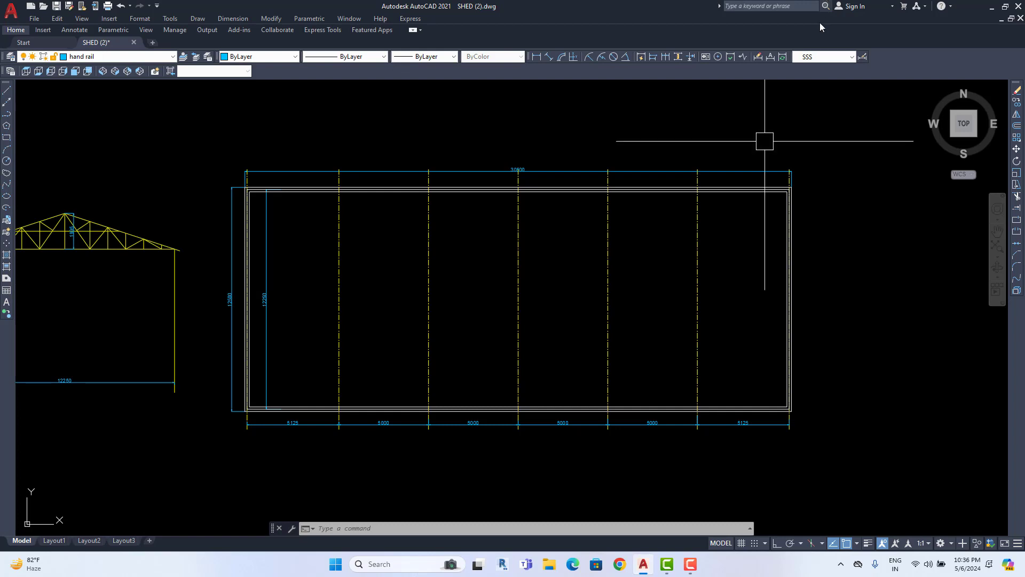
Step: Zoom into the shed plan and follow its bottom bay dimensions to the 5125 end bay
scroll(465, 313, up, 2)
scroll(465, 313, up, 1)
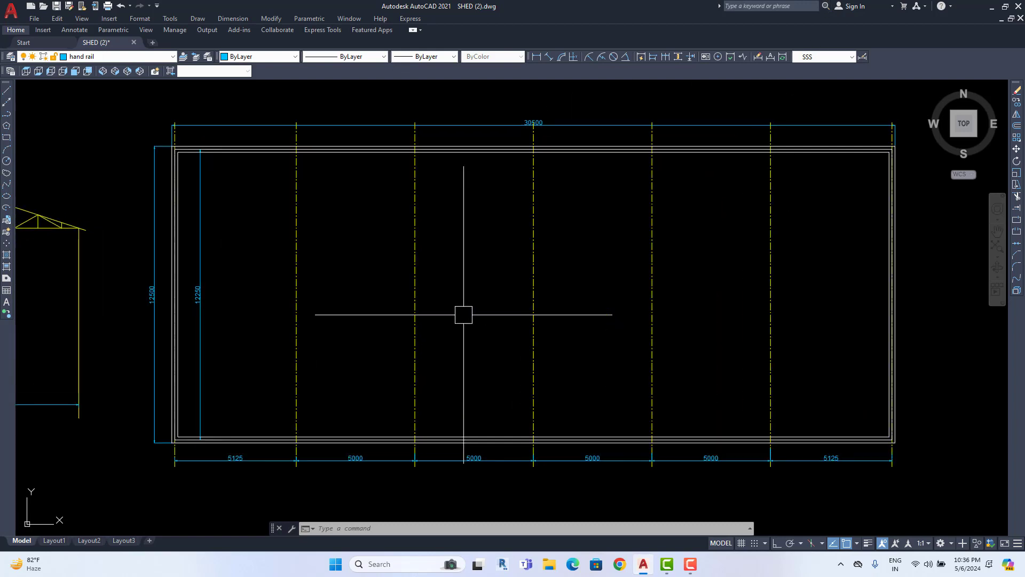
middle_drag(464, 313, 478, 339)
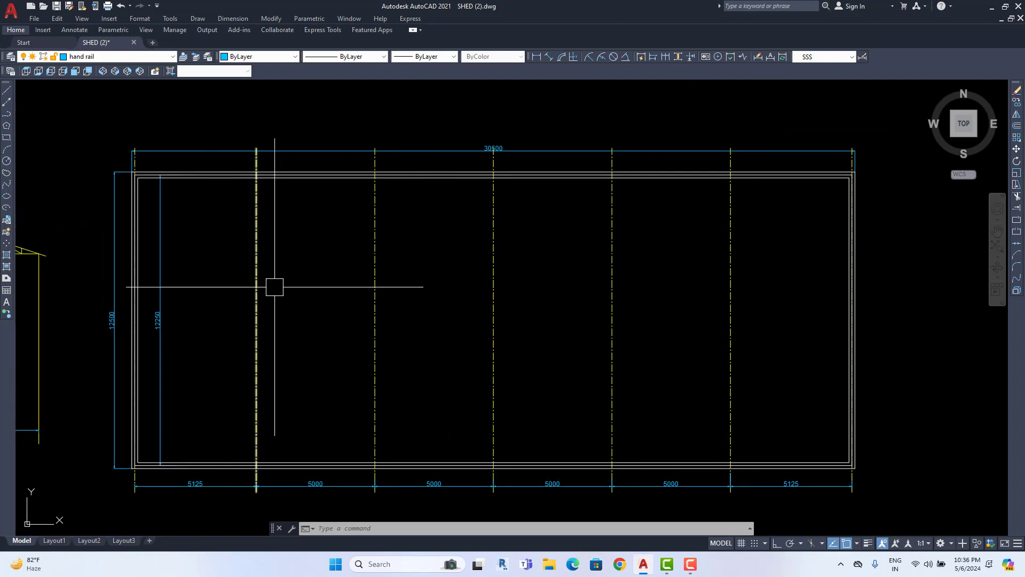
middle_drag(274, 286, 273, 266)
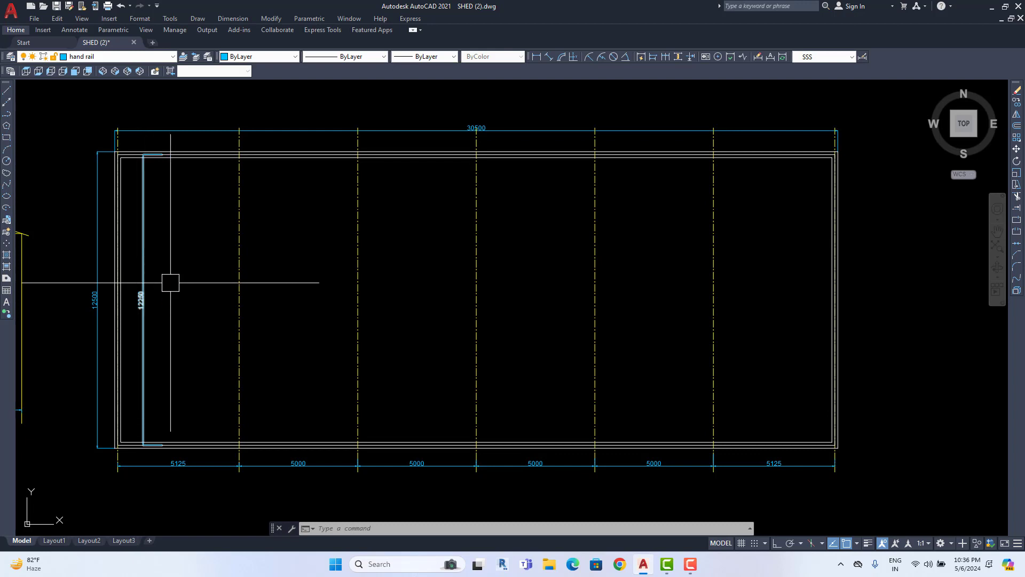
scroll(470, 127, up, 1)
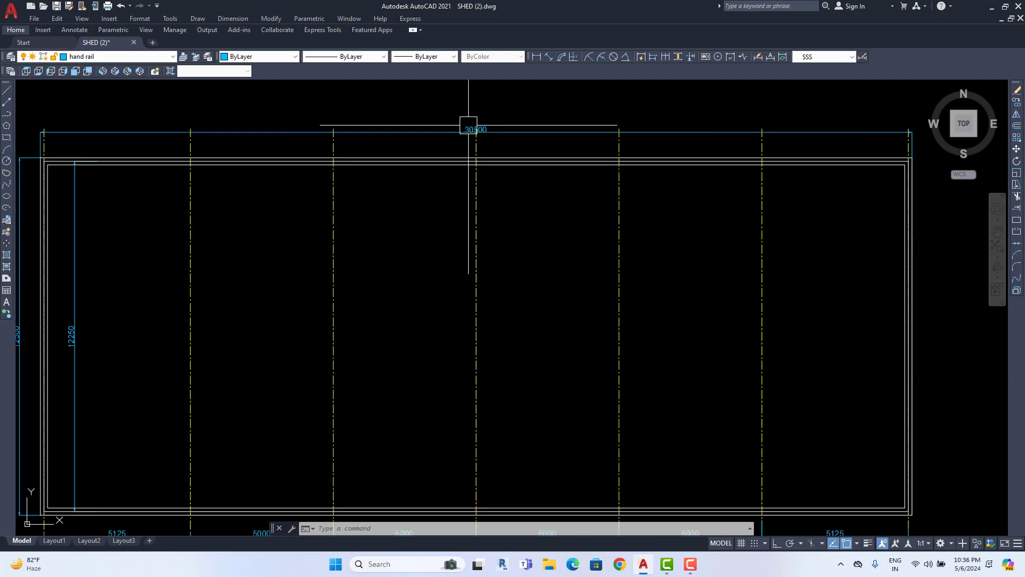
scroll(469, 128, up, 1)
scroll(476, 131, up, 2)
scroll(488, 139, down, 2)
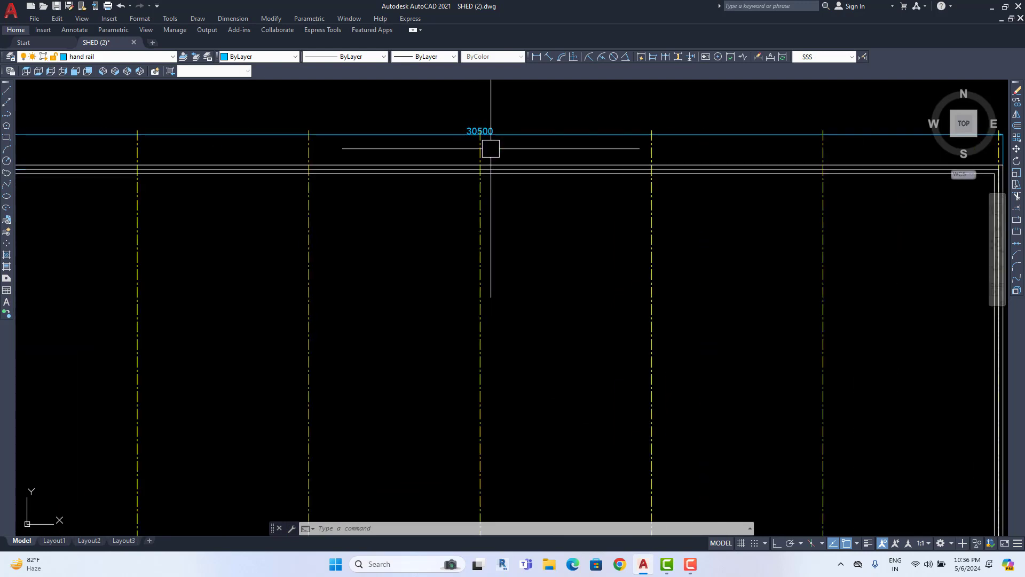
scroll(330, 181, down, 2)
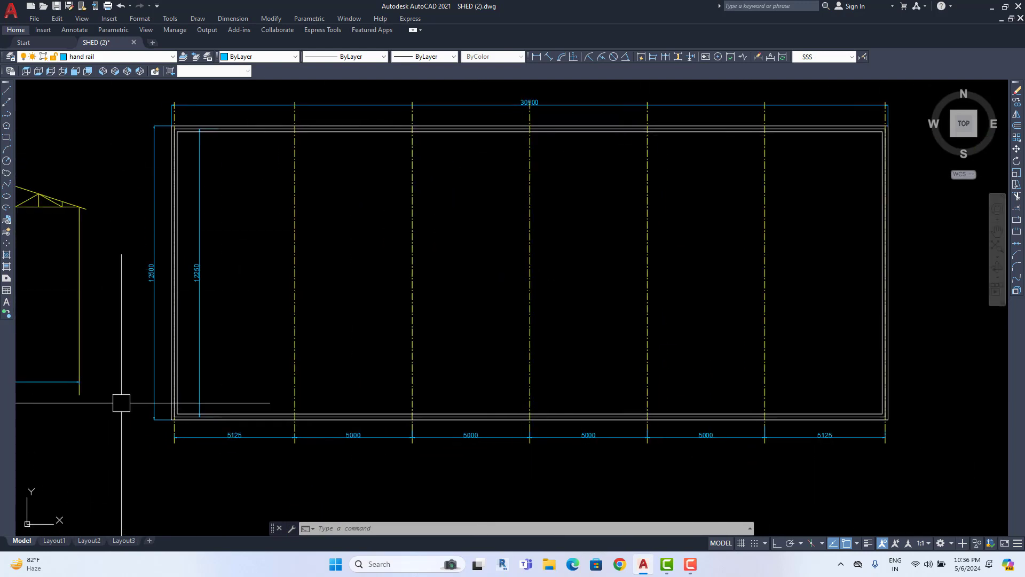
scroll(155, 325, up, 1)
scroll(144, 256, up, 1)
scroll(142, 257, up, 1)
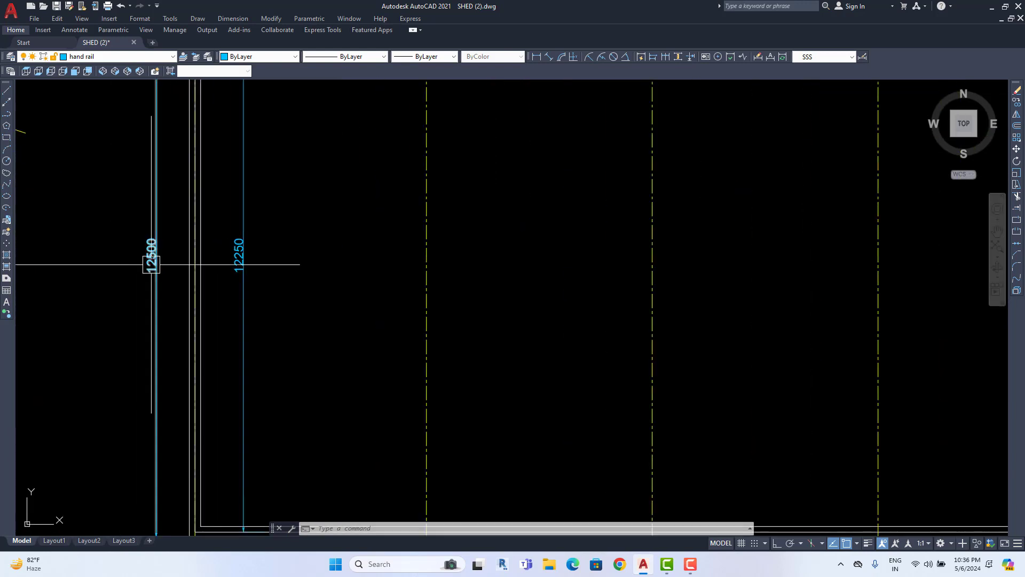
scroll(147, 263, up, 1)
scroll(146, 263, down, 3)
scroll(151, 267, down, 3)
scroll(139, 246, down, 1)
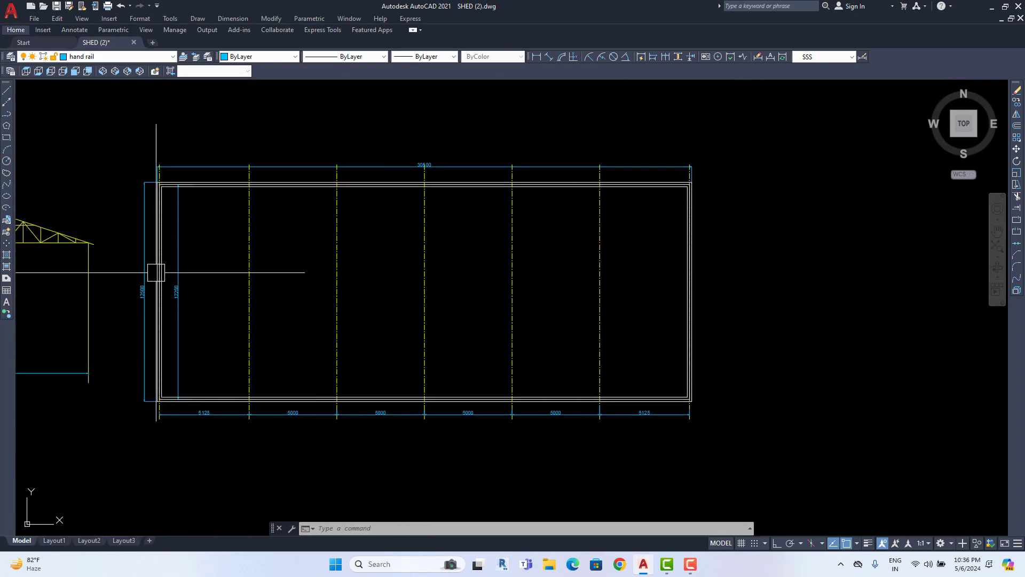
scroll(299, 378, up, 1)
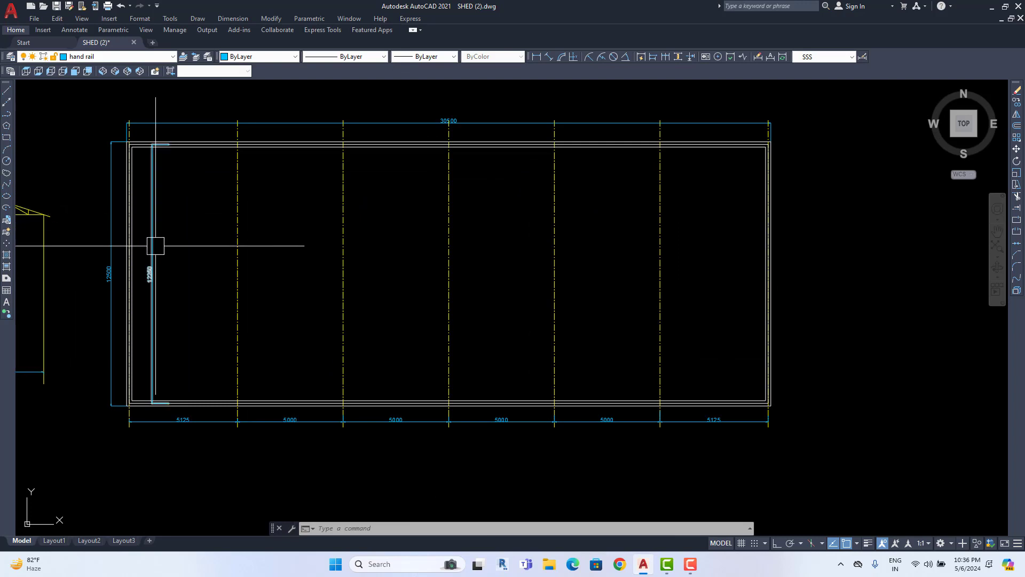
middle_drag(183, 352, 192, 336)
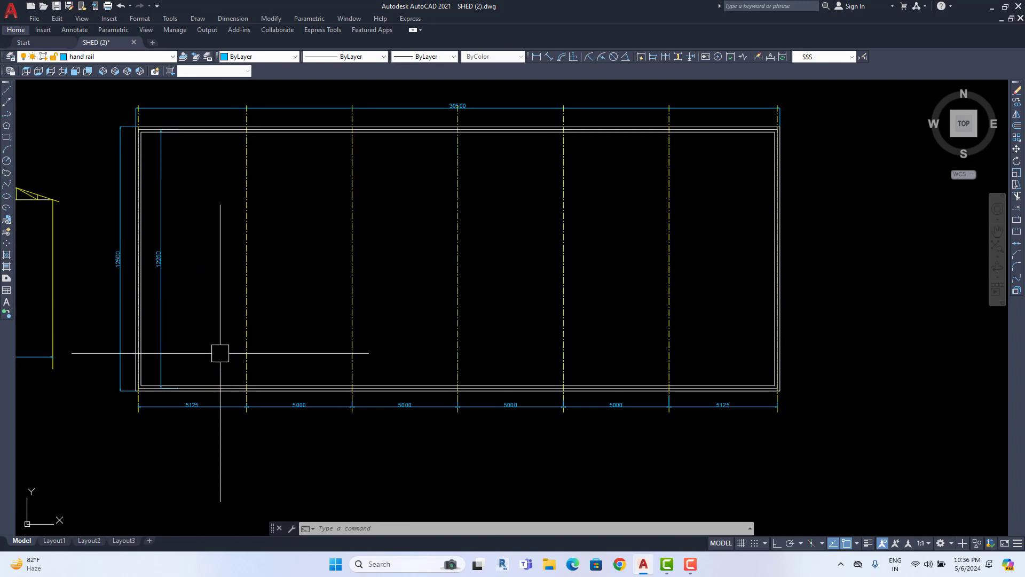
scroll(279, 422, up, 1)
middle_drag(284, 414, 309, 450)
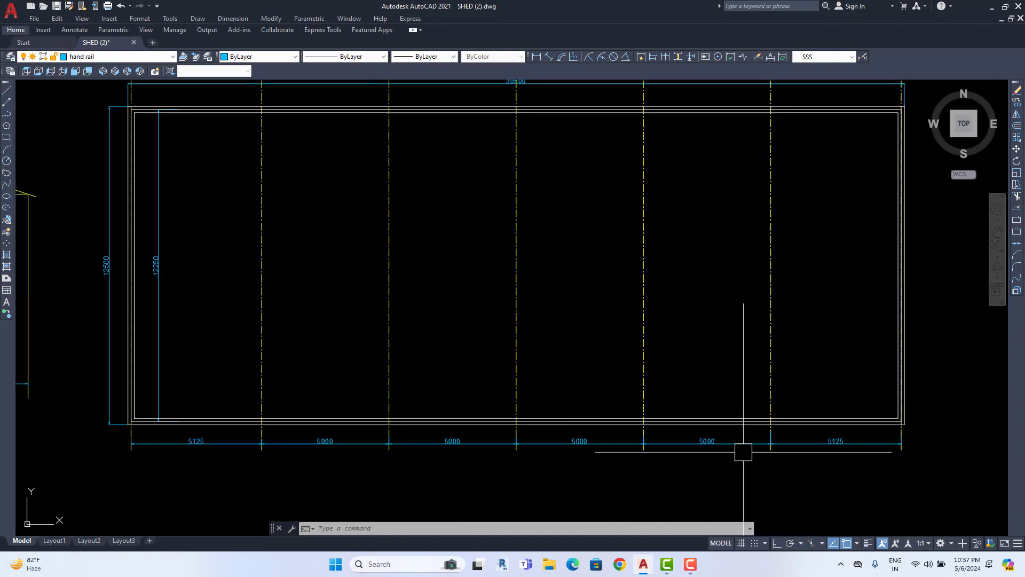
scroll(762, 450, up, 1)
middle_drag(433, 458, 469, 520)
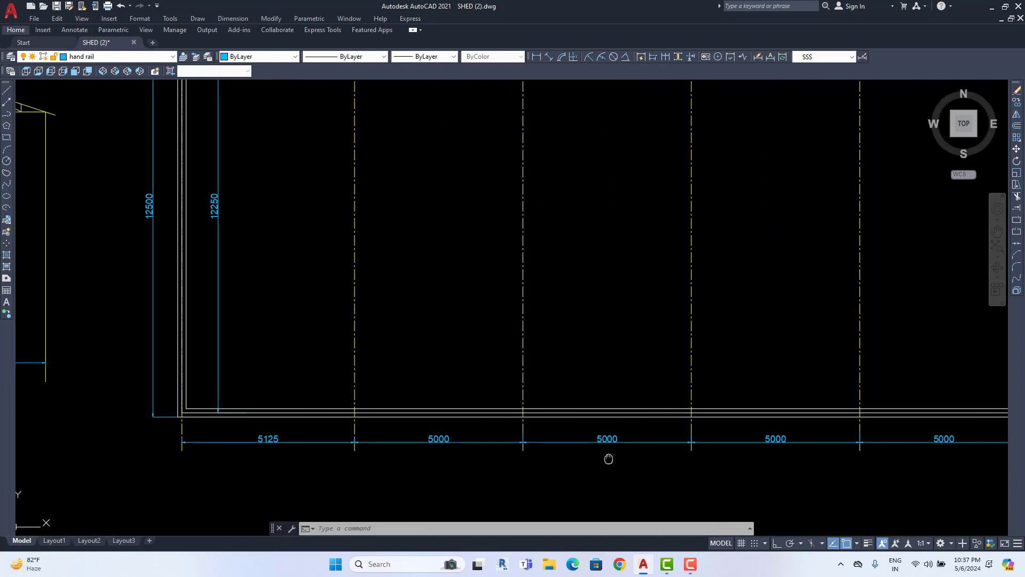
middle_drag(609, 458, 666, 454)
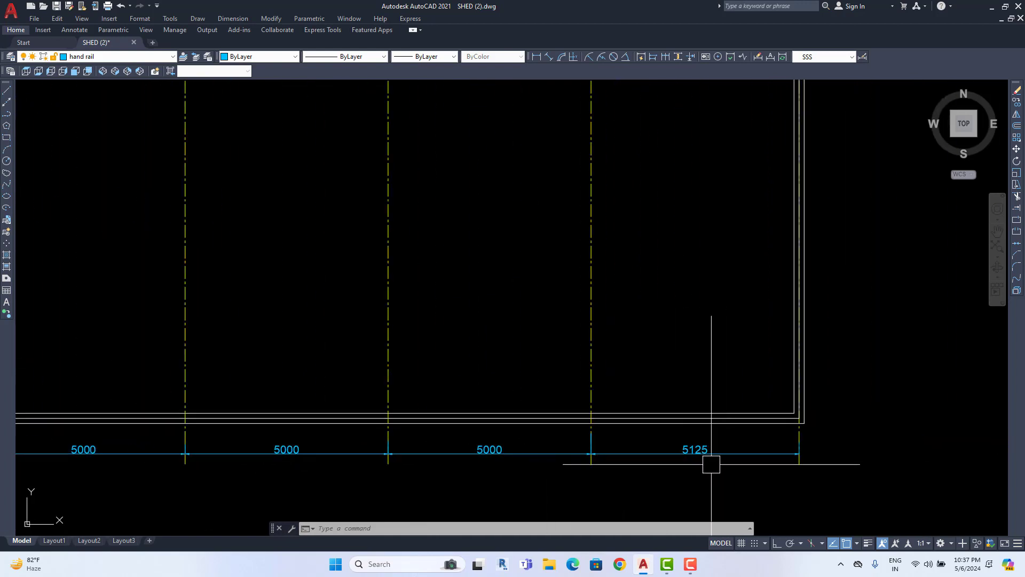
Step: Zoom out and centre the whole shed outline with all its bay dimensions
middle_drag(343, 478, 358, 475)
scroll(414, 466, up, 1)
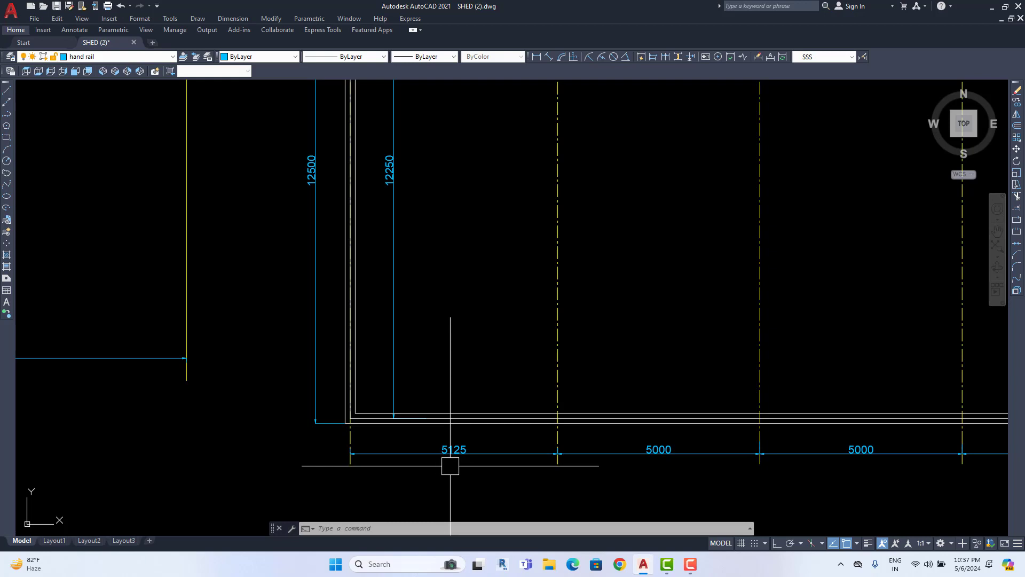
scroll(472, 467, up, 1)
middle_drag(469, 465, 406, 465)
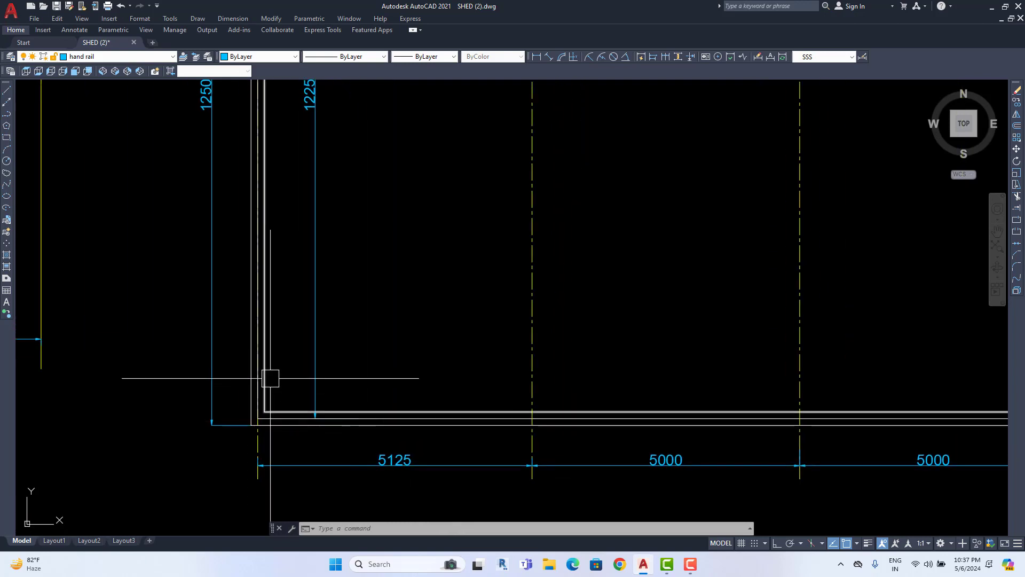
scroll(499, 459, down, 2)
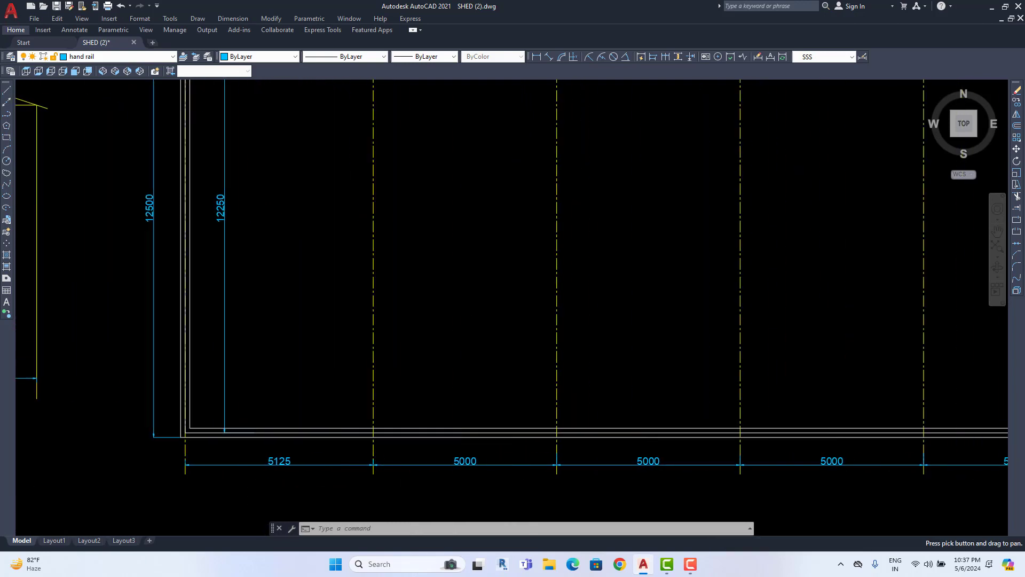
scroll(435, 462, down, 1)
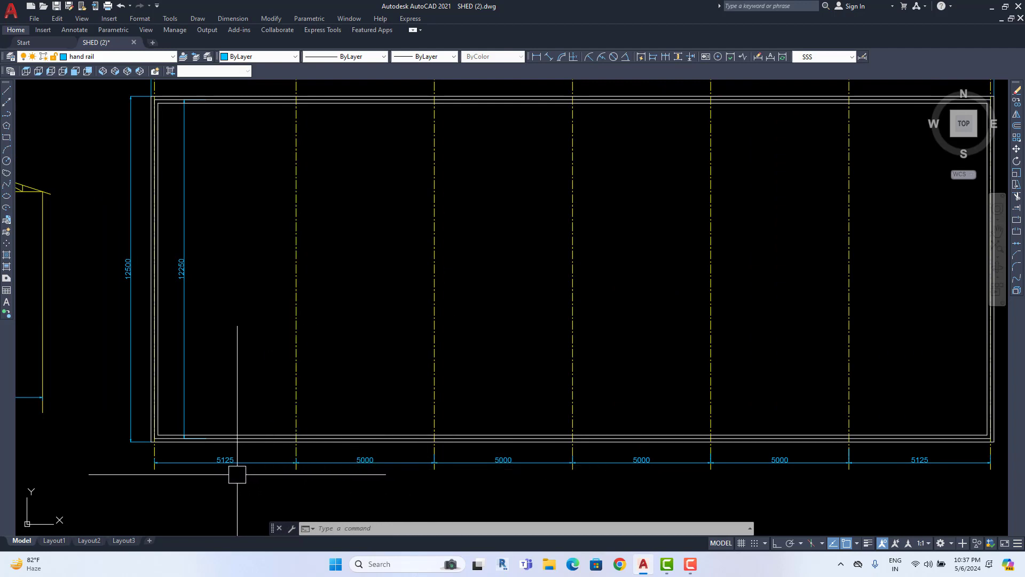
mouse_move(537, 473)
middle_down()
mouse_move(390, 474)
mouse_move(512, 459)
middle_up()
scroll(507, 457, down, 1)
scroll(504, 416, down, 1)
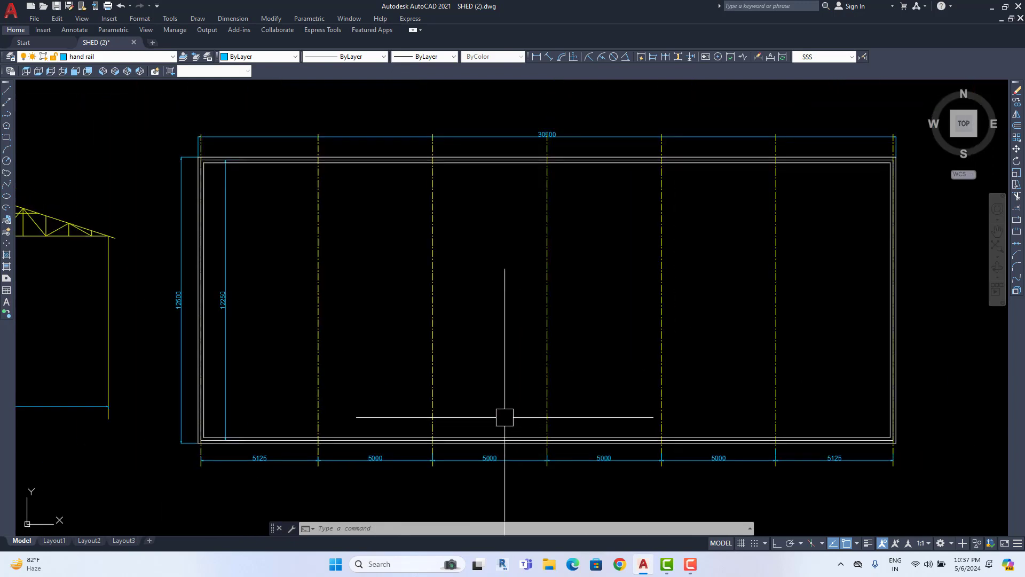
scroll(413, 359, up, 1)
scroll(374, 256, up, 1)
scroll(320, 179, up, 1)
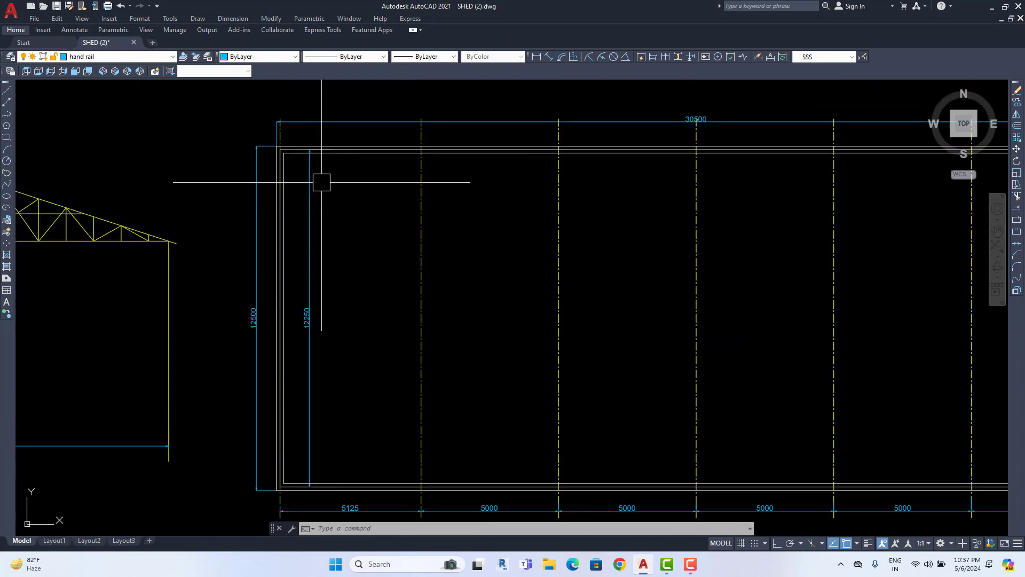
scroll(307, 155, up, 1)
scroll(305, 159, up, 2)
scroll(329, 283, down, 1)
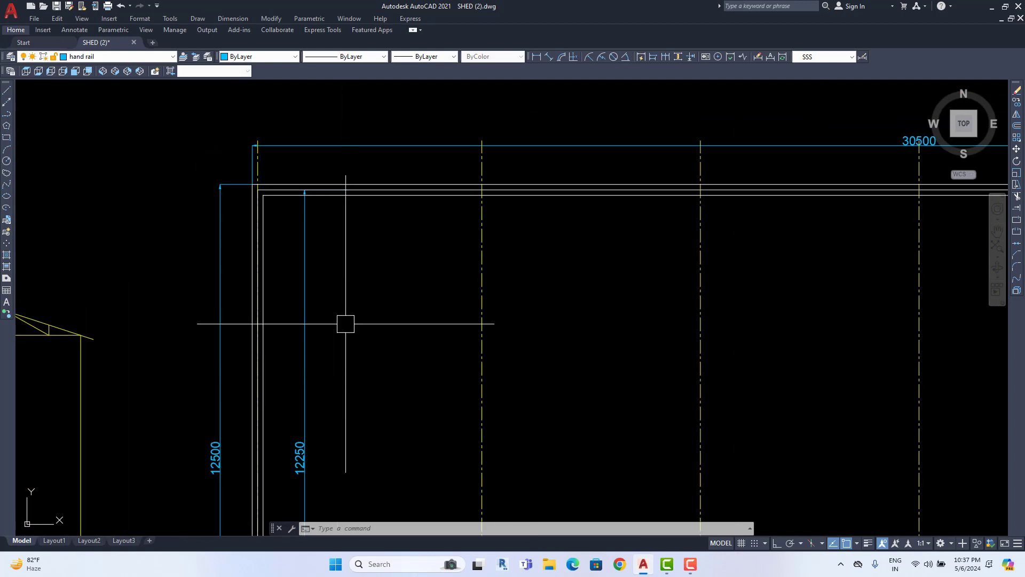
mouse_move(368, 470)
middle_down()
mouse_move(381, 203)
mouse_move(345, 264)
middle_up()
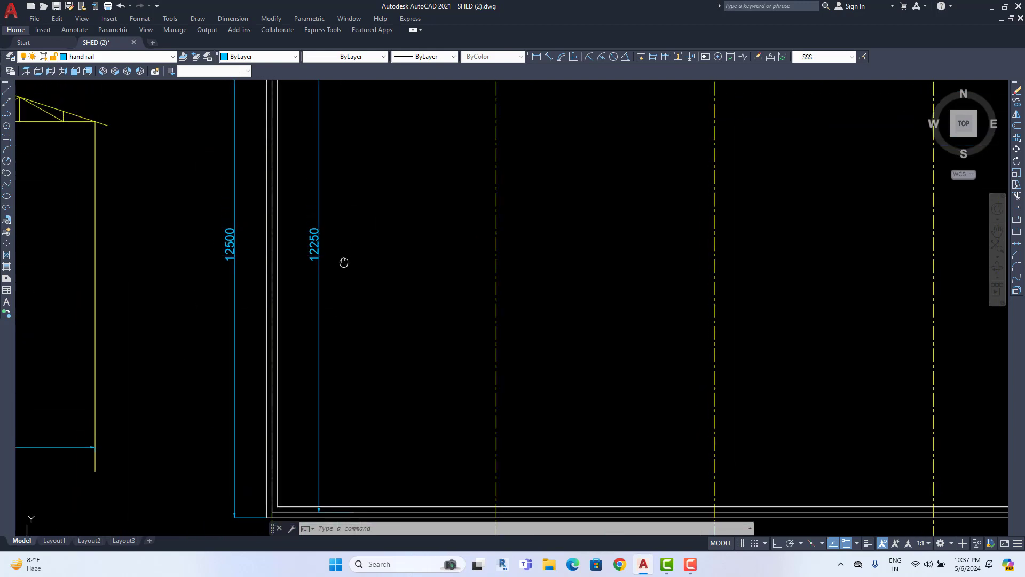
scroll(343, 256, down, 3)
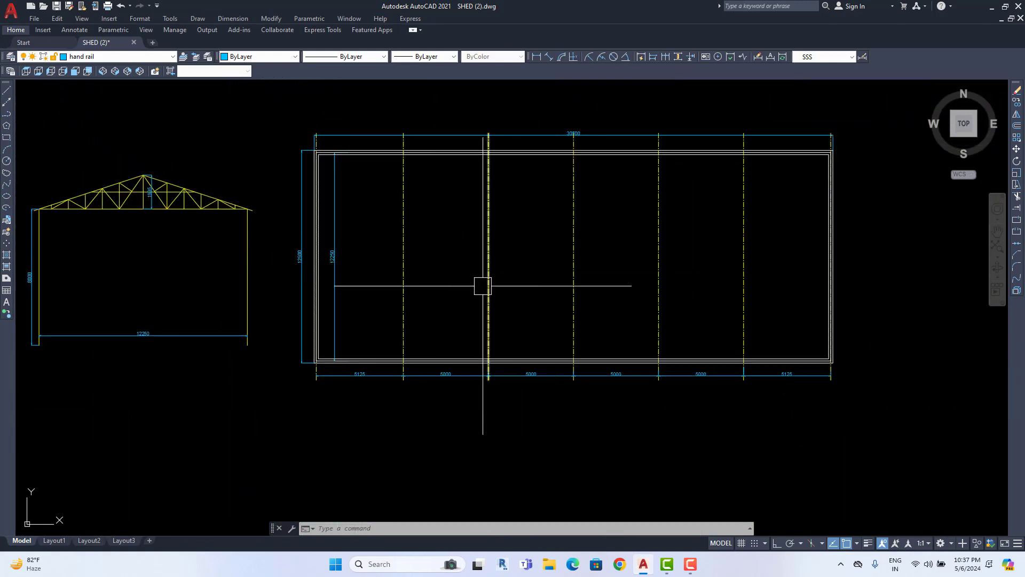
scroll(528, 294, up, 1)
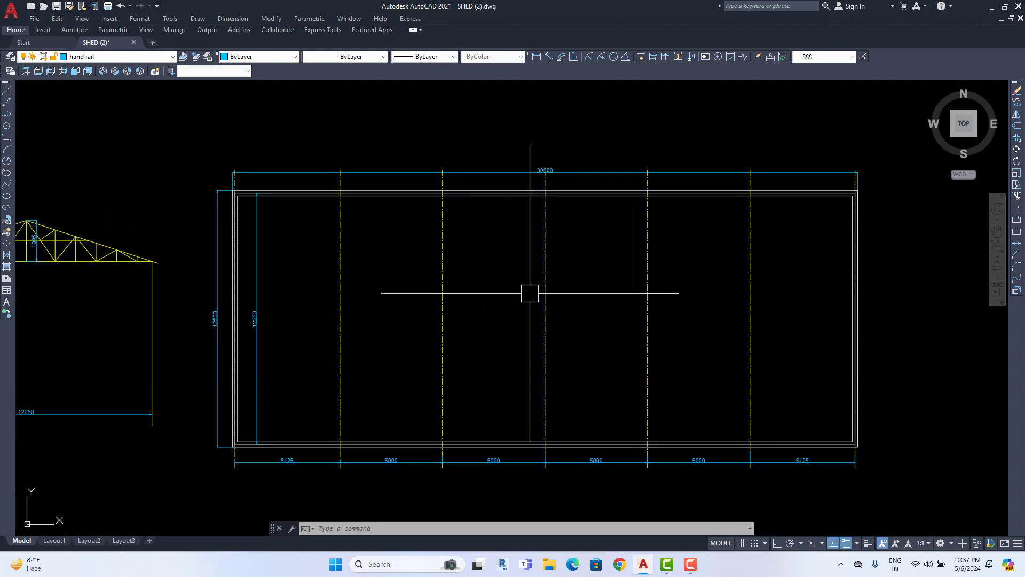
scroll(529, 293, up, 1)
middle_drag(528, 293, 552, 298)
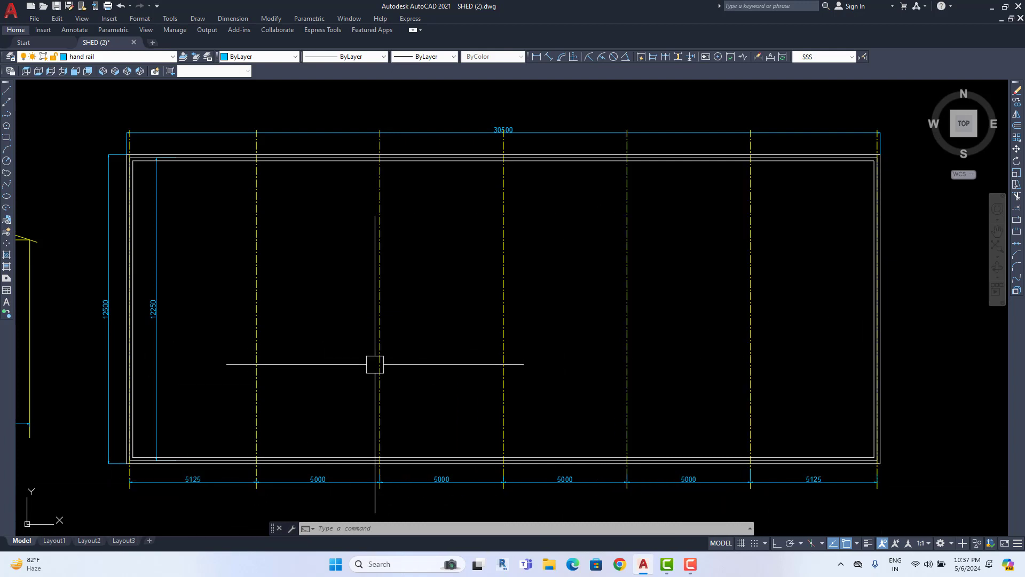
Step: Pan left so both the truss elevation and the shed plan are visible
mouse_move(373, 362)
middle_down()
mouse_move(474, 378)
mouse_move(559, 373)
middle_up()
scroll(445, 343, up, 1)
scroll(444, 343, up, 1)
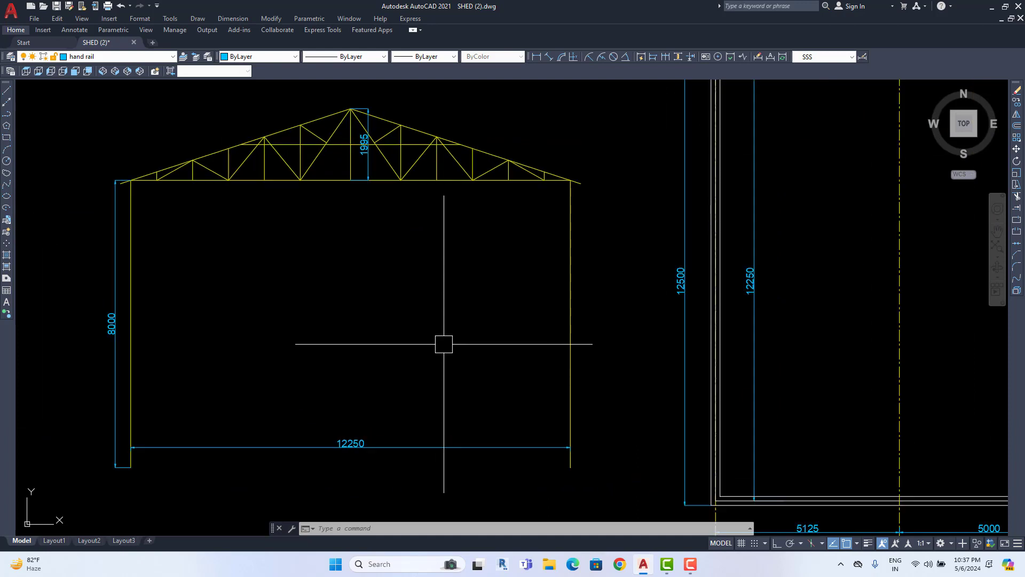
middle_drag(442, 343, 544, 366)
scroll(545, 366, up, 1)
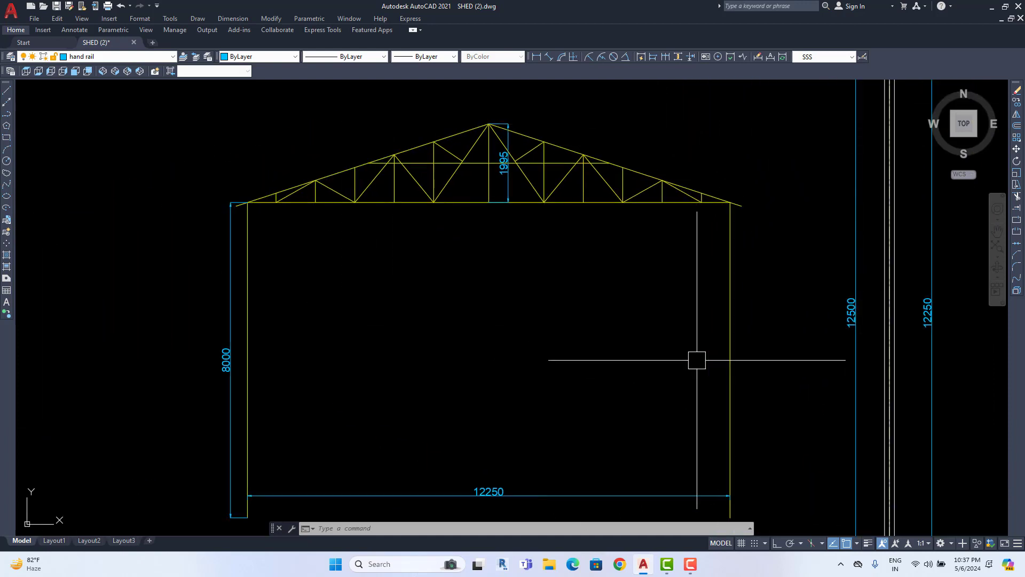
mouse_move(694, 359)
middle_down()
mouse_move(572, 343)
mouse_move(517, 401)
middle_up()
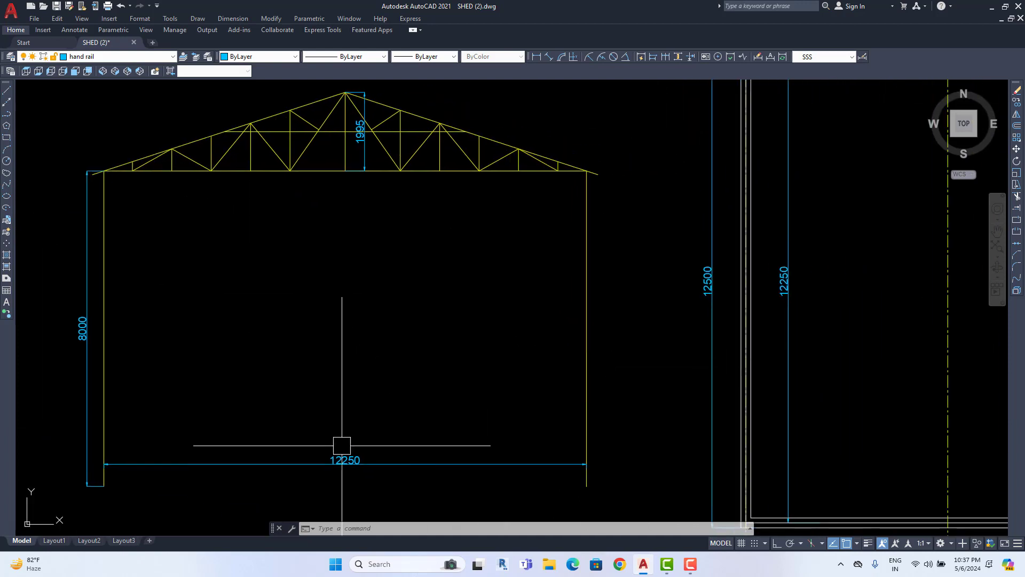
scroll(526, 449, down, 1)
mouse_move(526, 449)
middle_down()
mouse_move(559, 443)
mouse_move(520, 442)
middle_up()
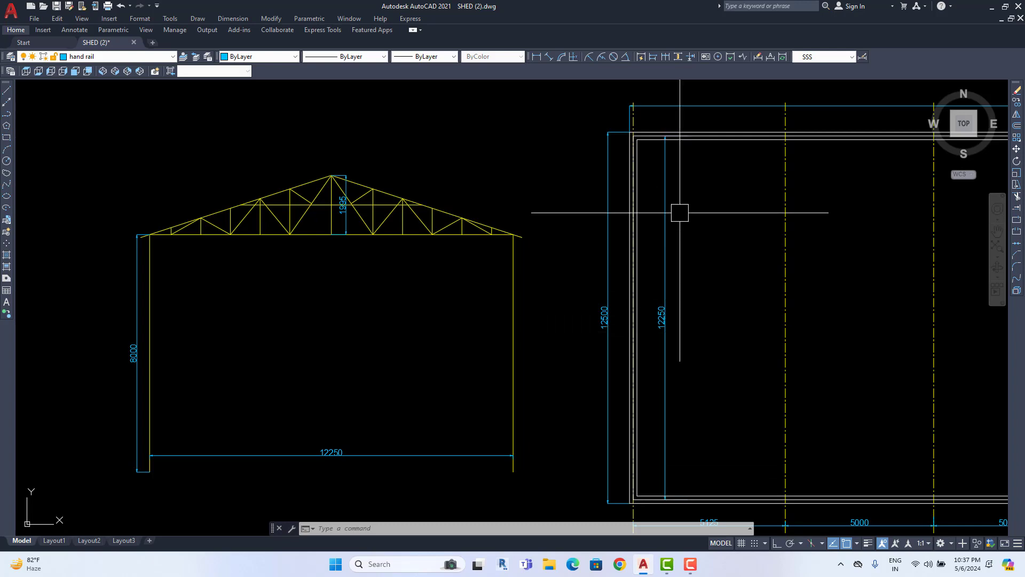
scroll(679, 212, down, 2)
middle_drag(680, 212, 351, 215)
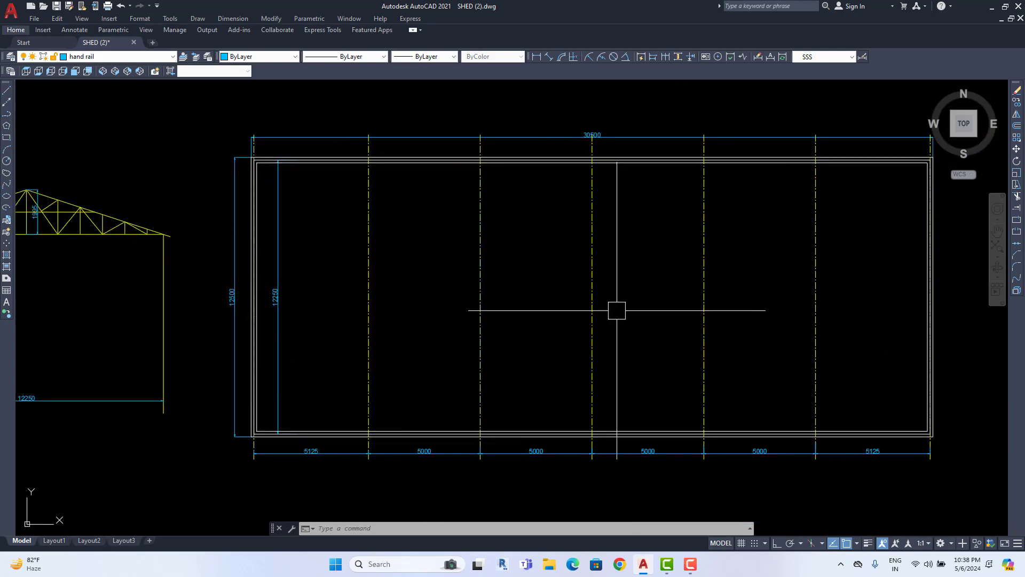
scroll(584, 309, down, 1)
middle_drag(506, 309, 595, 304)
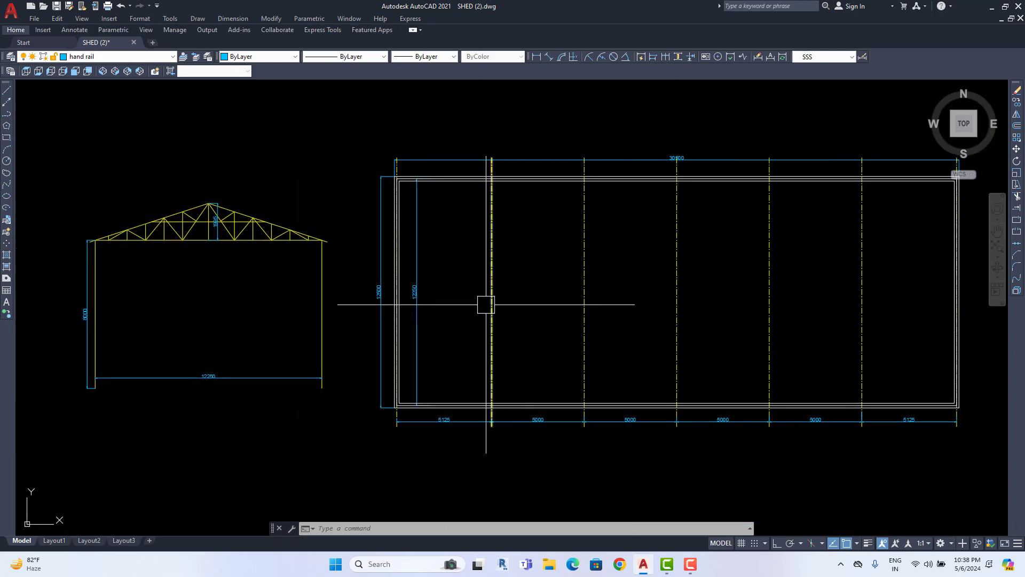
Step: Zoom in and centre the truss elevation so its members fill the view
scroll(498, 281, up, 2)
scroll(497, 284, up, 1)
middle_drag(315, 373, 419, 373)
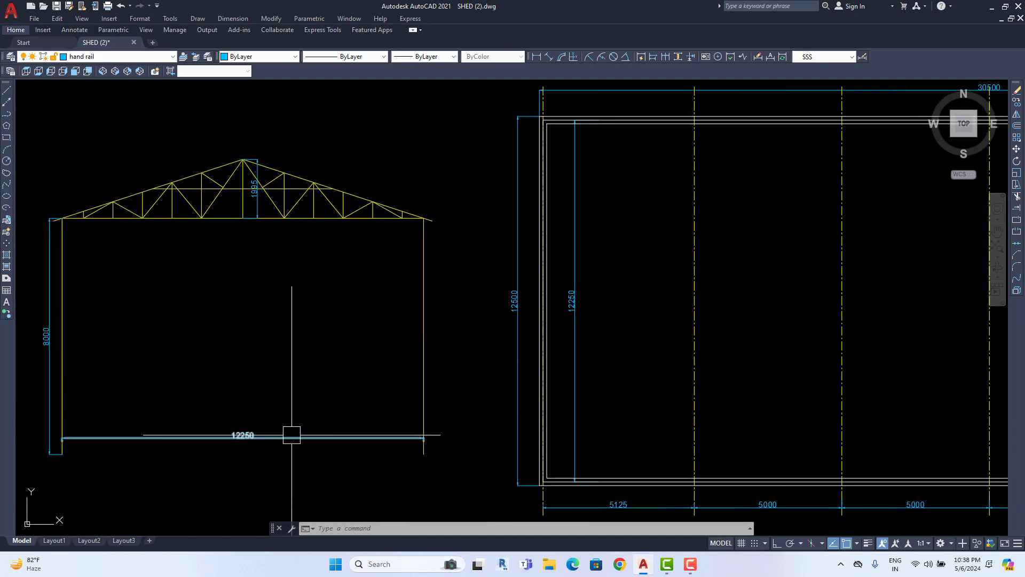
scroll(291, 431, up, 1)
middle_drag(258, 415, 349, 435)
middle_drag(374, 184, 384, 251)
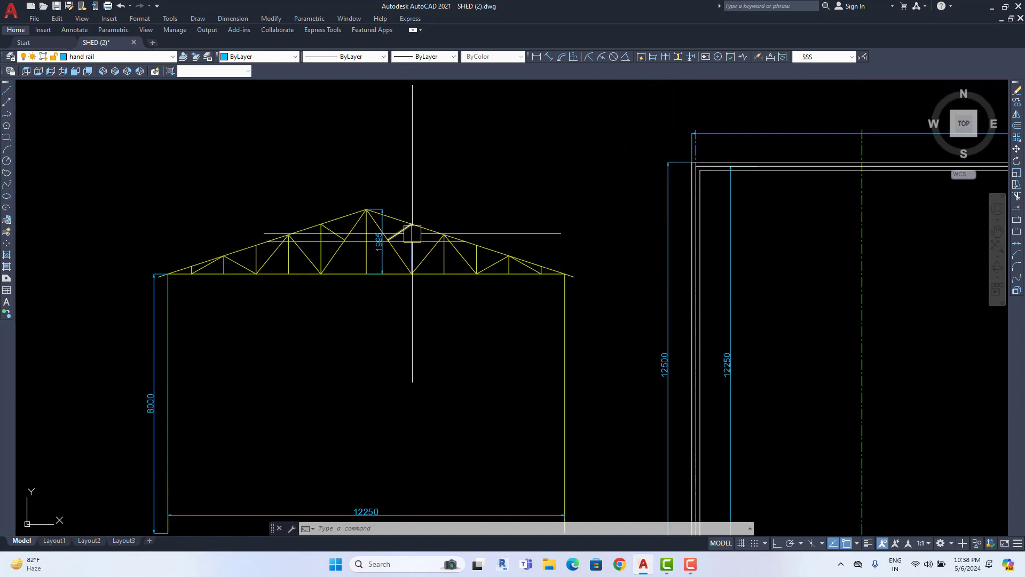
scroll(383, 251, up, 1)
scroll(382, 257, up, 1)
scroll(381, 288, up, 1)
middle_drag(381, 289, 405, 288)
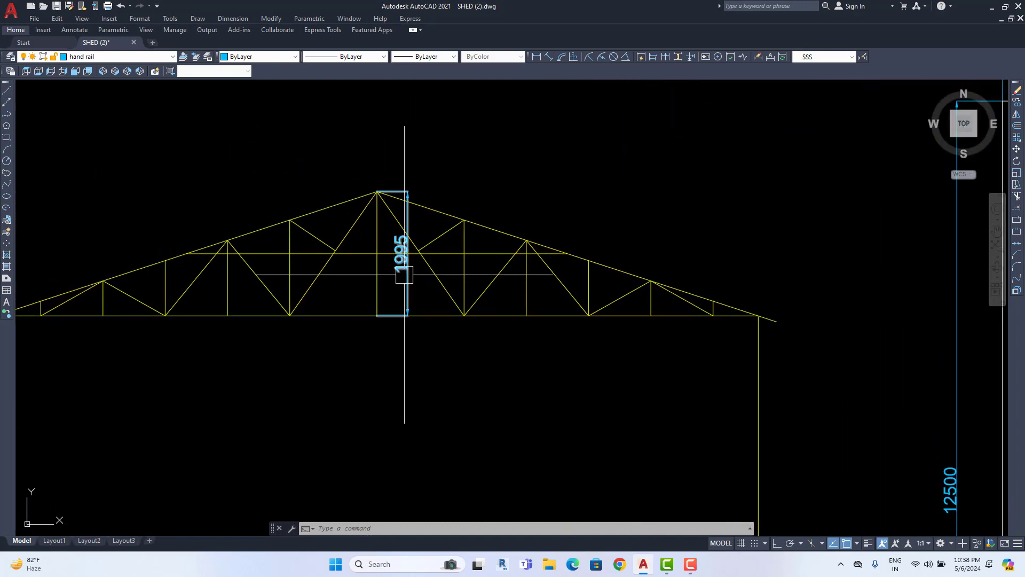
scroll(405, 256, up, 1)
scroll(404, 243, down, 2)
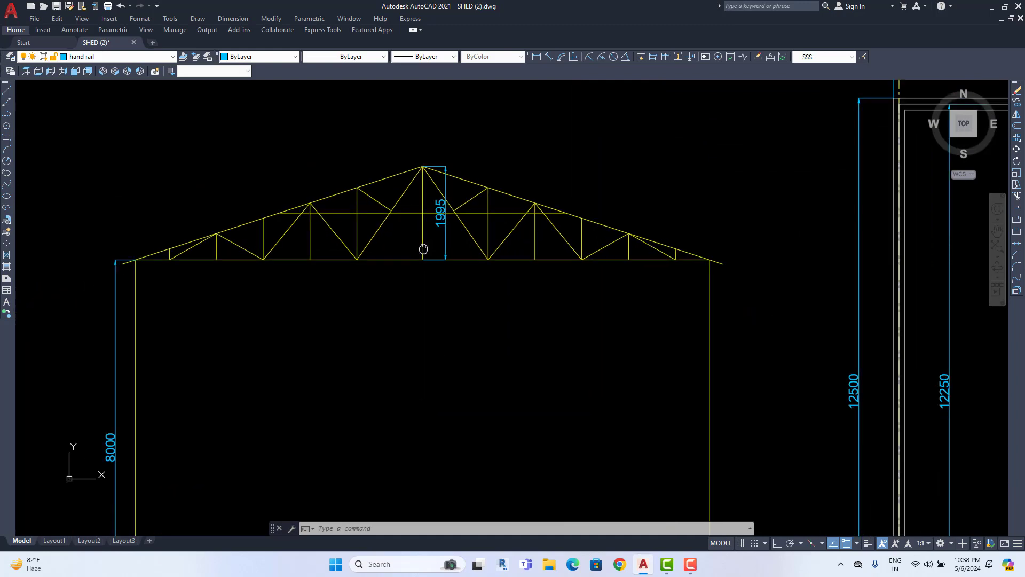
scroll(424, 248, down, 1)
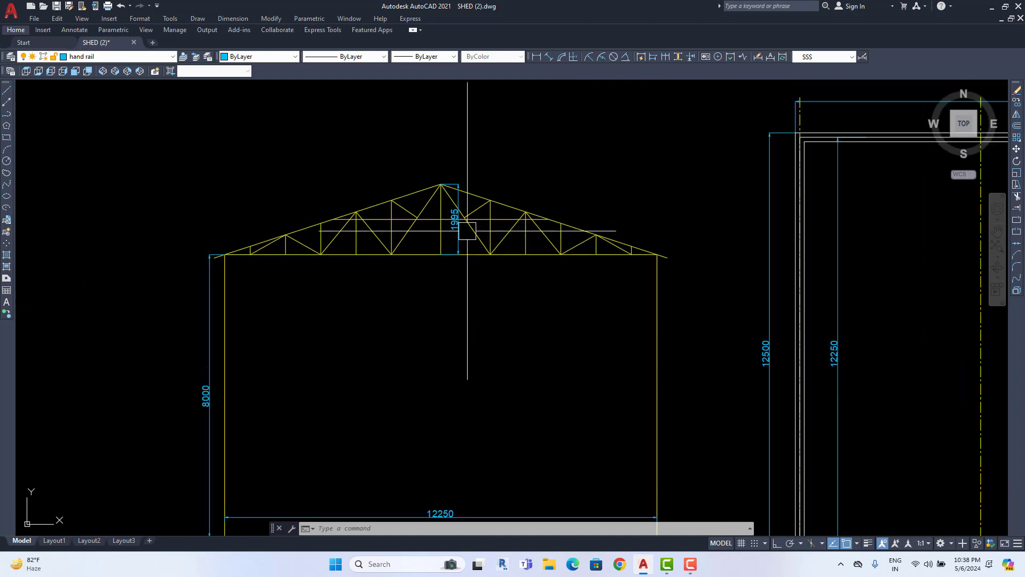
middle_drag(442, 300, 461, 241)
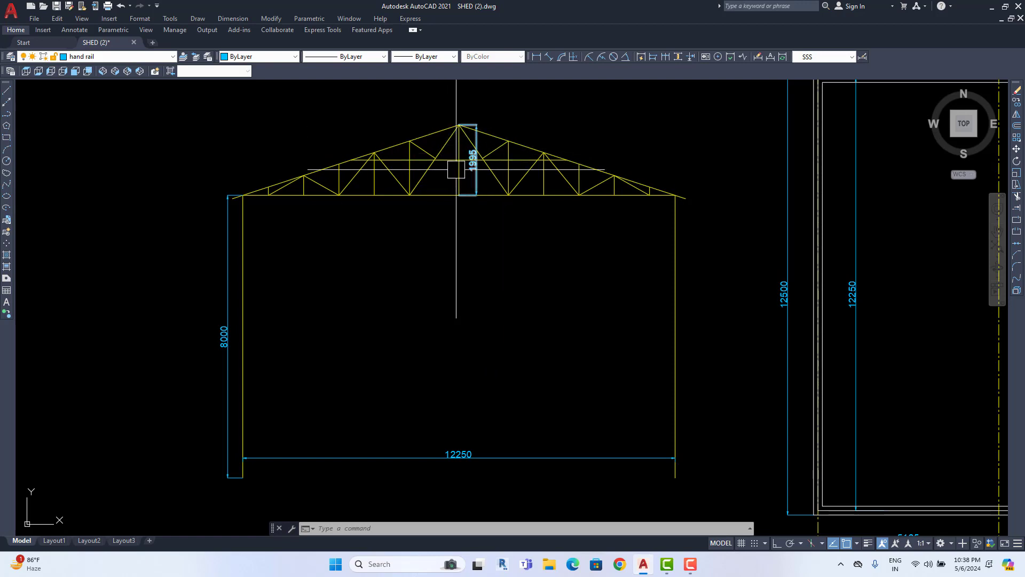
middle_drag(456, 207, 428, 205)
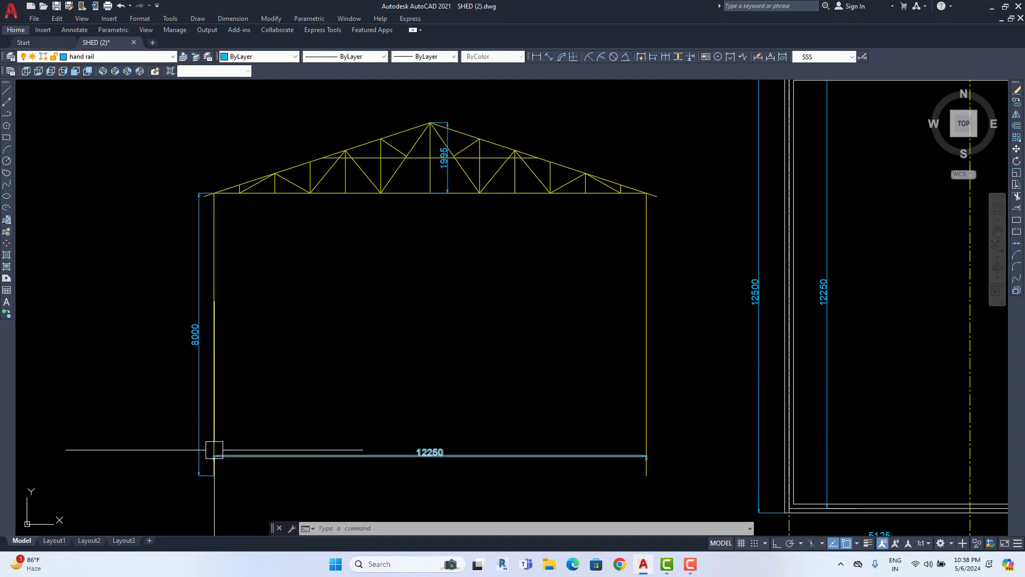
scroll(251, 465, down, 1)
scroll(271, 475, down, 1)
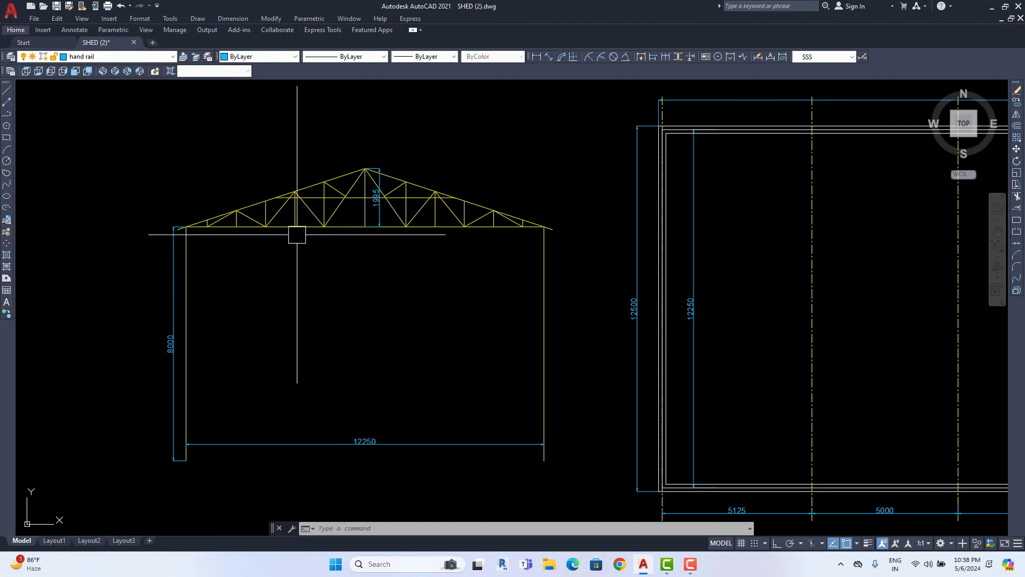
scroll(163, 354, up, 1)
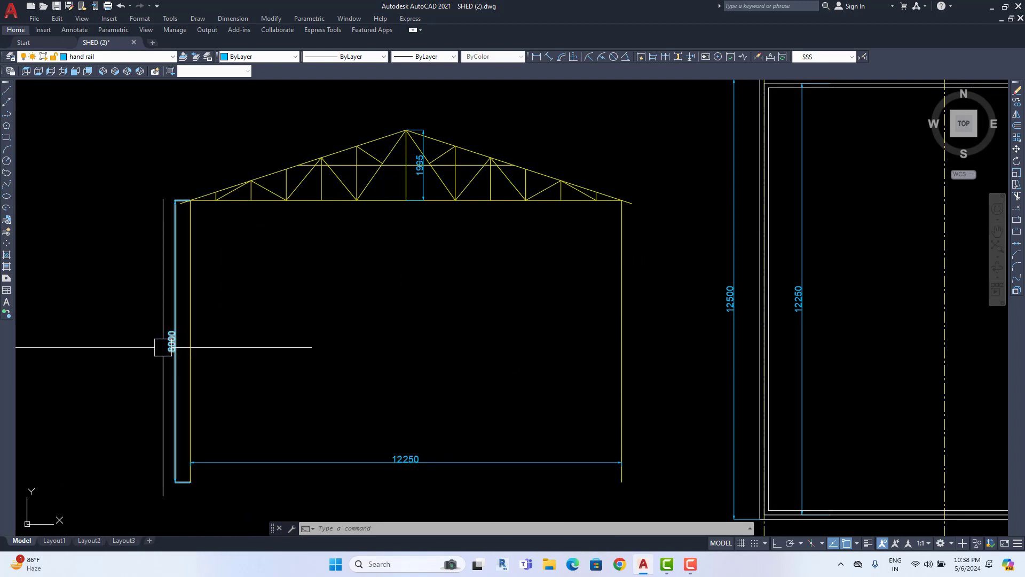
scroll(177, 342, down, 2)
scroll(336, 236, up, 1)
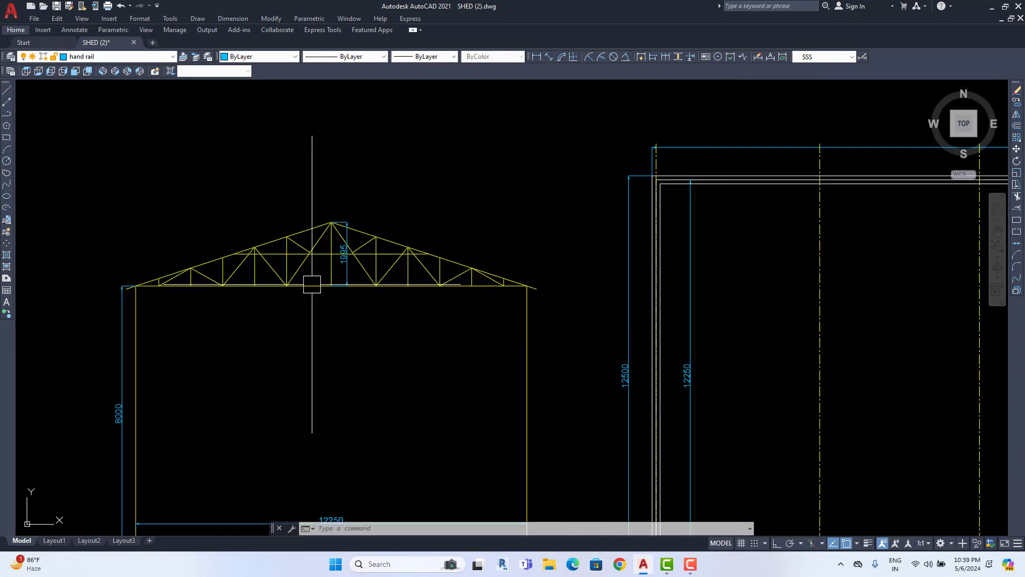
scroll(361, 223, up, 2)
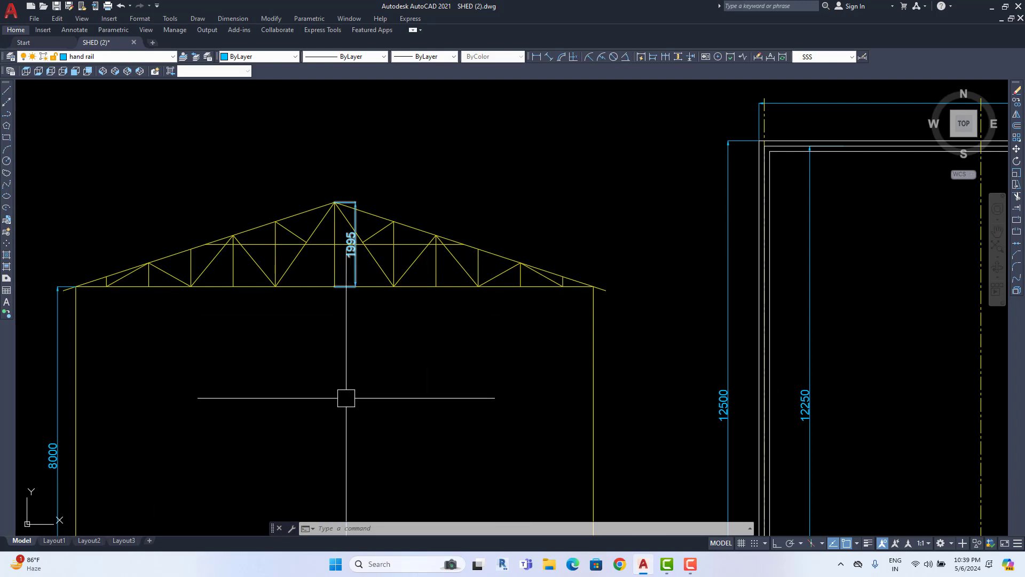
middle_drag(346, 398, 376, 199)
middle_drag(408, 320, 384, 443)
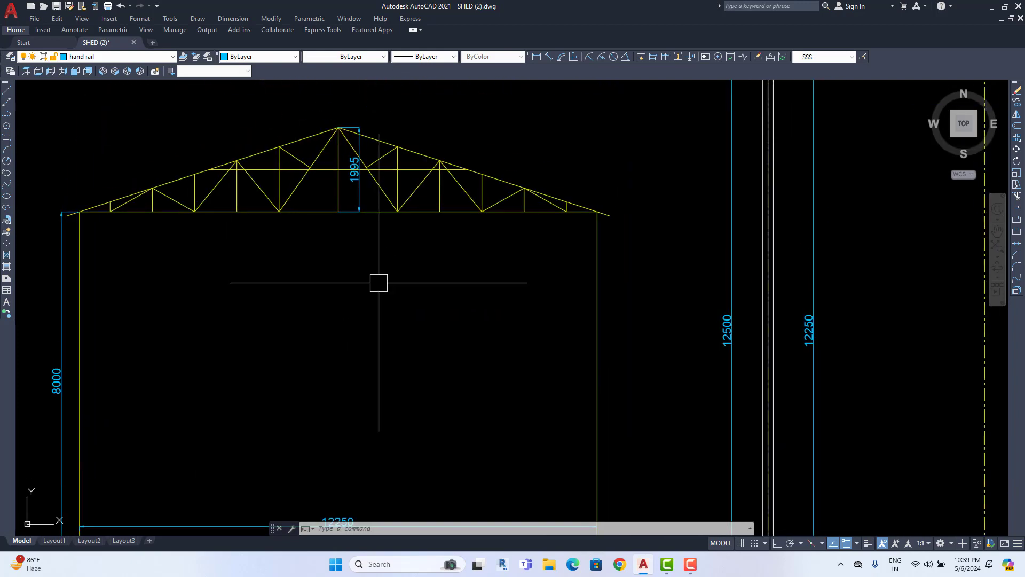
middle_drag(370, 256, 373, 297)
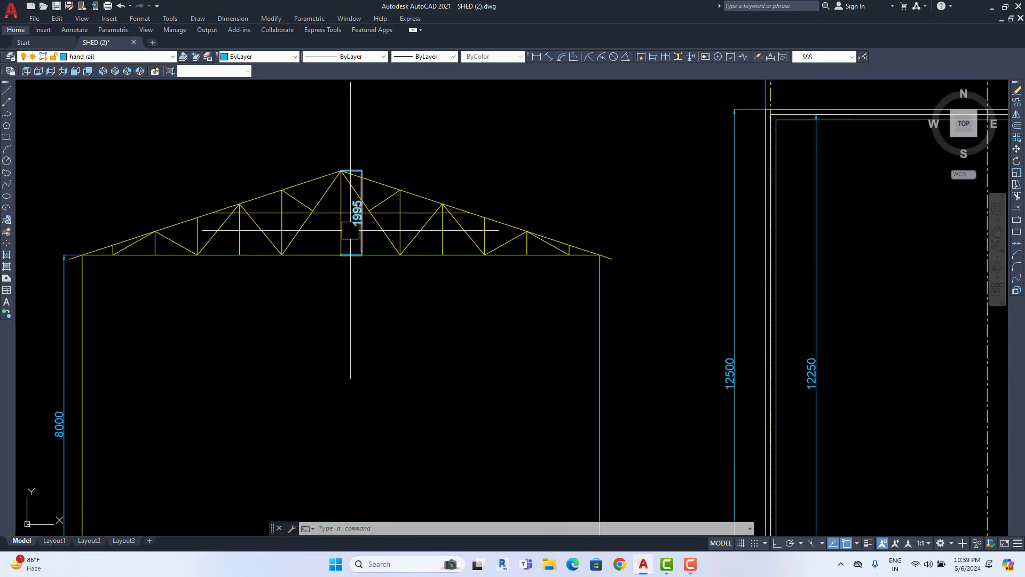
mouse_move(348, 211)
middle_down()
mouse_move(385, 217)
mouse_move(401, 251)
middle_up()
scroll(366, 187, up, 1)
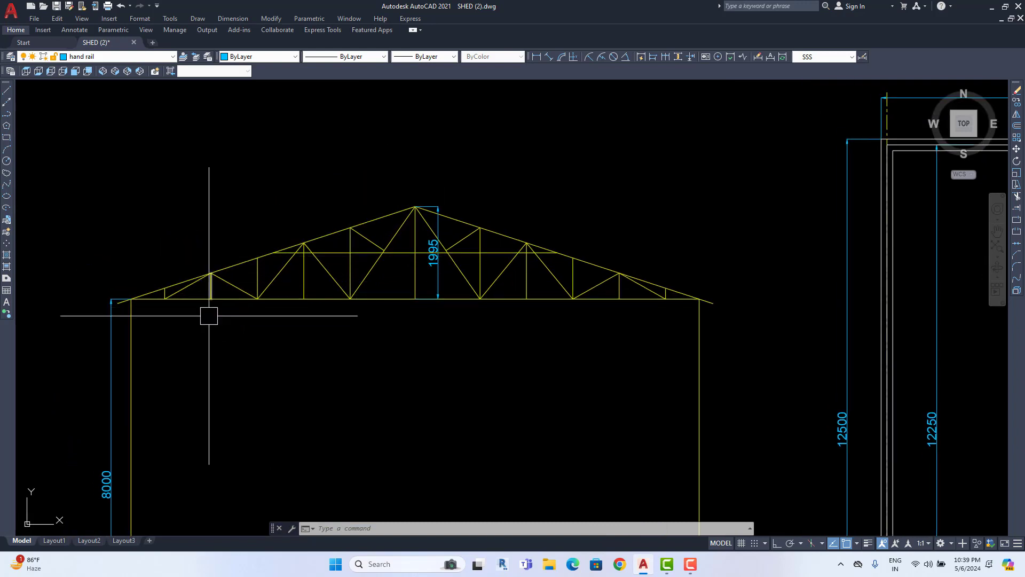
Step: Place a 1400 linear dimension from below the apex to the next bottom chord panel point
click(536, 57)
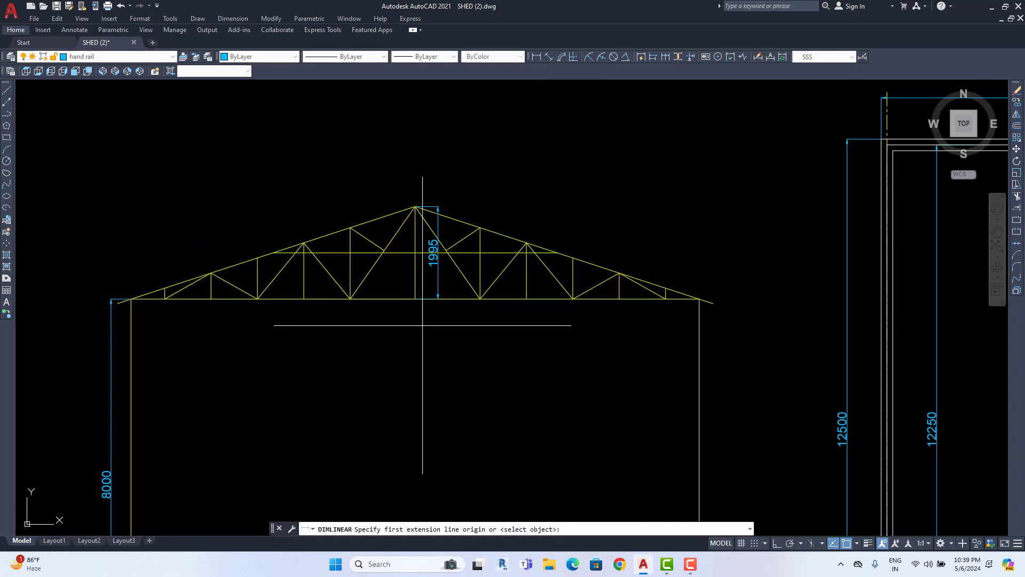
click(415, 299)
click(351, 299)
click(358, 319)
middle_drag(358, 320, 417, 329)
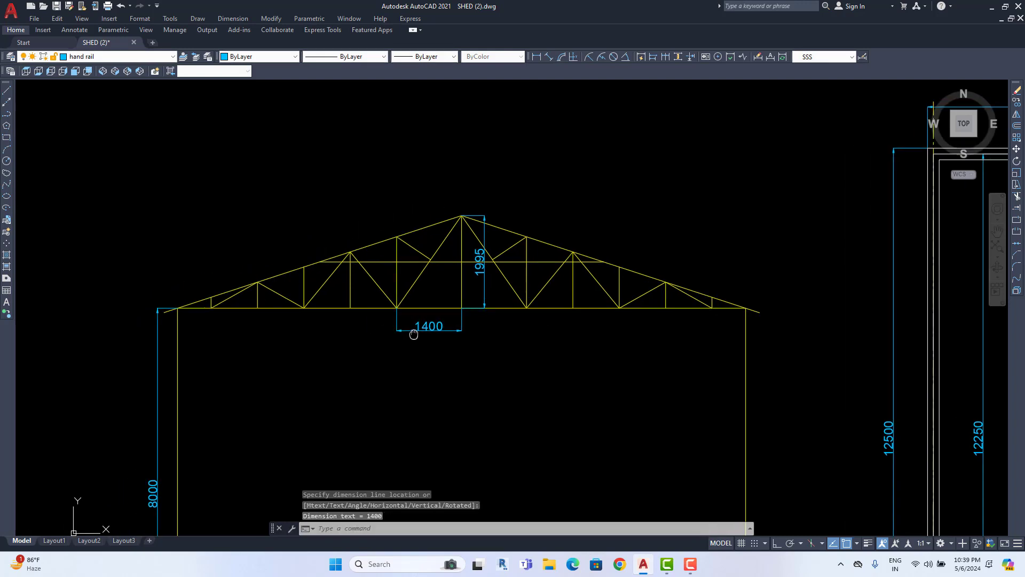
Step: Chain continued dimensions leftward along the chord: the 1000 panels, then 725 at the heel
click(232, 21)
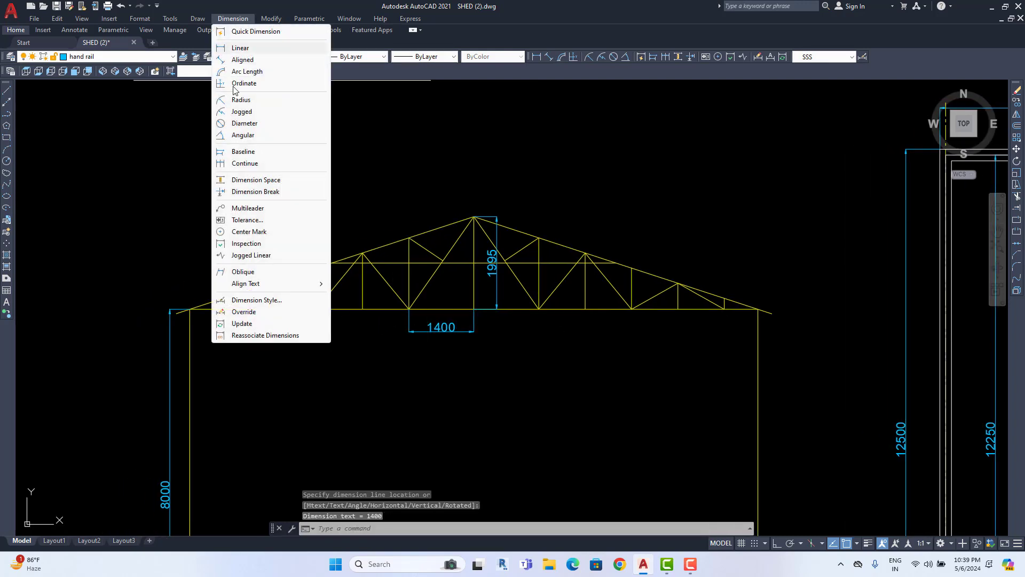
click(256, 163)
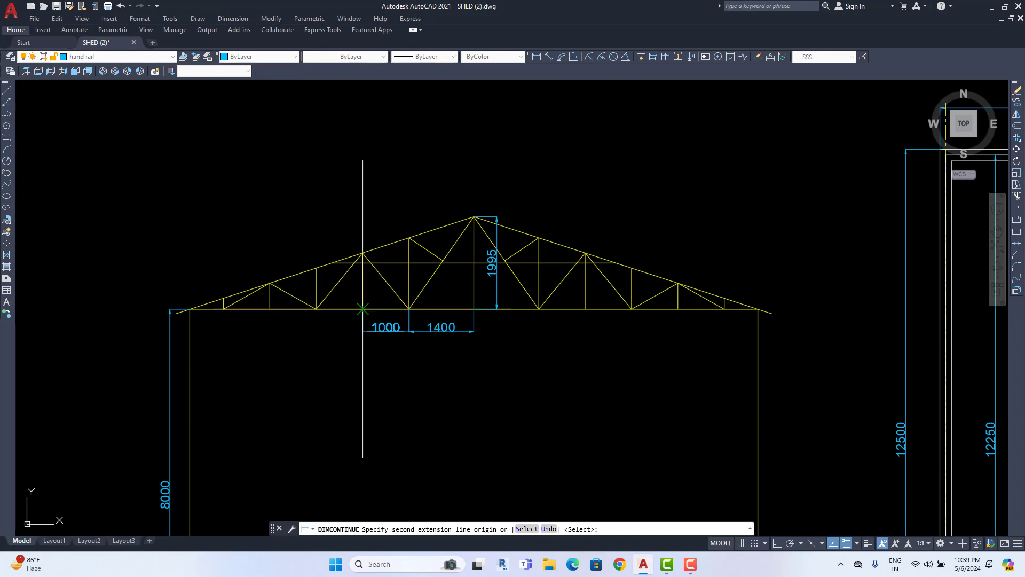
click(363, 309)
click(316, 309)
click(270, 310)
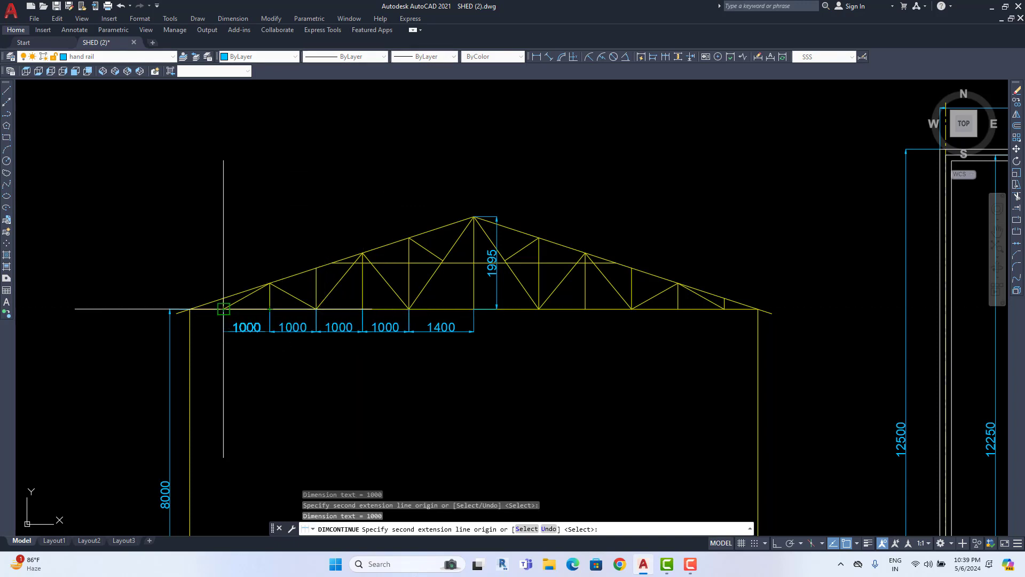
scroll(190, 309, up, 1)
click(188, 308)
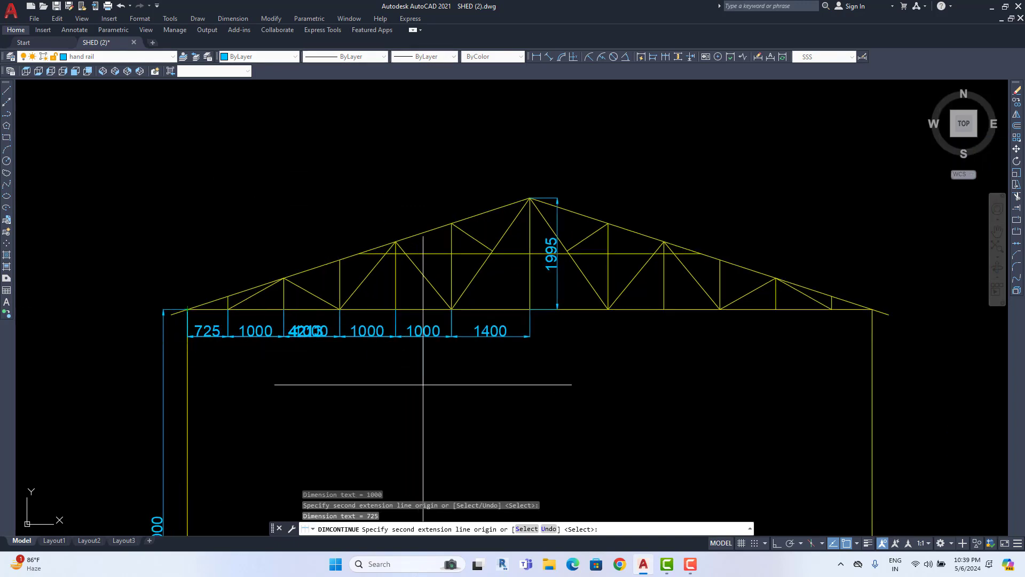
key(Escape)
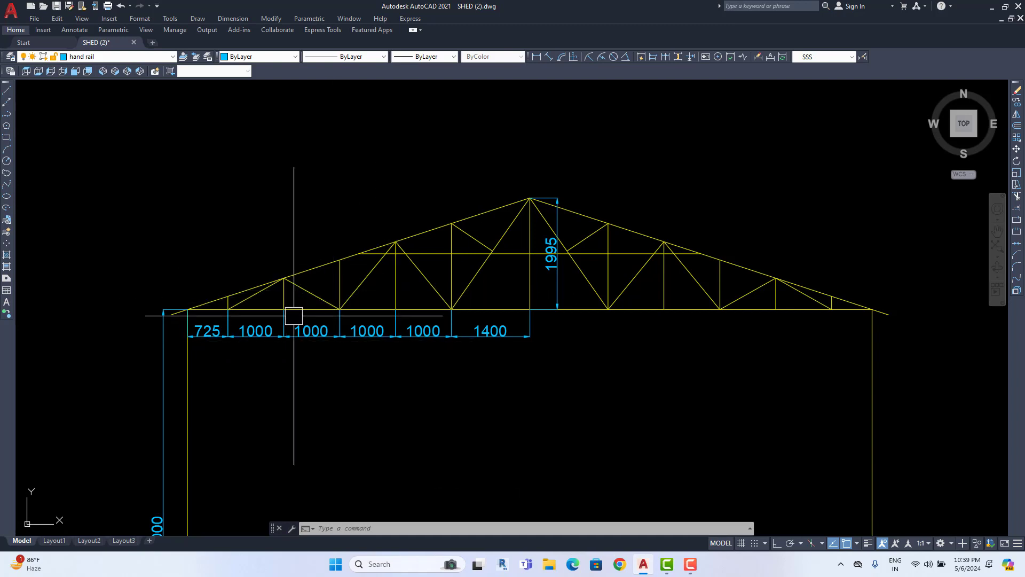
mouse_move(545, 377)
middle_down()
mouse_move(482, 378)
mouse_move(452, 324)
middle_up()
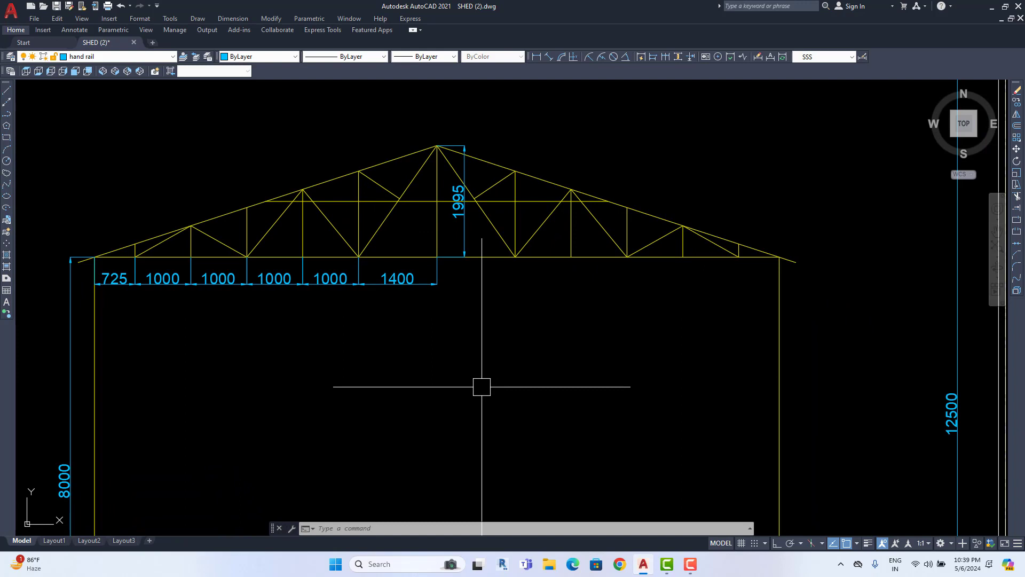
scroll(478, 380, down, 1)
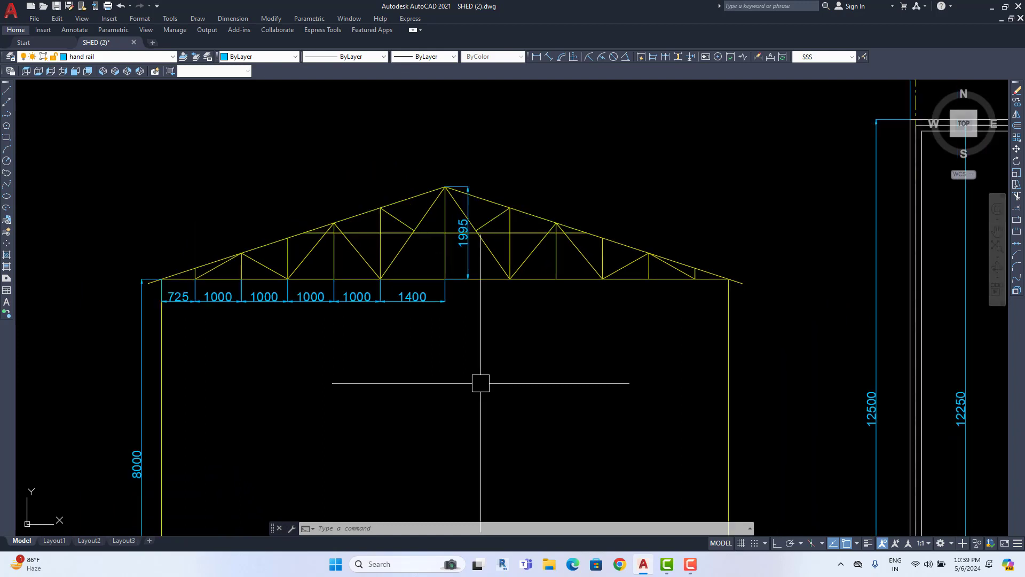
scroll(482, 278, down, 1)
middle_drag(437, 364, 439, 379)
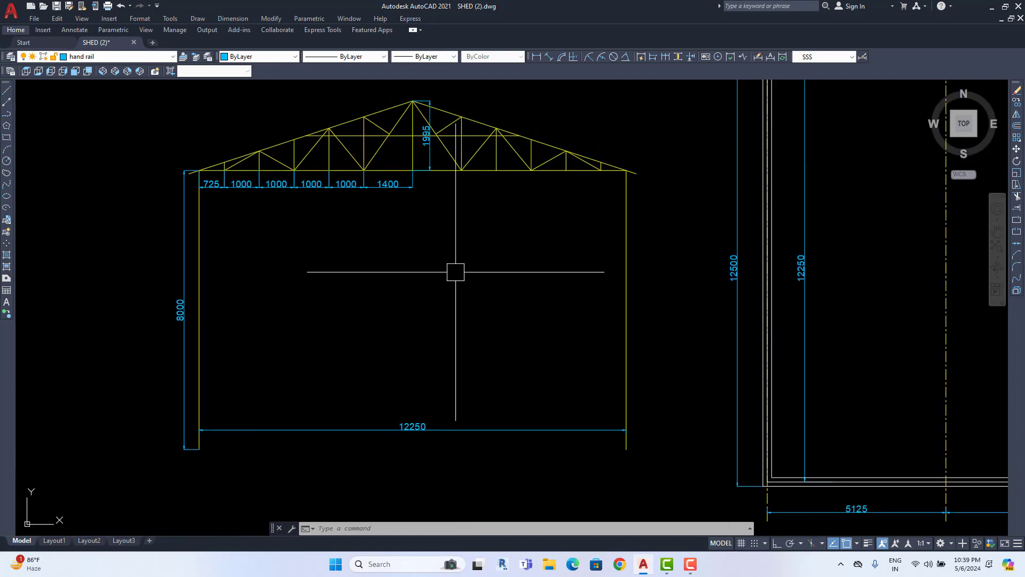
scroll(551, 305, down, 1)
middle_drag(552, 304, 235, 329)
scroll(235, 329, down, 1)
middle_drag(324, 318, 251, 293)
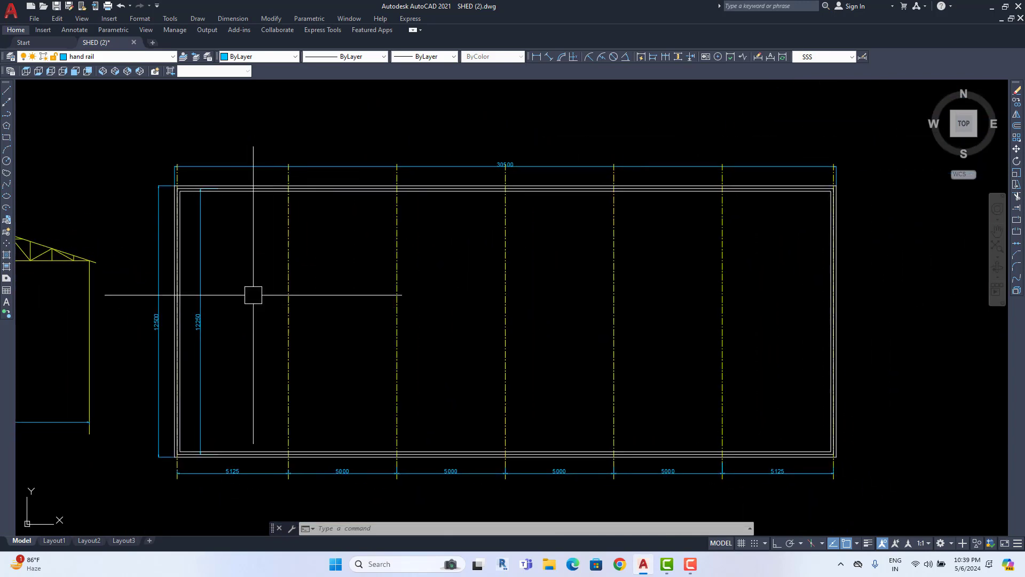
middle_drag(157, 453, 632, 443)
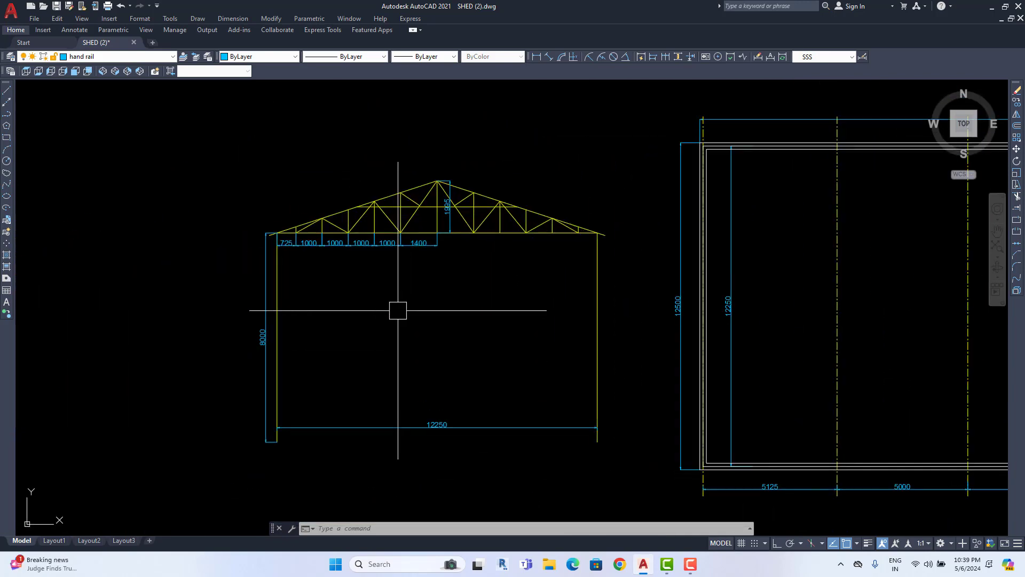
scroll(403, 310, up, 1)
middle_drag(464, 421, 352, 475)
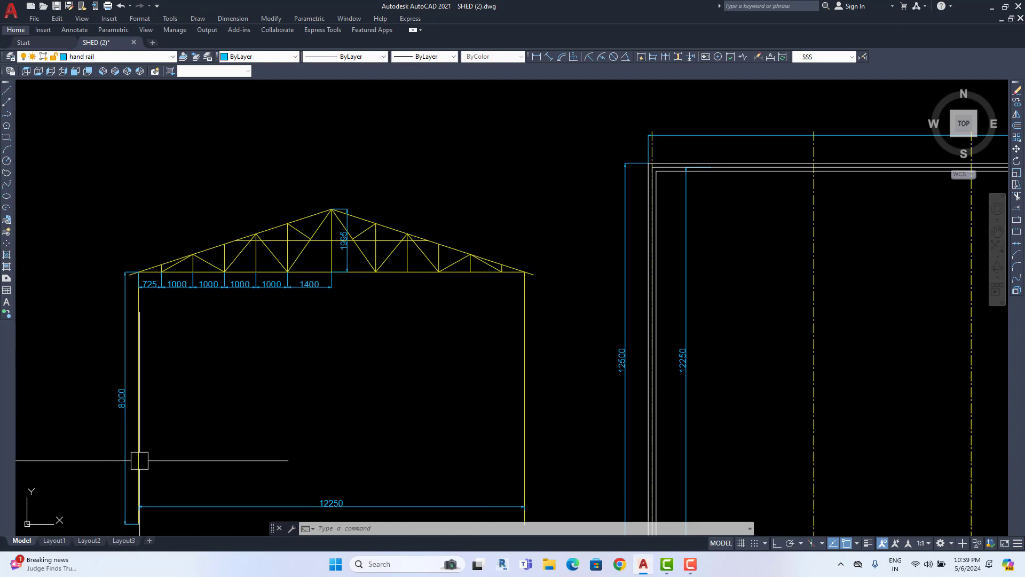
scroll(327, 261, up, 1)
middle_drag(215, 329, 245, 324)
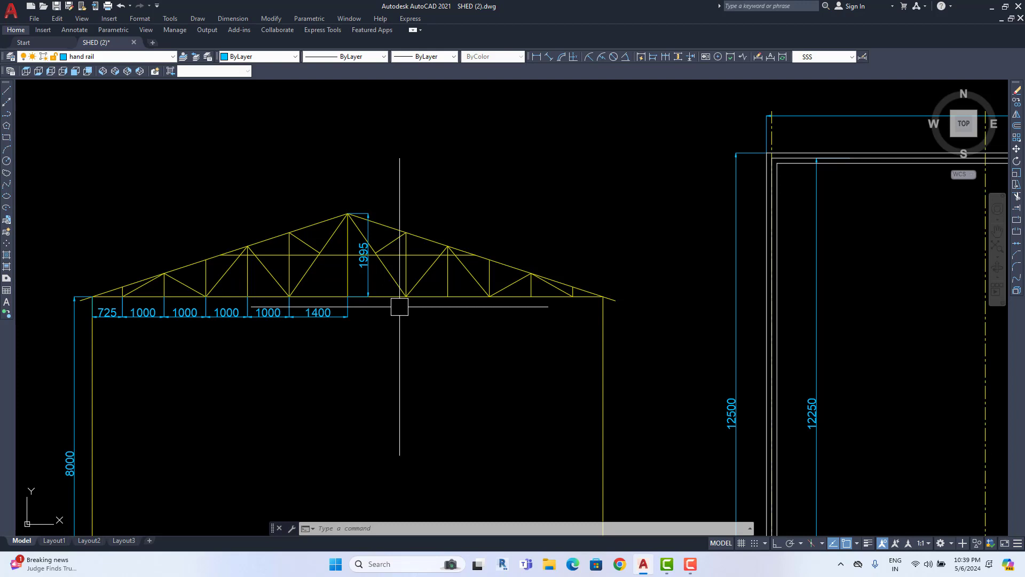
Step: Select the chord chain, 1995 rise, 8000 wall height and 12250 span dimensions, then delete them
mouse_move(313, 355)
middle_down()
mouse_move(346, 308)
mouse_move(360, 218)
middle_up()
click(435, 177)
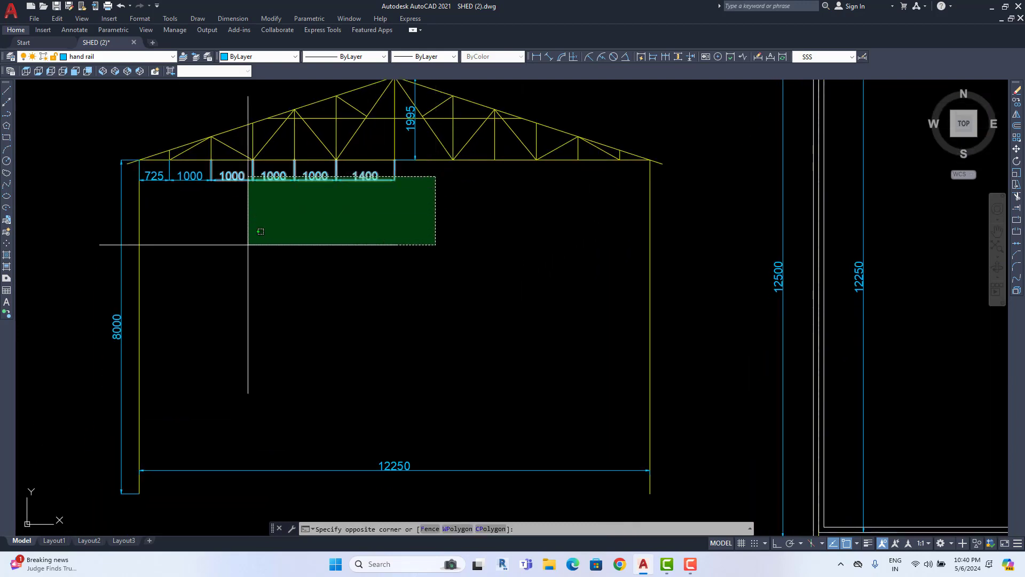
click(159, 247)
click(121, 297)
click(374, 470)
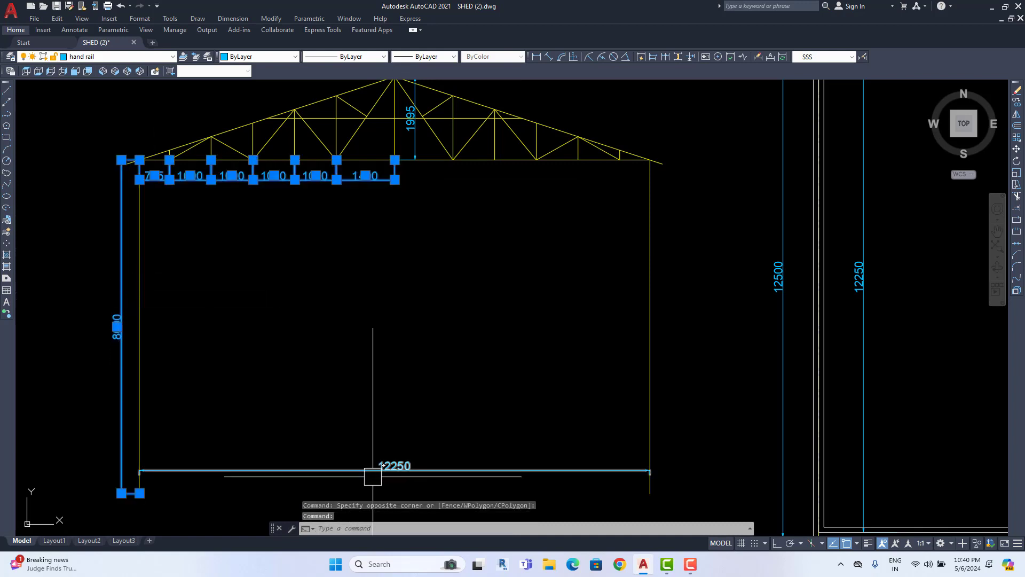
scroll(411, 81, up, 1)
scroll(504, 180, down, 2)
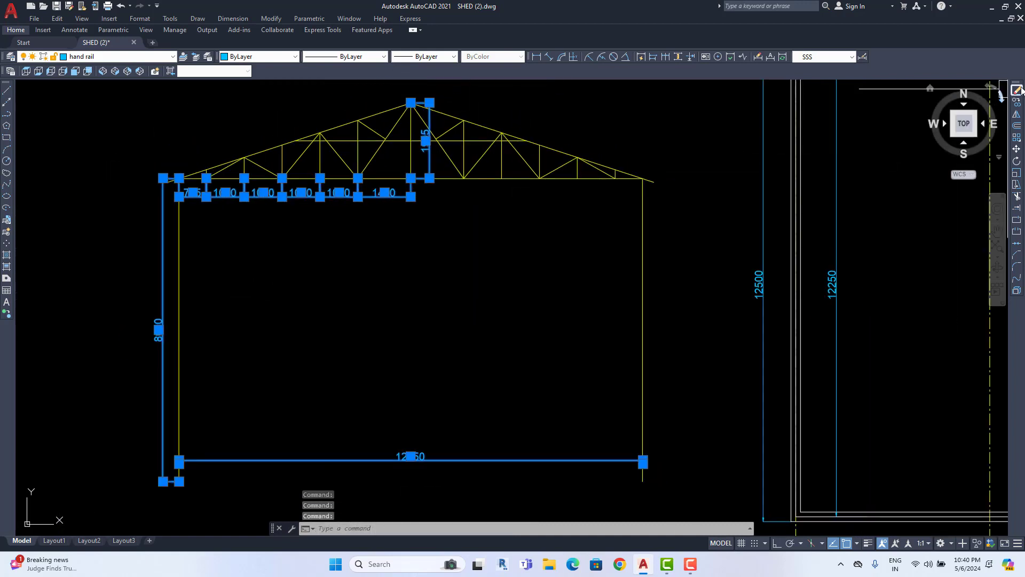
key(Delete)
middle_drag(631, 210, 573, 213)
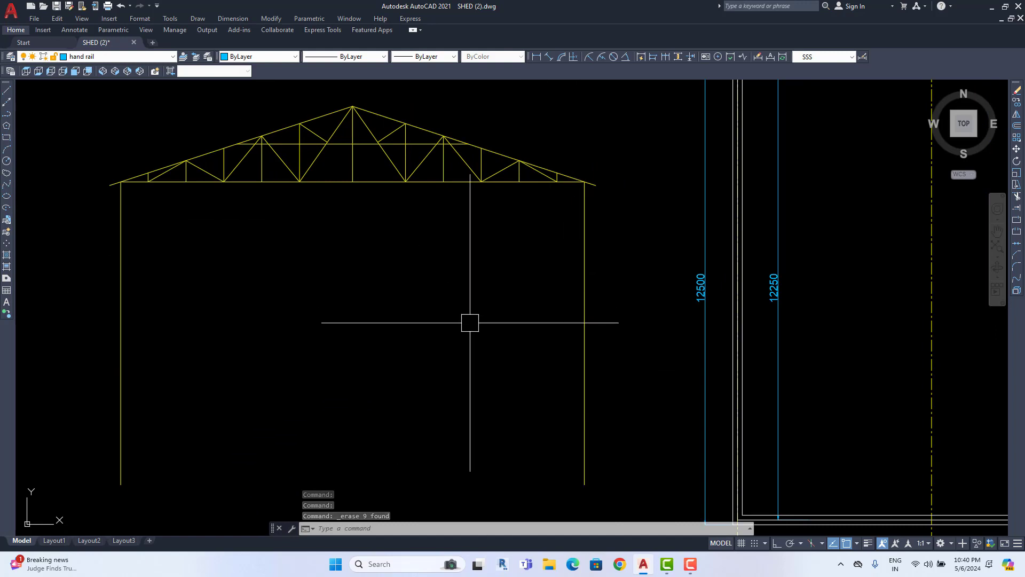
Step: Crossing-select the bare truss and both columns (29 objects) and copy them with Ctrl+C
scroll(464, 320, down, 2)
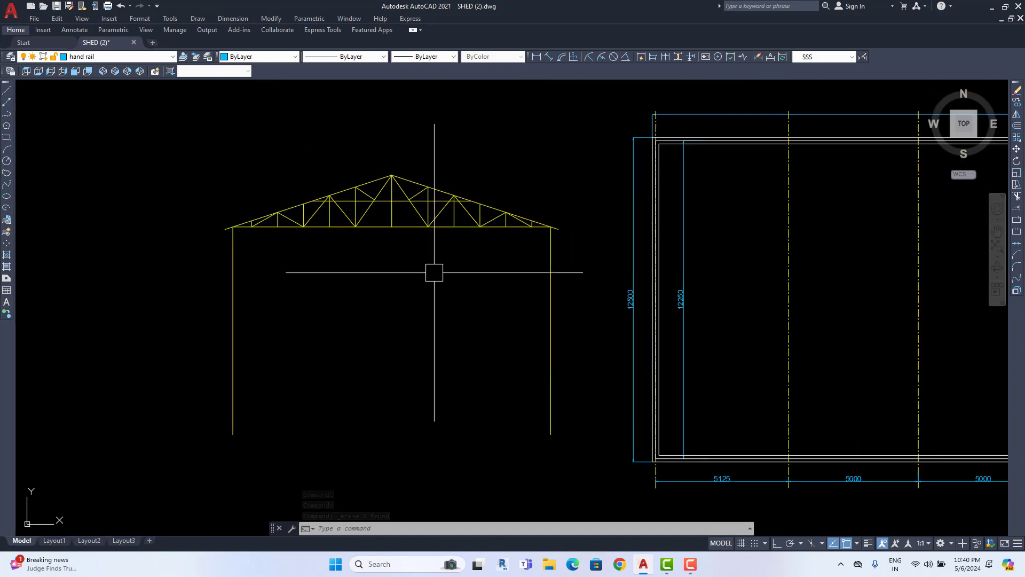
scroll(421, 283, up, 1)
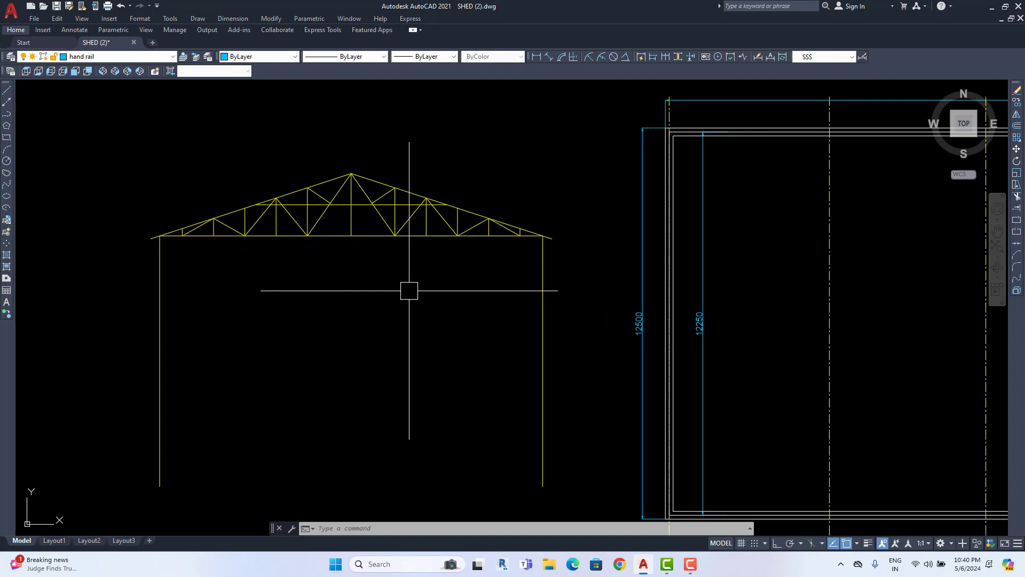
scroll(409, 290, down, 1)
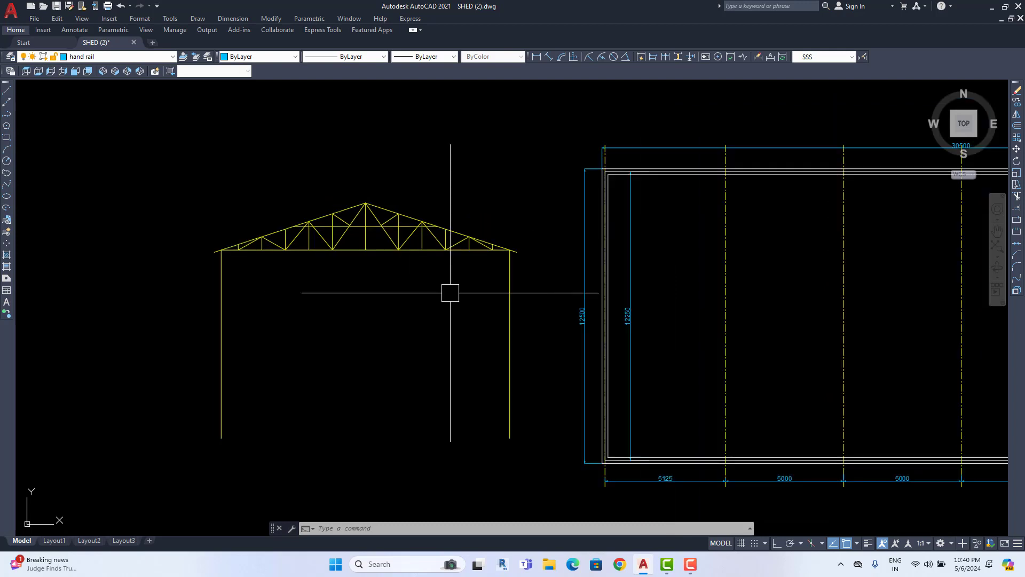
scroll(451, 291, up, 1)
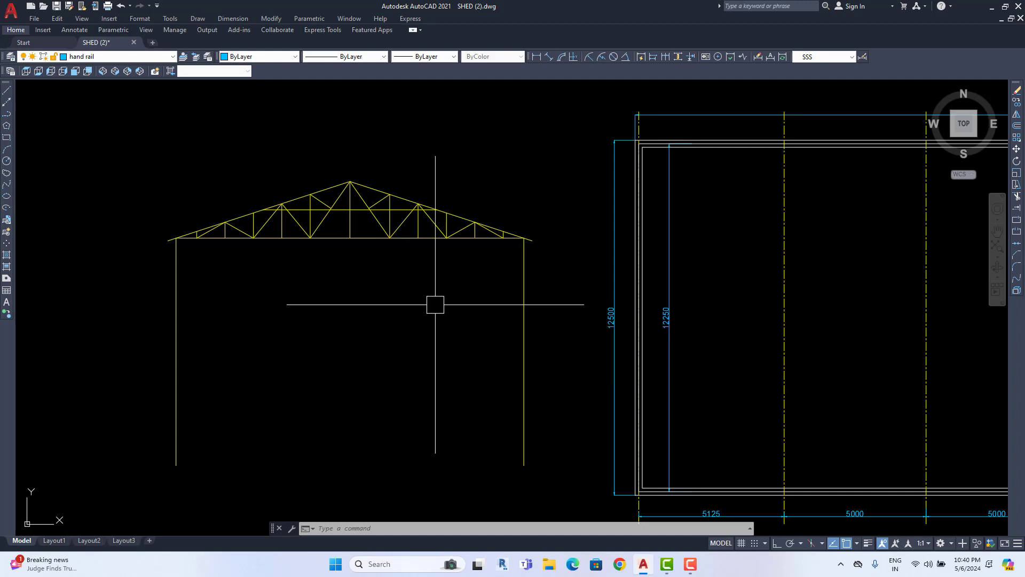
middle_drag(440, 263, 459, 222)
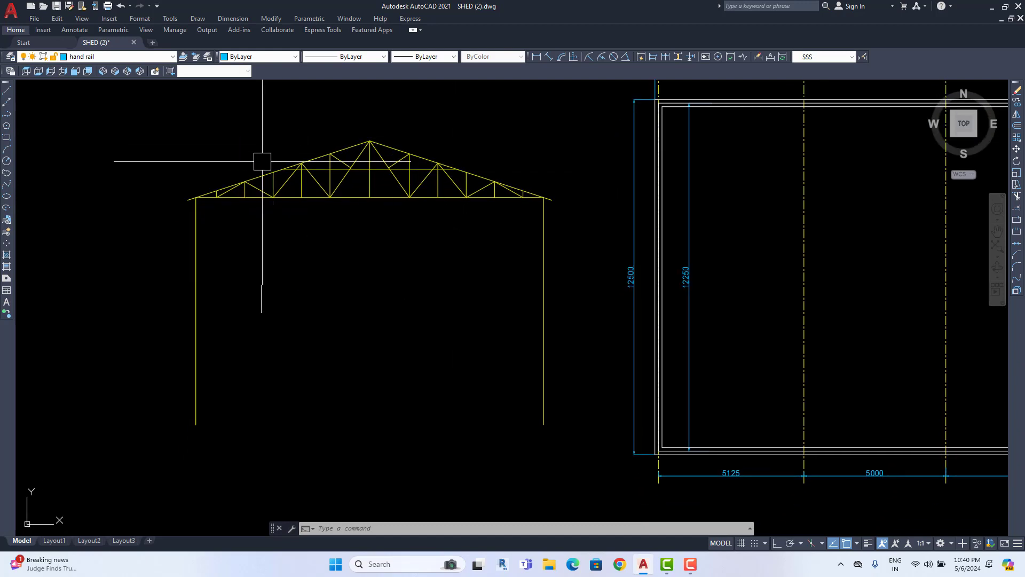
drag(572, 108, 236, 437)
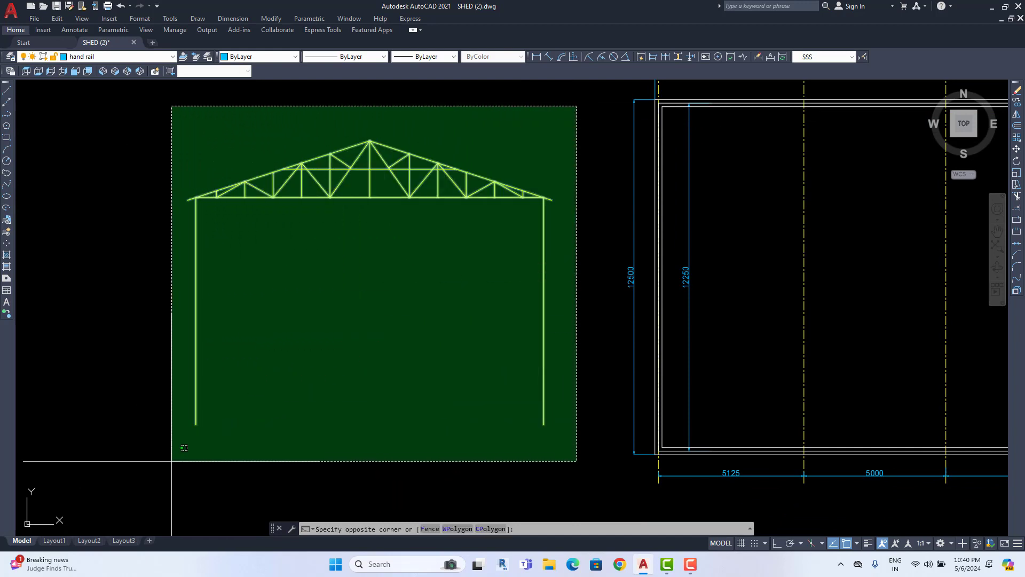
scroll(235, 437, down, 3)
middle_drag(565, 346, 364, 323)
mouse_move(465, 335)
middle_down()
mouse_move(636, 312)
mouse_move(514, 339)
middle_up()
scroll(348, 267, up, 1)
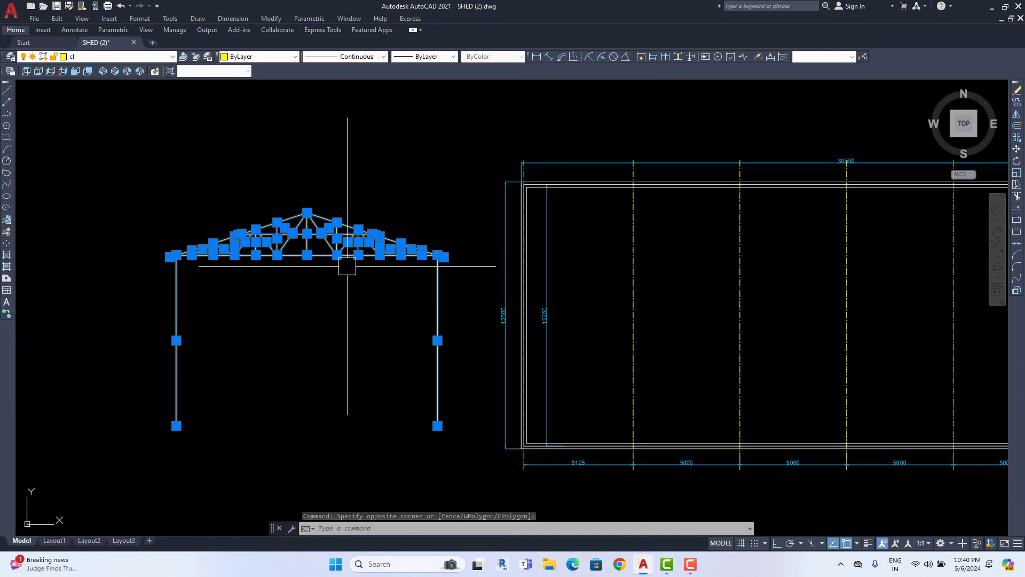
key(ctrl+c)
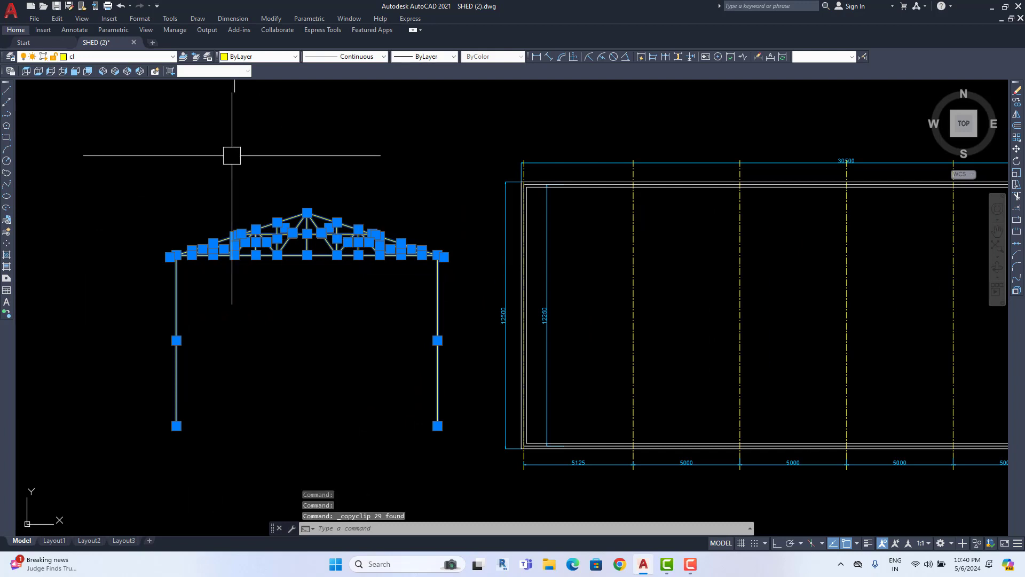
Step: Create a new drawing with grid off and units Decimal, precision 0, insertion scale Millimeters
click(152, 44)
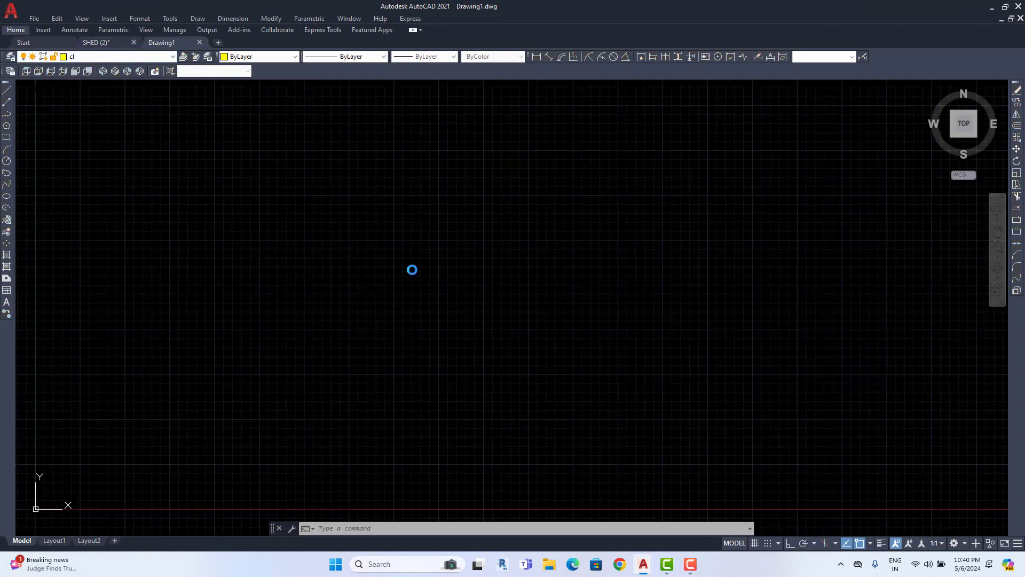
key(F7)
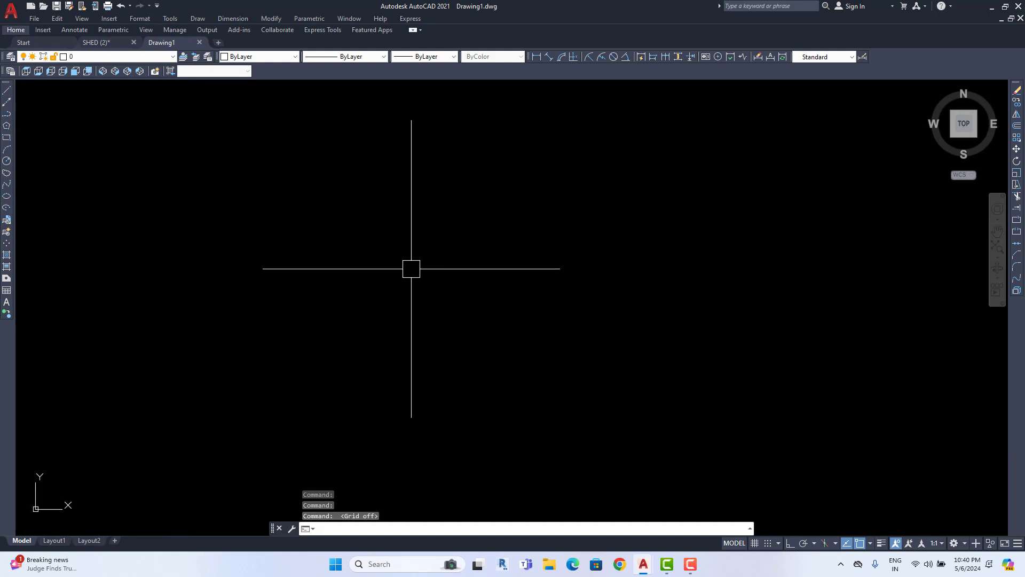
text(UN)
key(Return)
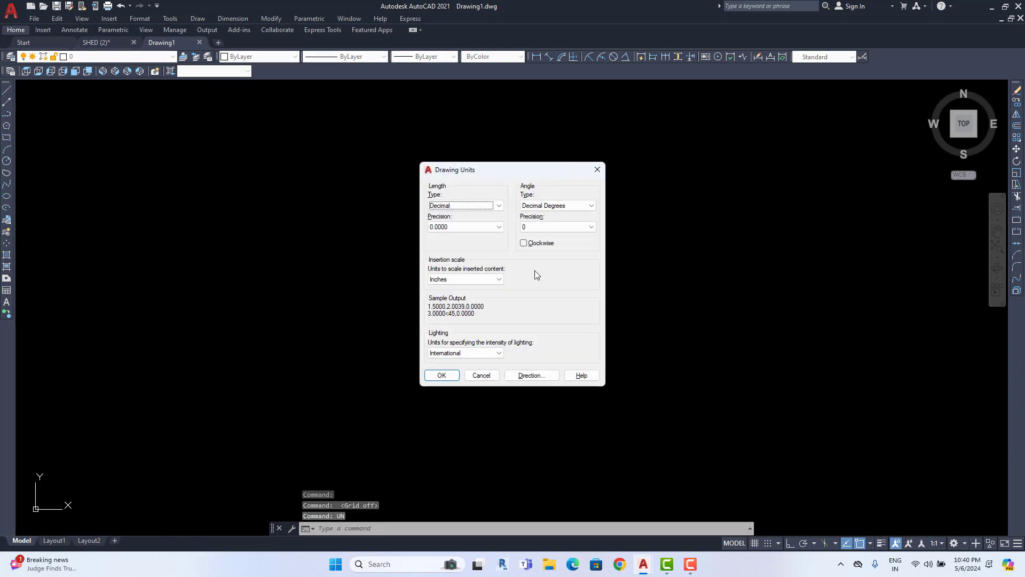
click(475, 207)
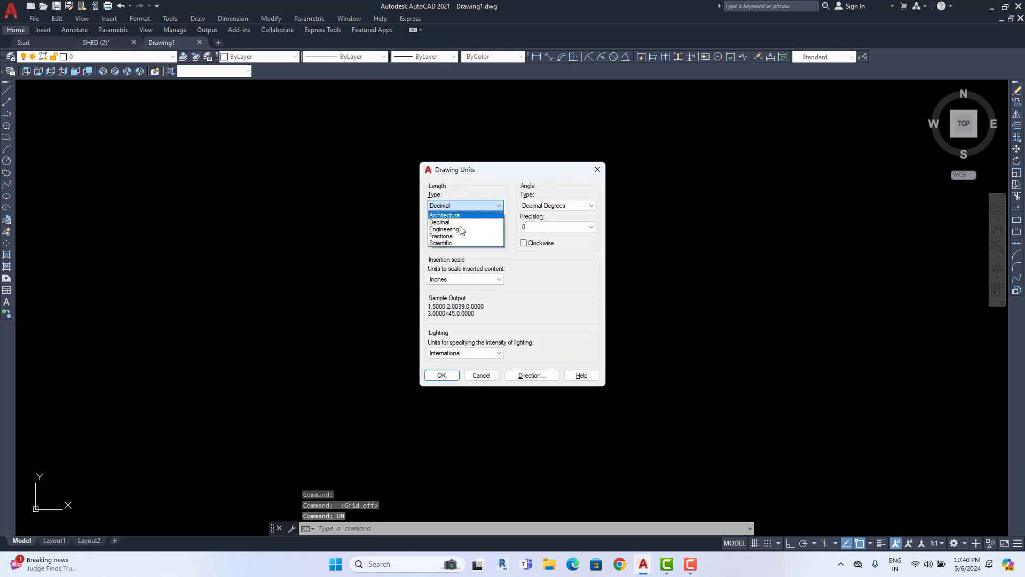
click(462, 230)
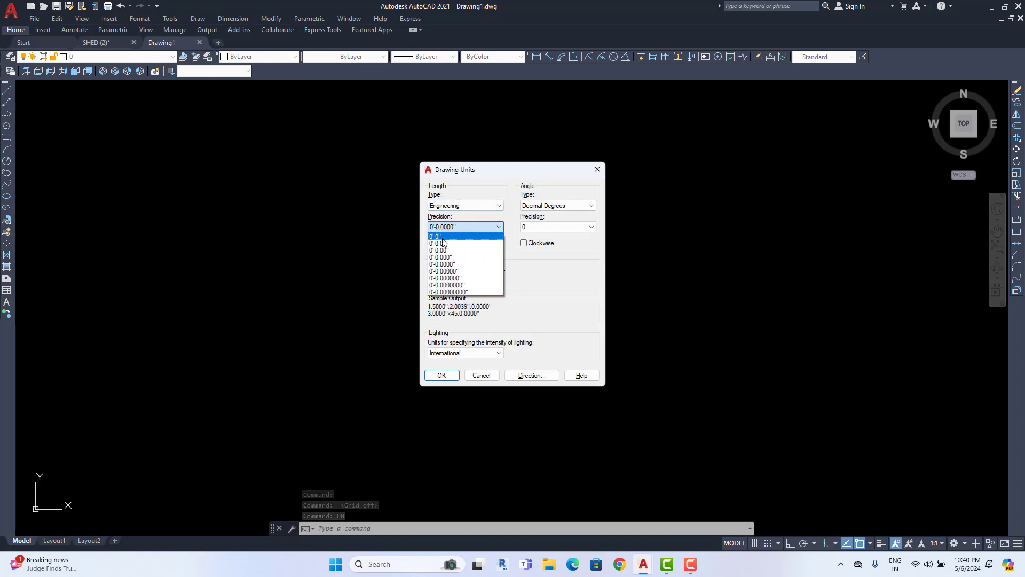
click(469, 203)
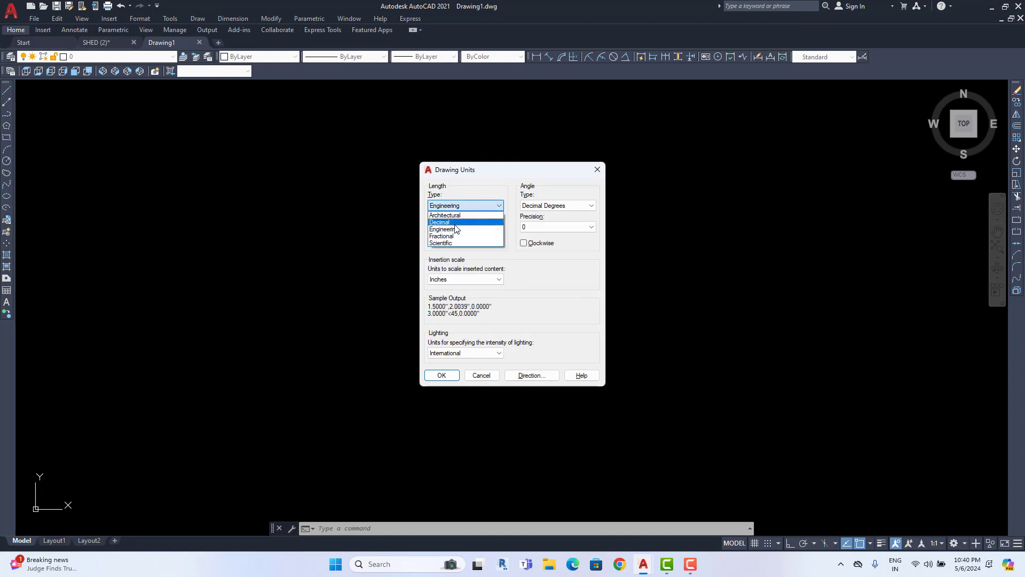
click(454, 222)
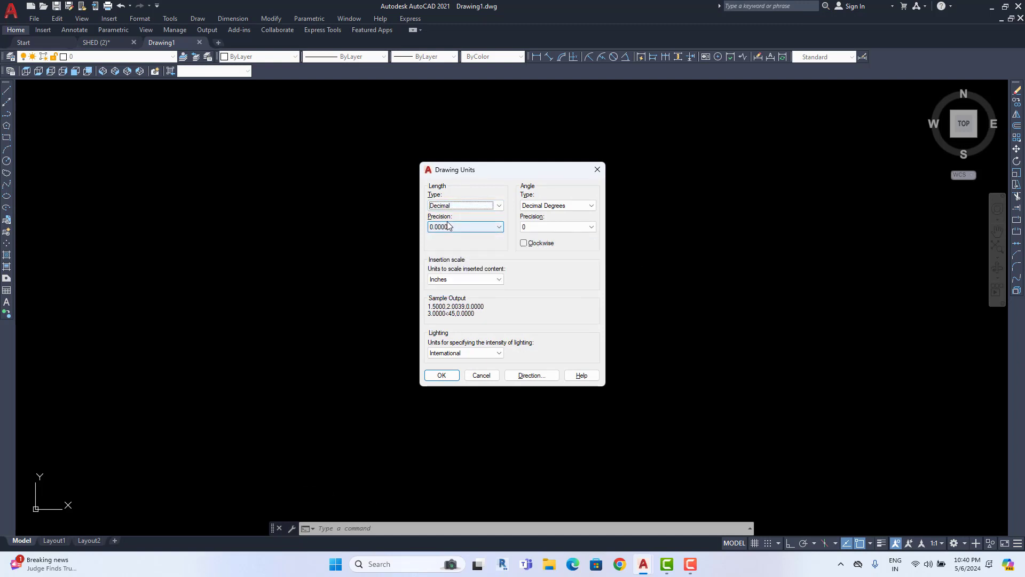
mouse_move(460, 226)
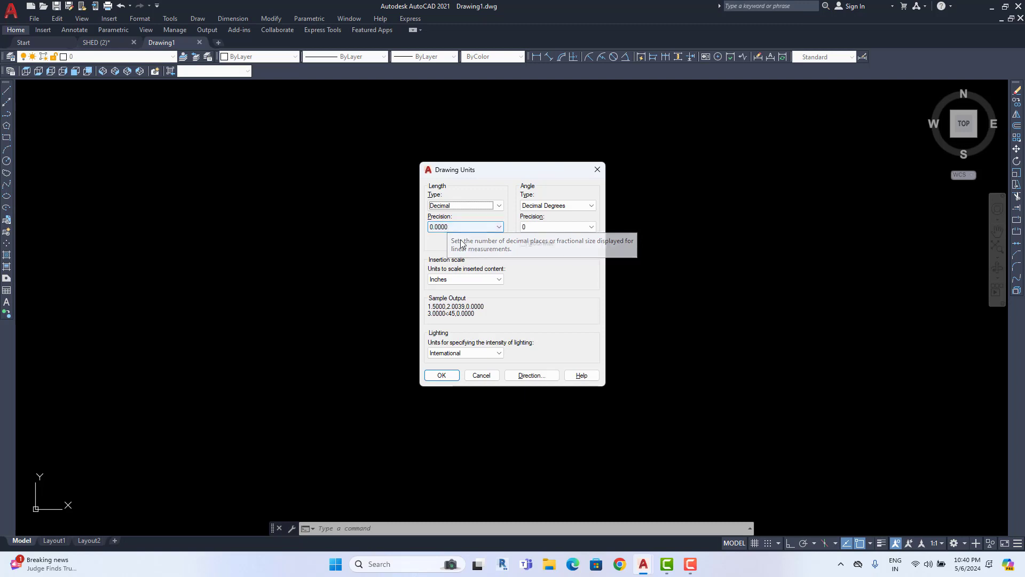
click(447, 226)
click(451, 236)
click(455, 281)
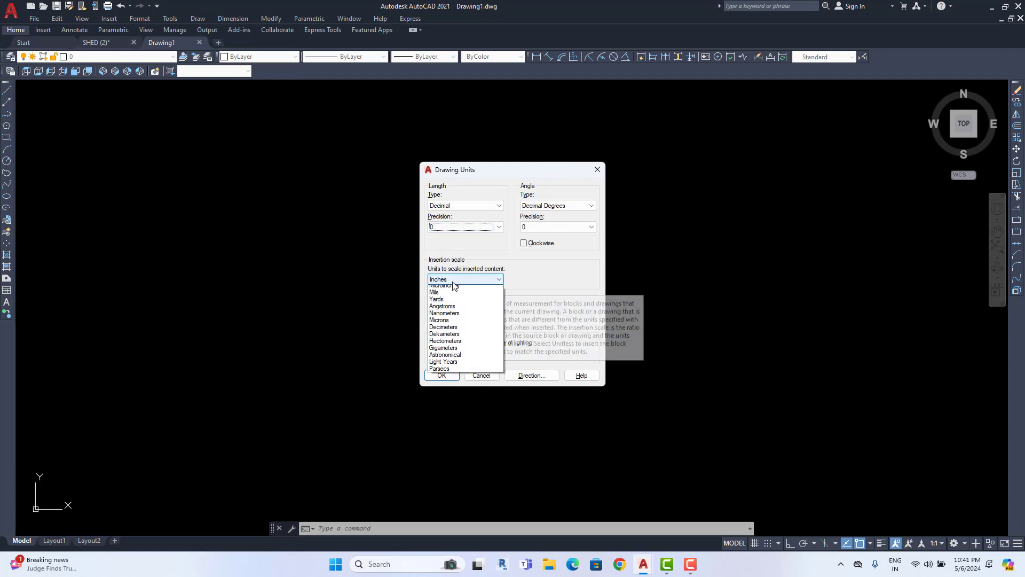
click(442, 326)
click(443, 375)
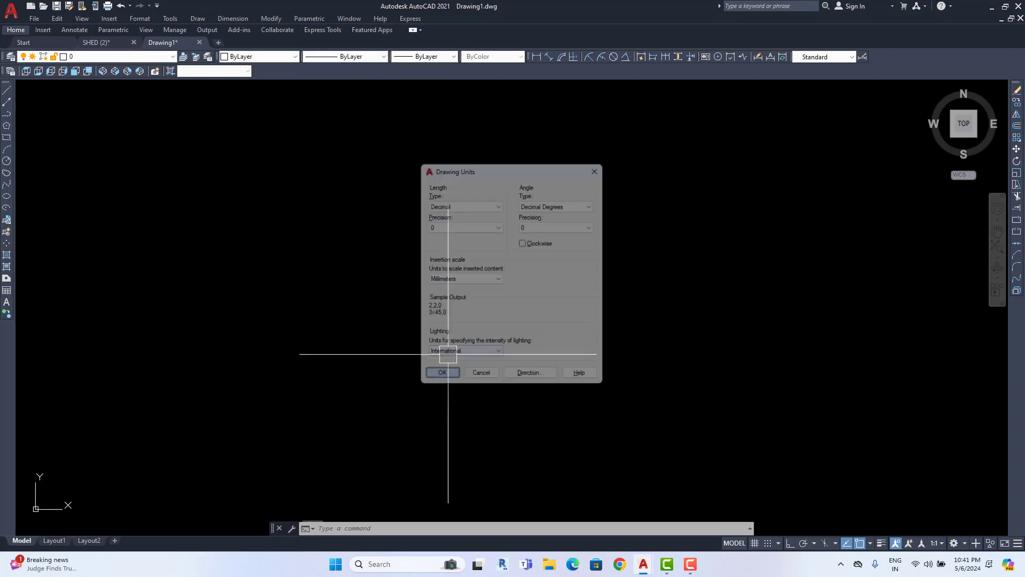
Step: Set the Standard dimension style to precision 0, 200 text height aligned with line, arrow size 100
text(d)
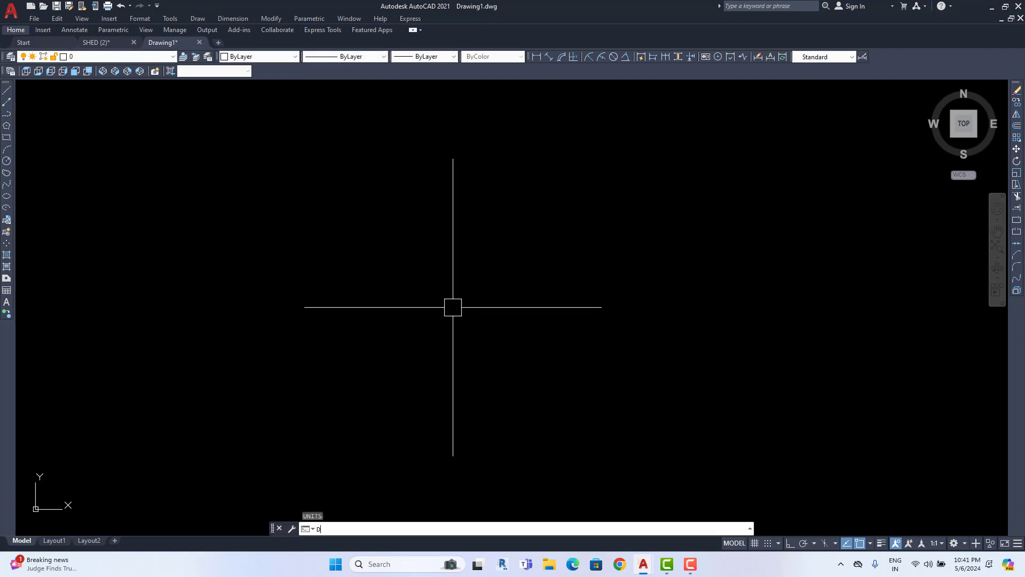
key(Return)
click(630, 258)
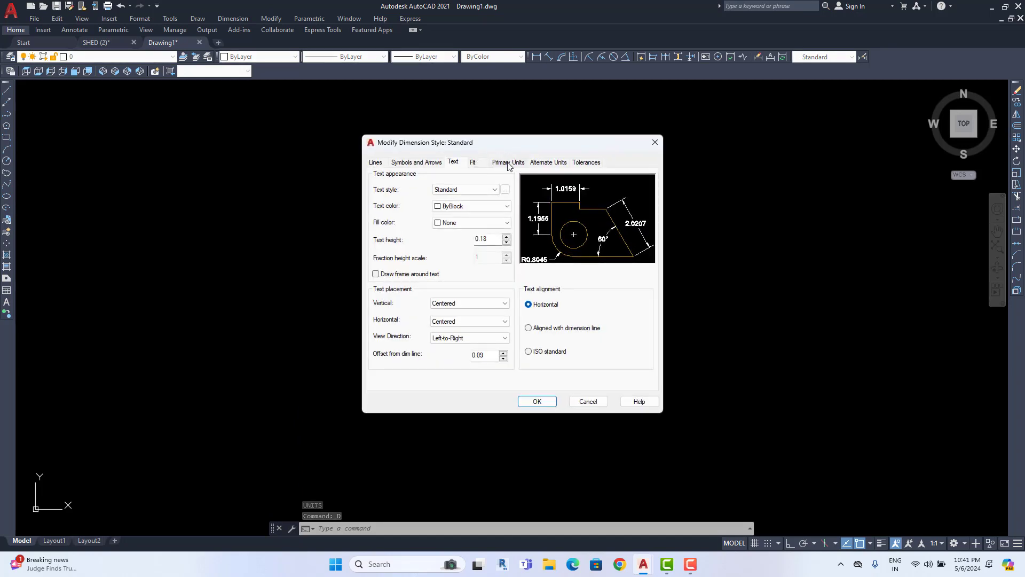
click(508, 163)
click(464, 200)
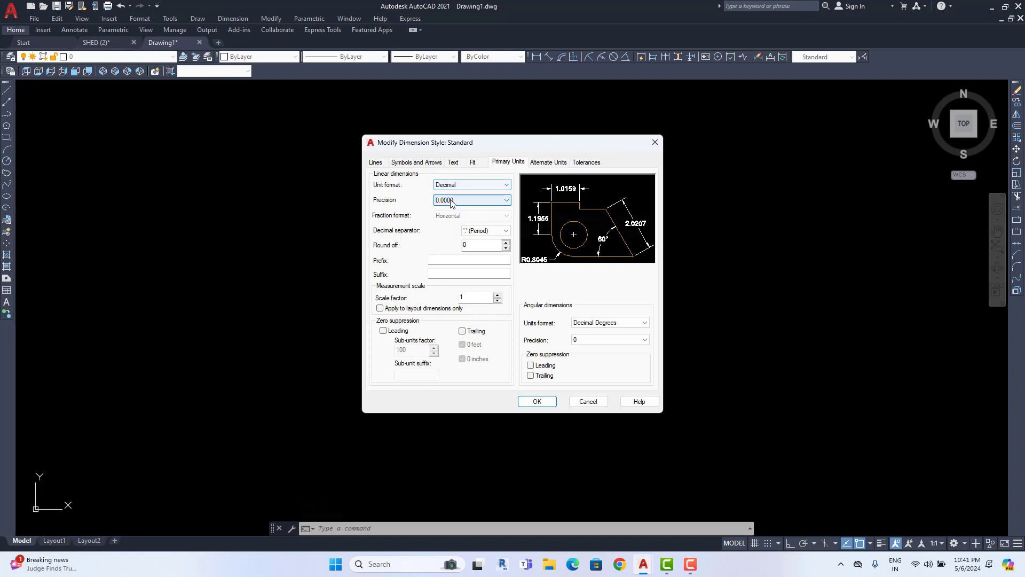
click(445, 209)
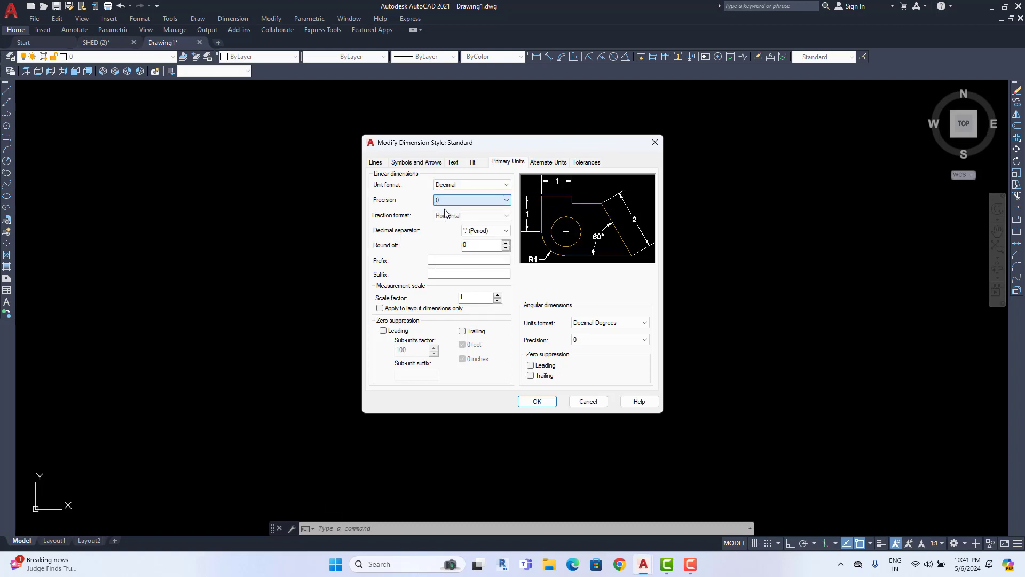
click(453, 163)
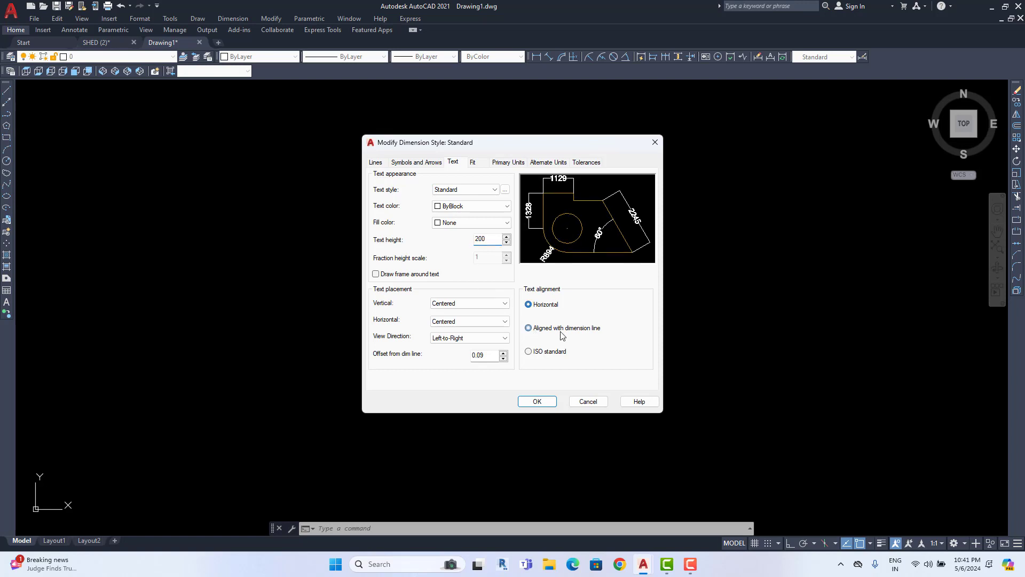
click(422, 163)
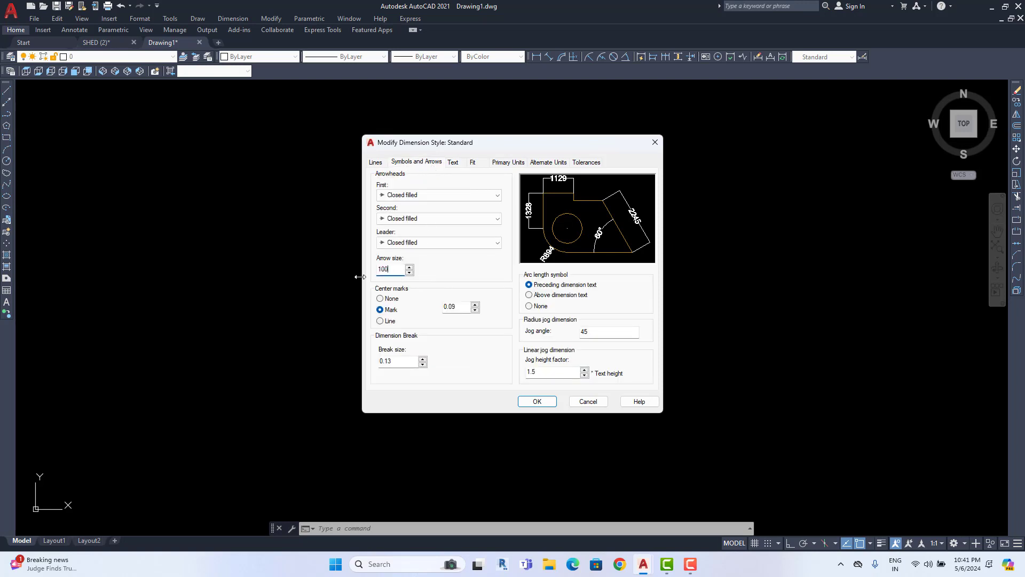
click(551, 404)
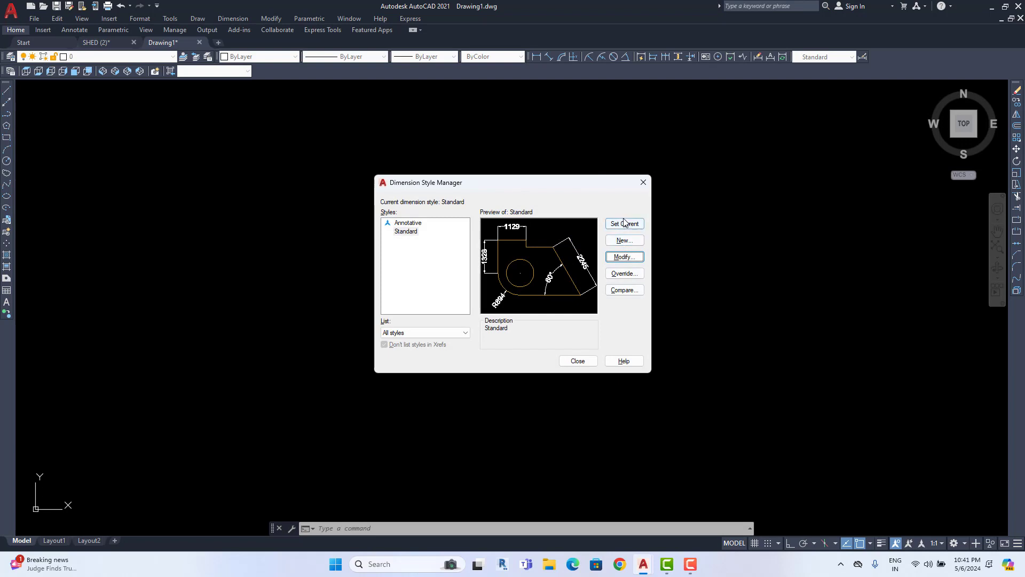
click(578, 360)
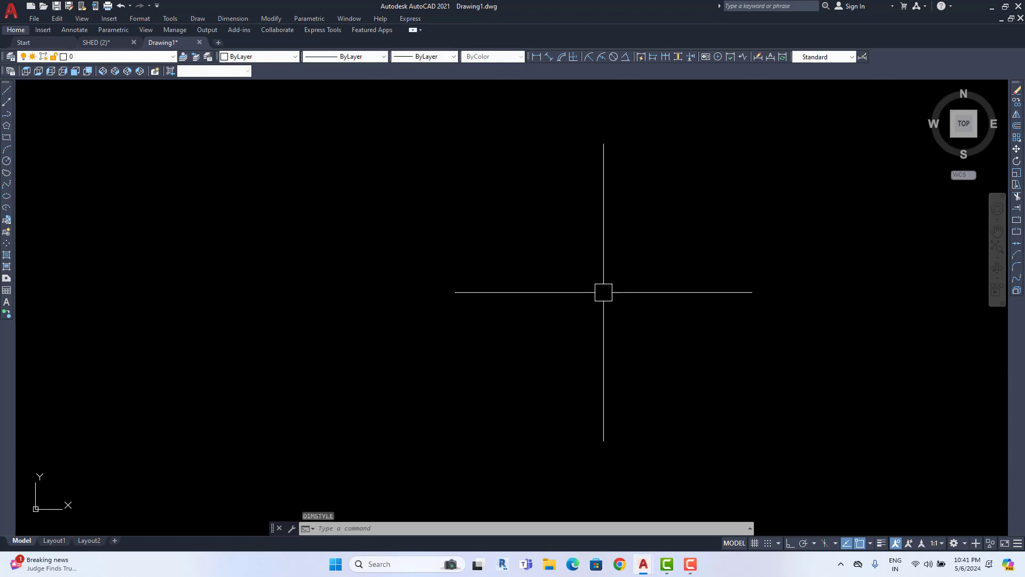
Step: Paste the copied truss frame into Drawing1 at a picked point
key(ctrl+v)
click(544, 294)
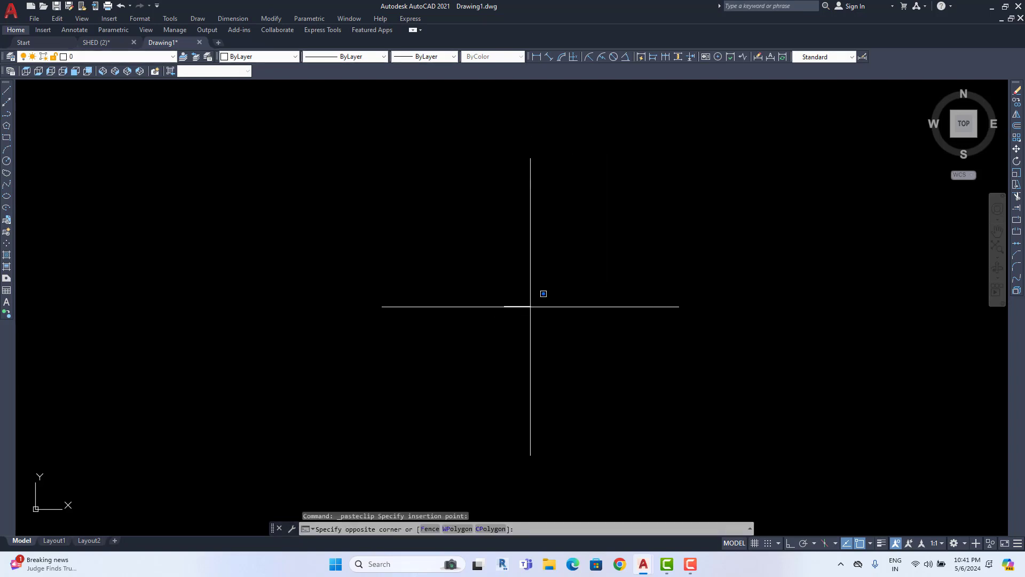
click(602, 291)
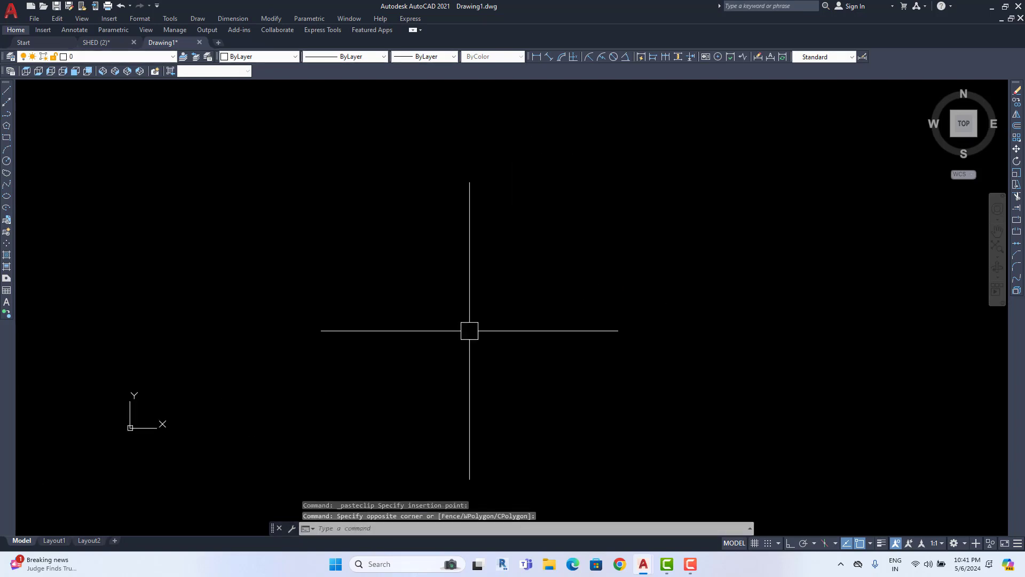
scroll(556, 294, down, 3)
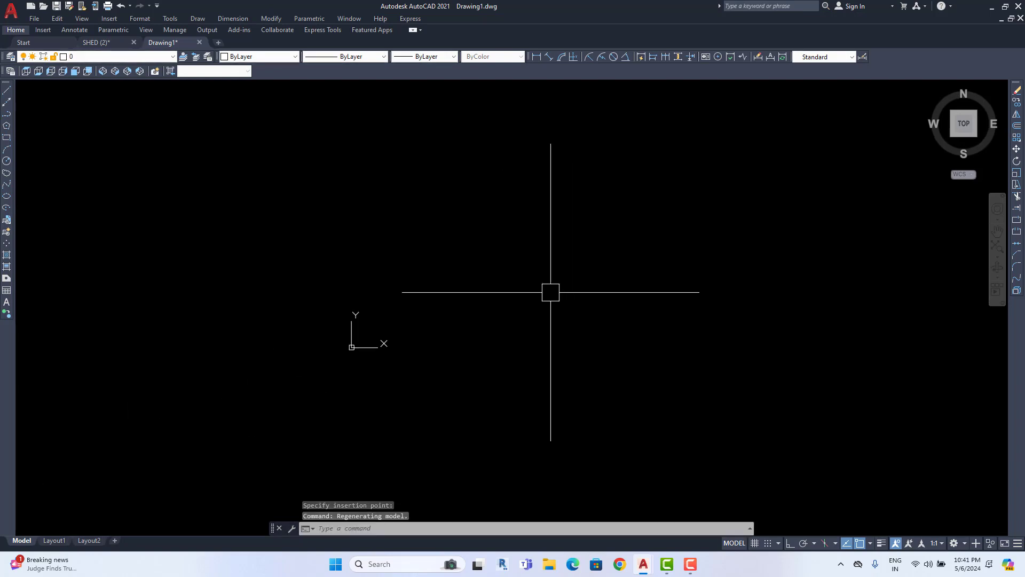
Step: Select the truss frame with both columns in SHED (2) and copy it
click(100, 43)
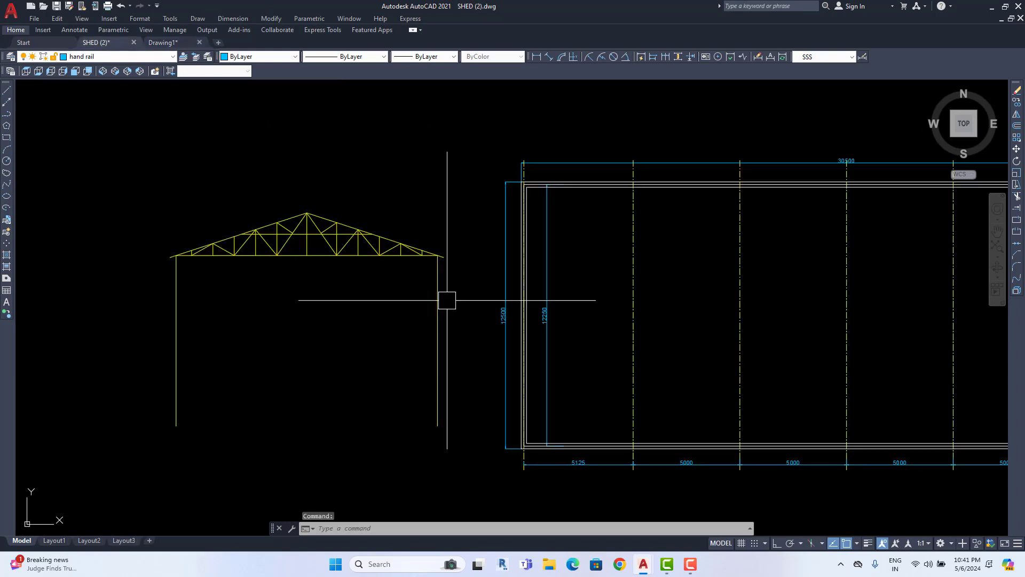
click(469, 185)
click(146, 444)
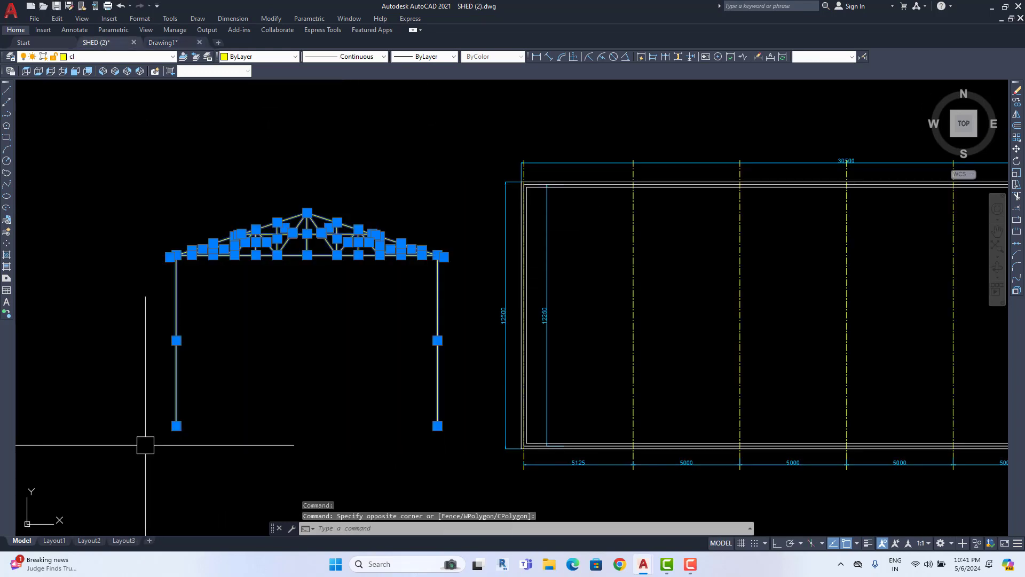
key(ctrl+c)
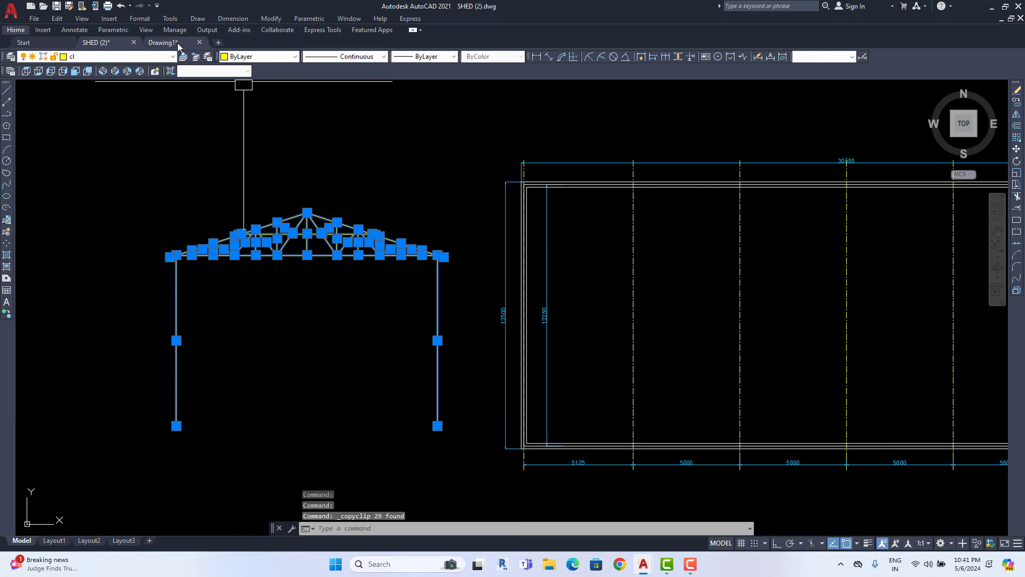
Step: Paste the frame into Drawing1 and zoom all (Z, A) to show it fully
click(179, 45)
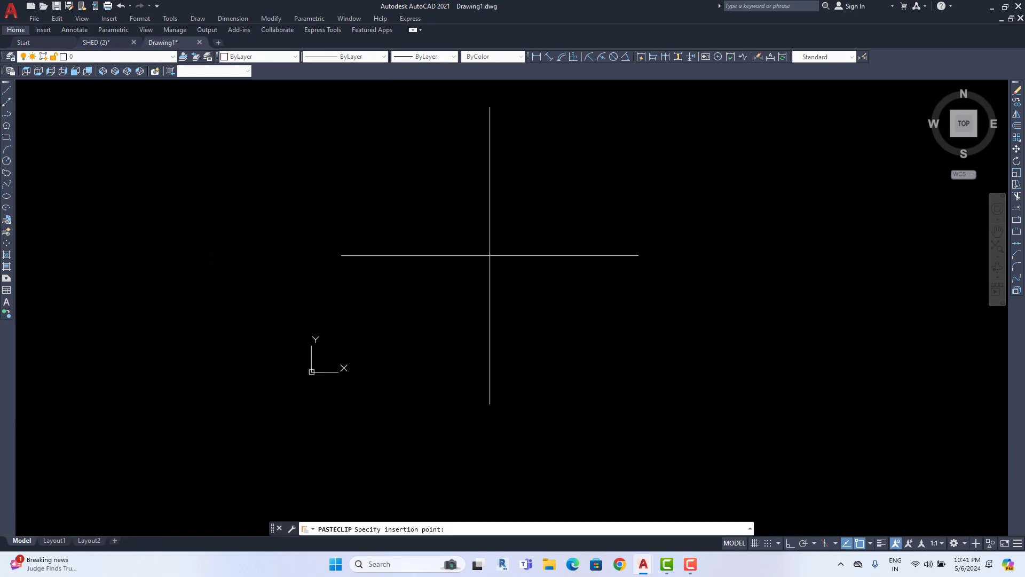
scroll(515, 294, down, 1)
scroll(579, 284, down, 1)
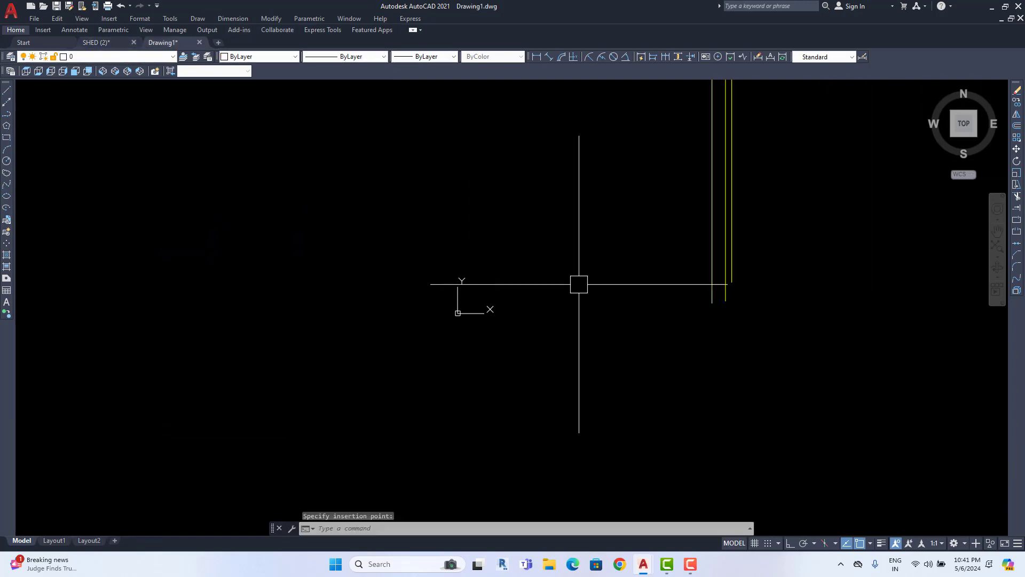
scroll(327, 394, down, 1)
scroll(446, 416, down, 3)
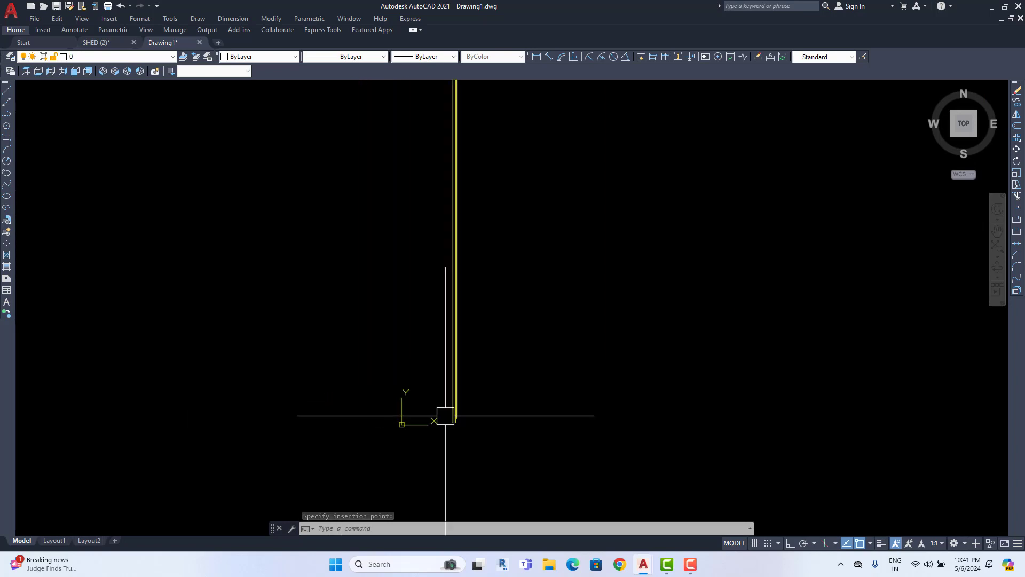
click(446, 416)
text(z)
key(Return)
text(a)
key(Return)
Step: Cut and re-paste the whole truss frame to reposition it in Drawing1
scroll(445, 416, down, 2)
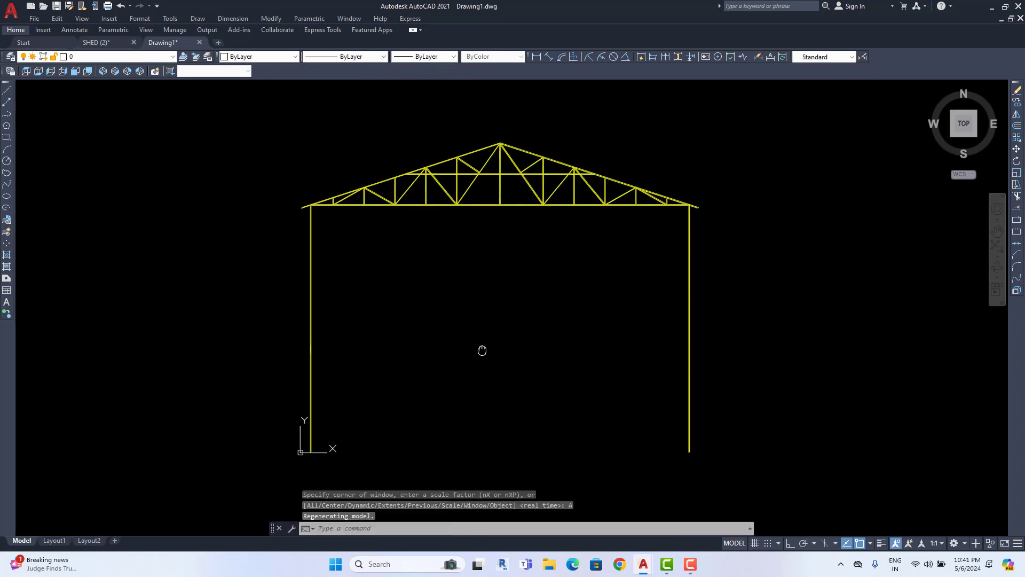
scroll(641, 272, down, 1)
click(732, 126)
click(357, 418)
key(ctrl+x)
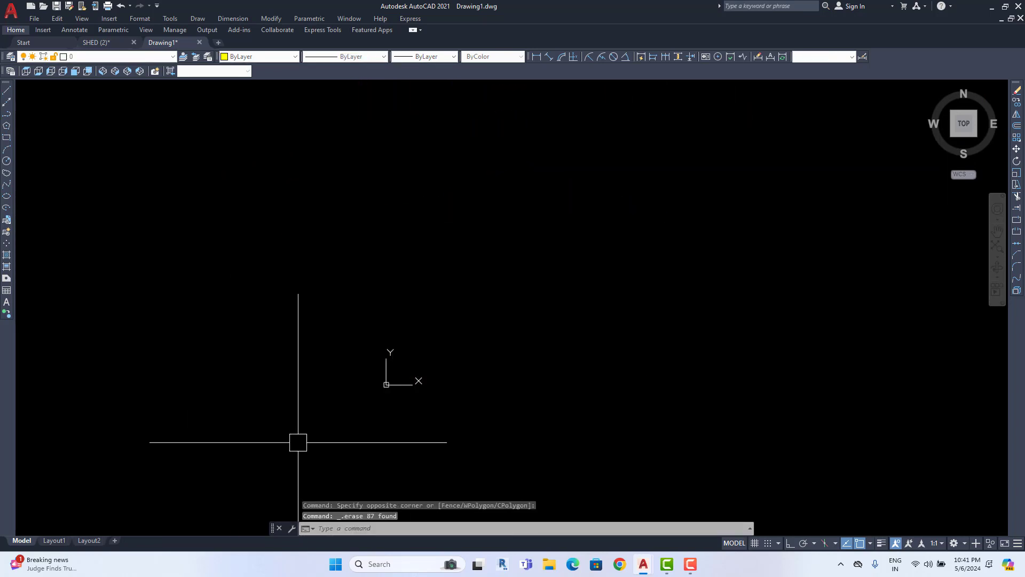
key(ctrl+v)
click(514, 404)
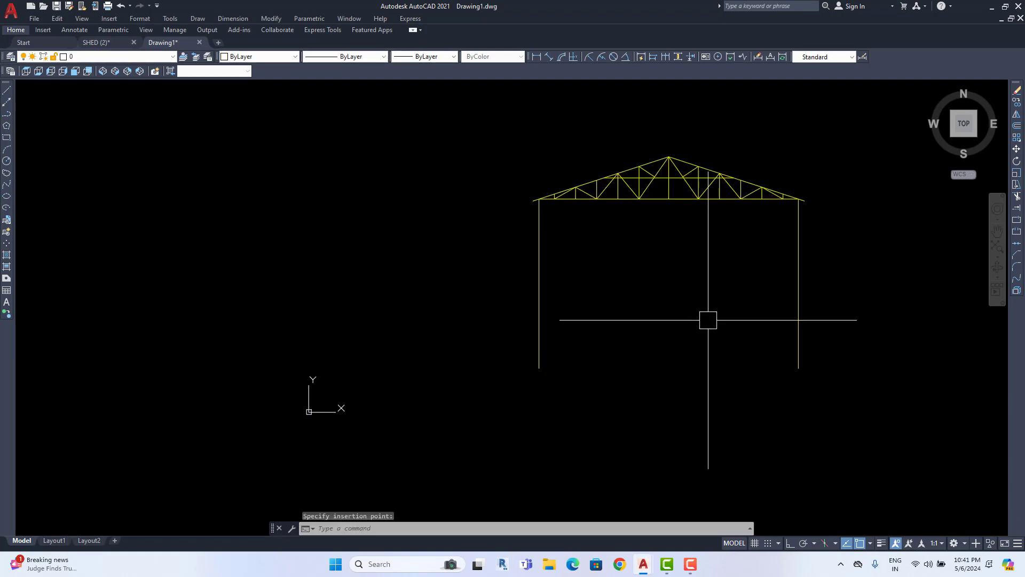
scroll(577, 323, up, 1)
scroll(577, 323, up, 1)
scroll(538, 269, up, 2)
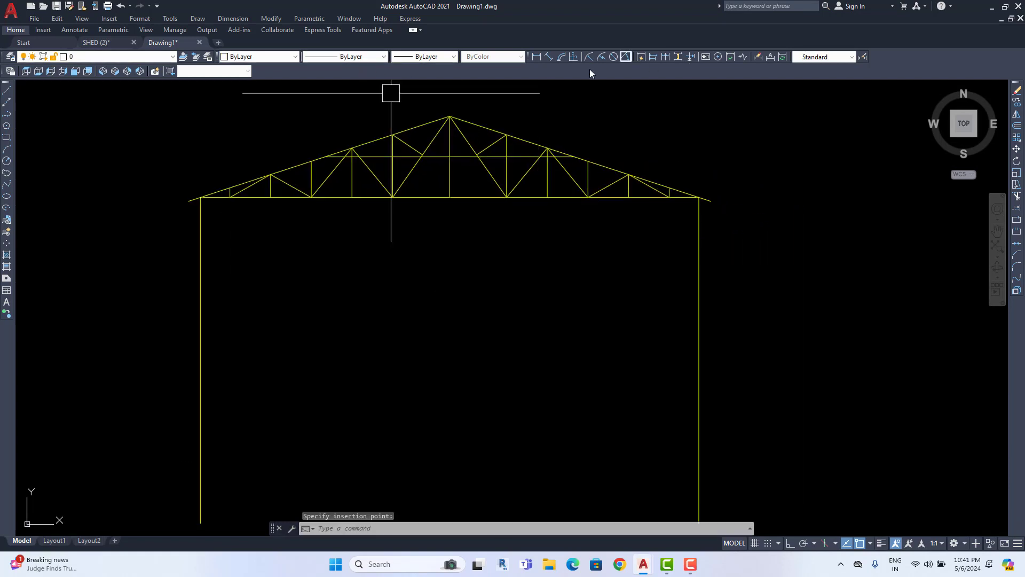
Step: Check the left column height with an 8000 dimension, then delete it
click(536, 56)
middle_drag(255, 456, 278, 382)
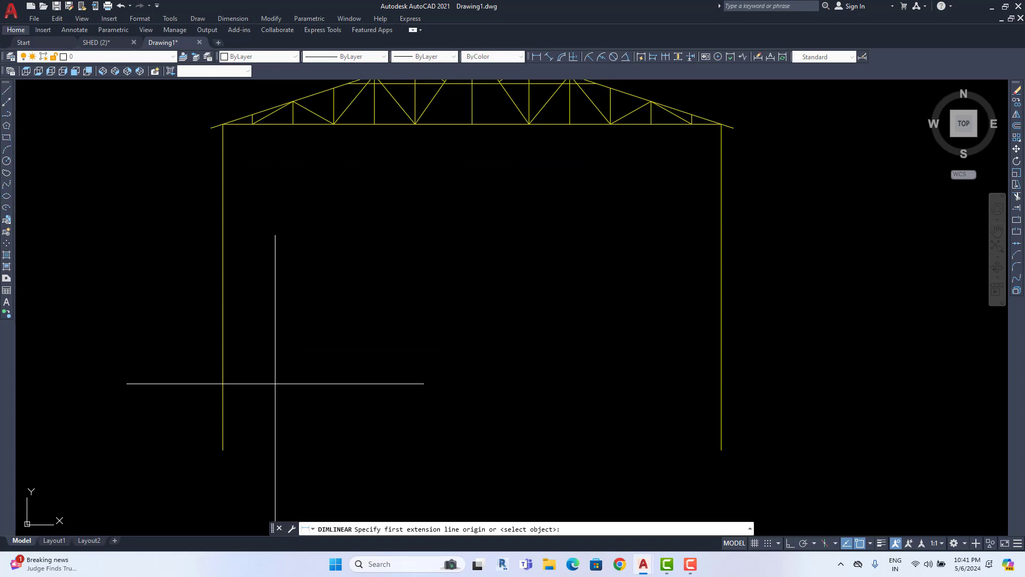
click(223, 449)
click(222, 124)
scroll(203, 267, up, 1)
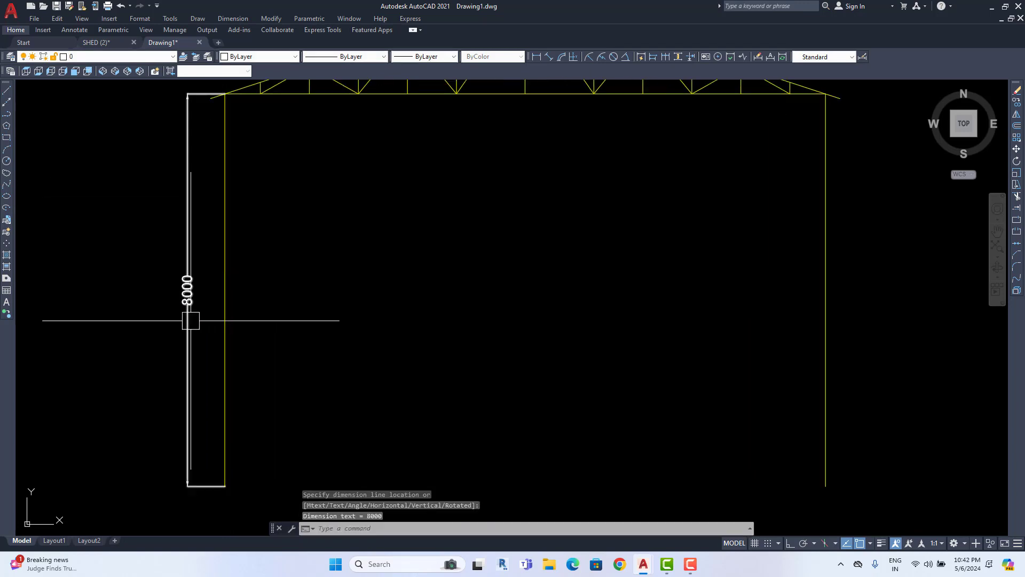
click(191, 320)
scroll(188, 296, up, 2)
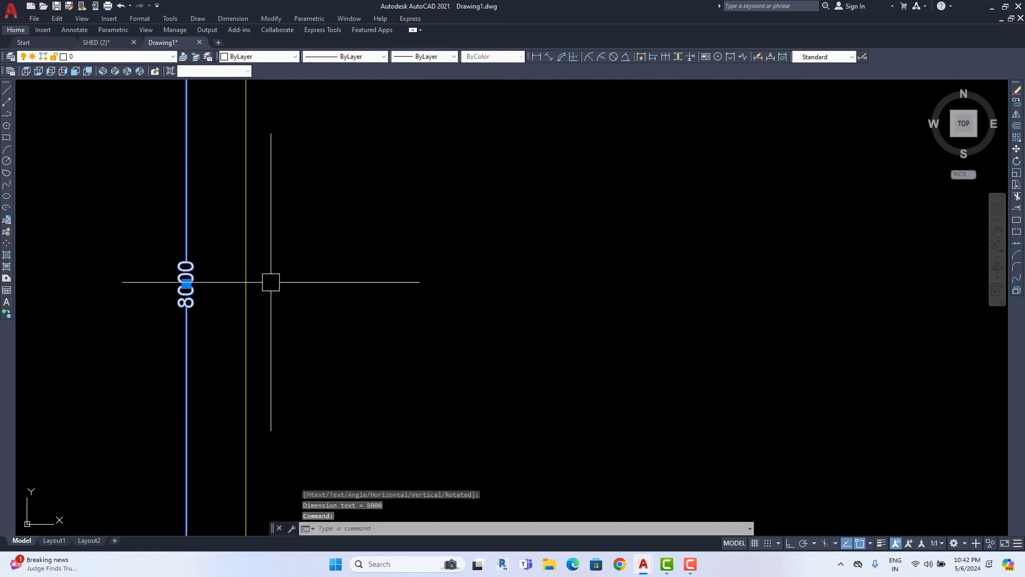
key(Delete)
scroll(261, 284, down, 2)
scroll(401, 291, down, 1)
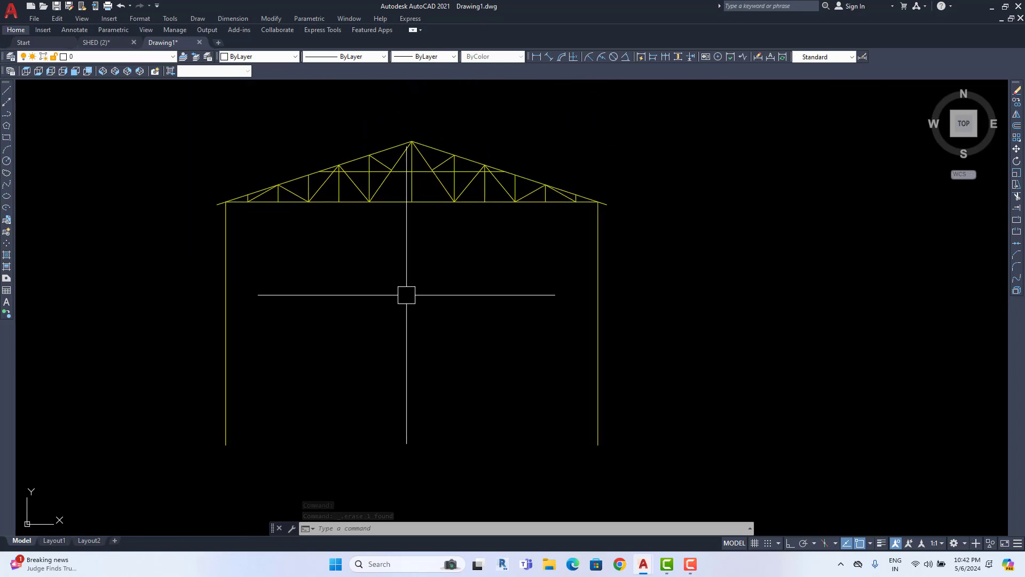
Step: Run Purge All twice on Drawing1, confirming each pass, then close the Purge window
click(8, 11)
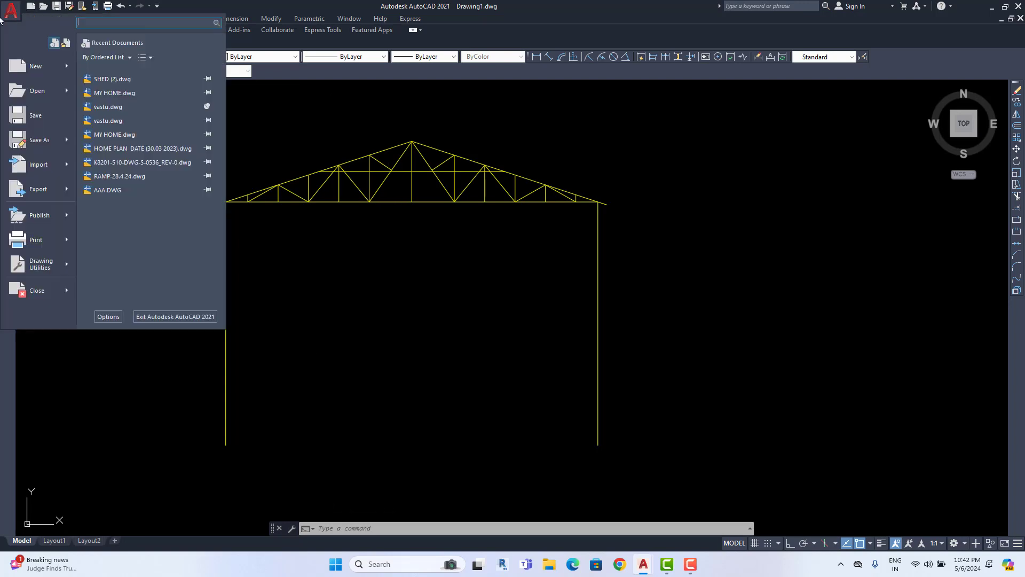
click(15, 15)
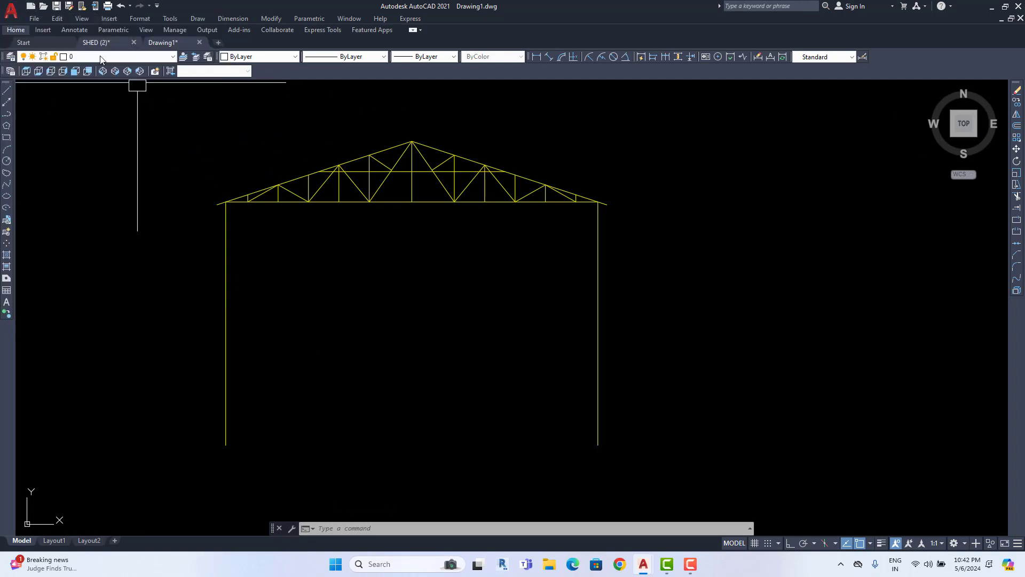
click(34, 18)
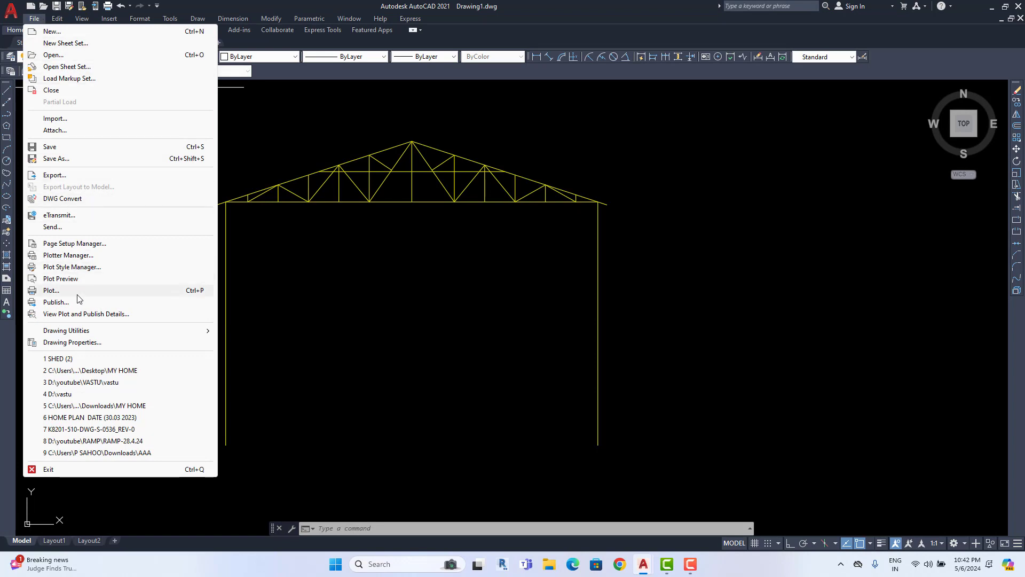
mouse_move(66, 330)
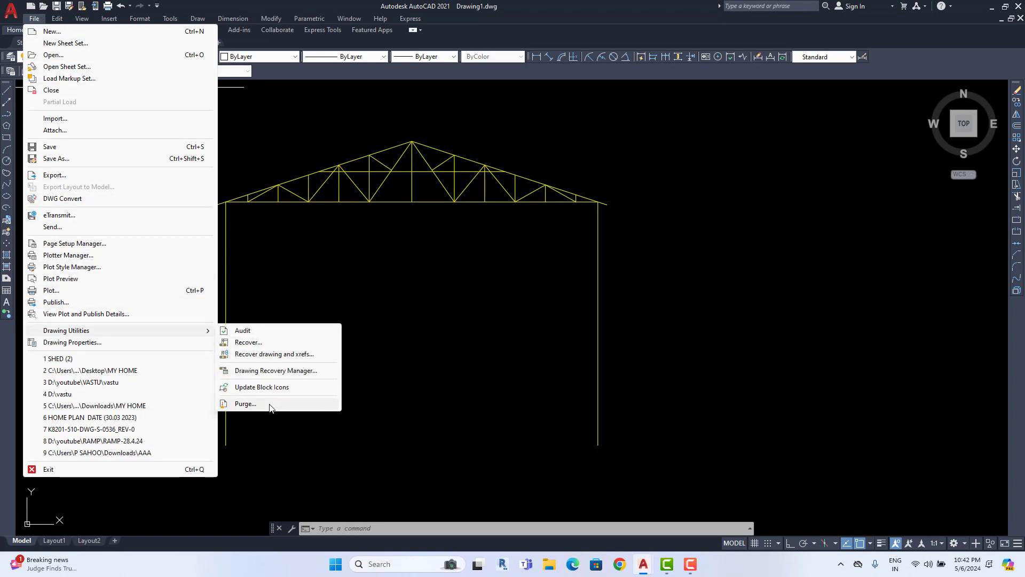
click(270, 404)
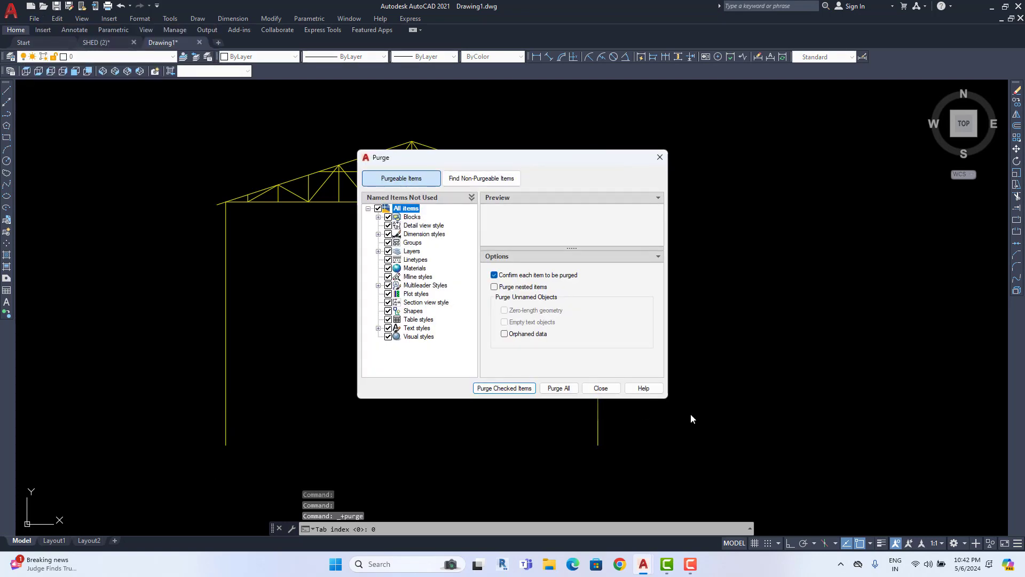
click(556, 390)
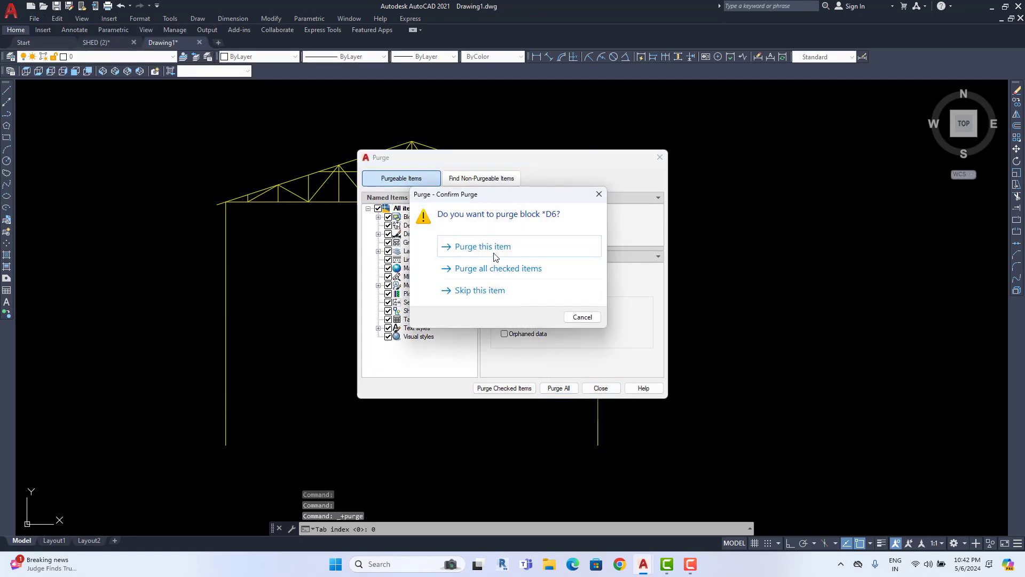
click(497, 272)
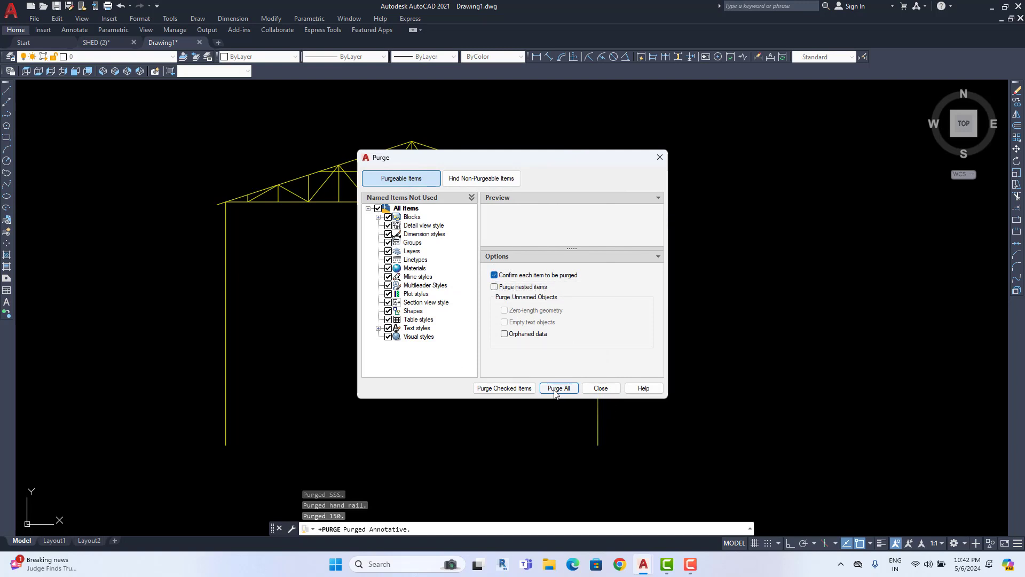
click(555, 390)
click(515, 268)
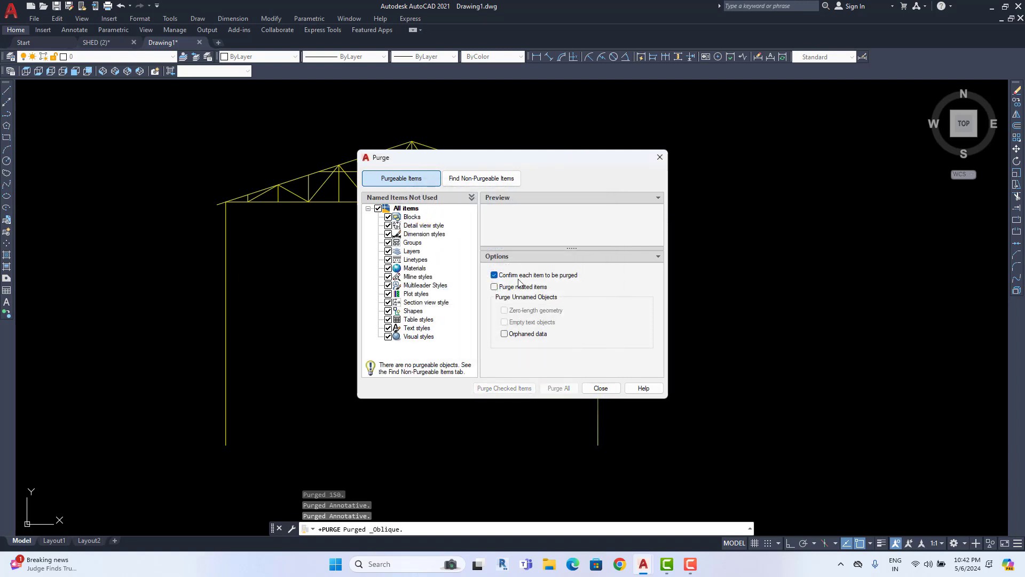
click(600, 390)
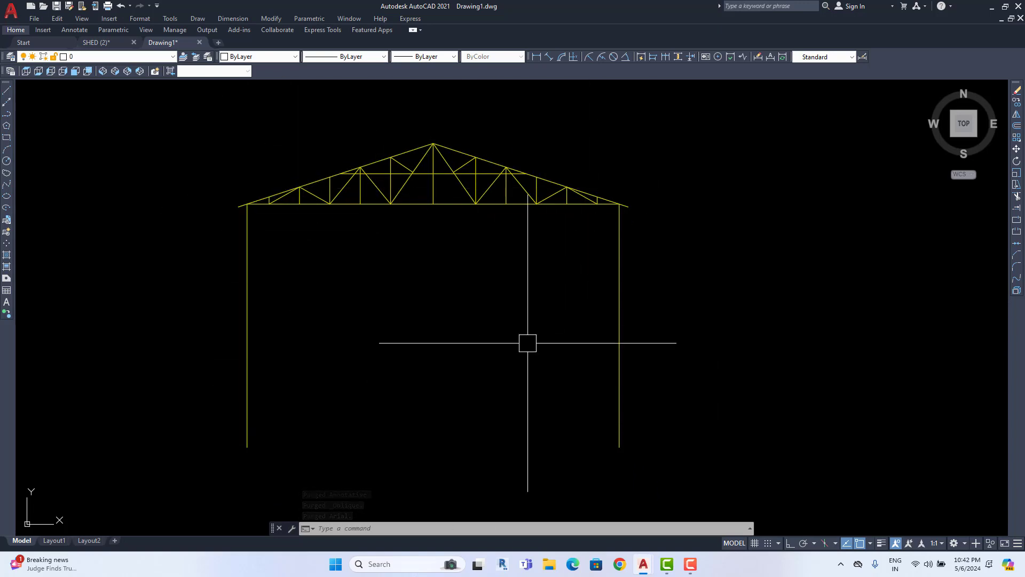
Step: Save the drawing as TRUSS in AutoCAD 2018 DXF format
click(34, 19)
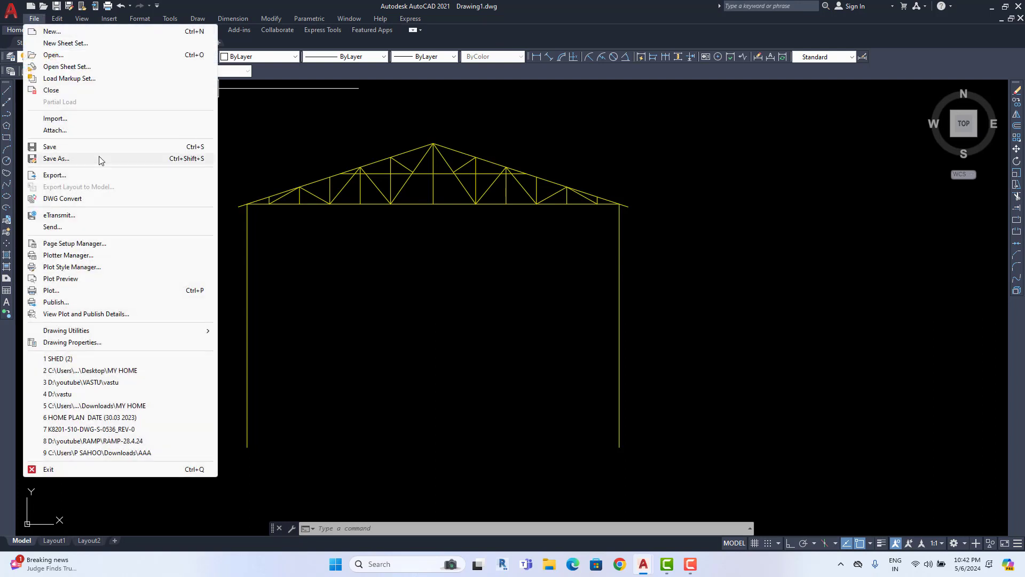
click(64, 158)
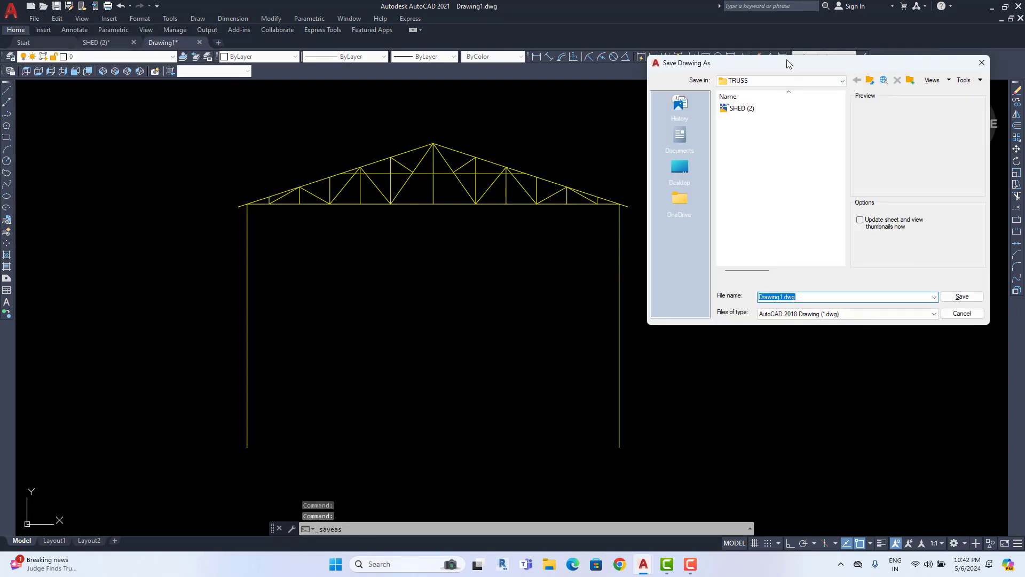
click(829, 315)
click(823, 386)
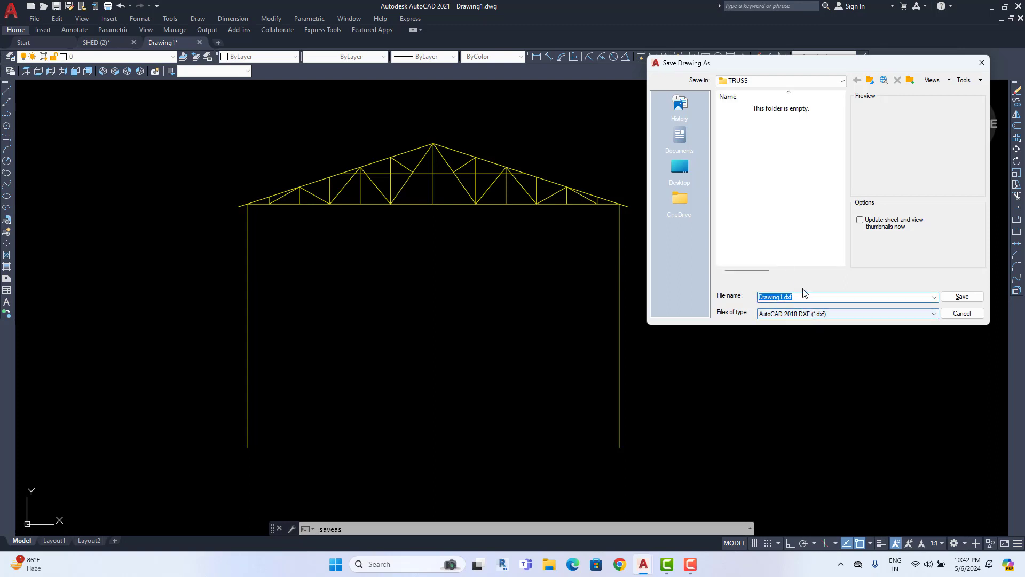
text(TRUSS)
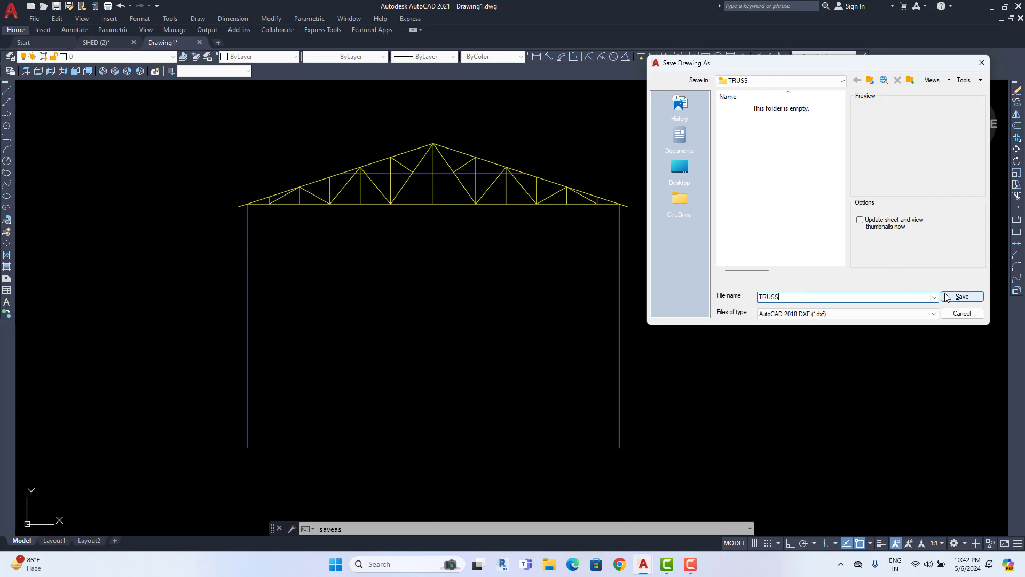
click(961, 297)
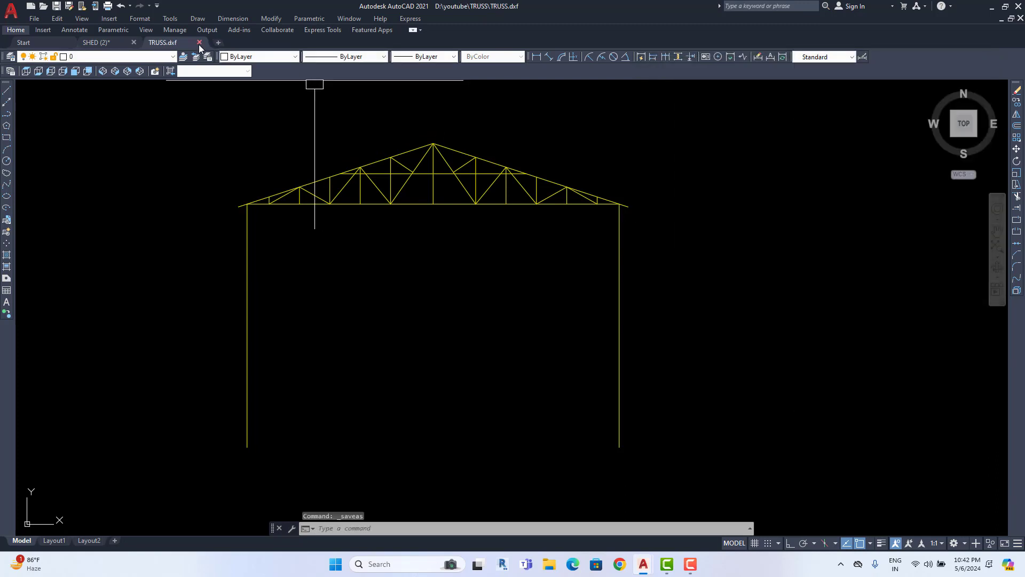
Step: Close the TRUSS.dxf drawing, return to SHED (2), and minimise AutoCAD
click(200, 43)
click(550, 305)
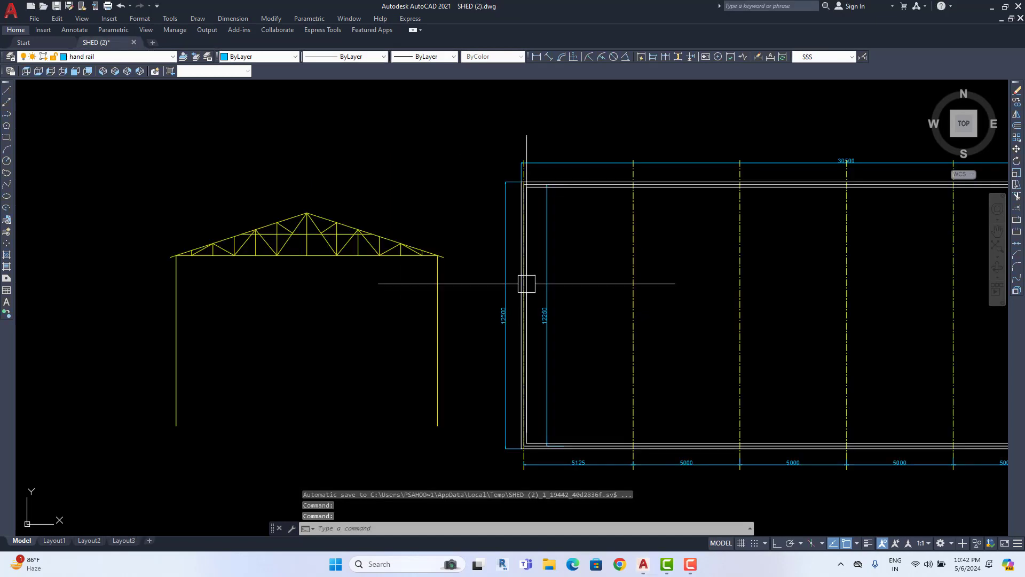
scroll(527, 283, down, 1)
scroll(383, 266, down, 2)
scroll(383, 266, down, 1)
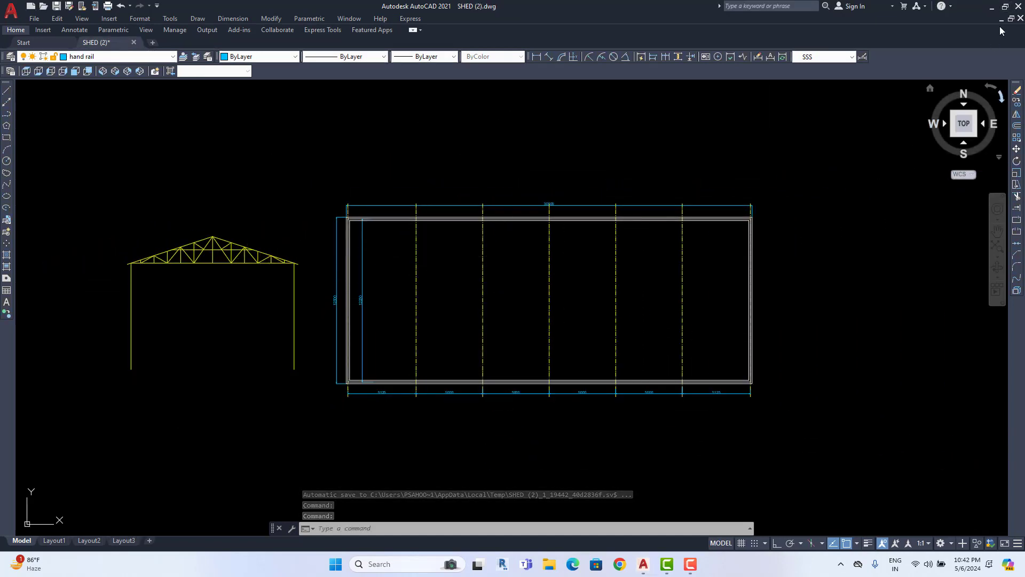
click(992, 6)
Step: Refresh the desktop and launch STAAD.Pro, continuing past the license notice
right_click(590, 92)
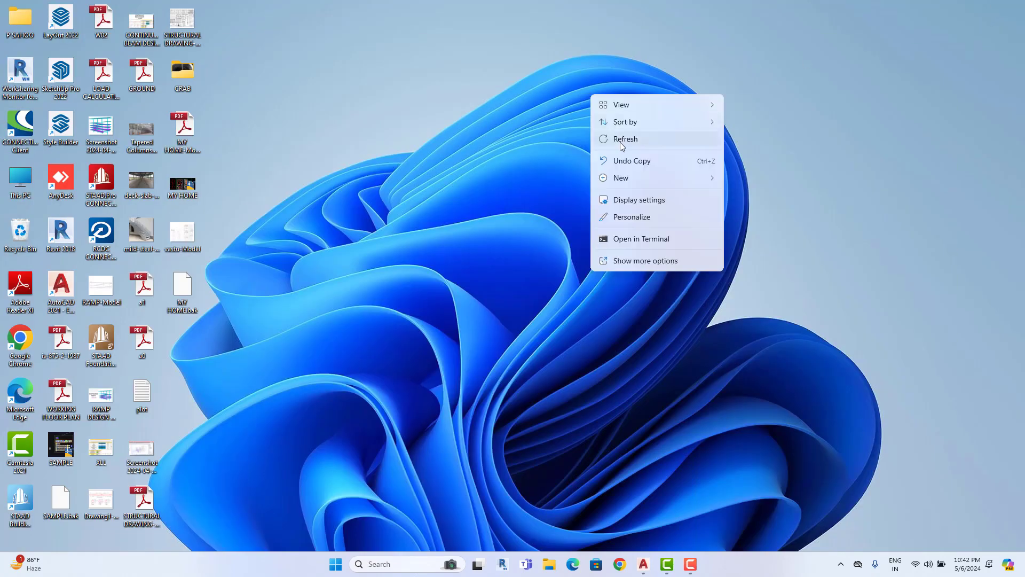
click(620, 142)
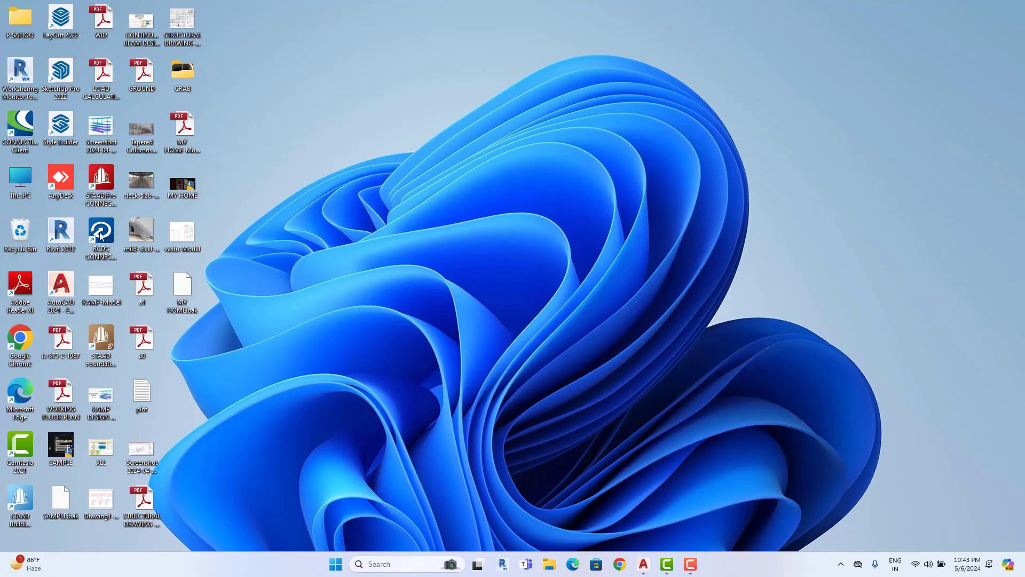
double_click(89, 182)
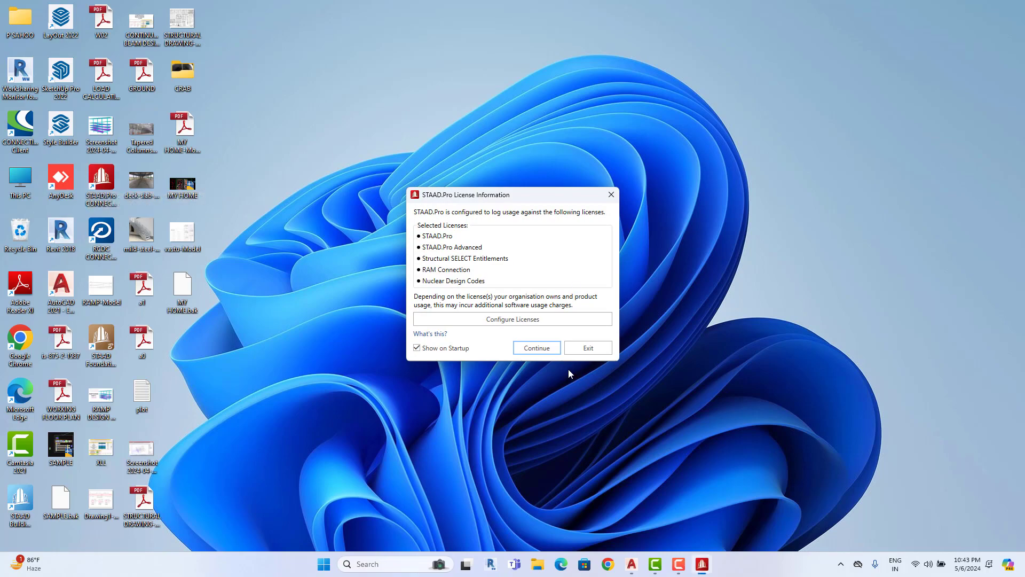
click(537, 349)
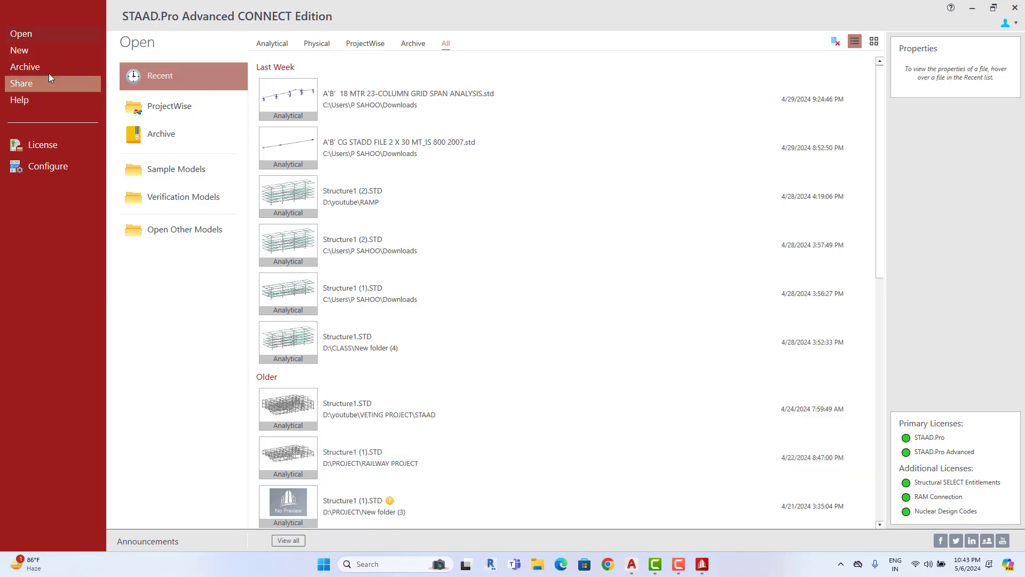
Step: Confirm Metric base units in Configure and start a new model
click(61, 169)
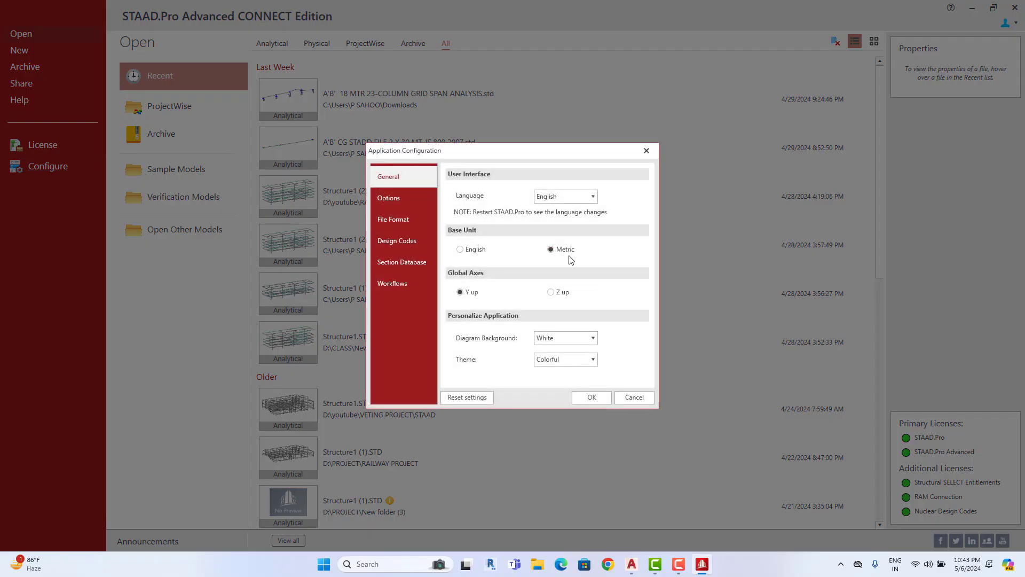
click(591, 394)
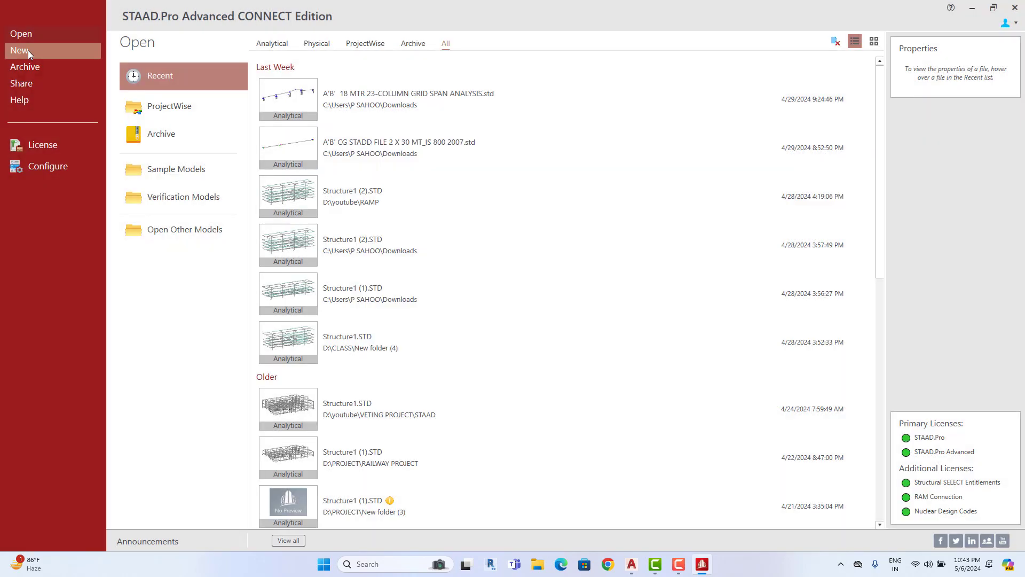
click(28, 50)
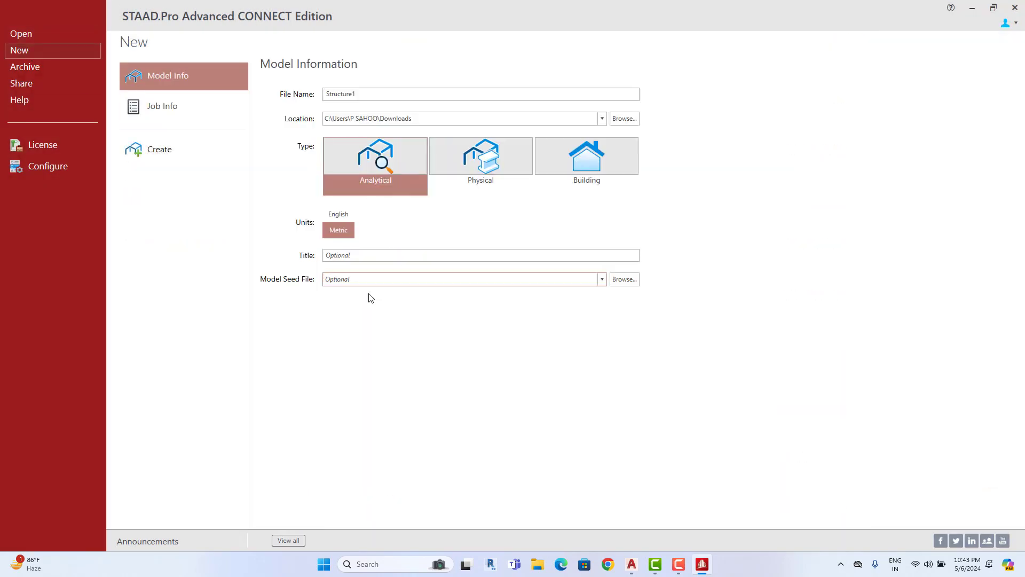
Step: Name the new model TRUSS, set its location to D:\youtube\TRUSS, and create it
click(276, 94)
text(TRUSS)
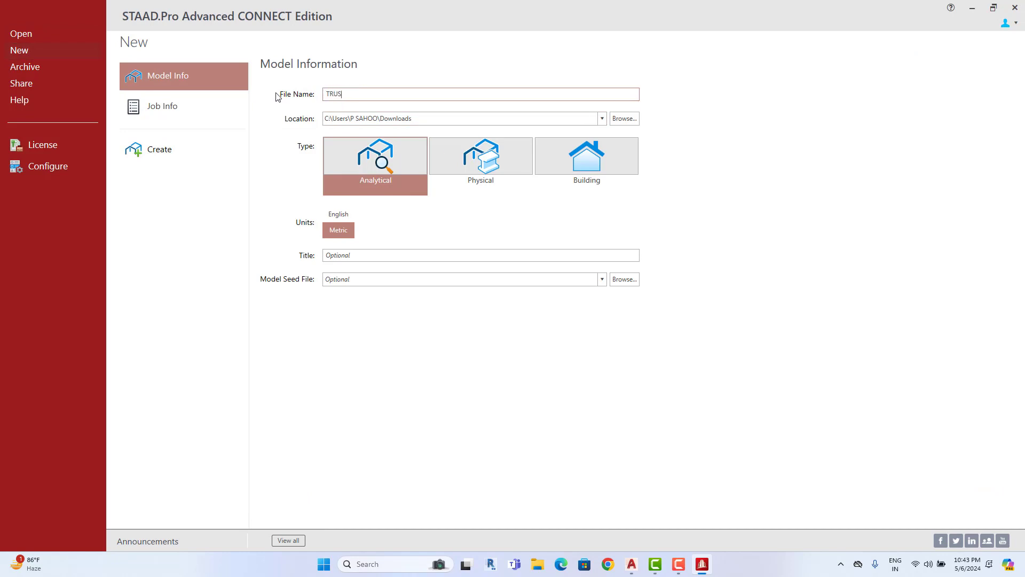
click(630, 117)
click(57, 190)
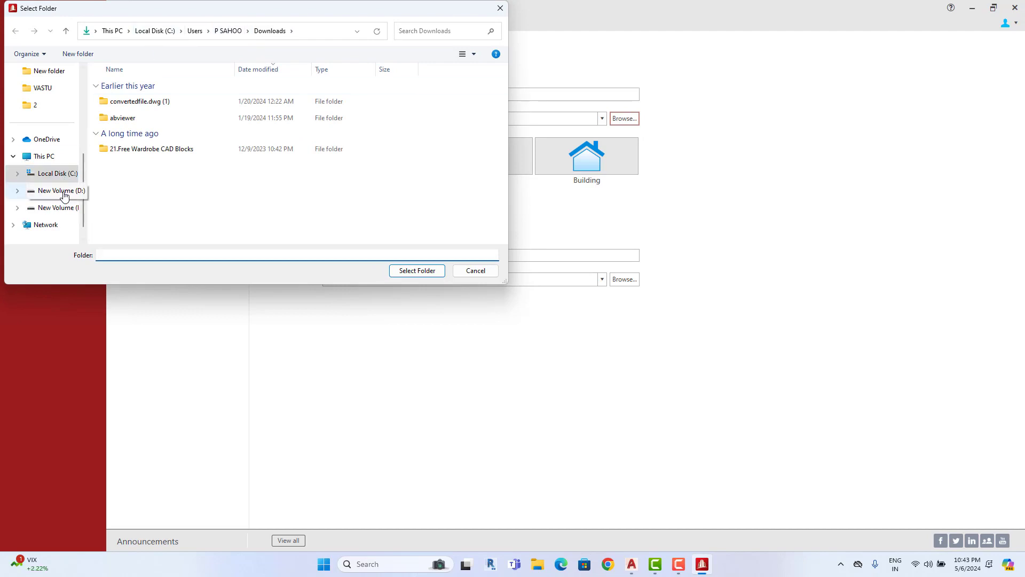
click(421, 180)
double_click(421, 180)
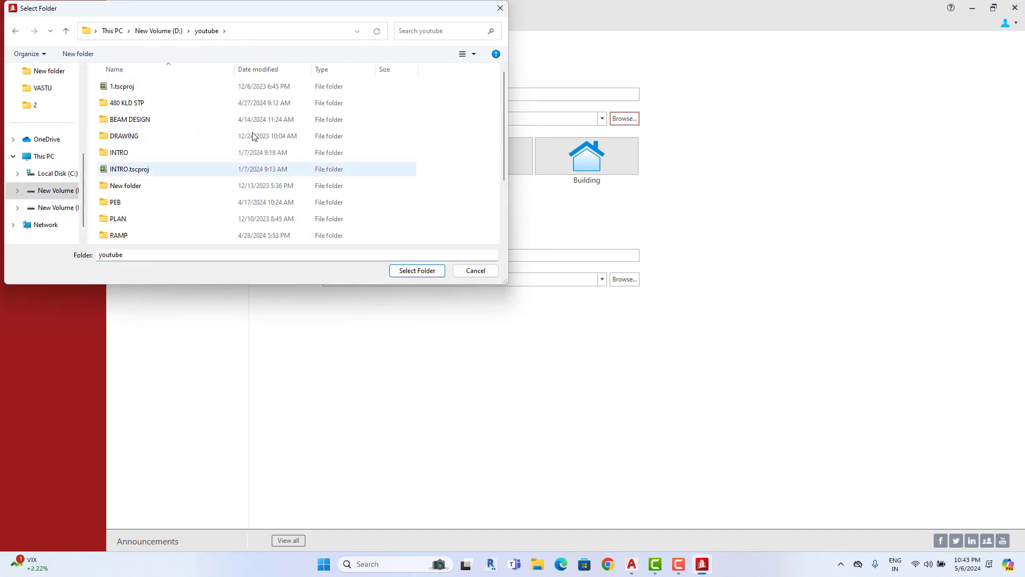
scroll(142, 200, down, 2)
double_click(120, 187)
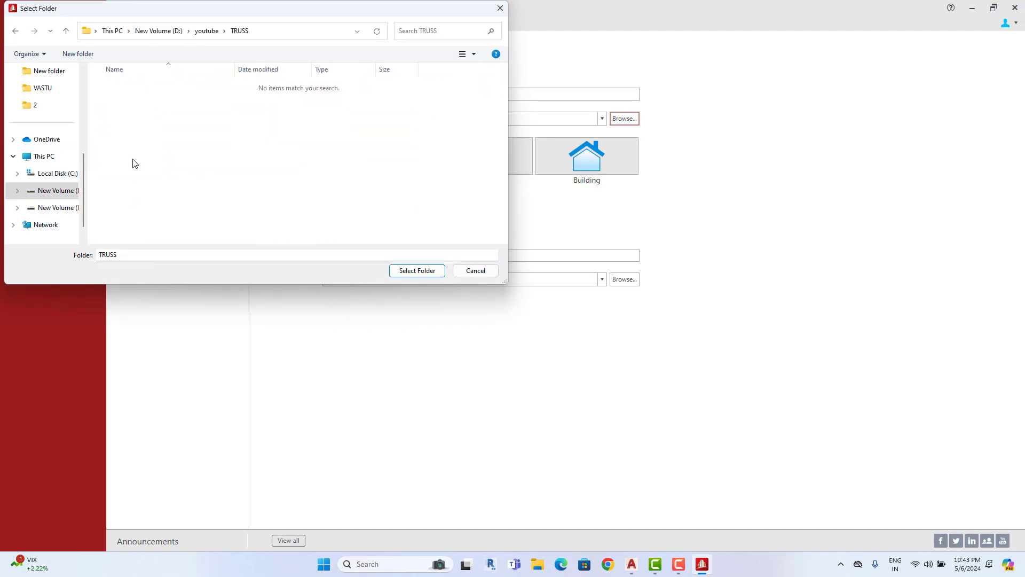
click(412, 271)
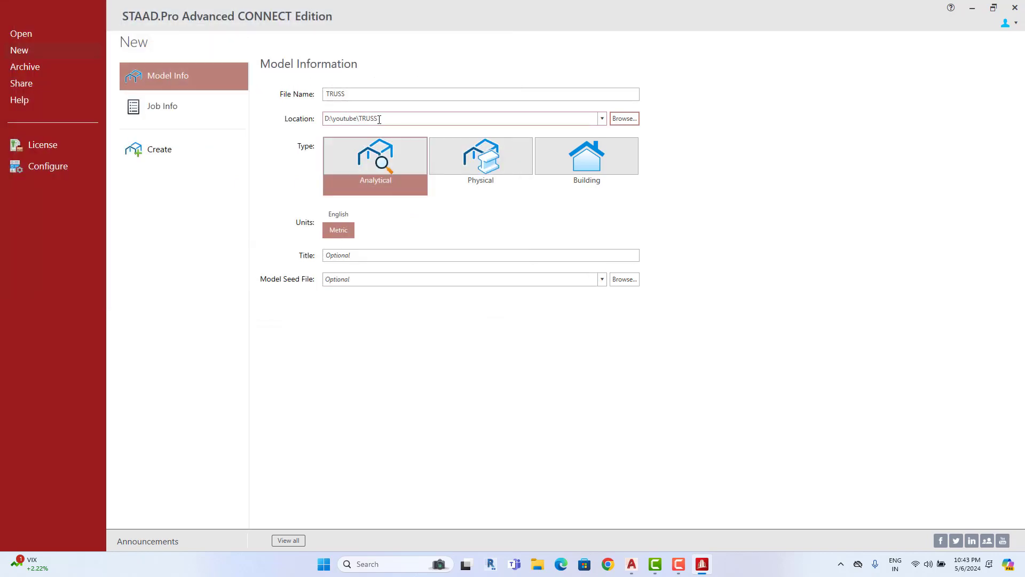
click(161, 151)
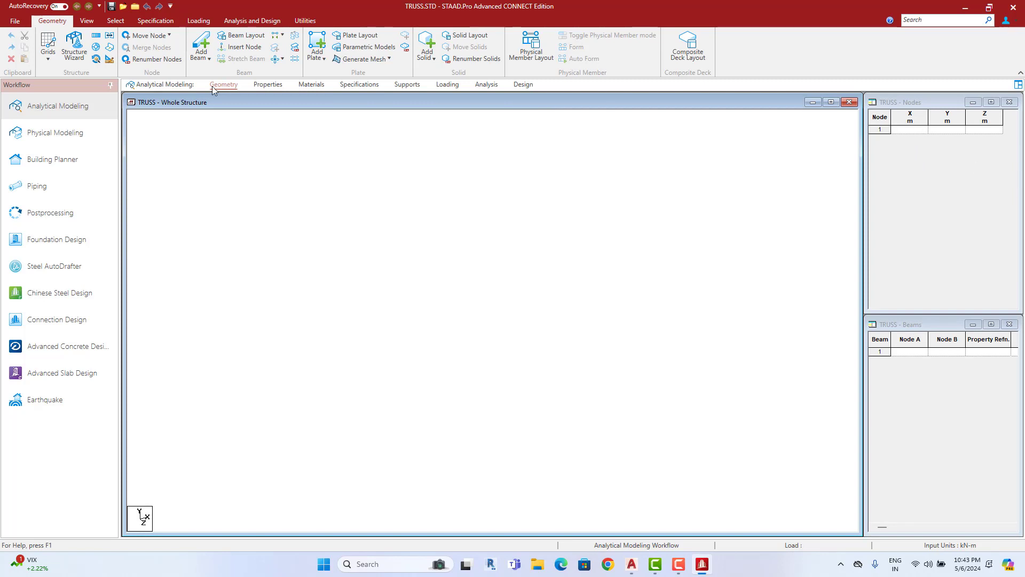
Step: Verify the input units remain kN-m, then open the File menu
click(109, 59)
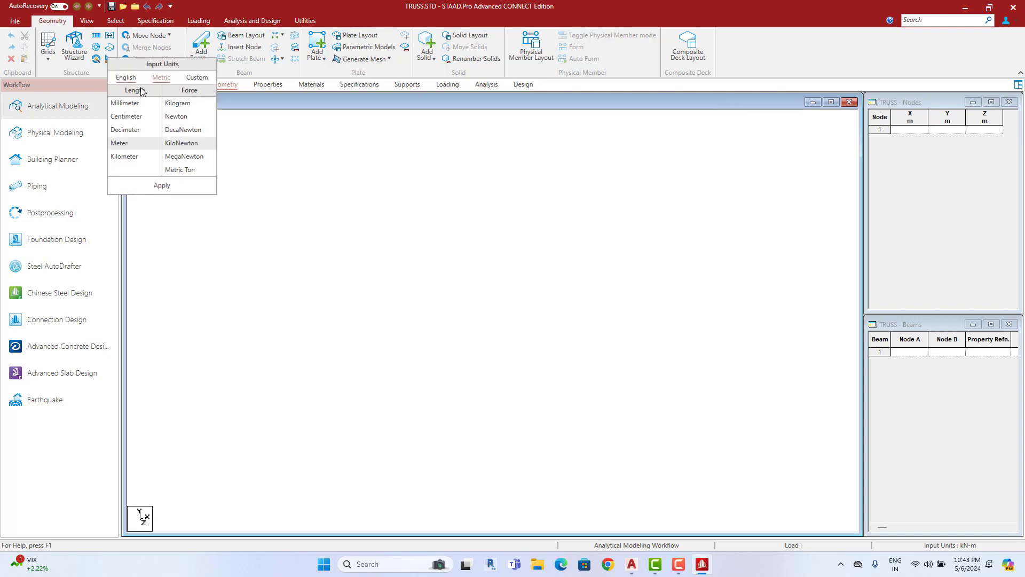
click(162, 185)
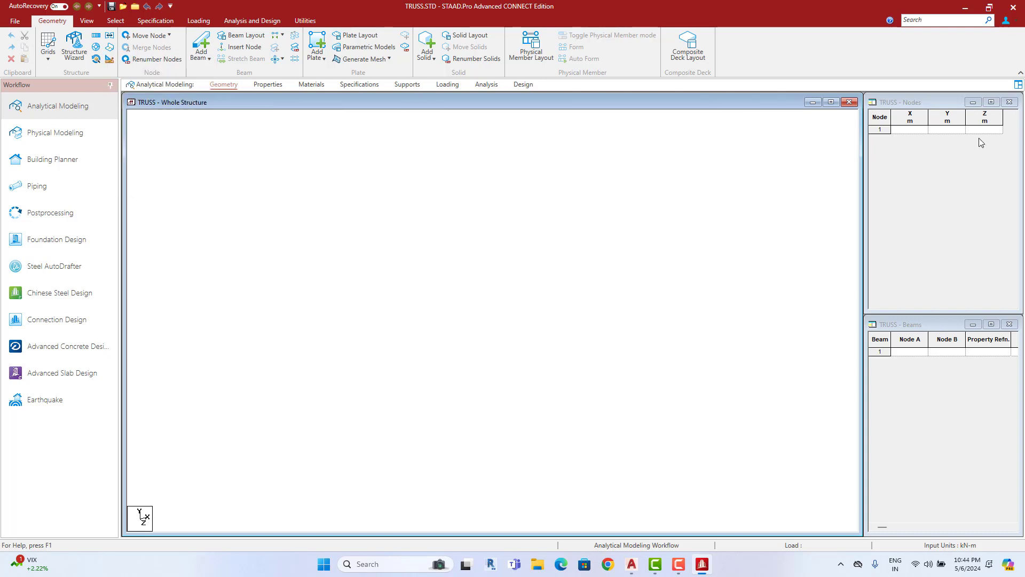
click(15, 22)
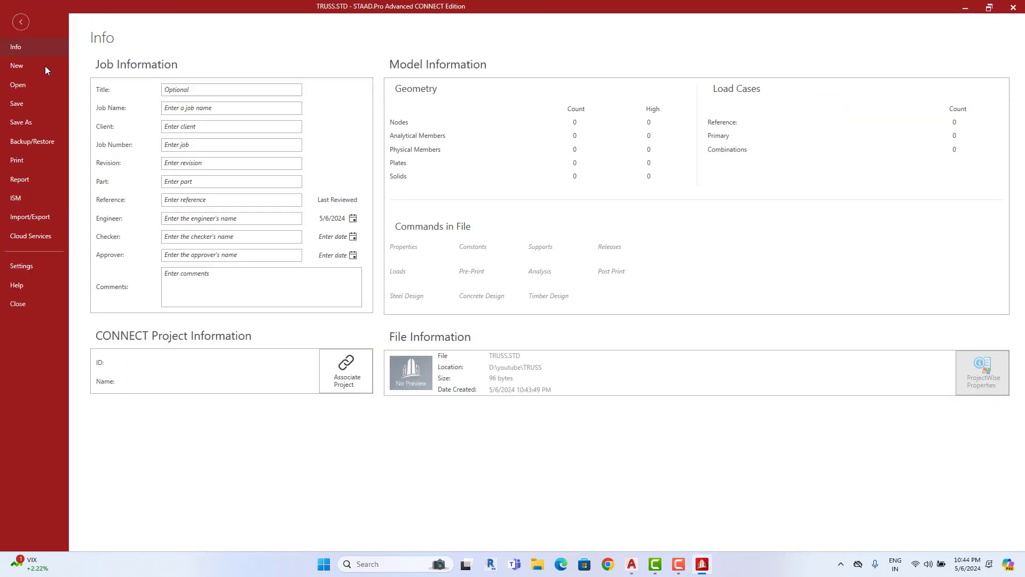
Step: Import TRUSS.dxf with No Change orientation, Millimeter length and Newton force units
click(27, 217)
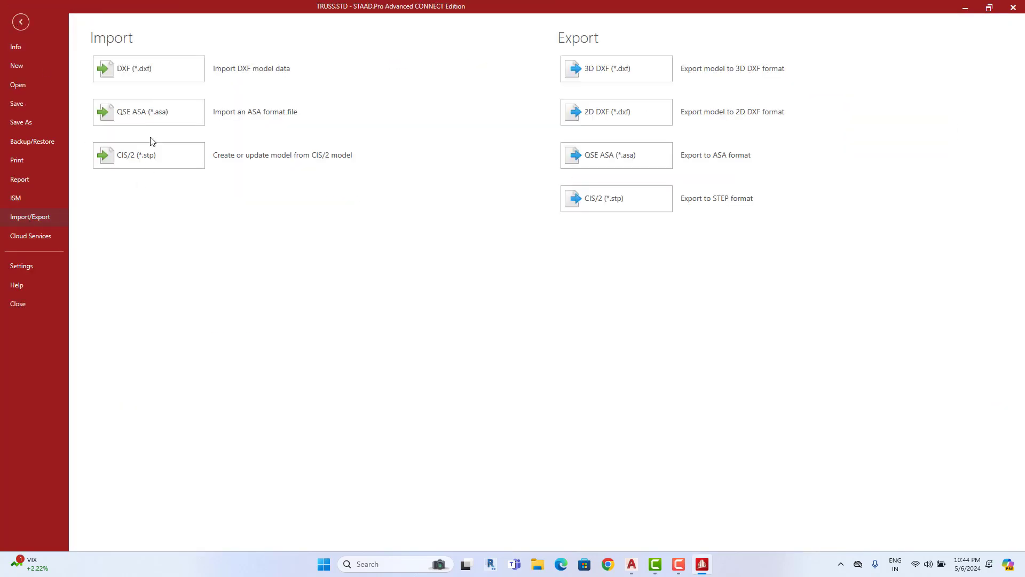
click(128, 73)
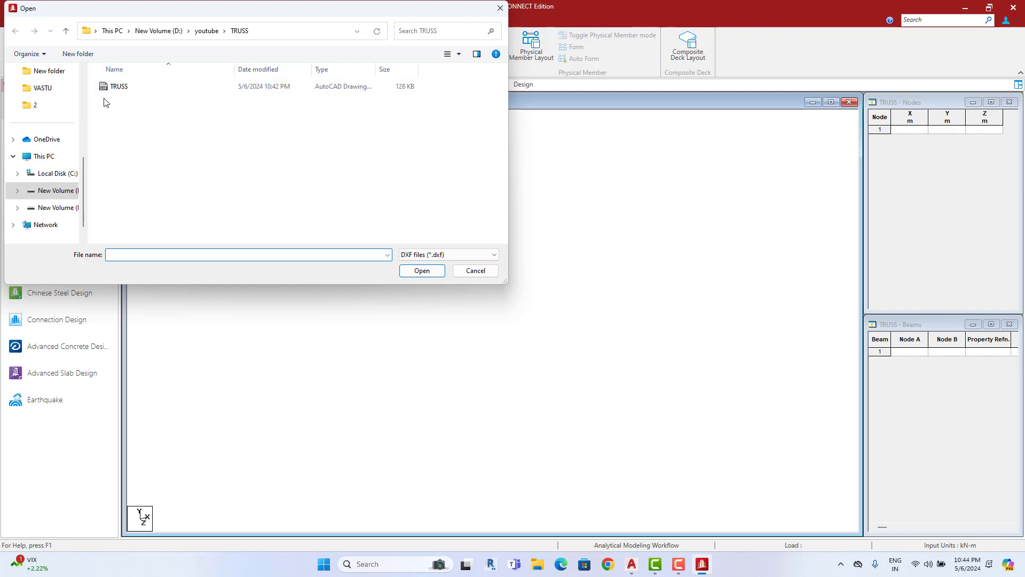
click(136, 92)
click(422, 270)
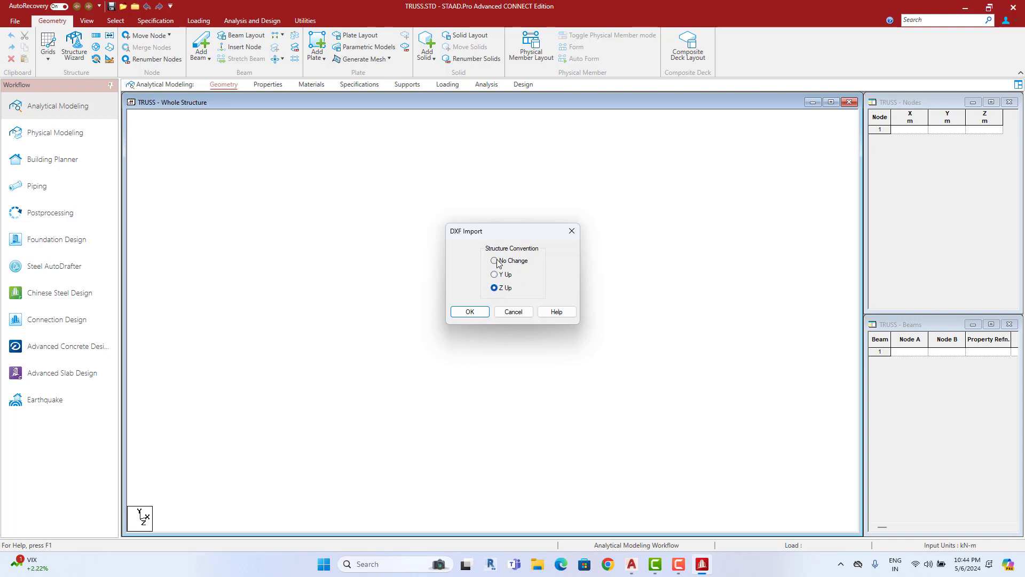
click(631, 563)
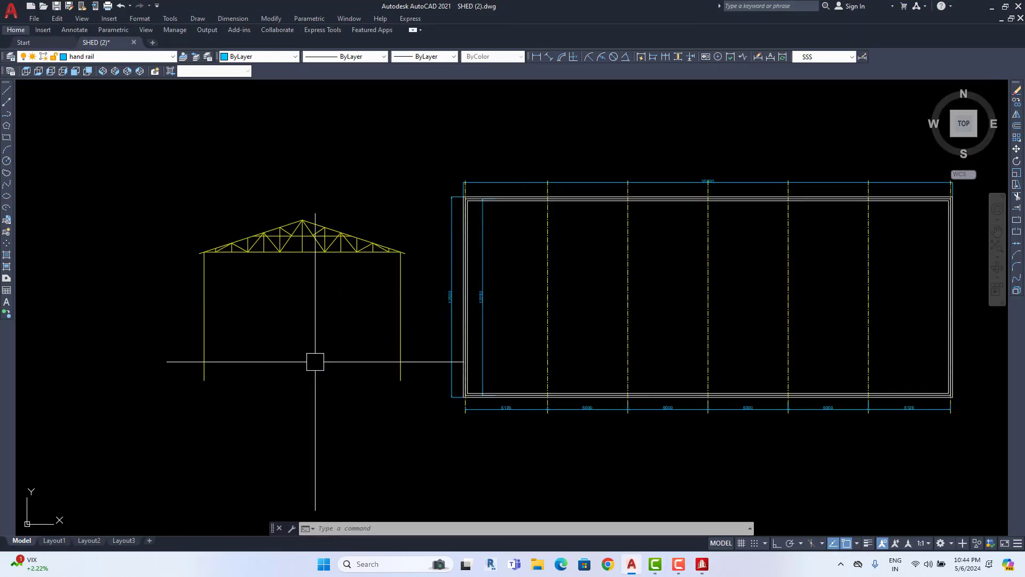
click(632, 564)
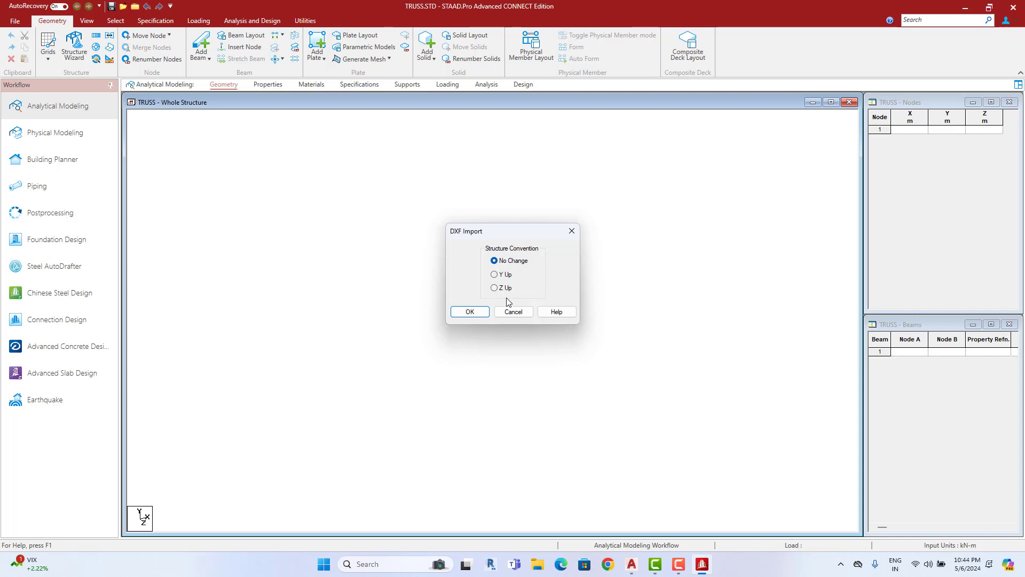
click(470, 312)
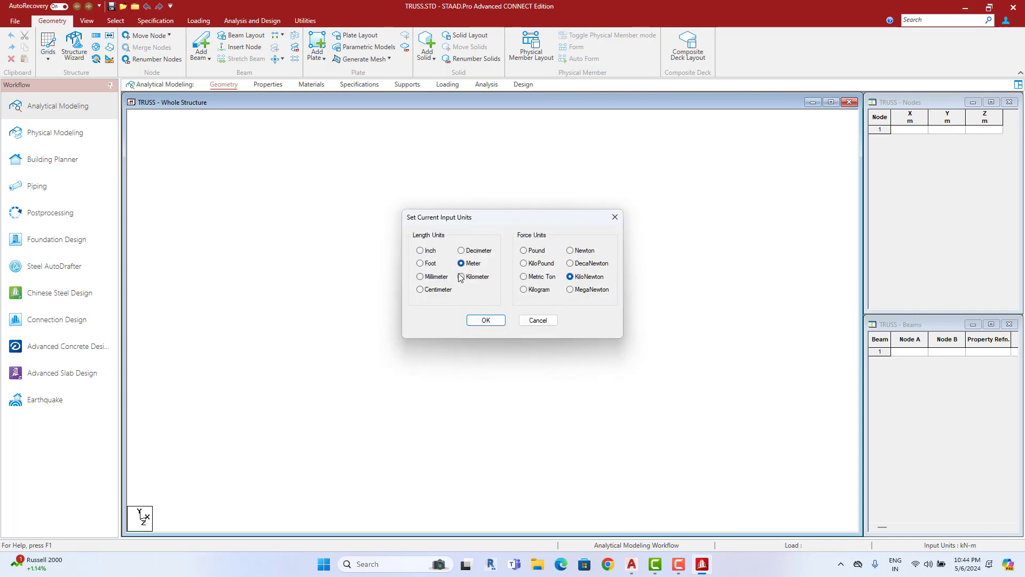
click(421, 277)
click(576, 253)
click(486, 320)
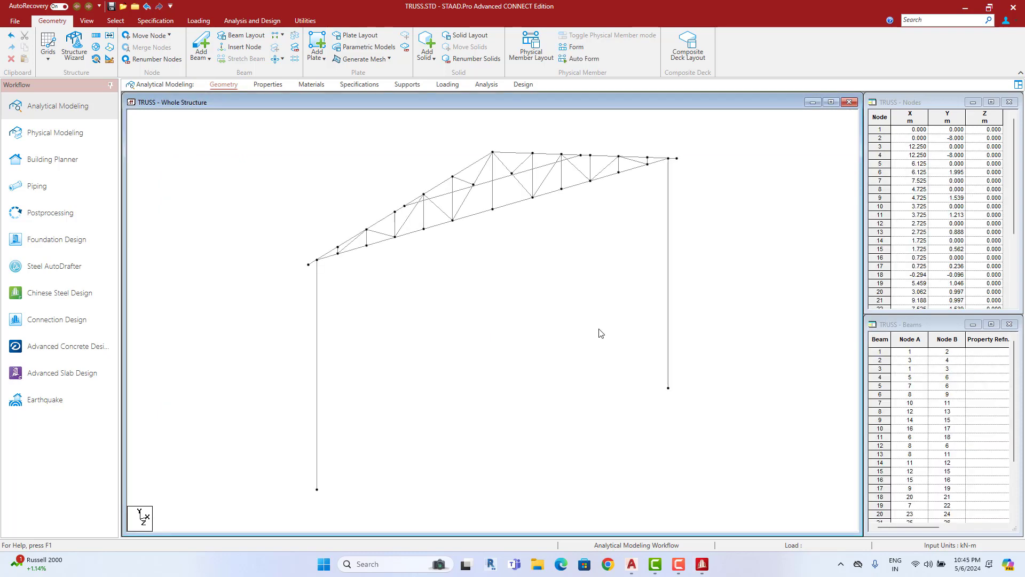
Step: View the imported truss from front, top and isometric directions
click(88, 20)
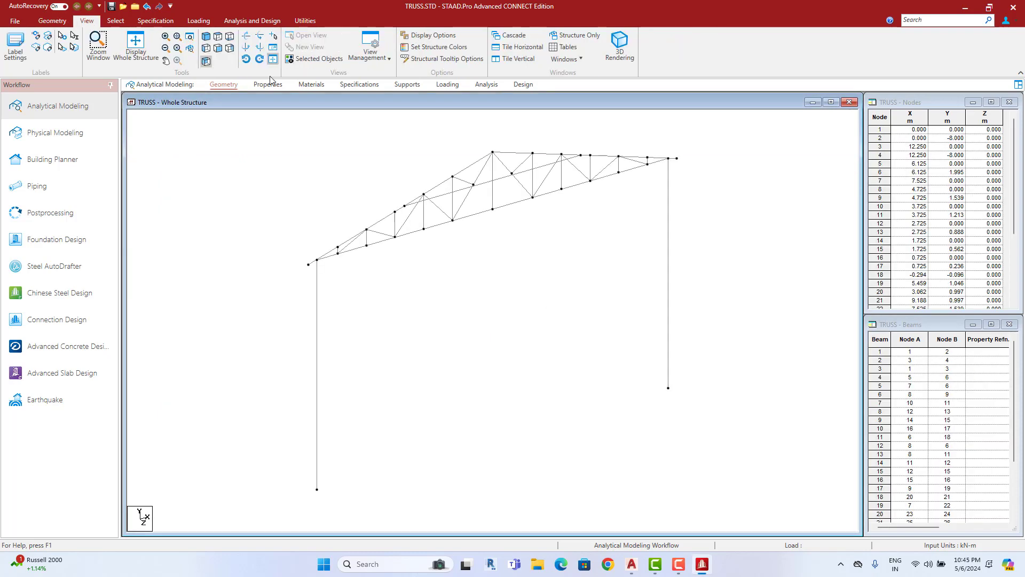
click(219, 53)
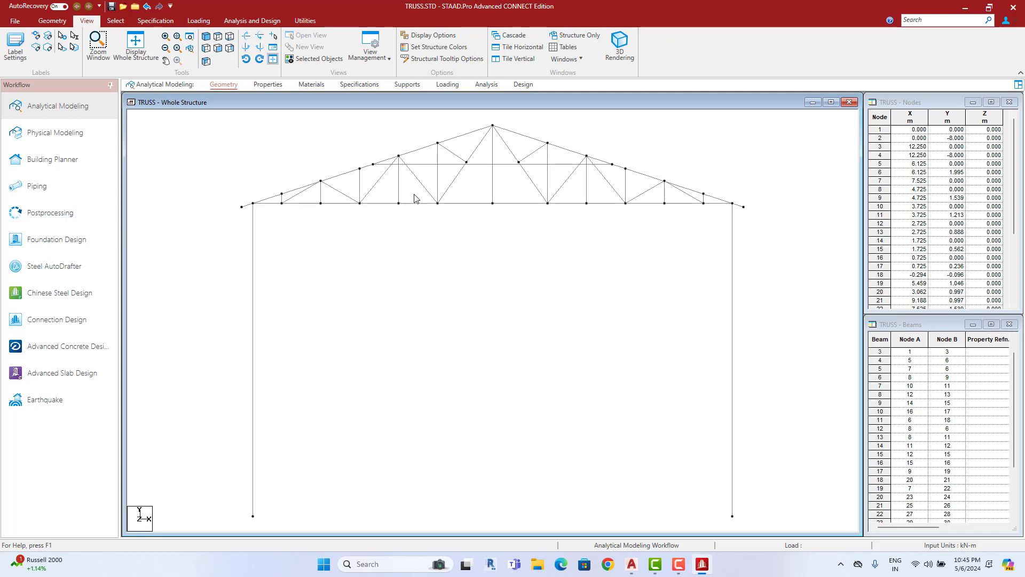
click(218, 36)
click(206, 36)
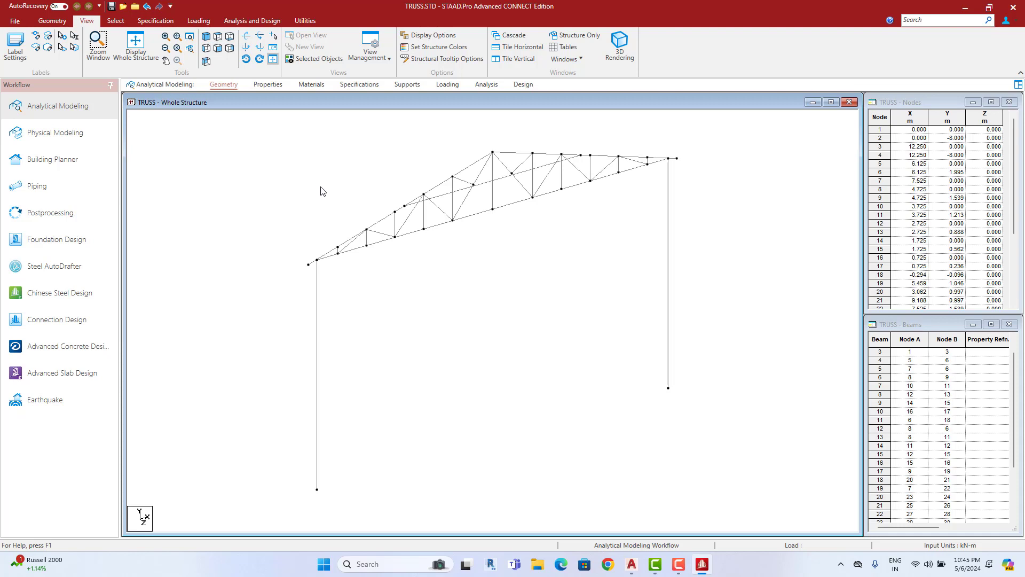
Step: Orbit the model, test-select chord beams, then select all beams with Ctrl+A
click(463, 218)
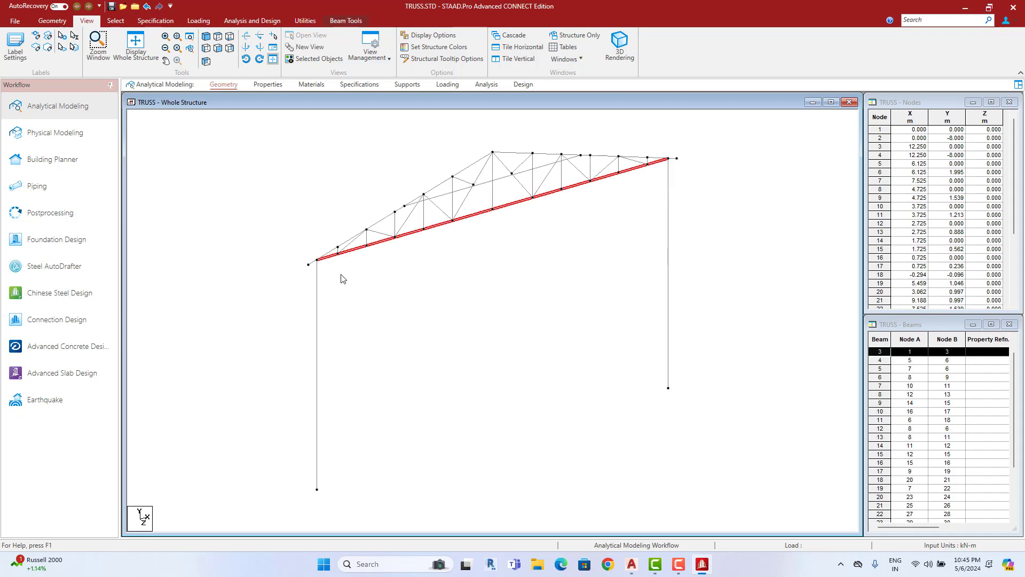
click(521, 270)
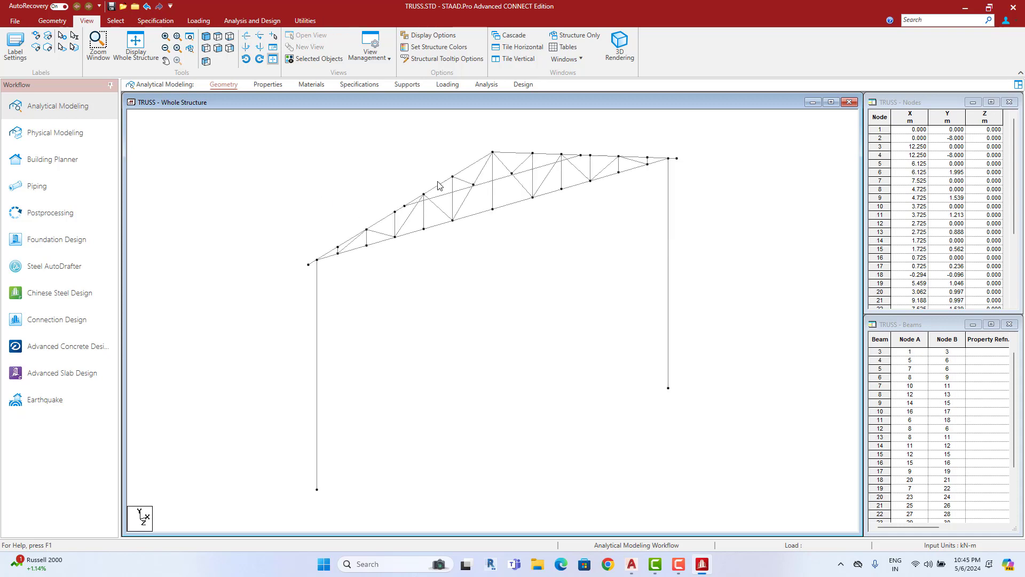
click(438, 186)
mouse_move(302, 269)
middle_down()
mouse_move(516, 259)
mouse_move(533, 276)
middle_up()
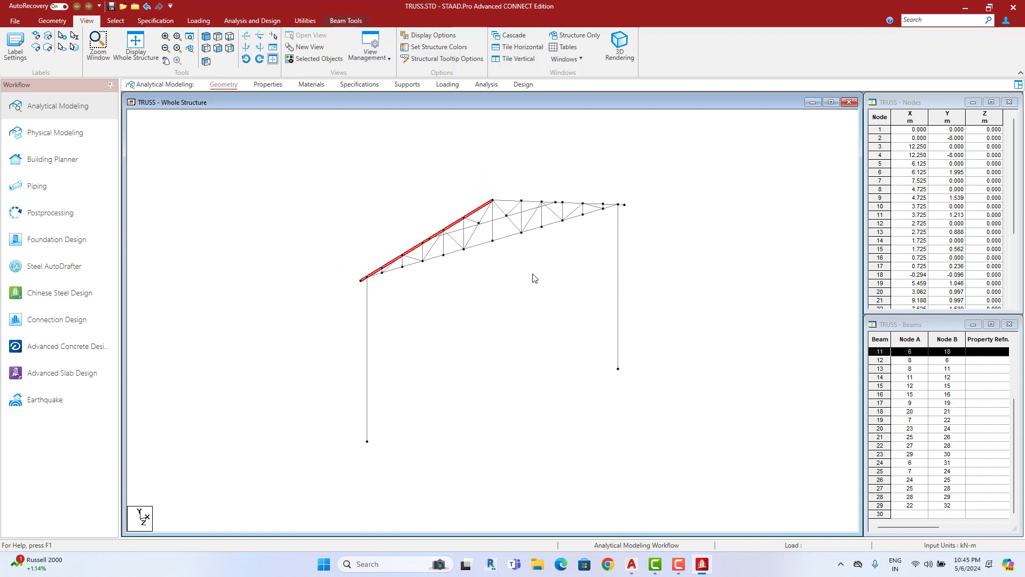
click(530, 272)
key(ctrl+a)
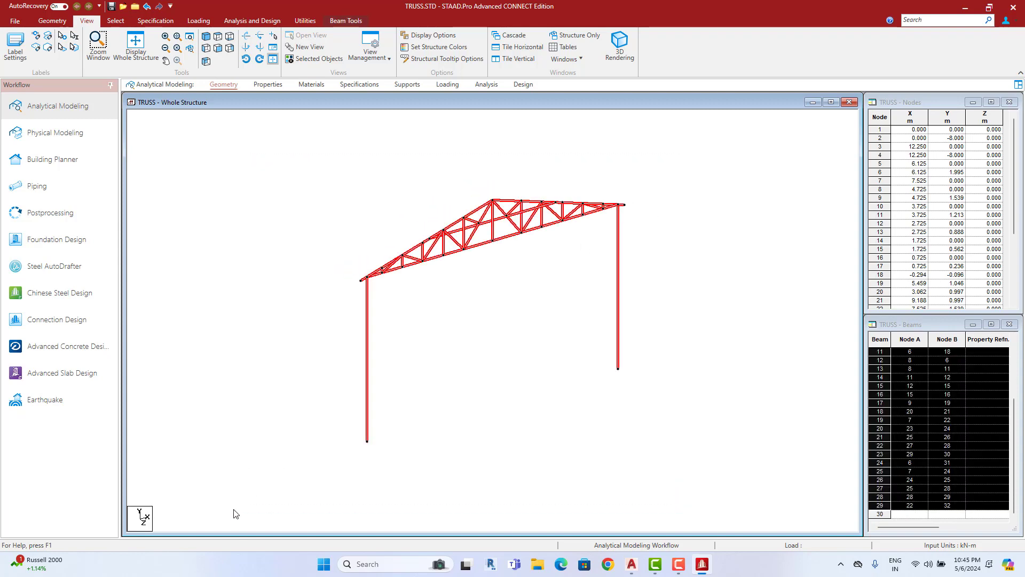
click(51, 22)
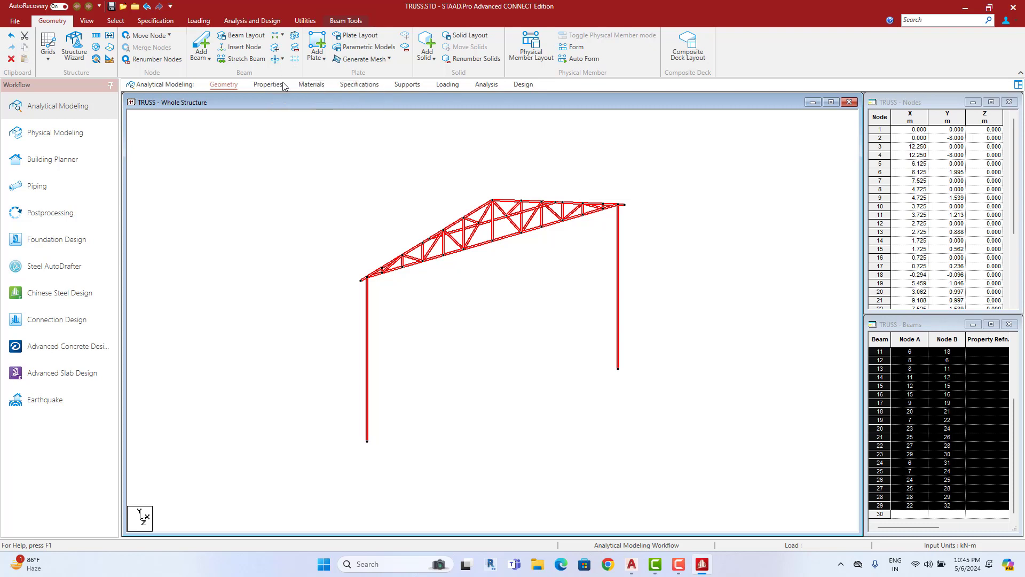
Step: Run Intersect Beams with the default tolerance to split crossing members
click(278, 59)
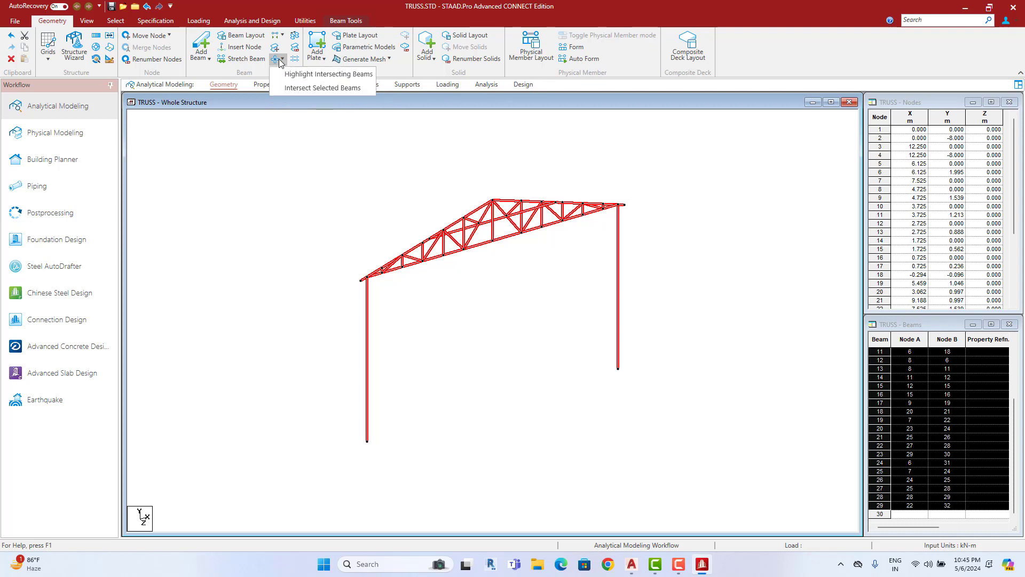
click(311, 89)
click(470, 299)
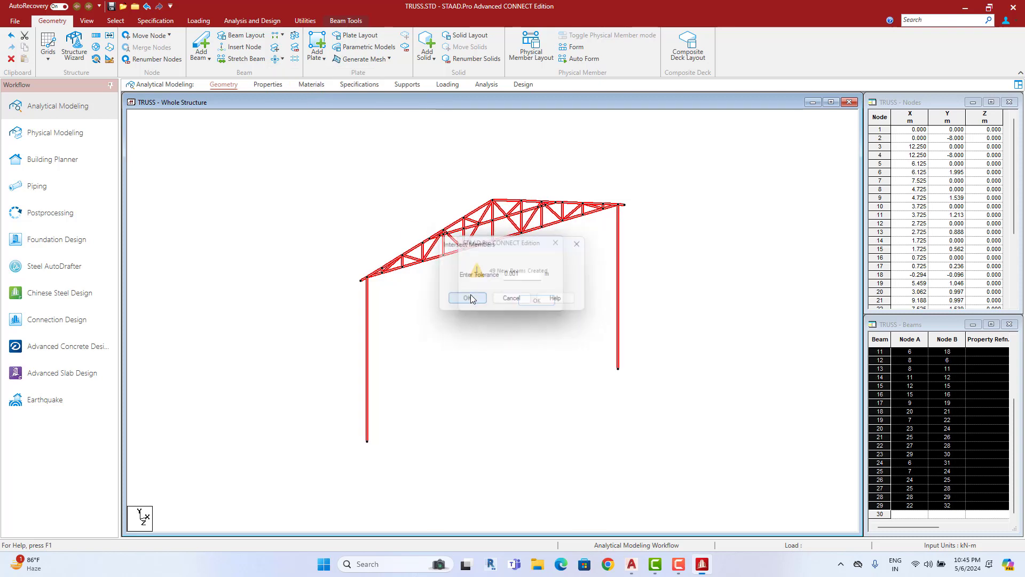
click(538, 303)
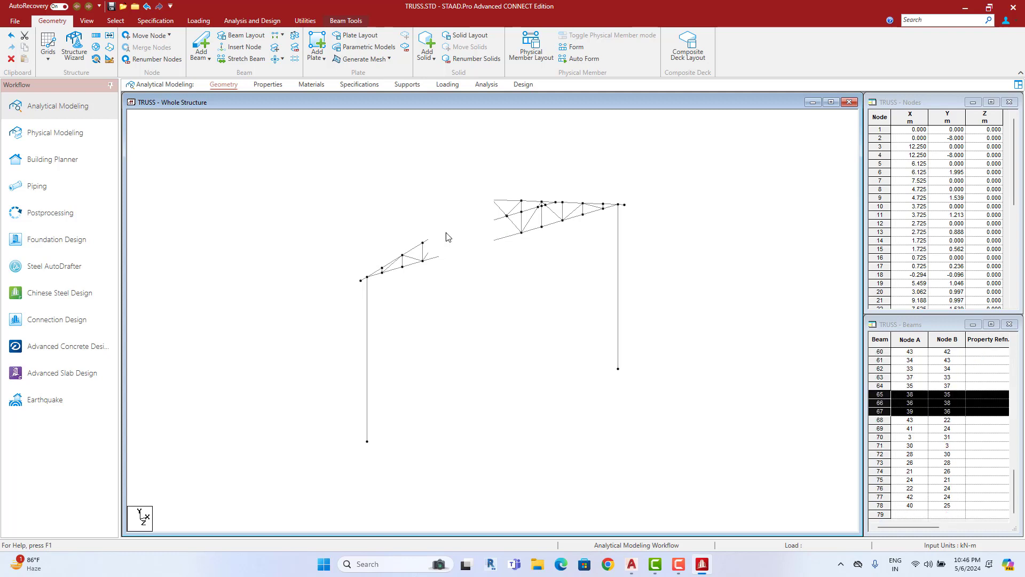
click(434, 258)
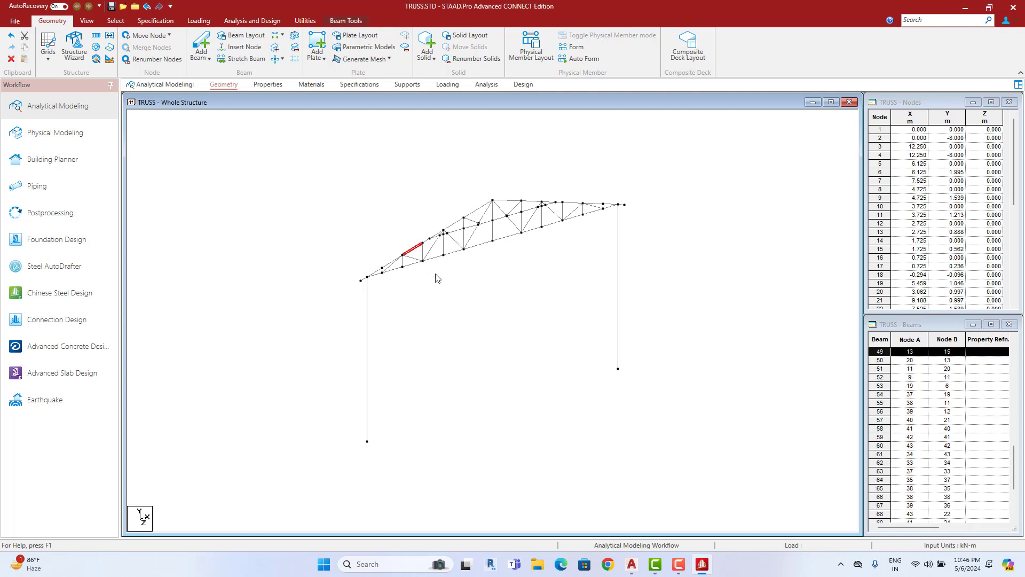
Step: Switch to the front elevation view and zoom into the truss apex region
click(85, 21)
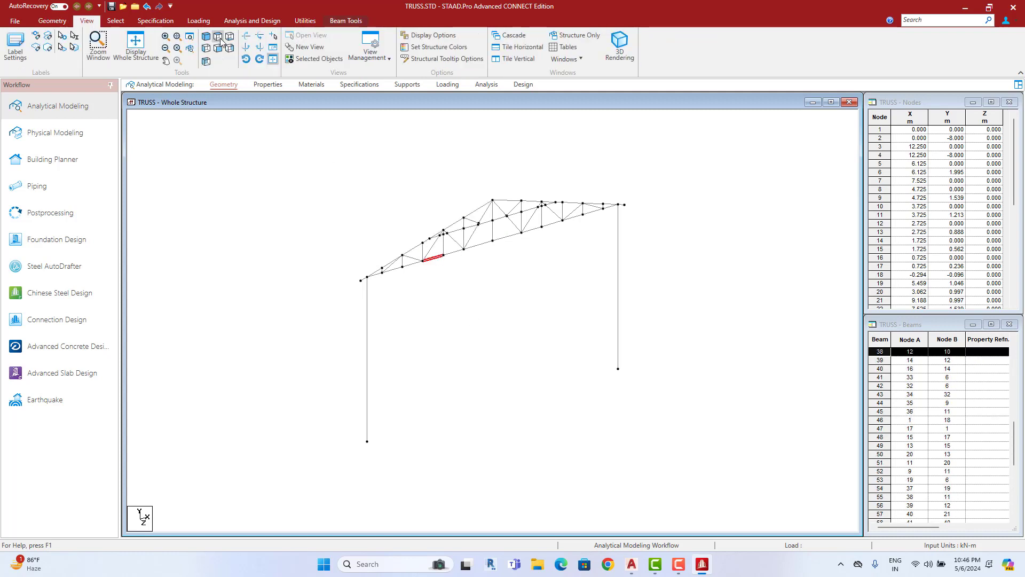
click(230, 47)
click(222, 52)
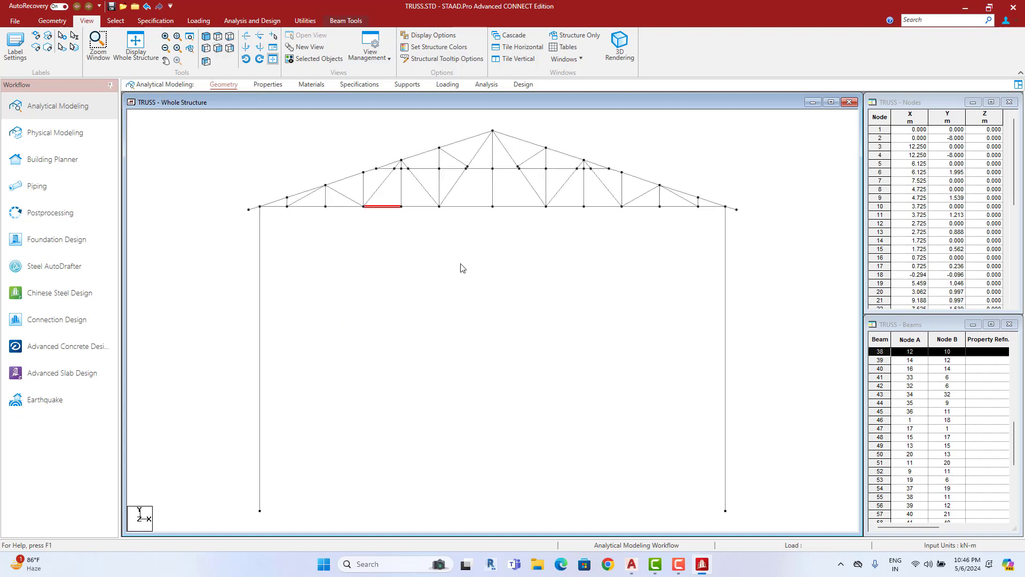
scroll(462, 270, up, 2)
scroll(433, 412, up, 2)
scroll(384, 361, up, 2)
scroll(384, 361, up, 1)
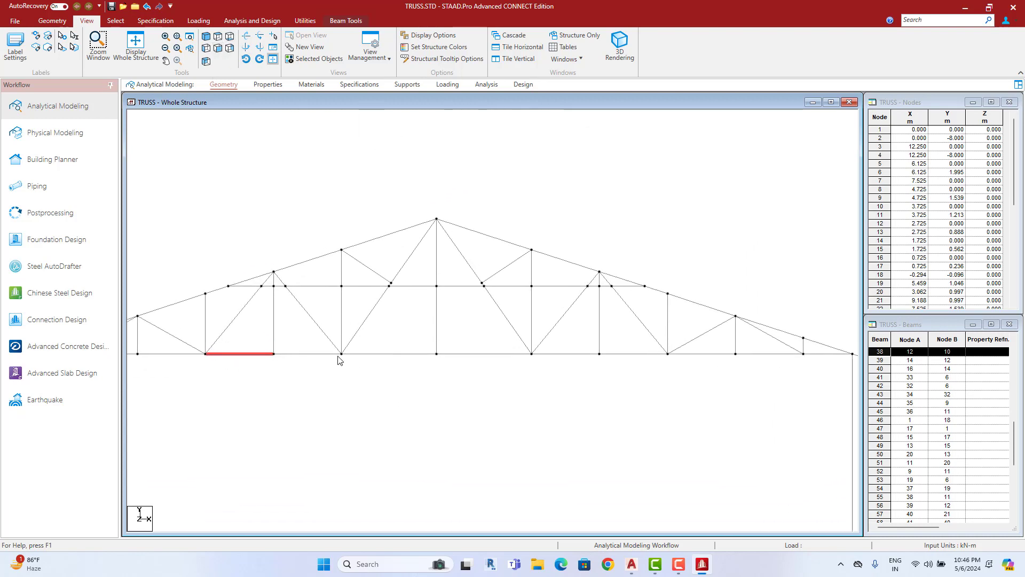
scroll(347, 354, up, 1)
scroll(376, 352, down, 1)
scroll(369, 345, down, 1)
scroll(385, 336, up, 1)
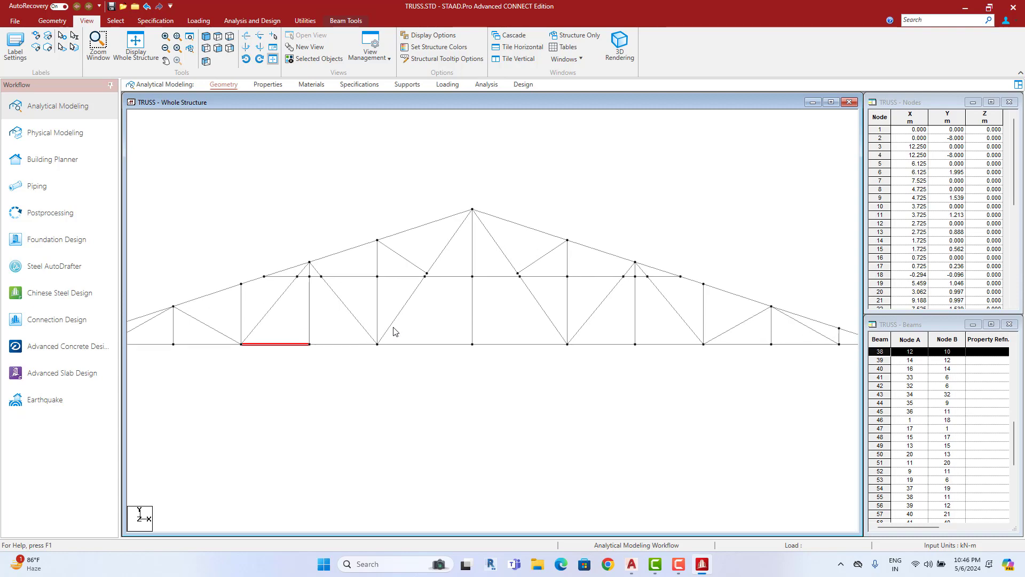
scroll(392, 330, up, 1)
middle_drag(377, 328, 559, 322)
scroll(274, 339, down, 2)
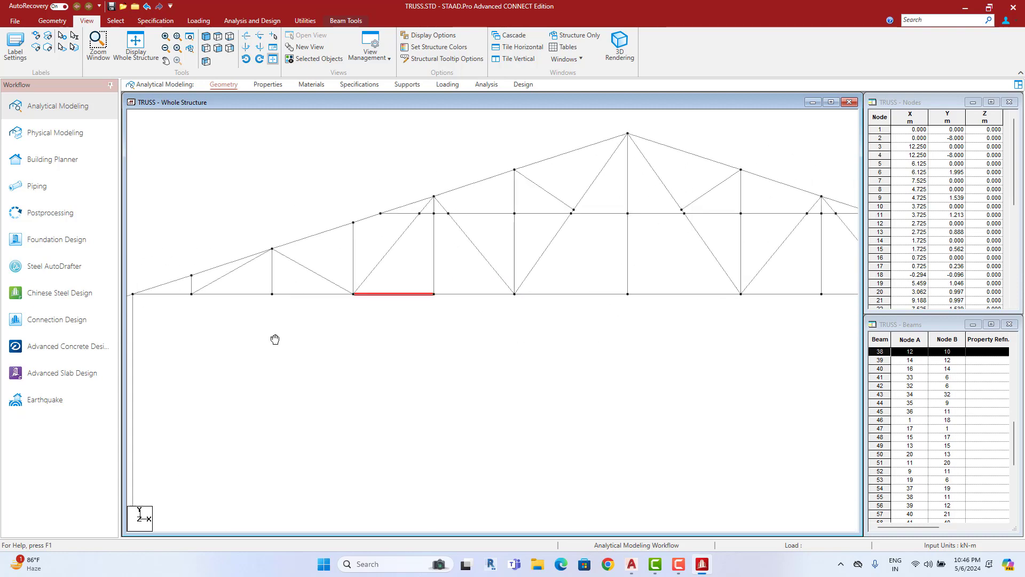
middle_drag(275, 339, 441, 346)
scroll(512, 318, up, 2)
middle_drag(512, 318, 632, 361)
scroll(632, 361, down, 1)
click(549, 347)
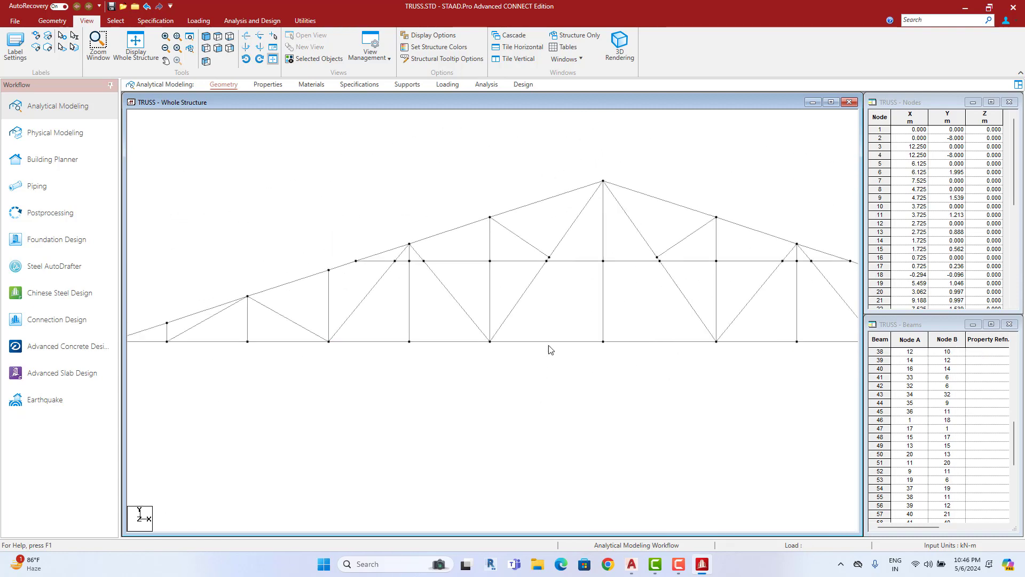
scroll(558, 258, up, 2)
scroll(559, 259, up, 1)
middle_drag(493, 368, 417, 480)
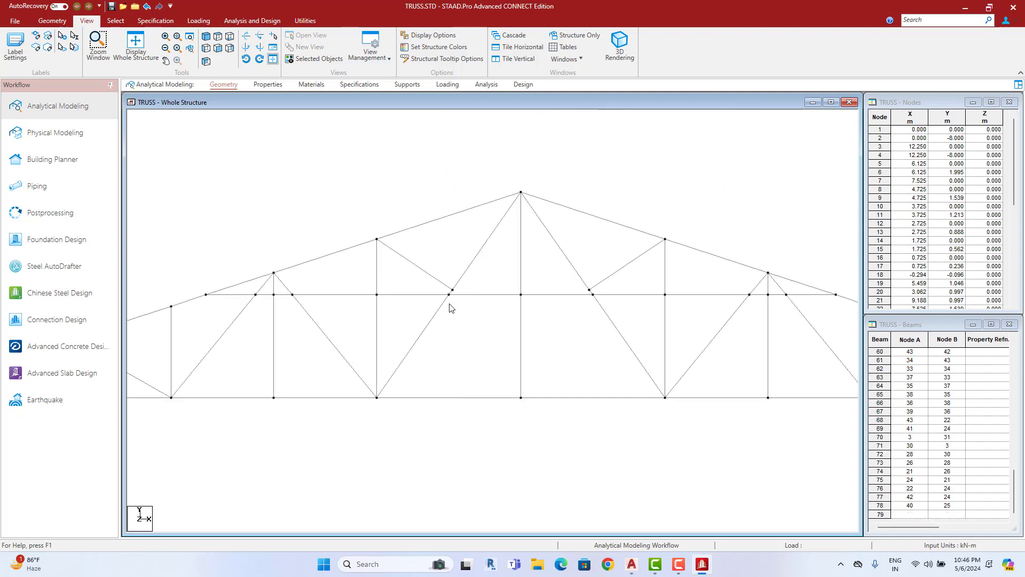
Step: Delete the upper-left and upper-right diagonals beside the apex
click(439, 283)
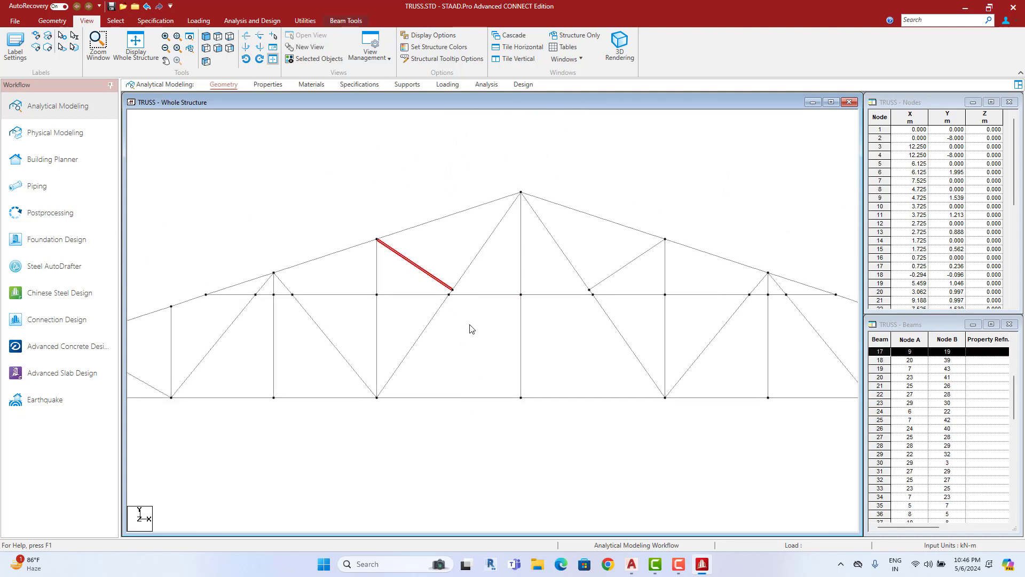
middle_drag(470, 328, 460, 333)
key(Delete)
key(Return)
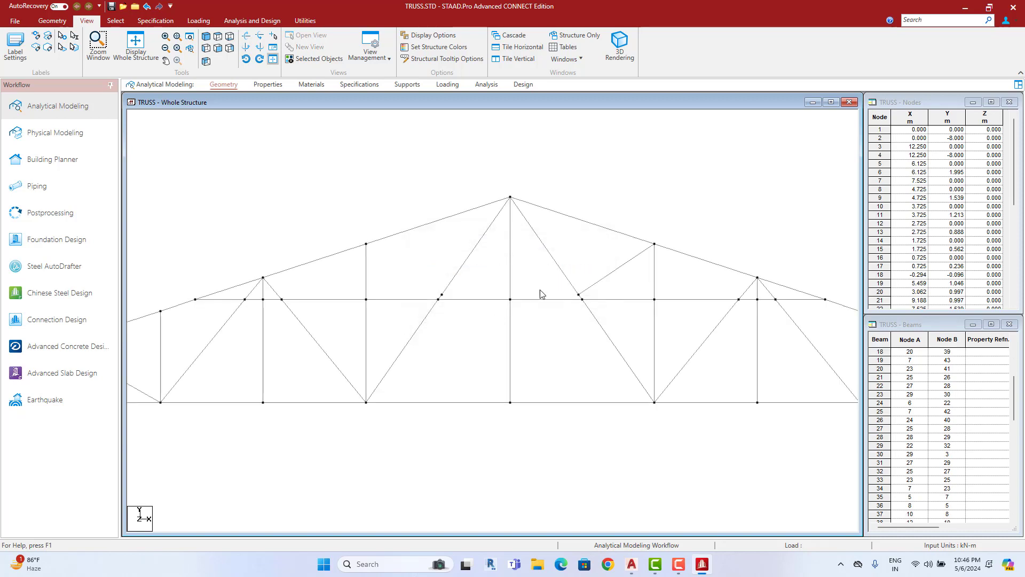
click(609, 273)
key(Delete)
key(Return)
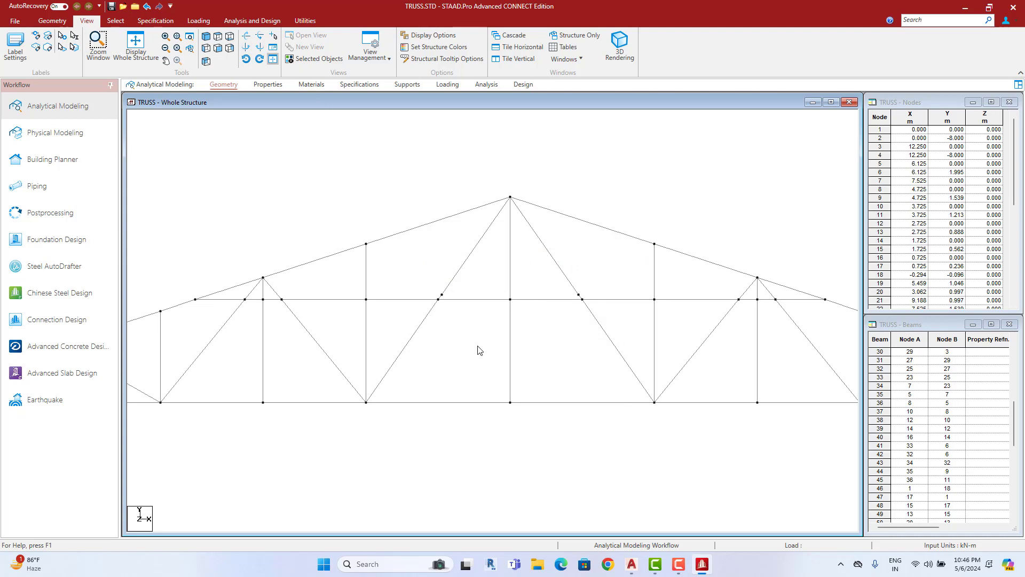
Step: Draw two new diagonal members in the upper truss, one on each side
click(52, 21)
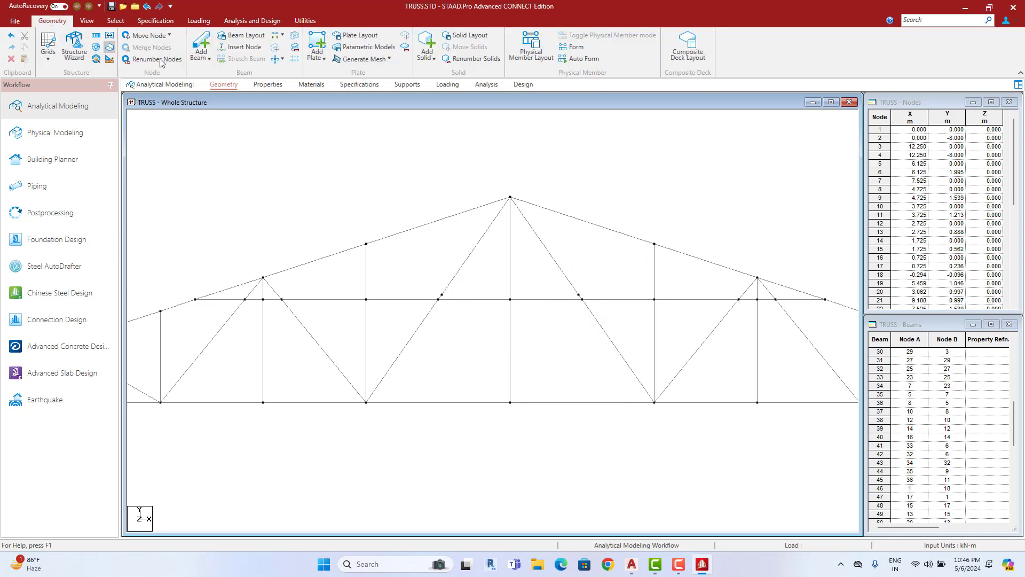
click(201, 44)
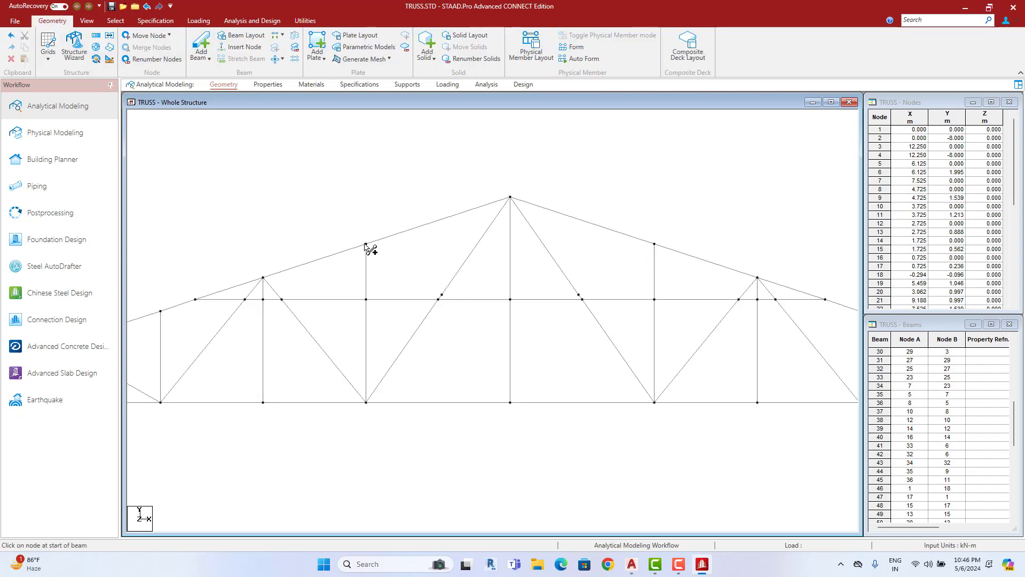
click(438, 299)
drag(581, 299, 652, 244)
middle_drag(442, 299, 479, 313)
scroll(480, 313, up, 2)
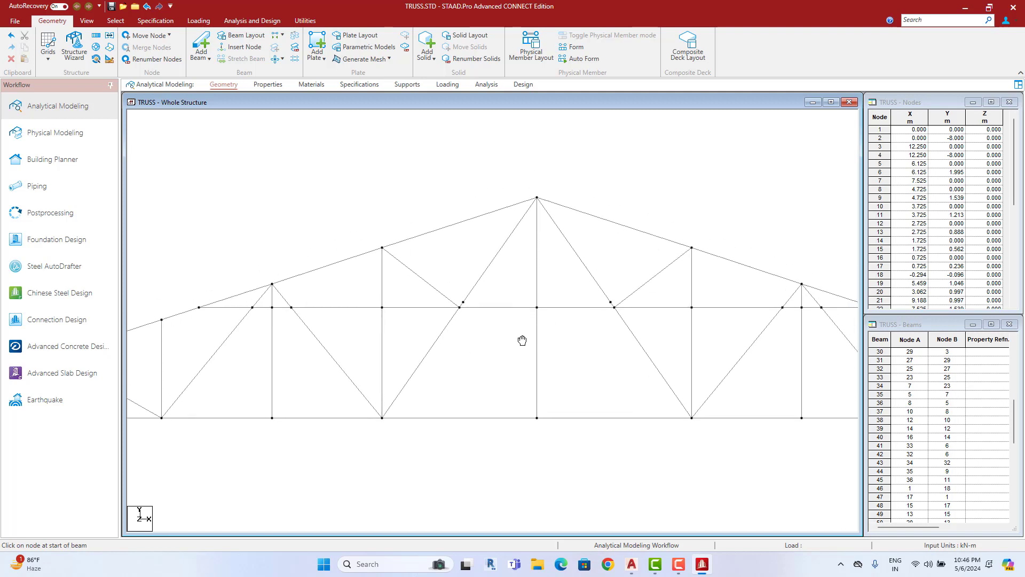
middle_drag(525, 340, 461, 342)
scroll(460, 344, up, 1)
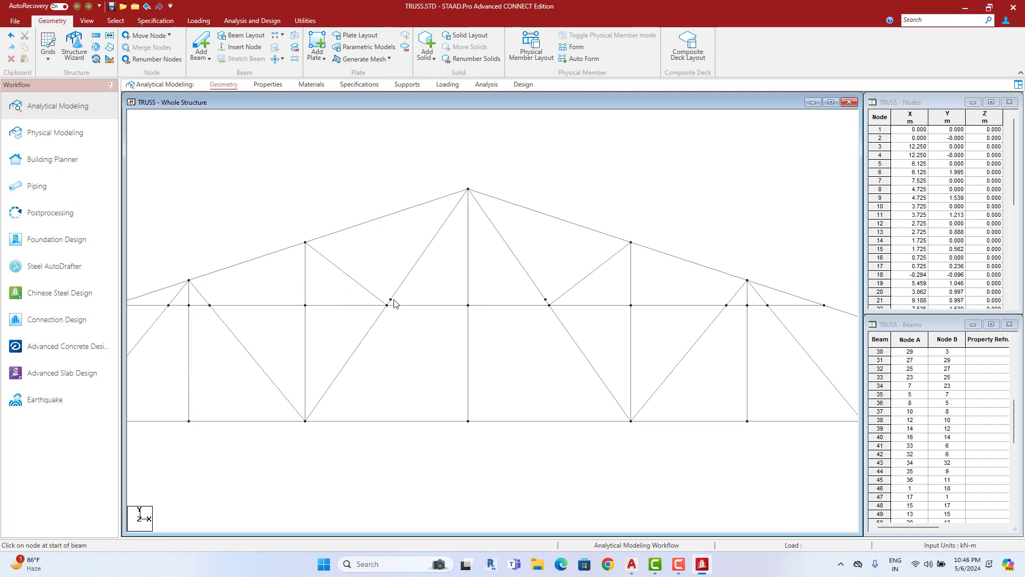
Step: Merge the split apex diagonals 42/43 and 53/54 into single members
click(395, 302)
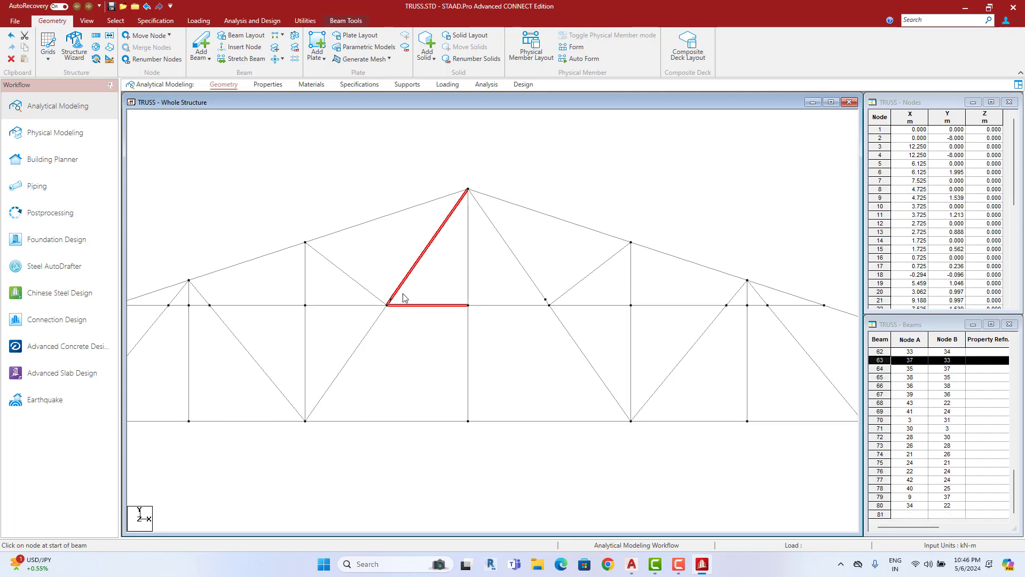
click(393, 305)
click(392, 302)
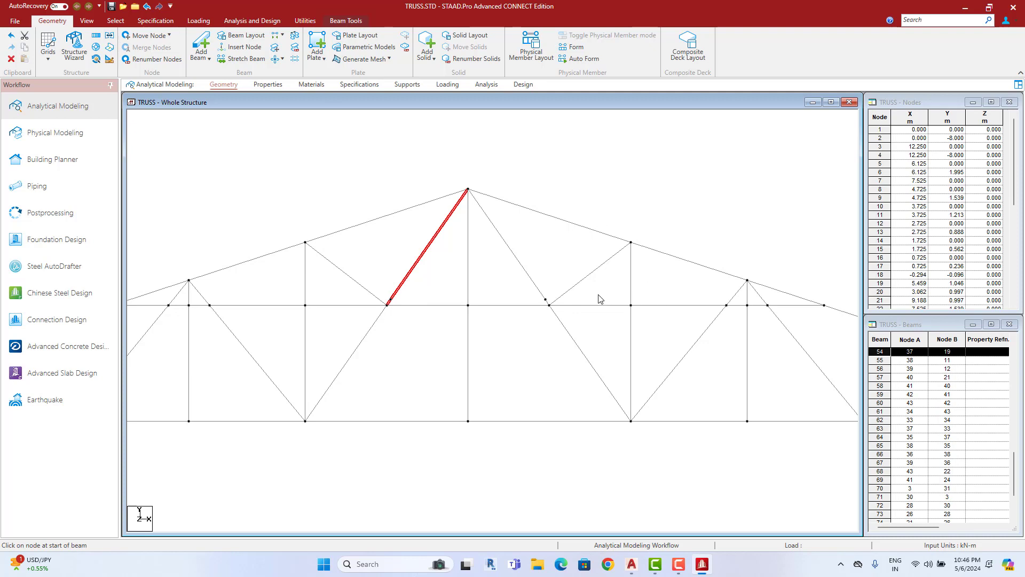
ctrl+click(543, 298)
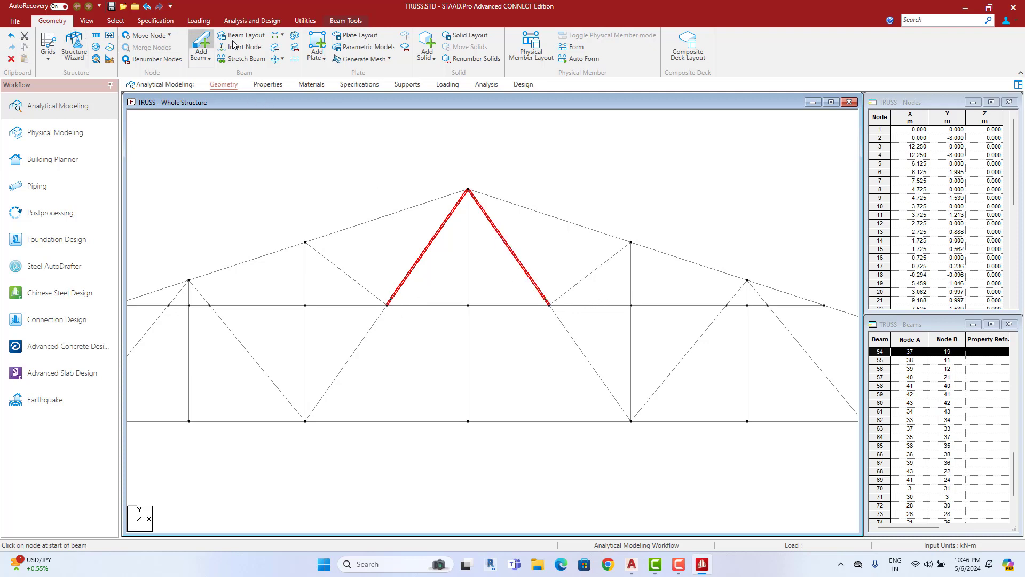
click(293, 37)
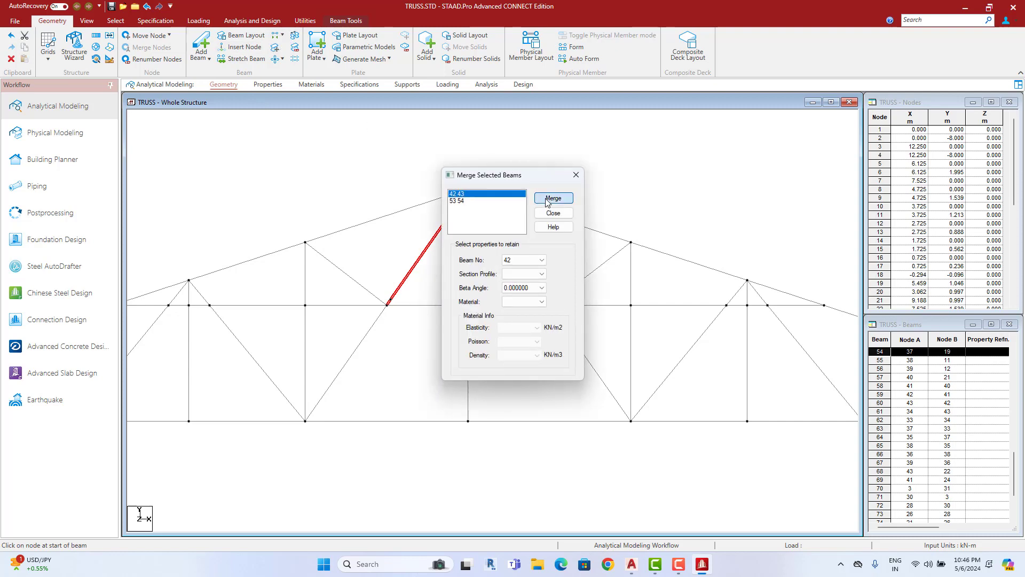
click(554, 197)
click(575, 175)
scroll(538, 174, down, 3)
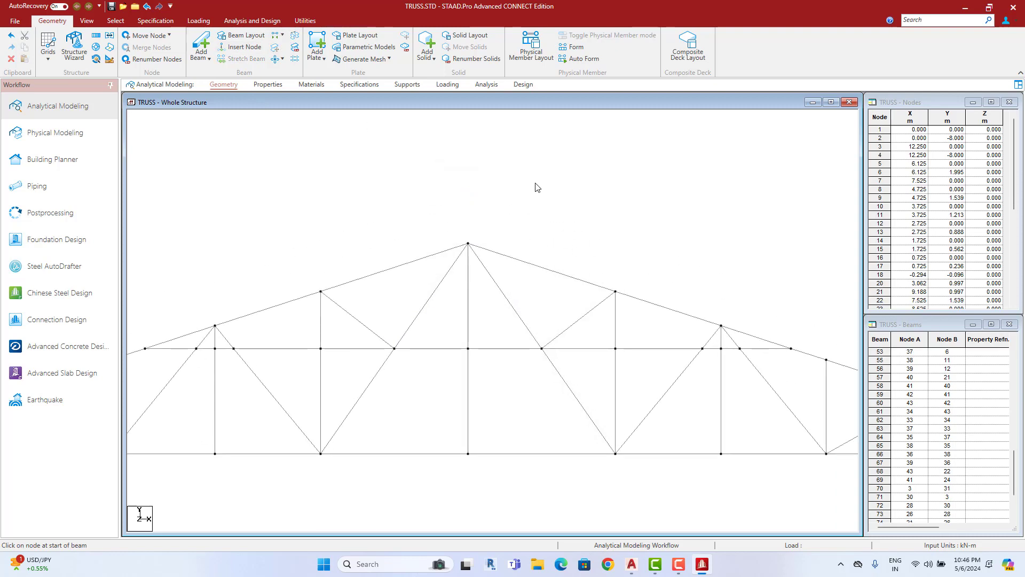
scroll(484, 260, down, 2)
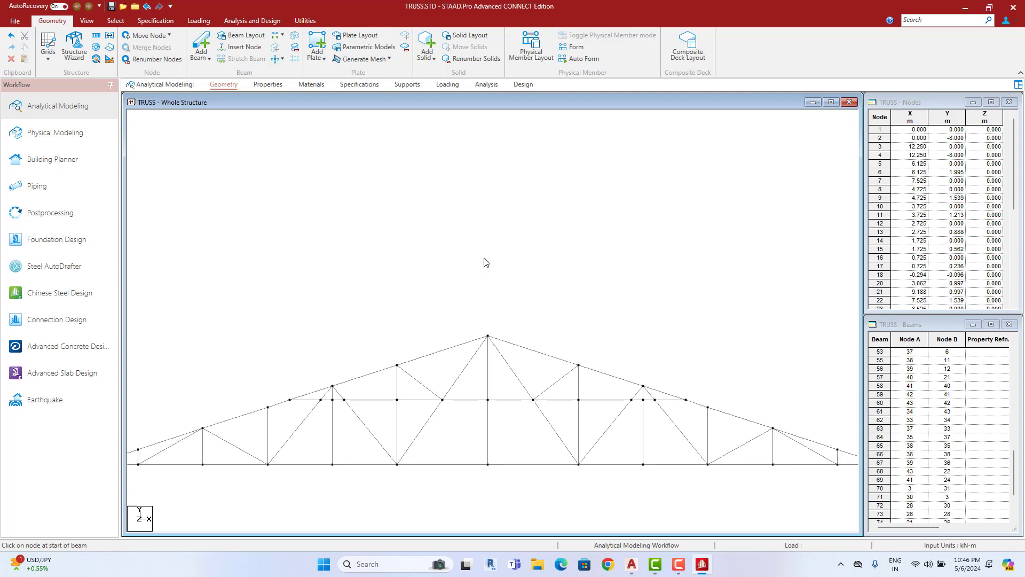
scroll(483, 260, down, 2)
scroll(464, 144, down, 1)
scroll(453, 202, down, 2)
middle_drag(478, 182, 472, 163)
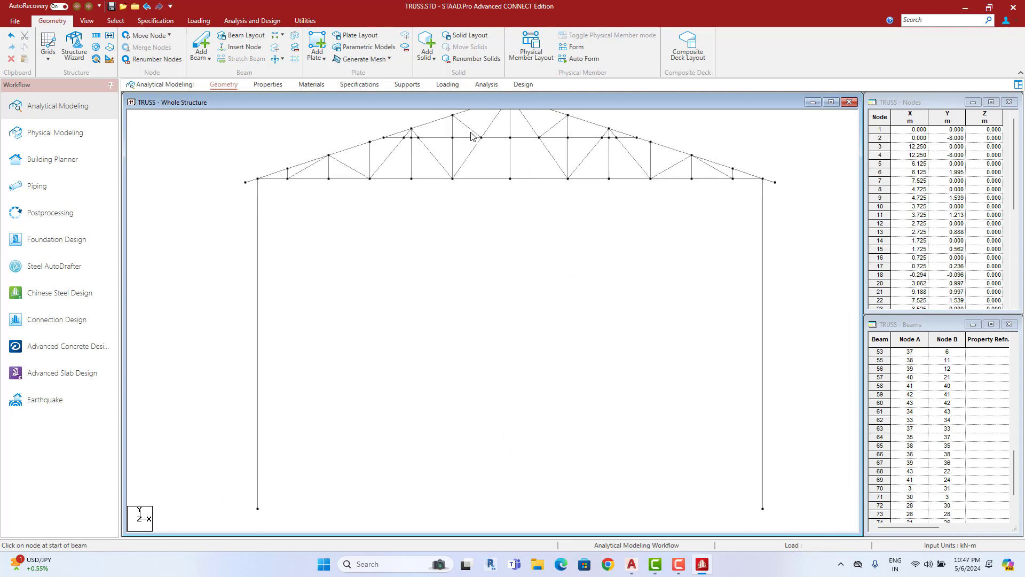
click(631, 564)
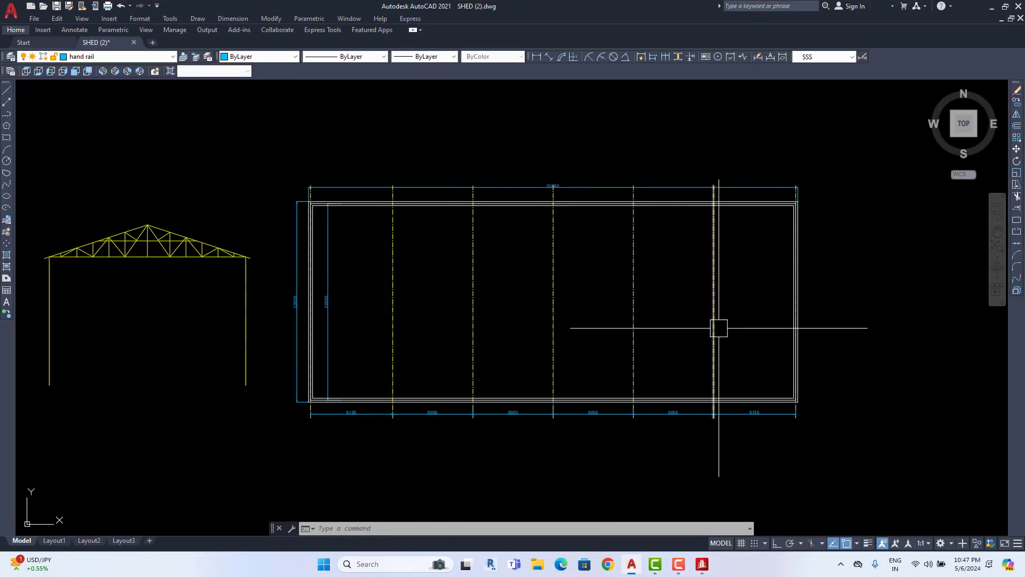
click(991, 7)
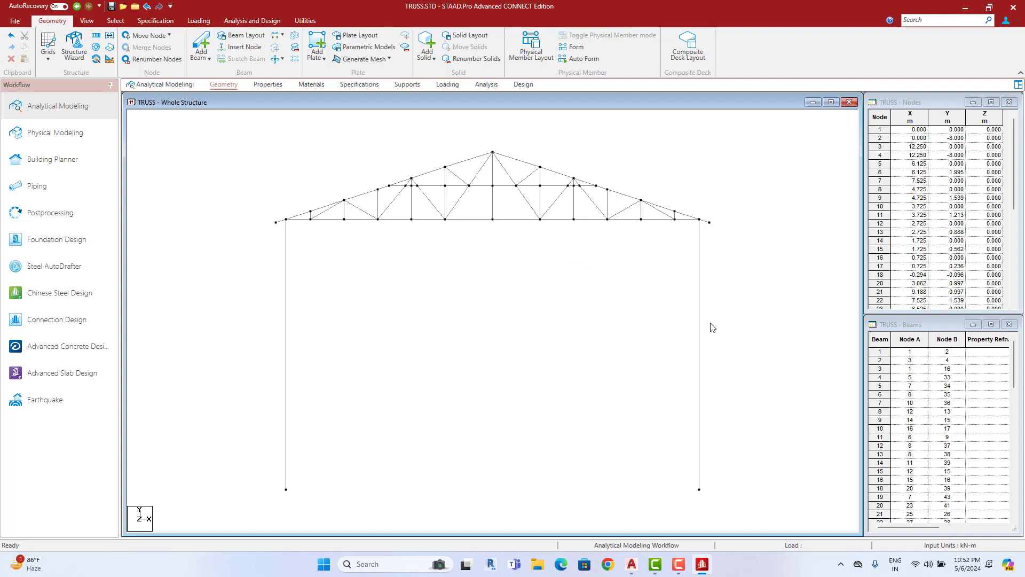
Step: Select both columns, then inspect bottom-chord, top-chord and vertical truss members
drag(735, 275, 238, 432)
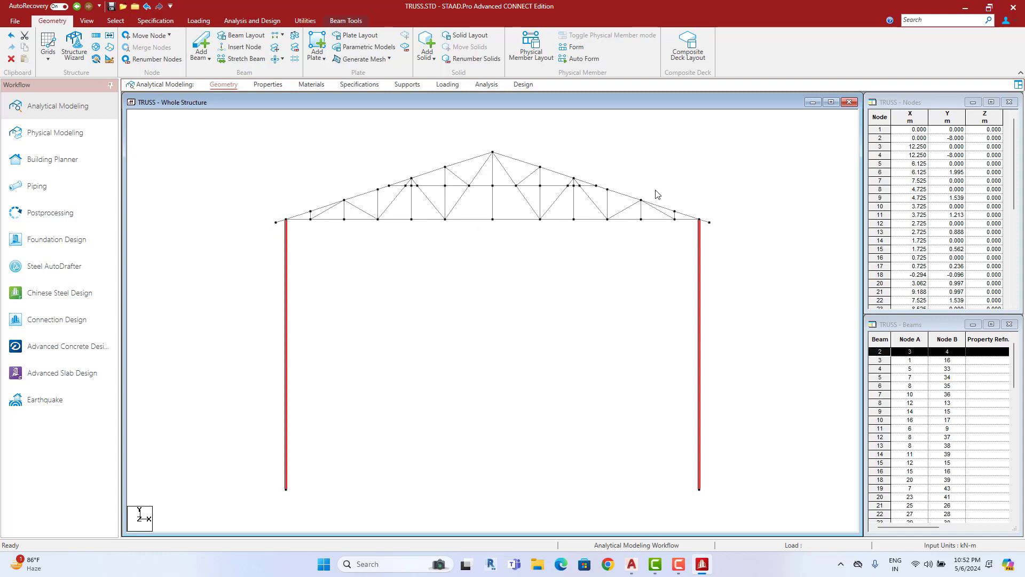
click(628, 320)
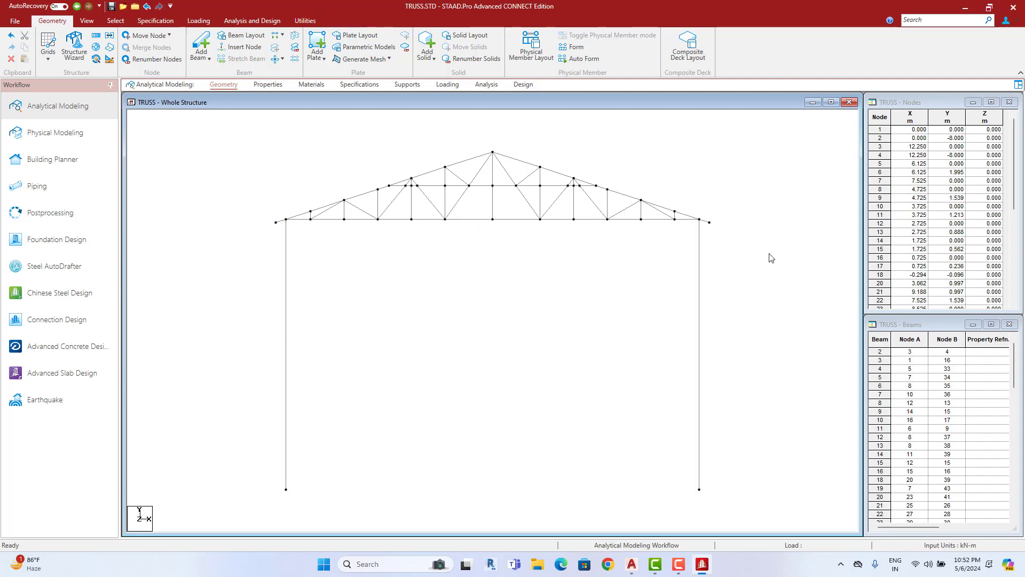
drag(253, 450, 769, 253)
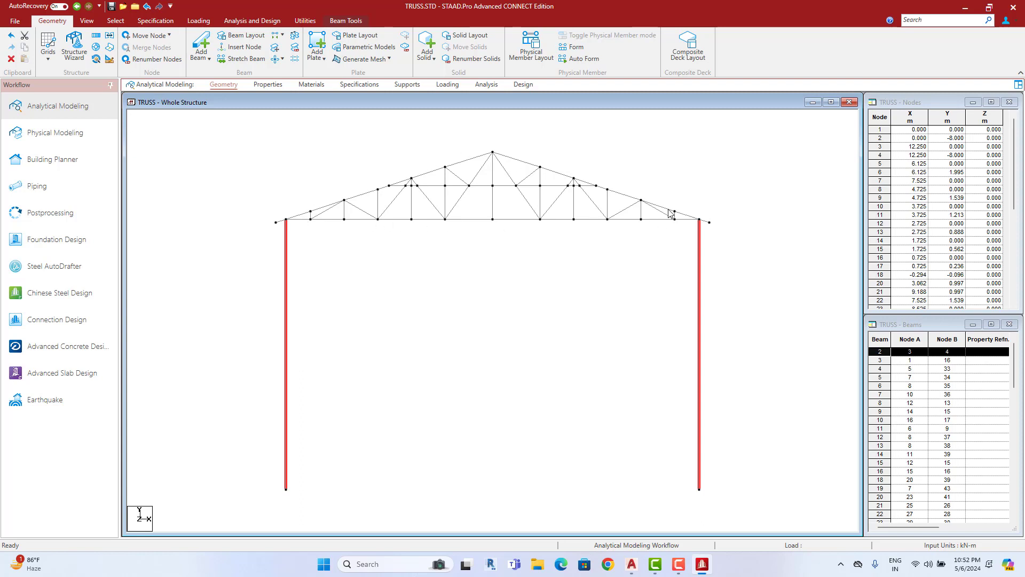
click(511, 220)
click(494, 154)
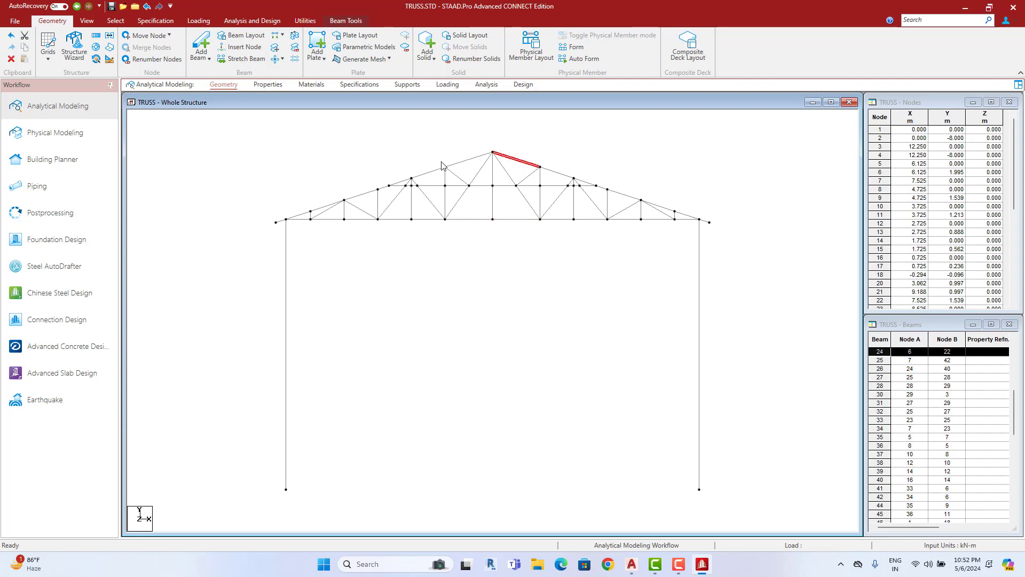
click(469, 160)
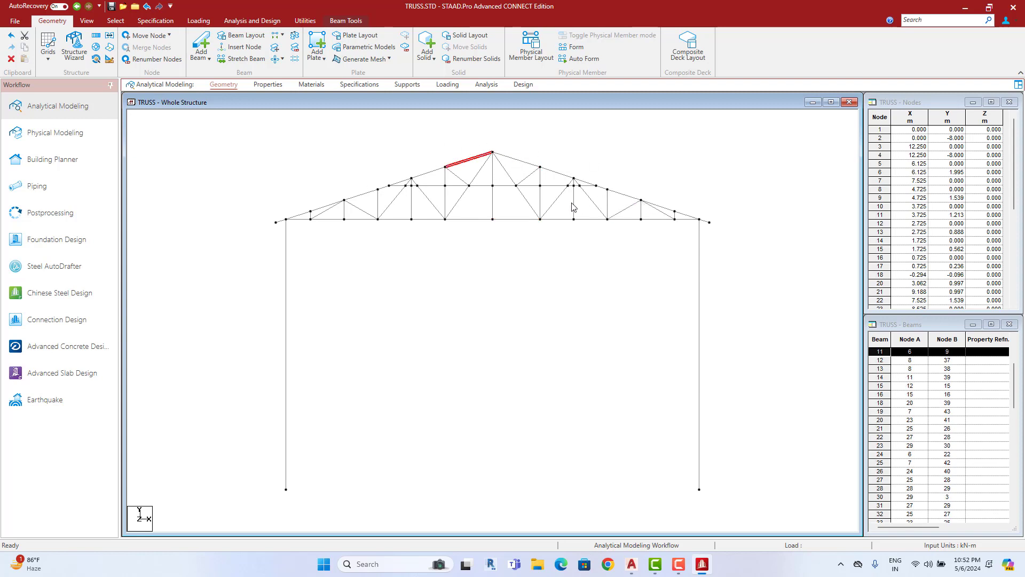
click(493, 200)
click(494, 170)
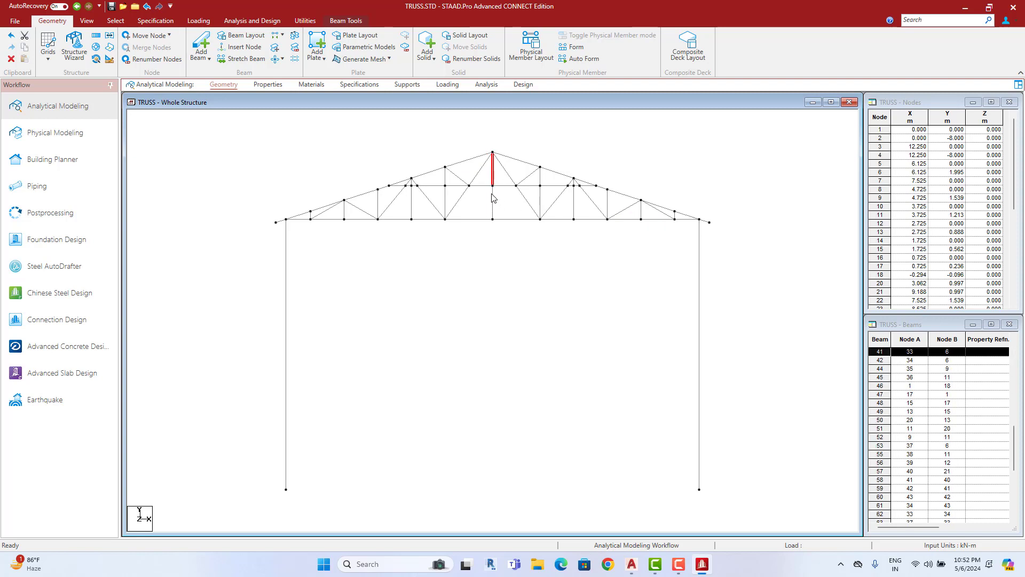
Step: Inspect several truss diagonals near the apex, then clear the selection
click(463, 193)
click(459, 203)
click(481, 168)
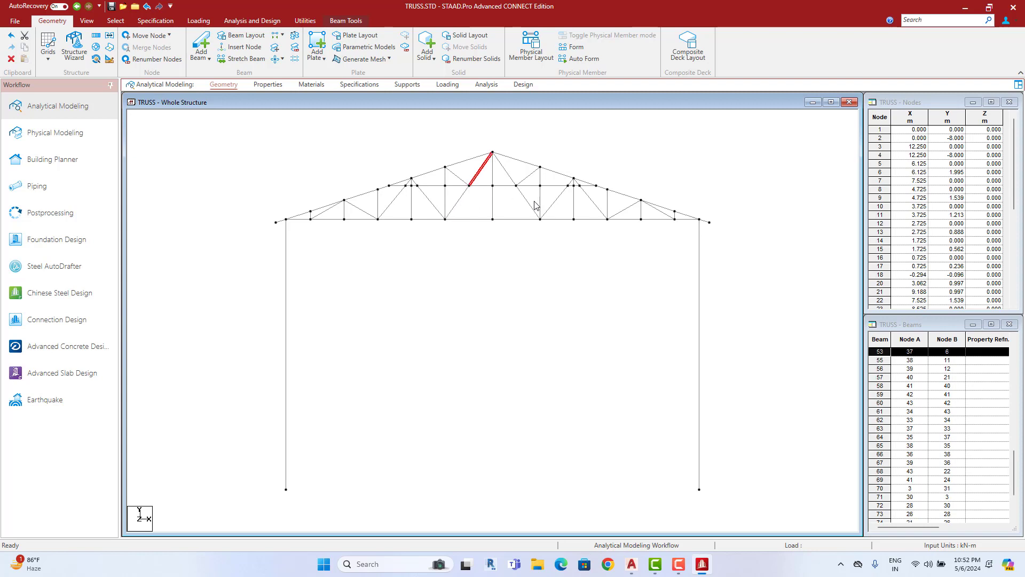
ctrl+click(532, 207)
ctrl+click(504, 170)
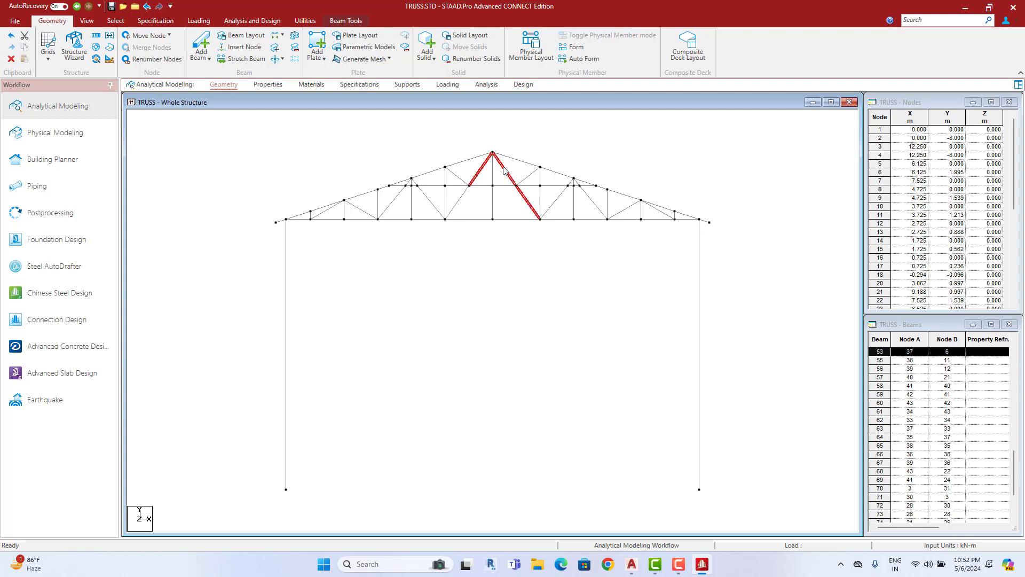
click(483, 270)
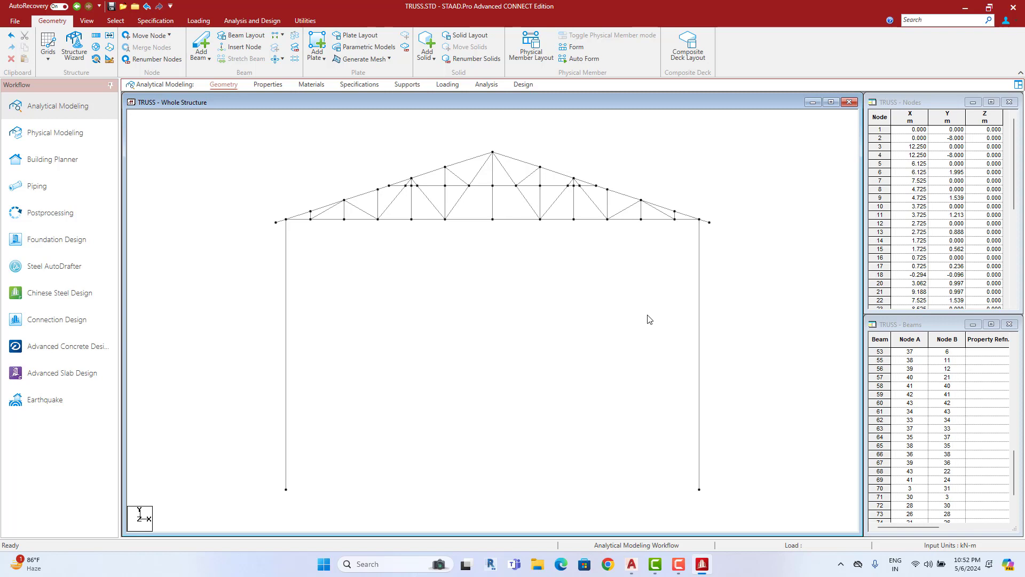
Step: Check a chord member, then window-select both vertical columns of the frame
drag(199, 291, 761, 421)
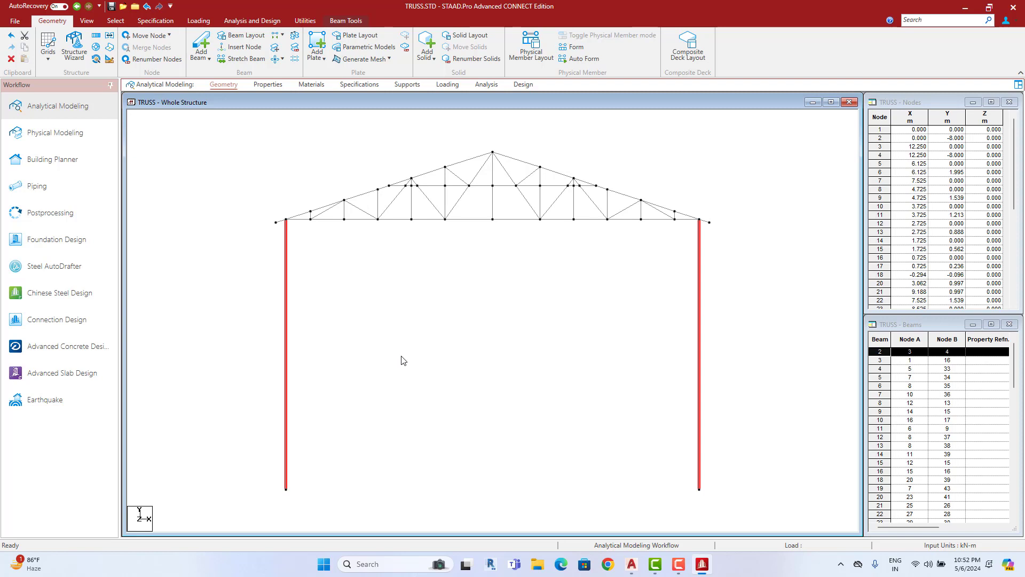
click(518, 220)
click(473, 160)
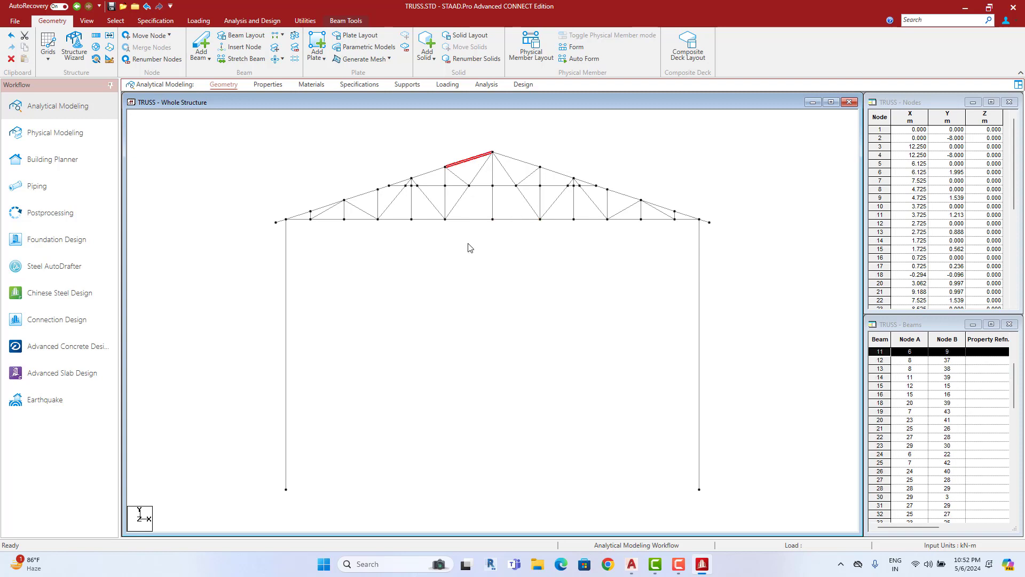
drag(748, 287, 150, 509)
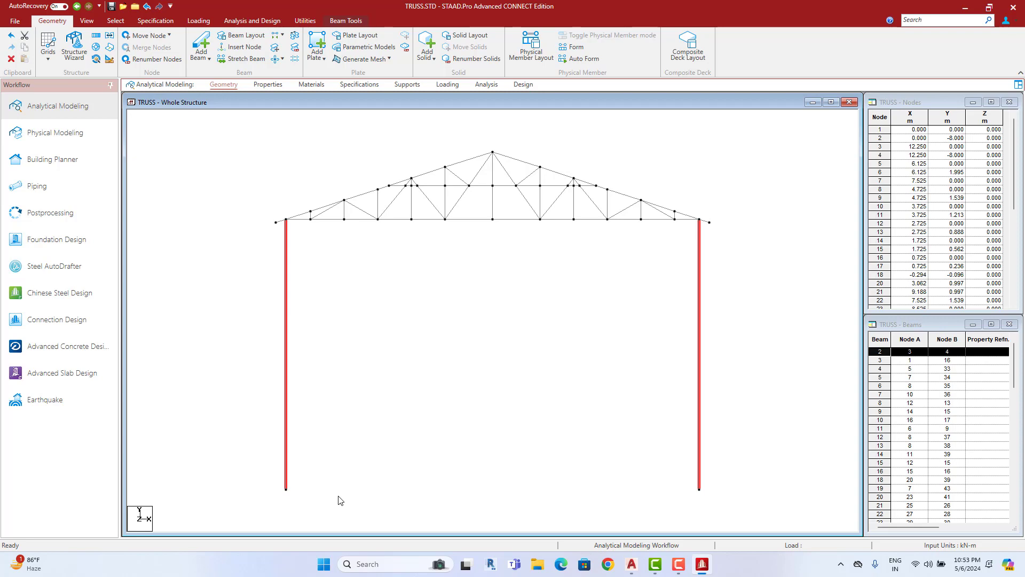
Step: Delete the old 100X100X4.0SHS section and reselect the two columns
click(270, 86)
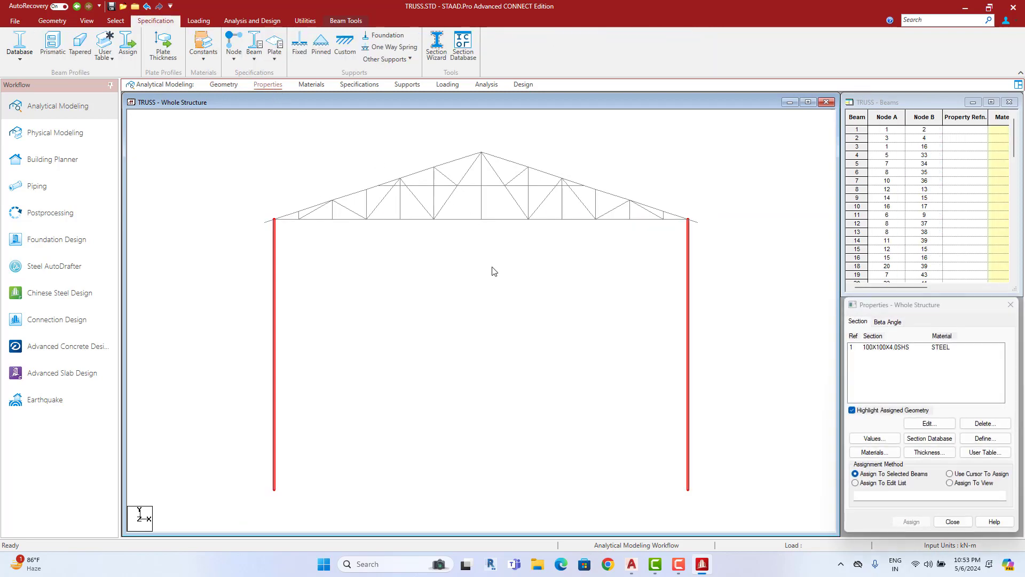
click(902, 347)
click(986, 424)
click(949, 448)
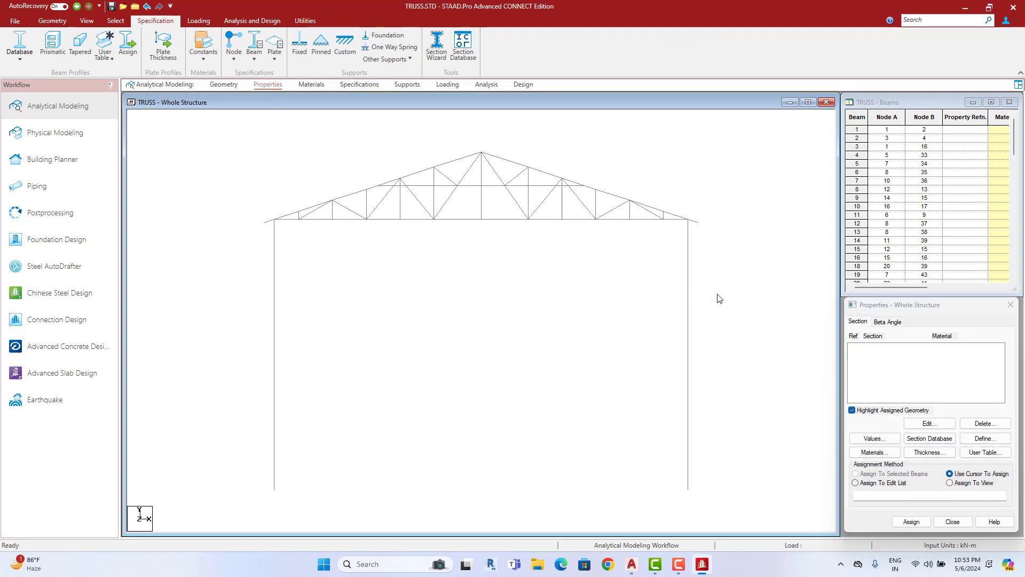
drag(717, 298, 213, 446)
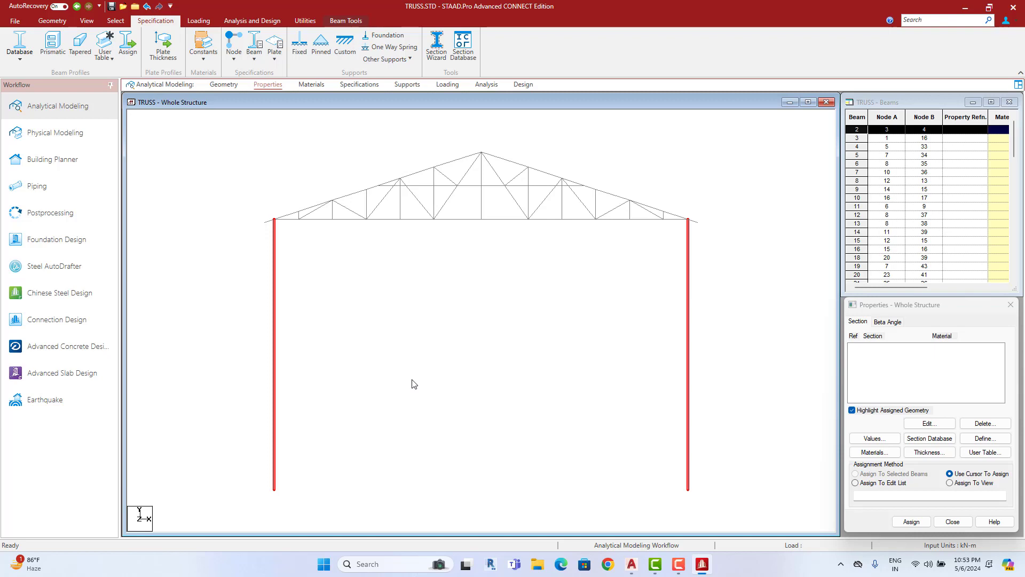
click(584, 321)
drag(234, 117, 791, 268)
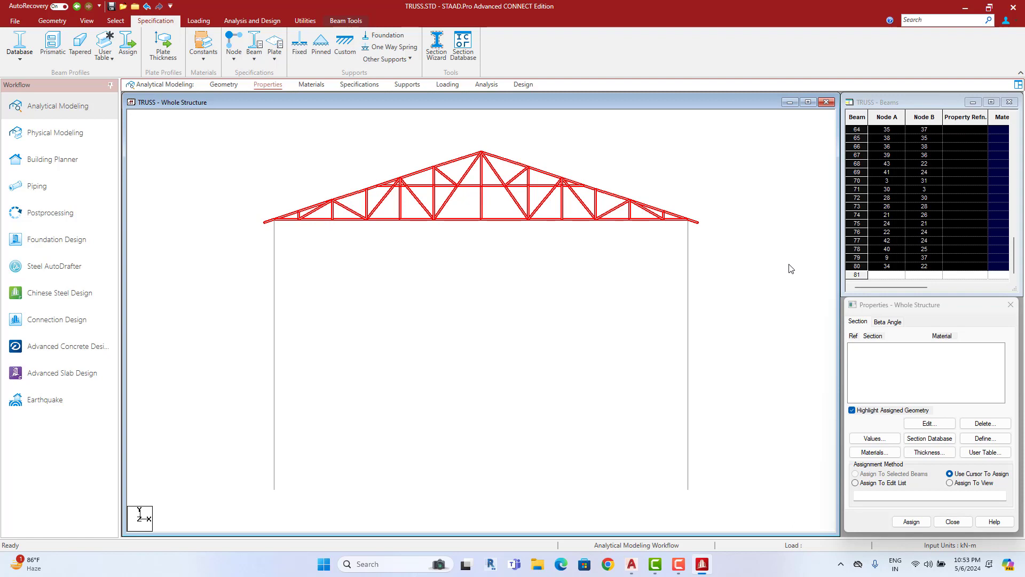
drag(759, 284, 198, 440)
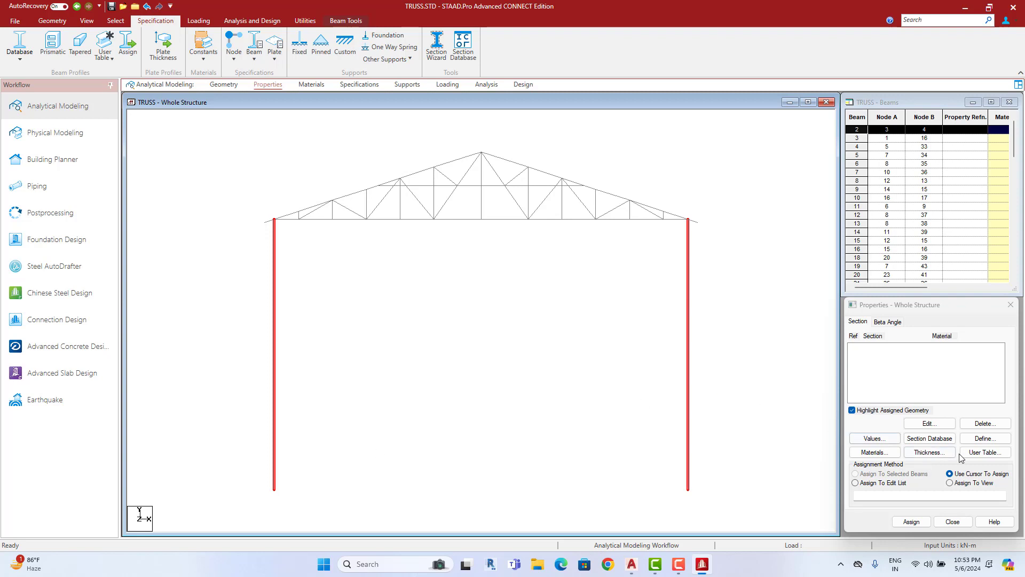
Step: Add the Indian S Shape ISMB200 section from the section database
click(945, 443)
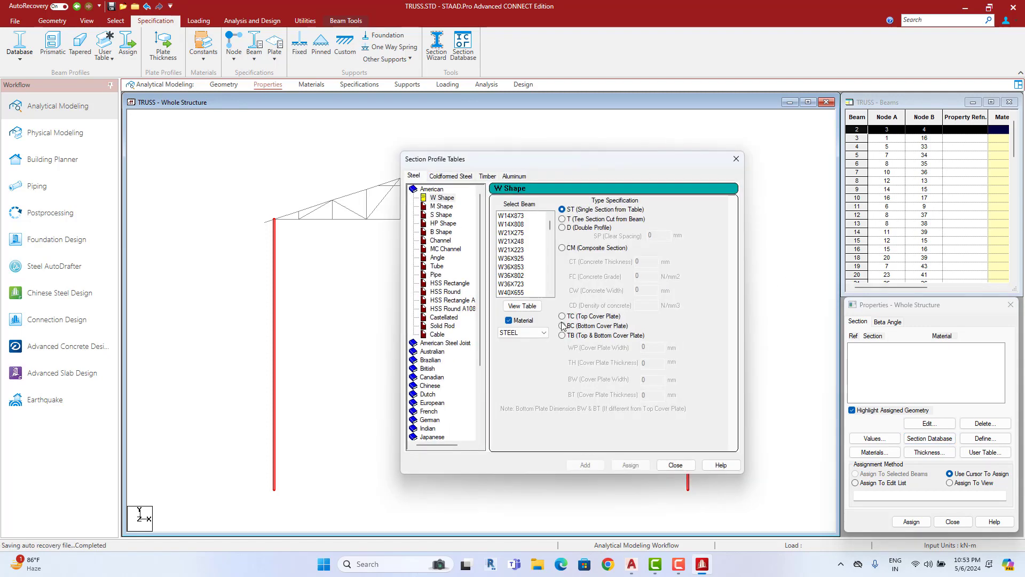
click(427, 429)
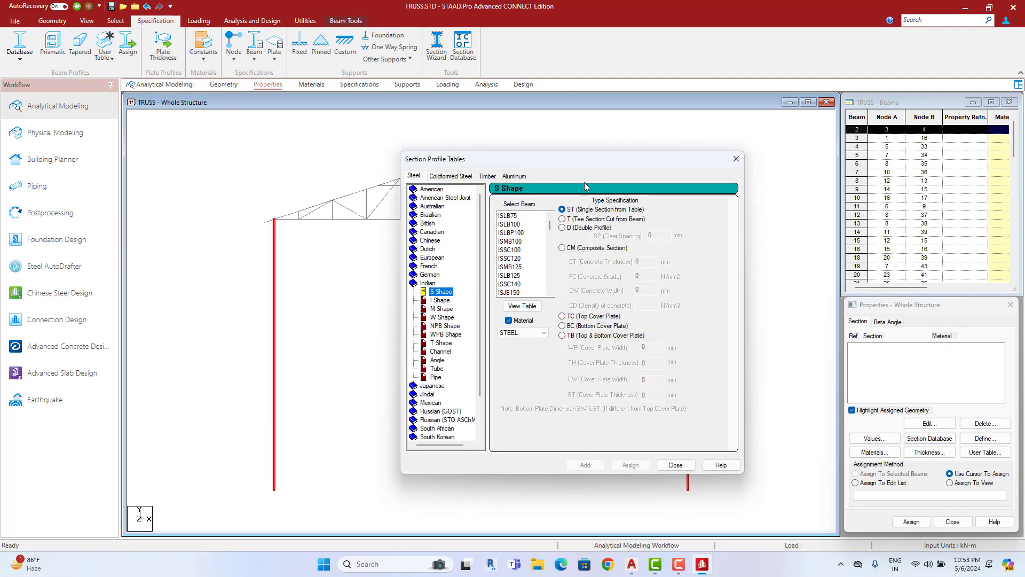
drag(567, 159, 816, 140)
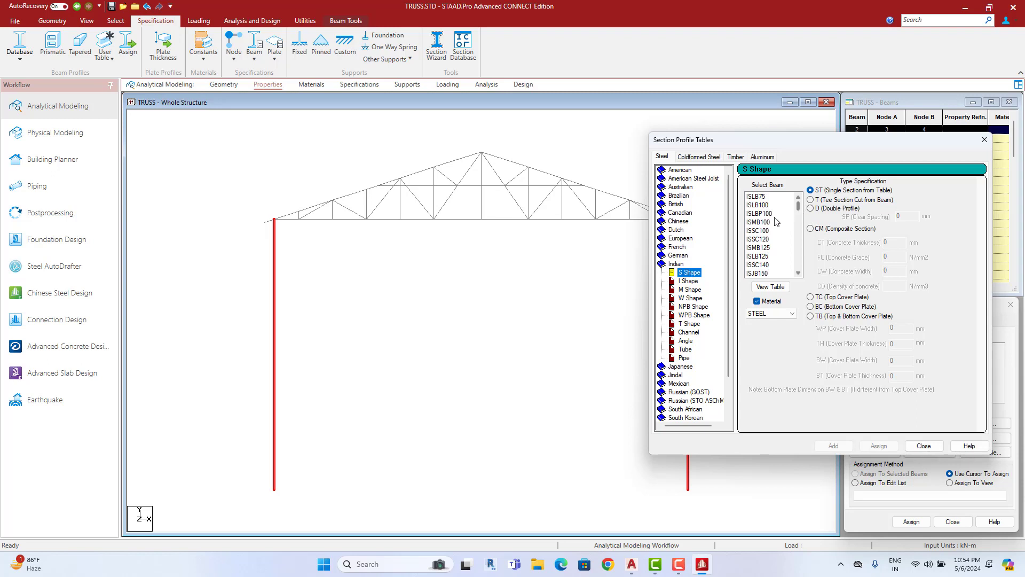
click(753, 222)
scroll(765, 267, down, 2)
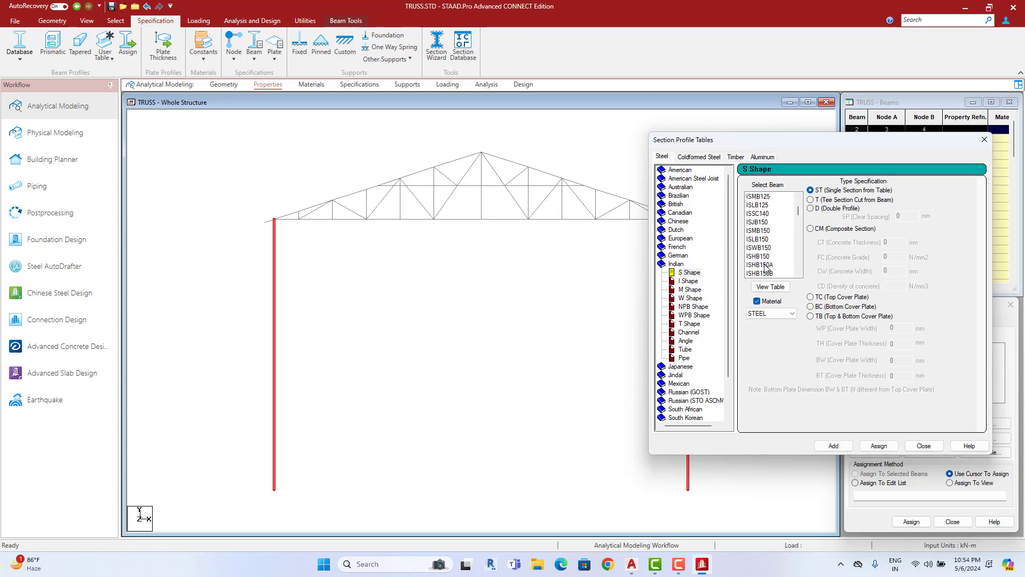
scroll(766, 267, down, 1)
scroll(766, 267, down, 1)
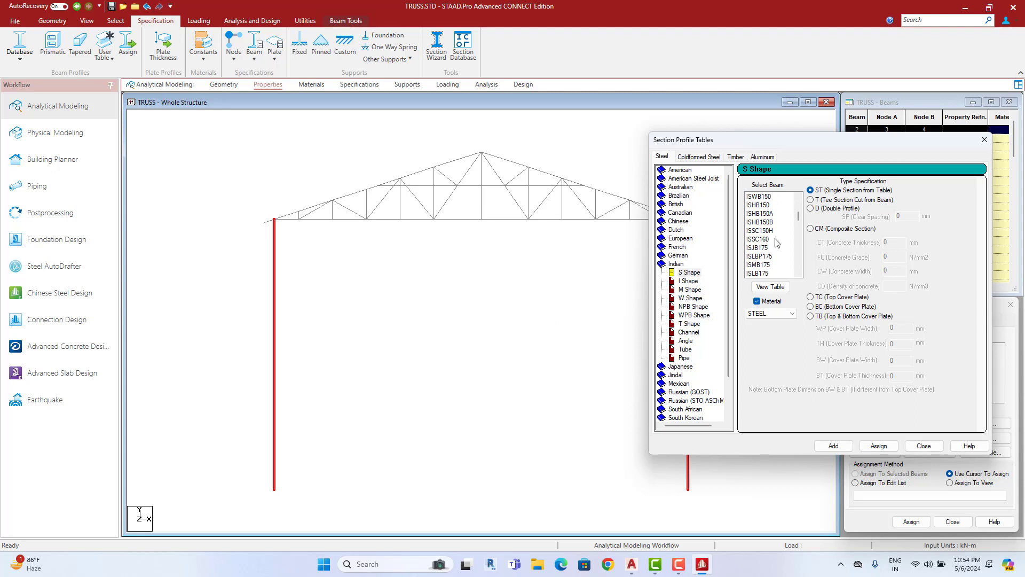
scroll(775, 247, down, 1)
scroll(775, 247, down, 1)
scroll(774, 247, down, 1)
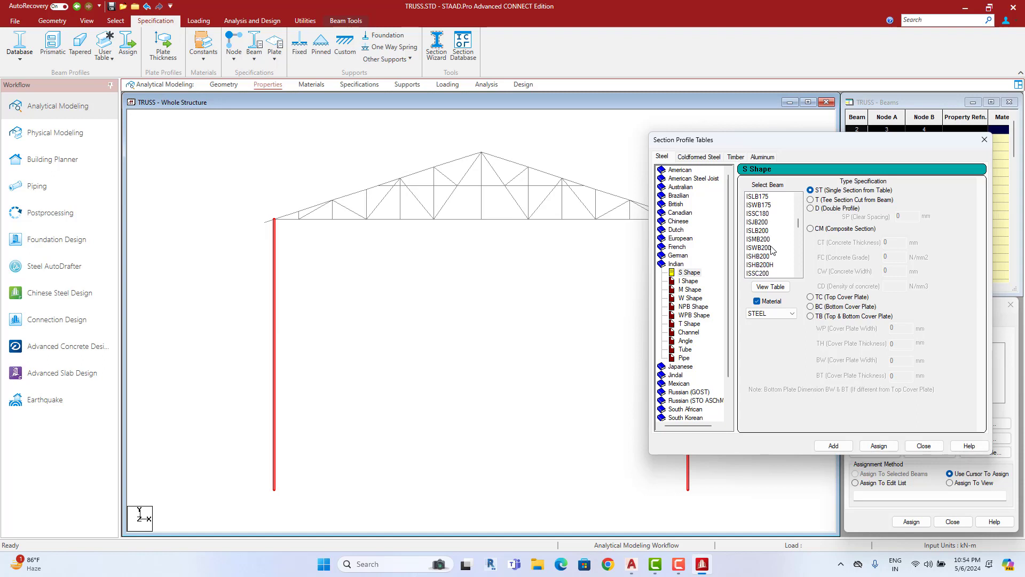
click(776, 240)
click(833, 445)
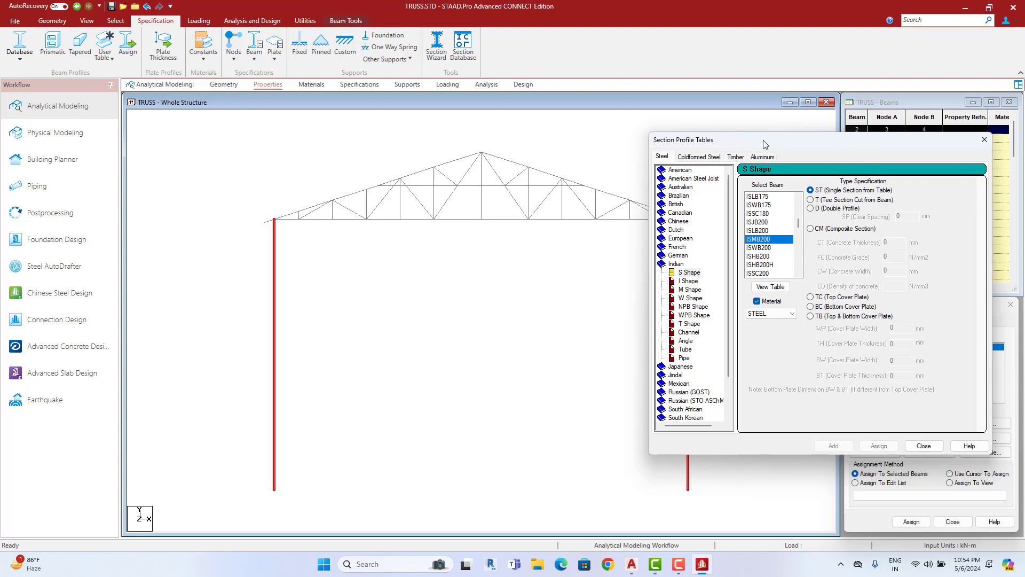
mouse_move(903, 138)
mouse_down()
mouse_move(641, 116)
mouse_move(874, 85)
mouse_move(931, 213)
mouse_move(919, 208)
mouse_up()
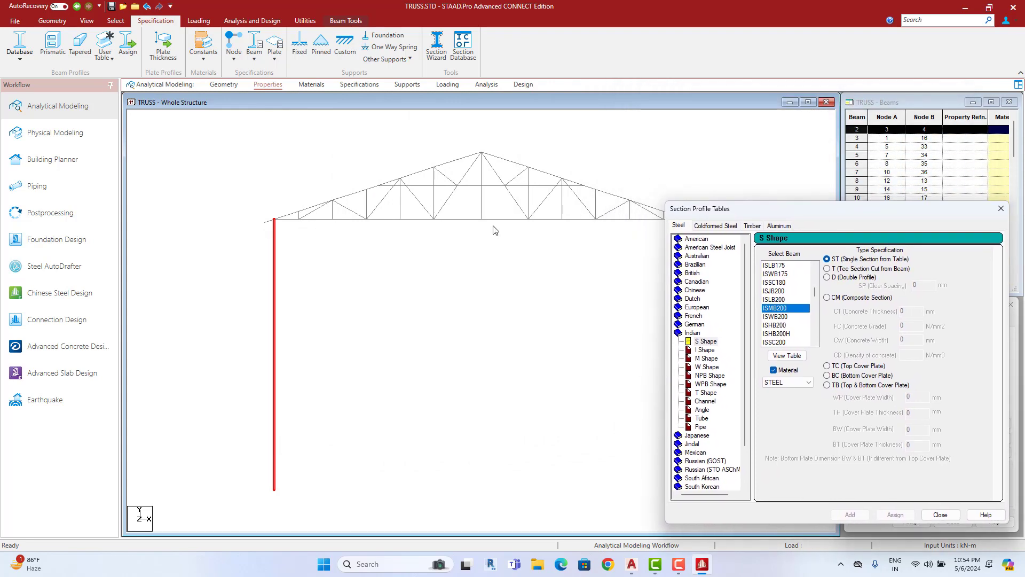
Step: Add the TATA Structura 100X100X4.0SHS square hollow section to the property list
drag(748, 215, 683, 108)
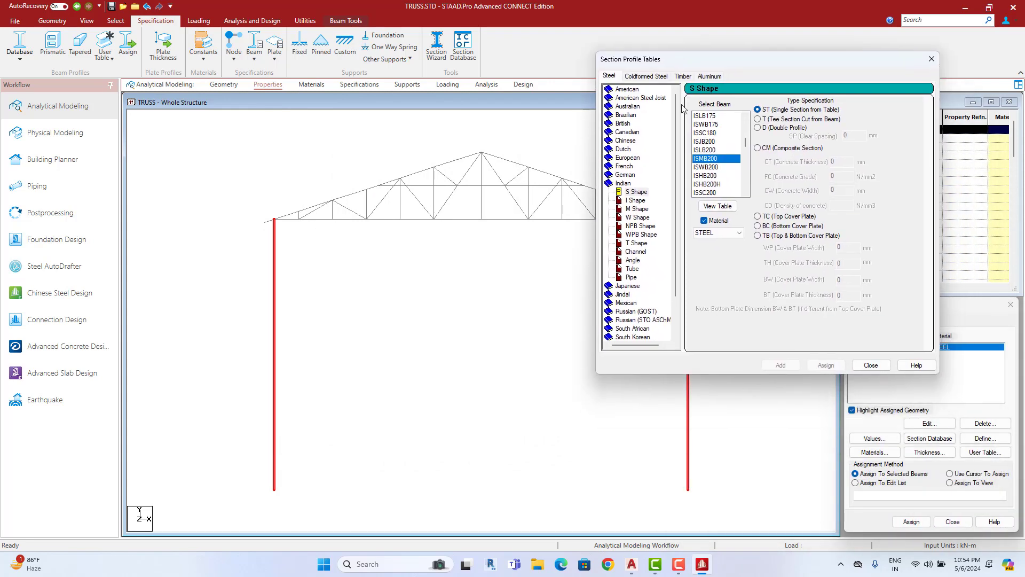
scroll(655, 271, down, 2)
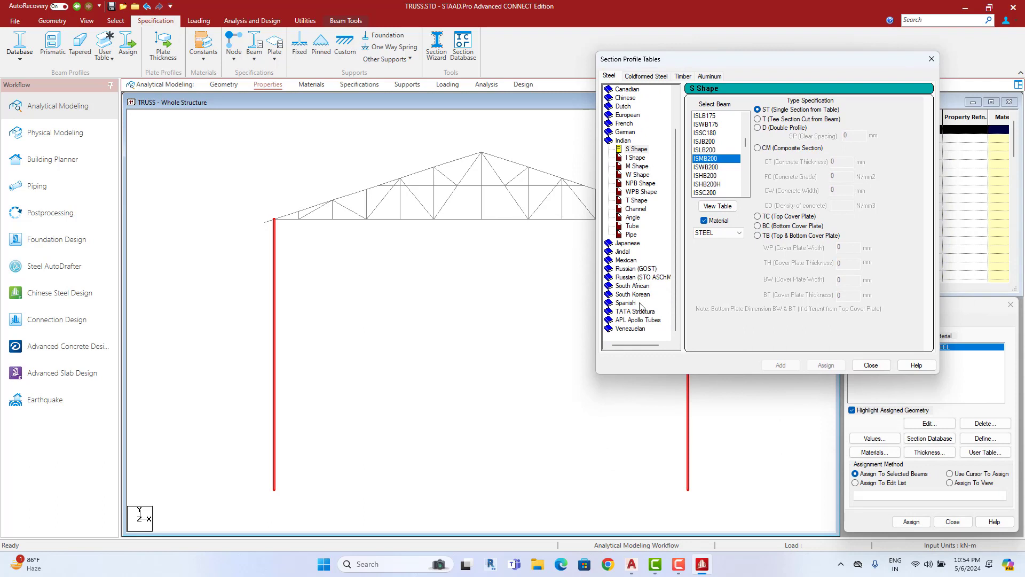
click(632, 227)
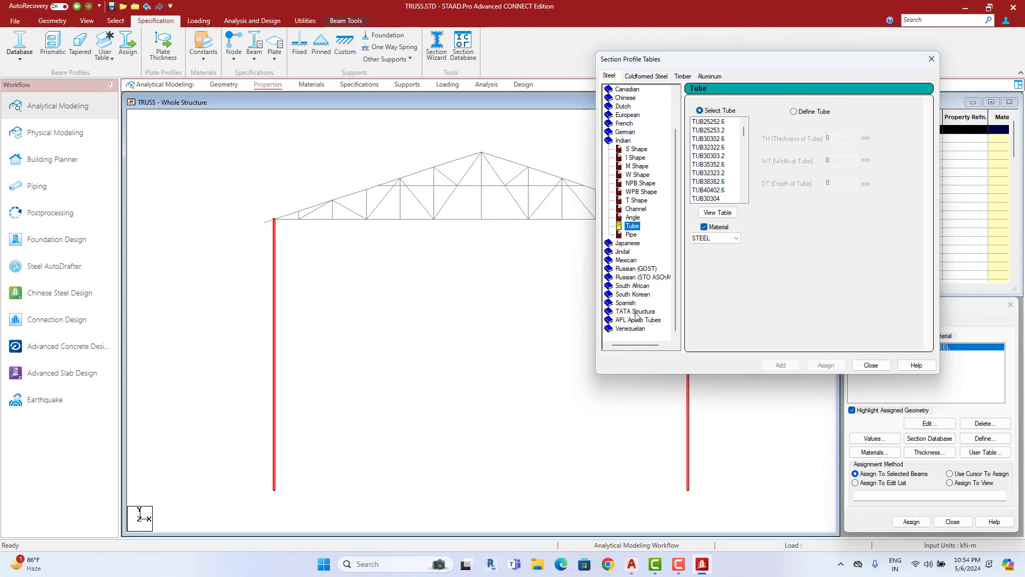
click(631, 311)
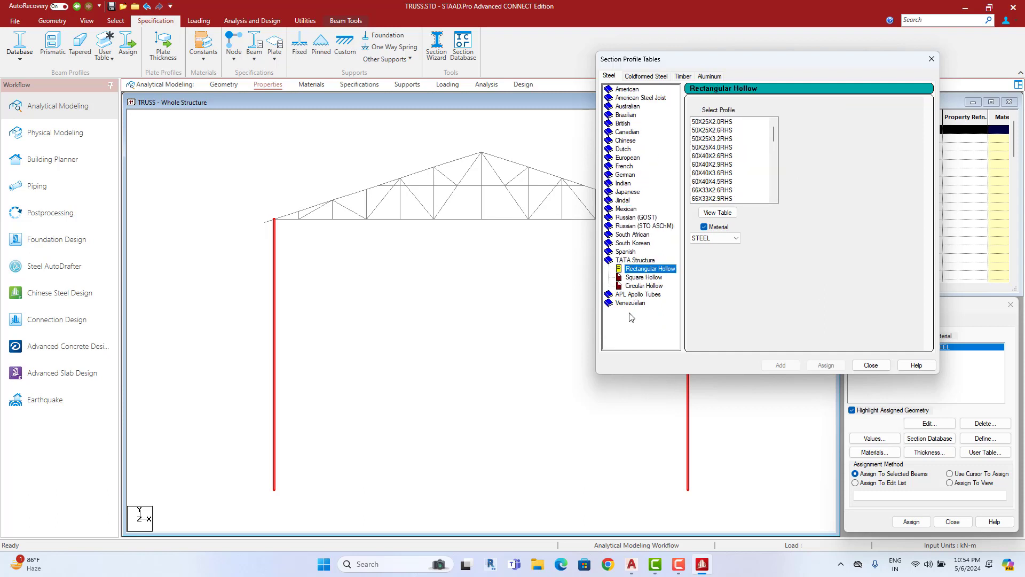
click(650, 277)
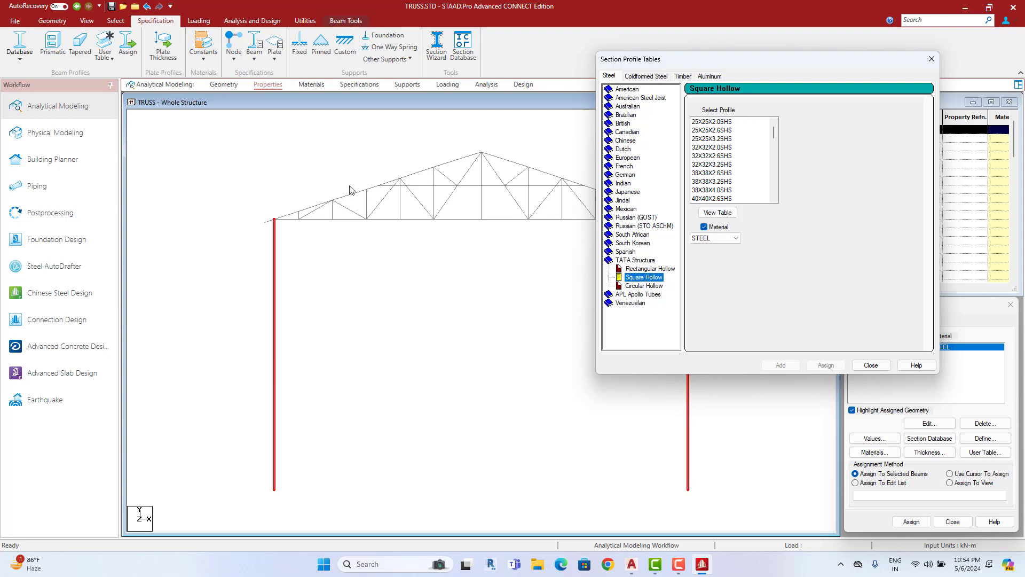
scroll(758, 180, down, 2)
scroll(759, 180, down, 1)
scroll(758, 180, down, 1)
scroll(758, 180, down, 1)
scroll(759, 180, down, 1)
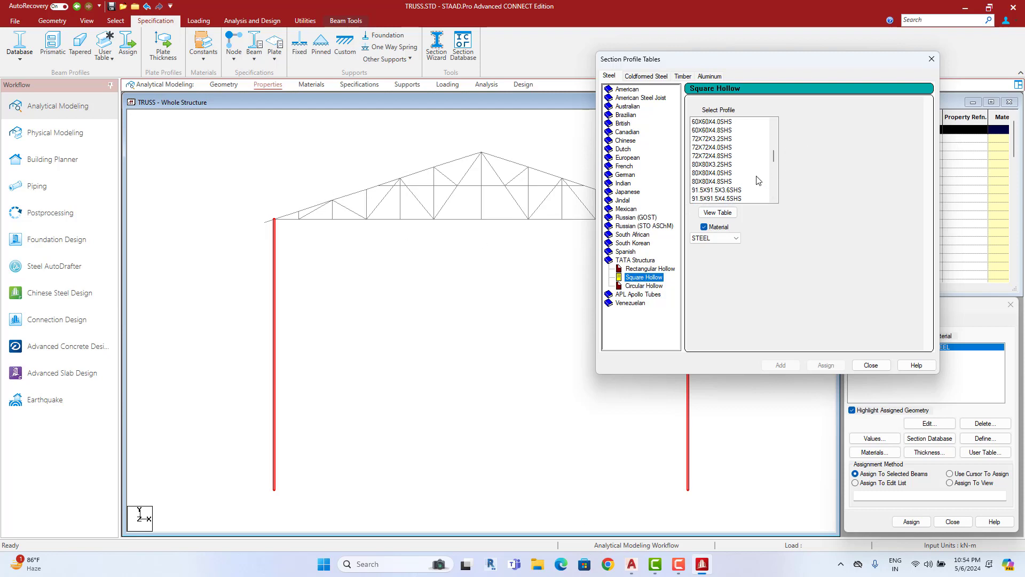
scroll(758, 180, down, 1)
scroll(759, 180, down, 1)
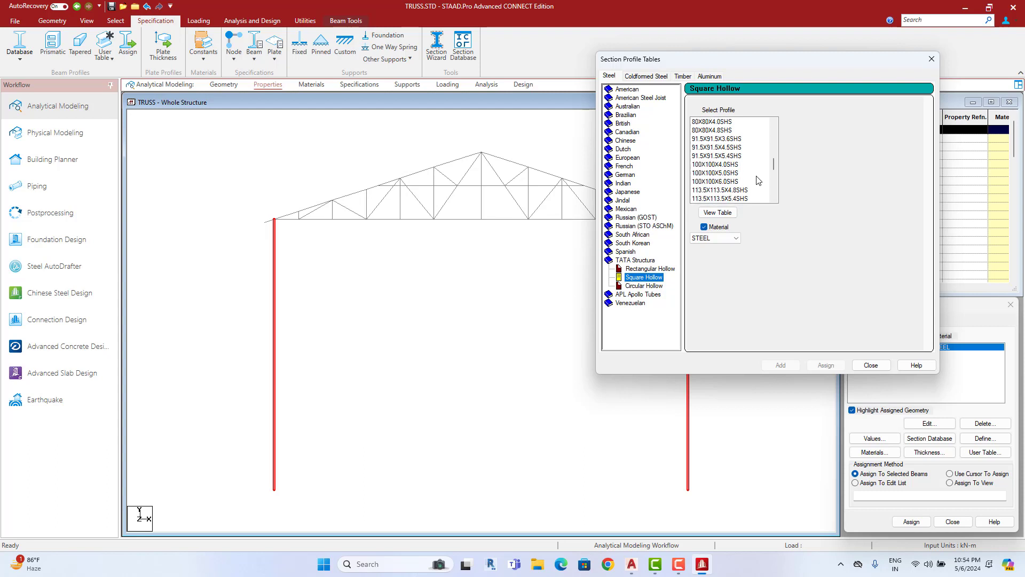
click(720, 174)
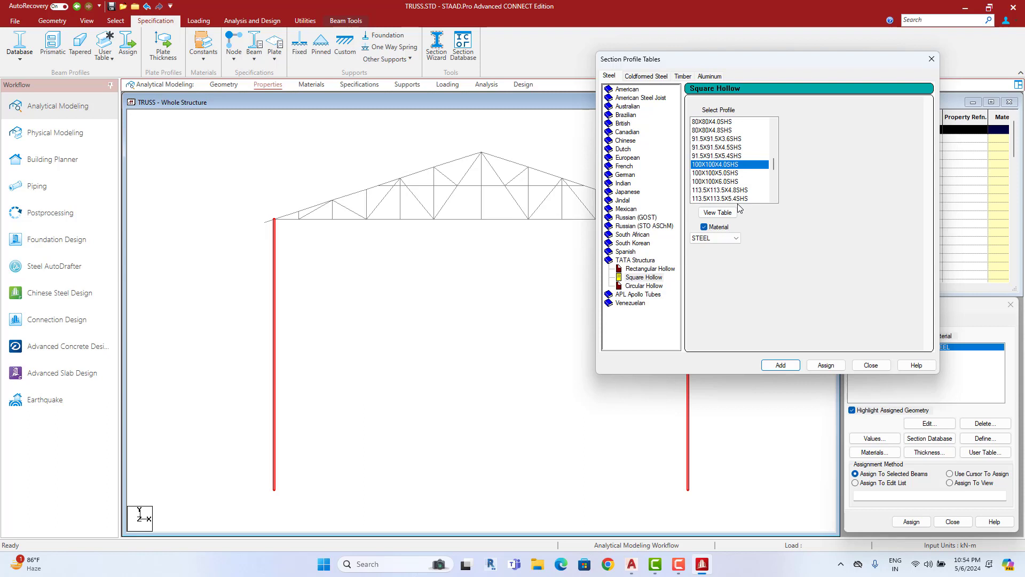
click(785, 366)
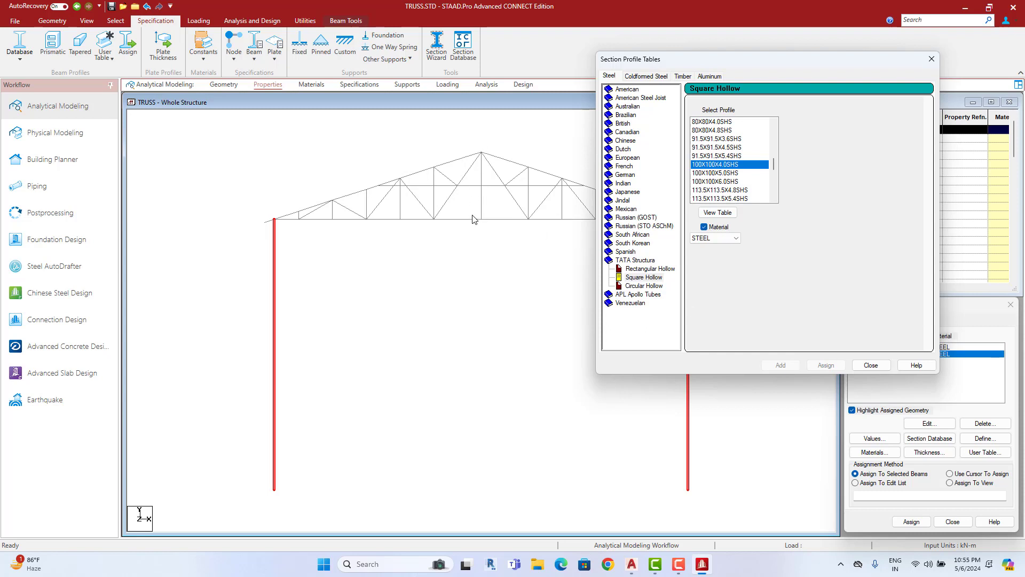
Step: Add 72X72X3.2SHS, then show the TATA Structura rectangular hollow sections
scroll(733, 168, up, 2)
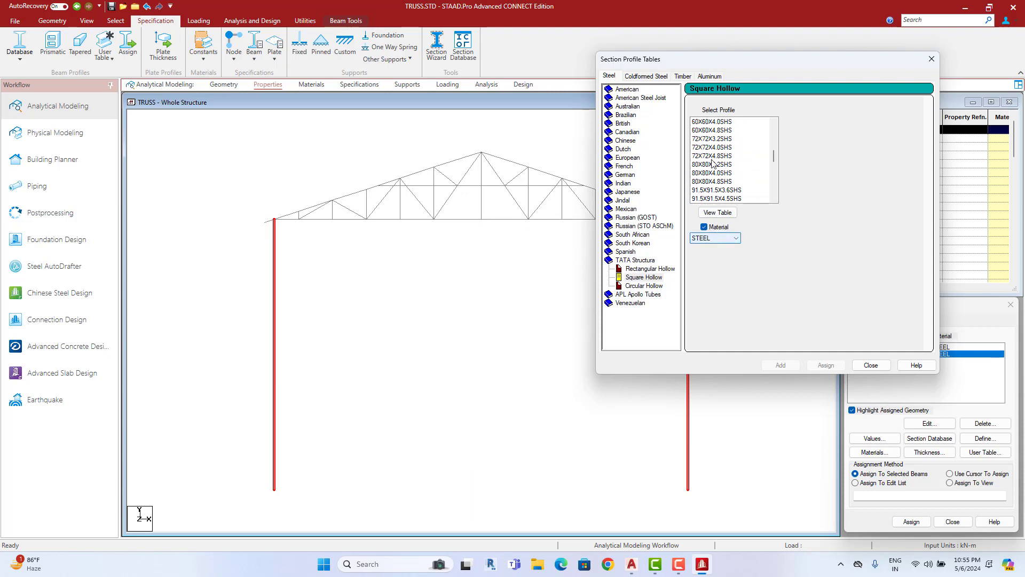
click(711, 140)
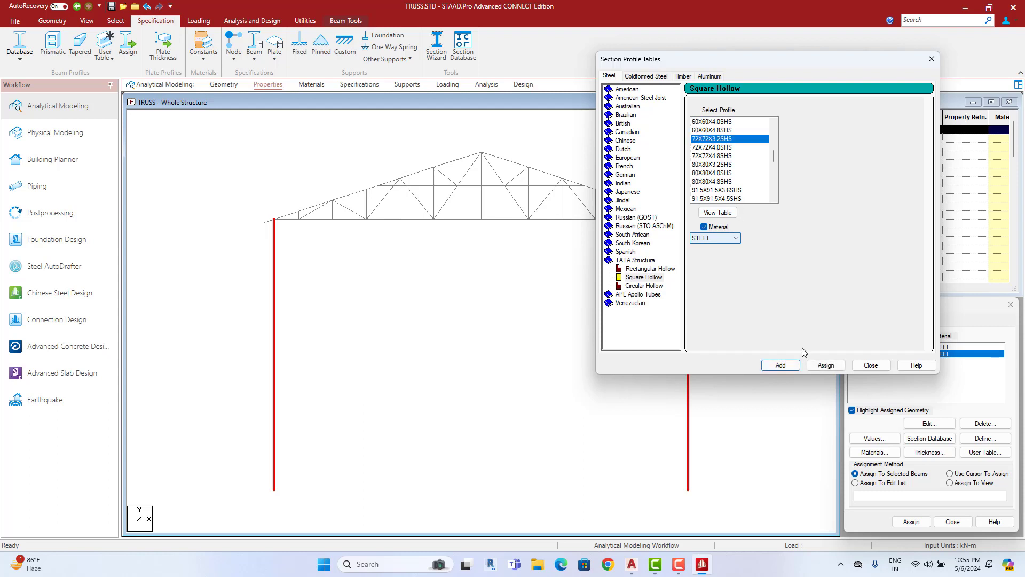
click(794, 367)
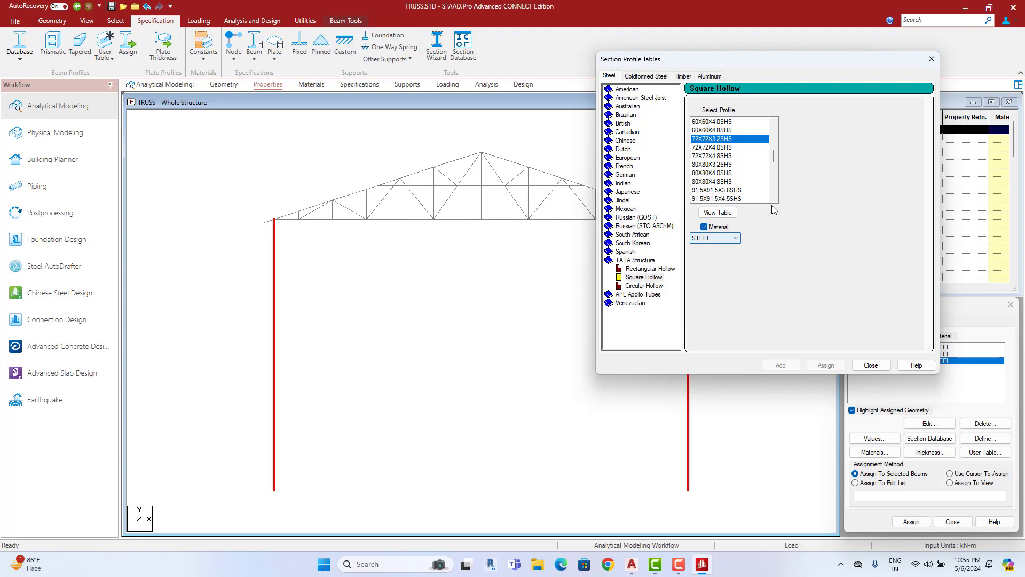
click(644, 271)
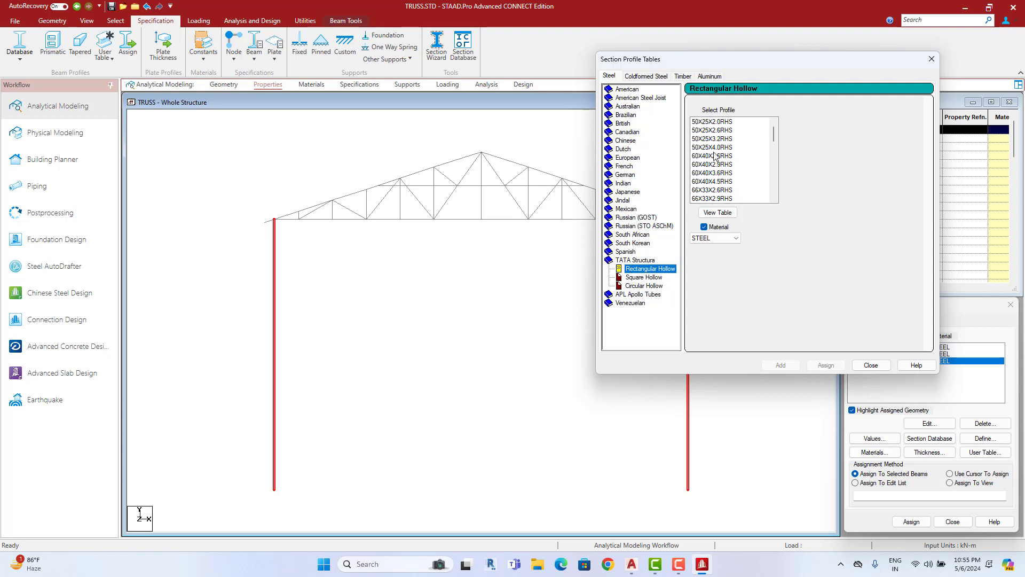
scroll(714, 179, down, 1)
Step: Add the 66X33X3.6RHS rectangular hollow section to the property list
click(713, 166)
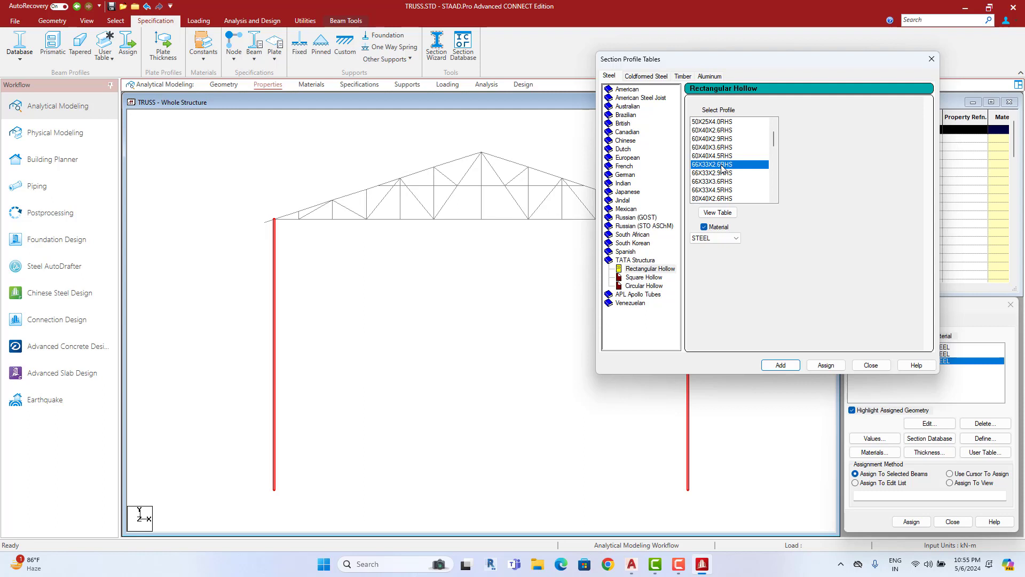
click(721, 183)
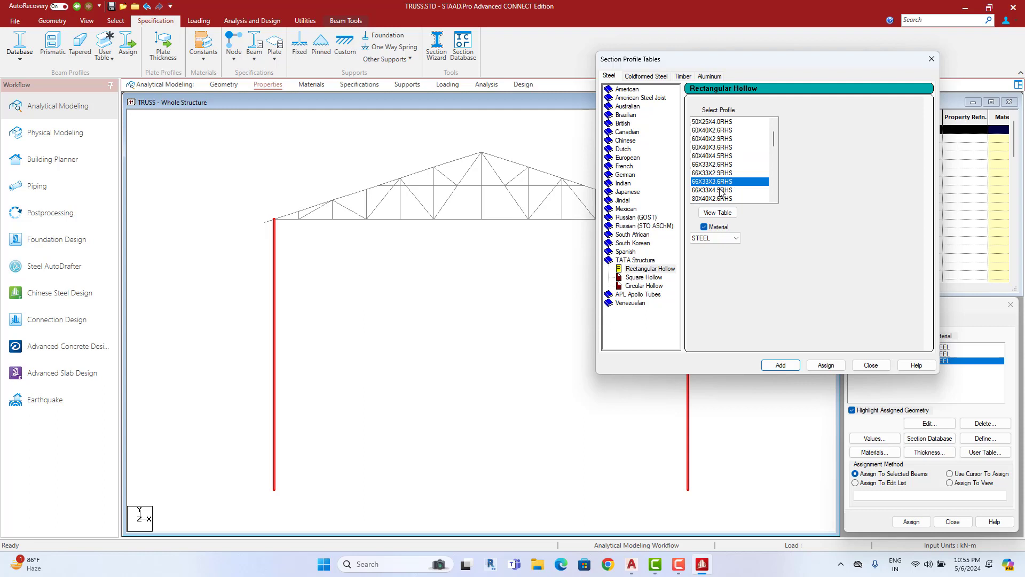
click(781, 364)
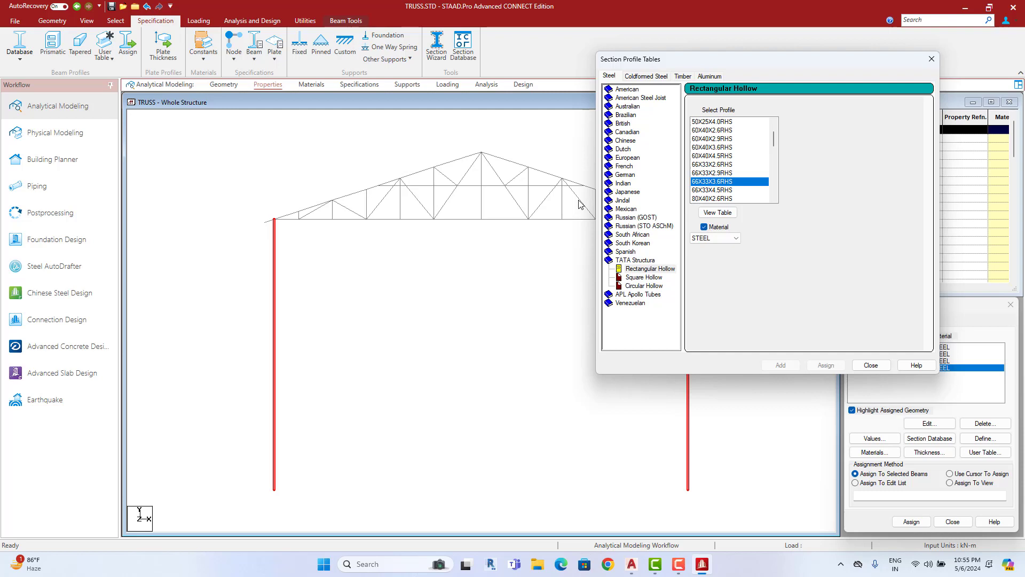
Step: Add the 32X32X2.6SHS square hollow section and close the section tables
click(644, 277)
scroll(733, 181, down, 2)
scroll(733, 181, up, 5)
scroll(729, 183, up, 2)
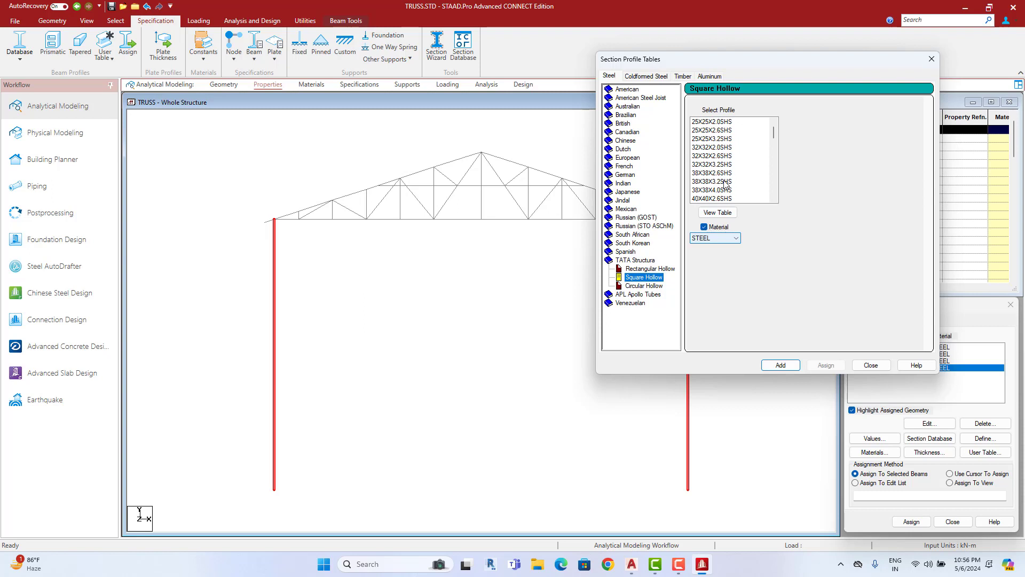
click(713, 156)
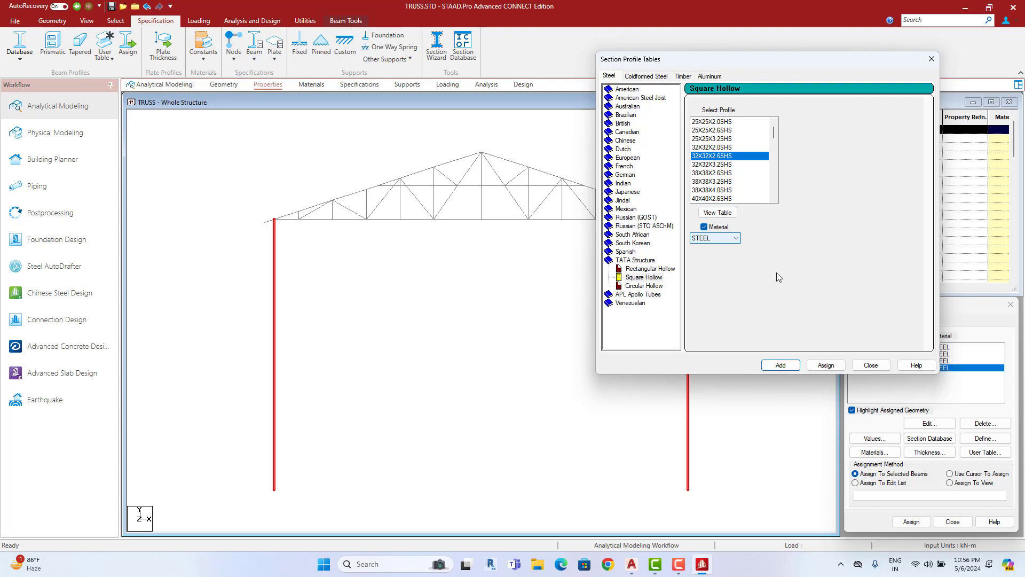
click(781, 365)
click(871, 365)
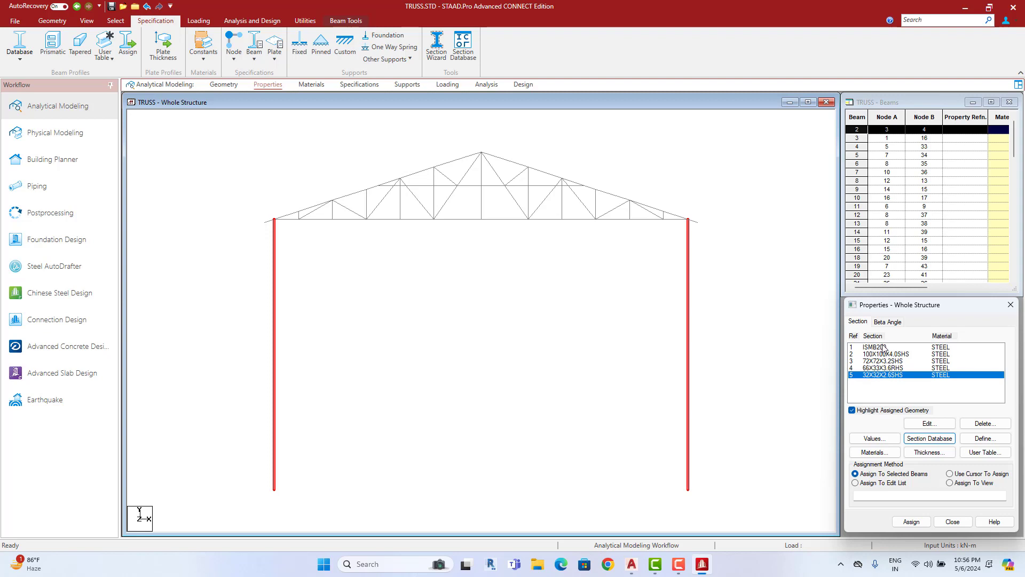
Step: Assign ISMB200 (R1) to both window-selected vertical columns
click(882, 347)
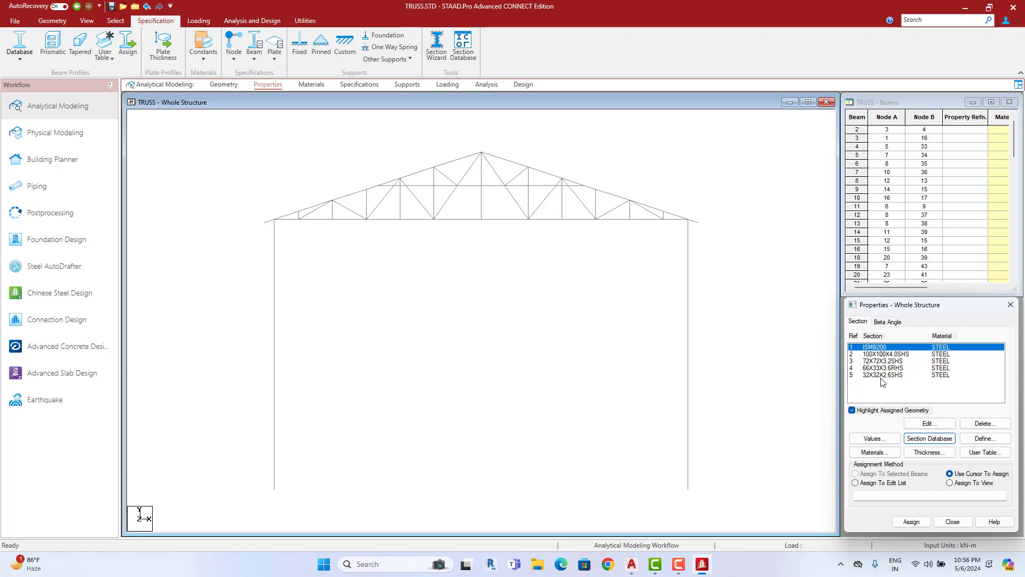
drag(739, 282, 197, 447)
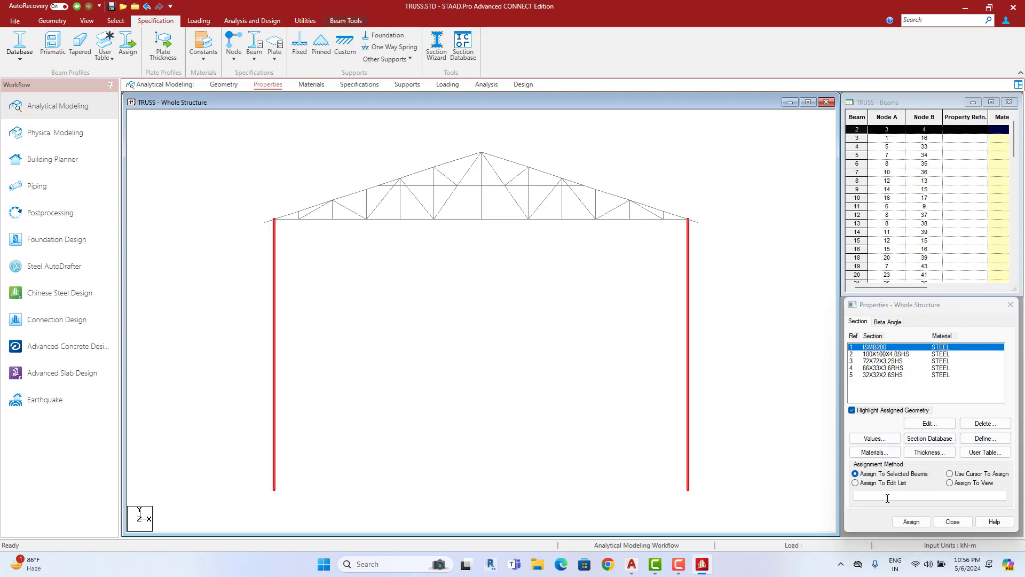
click(908, 522)
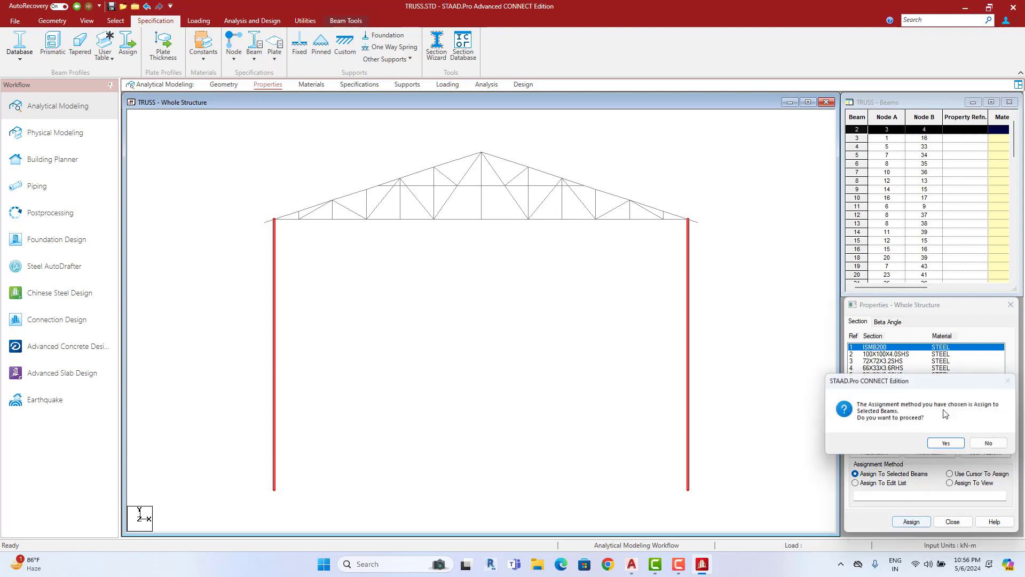
click(945, 442)
click(895, 353)
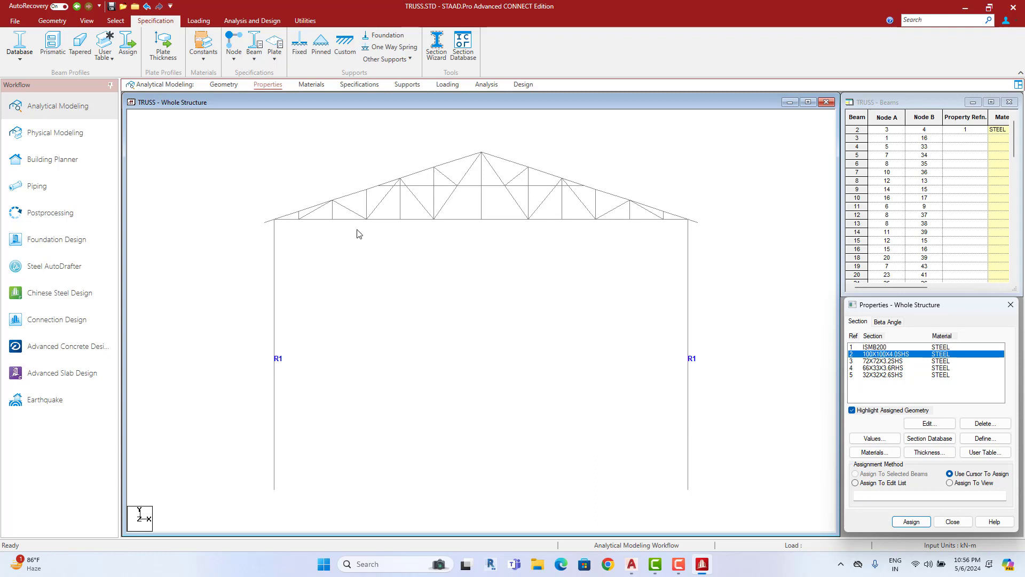
Step: Select every bottom chord member of the truss from left to right
click(291, 225)
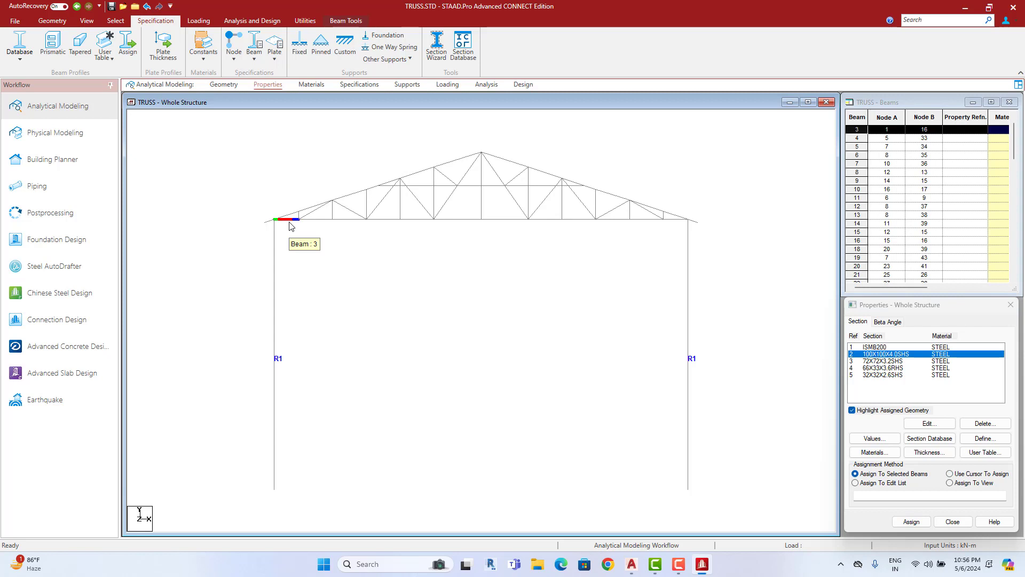
ctrl+click(323, 221)
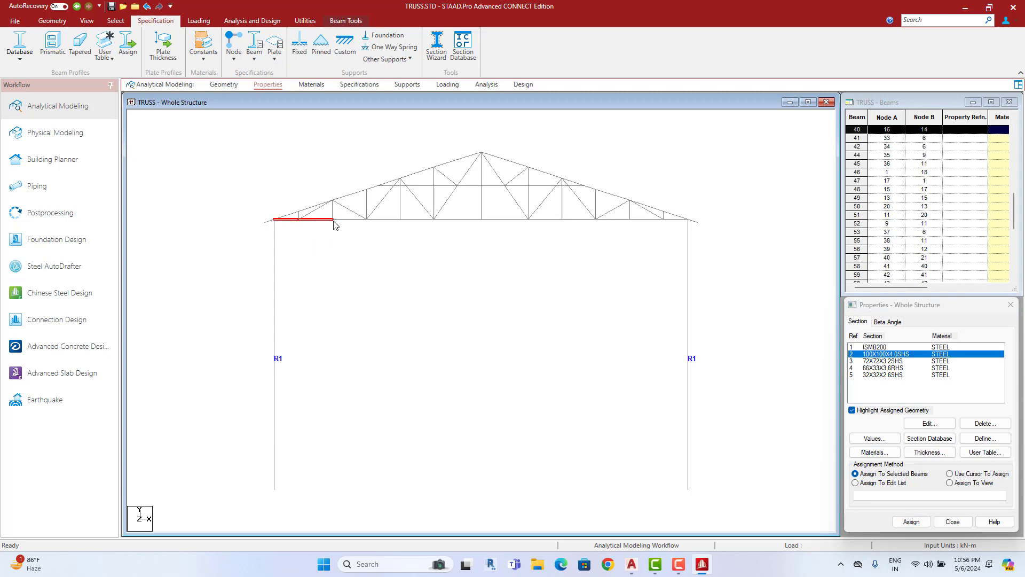
ctrl+click(389, 221)
click(454, 221)
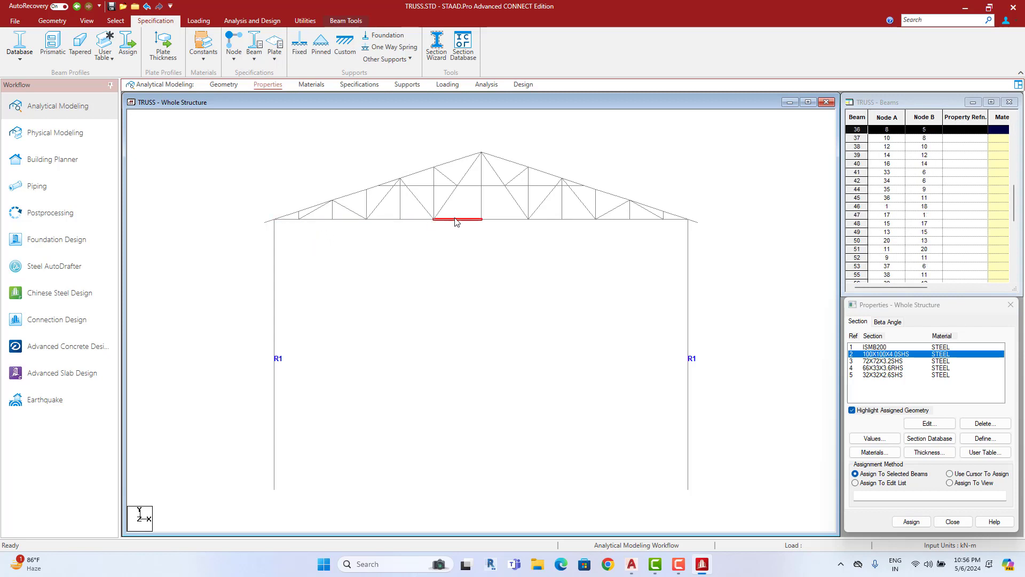
ctrl+click(289, 223)
ctrl+click(348, 221)
ctrl+click(387, 221)
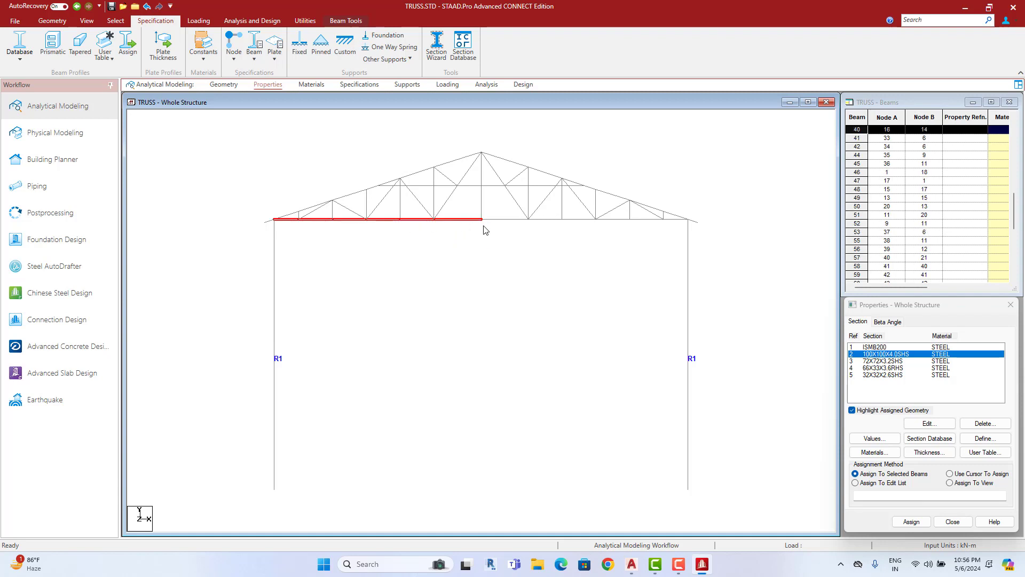
ctrl+click(556, 228)
ctrl+click(614, 227)
ctrl+click(649, 225)
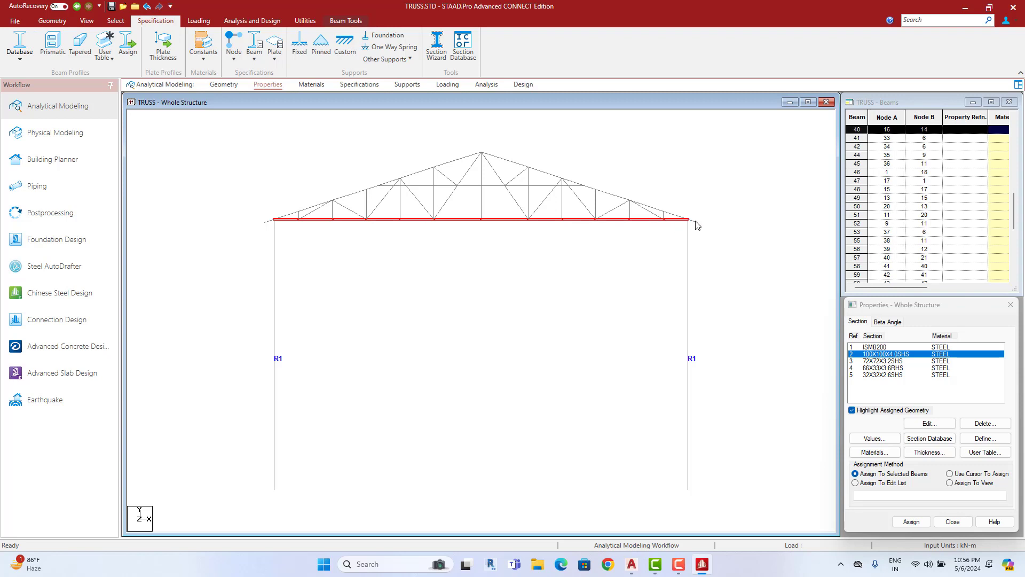
ctrl+click(696, 222)
Step: Add the whole top chord and assign 100X100X4.0SHS (R2) to all chords
ctrl+click(646, 207)
ctrl+click(614, 198)
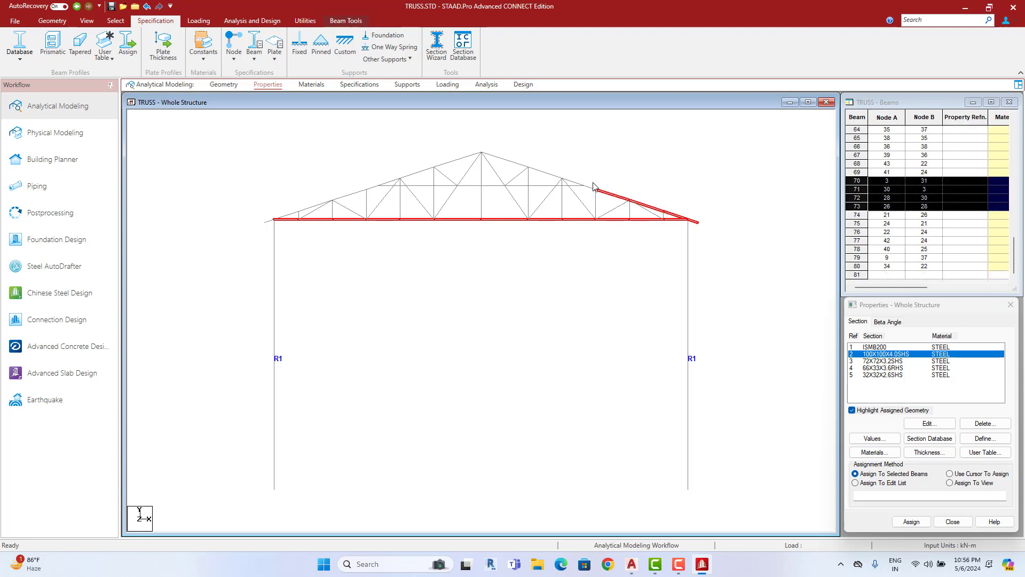
ctrl+click(578, 184)
ctrl+click(550, 174)
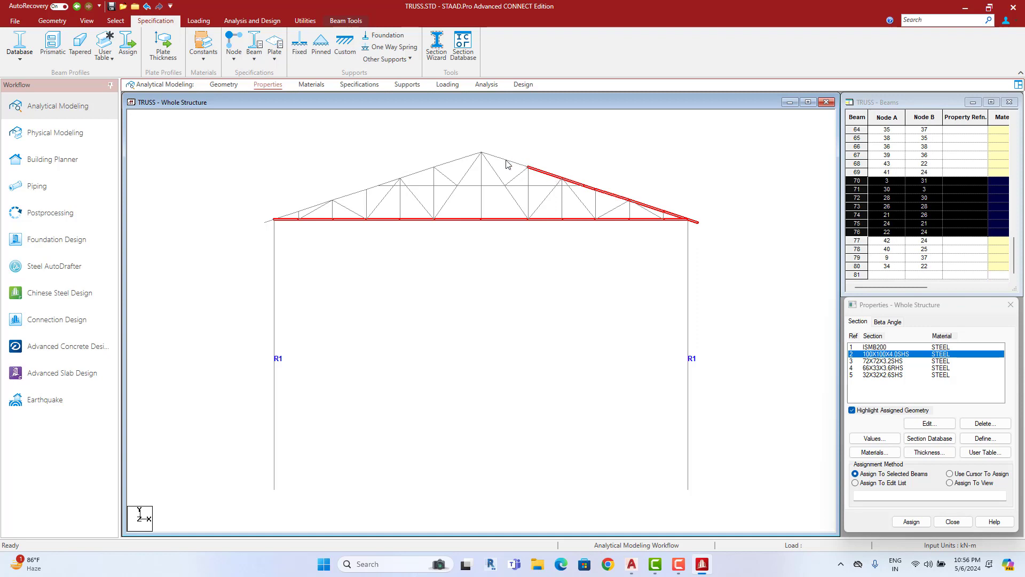
ctrl+click(506, 161)
ctrl+click(455, 161)
ctrl+click(417, 173)
ctrl+click(388, 182)
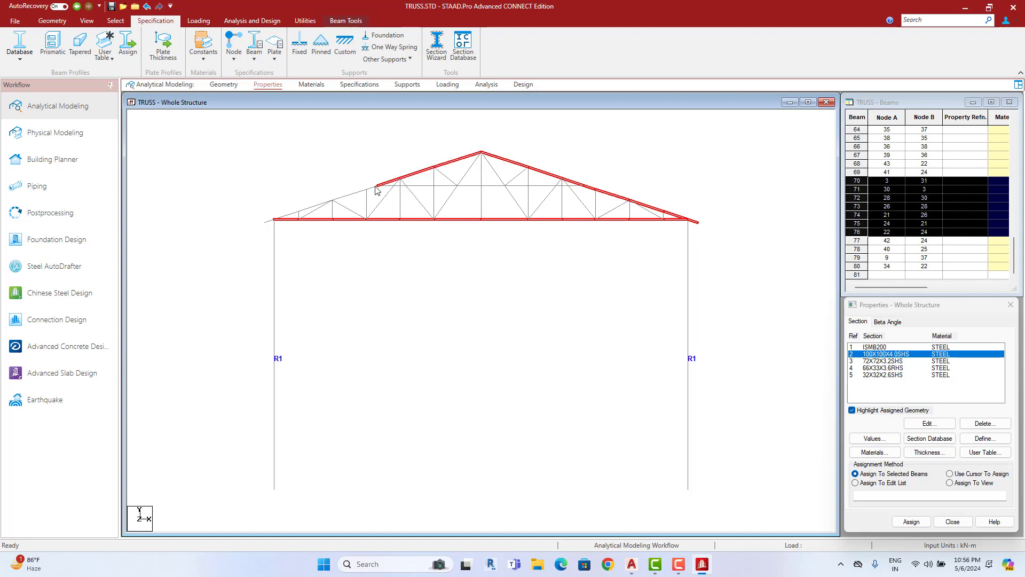
ctrl+click(350, 195)
ctrl+click(312, 207)
ctrl+click(285, 217)
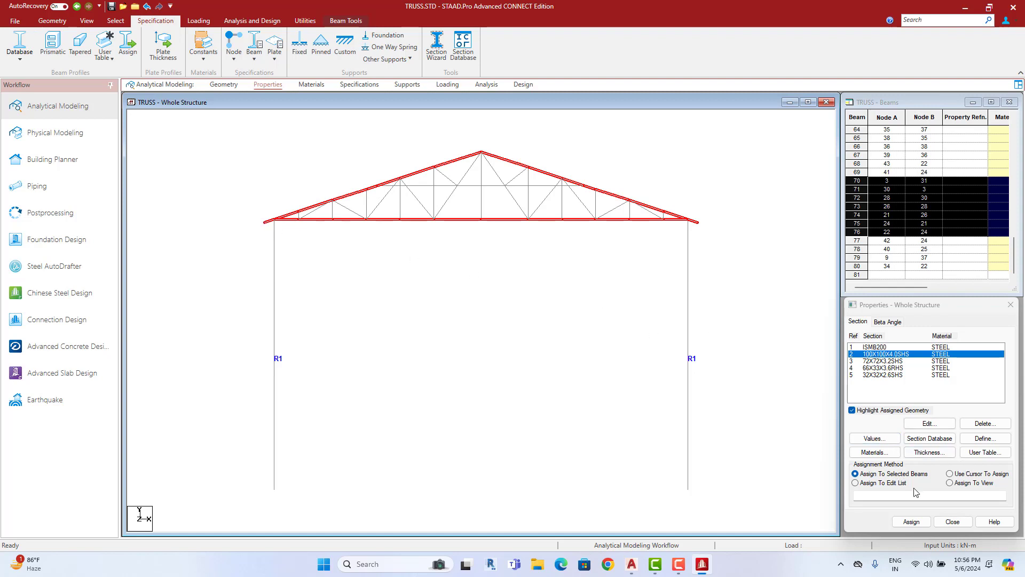
click(912, 522)
click(949, 447)
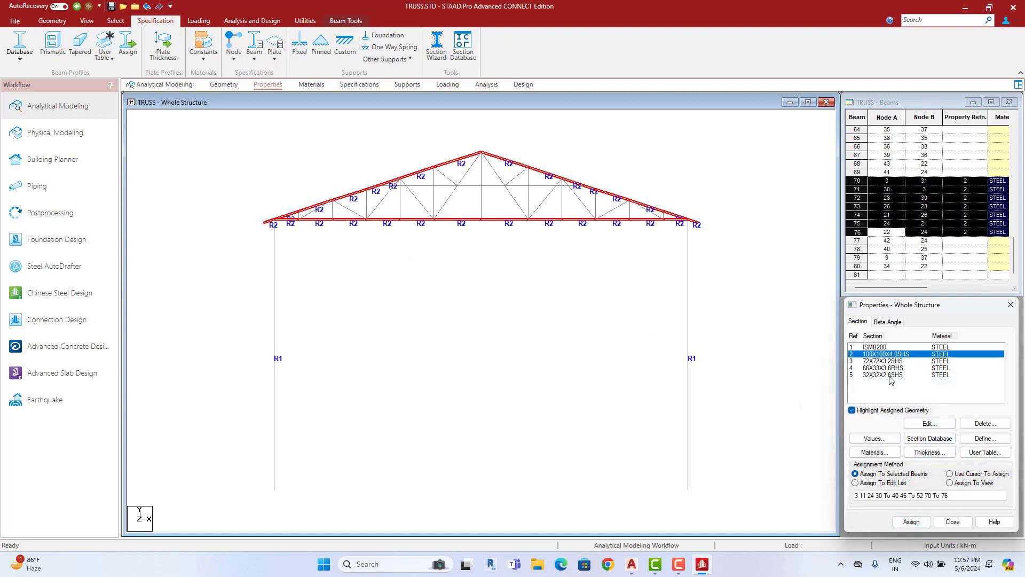
click(883, 361)
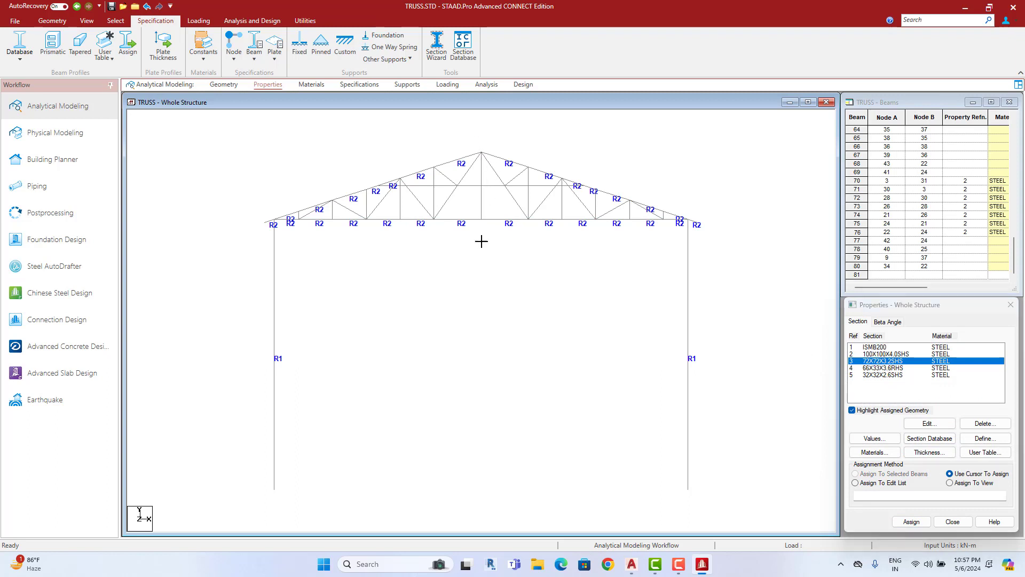
Step: Assign 72X72X3.2SHS (R3) to the central apex vertical member
click(481, 198)
click(912, 522)
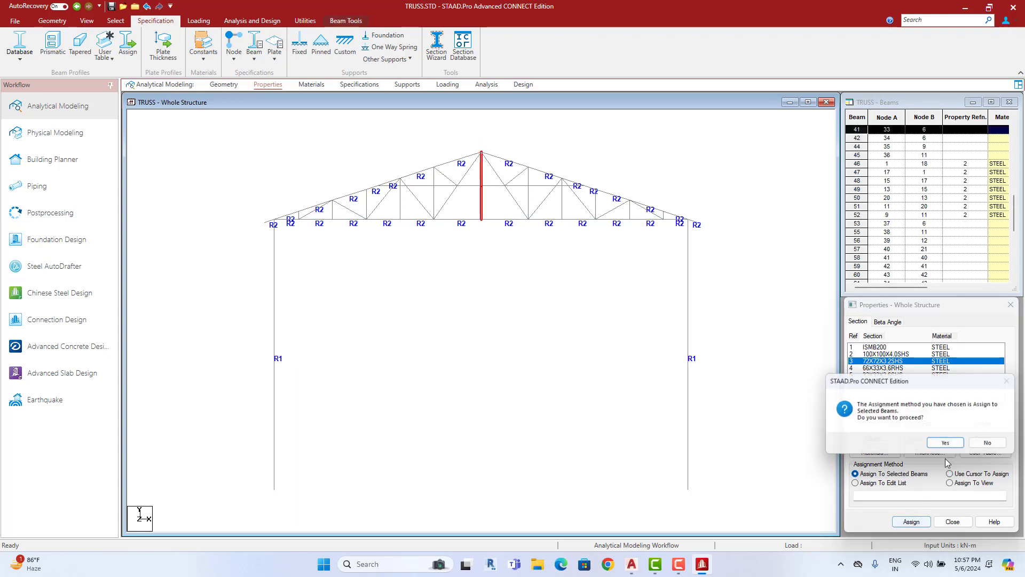
click(945, 443)
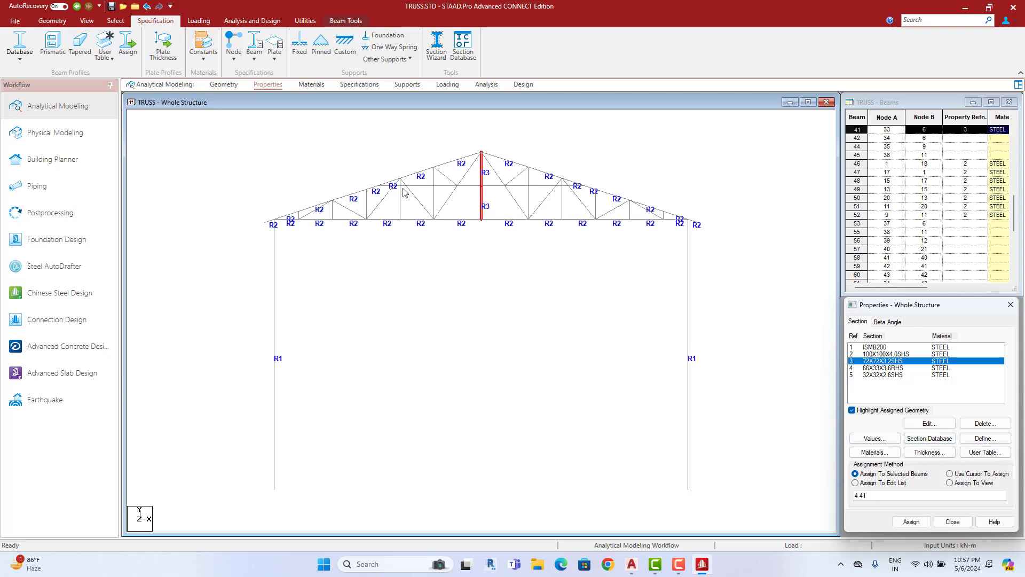
Step: Select only the collar tie and assign it section 3 (72X72X3.2SHS)
click(369, 183)
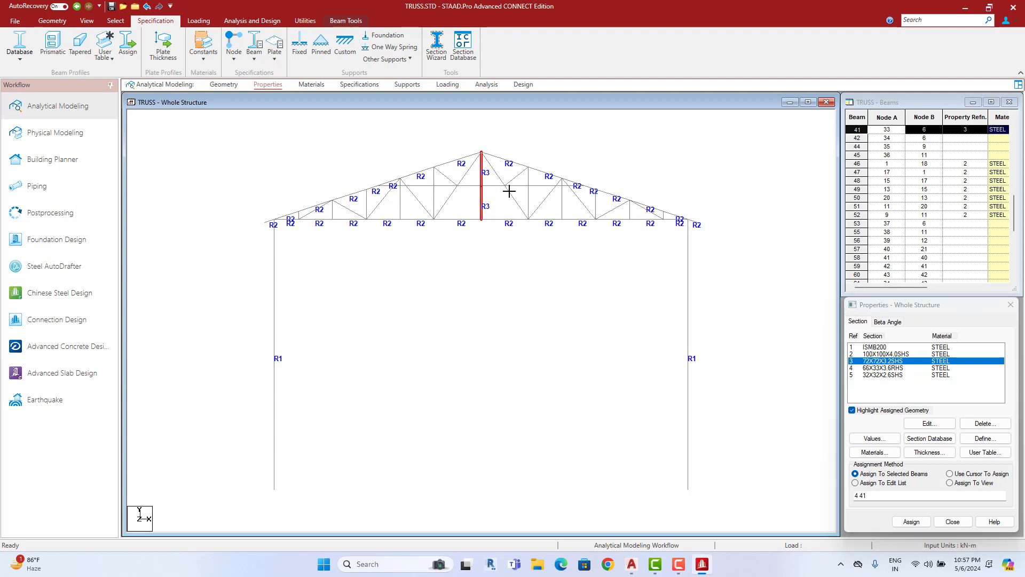
drag(588, 190, 344, 179)
scroll(398, 221, up, 2)
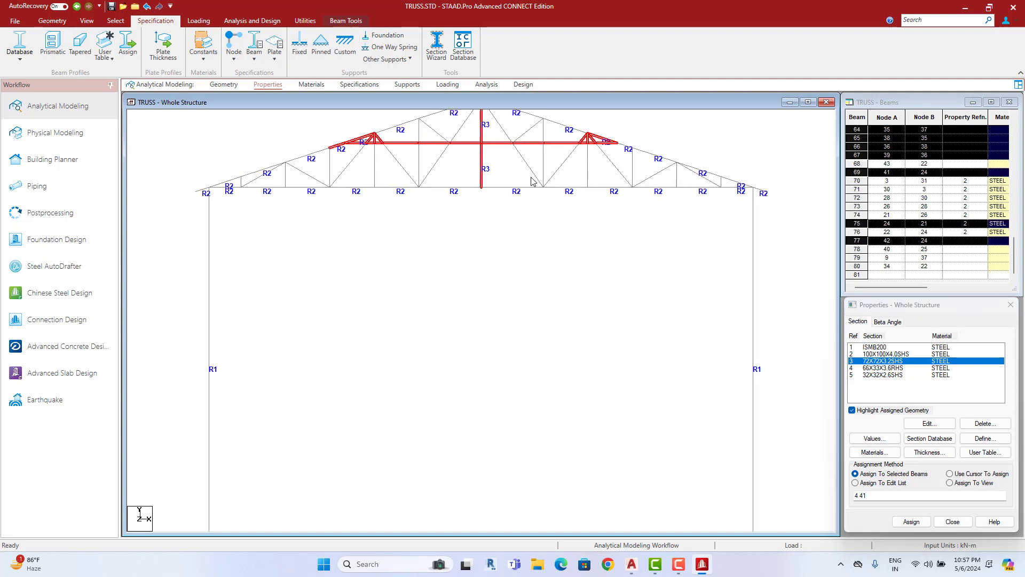
scroll(317, 341, up, 2)
ctrl+click(317, 340)
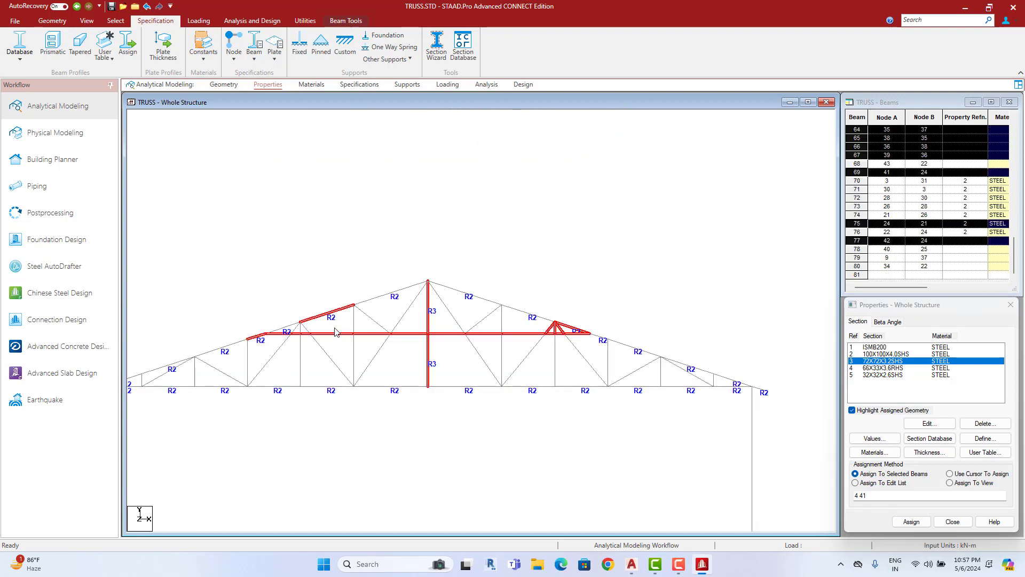
ctrl+click(257, 341)
ctrl+click(565, 330)
scroll(520, 293, down, 3)
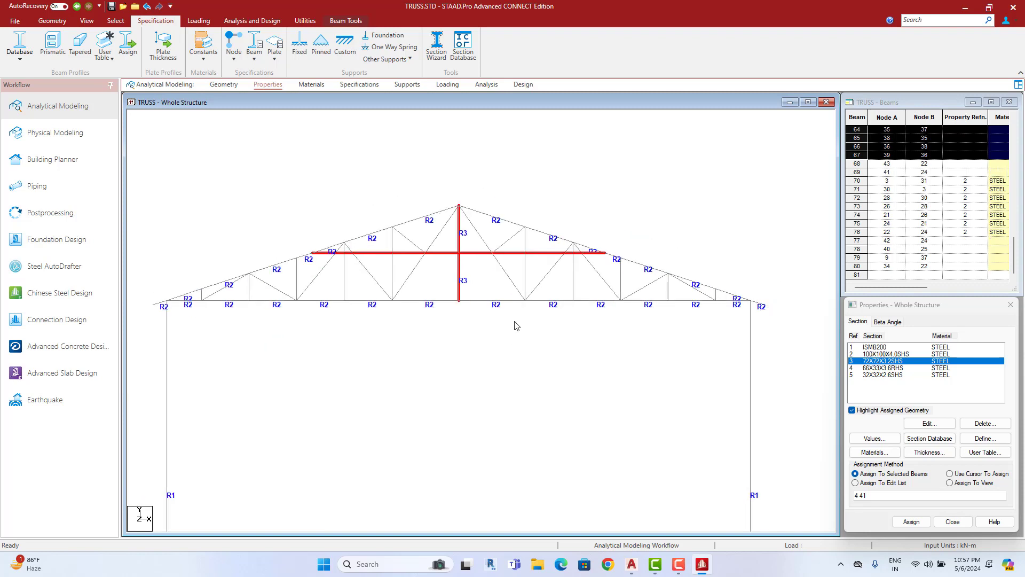
click(906, 526)
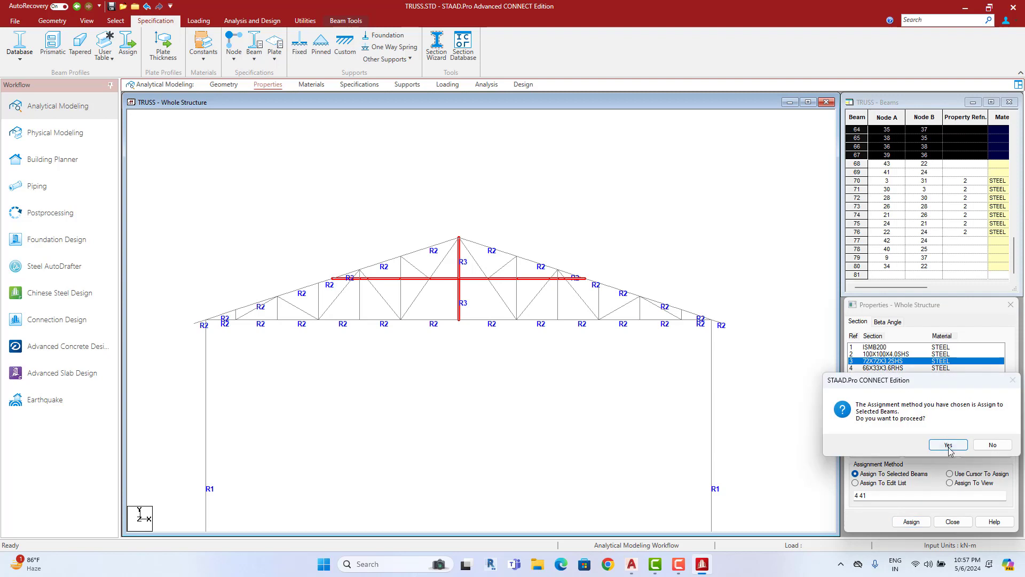
click(950, 447)
Step: Assign the 66X33X3.6RHS section to both apex diagonals
click(884, 368)
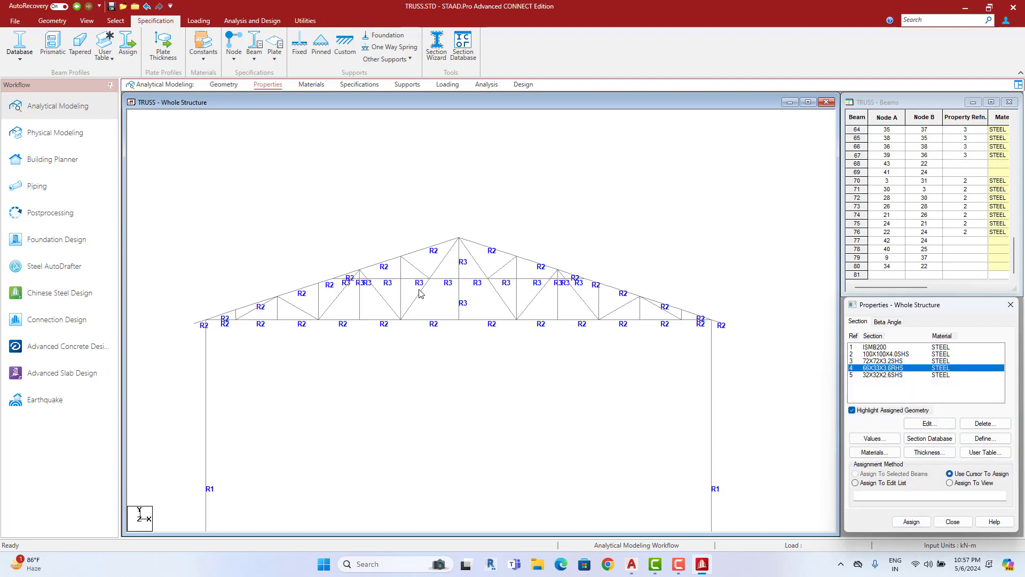
click(443, 259)
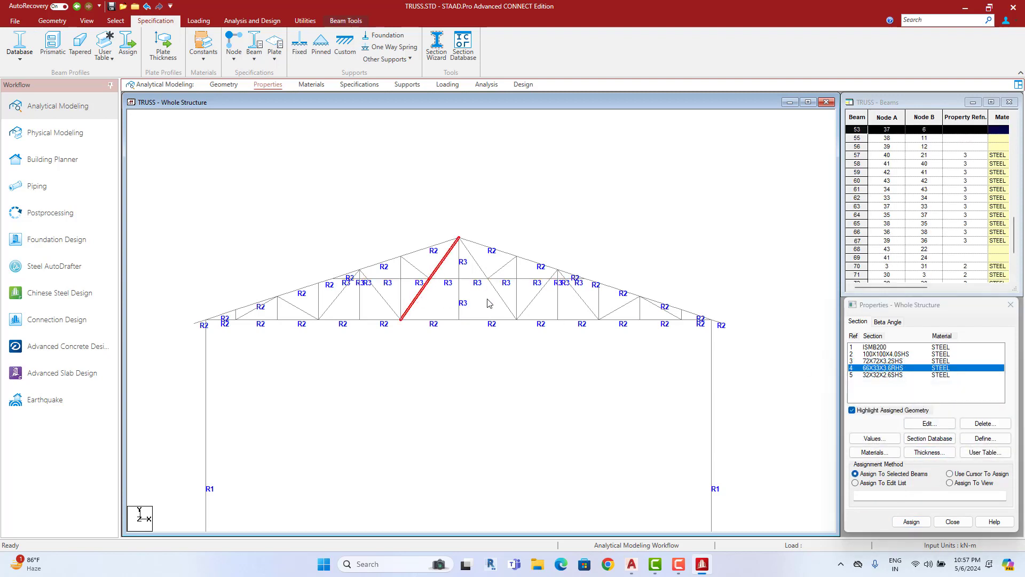
click(499, 296)
click(482, 269)
click(911, 522)
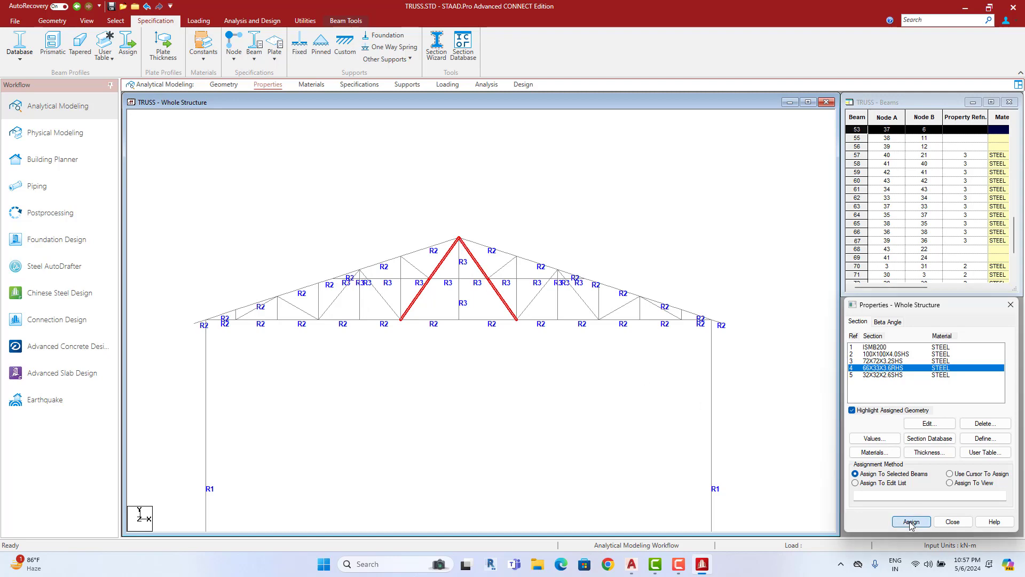
click(940, 448)
Step: Pick the 32X32X2.6SHS section in the section list
click(883, 375)
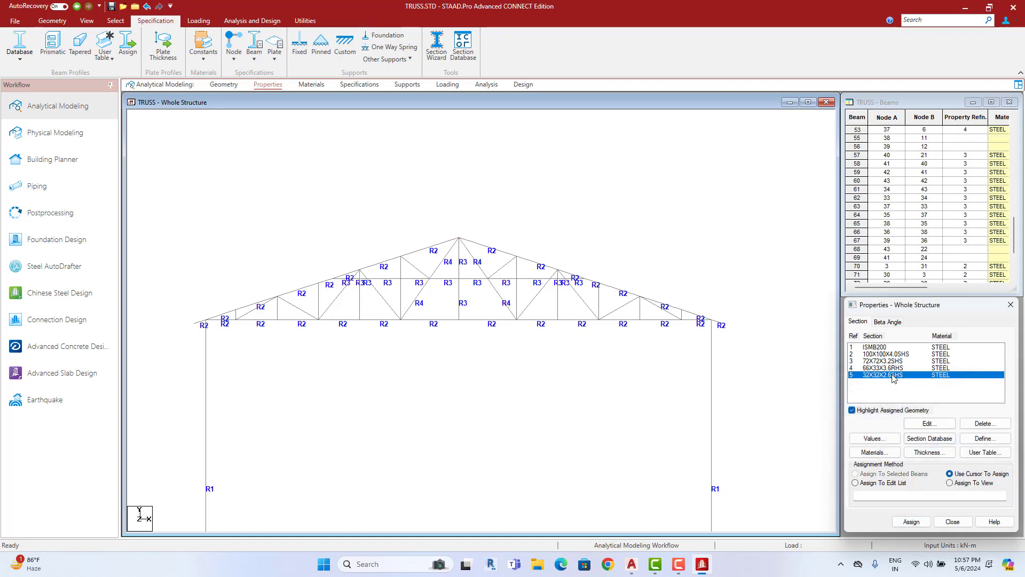
scroll(660, 364, down, 2)
scroll(660, 364, down, 2)
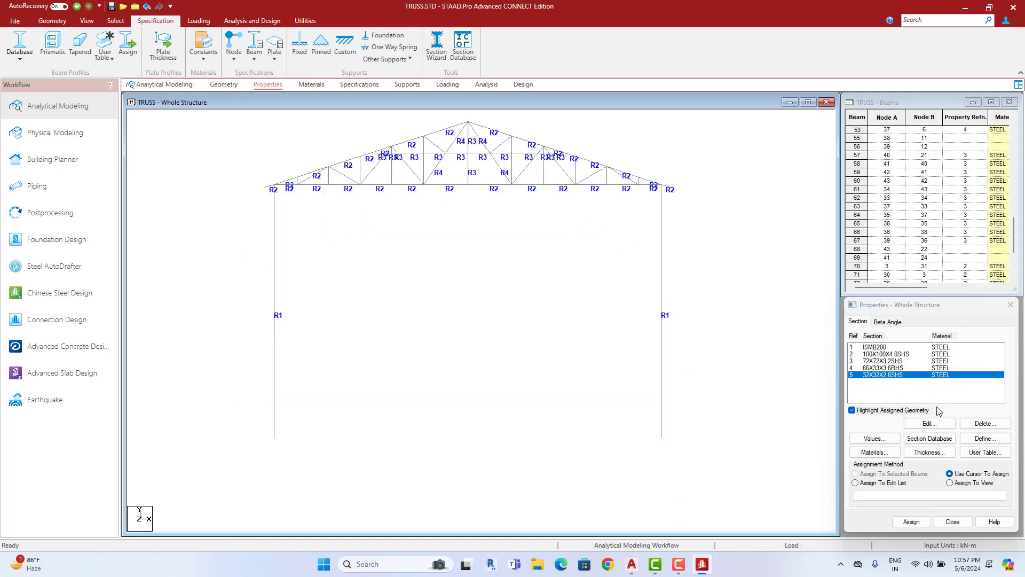
scroll(604, 391, up, 1)
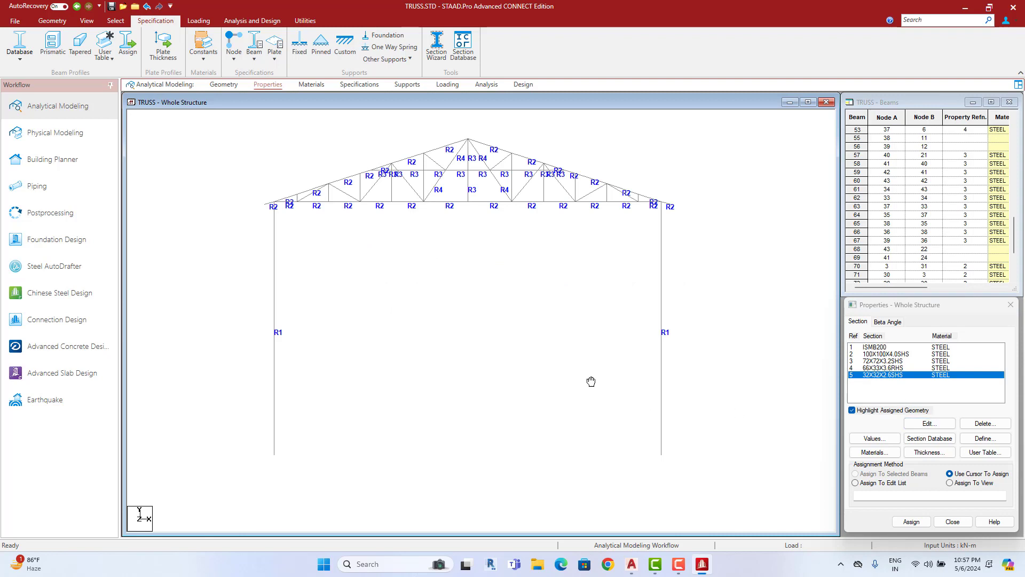
scroll(591, 382, up, 1)
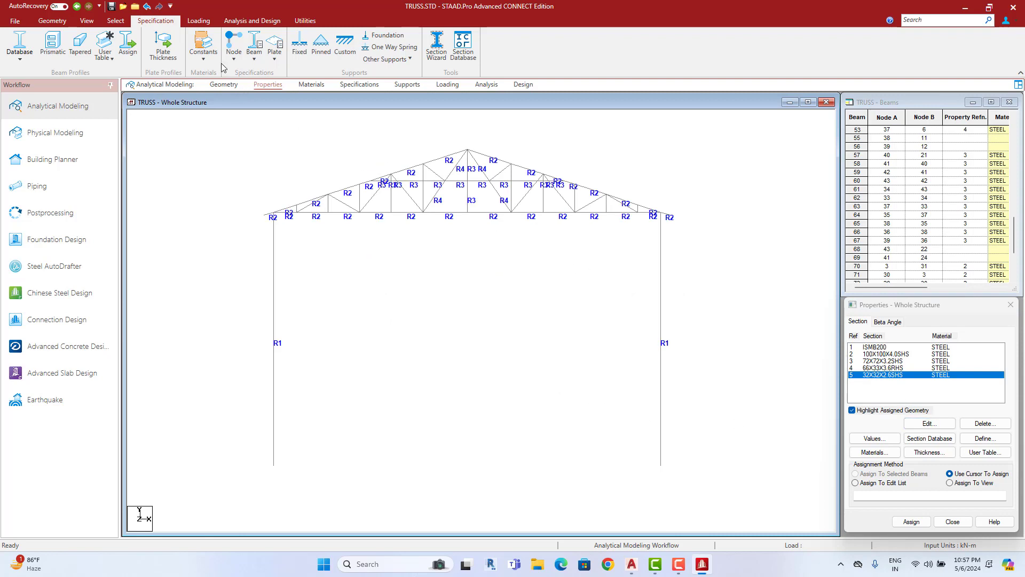
Step: Select all beams missing a property and assign them section 5 (32X32X2.6SHS)
click(110, 24)
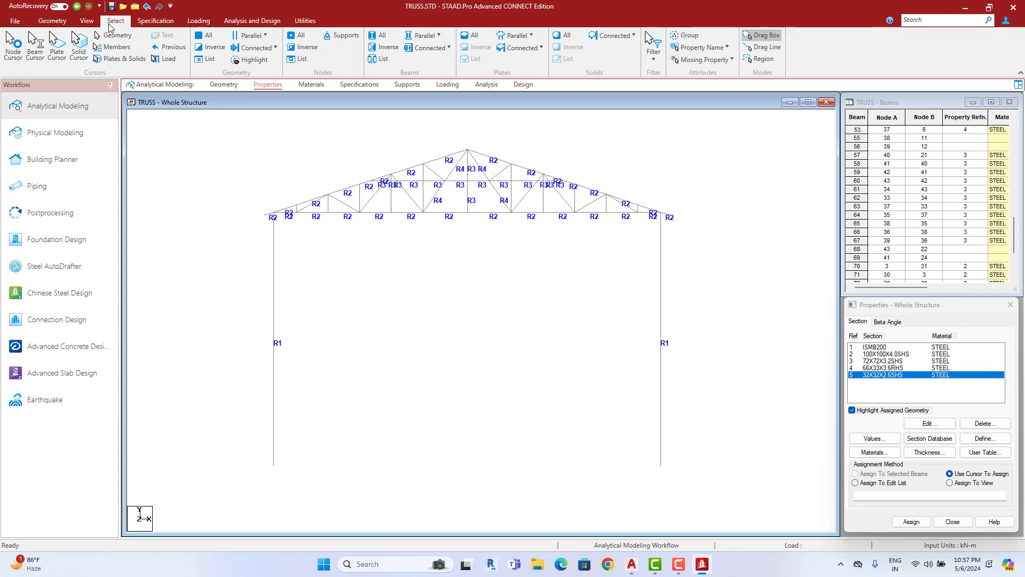
click(700, 60)
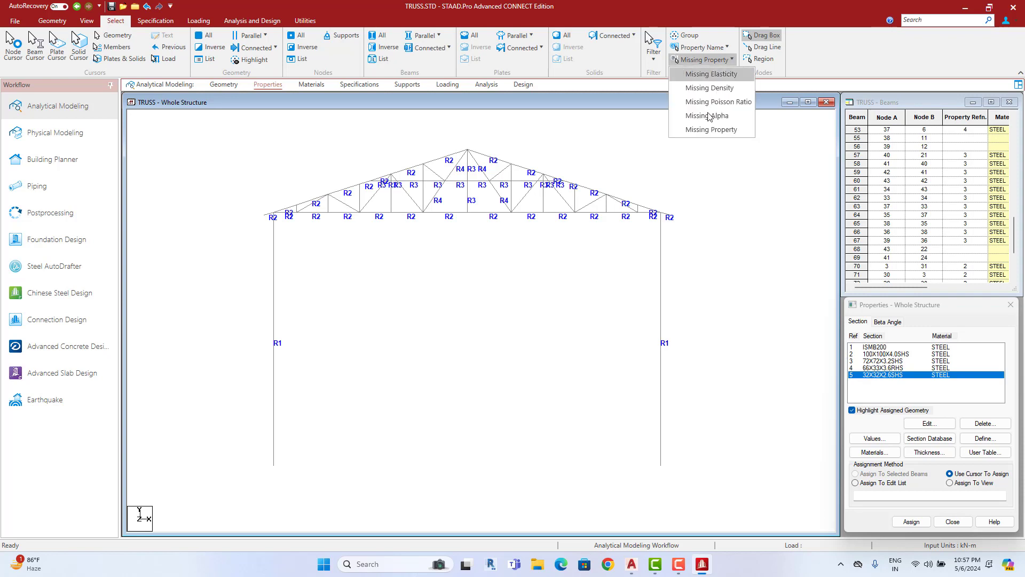
click(711, 130)
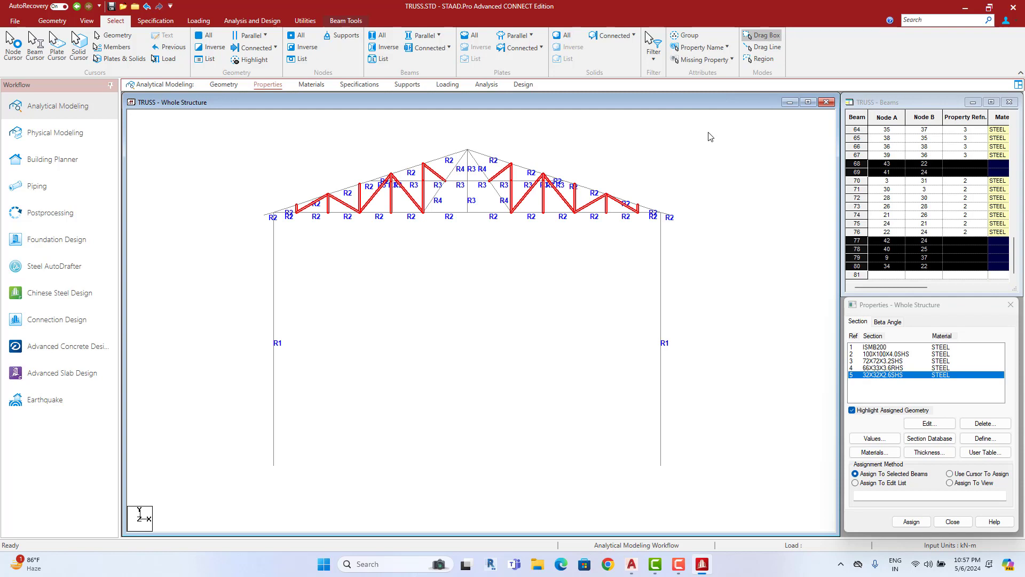
click(912, 522)
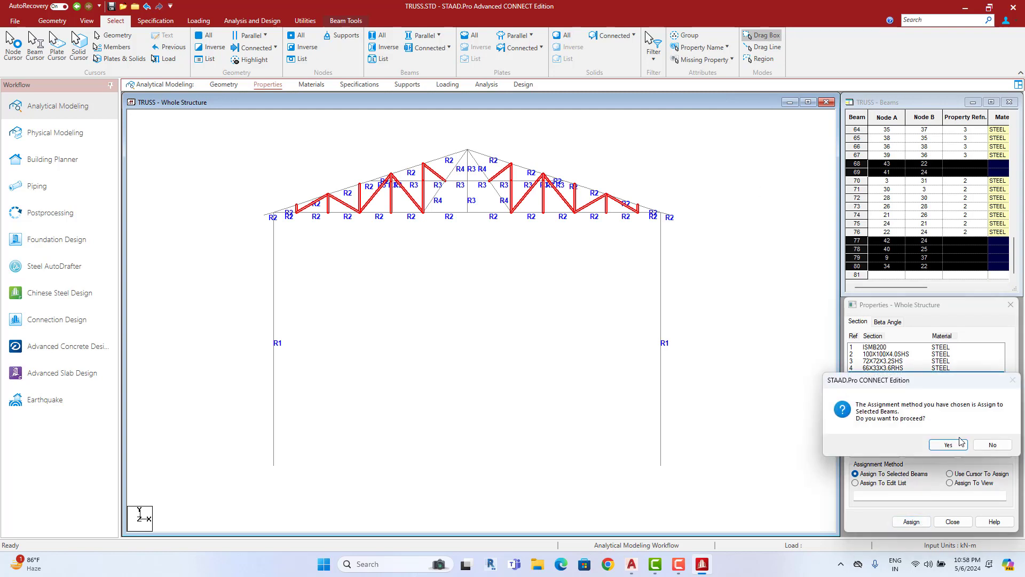
click(961, 443)
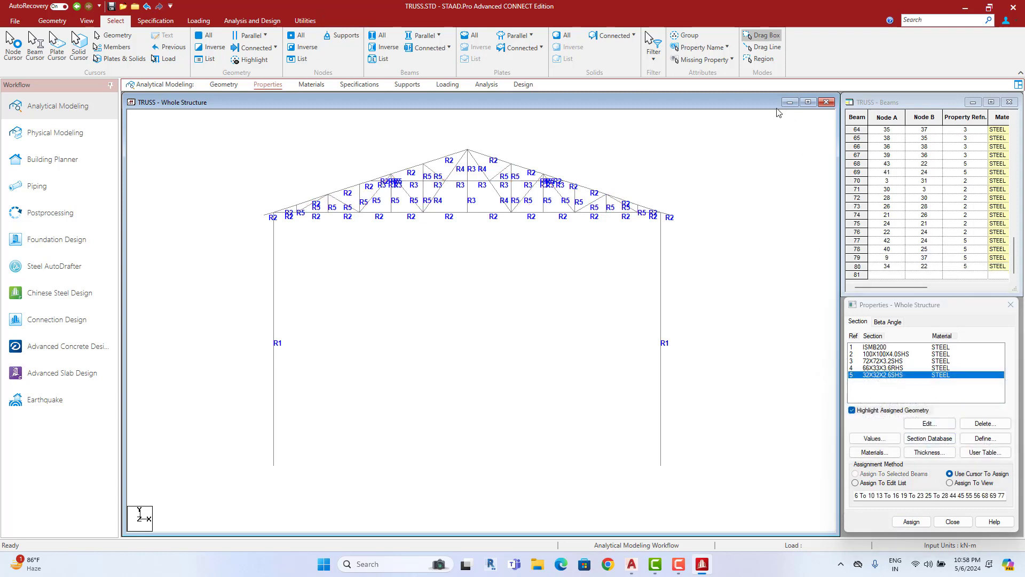
Step: Rerun the Missing Property check to confirm no beam lacks a section
click(705, 59)
click(714, 134)
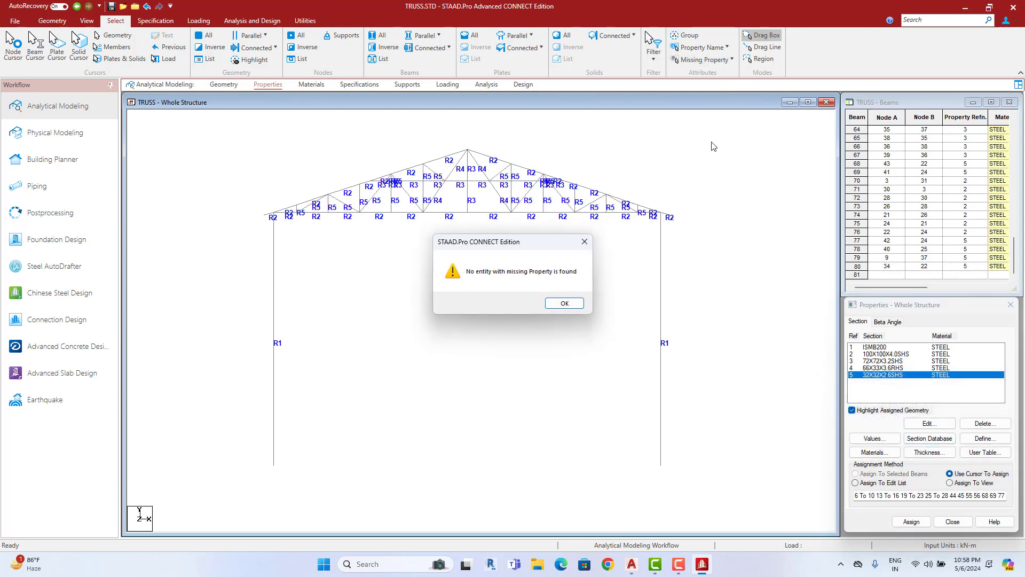
click(561, 305)
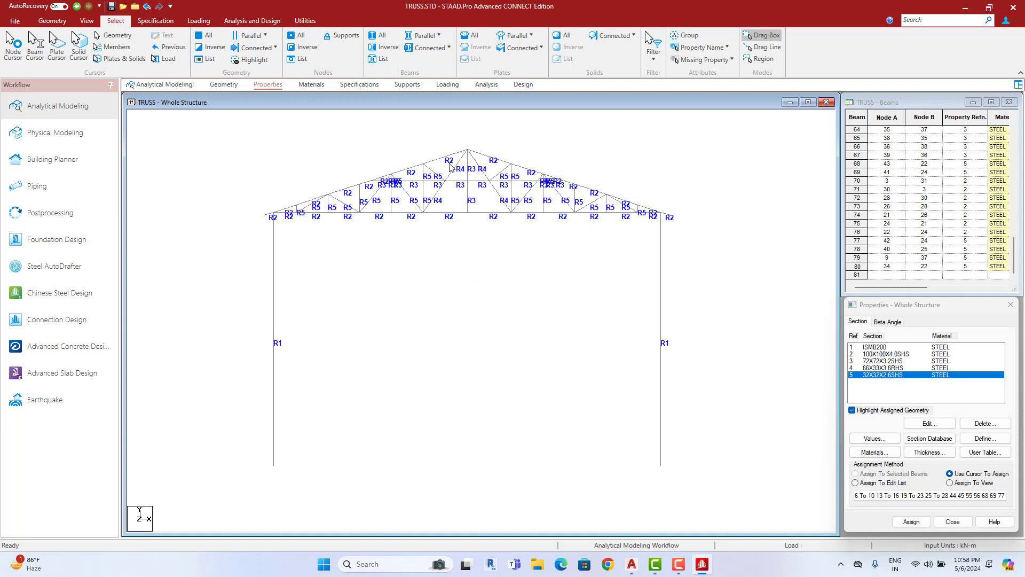
Step: Show the truss shed as a 3D rendering and rotate it with the arrow keys
right_click(425, 277)
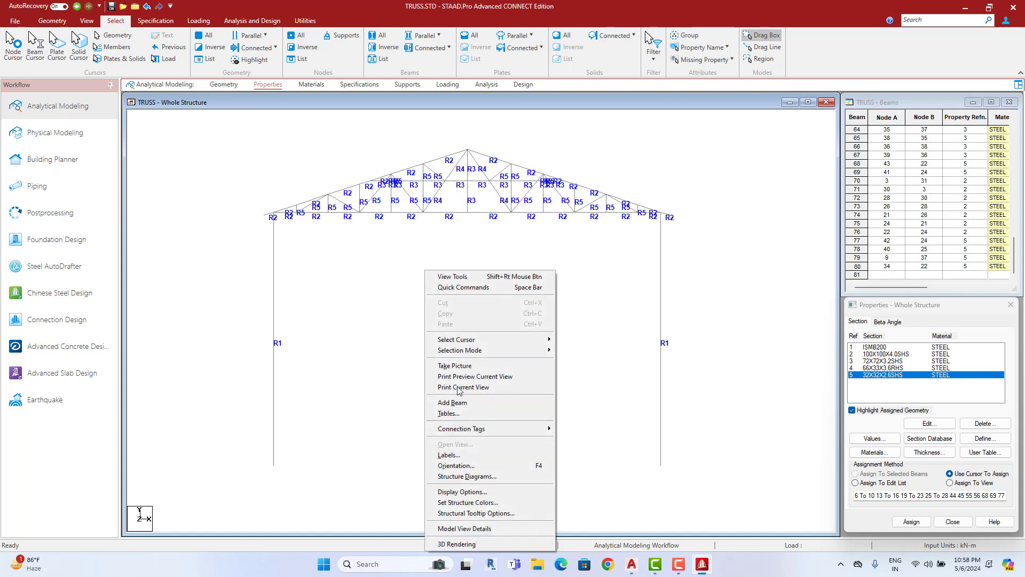
click(513, 544)
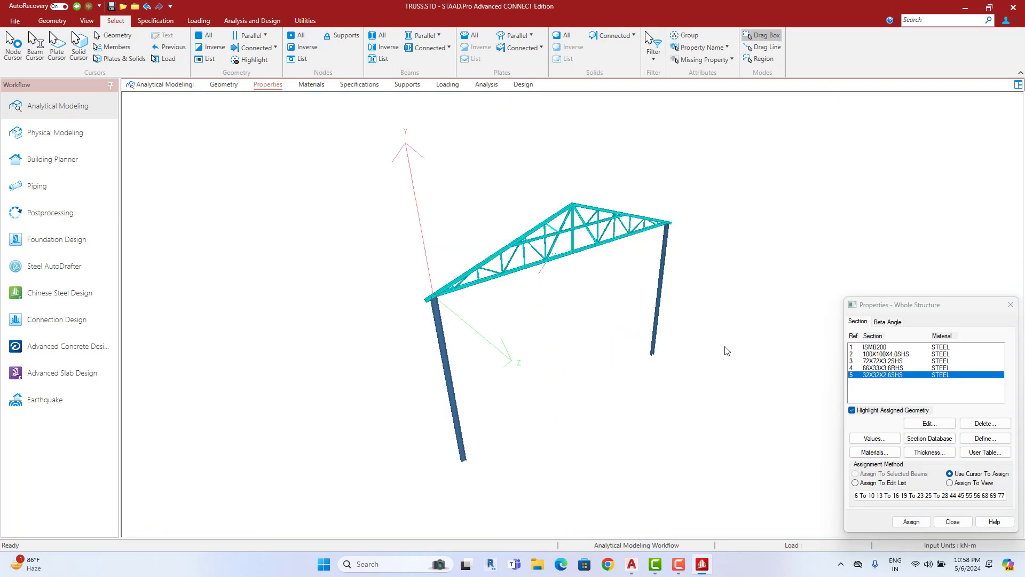
key(Left)
key(Left)
key(Left)
key(Left)
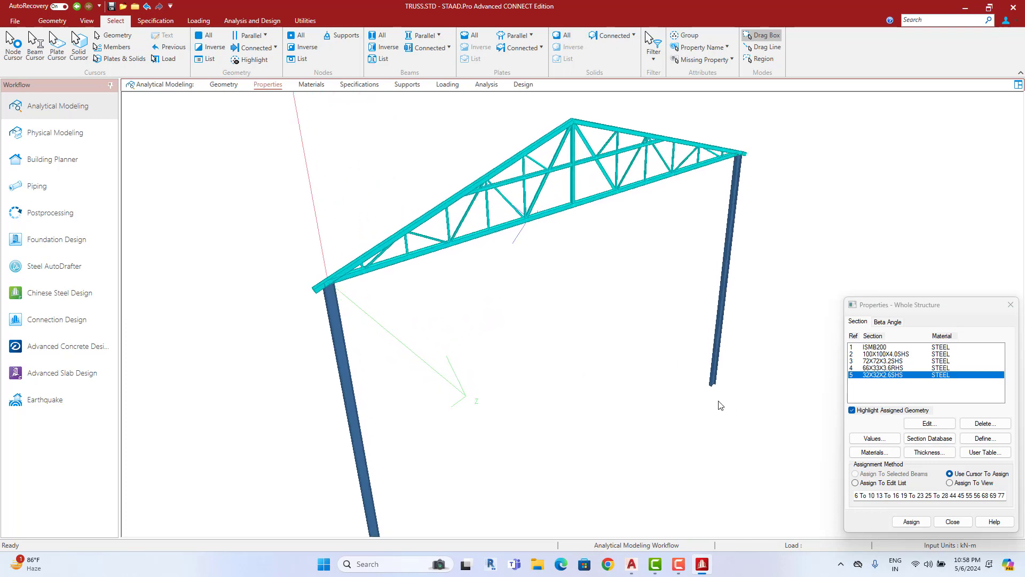
key(Left)
key(Left)
key(Left)
key(Left)
key(Left)
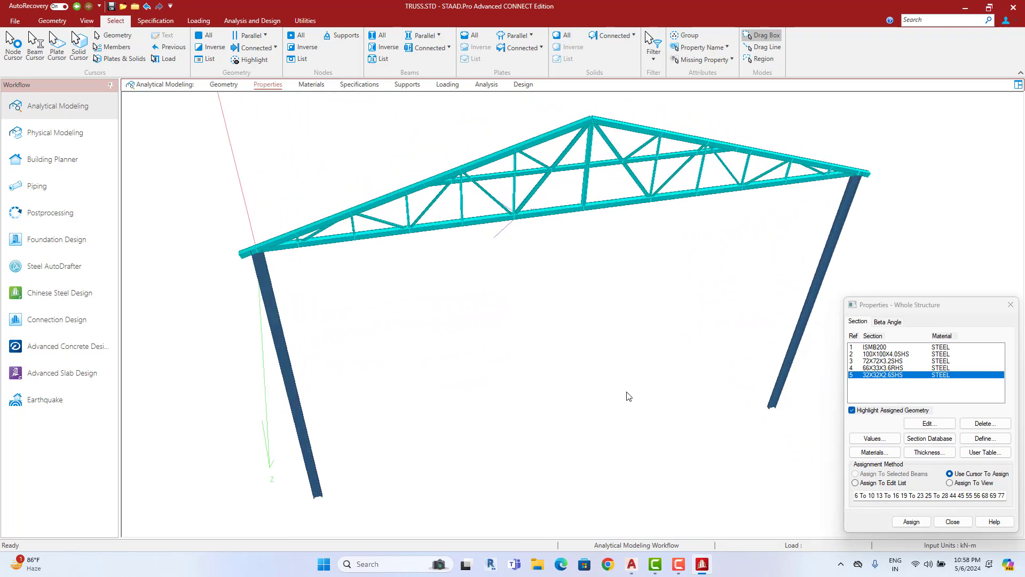
key(Down)
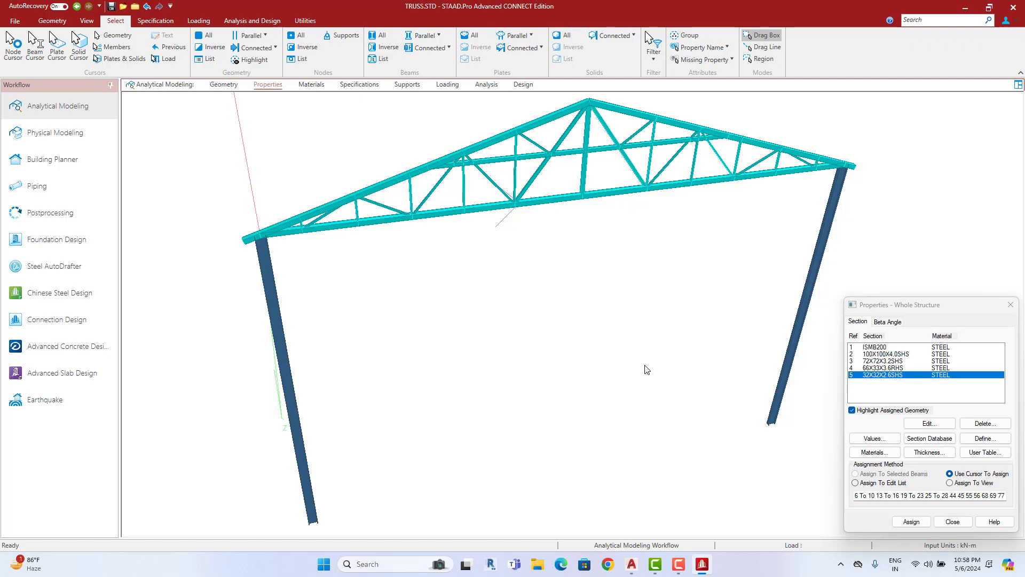
key(Down)
key(Down)
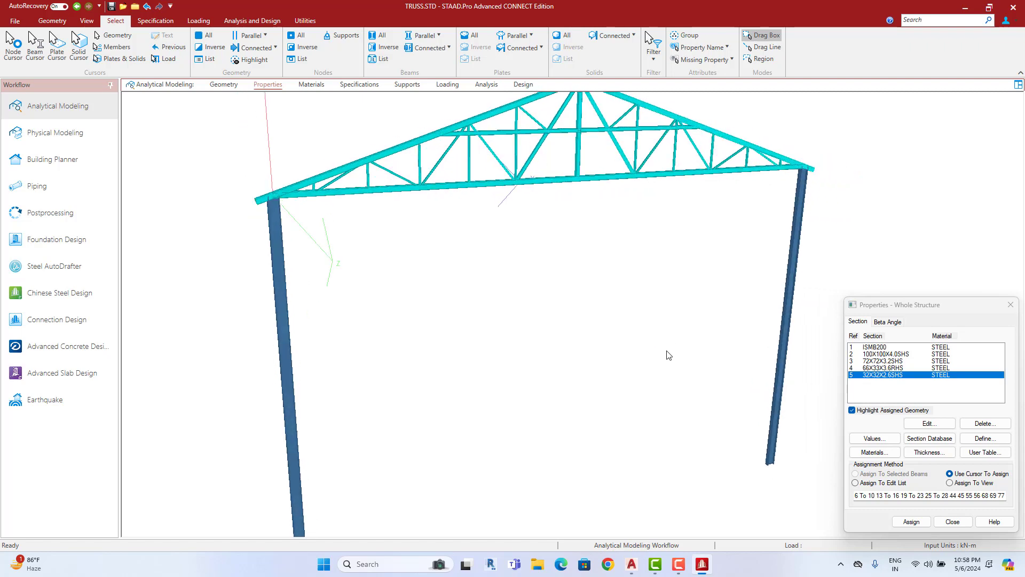
key(Up)
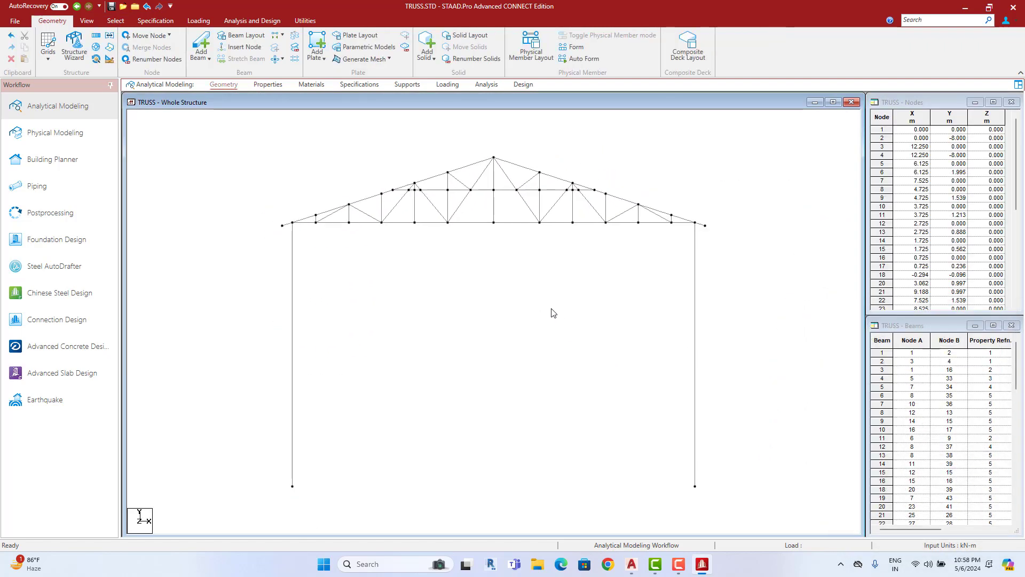
scroll(536, 299, down, 2)
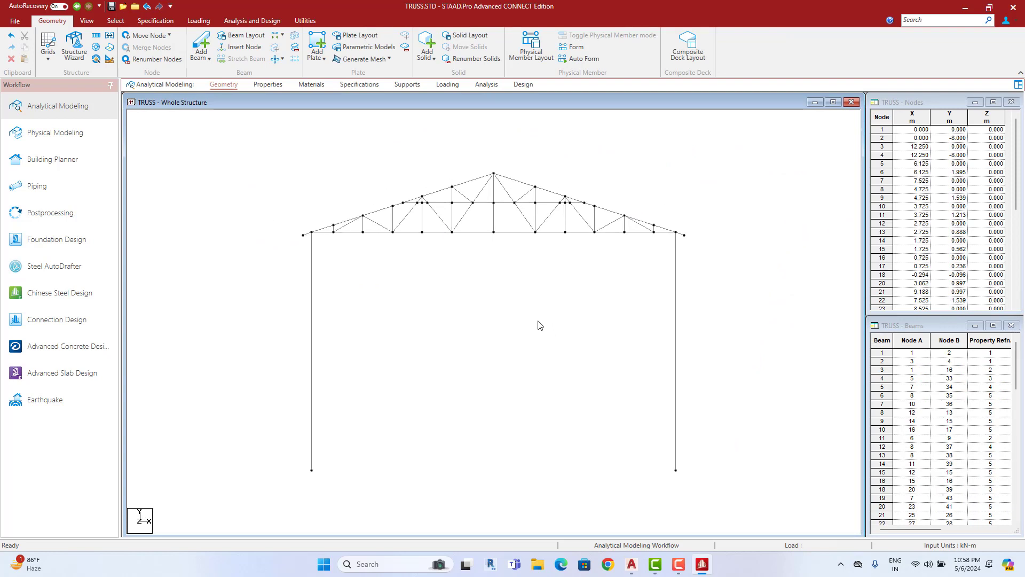
scroll(540, 322, down, 2)
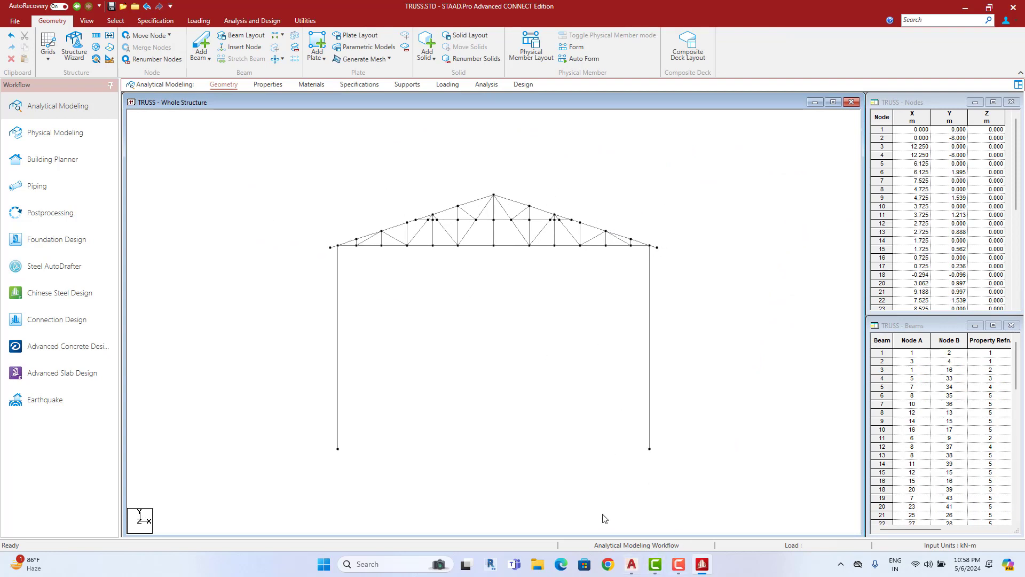
Step: Read the 5125 and 5000 mm bay widths on the AutoCAD plan, then return to STAAD.Pro
click(631, 563)
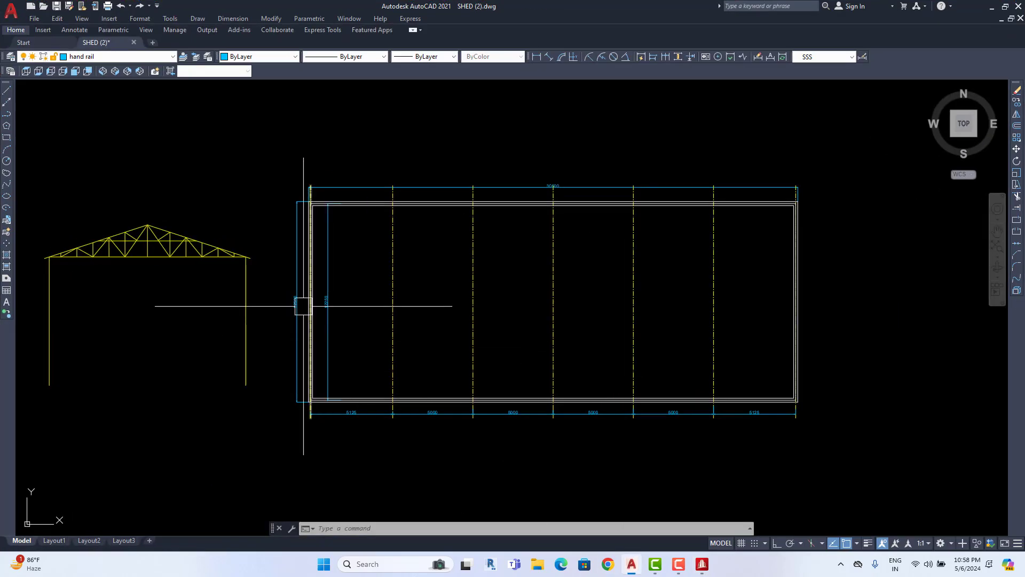
scroll(358, 266, up, 1)
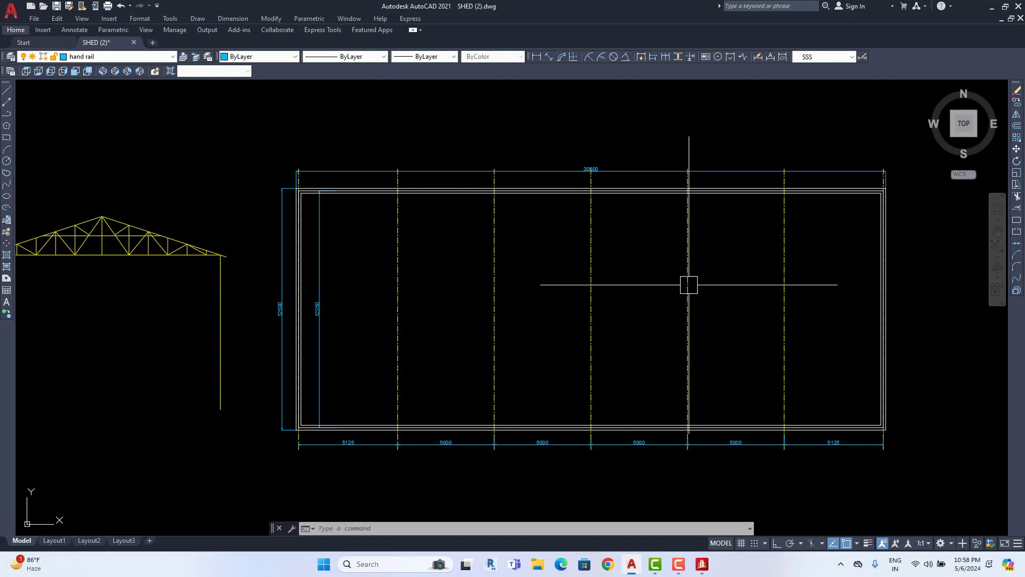
scroll(606, 415, up, 1)
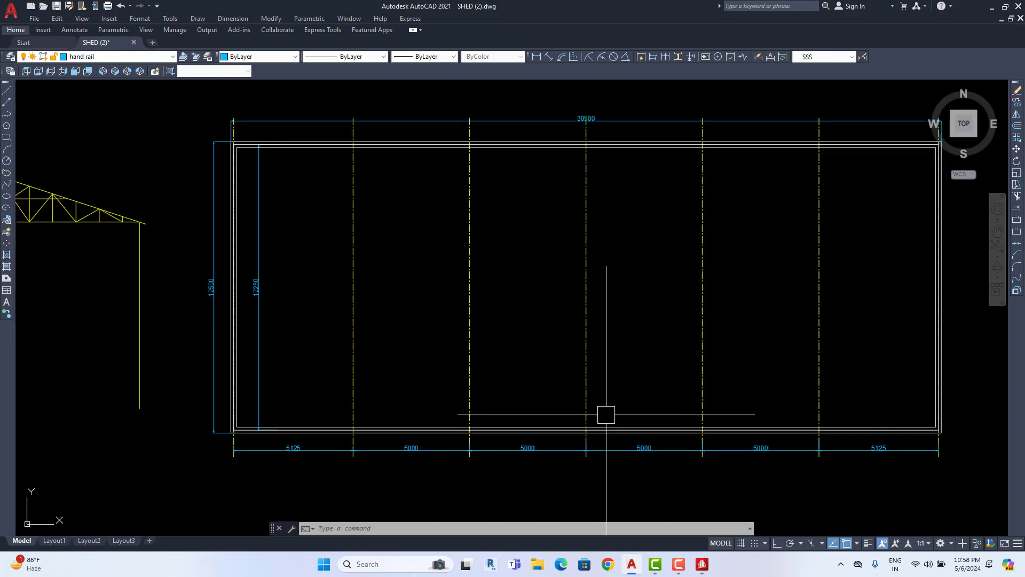
scroll(351, 438, up, 1)
middle_drag(268, 462, 144, 459)
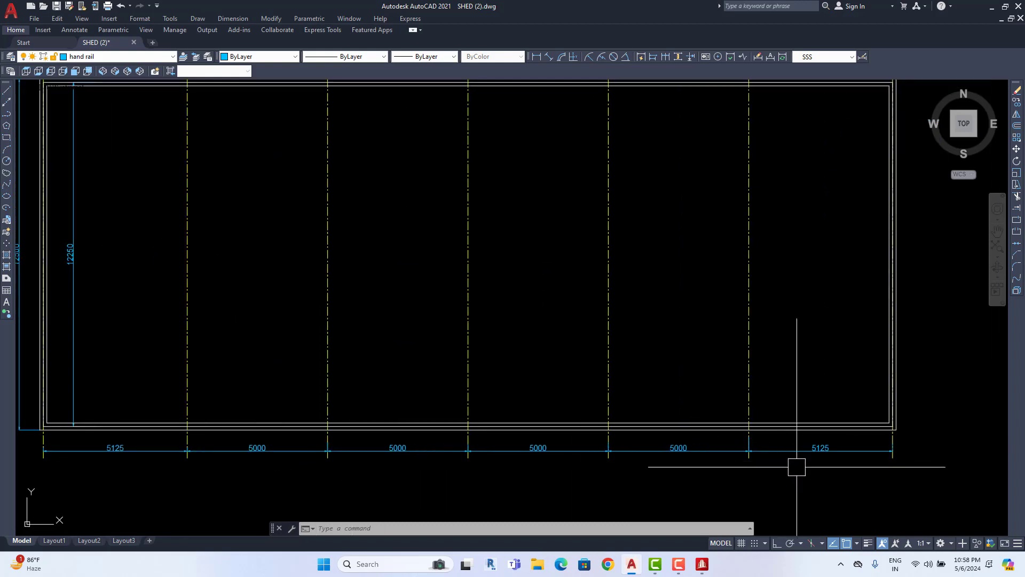
scroll(833, 460, up, 1)
scroll(822, 459, up, 1)
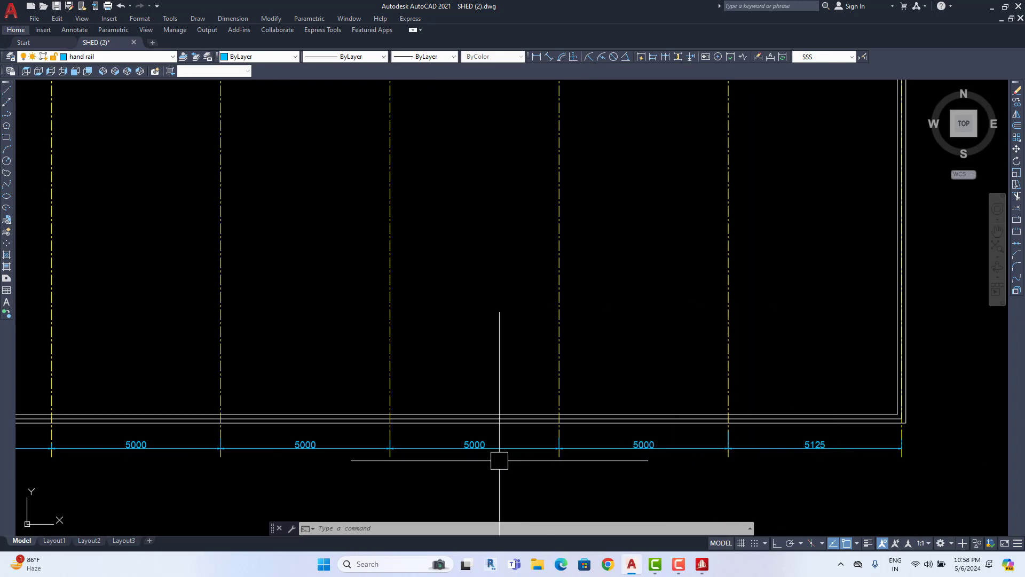
scroll(918, 411, down, 1)
click(990, 10)
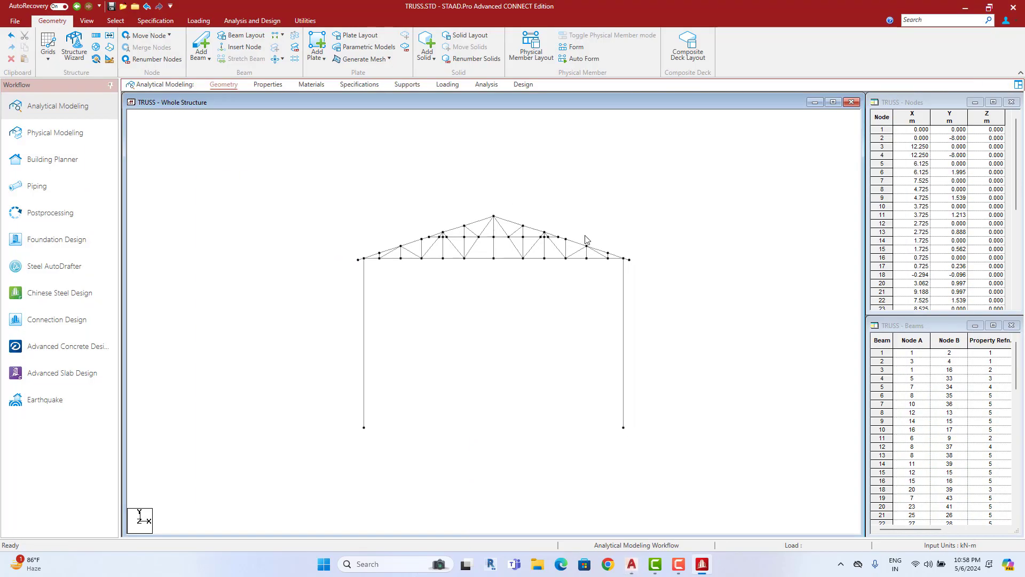
Step: Select the whole frame in isometric view and set a Translational Repeat along global Z
click(88, 21)
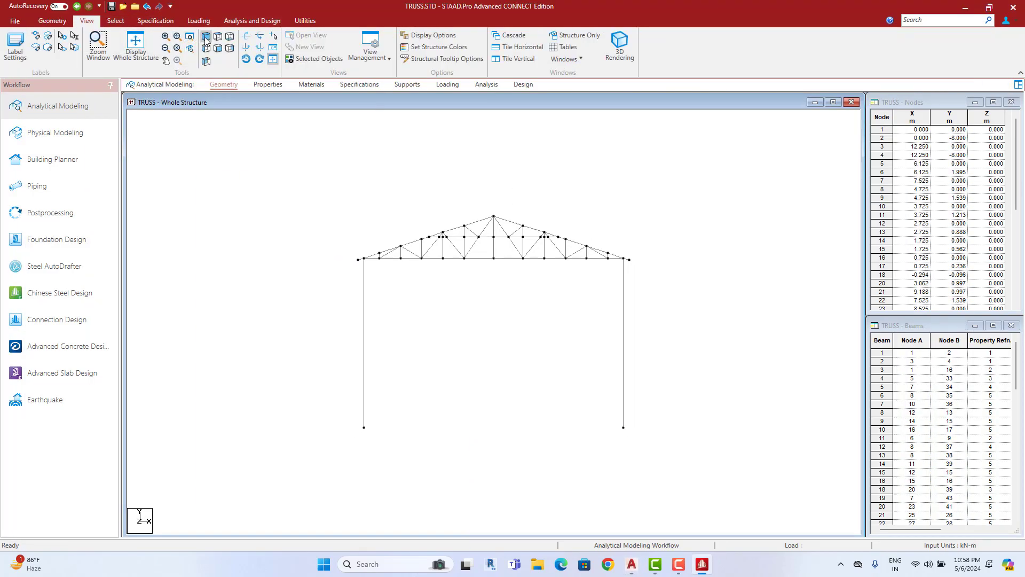
click(206, 36)
key(ctrl+a)
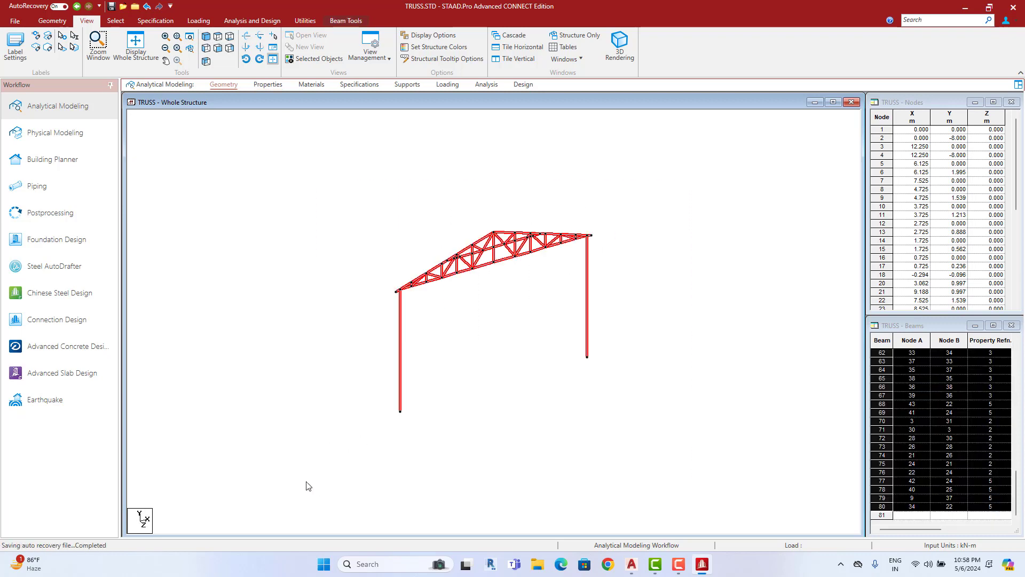
click(53, 21)
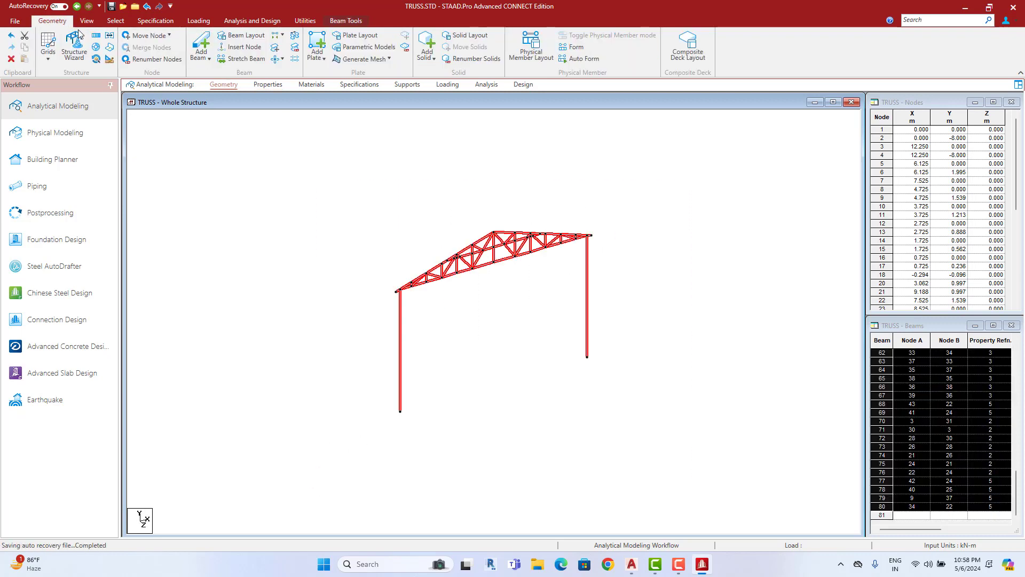
click(97, 35)
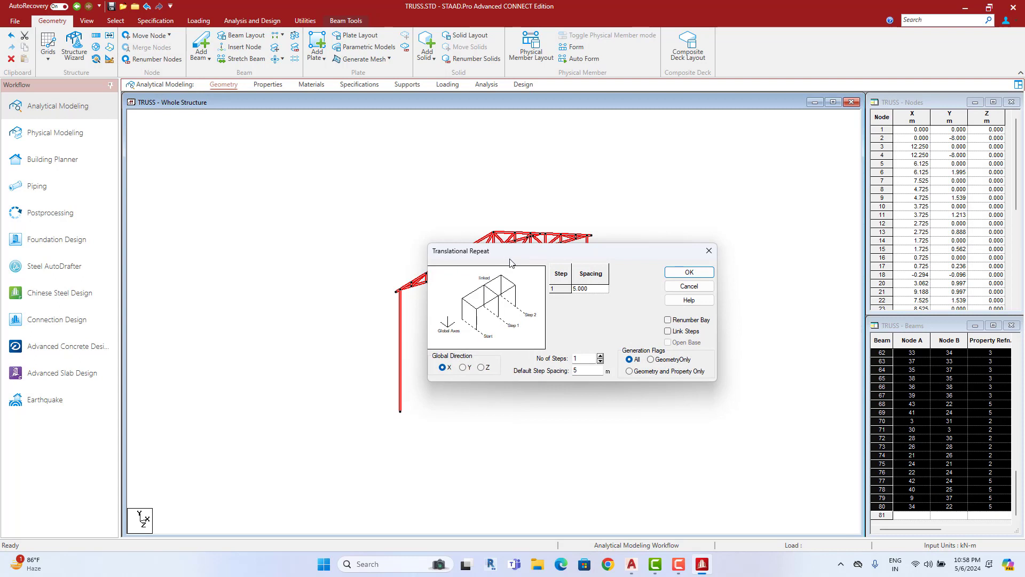
drag(510, 260, 716, 224)
click(669, 330)
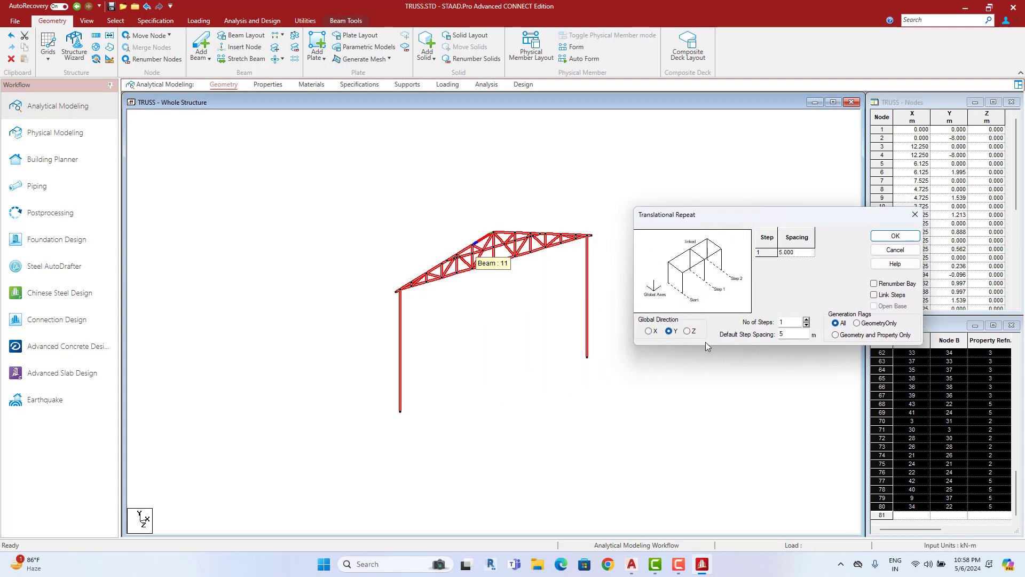
click(688, 332)
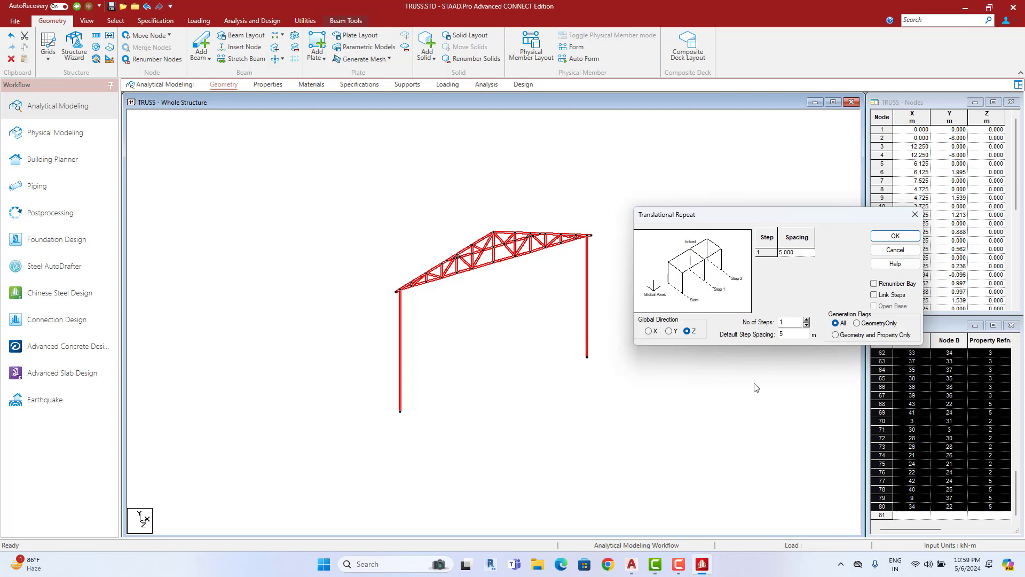
click(631, 564)
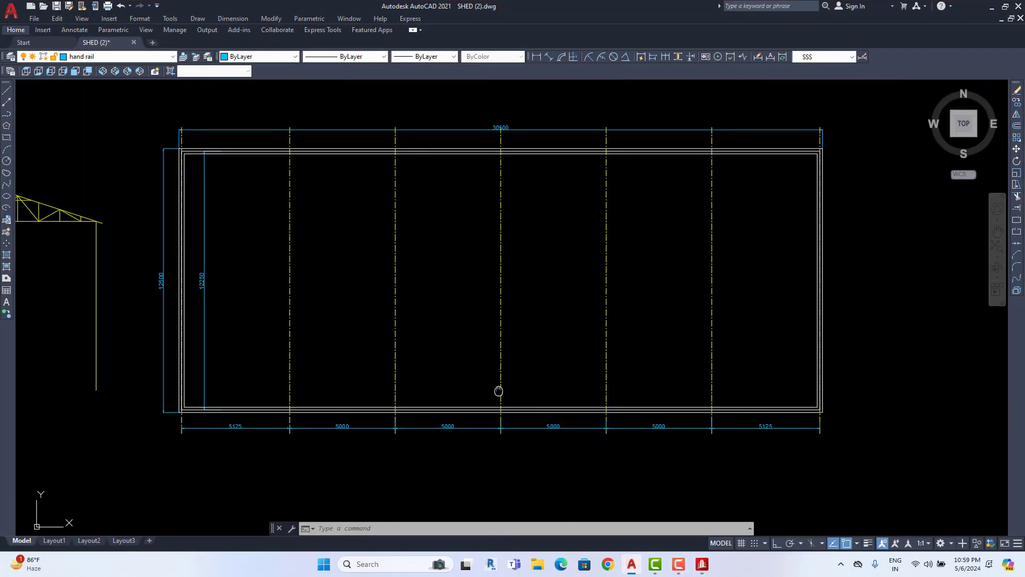
Step: Review the AutoCAD plan's six bay widths, then go back to STAAD.Pro
middle_drag(498, 390, 504, 391)
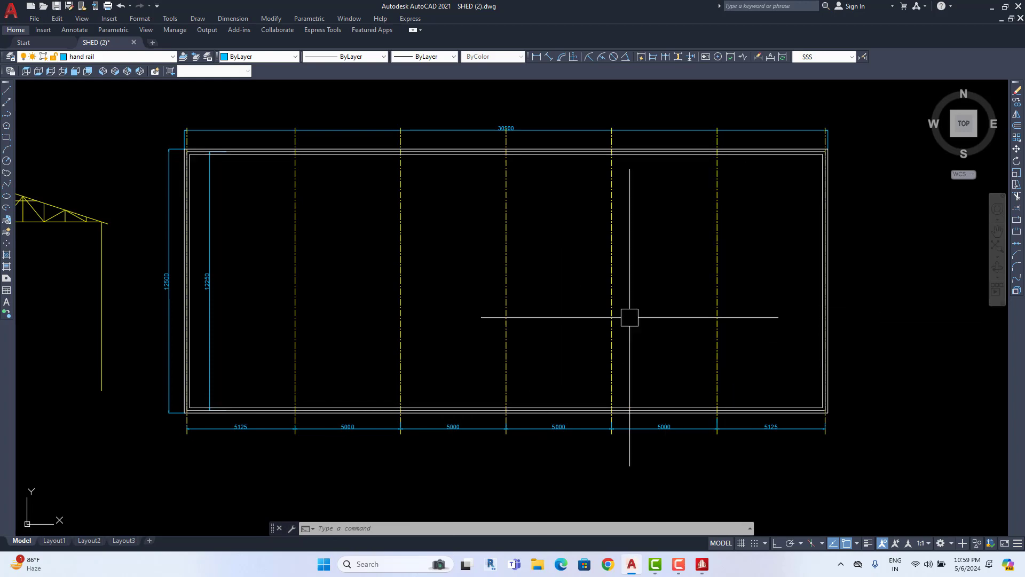
click(991, 7)
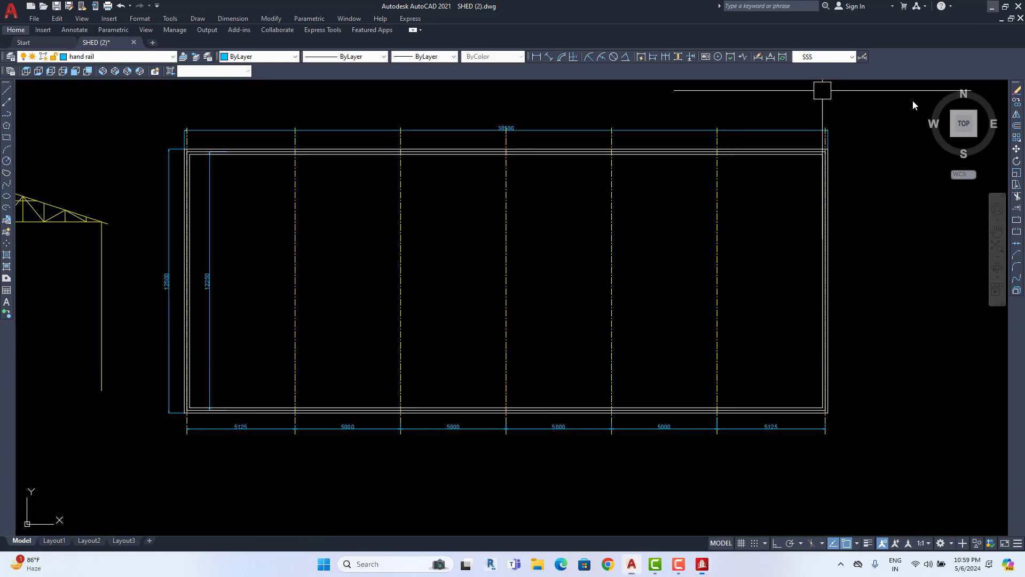
Step: Repeat the frame in 6 steps with 5.125 m end spacings and generate the frames
click(768, 325)
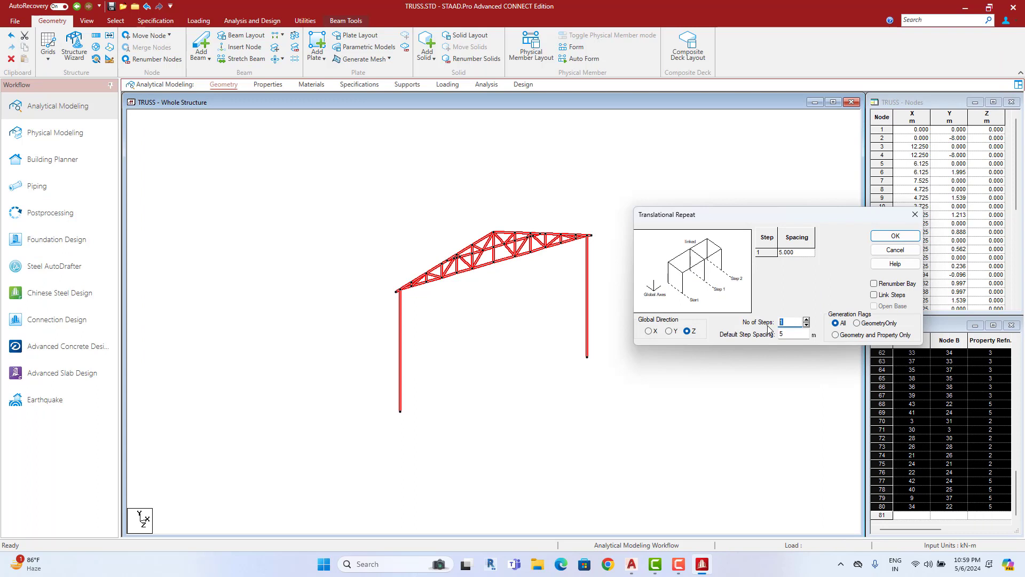
text(6)
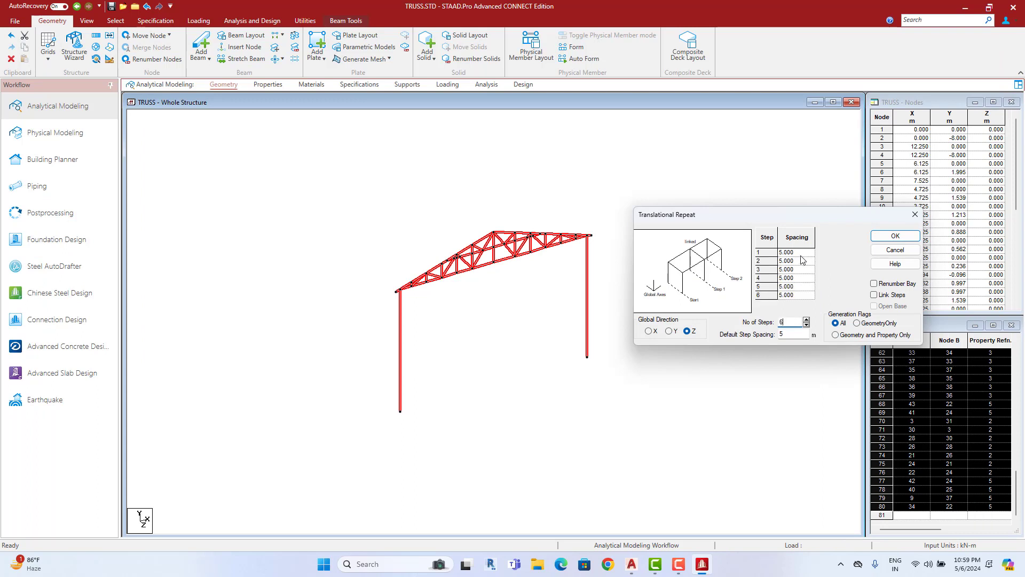
click(803, 254)
text(5.125)
click(896, 237)
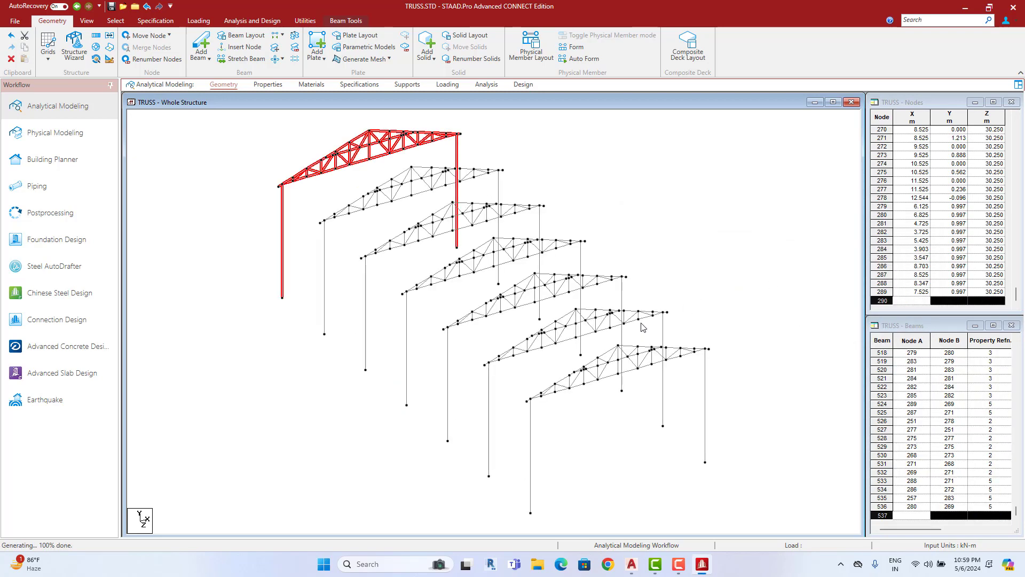
scroll(643, 327, up, 1)
scroll(680, 369, up, 1)
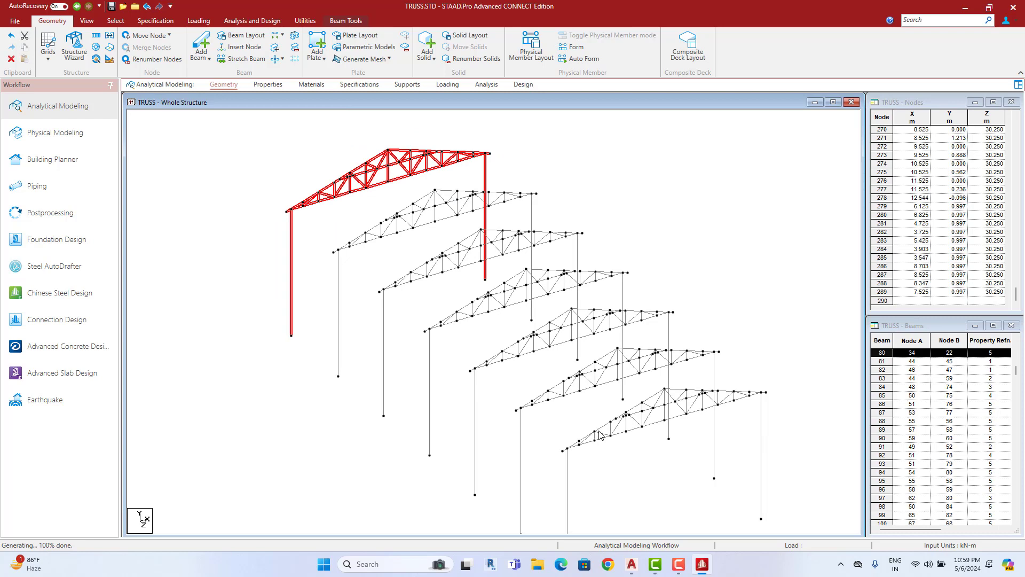
click(629, 226)
scroll(629, 298, down, 1)
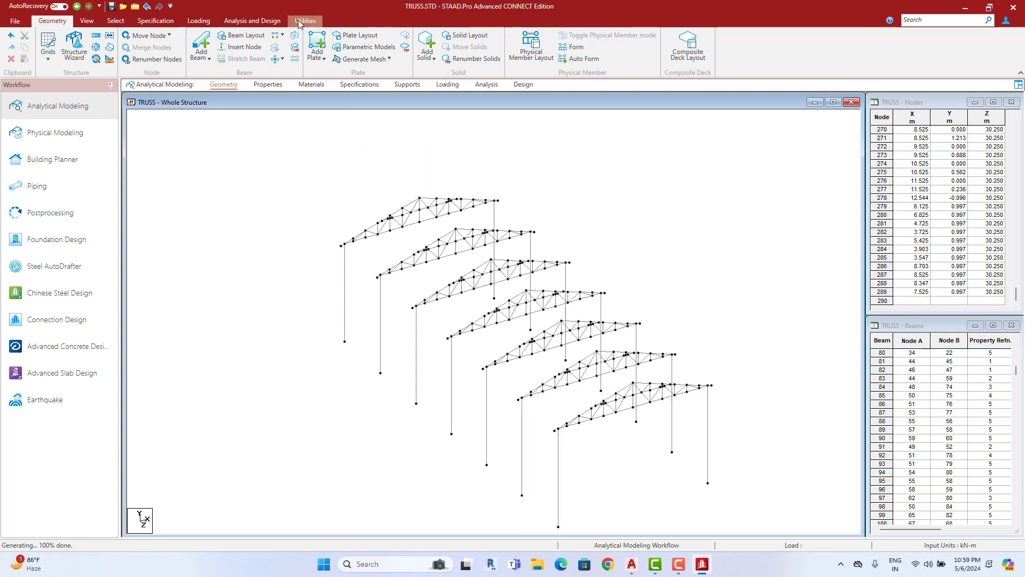
click(304, 21)
Step: Measure node-to-node distances between column bases: 5.125 m, 5 m and 5.125 m
click(30, 47)
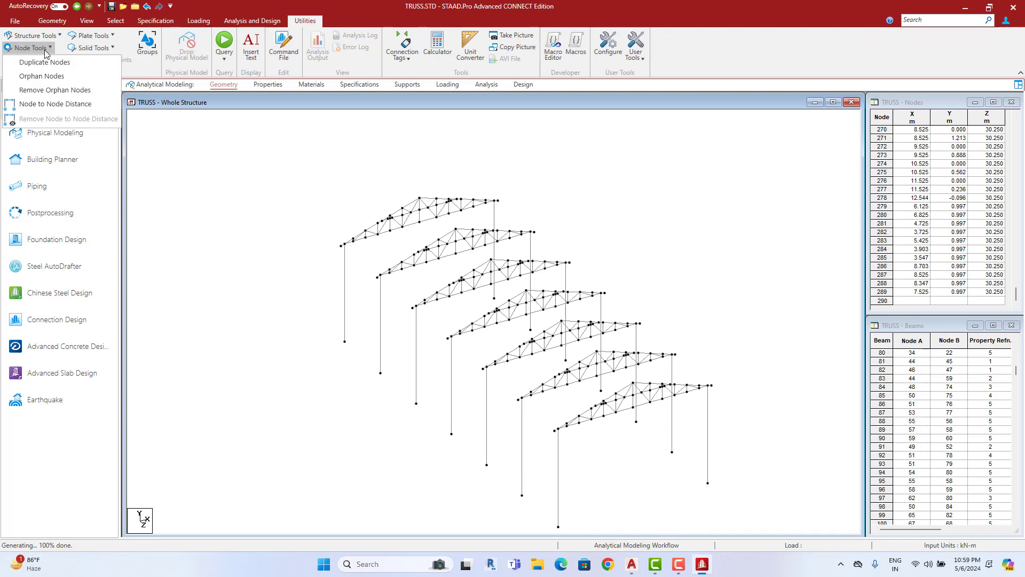
click(43, 104)
click(344, 340)
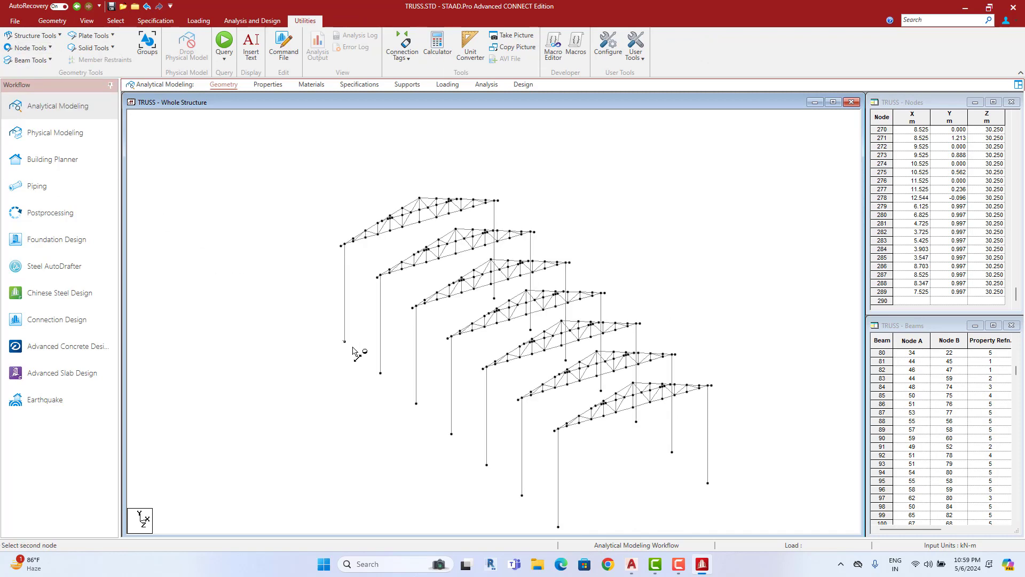
click(380, 372)
middle_drag(412, 400, 376, 300)
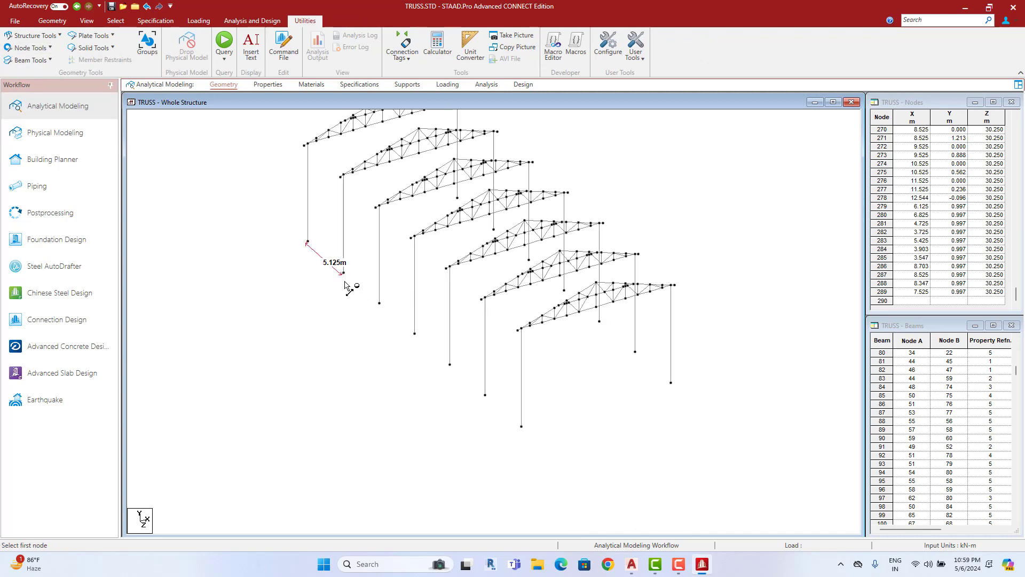
click(379, 304)
click(485, 395)
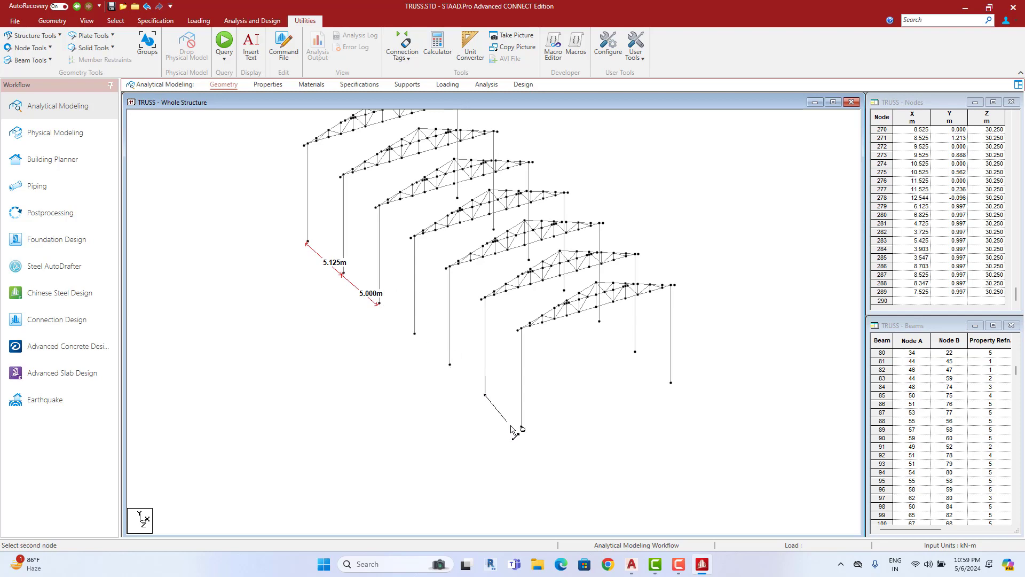
click(521, 428)
Step: Remove the distance measurements and orbit the model along its length
click(30, 48)
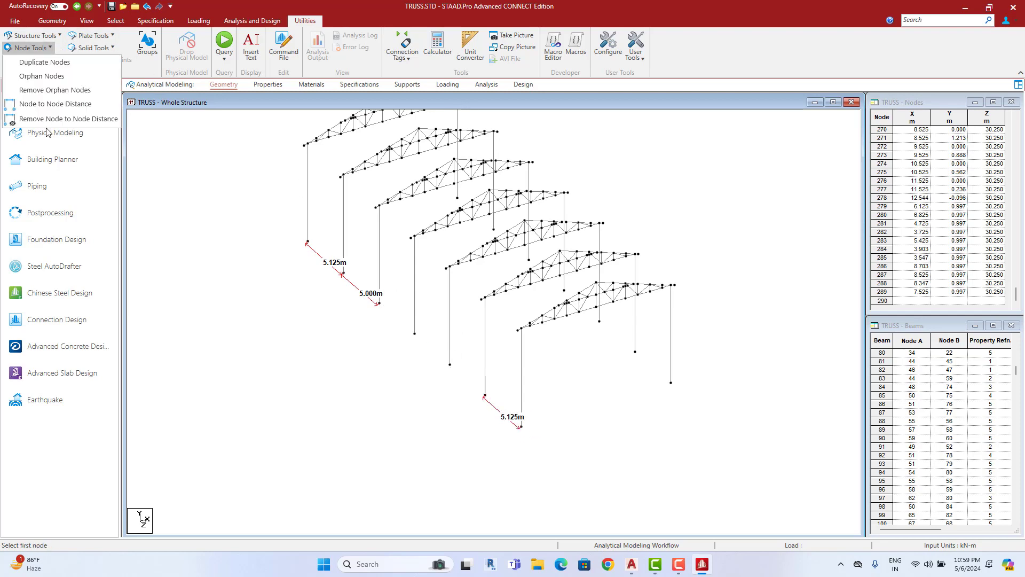
click(48, 119)
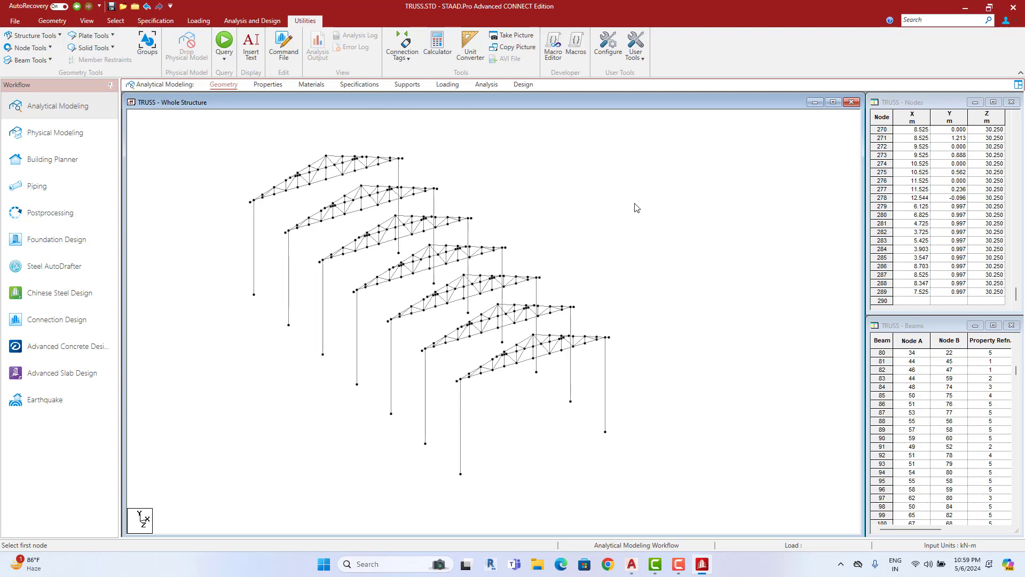
scroll(603, 213, up, 1)
mouse_move(619, 232)
middle_down()
mouse_move(447, 267)
mouse_move(231, 246)
middle_up()
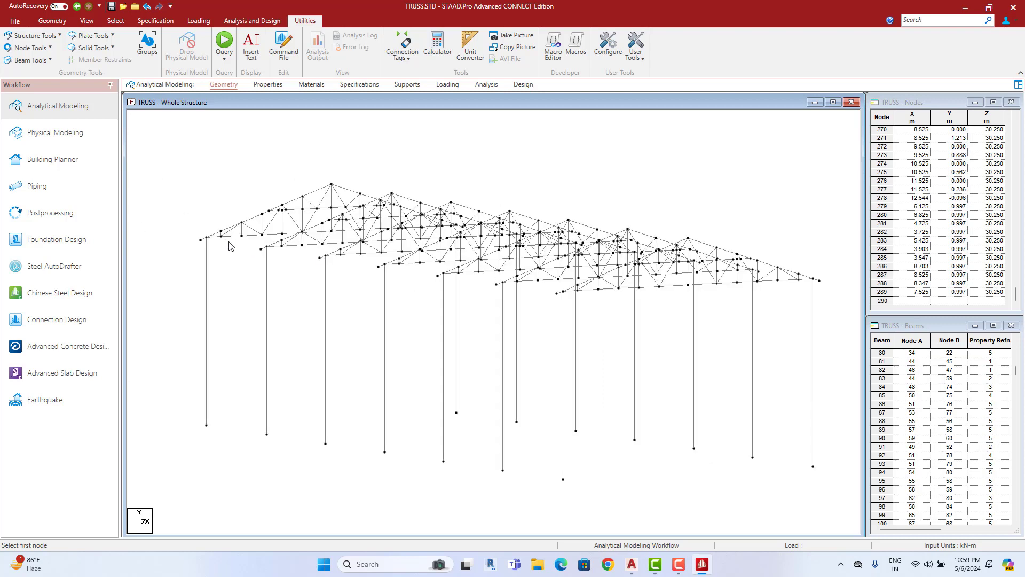
middle_drag(411, 223, 310, 159)
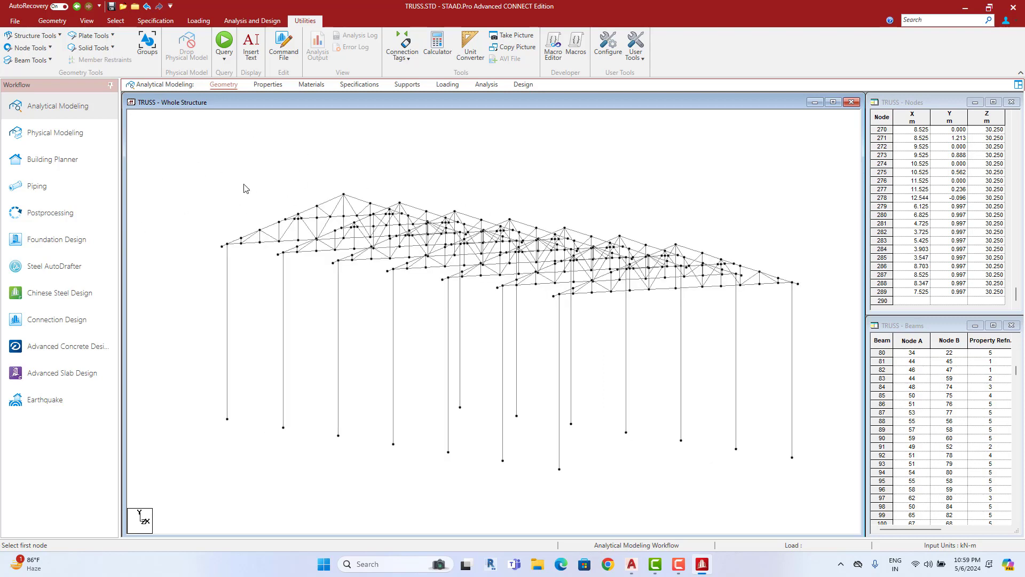
scroll(473, 267, up, 2)
scroll(249, 219, up, 1)
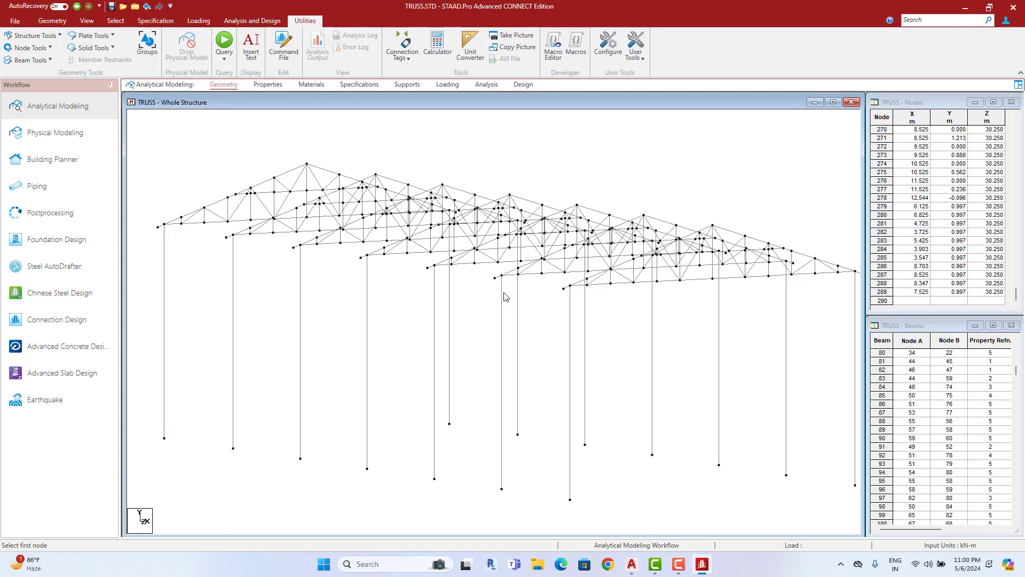
Step: In front elevation with the node cursor, select the eave, top-chord and apex nodes
click(87, 24)
click(218, 48)
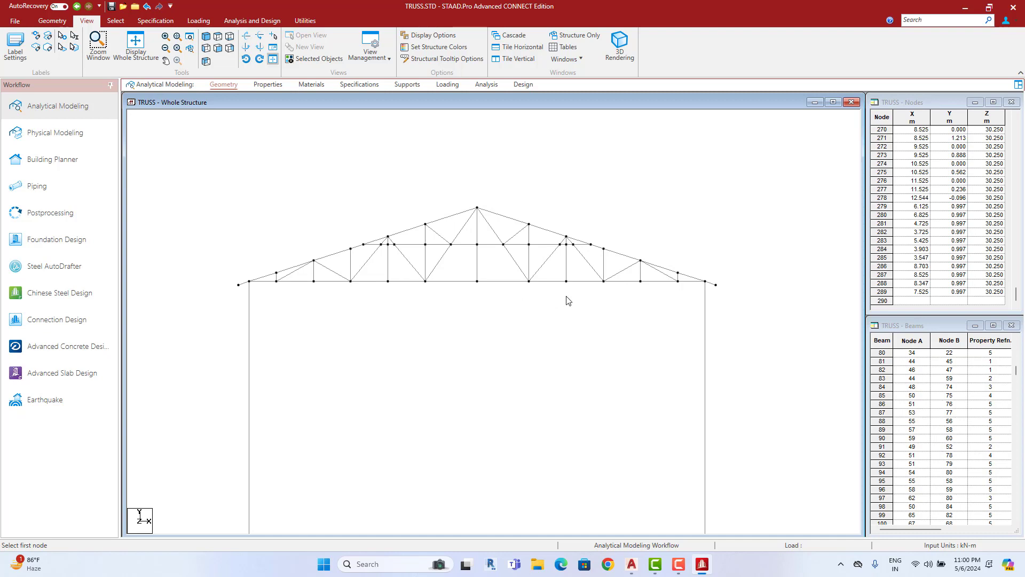
right_click(316, 184)
mouse_move(346, 252)
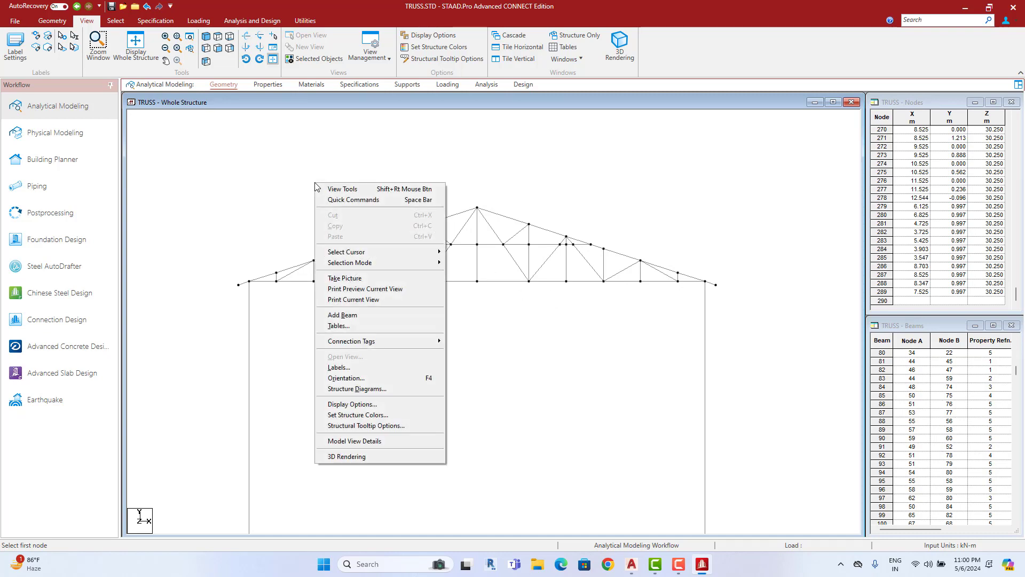
click(466, 256)
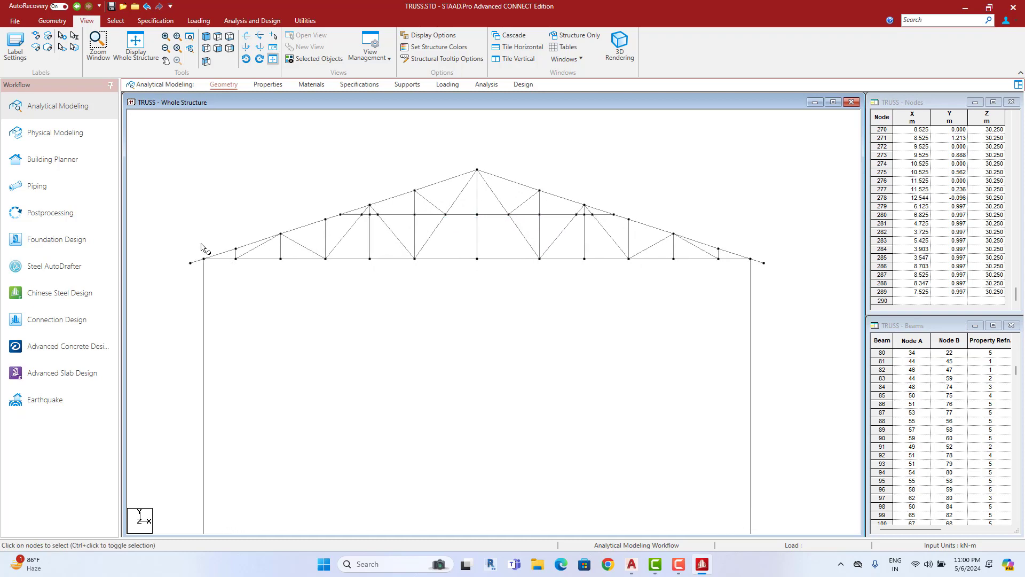
click(204, 260)
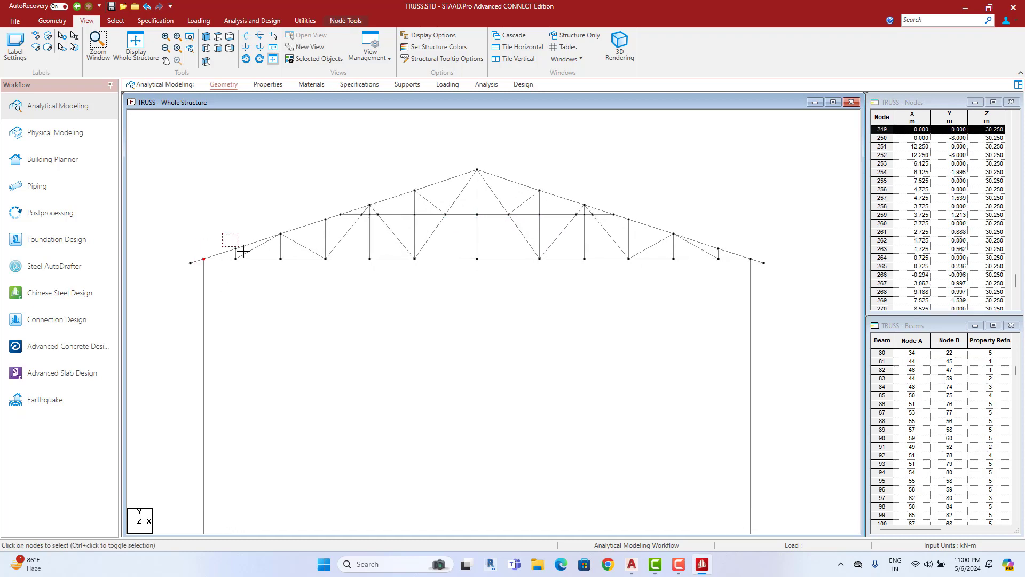
ctrl+click(280, 233)
ctrl+drag(318, 206, 336, 230)
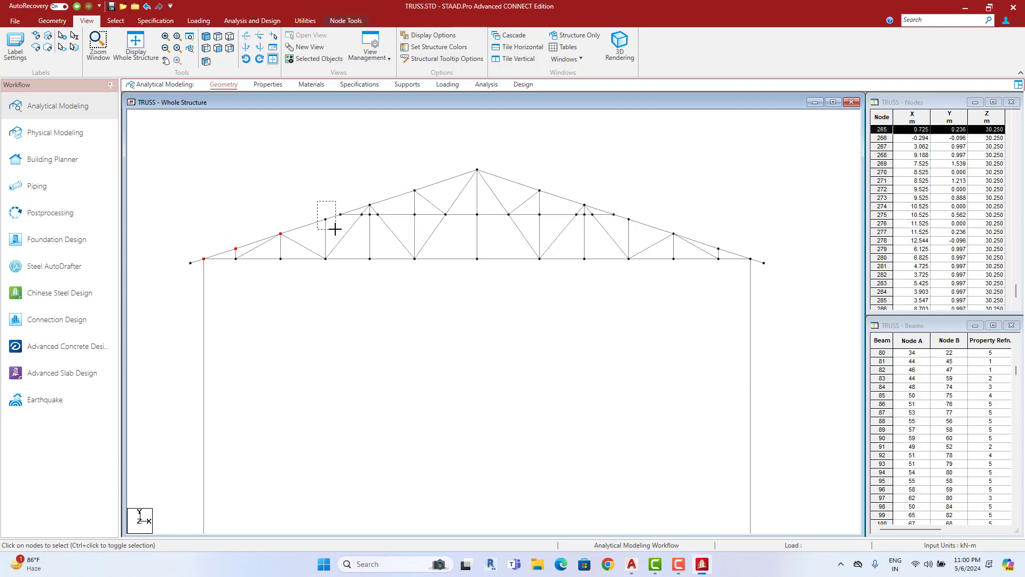
ctrl+drag(366, 192, 376, 206)
ctrl+click(477, 170)
ctrl+click(539, 191)
mouse_move(580, 185)
ctrl+mouse_down()
mouse_move(598, 212)
mouse_move(641, 234)
mouse_move(724, 250)
mouse_move(758, 271)
ctrl+mouse_up()
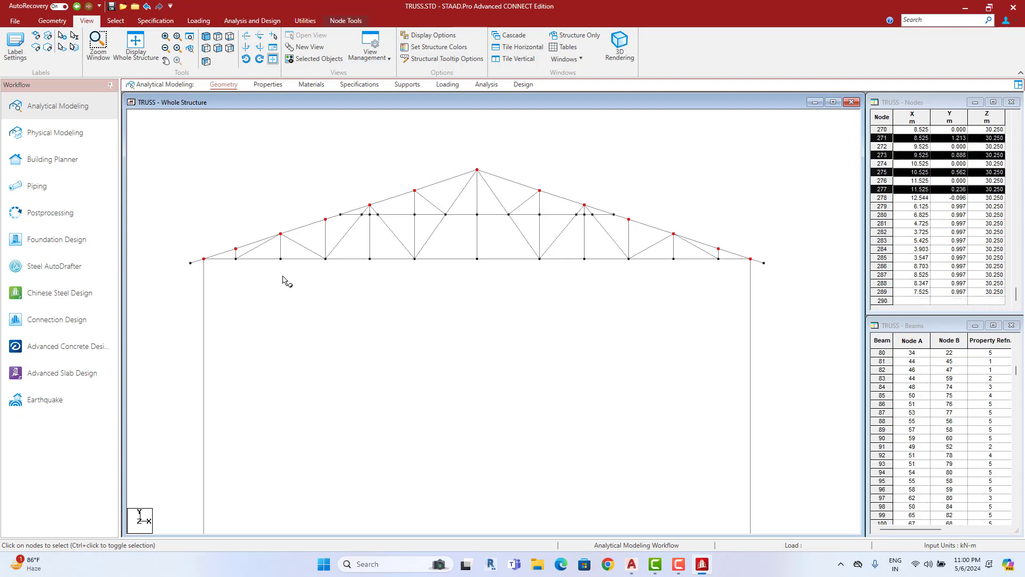
Step: Add the five bottom-chord nodes to the node selection
ctrl+drag(270, 267, 288, 252)
ctrl+drag(367, 268, 381, 247)
ctrl+drag(458, 269, 488, 249)
ctrl+drag(582, 268, 594, 251)
ctrl+drag(670, 268, 682, 245)
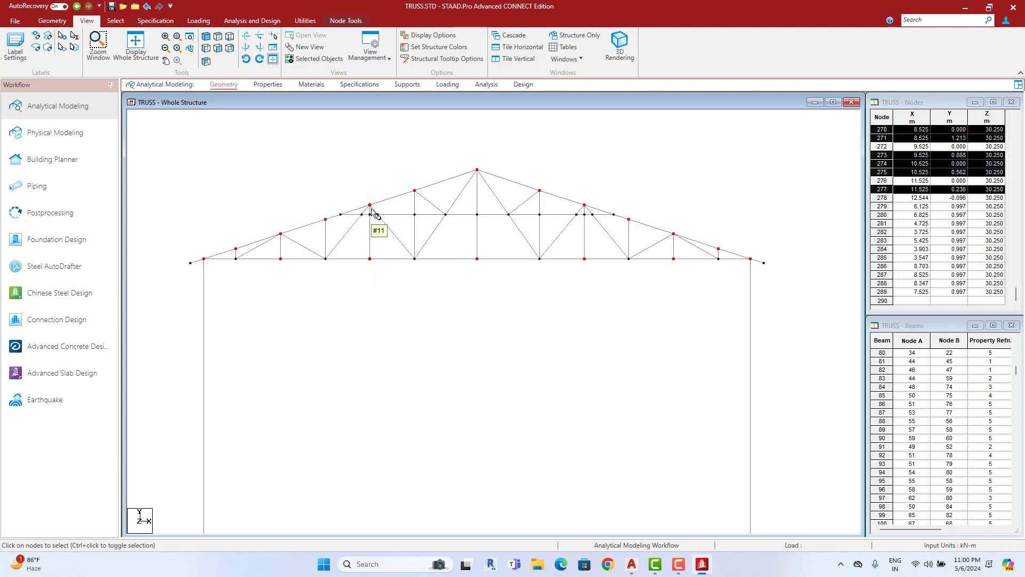
Step: Generate Z-axis members from the selected nodes, creating 108 members
click(51, 20)
click(278, 35)
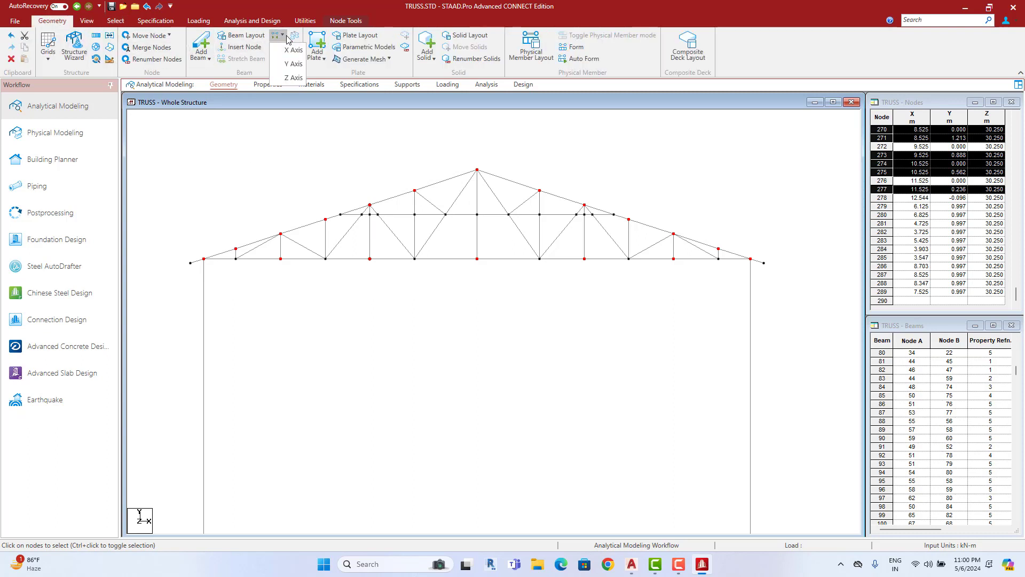
click(288, 78)
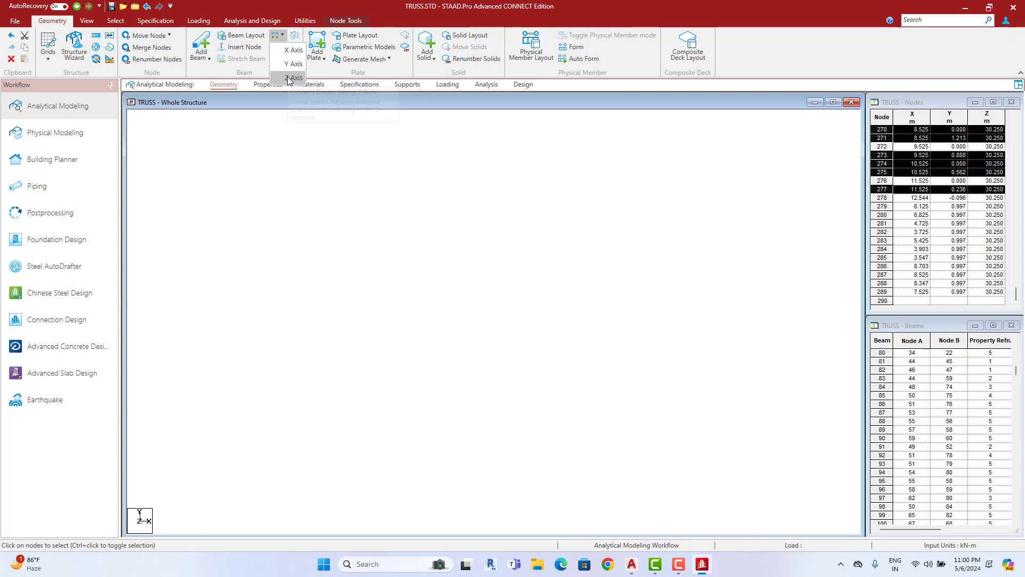
click(544, 312)
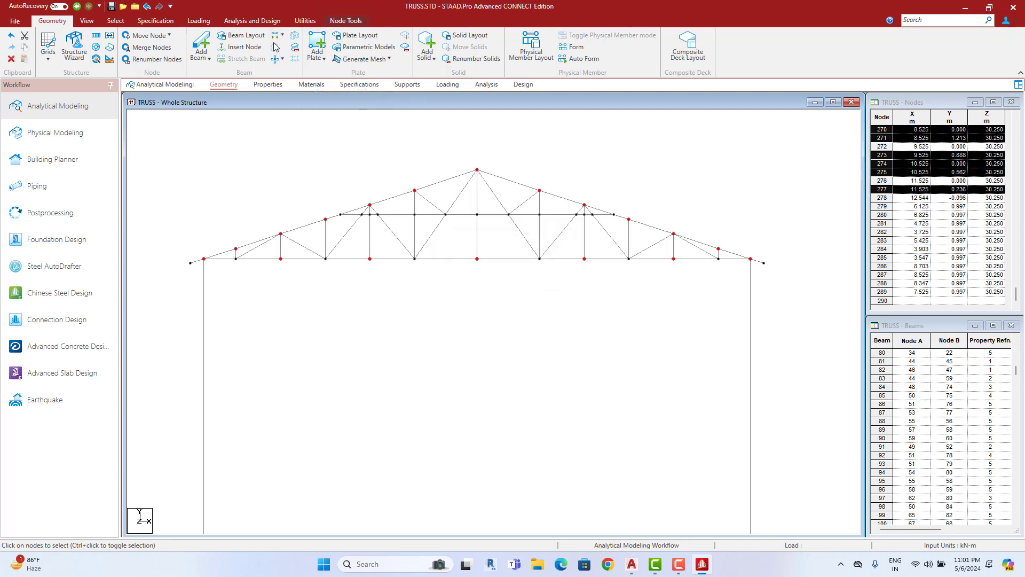
Step: Show the linked shed in isometric view and clear the node selection
click(87, 20)
click(136, 46)
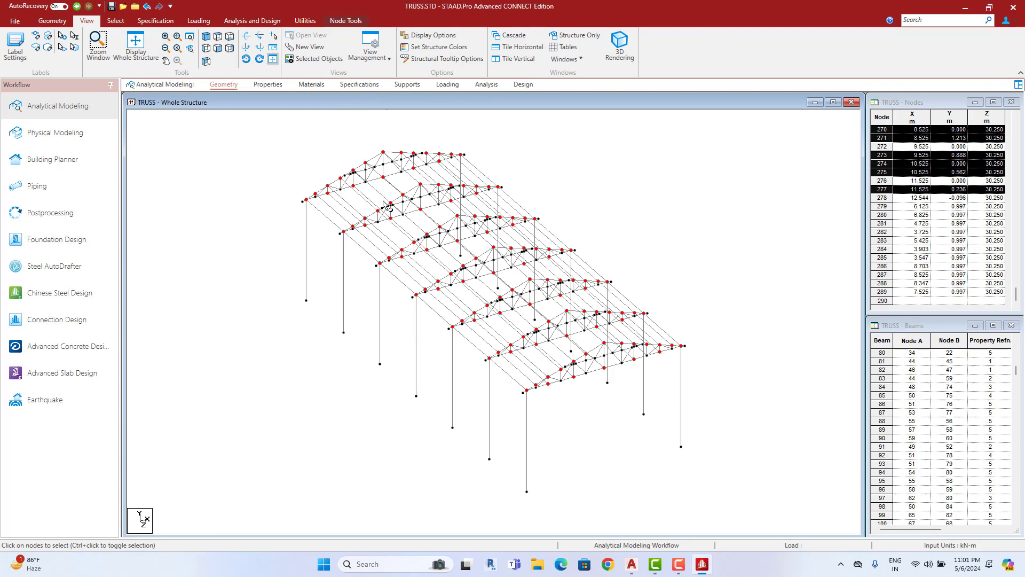
click(280, 160)
scroll(331, 222, up, 2)
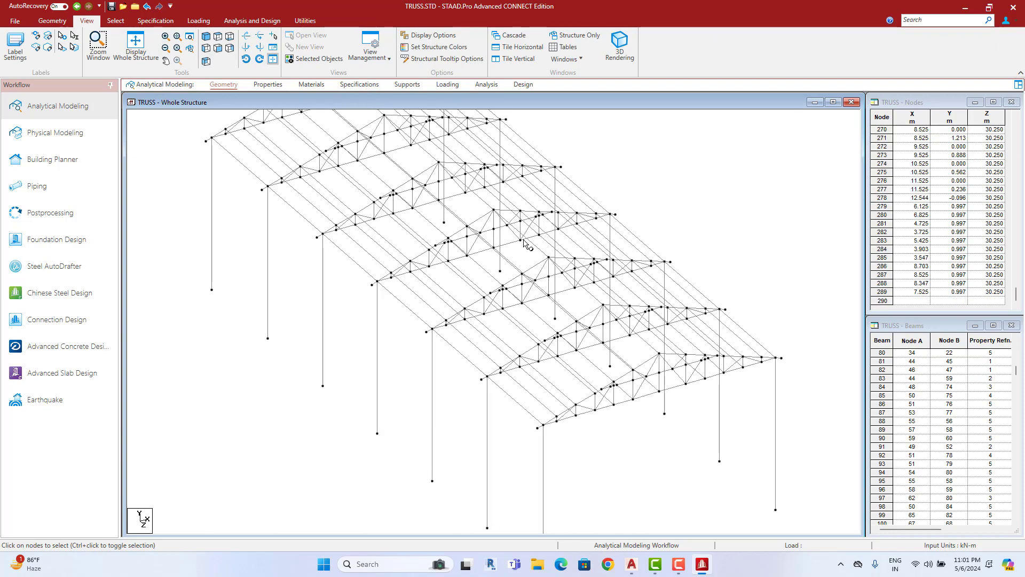
scroll(529, 256, down, 2)
scroll(529, 257, down, 1)
Step: From the TATA Structura square hollow steel tables, add section 40X40X3.2SHS to the property list
click(268, 84)
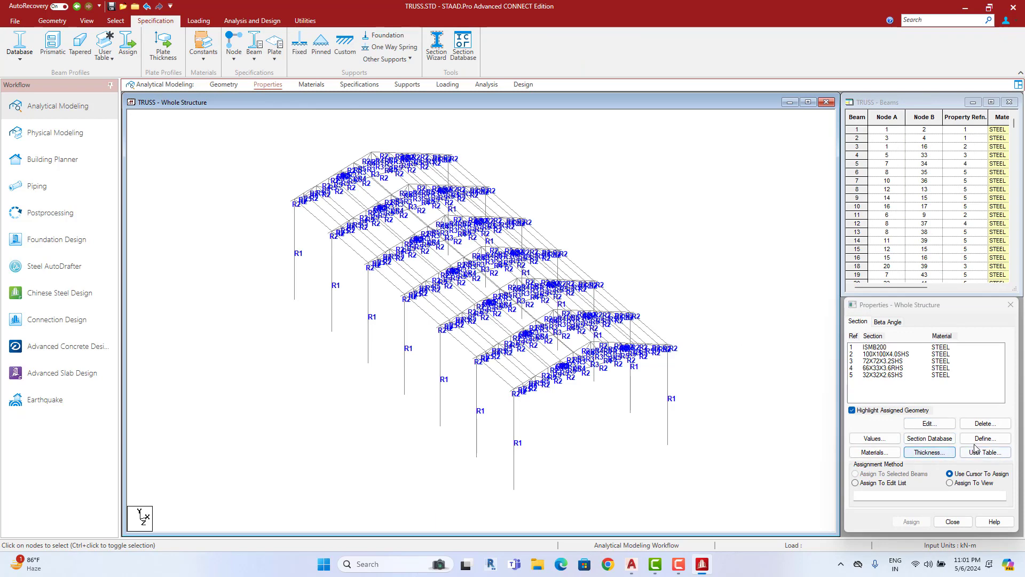
click(941, 440)
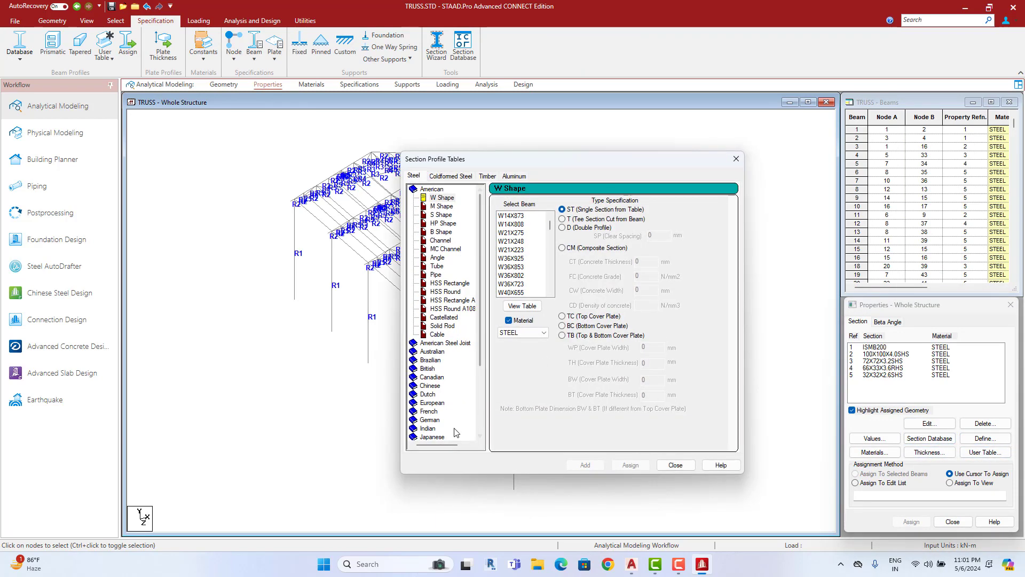
scroll(434, 433, down, 3)
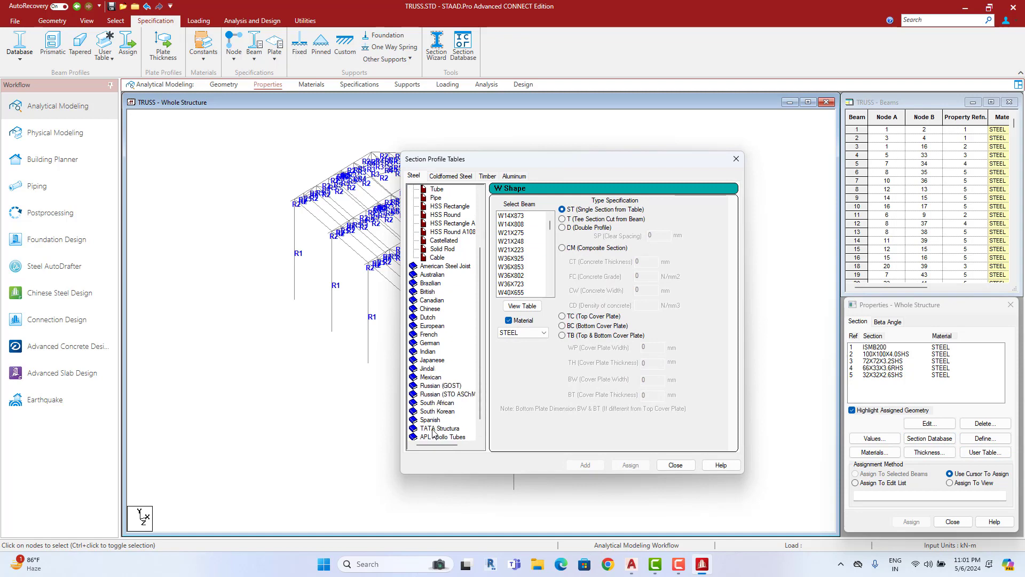
click(435, 433)
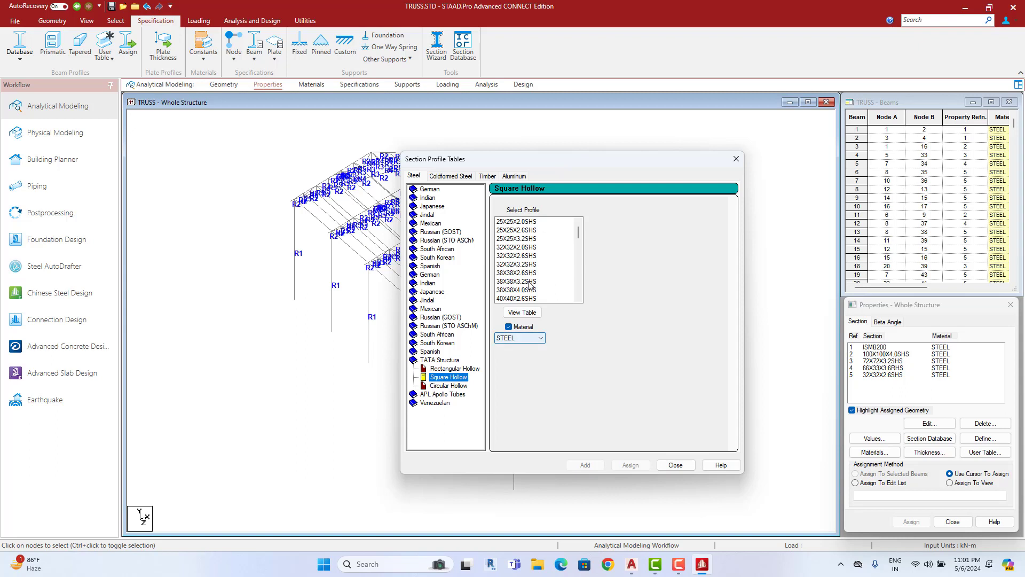
scroll(529, 286, down, 1)
click(520, 281)
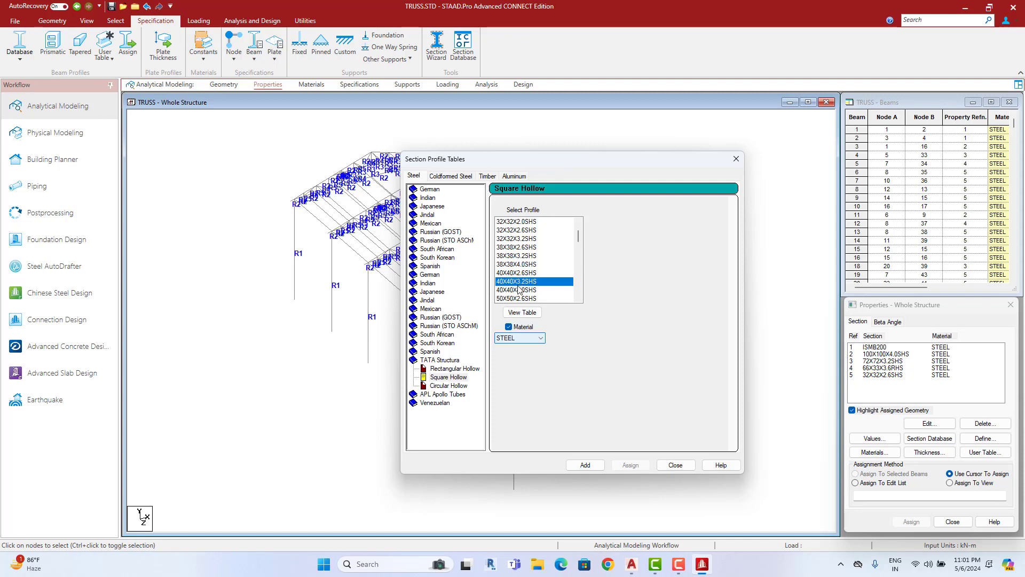
click(587, 466)
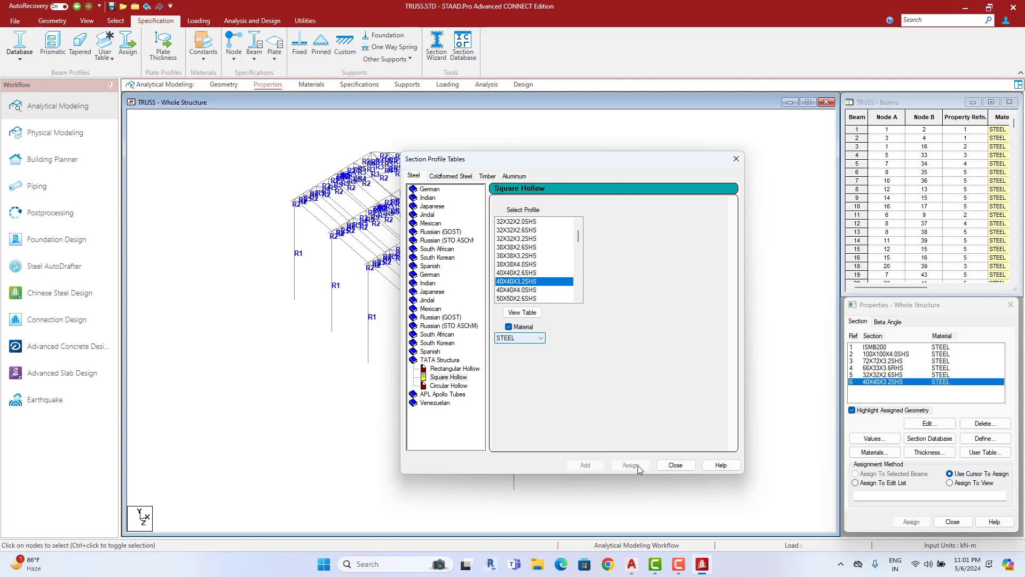
click(676, 465)
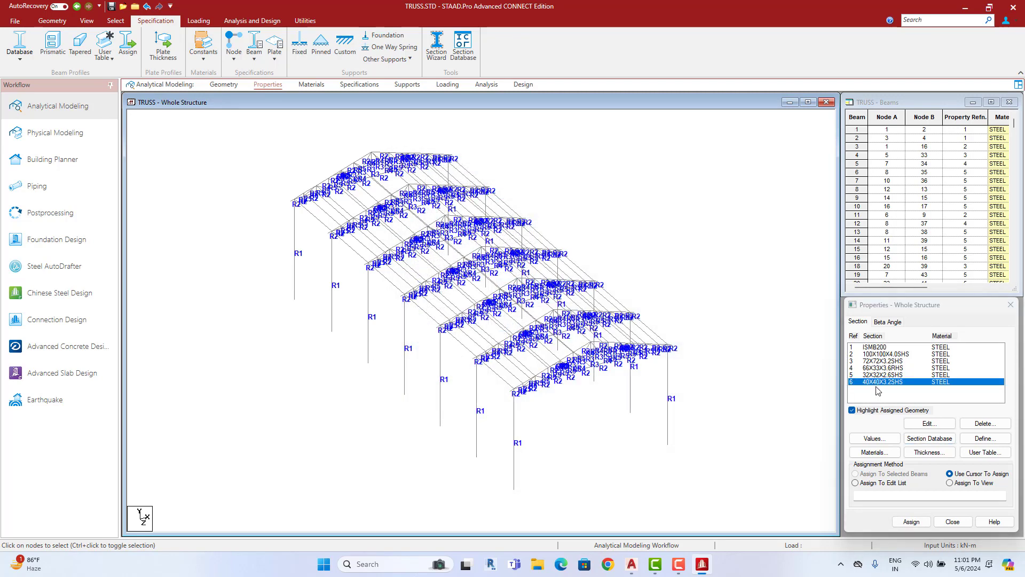
click(115, 20)
Step: Assign 40X40X3.2SHS to every beam missing a property, beams 537 to 644
click(703, 59)
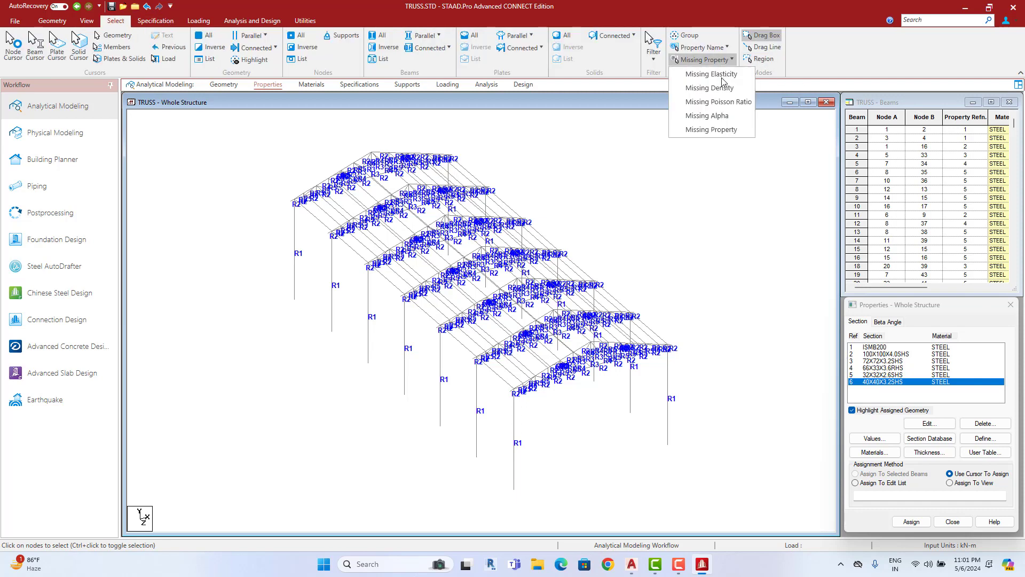
click(712, 130)
scroll(485, 325, up, 2)
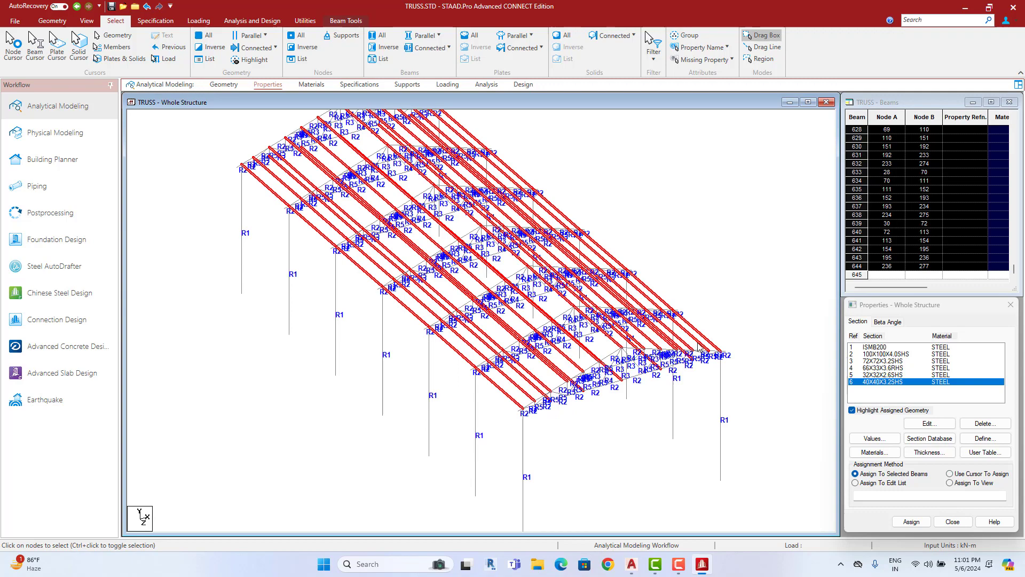
click(911, 521)
click(948, 447)
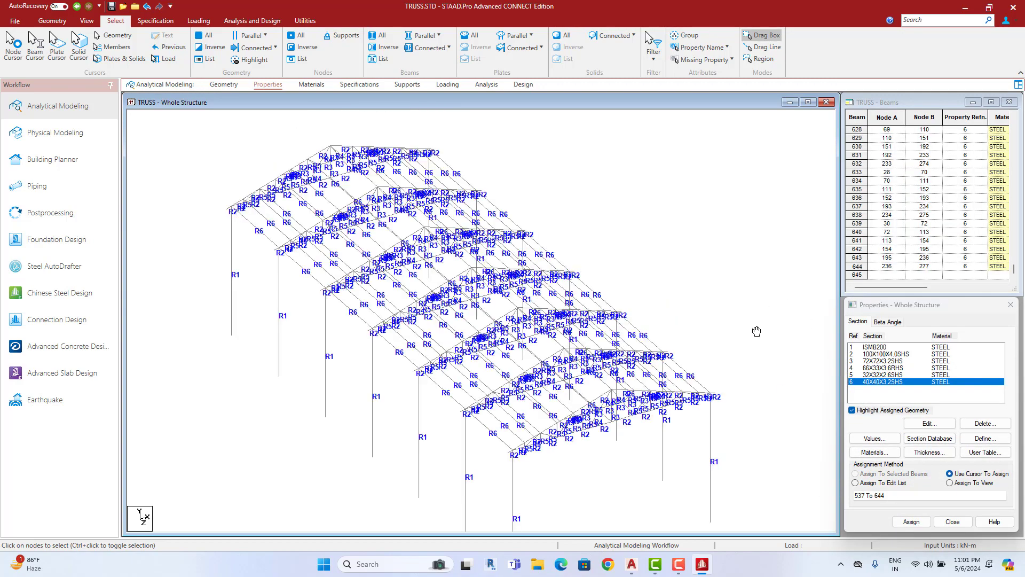
Step: Check the new sections in an enlarged 3D rendering, orbiting the roof, then return to Geometry
scroll(757, 331, down, 1)
middle_drag(757, 331, 745, 278)
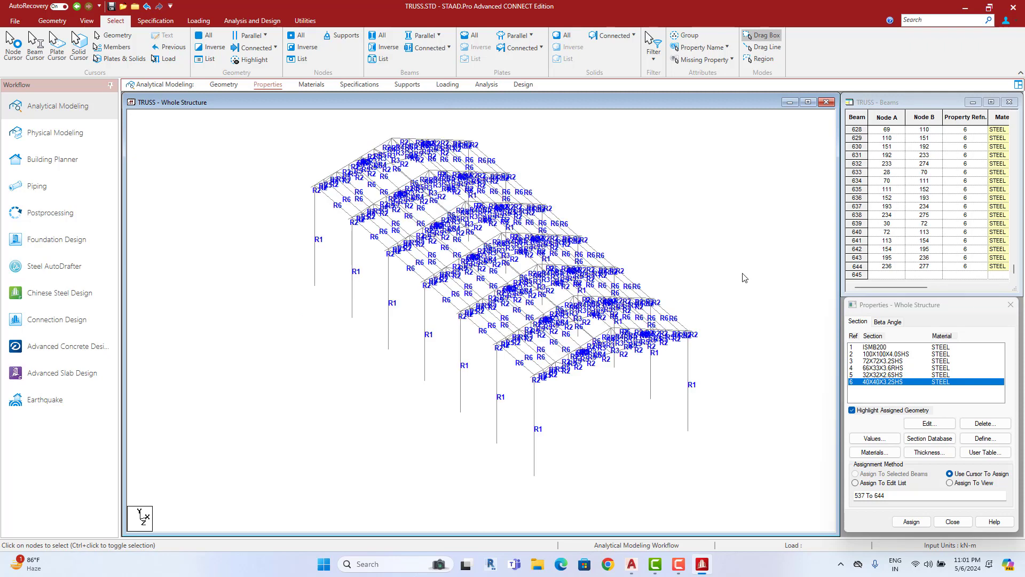
right_click(737, 263)
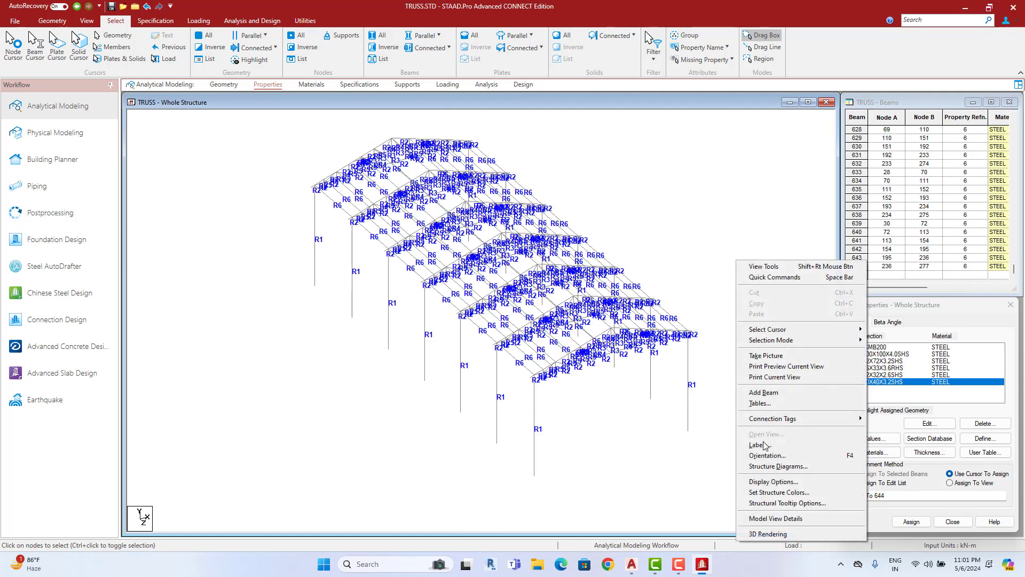
click(770, 533)
click(894, 144)
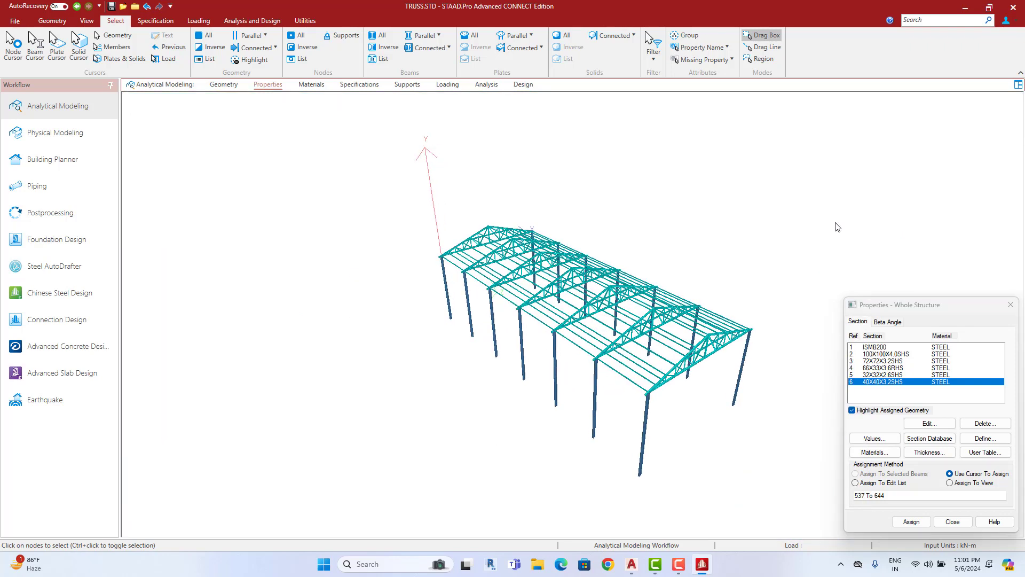
drag(512, 342, 542, 345)
scroll(542, 344, up, 1)
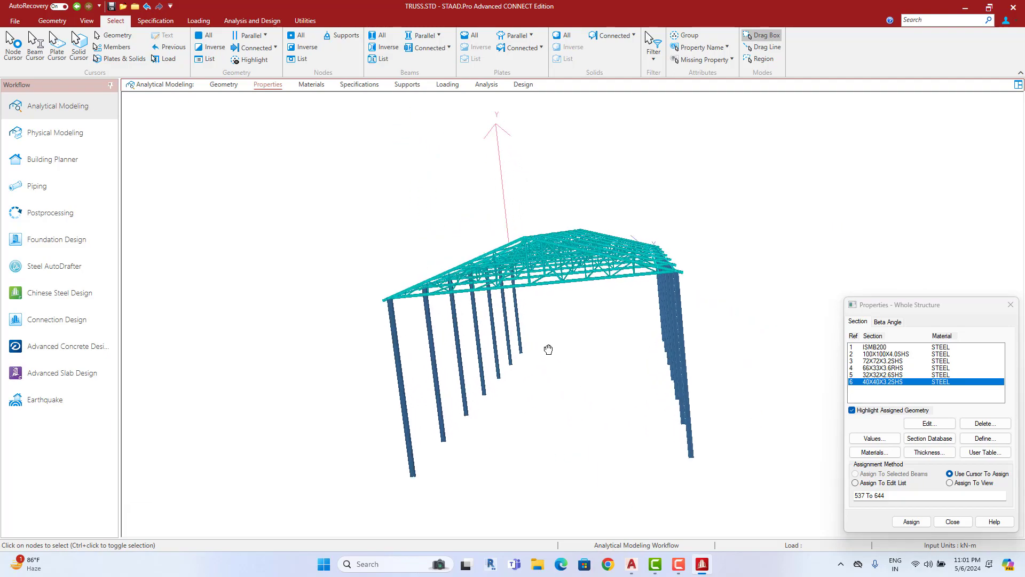
scroll(543, 344, up, 1)
scroll(543, 344, up, 1)
scroll(522, 319, up, 2)
scroll(521, 320, up, 1)
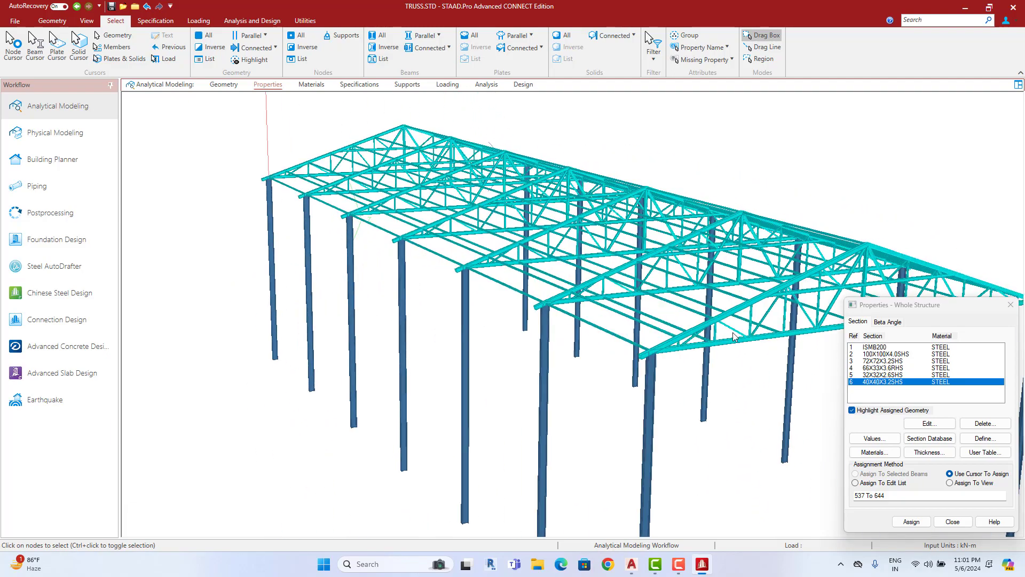
scroll(523, 310, up, 1)
scroll(523, 299, up, 1)
scroll(526, 279, up, 1)
scroll(526, 279, down, 5)
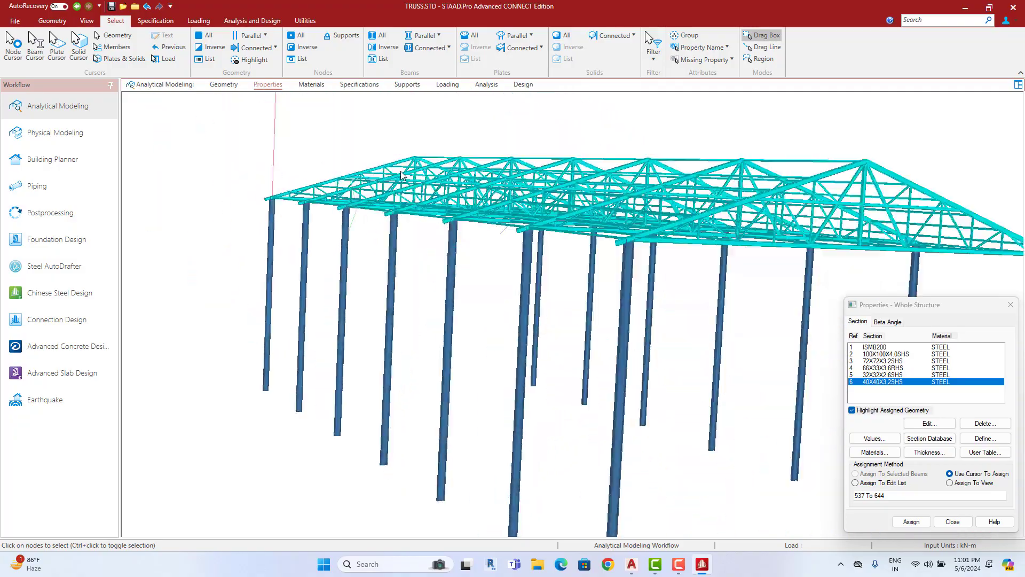
mouse_move(526, 279)
mouse_down()
mouse_move(481, 325)
mouse_move(602, 327)
mouse_up()
scroll(517, 320, up, 5)
mouse_move(517, 320)
shift+middle_down()
mouse_move(567, 378)
mouse_move(600, 348)
mouse_move(761, 319)
mouse_move(565, 270)
mouse_move(694, 278)
mouse_move(715, 301)
mouse_move(688, 331)
mouse_move(591, 327)
mouse_move(668, 413)
mouse_move(374, 224)
shift+middle_up()
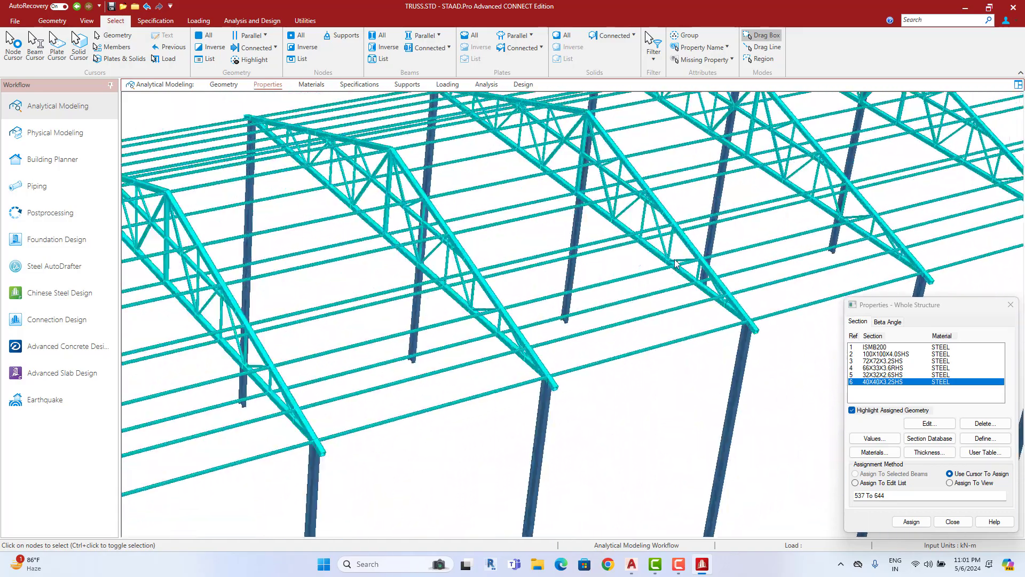
click(225, 85)
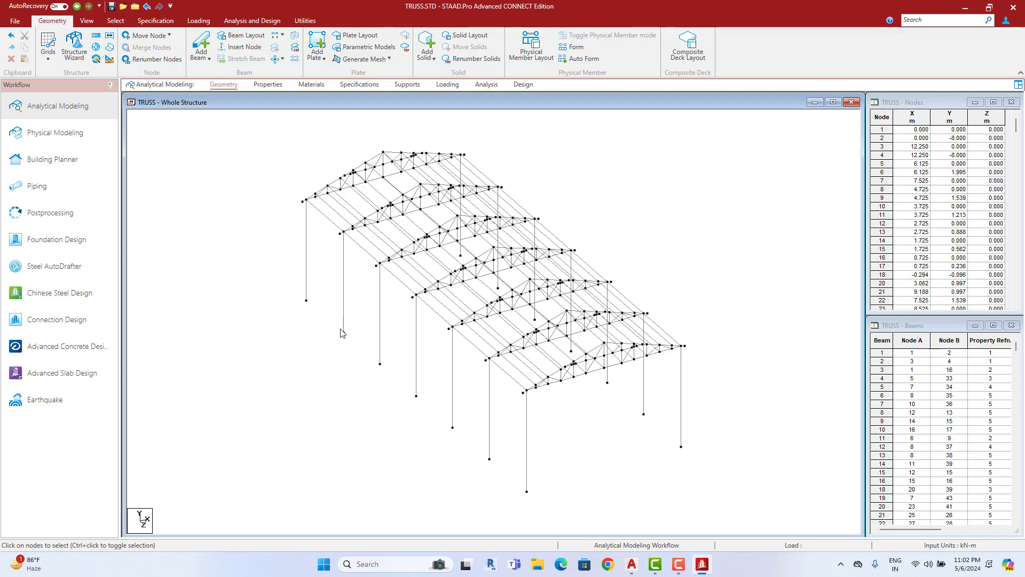
Step: Zoom and pan in on the new longitudinal members, then switch to the front elevation view
scroll(374, 300, up, 2)
scroll(384, 283, up, 2)
scroll(385, 283, up, 1)
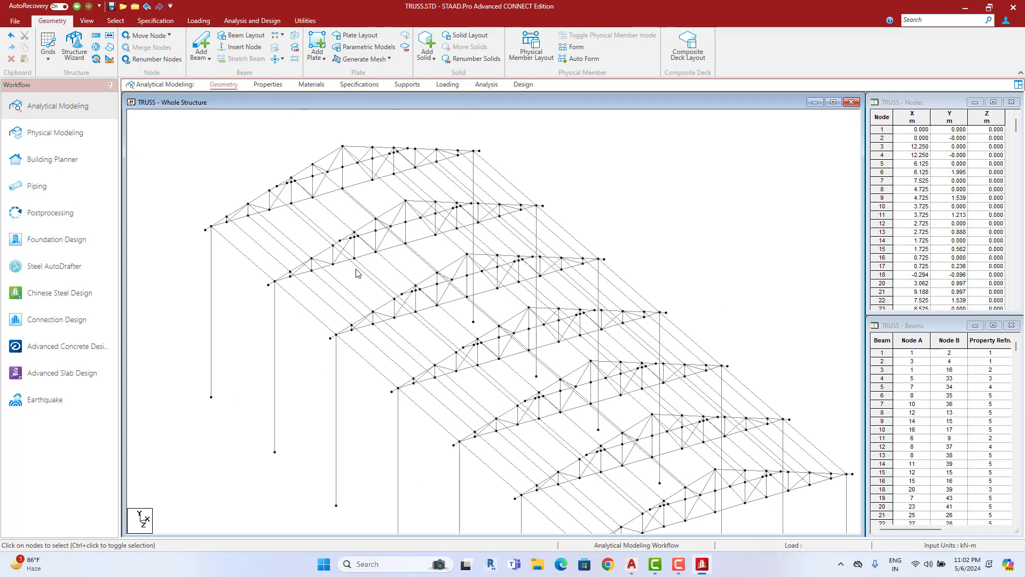
scroll(357, 273, up, 1)
scroll(374, 277, up, 1)
scroll(378, 279, up, 1)
mouse_move(377, 279)
middle_down()
mouse_move(340, 304)
mouse_move(416, 323)
middle_up()
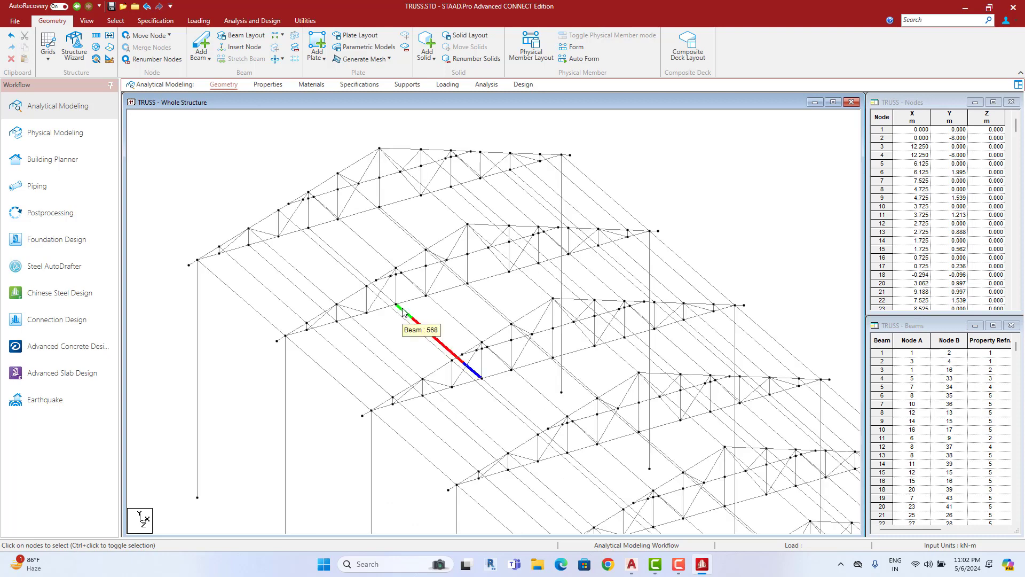
scroll(403, 312, up, 1)
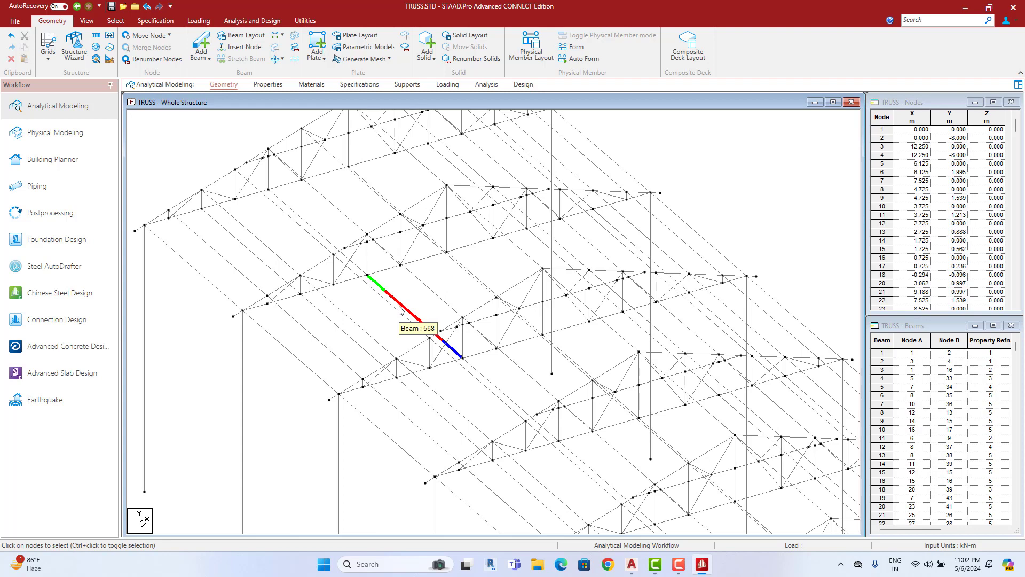
scroll(400, 302, up, 2)
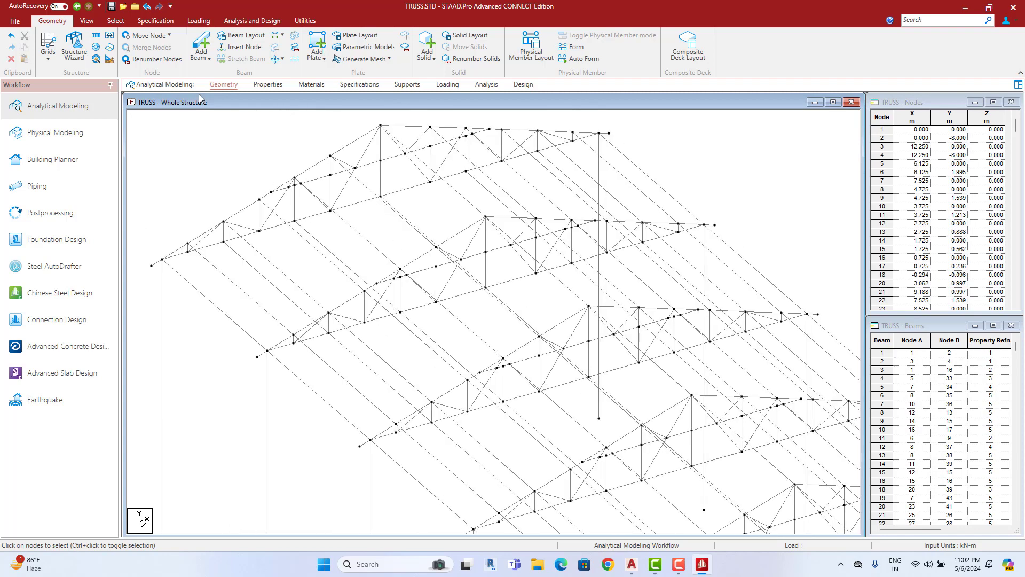
click(87, 20)
click(218, 48)
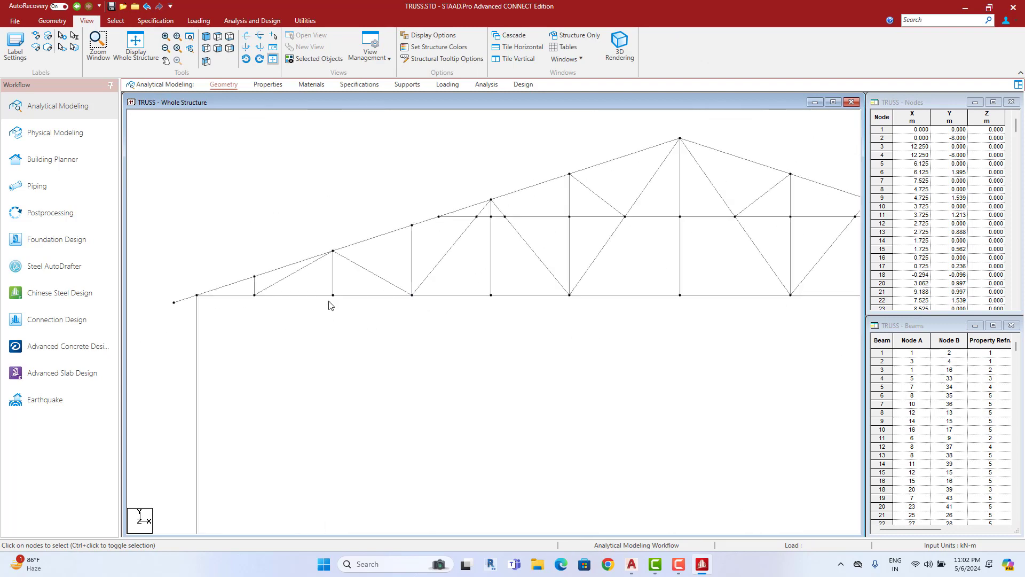
Step: Show the whole shed frame in isometric 3D, zoomed closer, with no beams selected
click(278, 295)
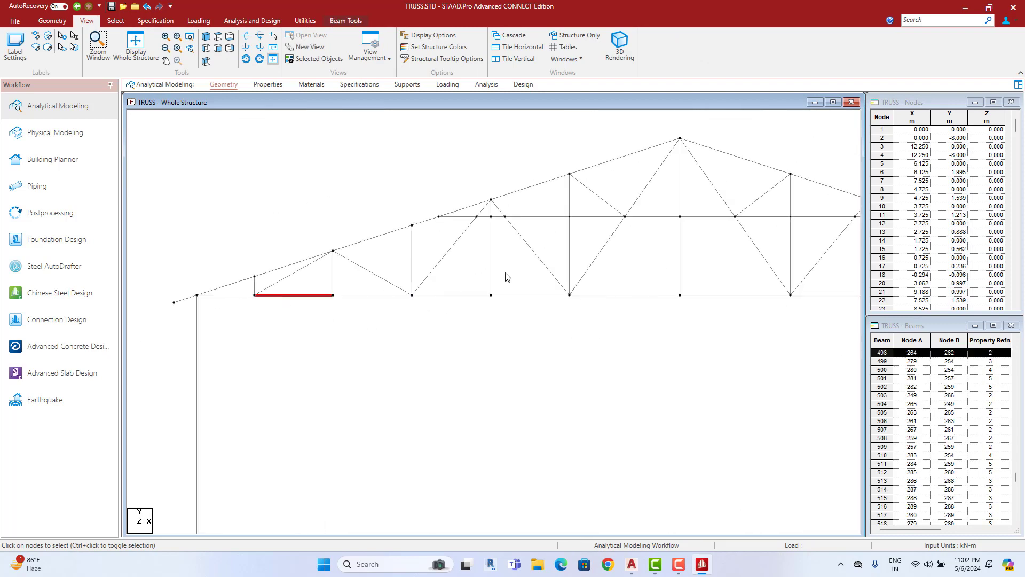
click(206, 36)
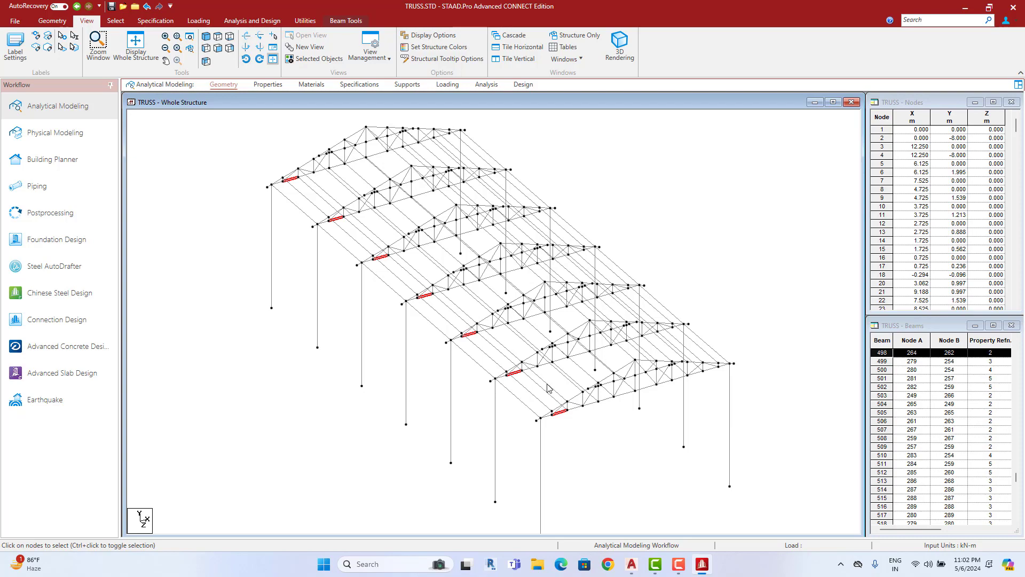
scroll(362, 262, up, 3)
scroll(358, 267, up, 2)
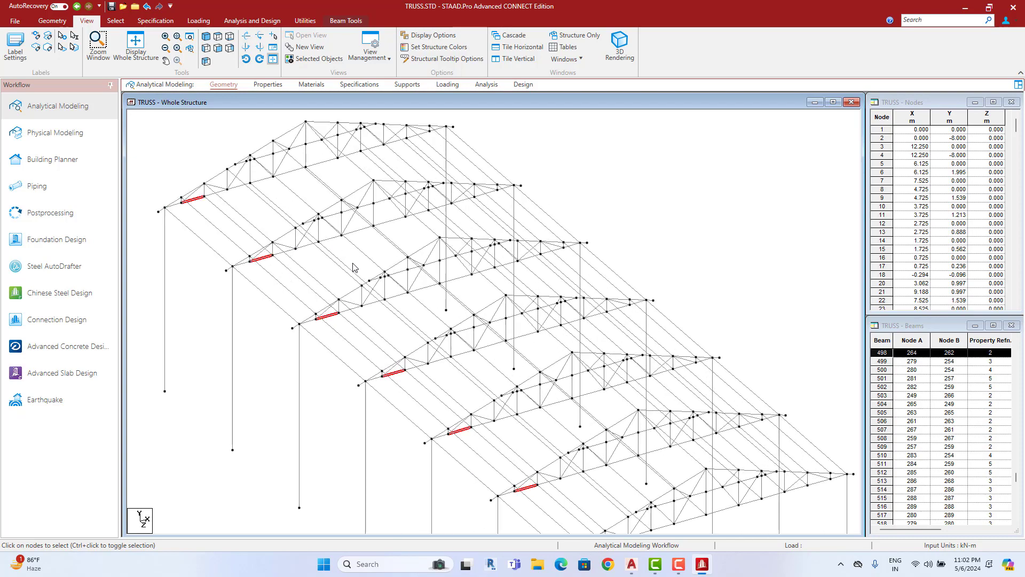
middle_drag(374, 281, 351, 298)
click(282, 130)
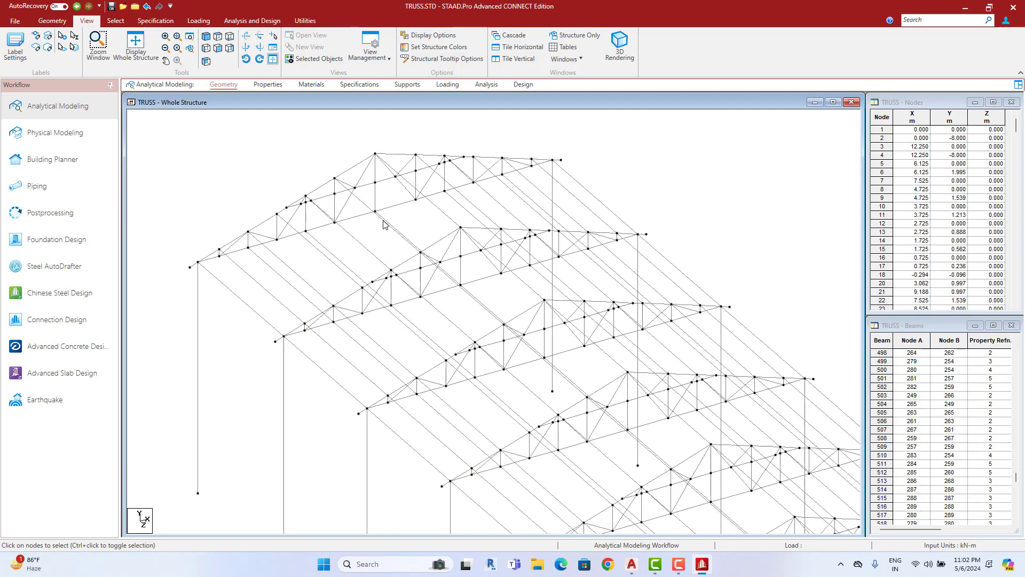
scroll(385, 225, up, 2)
Step: Draw point-to-point crossing diagonal bracing beams across the roof in the first end bay
click(48, 21)
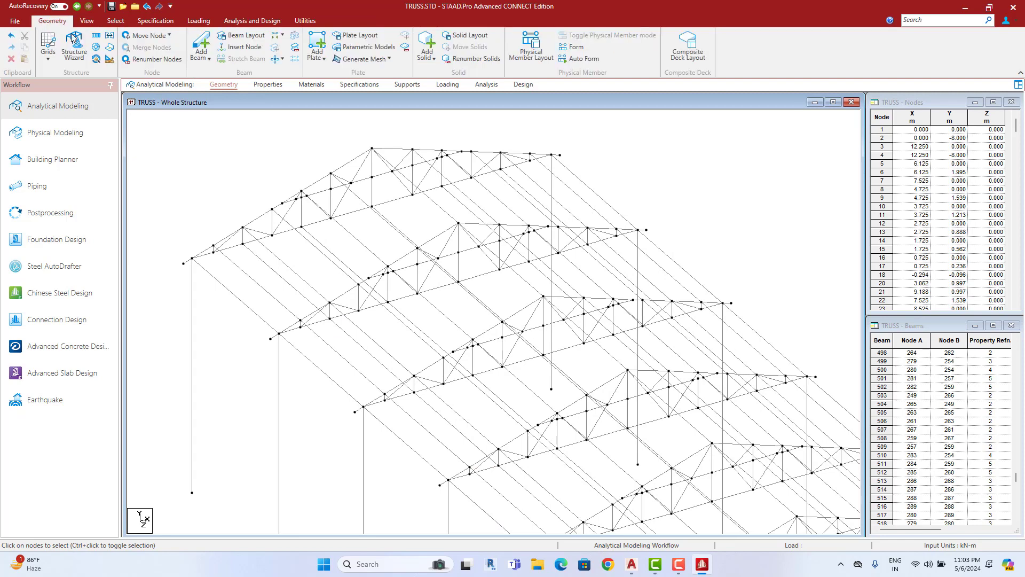
click(202, 47)
drag(192, 258, 458, 282)
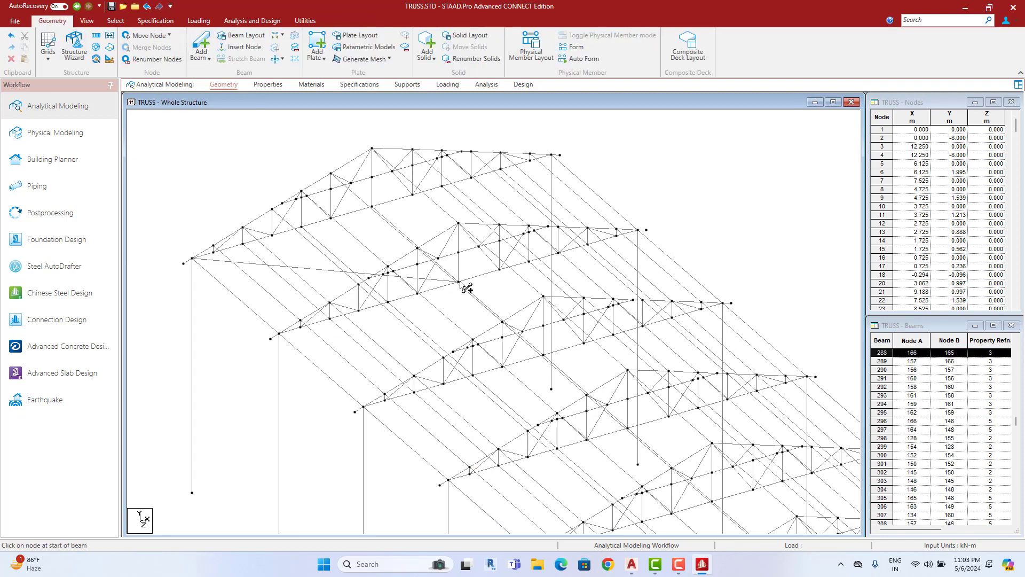
click(279, 334)
click(366, 275)
middle_drag(430, 293, 338, 262)
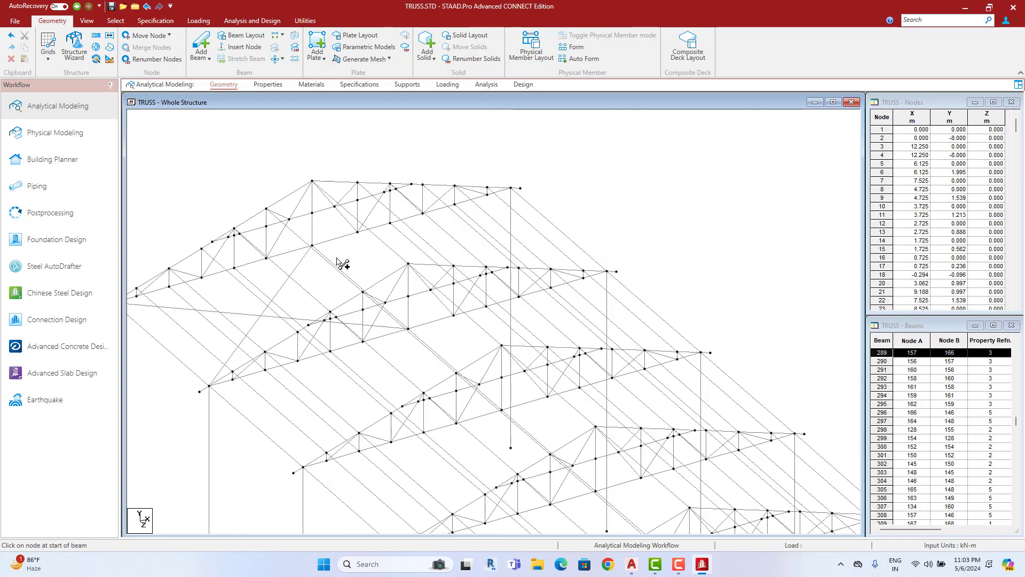
click(312, 245)
click(607, 271)
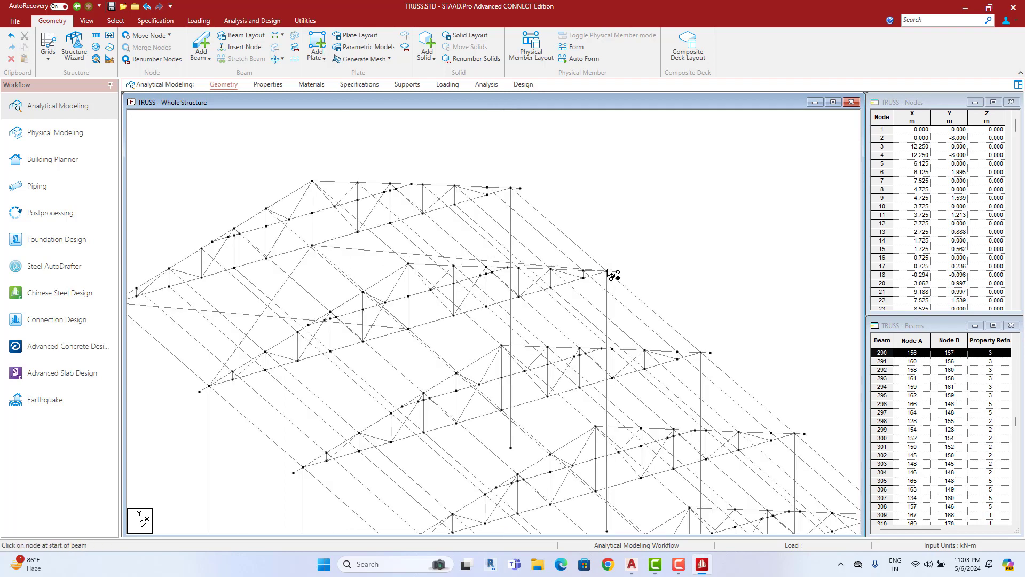
click(409, 329)
click(510, 189)
mouse_move(511, 200)
middle_down()
mouse_move(448, 184)
mouse_move(437, 208)
mouse_move(479, 202)
mouse_move(486, 286)
mouse_move(448, 269)
middle_up()
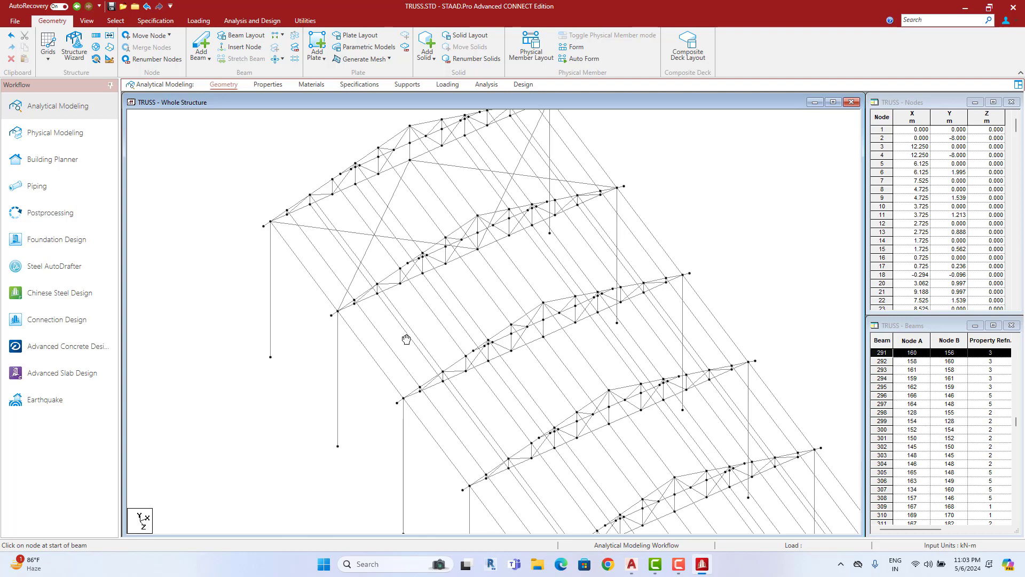
Step: Draw crossing diagonal bracing beams in the opposite end bay, keeping diagonals at the add-node prompt
mouse_move(407, 340)
middle_down()
mouse_move(451, 382)
mouse_move(524, 384)
mouse_move(443, 370)
middle_up()
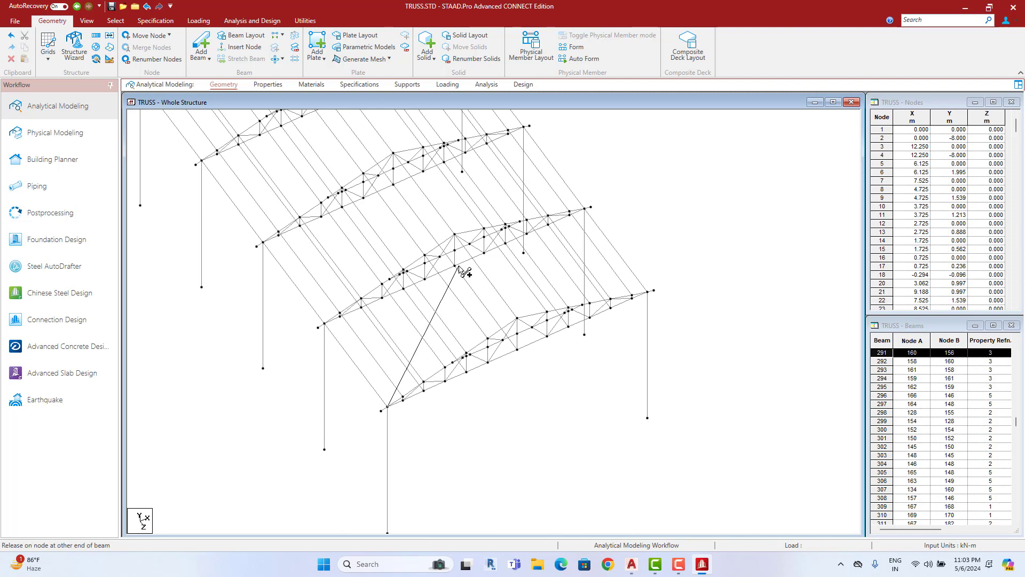
drag(389, 408, 466, 272)
click(549, 308)
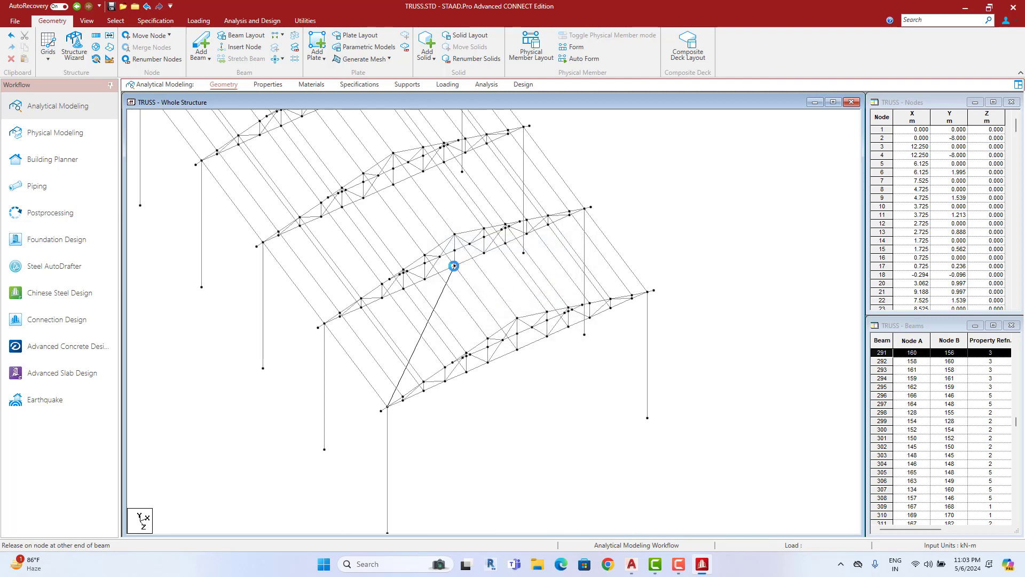
drag(487, 346, 324, 323)
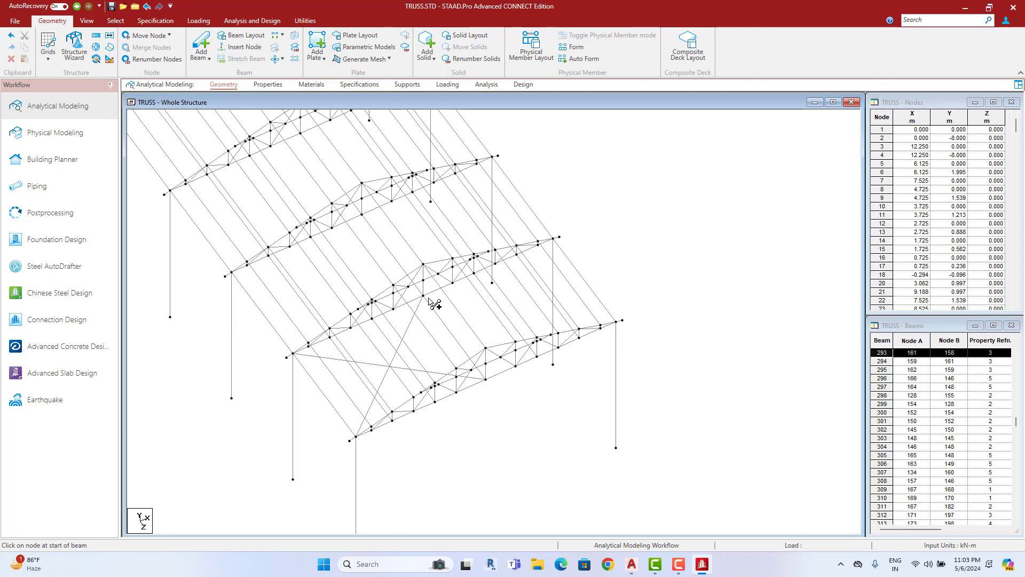
drag(423, 295, 616, 323)
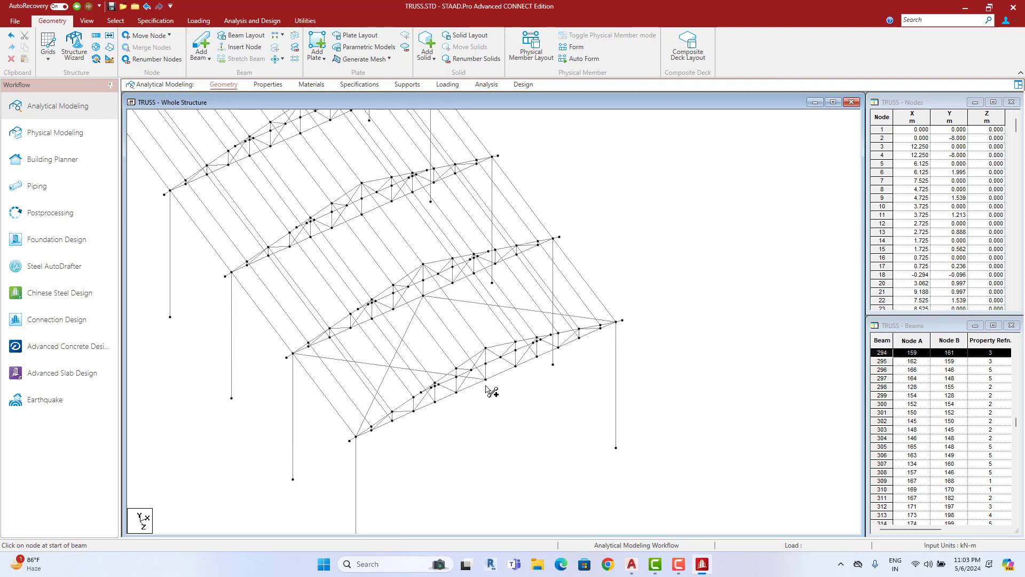
drag(486, 379, 553, 239)
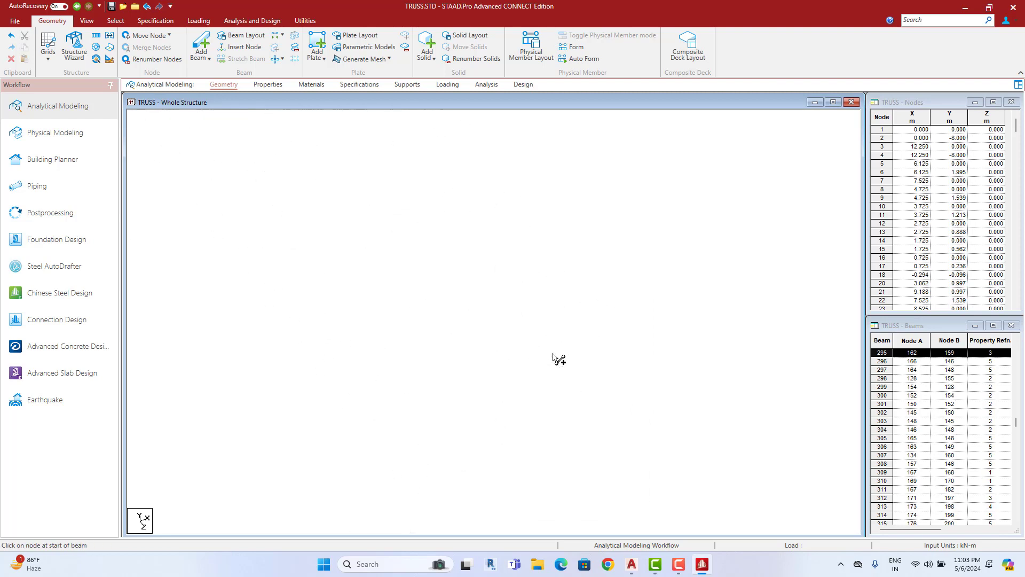
scroll(579, 388, down, 1)
scroll(578, 399, down, 1)
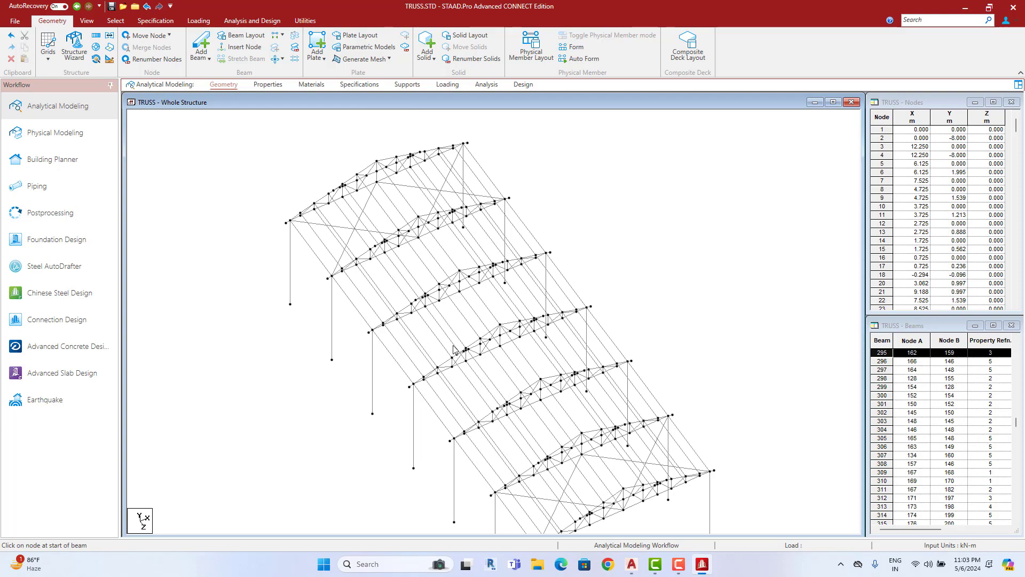
scroll(455, 349, down, 1)
scroll(512, 336, down, 1)
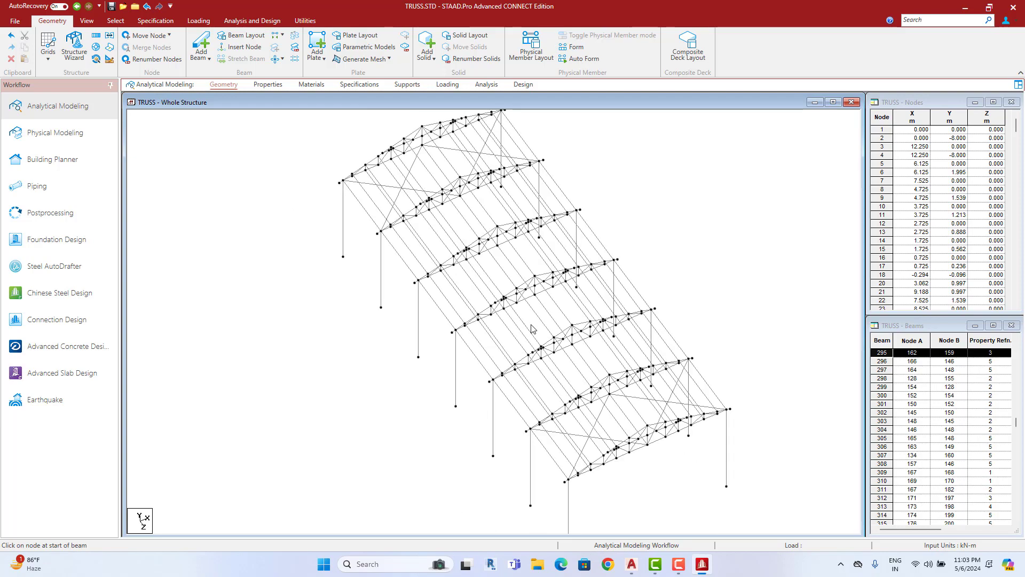
scroll(531, 328, up, 1)
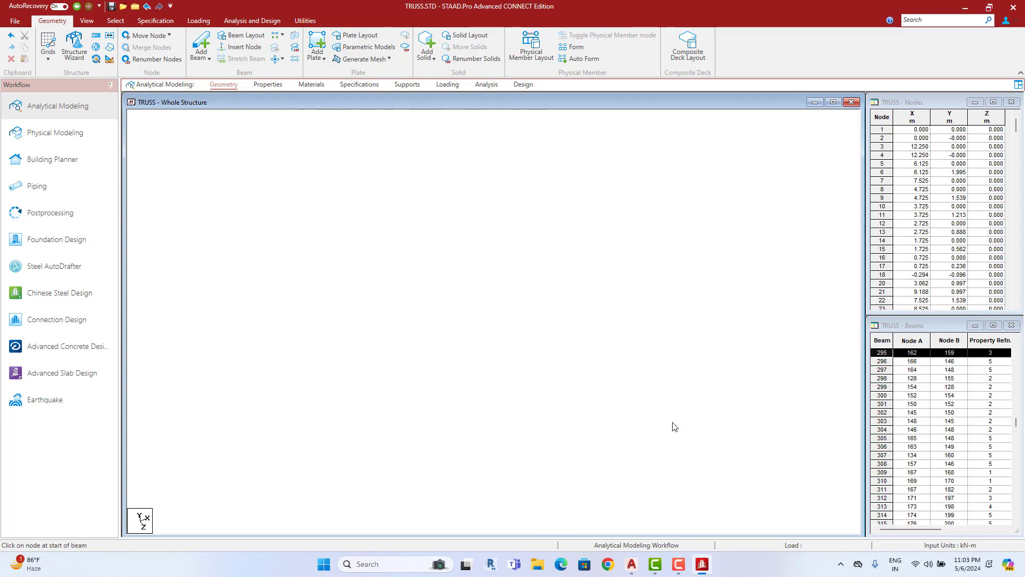
Step: Select the eight crossing roof bracing beams in both end bays
scroll(588, 345, up, 1)
click(488, 344)
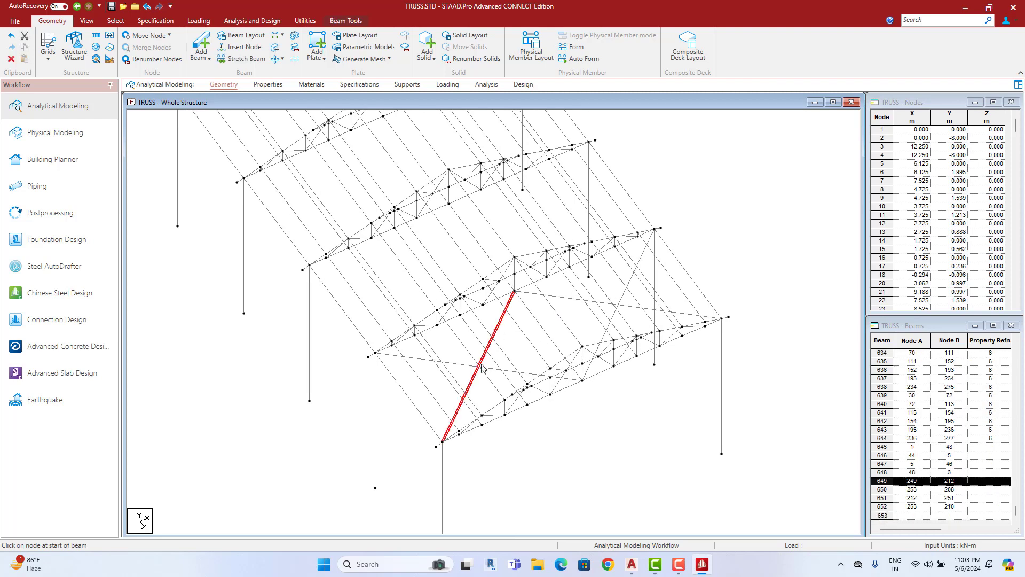
click(472, 366)
scroll(479, 374, up, 1)
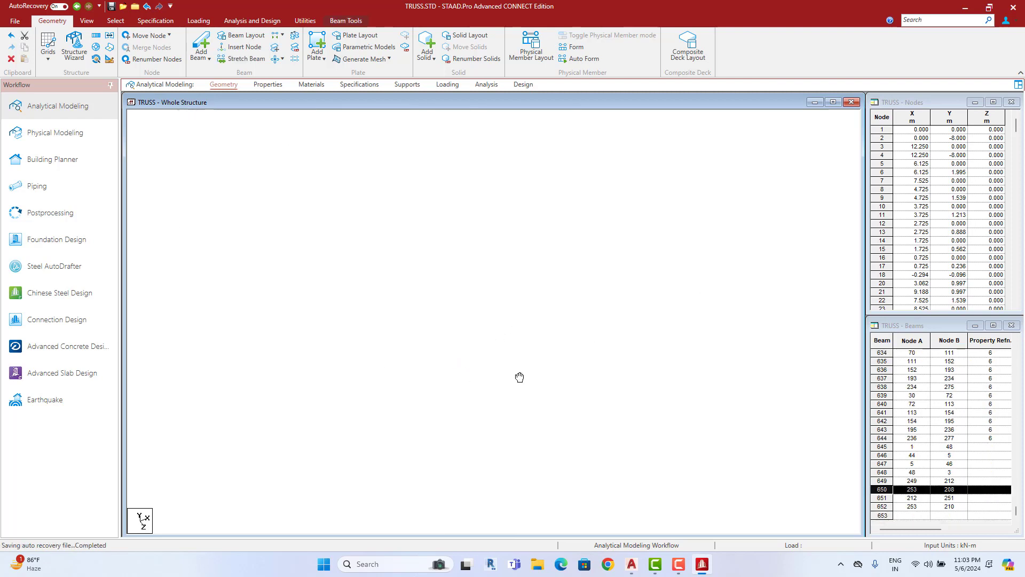
scroll(492, 373, up, 1)
scroll(501, 370, up, 1)
scroll(501, 370, up, 1)
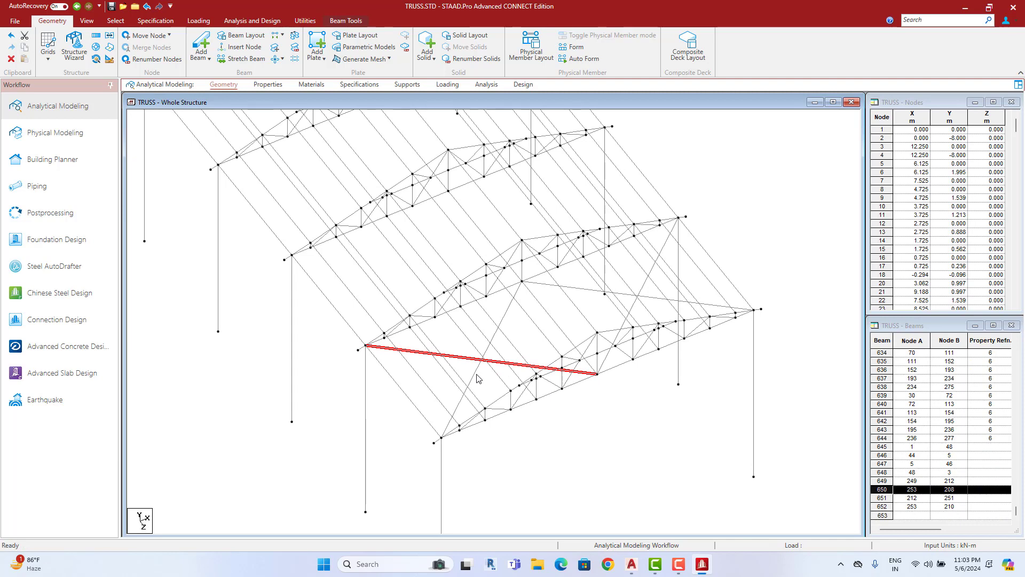
ctrl+click(479, 378)
ctrl+click(638, 299)
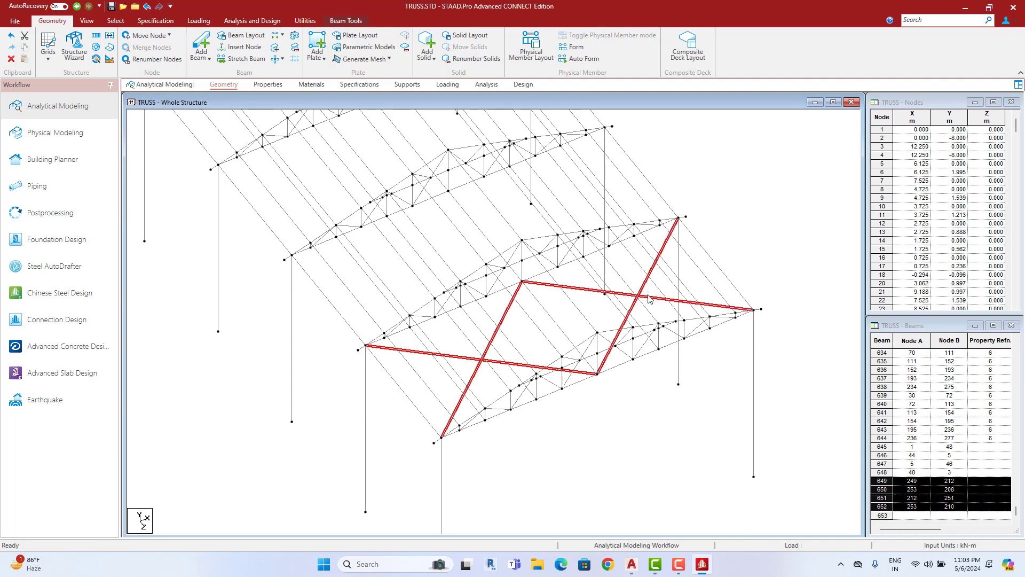
middle_drag(513, 286, 448, 312)
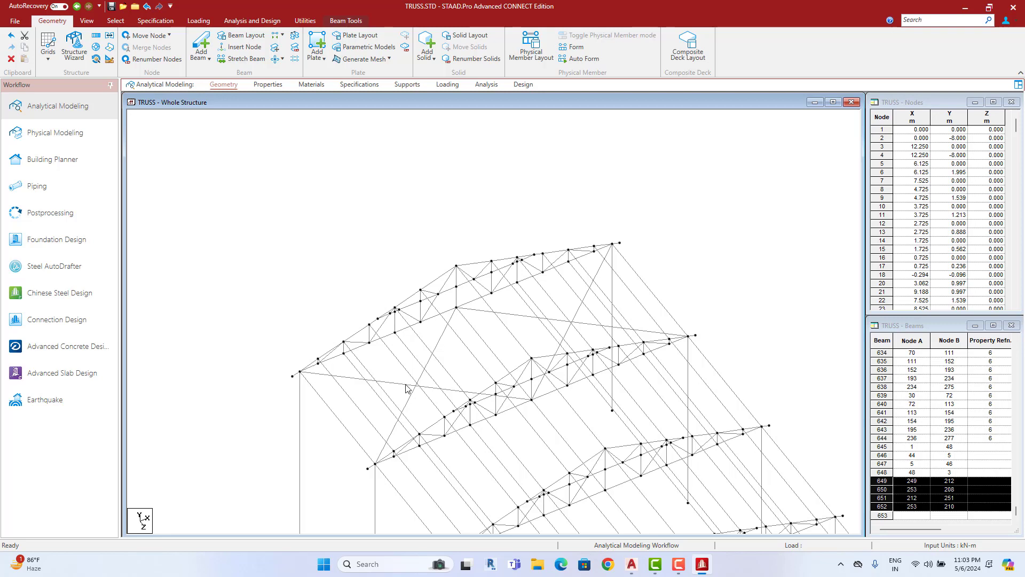
ctrl+click(406, 384)
ctrl+click(408, 400)
ctrl+click(579, 317)
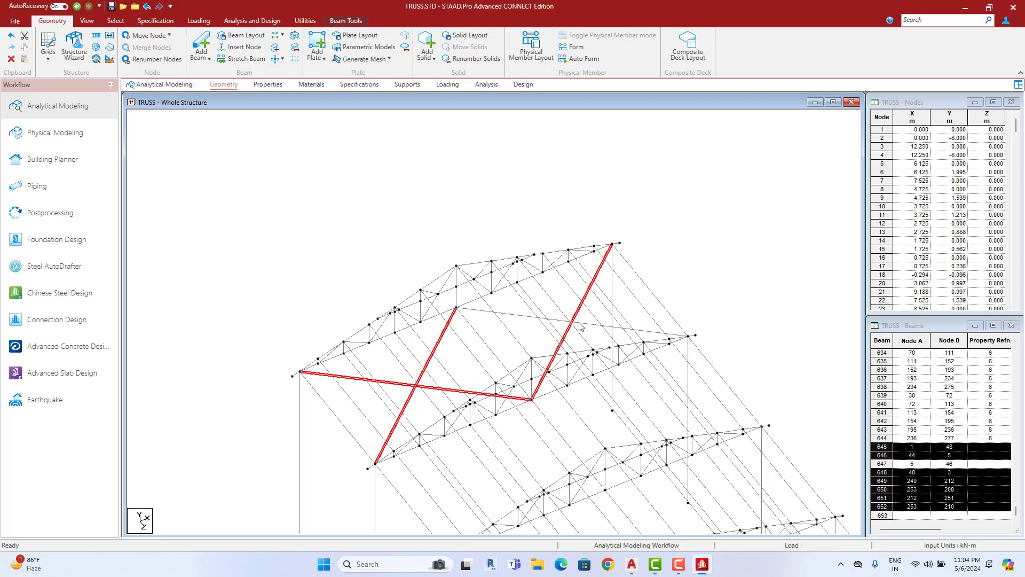
scroll(587, 305, down, 2)
scroll(584, 286, down, 1)
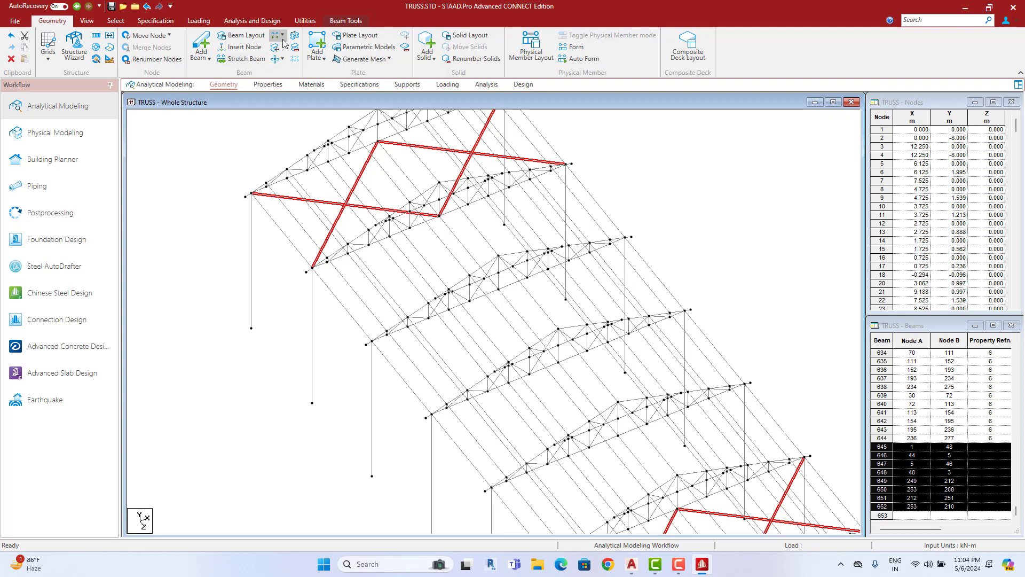
Step: Intersect the selected beams at their crossings, creating eight new beams up to 660
click(280, 59)
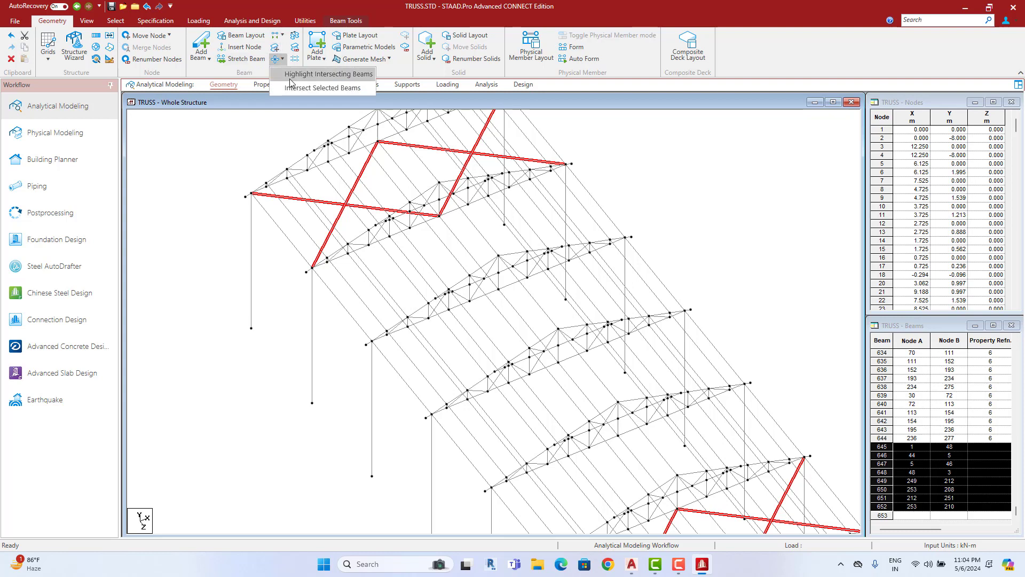
click(310, 87)
click(472, 303)
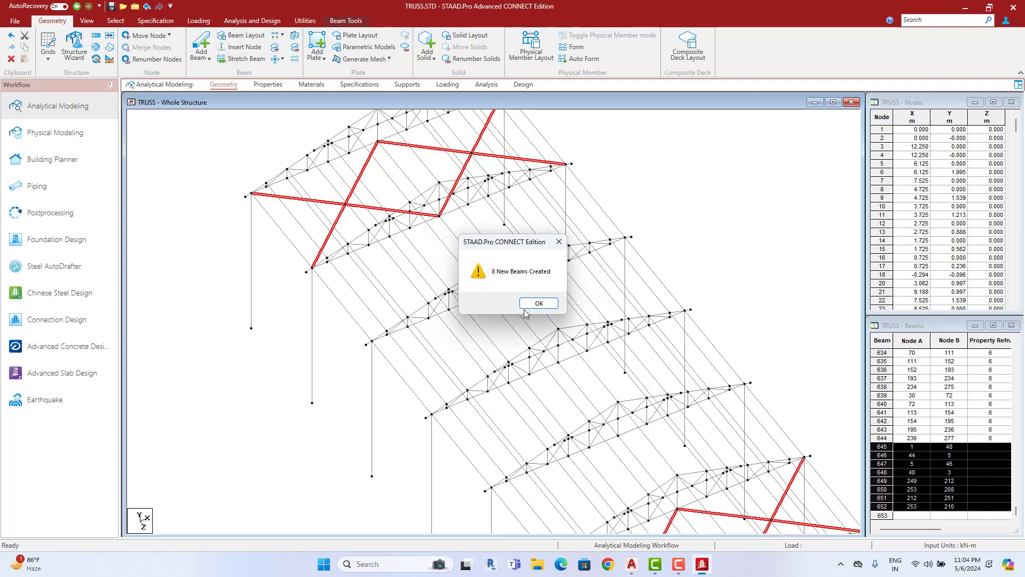
click(526, 306)
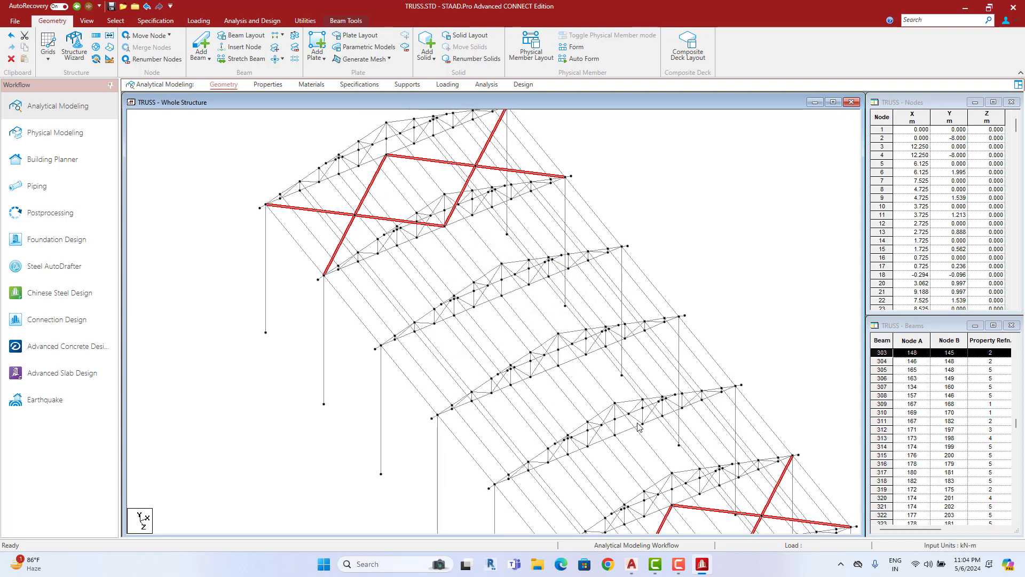
scroll(508, 322, down, 2)
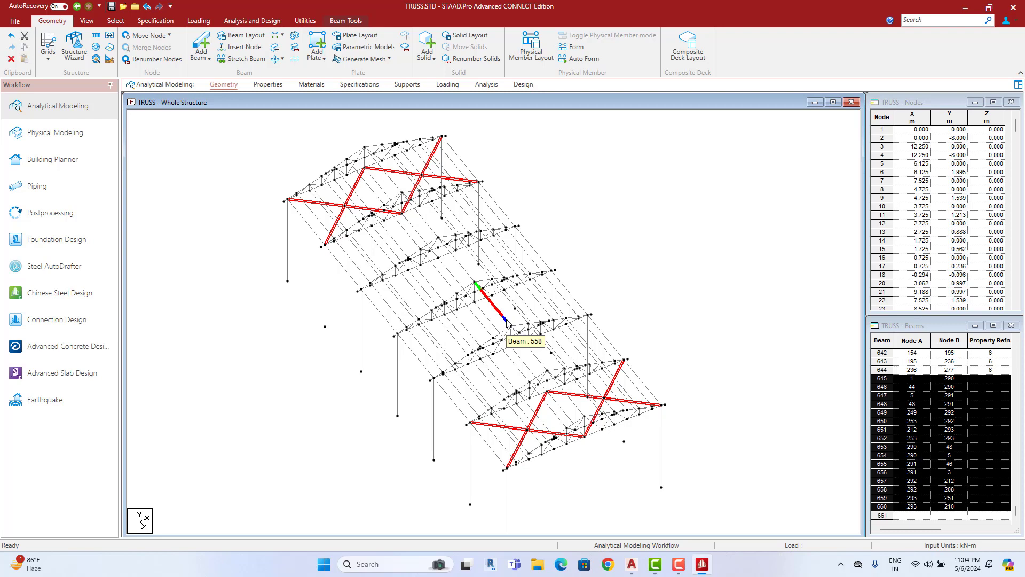
click(441, 134)
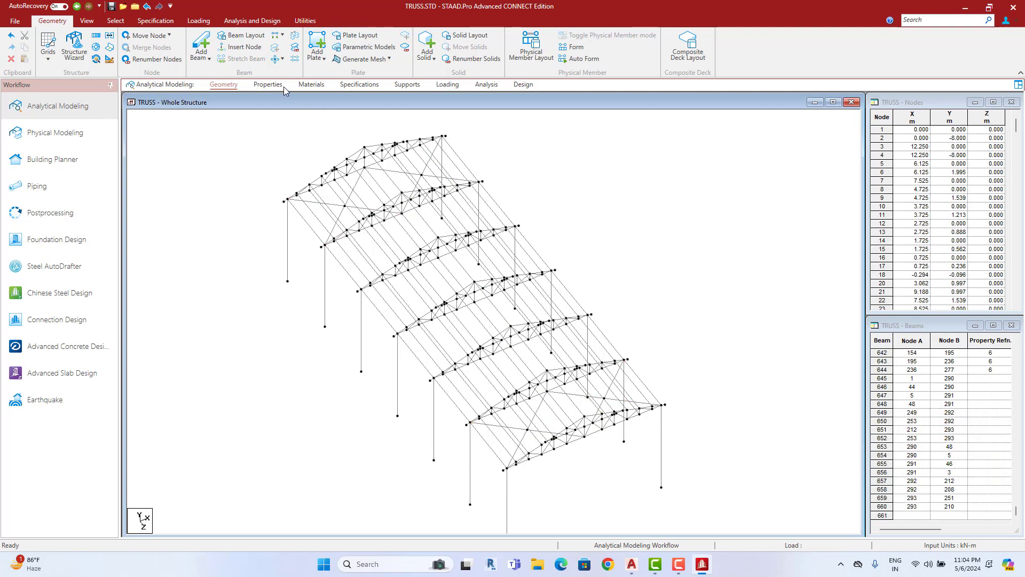
Step: Go to the Properties page for member section properties
click(267, 84)
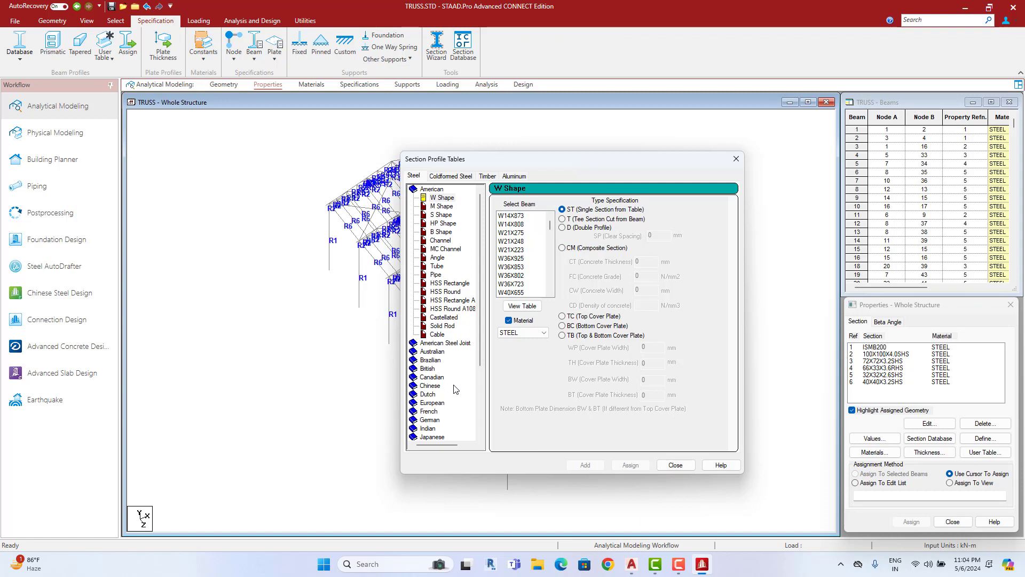
Step: From the Indian steel angle tables, add ISA50x50x6 to the section property list
click(428, 430)
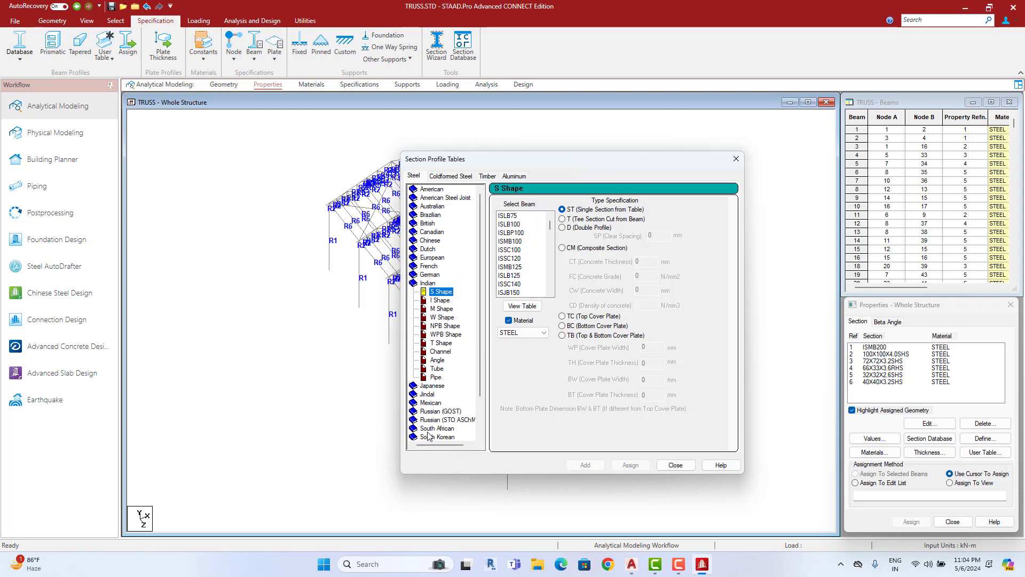
click(437, 361)
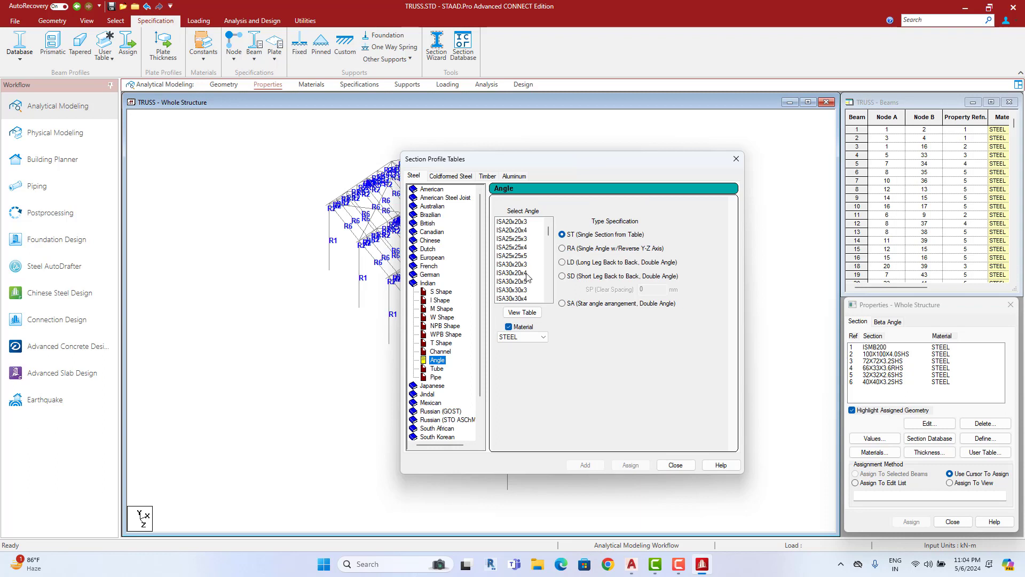
scroll(518, 284, down, 1)
scroll(518, 284, down, 1)
scroll(518, 284, down, 1)
scroll(518, 281, down, 2)
scroll(520, 289, down, 1)
scroll(521, 290, down, 1)
scroll(521, 291, down, 1)
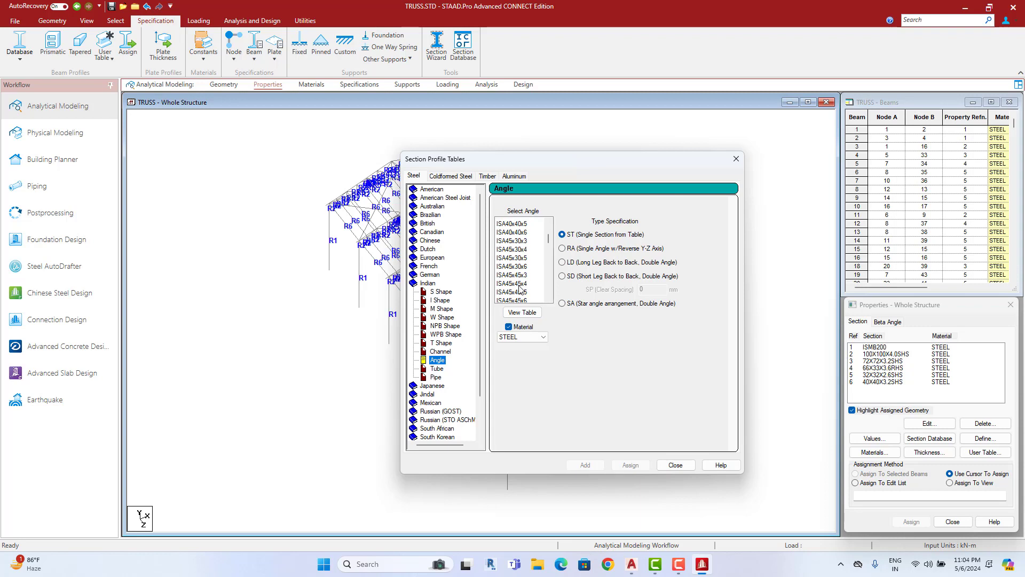
scroll(522, 292, down, 1)
scroll(521, 291, down, 1)
scroll(519, 289, down, 1)
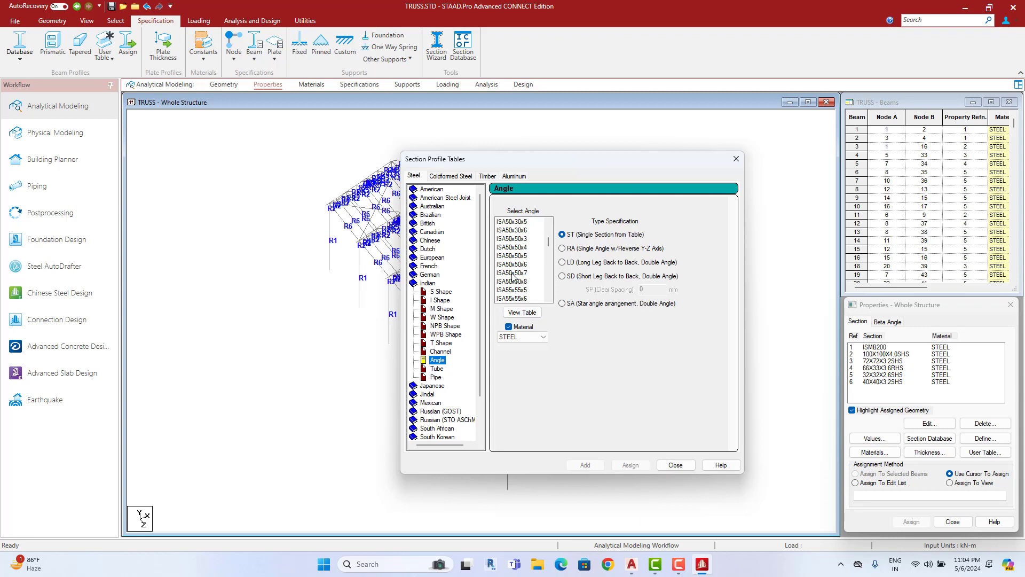
click(512, 276)
click(514, 266)
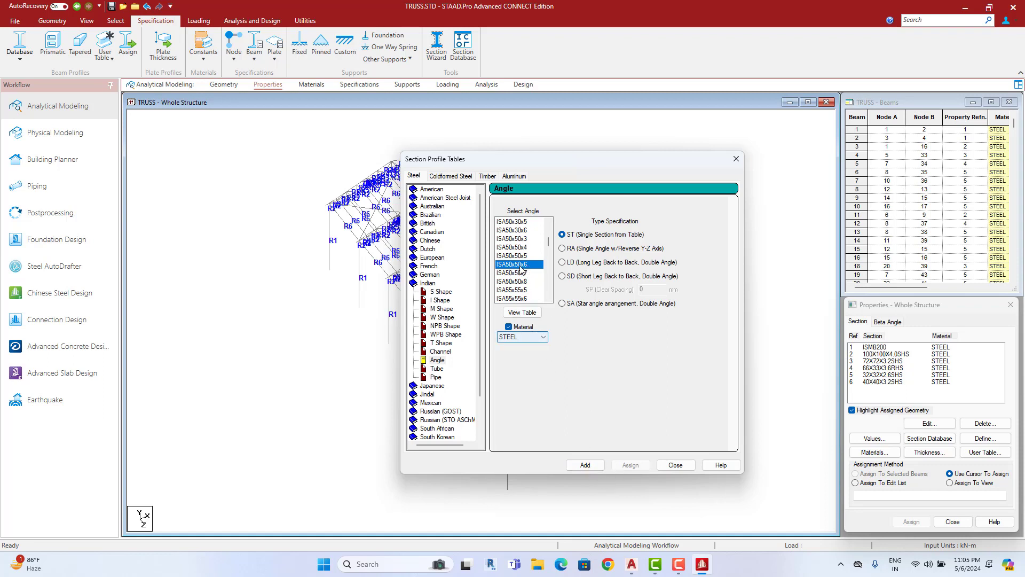
click(585, 465)
Step: Assign the ISA50x50x6 angle to all beams missing a property, beams 645–660
click(676, 465)
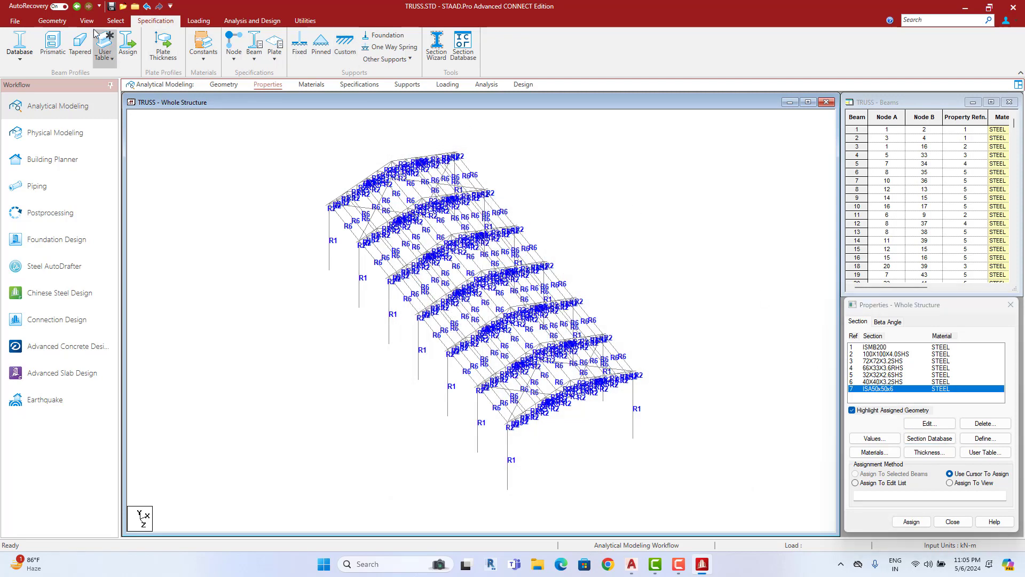
click(115, 21)
click(713, 62)
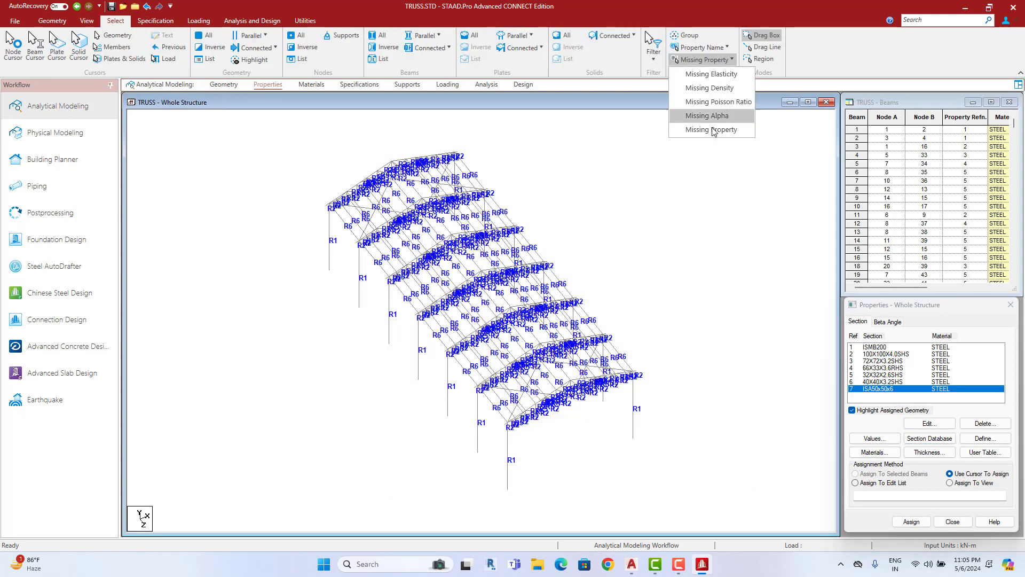
click(723, 128)
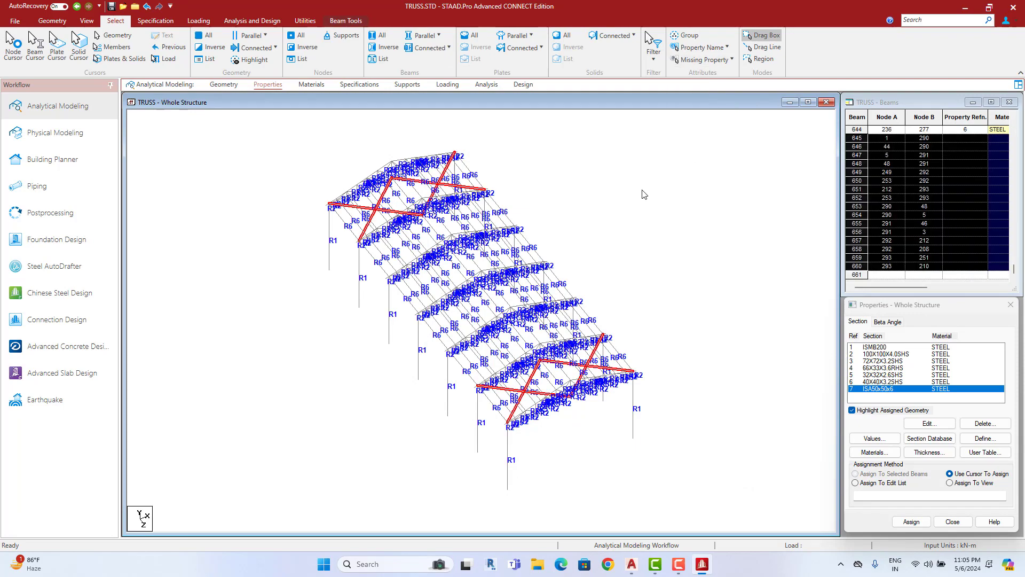
click(911, 522)
click(951, 444)
Step: Check the bracing in a 3D rendering, orbiting from below and overhead
right_click(644, 235)
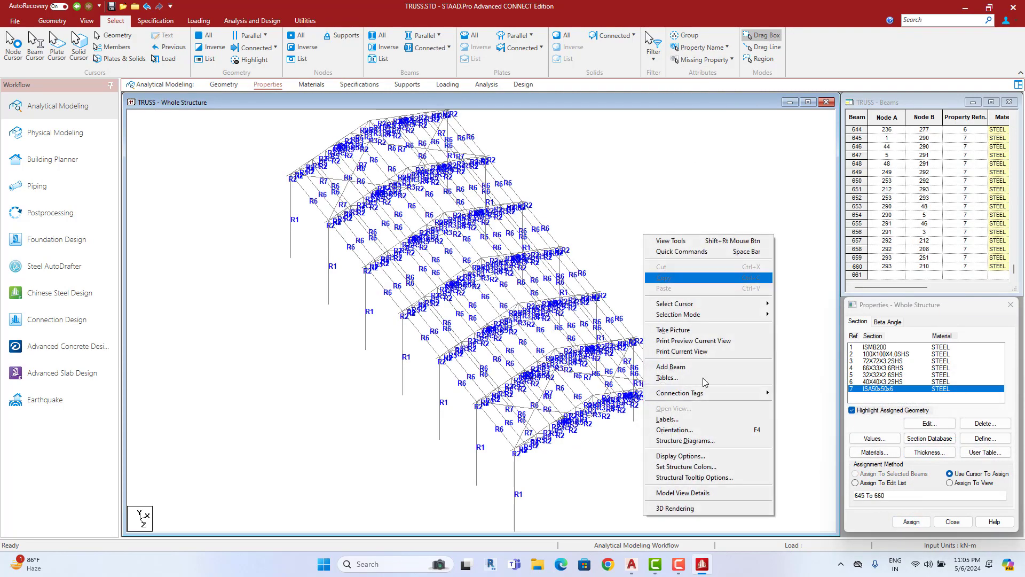
click(700, 508)
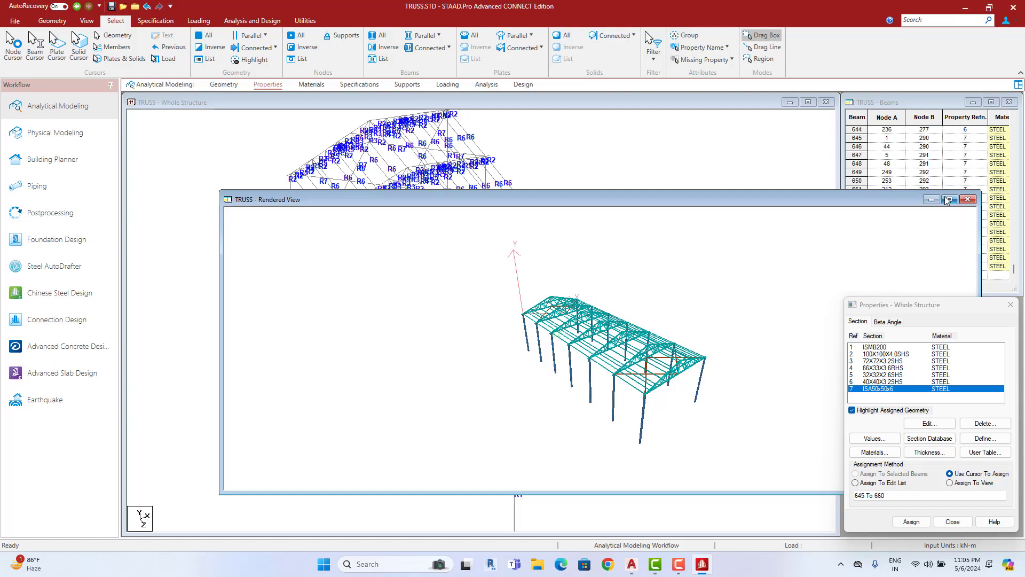
mouse_move(412, 350)
mouse_down()
mouse_move(503, 214)
mouse_move(646, 144)
mouse_up()
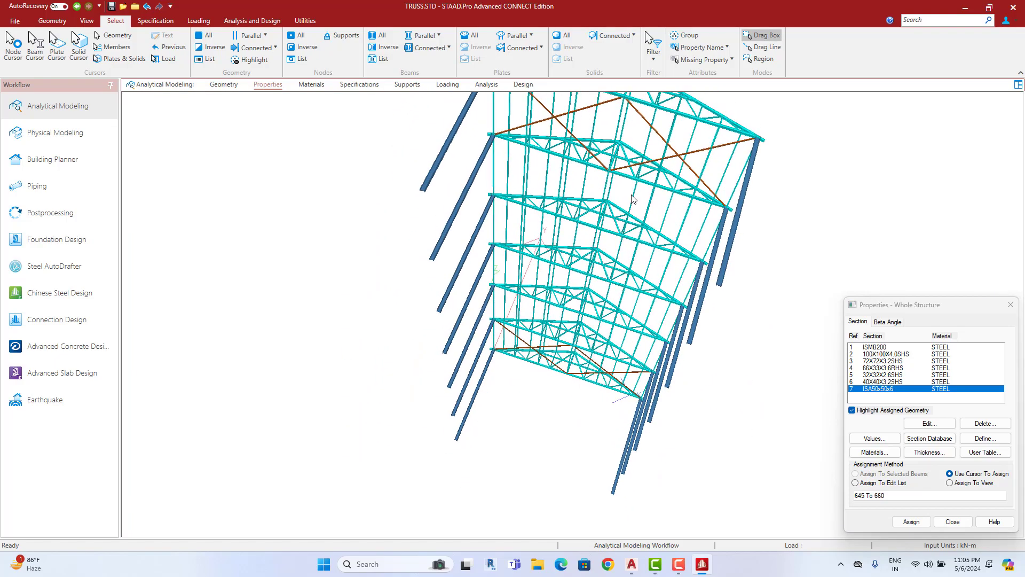
mouse_move(586, 335)
mouse_down()
mouse_move(623, 287)
mouse_move(366, 205)
mouse_move(482, 315)
mouse_move(170, 121)
mouse_up()
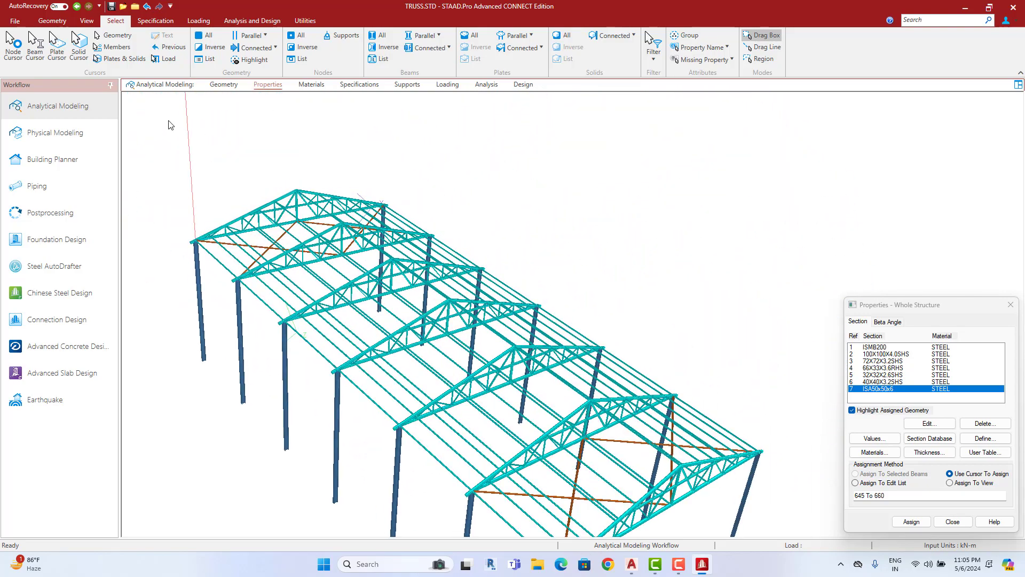
Step: Add a four-node plate covering the first roof slope from the apex node
click(229, 86)
middle_drag(500, 223, 484, 268)
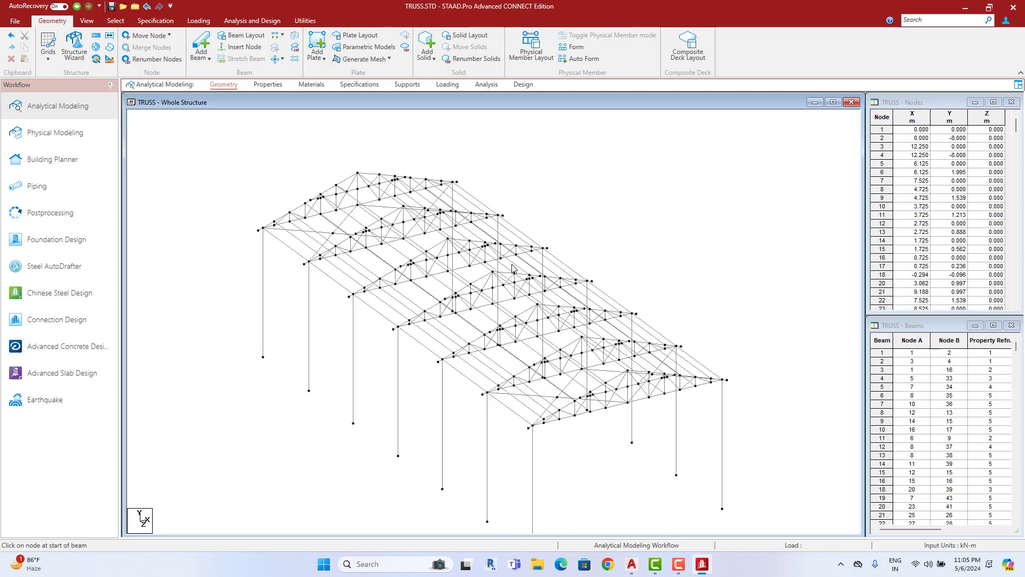
scroll(484, 268, up, 3)
scroll(546, 271, up, 2)
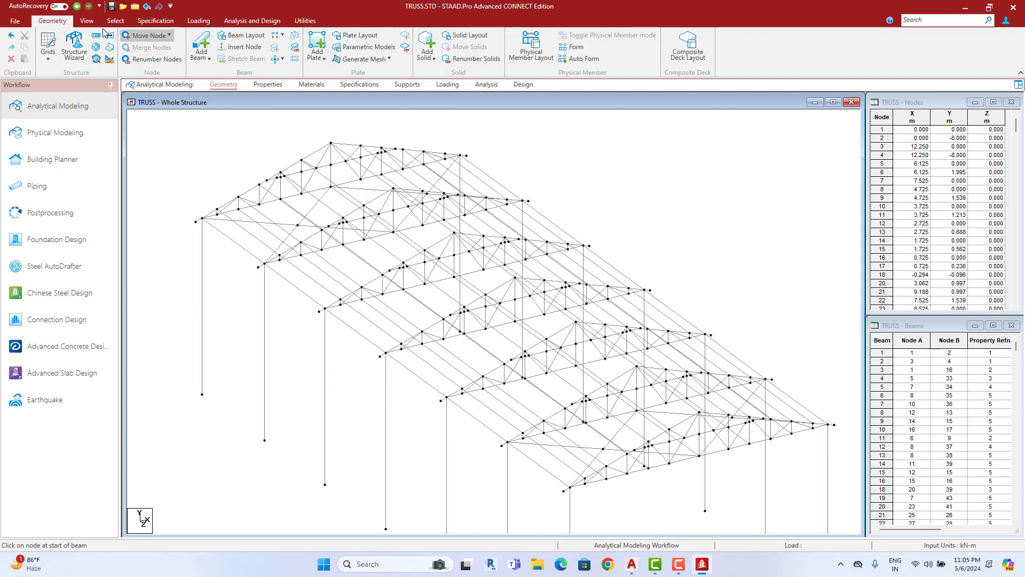
click(311, 40)
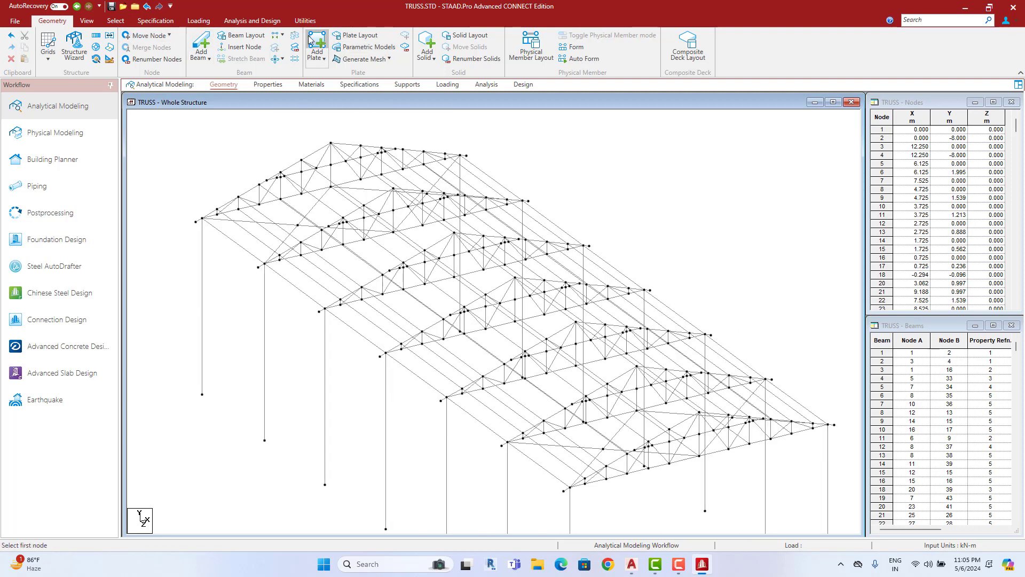
click(195, 221)
click(331, 143)
scroll(694, 411, up, 2)
scroll(716, 390, up, 1)
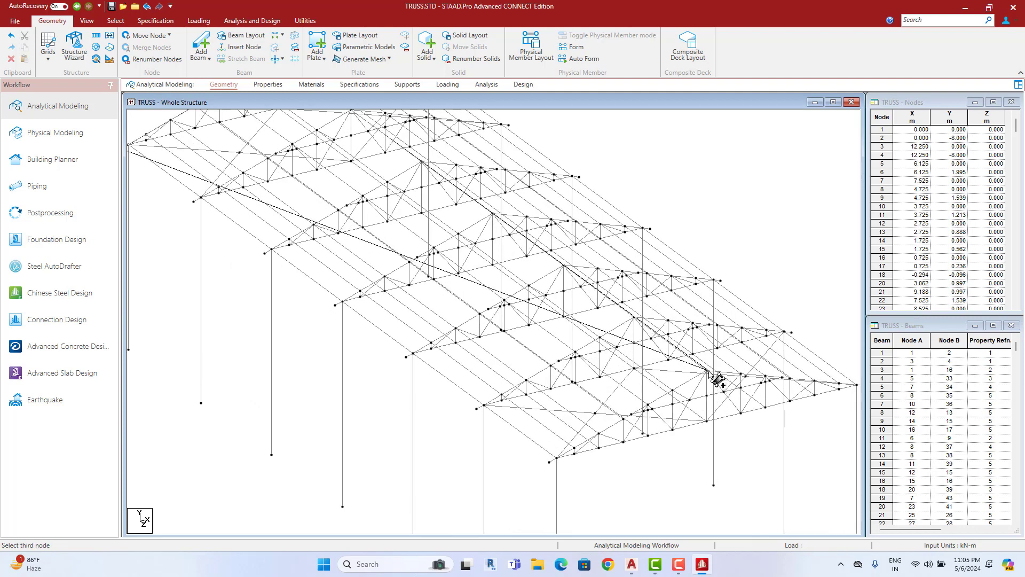
click(707, 371)
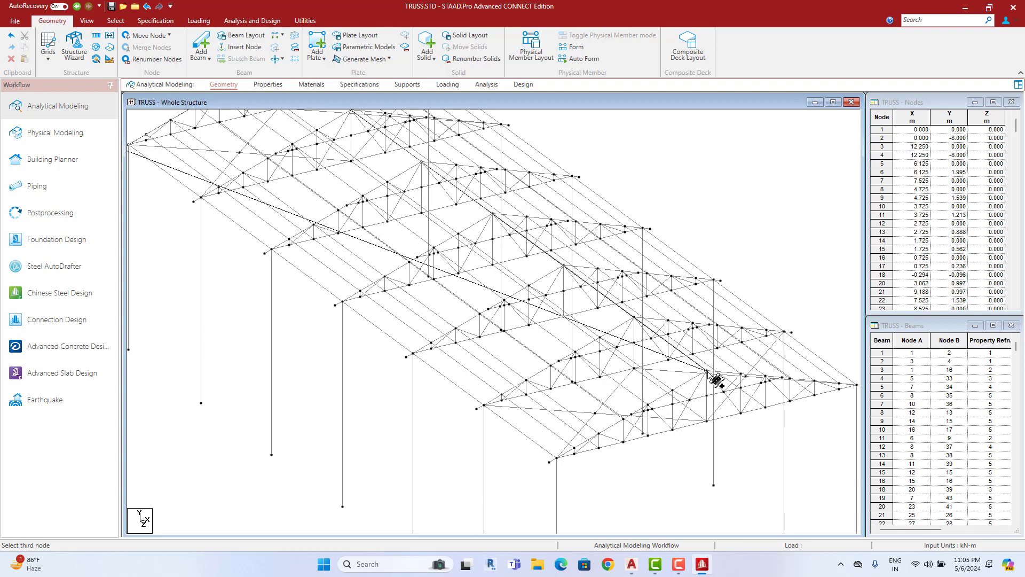
click(549, 461)
Step: Add a second four-node plate covering the other roof slope
middle_drag(692, 391, 542, 450)
click(558, 437)
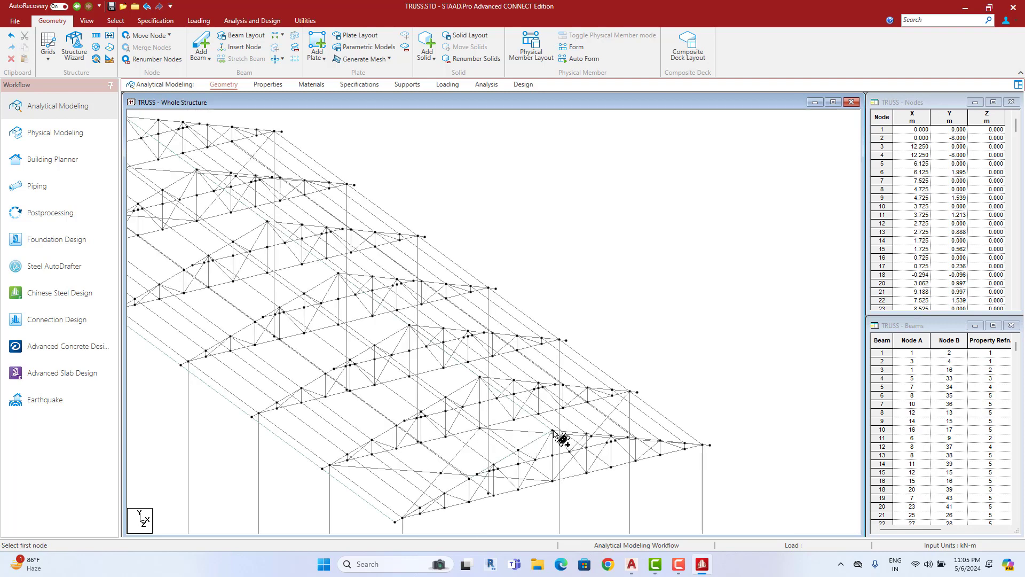
click(704, 445)
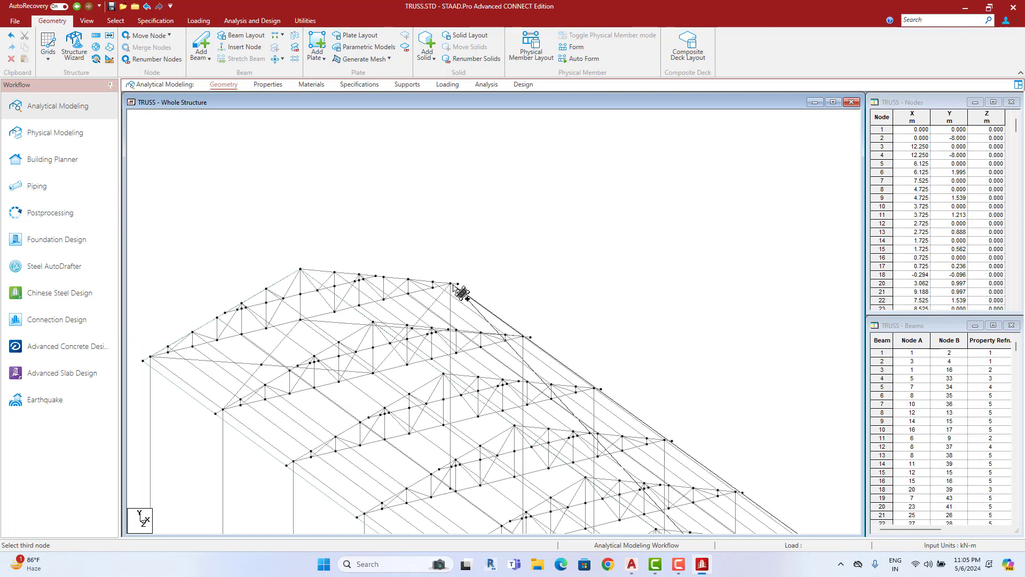
click(458, 286)
click(302, 270)
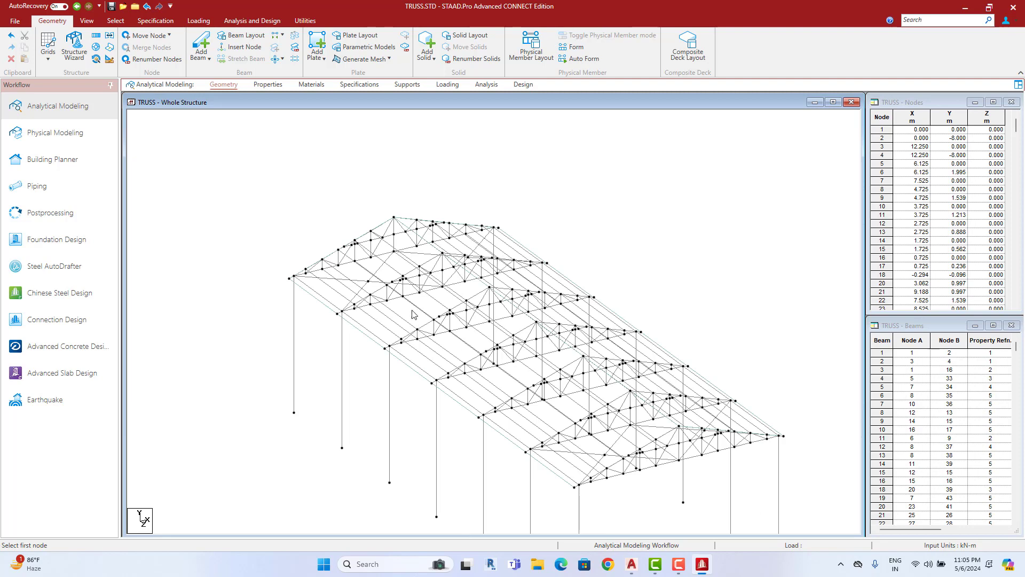
Step: Create a 2 mm plate thickness property with STEEL material
click(267, 84)
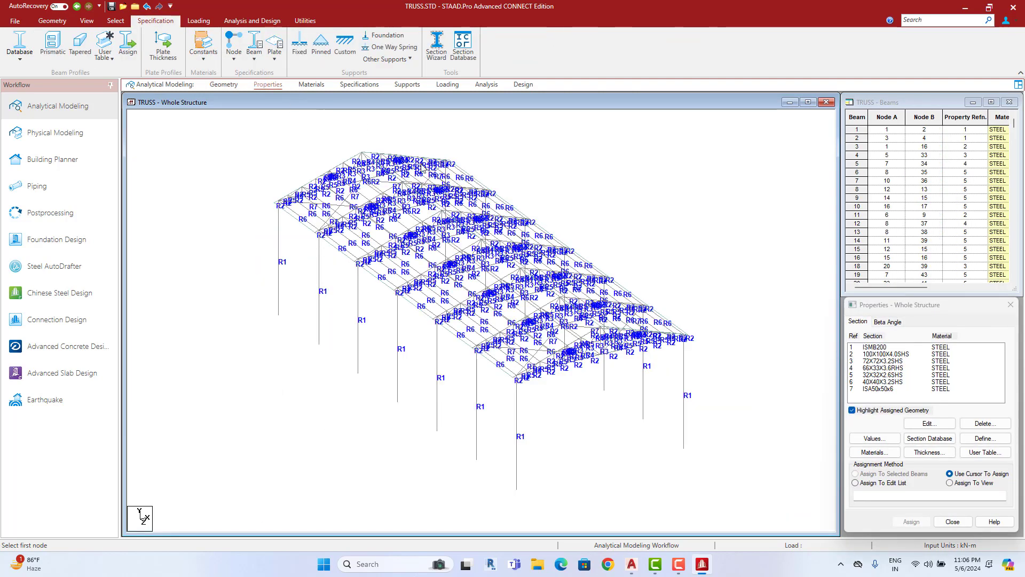
click(932, 452)
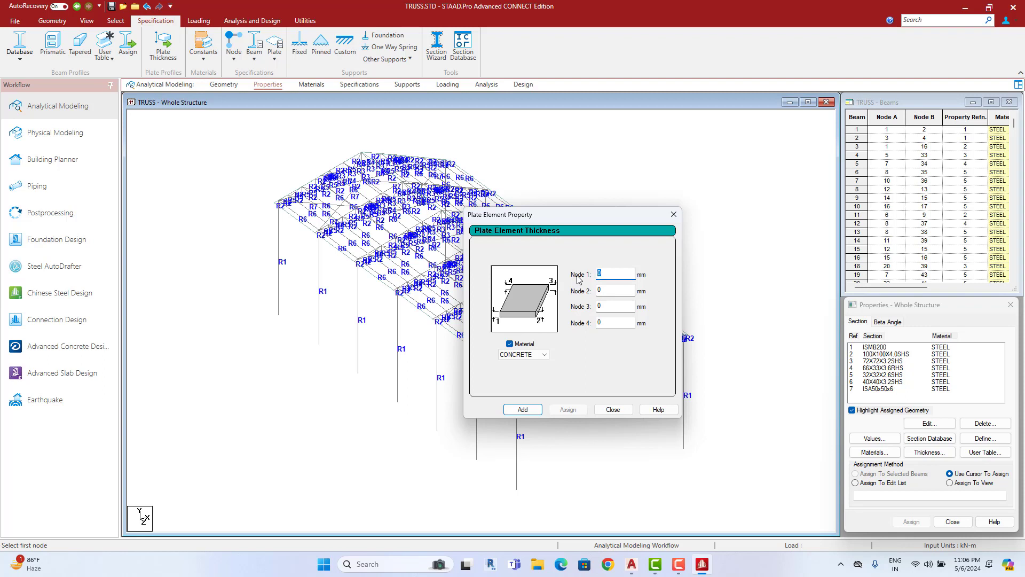
click(522, 355)
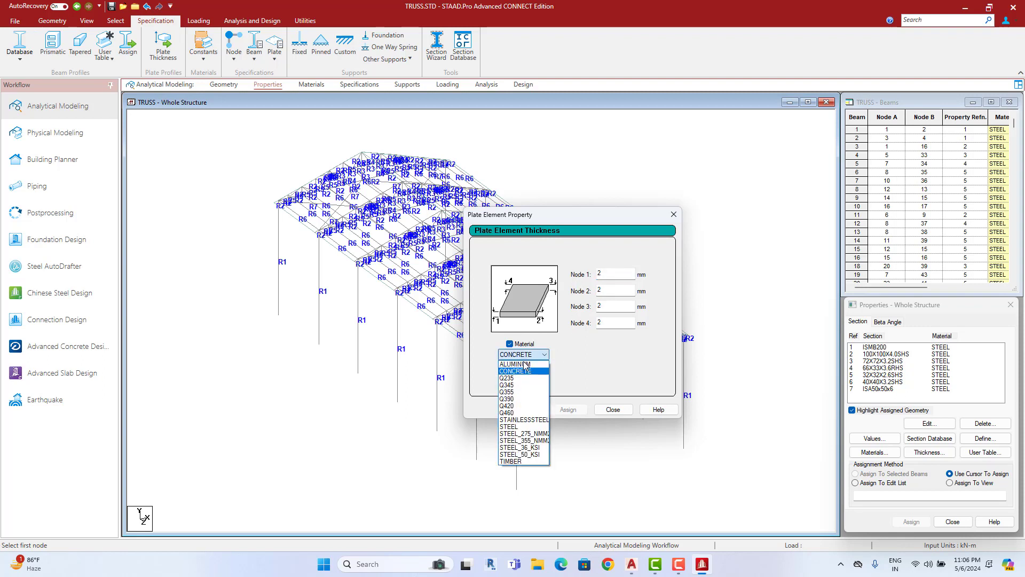
click(520, 426)
click(523, 411)
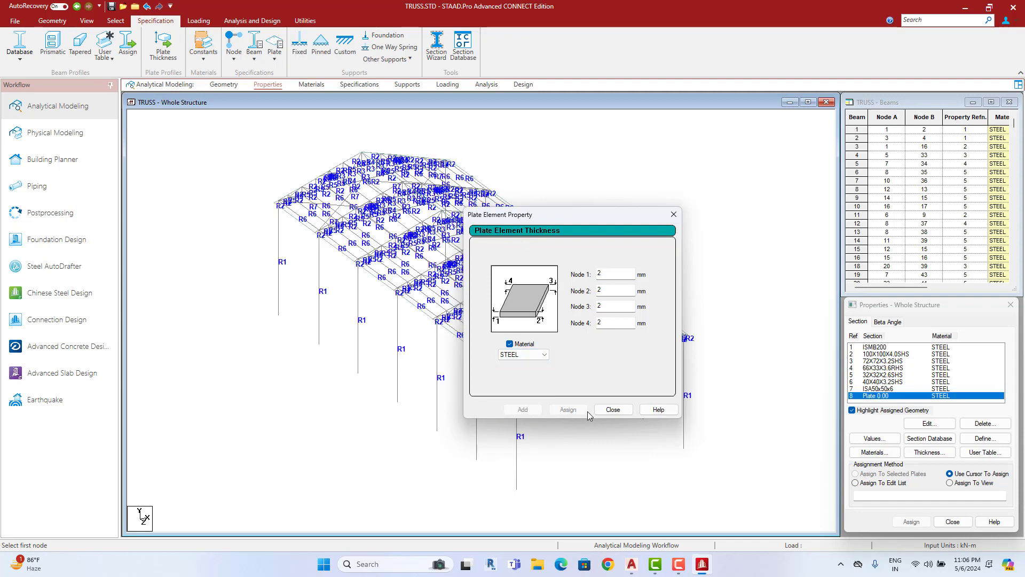
click(613, 410)
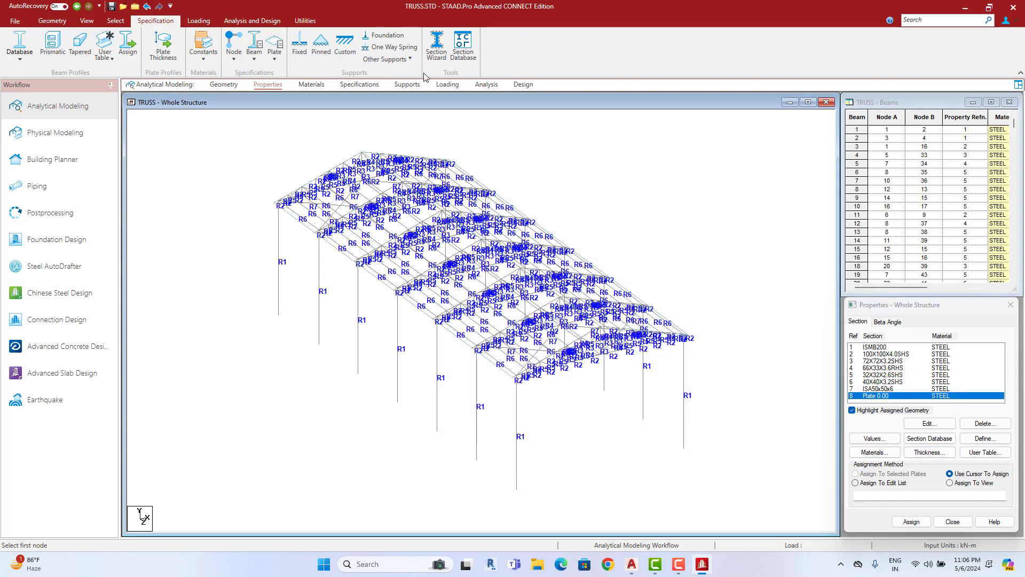
Step: Check the new plate property, then use Select > Missing Property to find unassigned plates
click(929, 423)
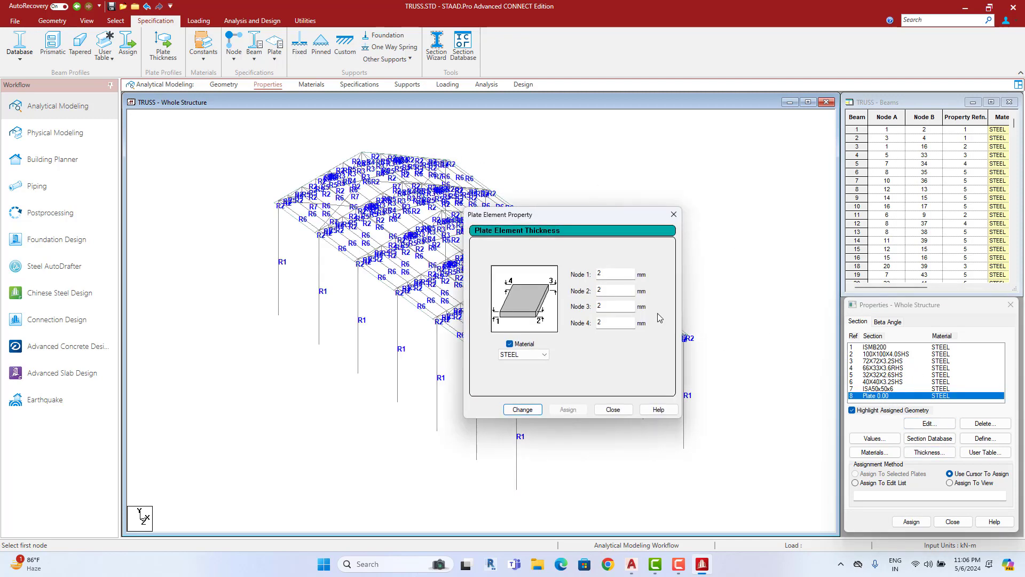
click(673, 215)
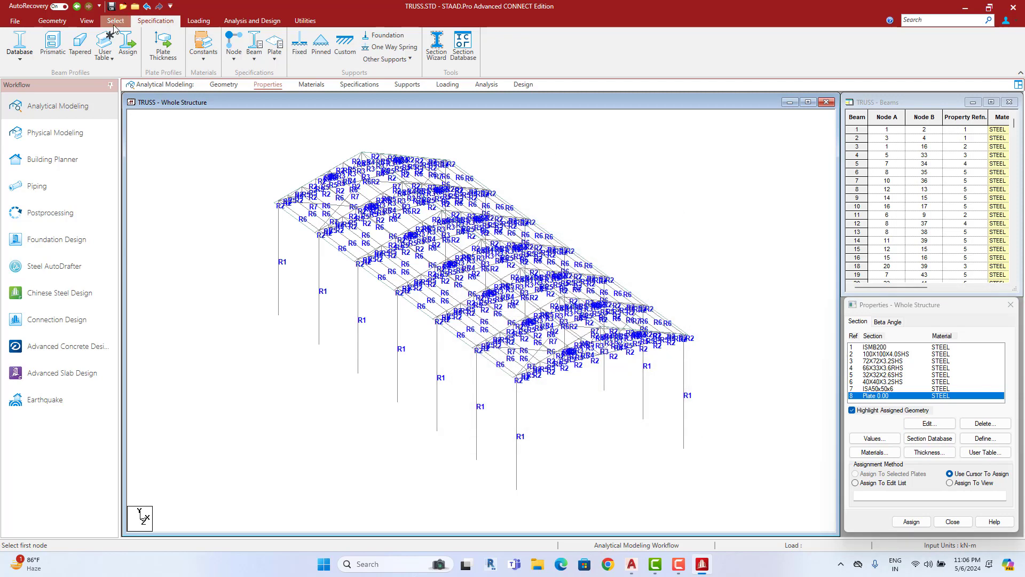
click(116, 21)
click(703, 59)
Step: Assign the 2 mm steel plate thickness to roof plates 661 and 662
click(711, 129)
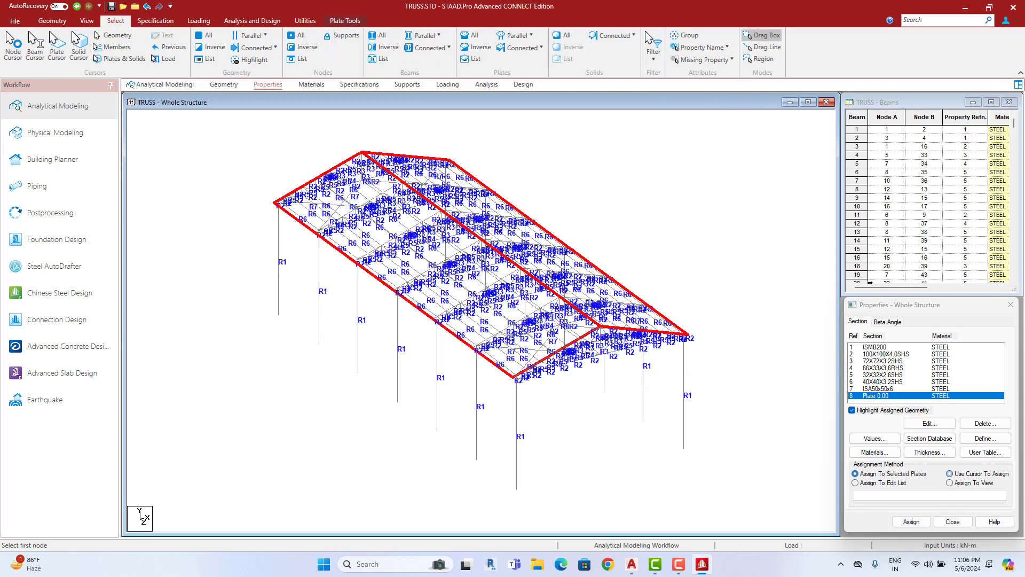
click(925, 518)
click(883, 442)
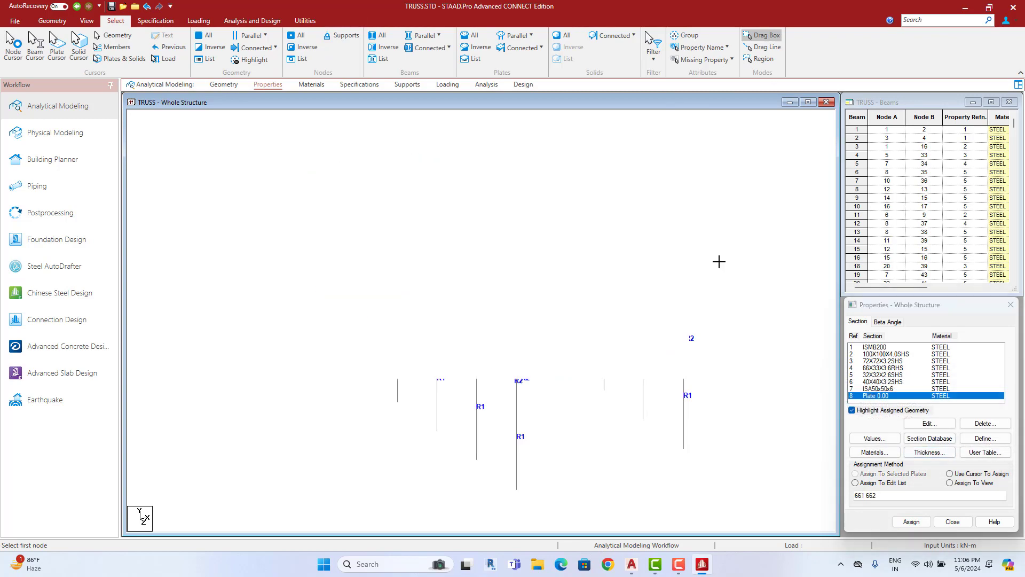
Step: Open a full-window 3D rendered view and orbit it to inspect the model from both sides
right_click(678, 205)
click(728, 479)
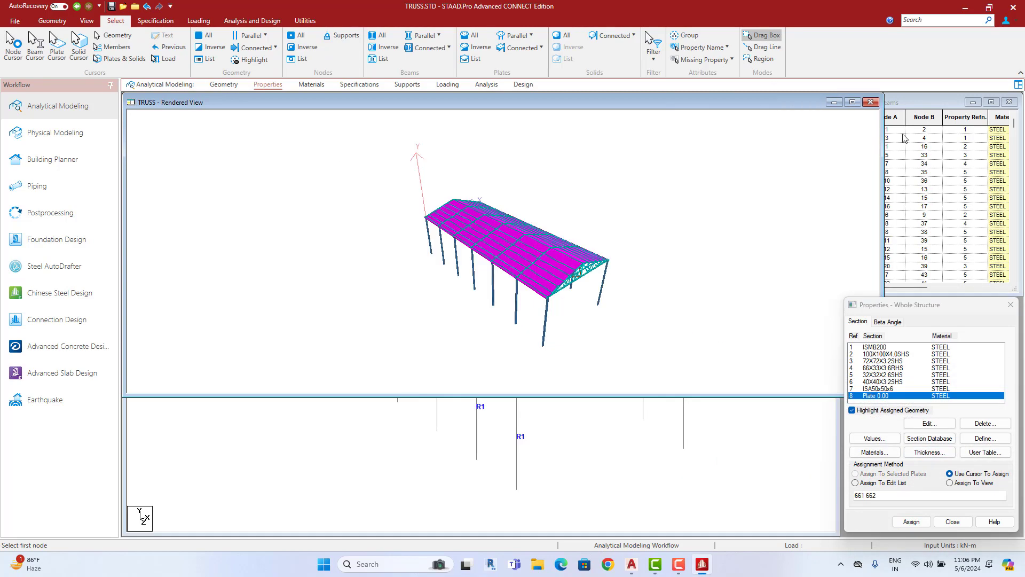
click(853, 102)
scroll(565, 304, up, 2)
scroll(566, 307, up, 2)
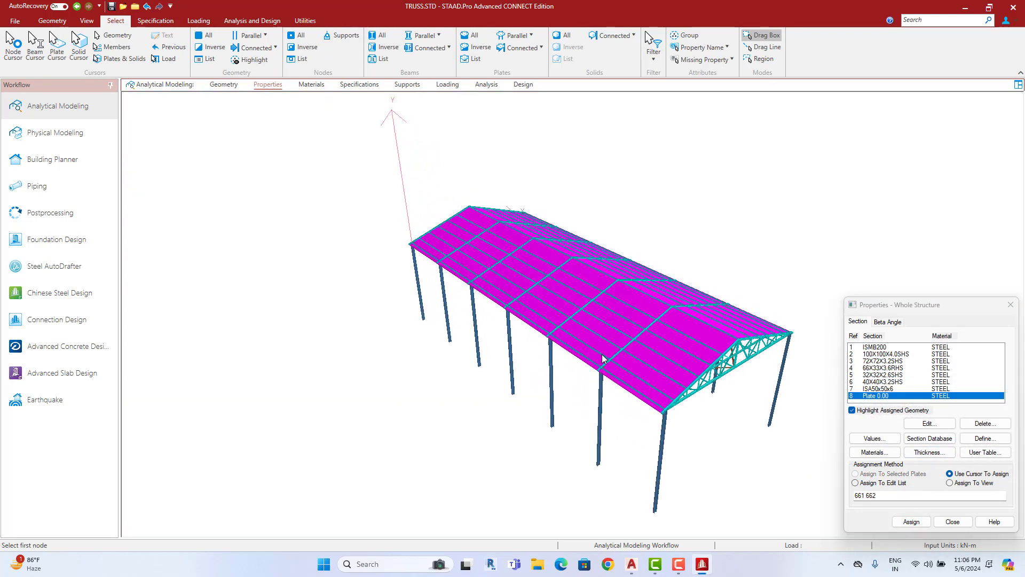
scroll(603, 359, up, 2)
mouse_move(604, 359)
mouse_down()
mouse_move(496, 257)
mouse_move(482, 289)
mouse_move(505, 208)
mouse_move(532, 189)
mouse_up()
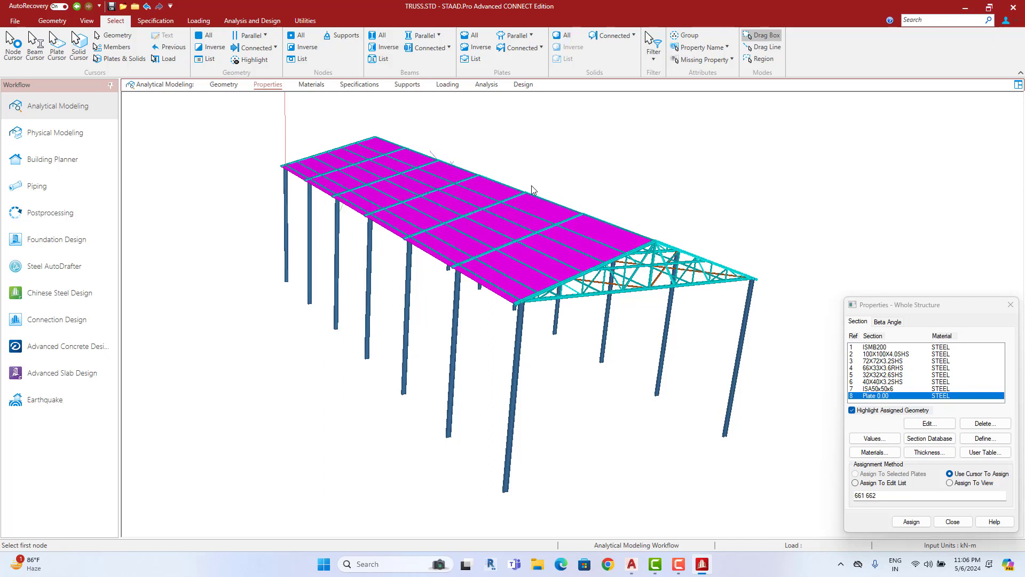
mouse_move(529, 198)
middle_down()
mouse_move(562, 263)
mouse_move(283, 107)
middle_up()
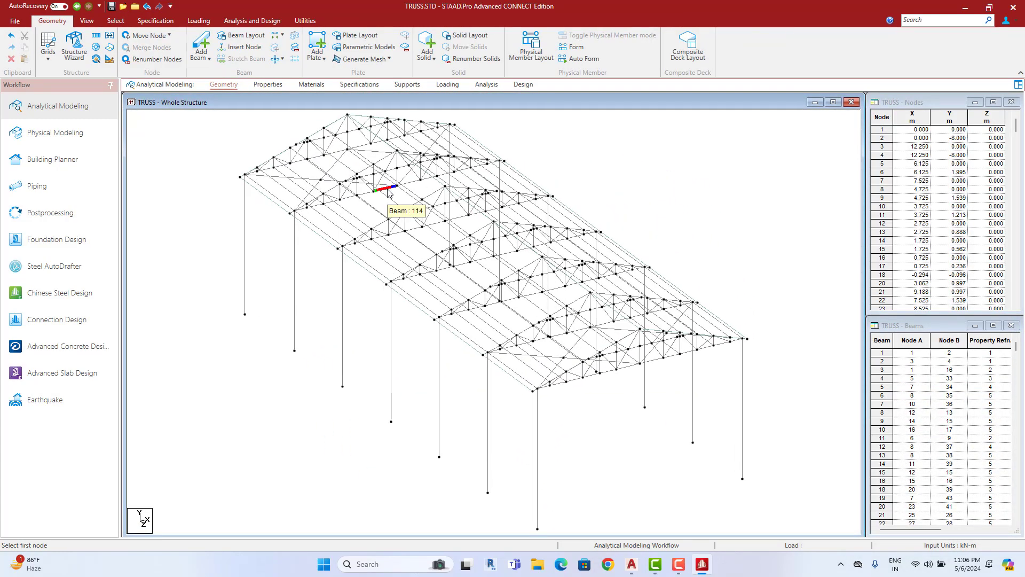
Step: Show the truss in front elevation and create a new fixed support, Support 2
scroll(436, 326, down, 2)
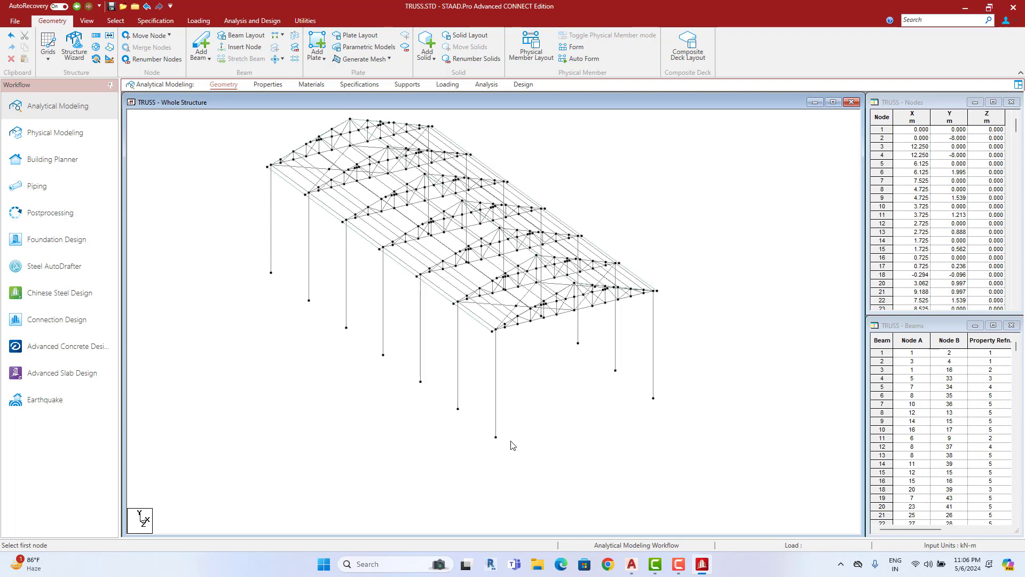
click(87, 21)
click(206, 36)
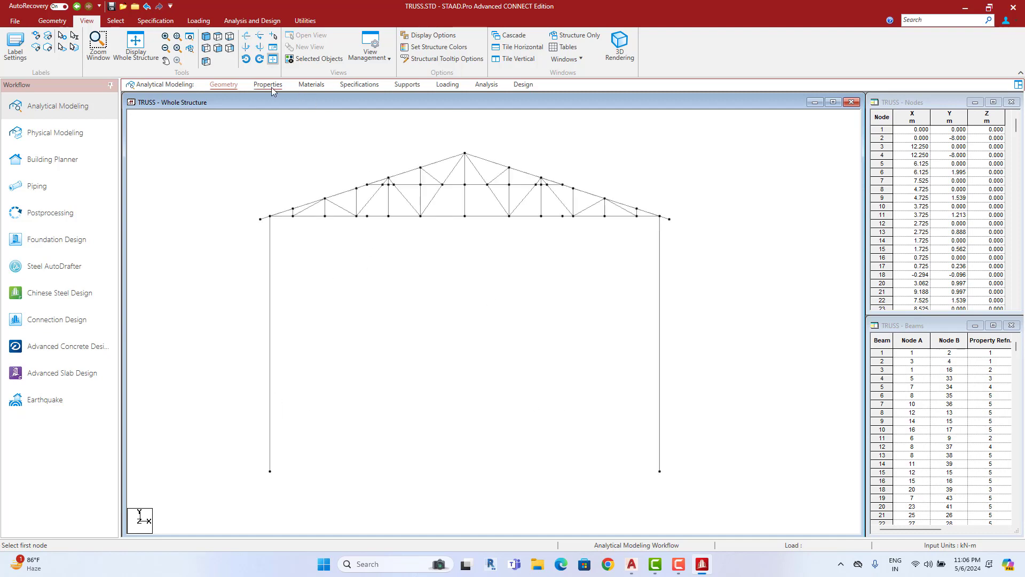
click(410, 85)
click(939, 445)
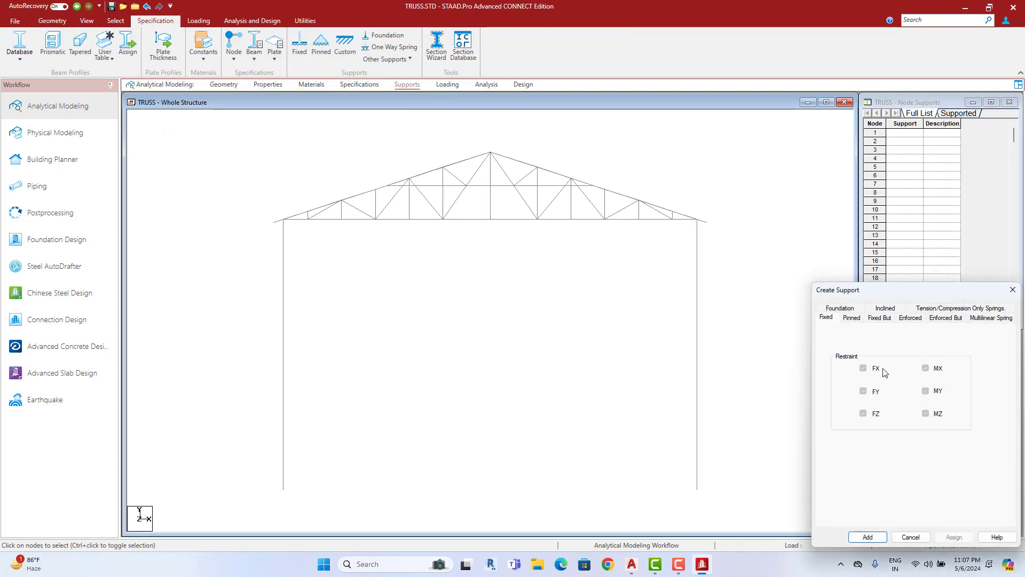
click(868, 537)
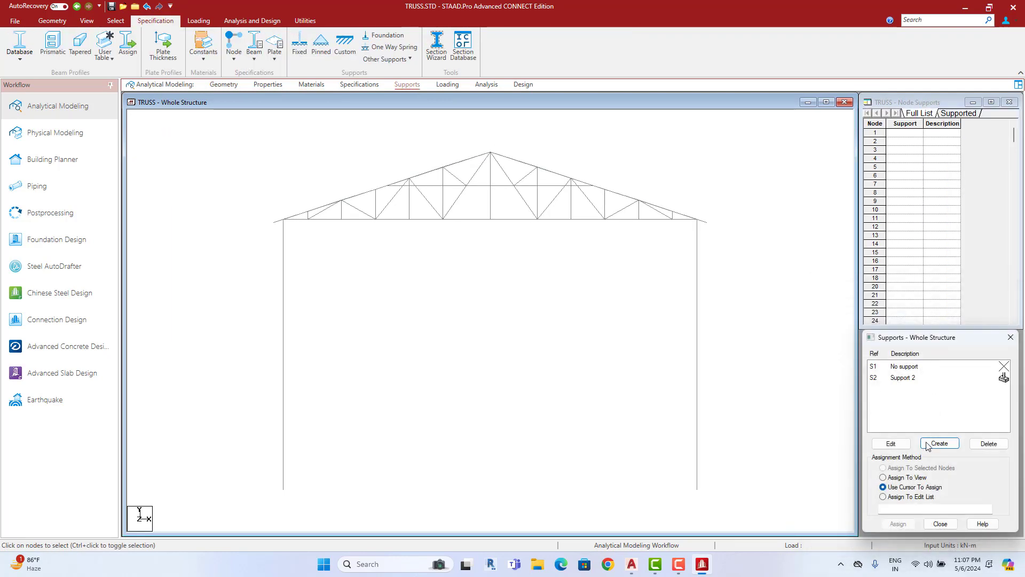
Step: Assign Support 2 to the column base nodes and display the whole structure
click(905, 380)
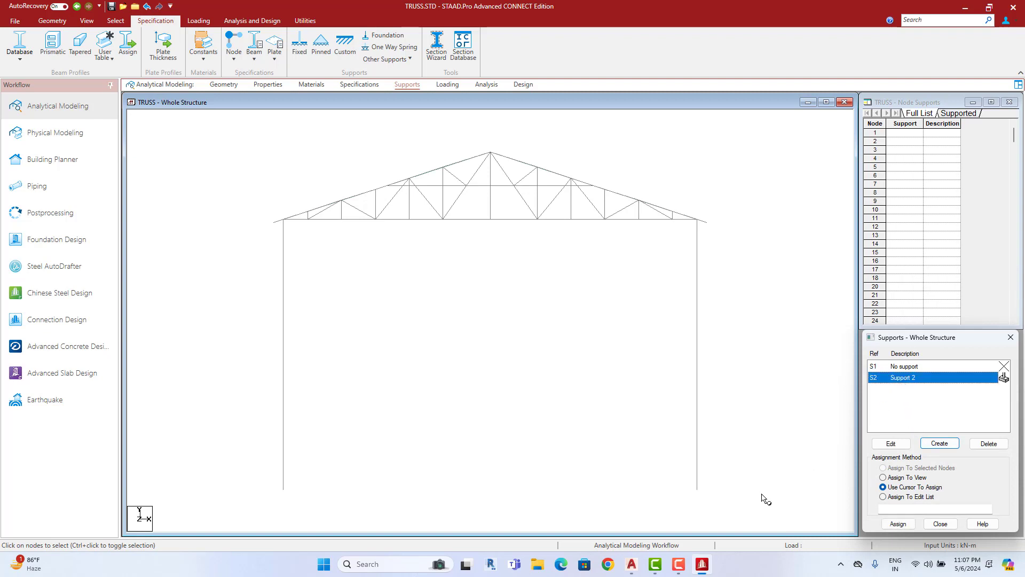
drag(758, 463, 269, 517)
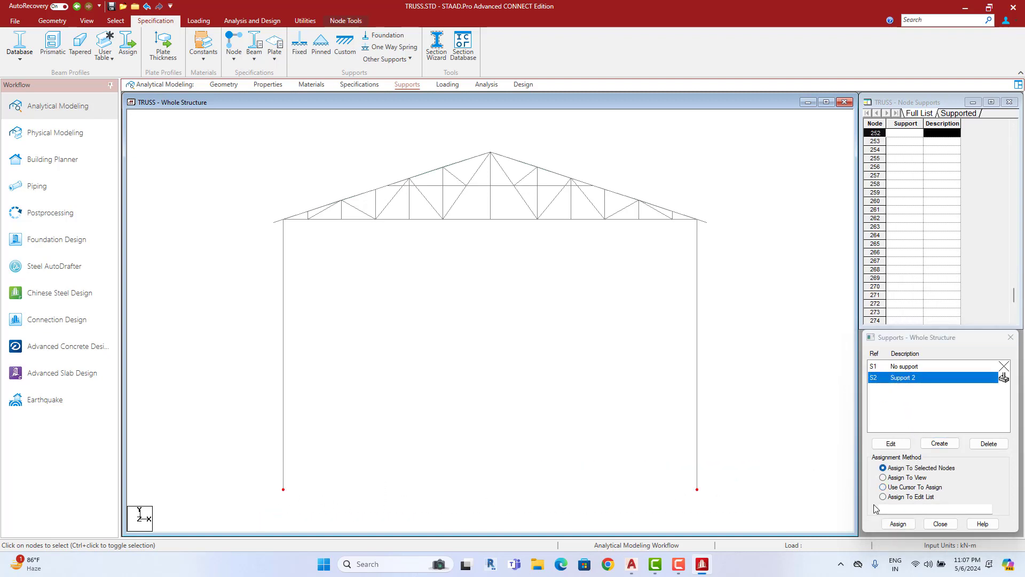
click(898, 524)
click(948, 463)
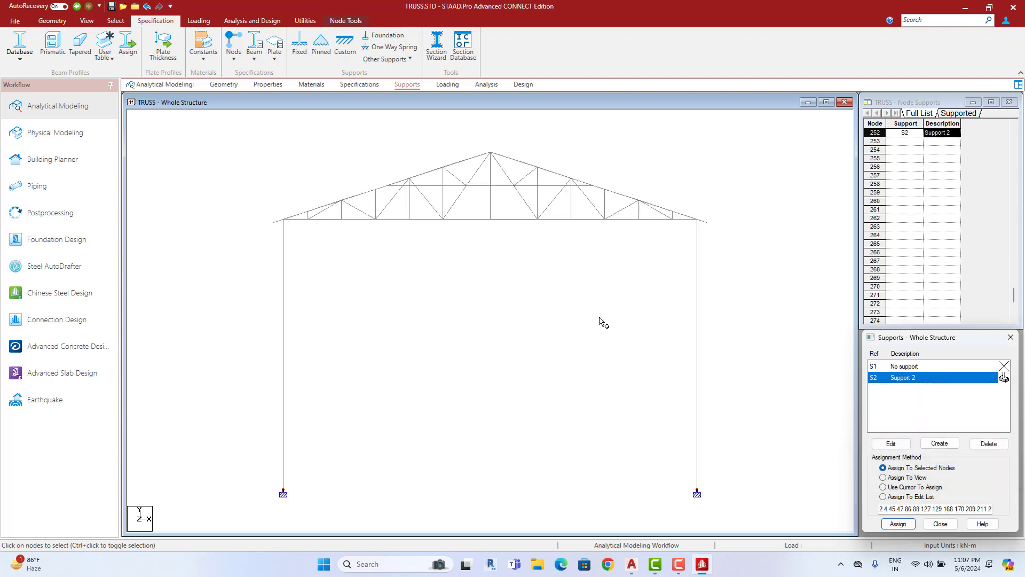
click(90, 23)
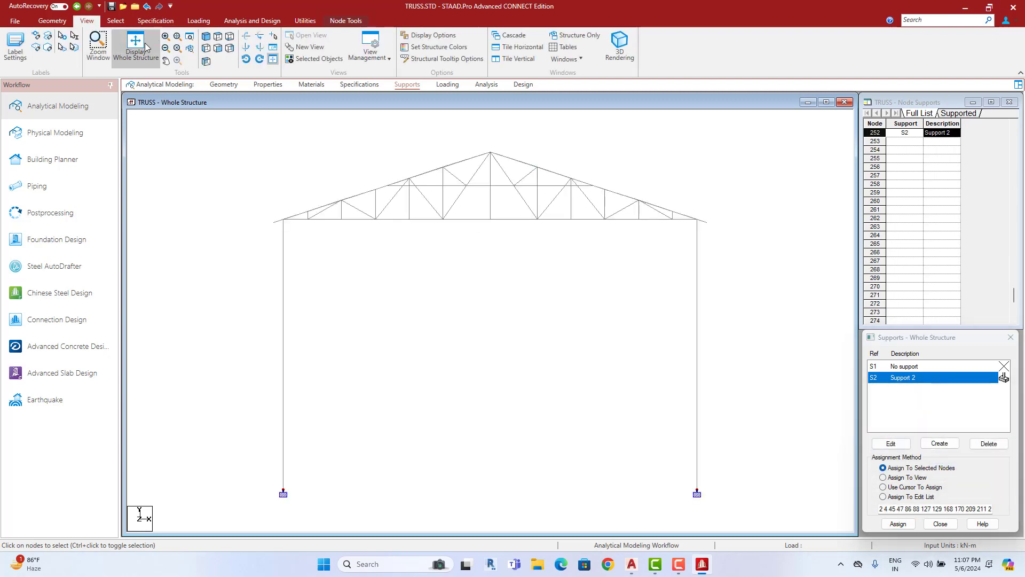
click(136, 45)
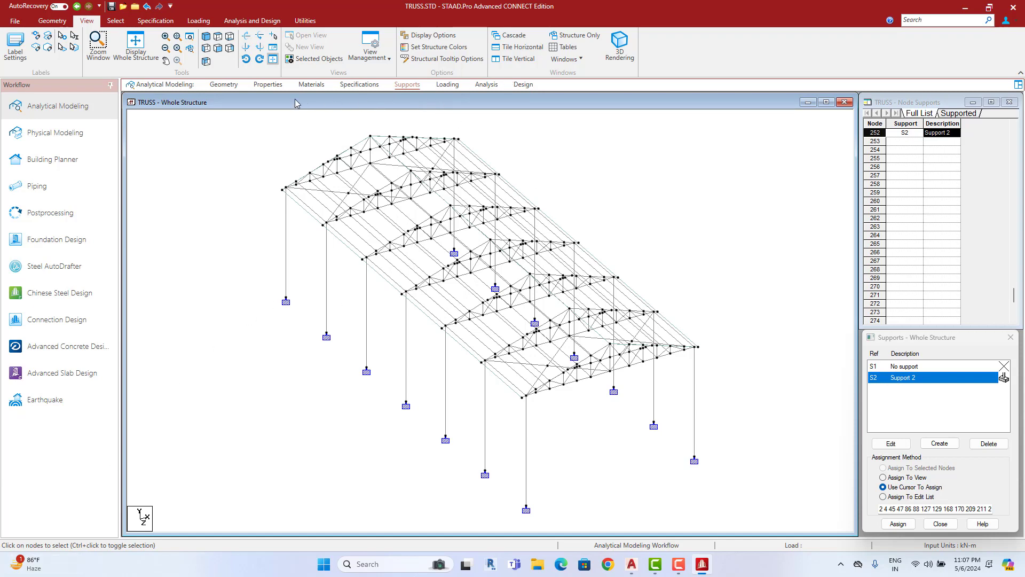
click(447, 90)
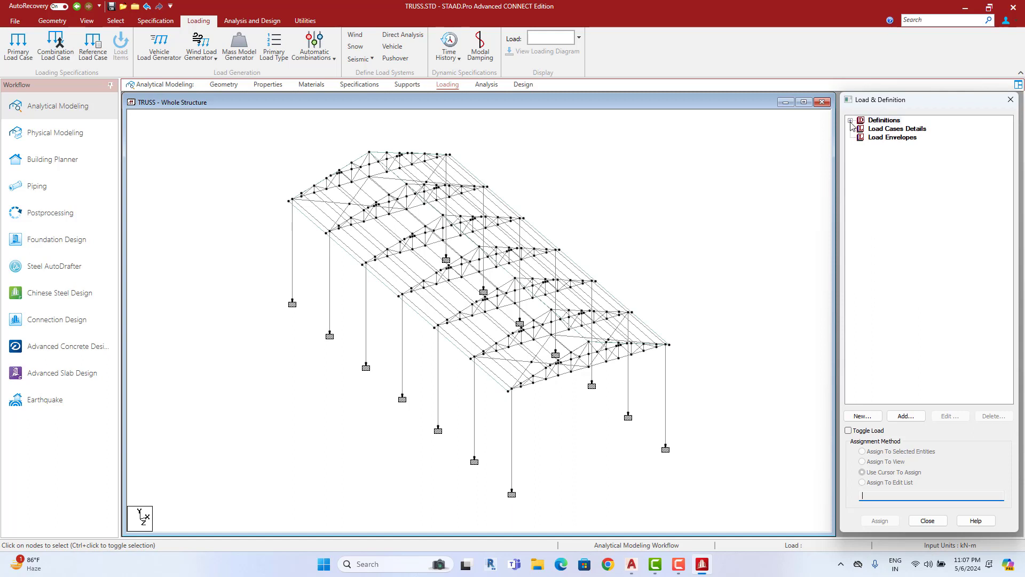
Step: Add a seismic definition using the Indian IS 1893 (Part 1):2016 code
double_click(870, 122)
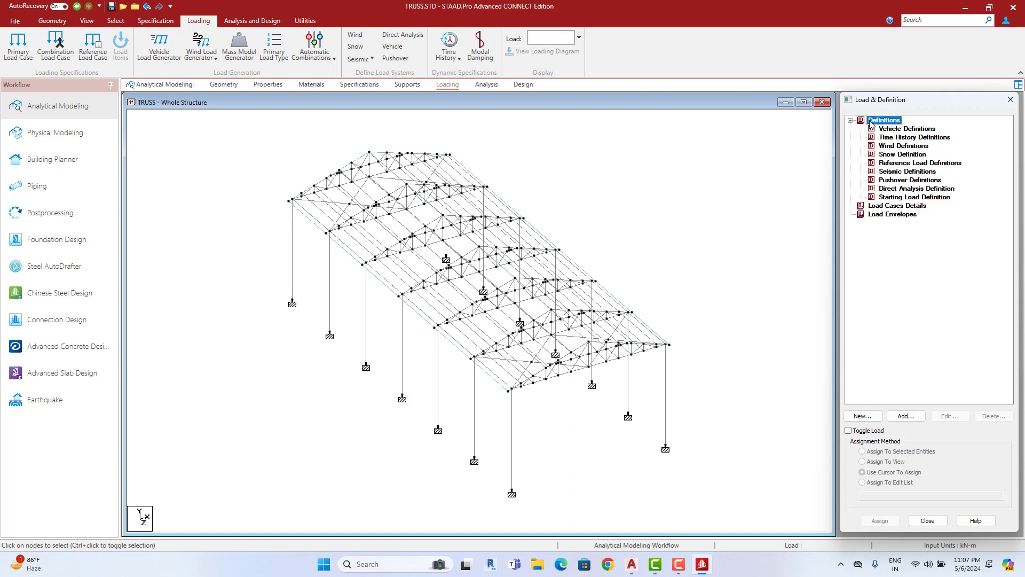
click(895, 174)
click(906, 416)
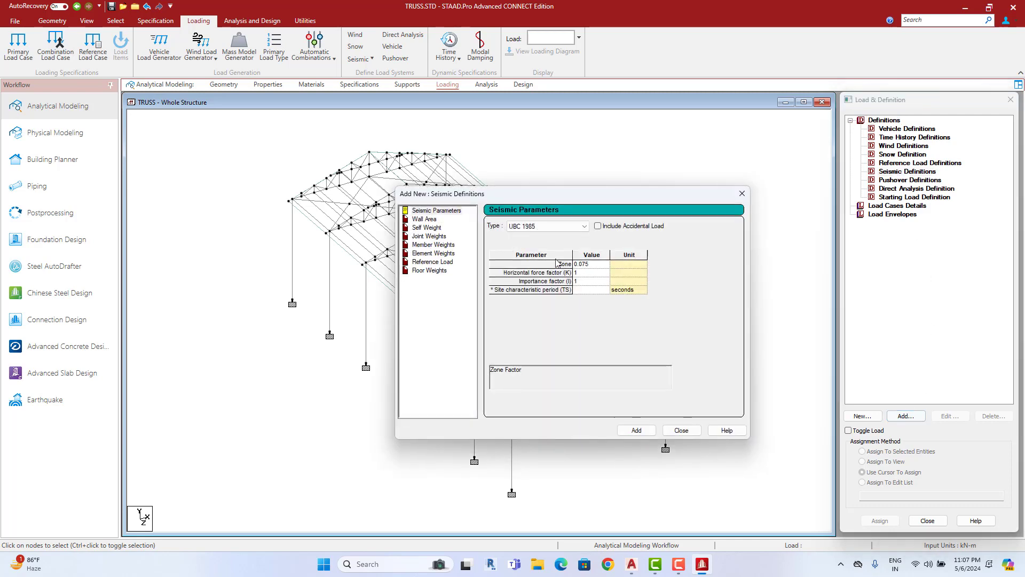
click(565, 230)
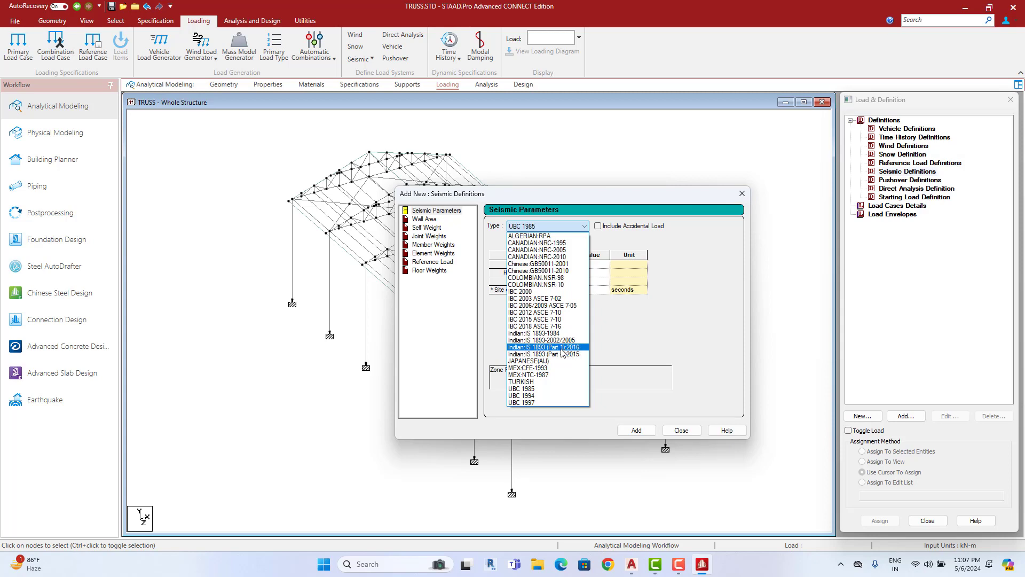
click(577, 347)
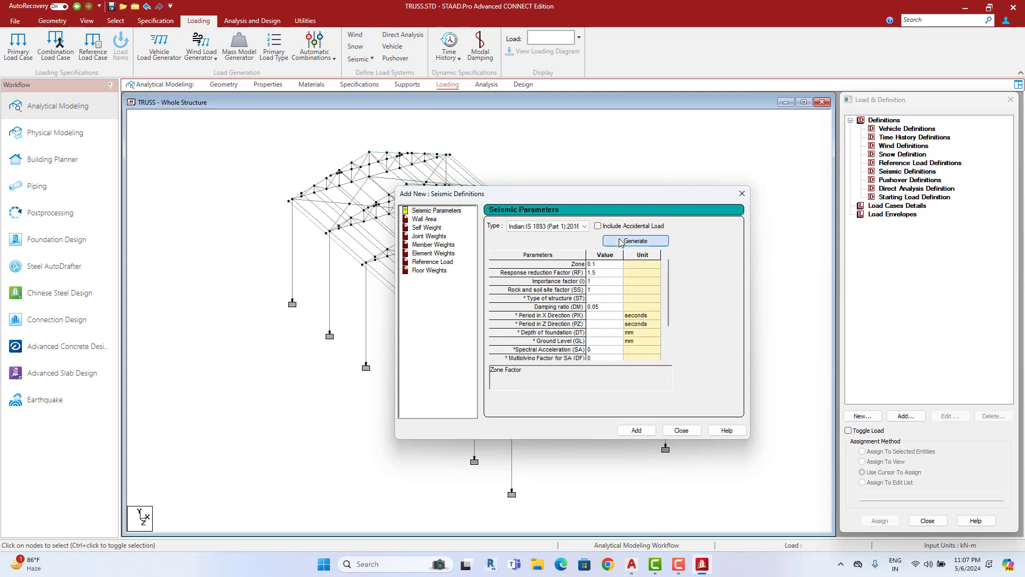
click(621, 242)
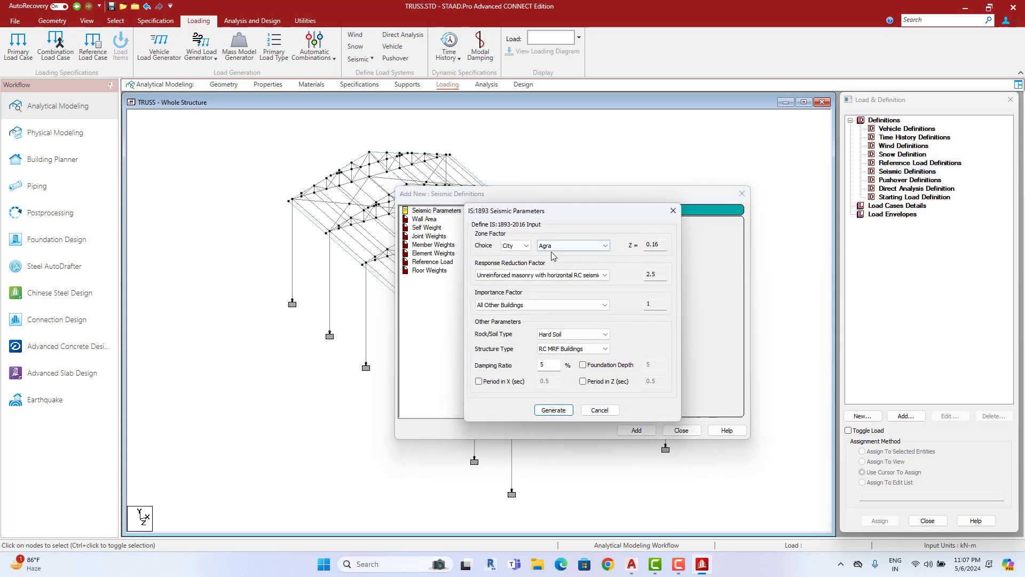
Step: Set city Bhubaneswar, steel special moment resisting frame, and importance factor 1.2
click(574, 247)
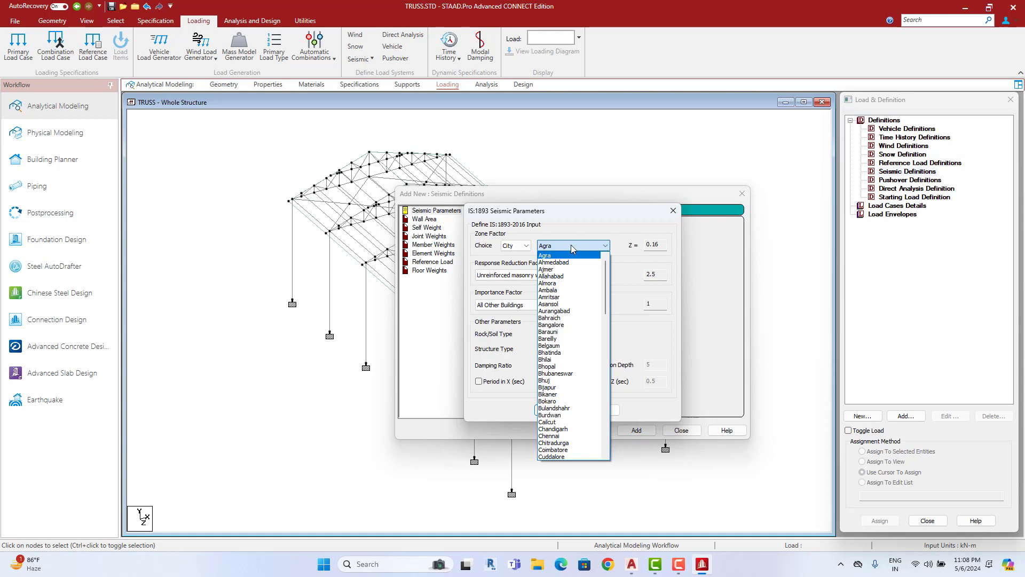
click(571, 373)
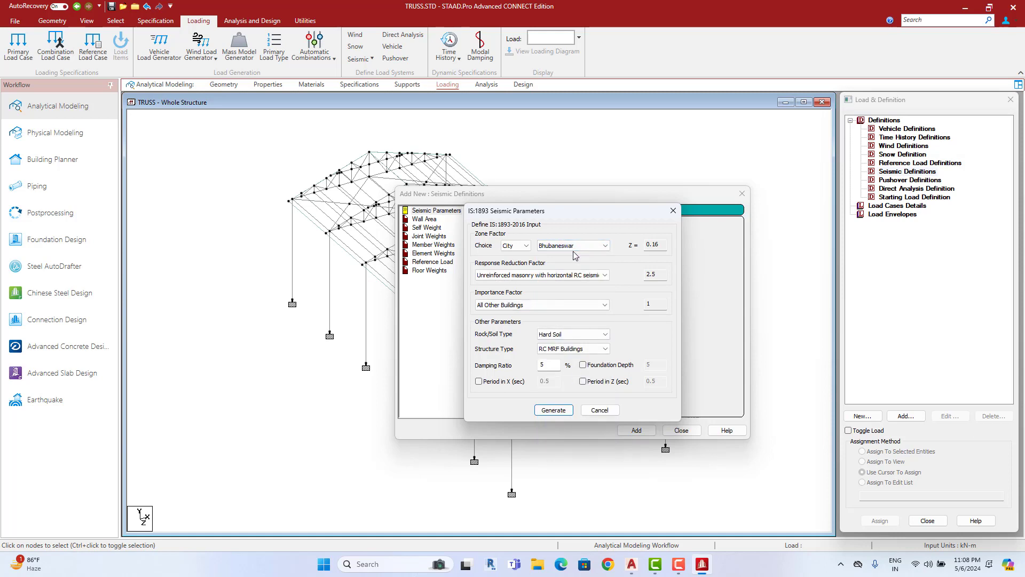
click(518, 276)
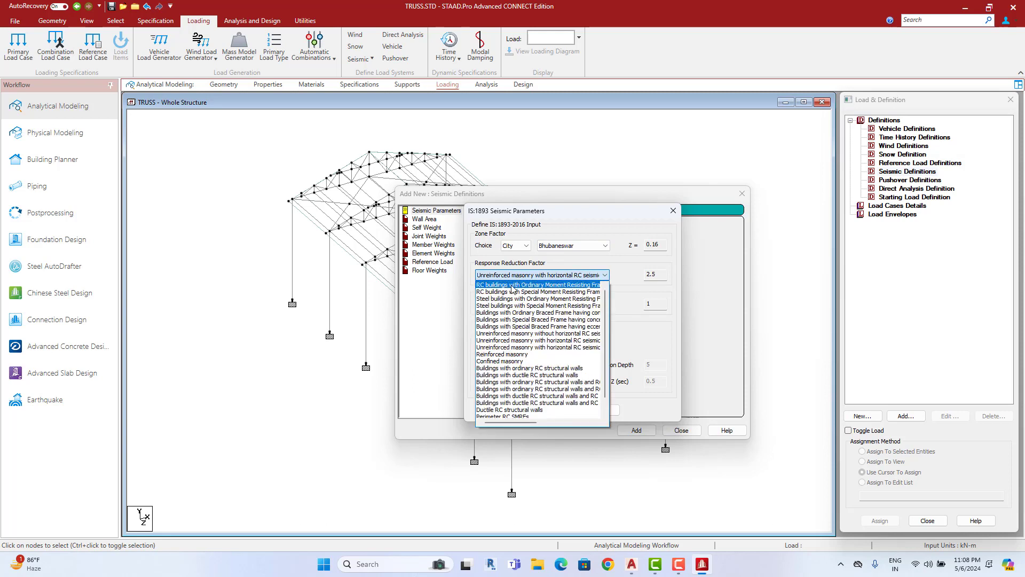
click(527, 307)
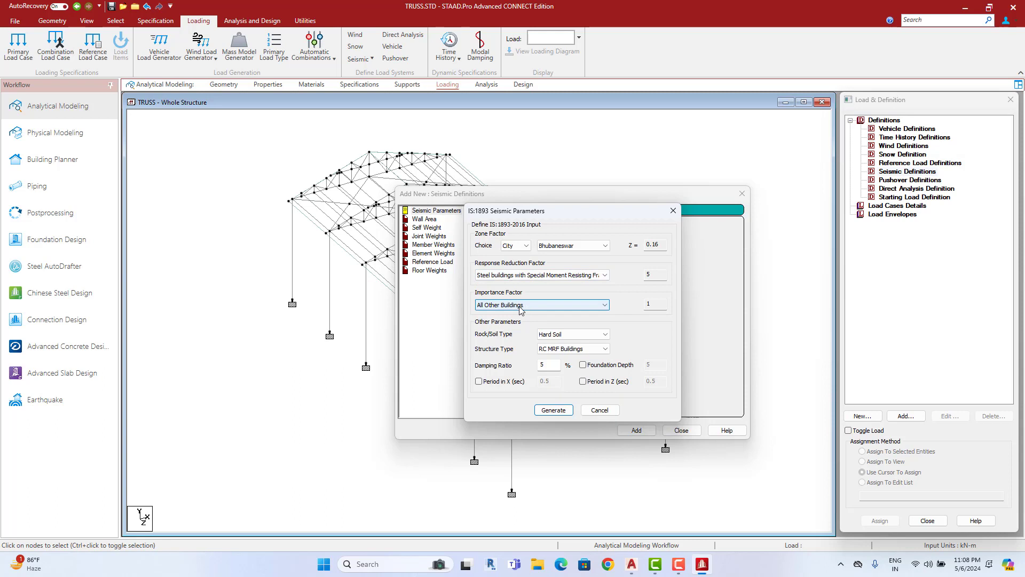
click(505, 306)
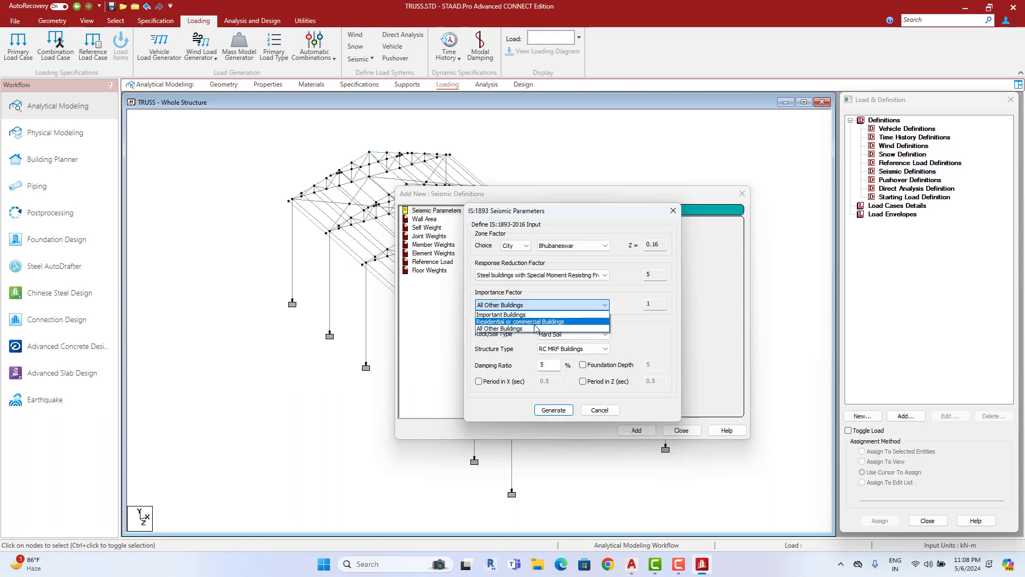
click(535, 322)
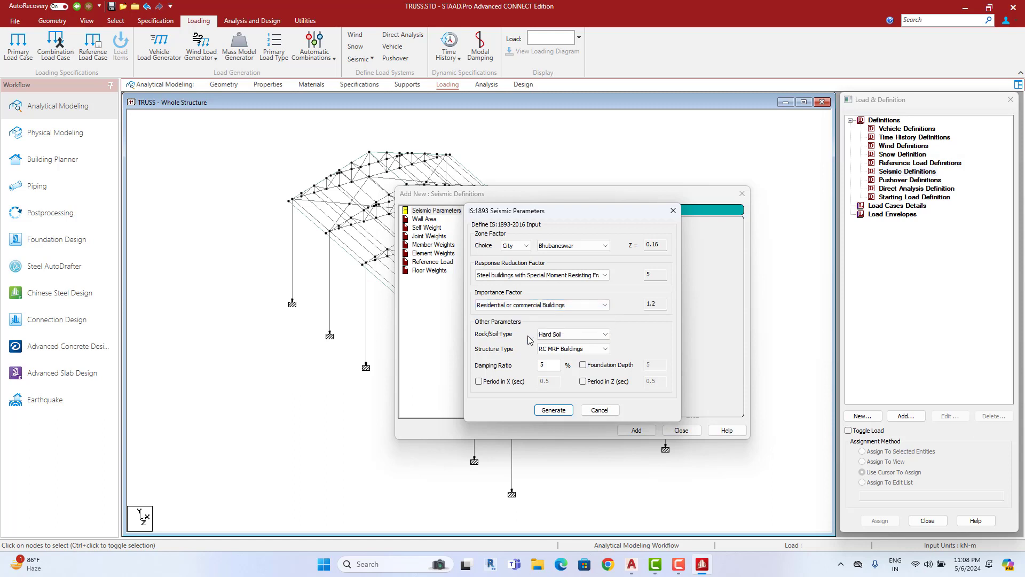
Step: Keep Hard Soil, choose Steel MRF Buildings, then generate and add the definition
click(562, 337)
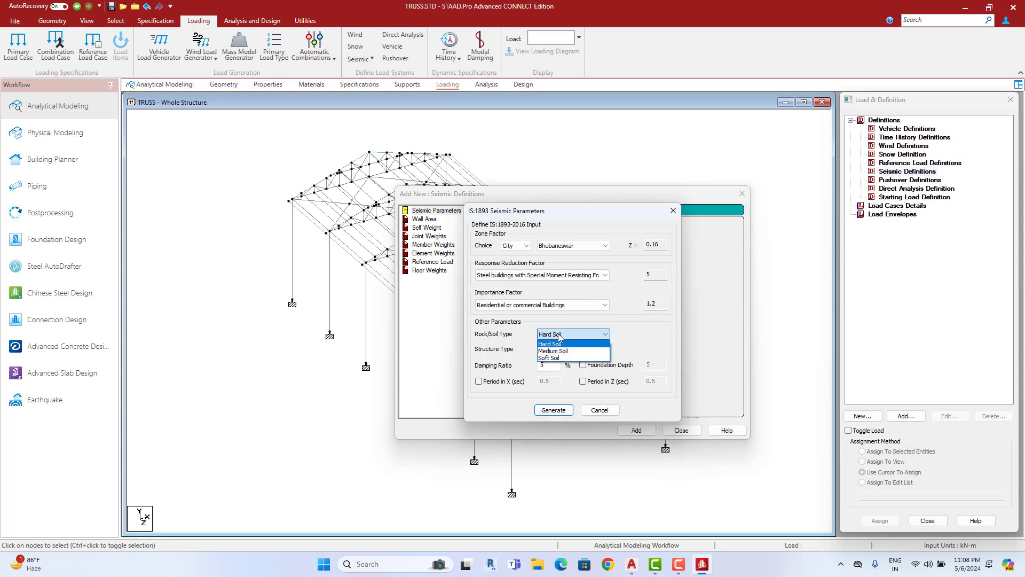
click(552, 344)
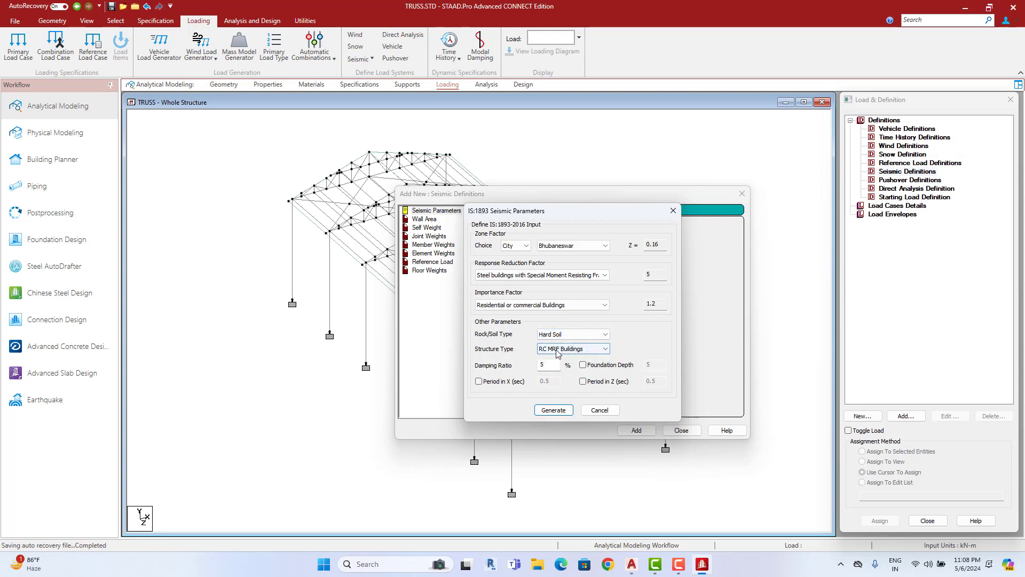
click(571, 350)
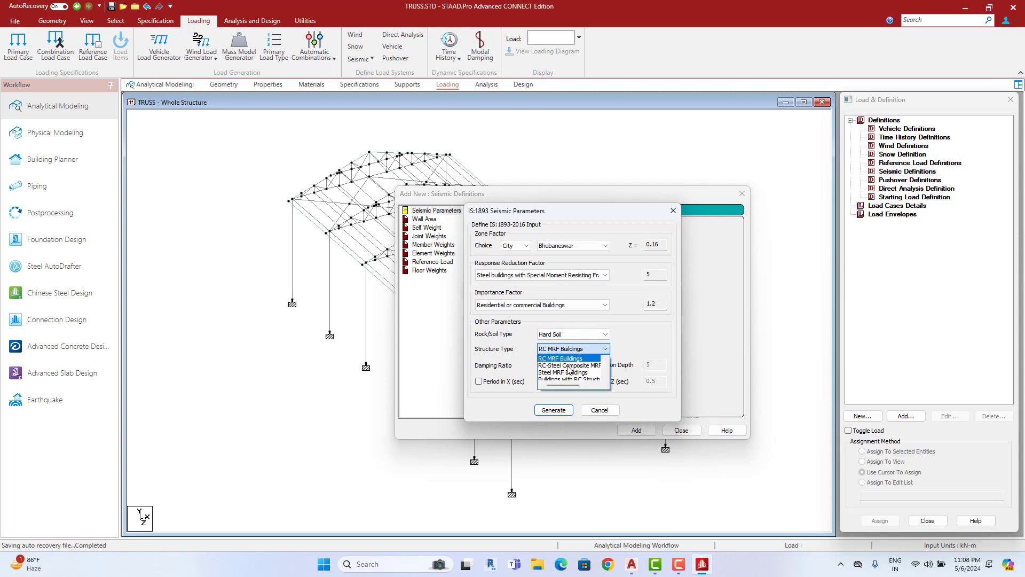
click(567, 373)
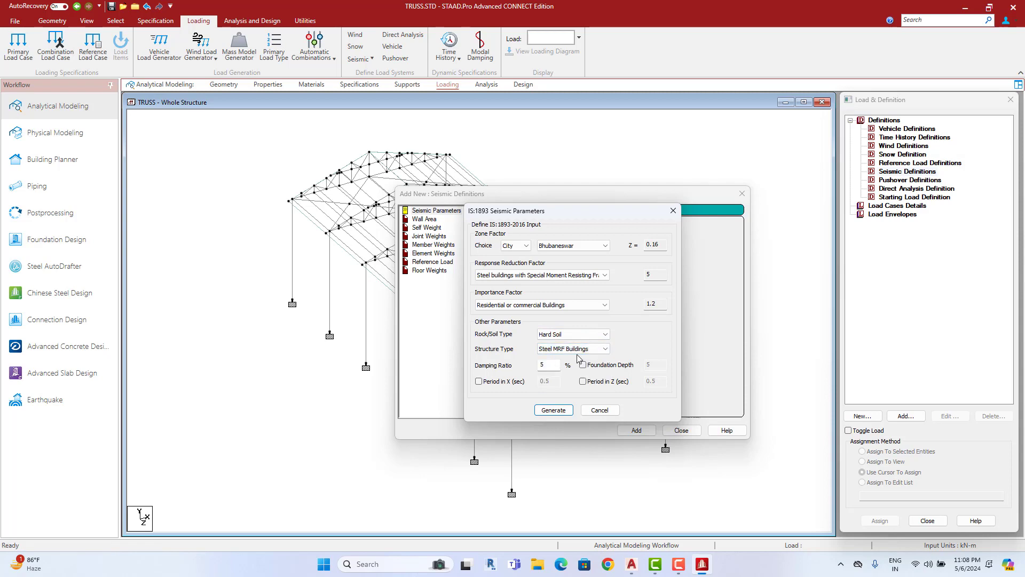
click(553, 410)
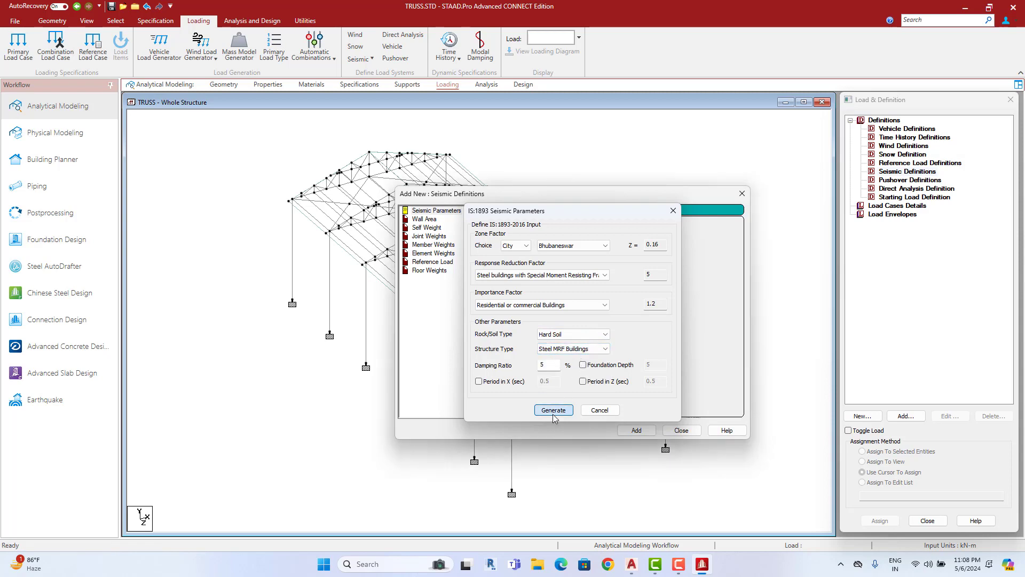
click(637, 431)
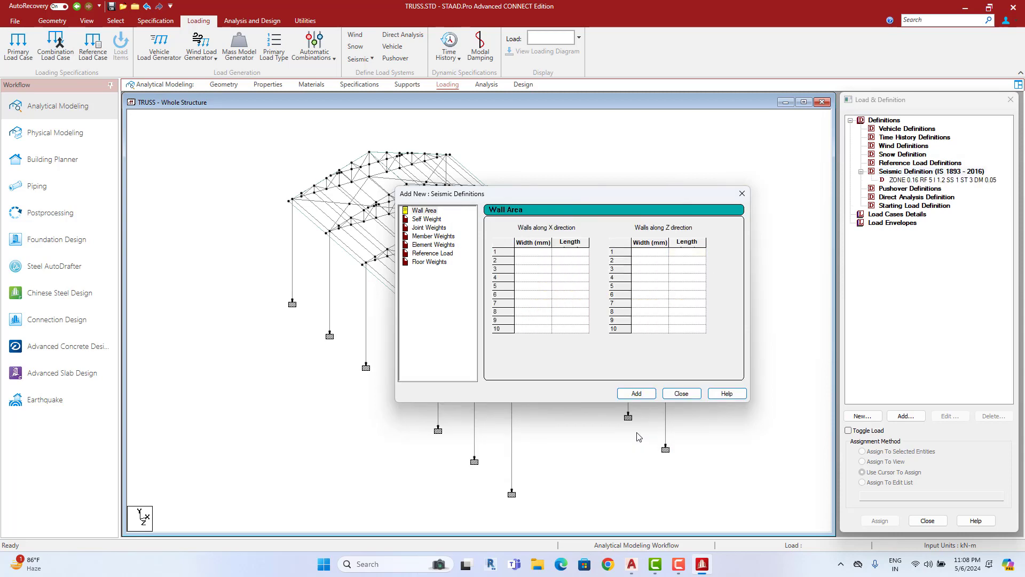
Step: Create a Seismic-H primary load case titled EQ X+
click(682, 394)
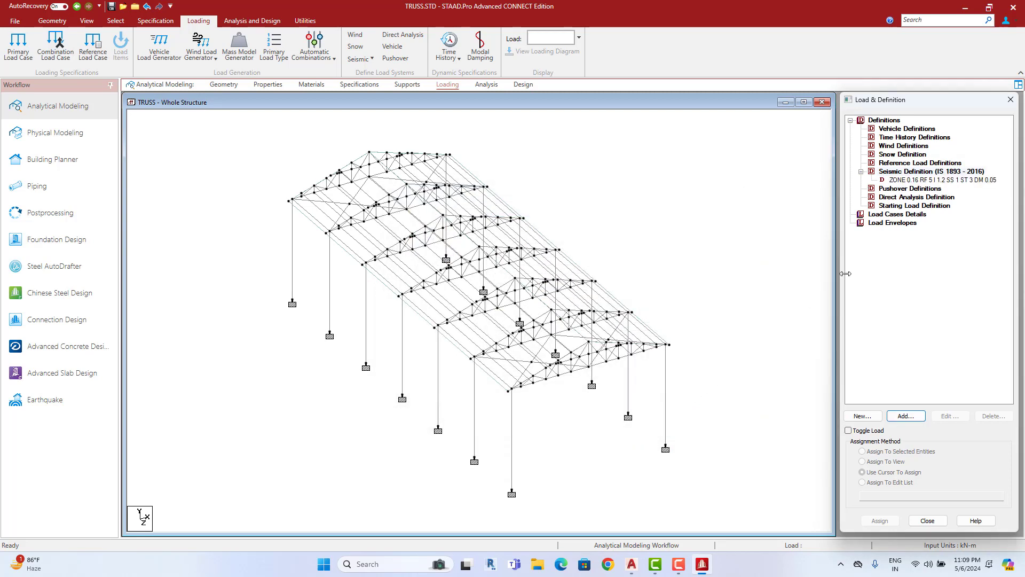
click(919, 182)
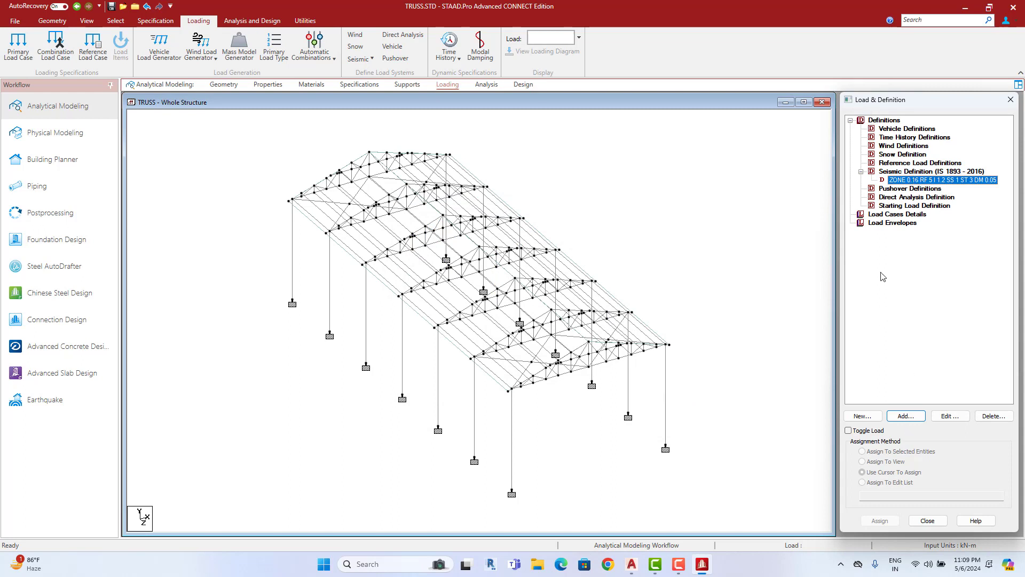
click(881, 223)
click(888, 214)
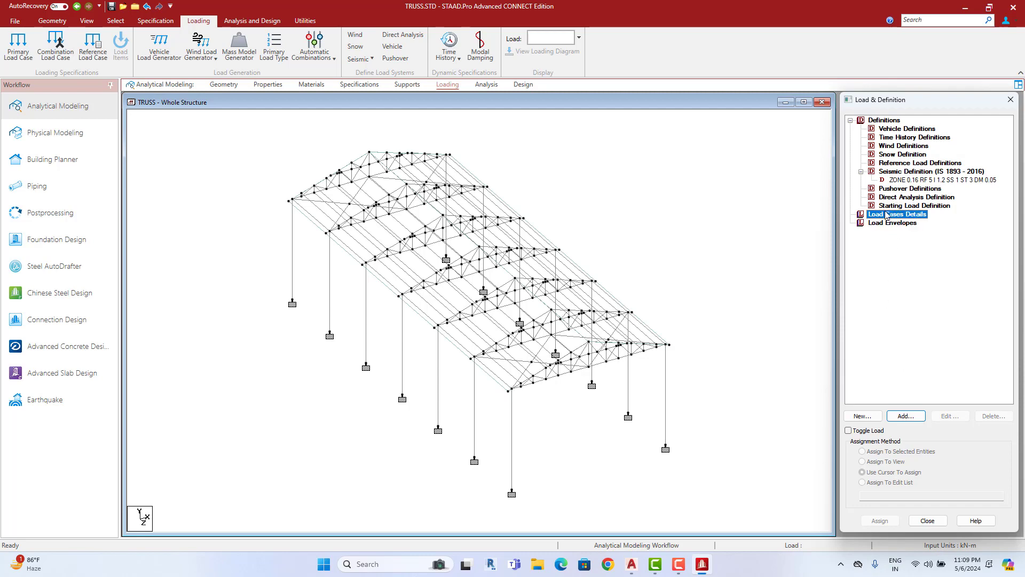
click(906, 415)
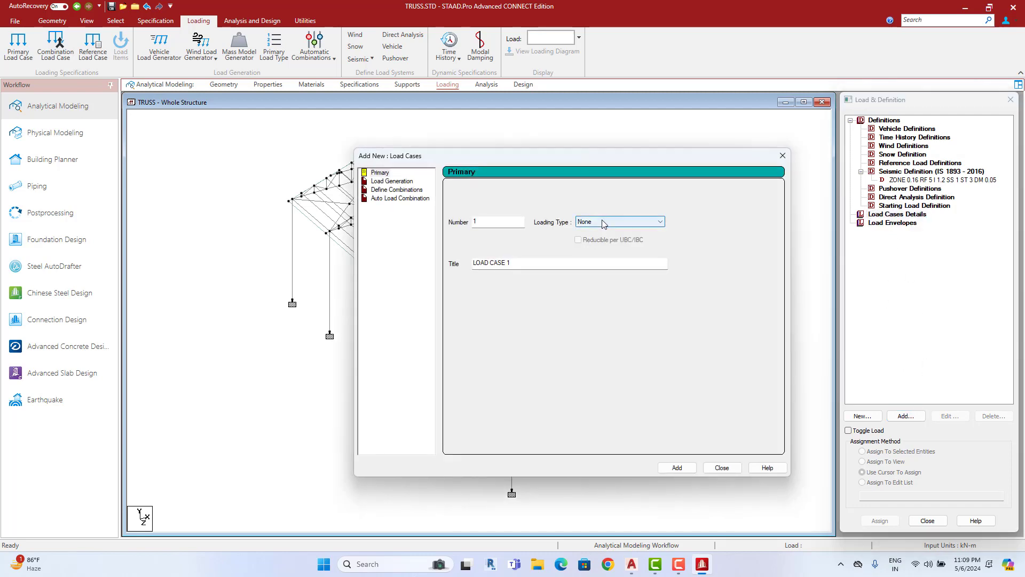
click(602, 220)
click(596, 259)
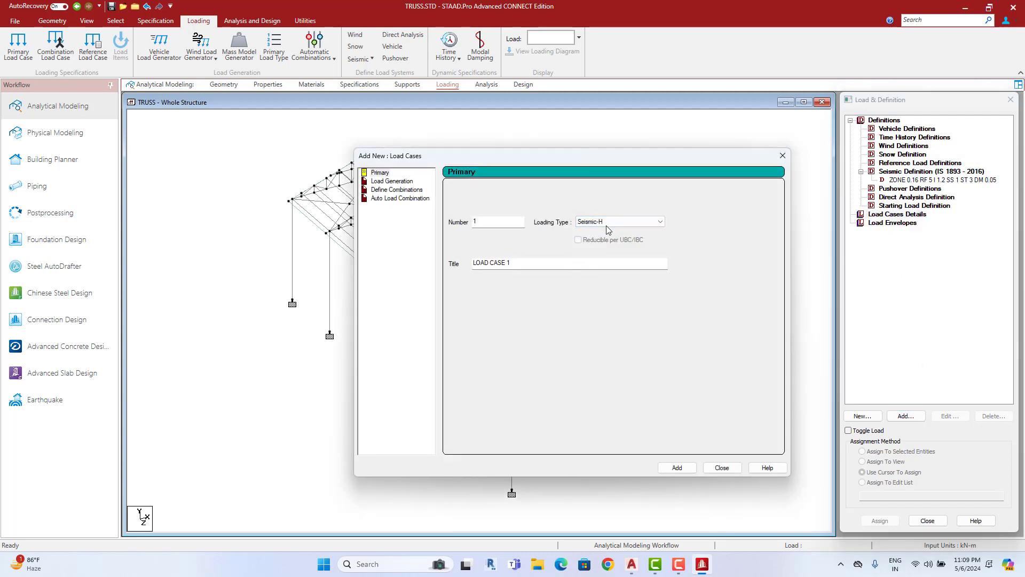
drag(537, 260, 425, 273)
text(EQ X+)
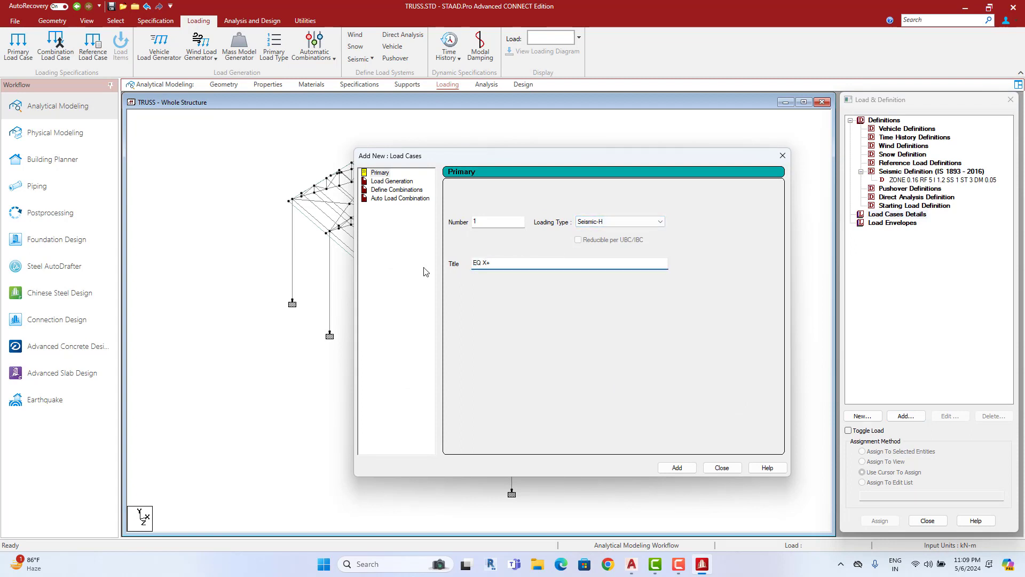
click(678, 468)
Step: Add Seismic-H load cases EQ X-, EQ Z+ and EQ Z-
drag(524, 263, 421, 260)
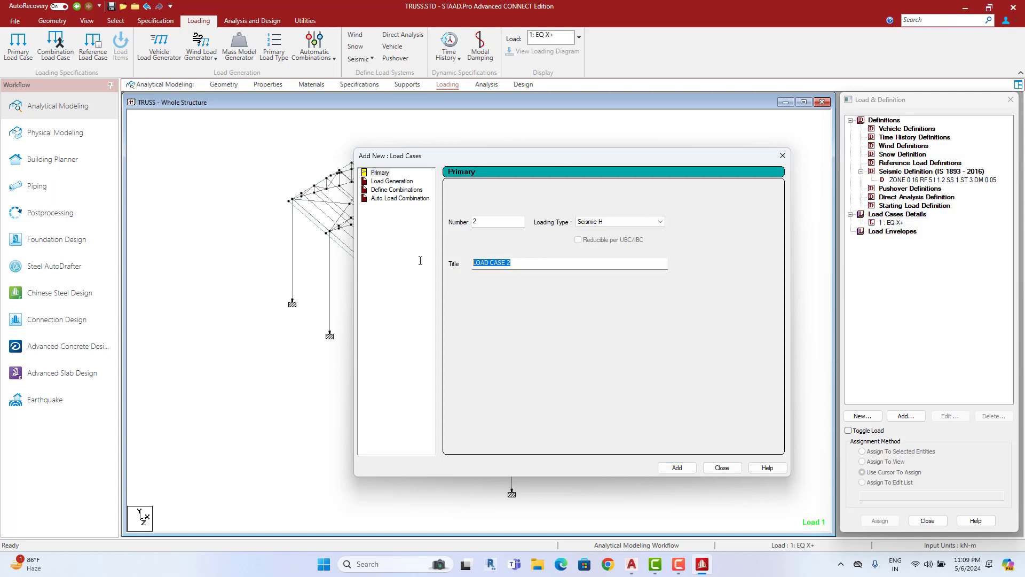
text(EQ X+)
click(677, 468)
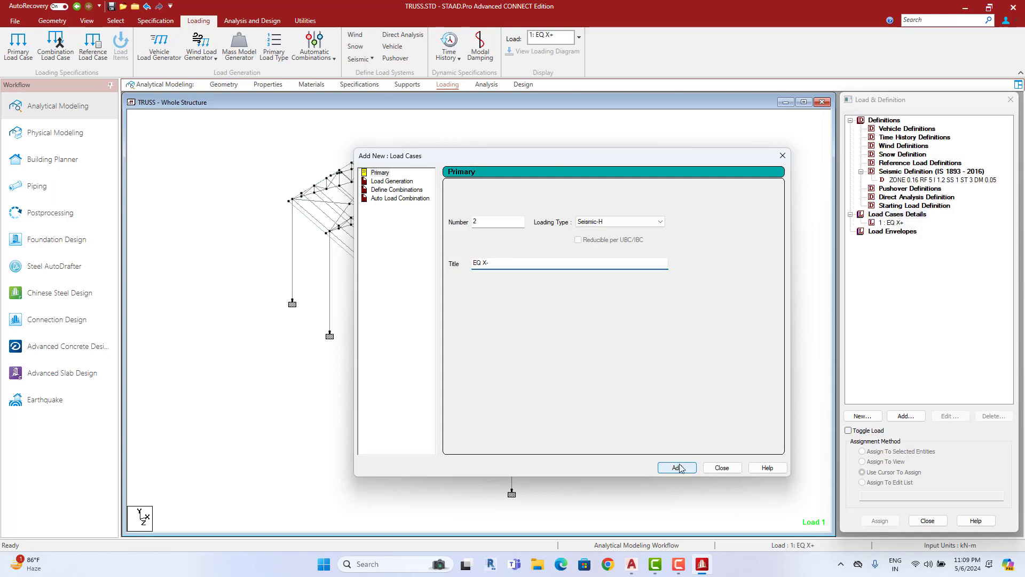
text(EQ X+)
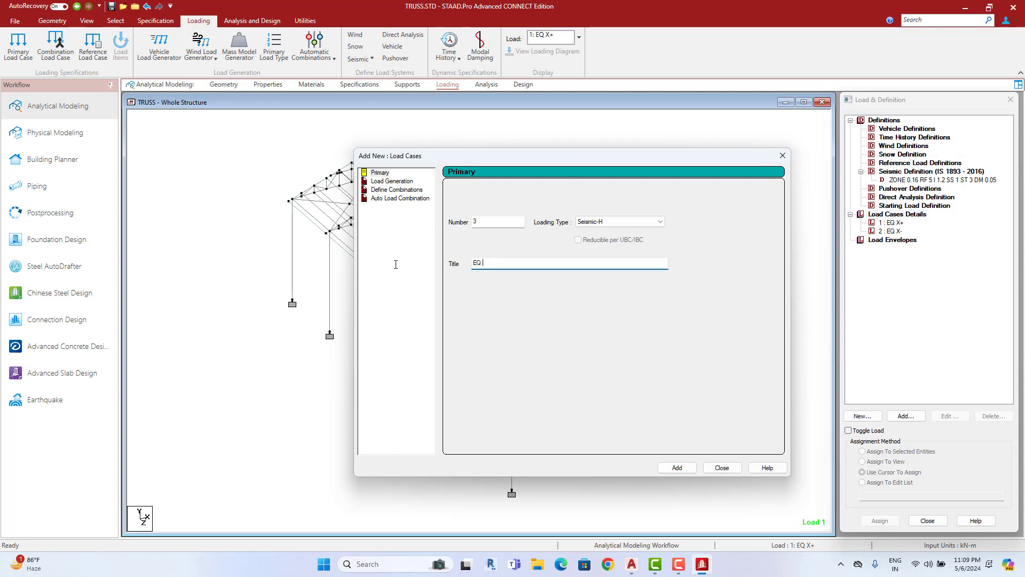
click(667, 471)
drag(516, 261, 448, 271)
text(EQ X+)
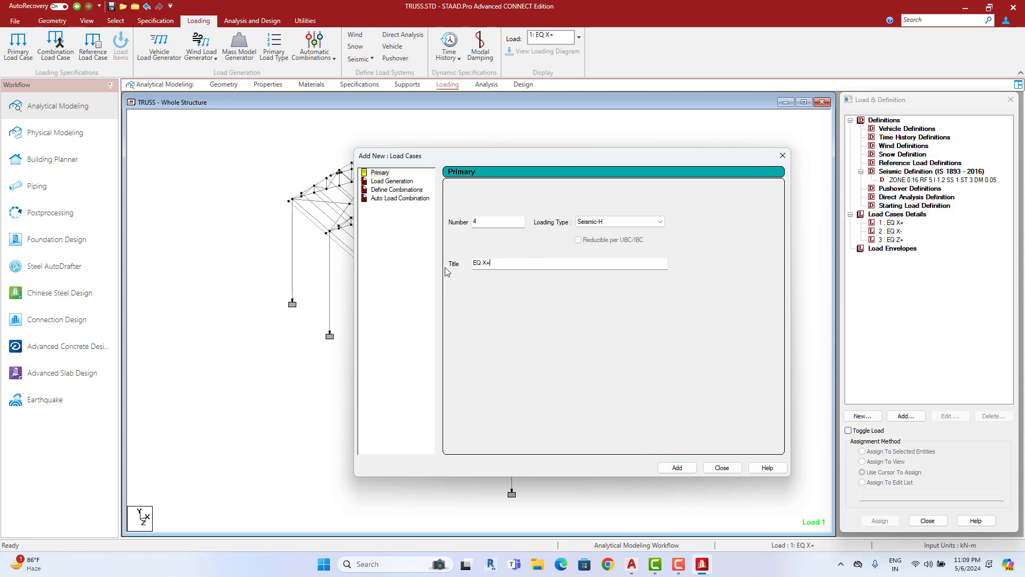
key(BackSpace)
text(+)
key(BackSpace)
text(')
click(677, 468)
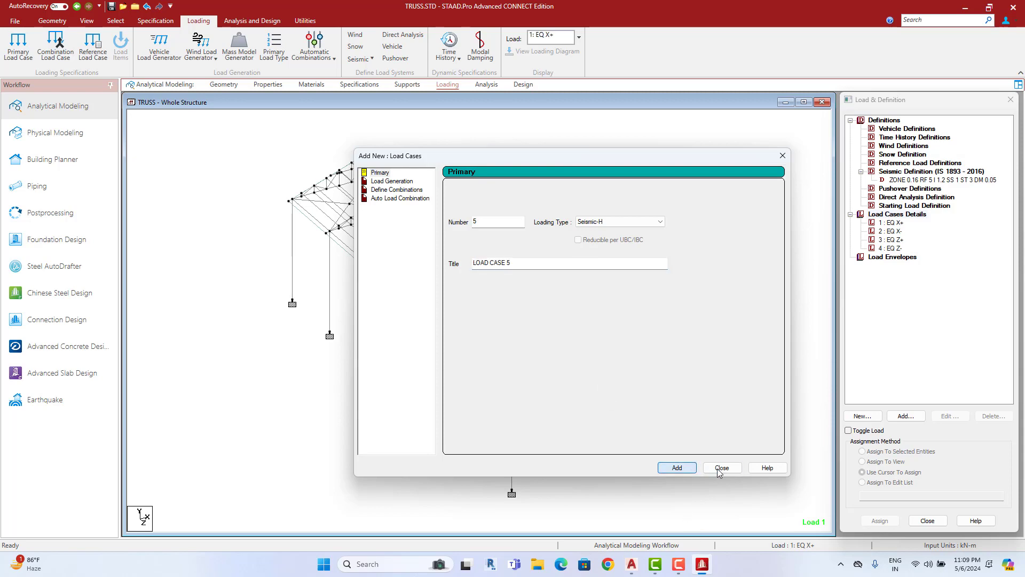
click(722, 468)
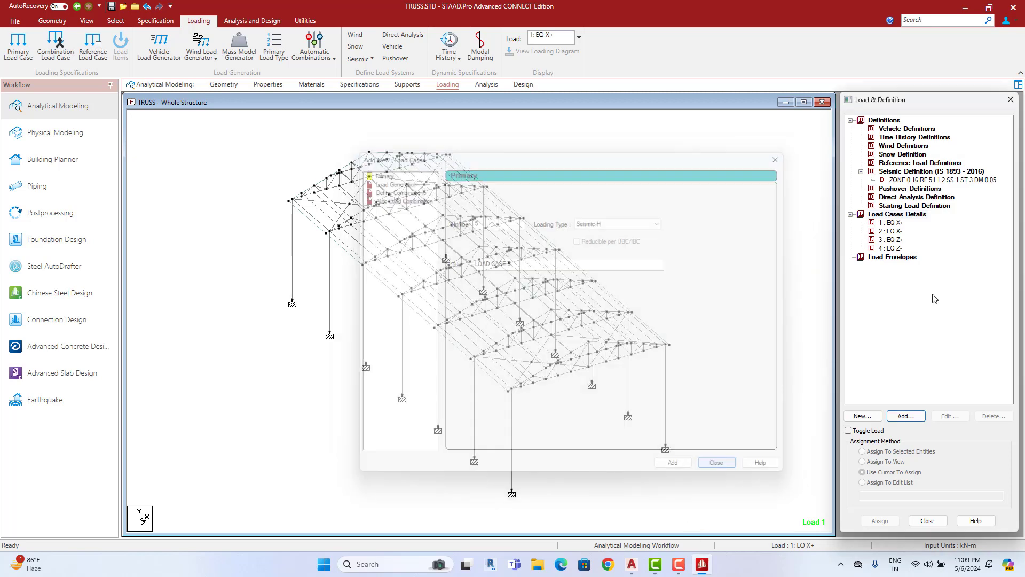
Step: Give EQ X+ a seismic load in X with factor 1, and EQ X- factor -1
click(908, 415)
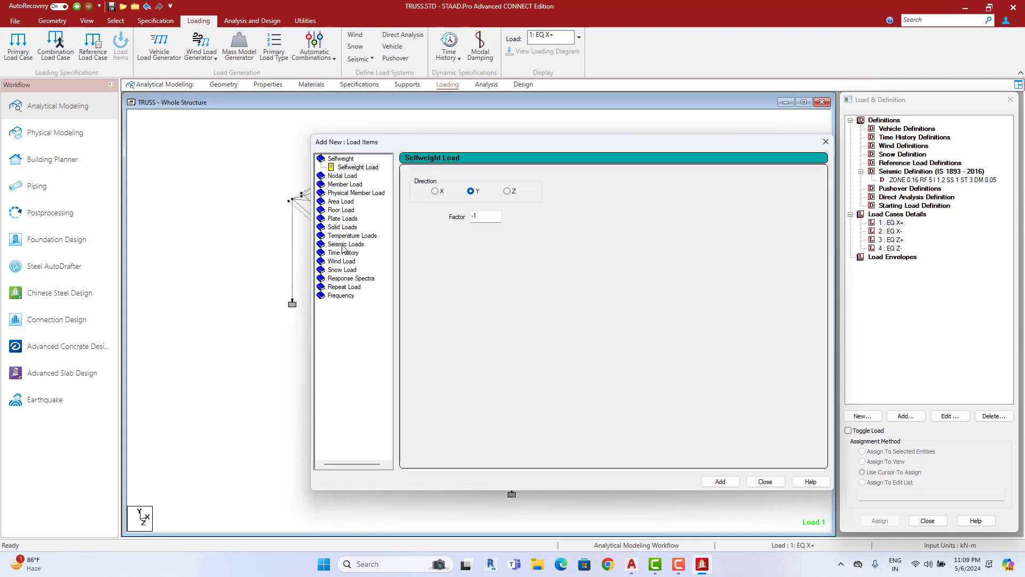
click(344, 244)
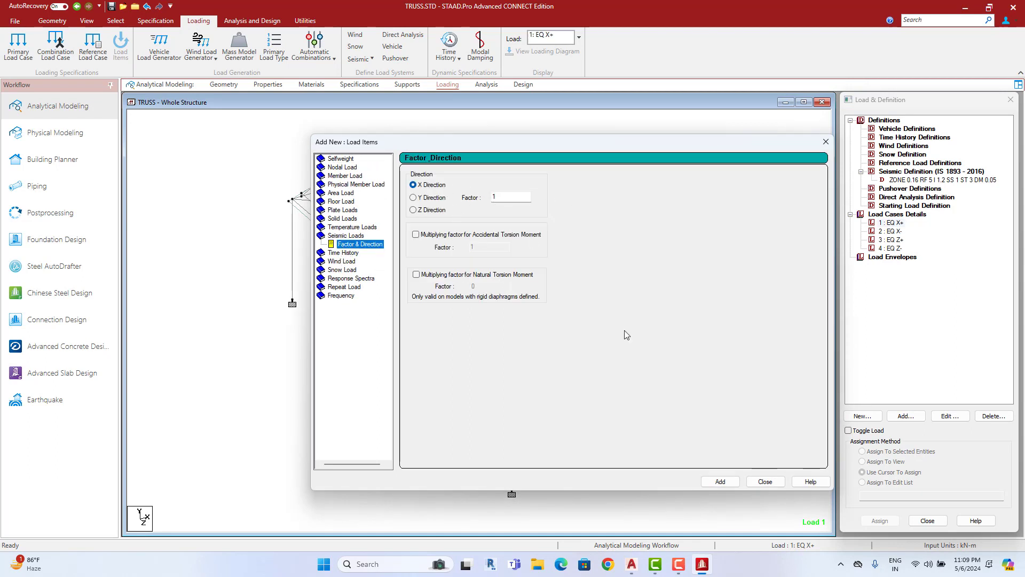
click(721, 481)
click(893, 242)
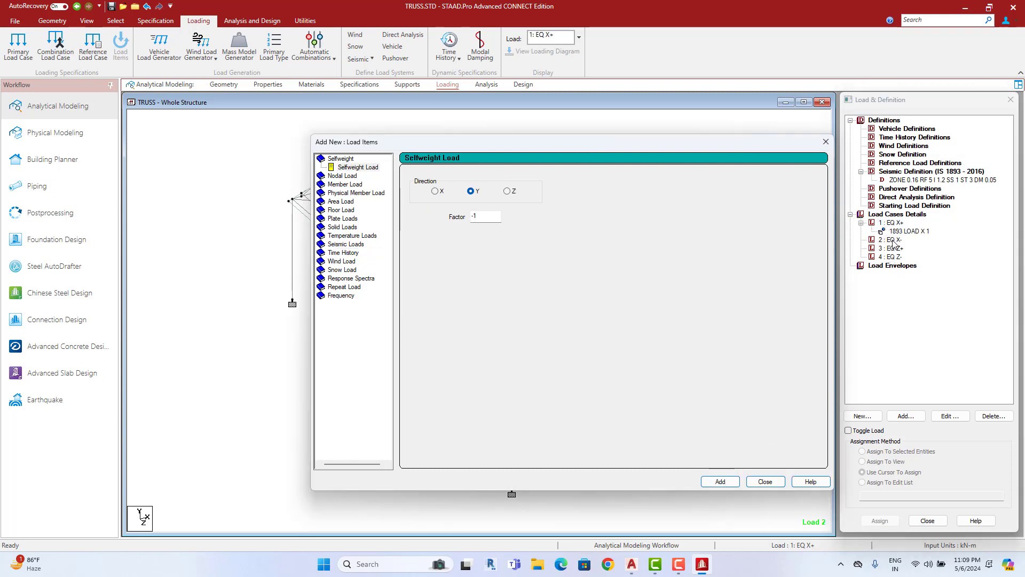
click(353, 244)
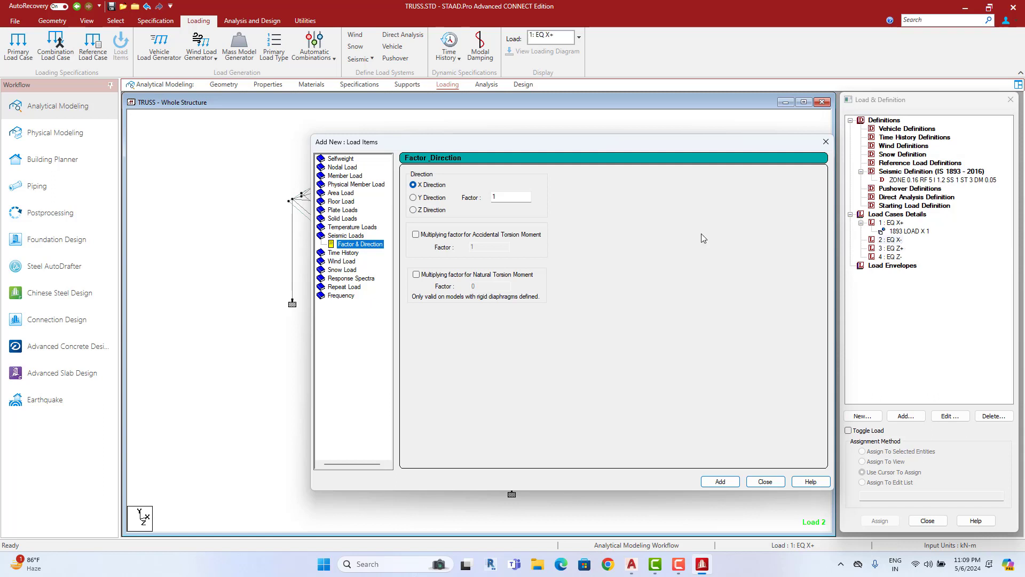
click(493, 196)
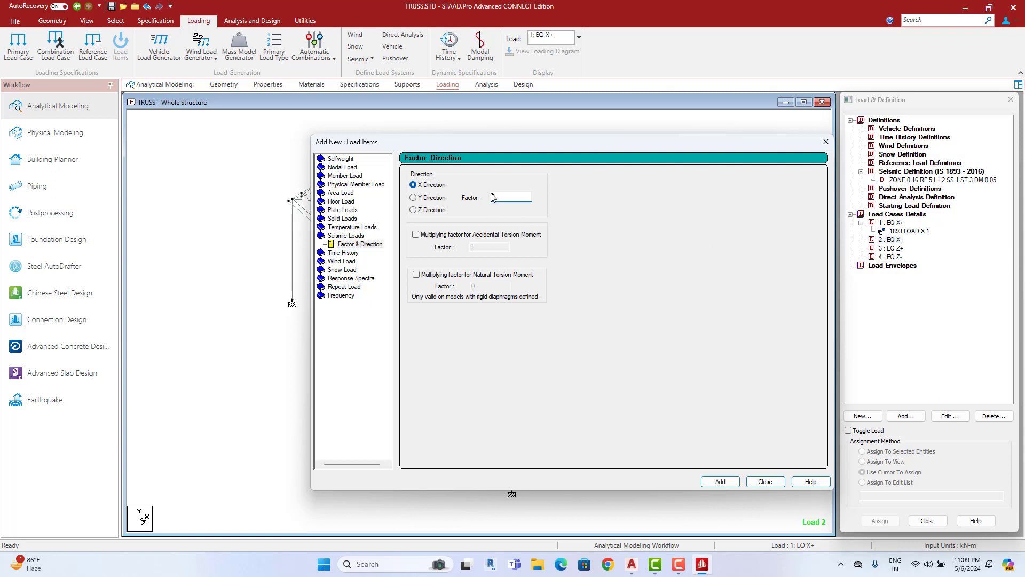
text(-1)
click(719, 484)
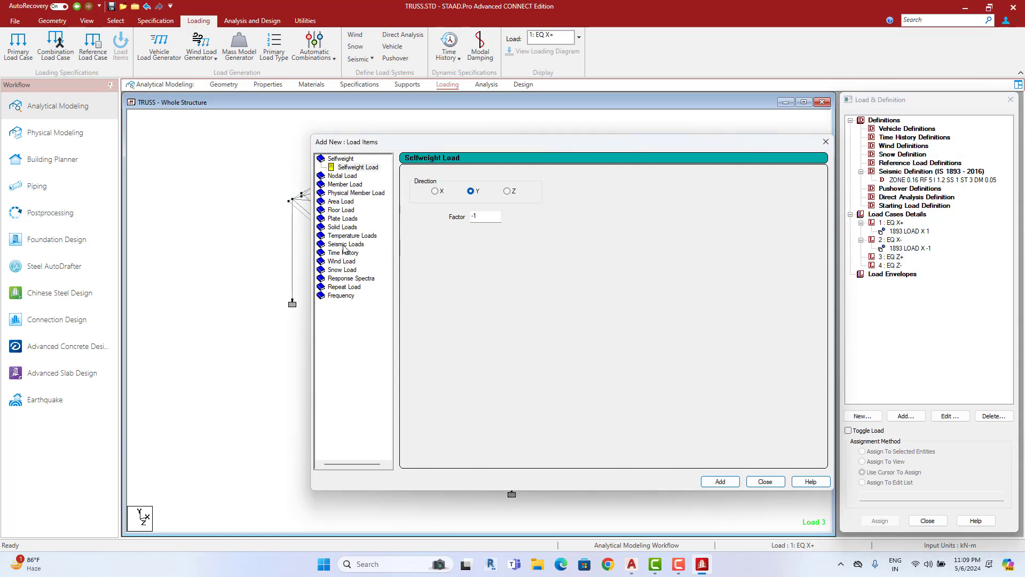
Step: Give EQ Z+ a seismic load in Z with factor 1, and EQ Z- factor -1
click(345, 244)
click(413, 210)
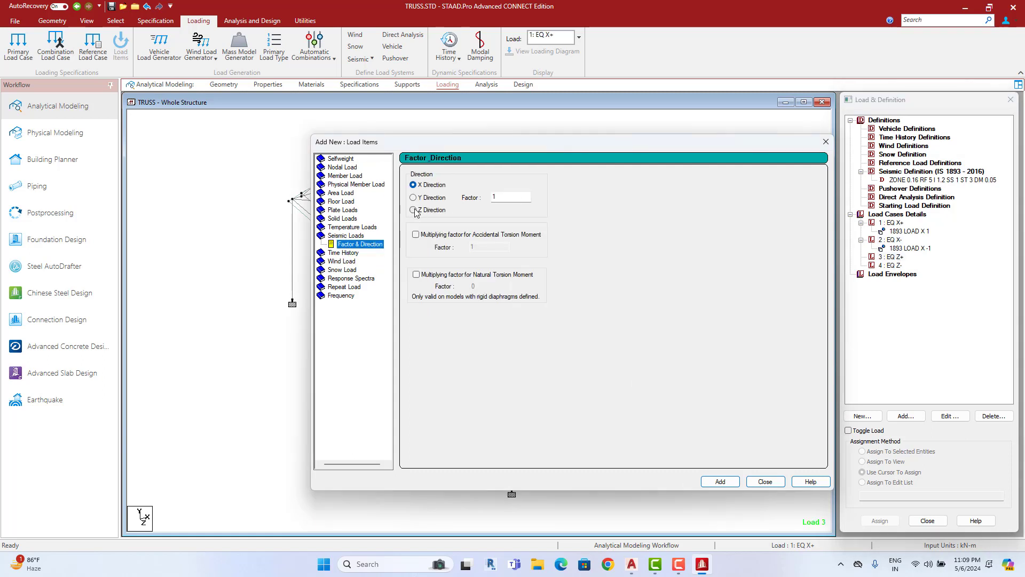
click(719, 481)
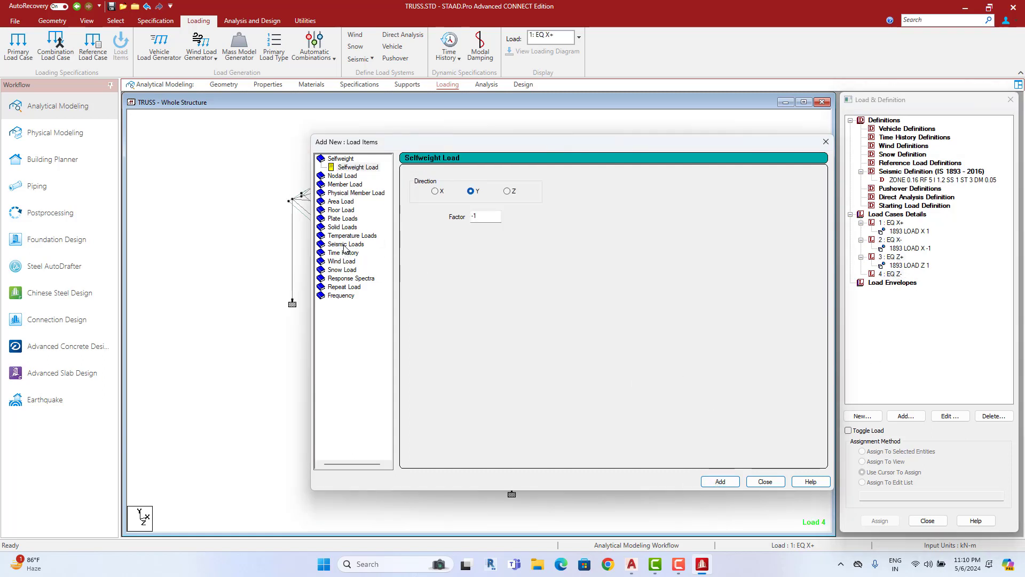
click(344, 244)
click(422, 210)
click(492, 198)
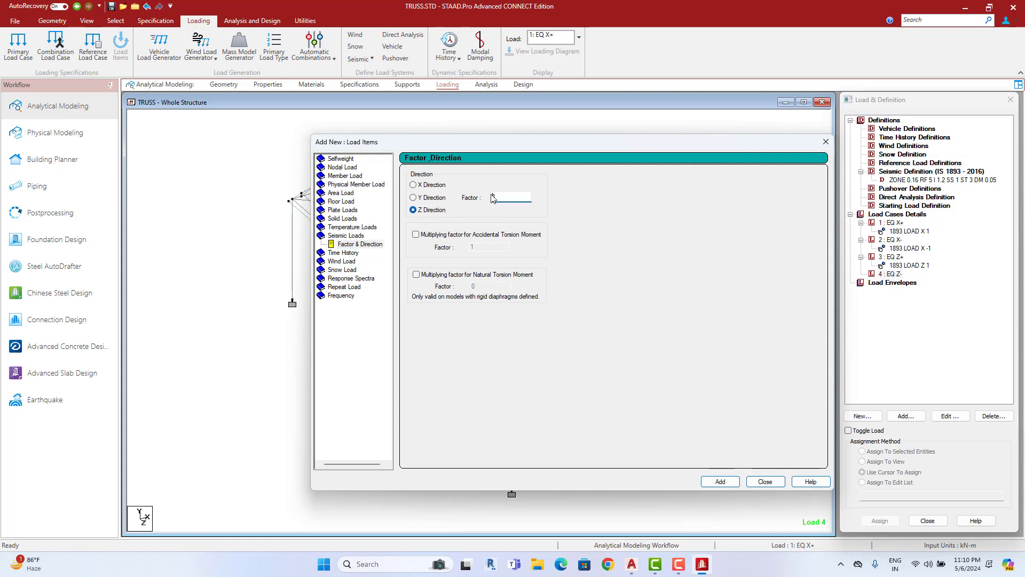
text(-)
click(717, 482)
click(766, 483)
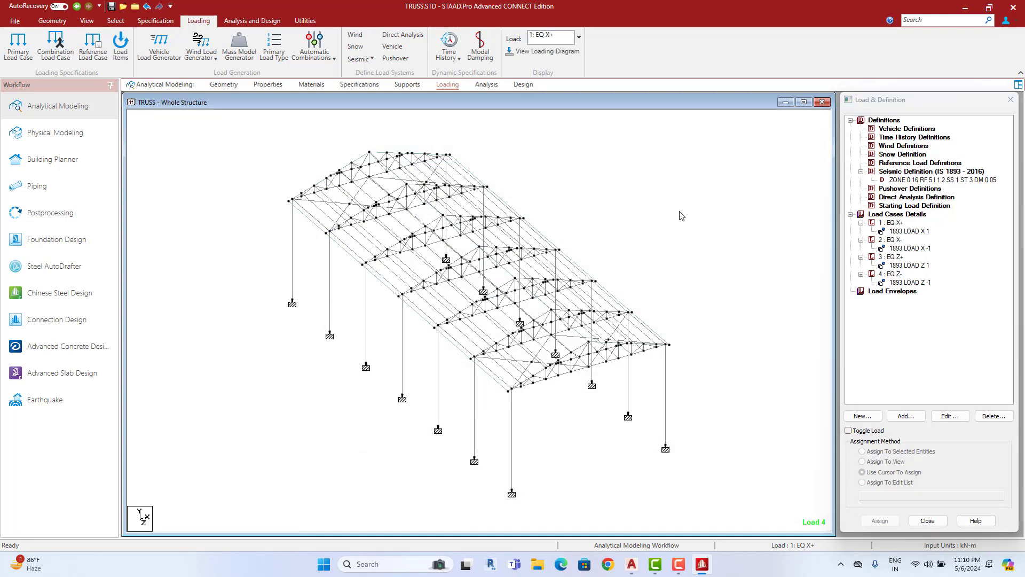
Step: Create wind definition WIND 1 using IS 875 (Part 3):2015
click(916, 146)
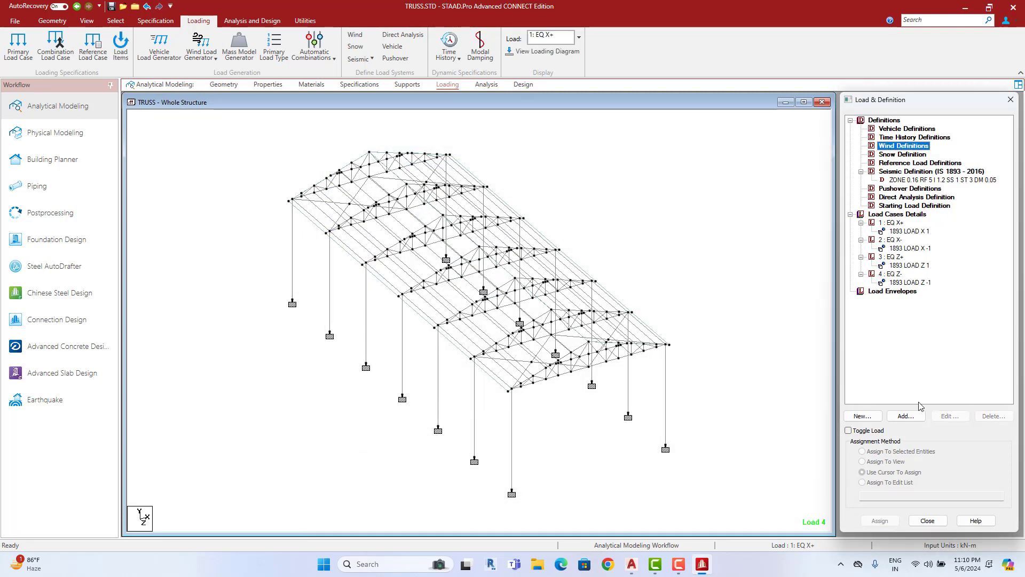
click(906, 416)
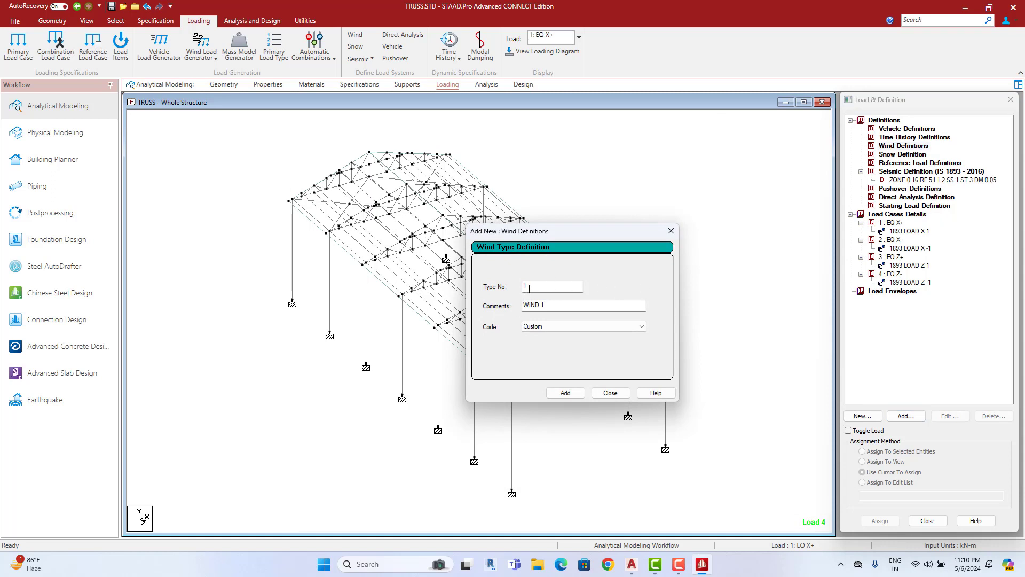
click(554, 328)
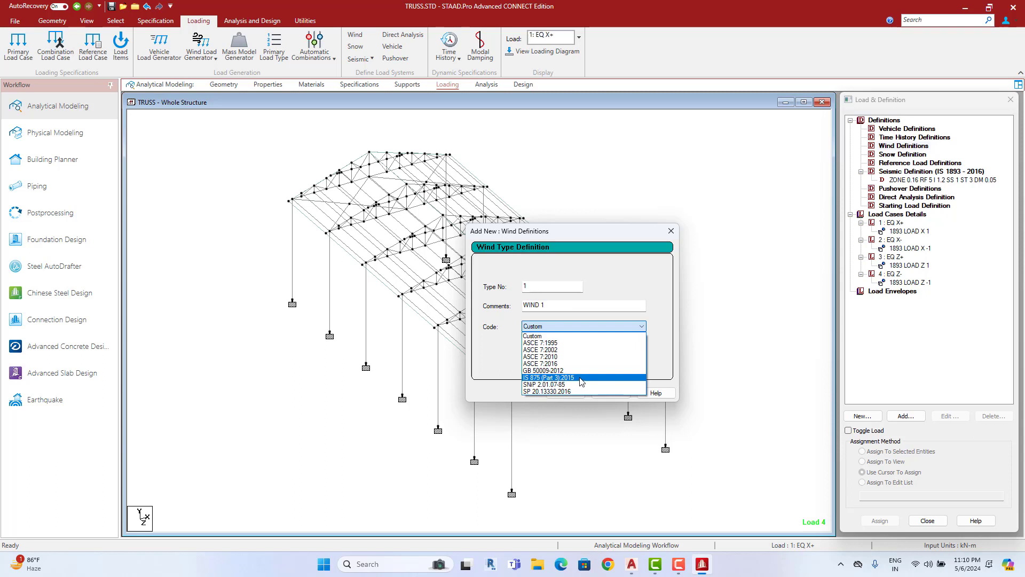
click(581, 381)
click(566, 393)
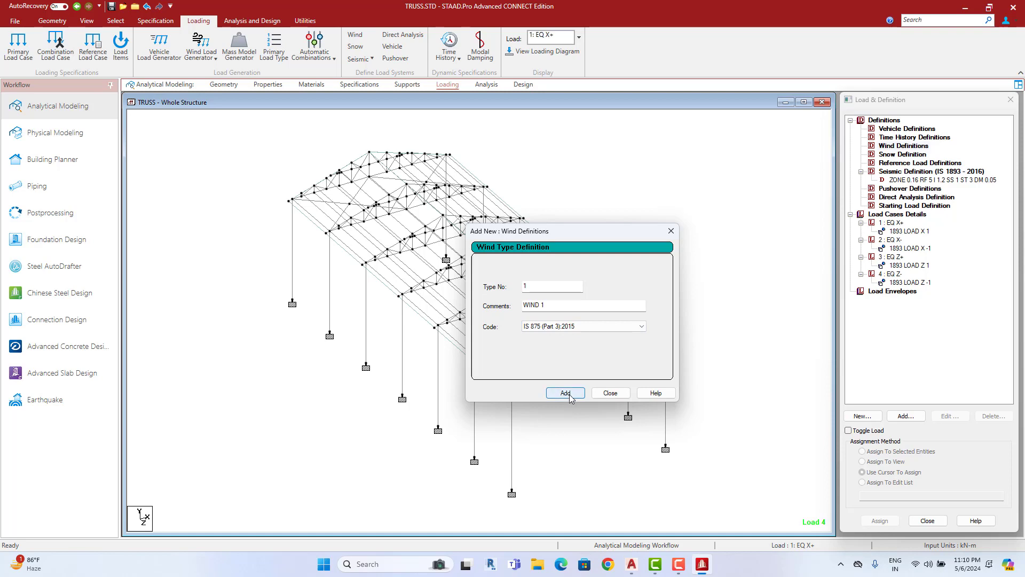
click(610, 393)
Step: Generate WIND 1 intensities from IS 875 with Bhubaneshwar's 50 m/s wind speed
click(911, 154)
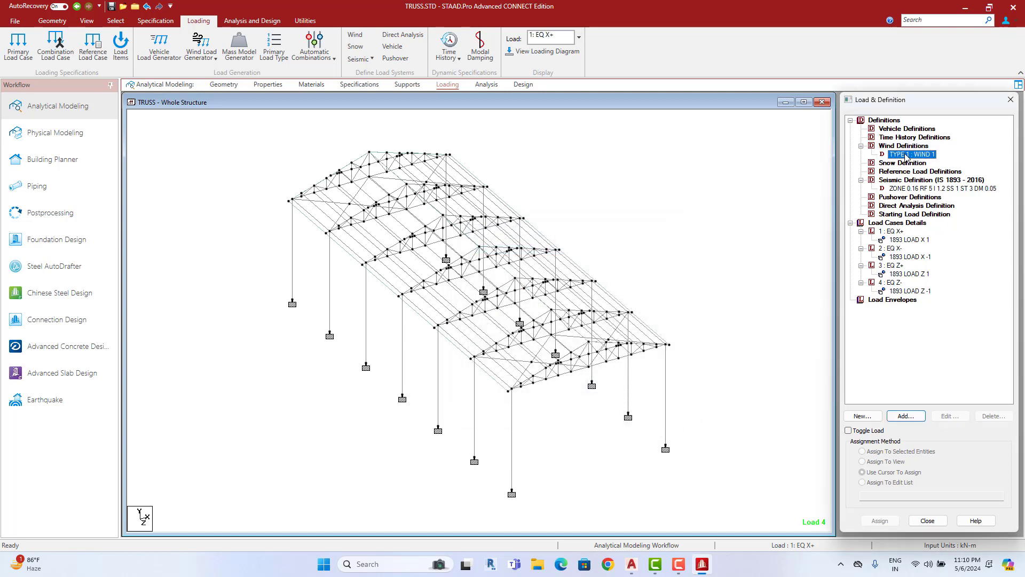
click(913, 416)
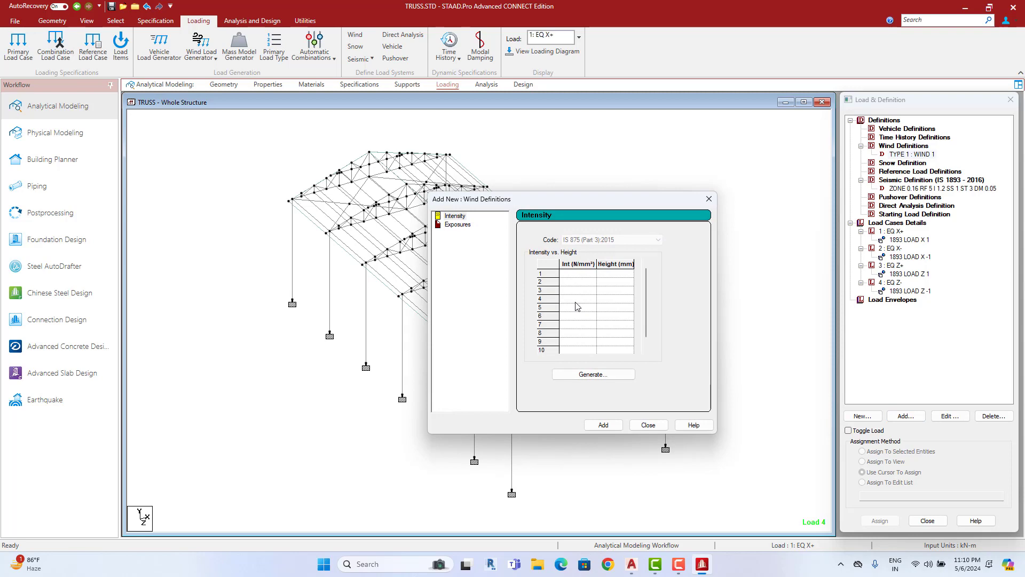
click(592, 375)
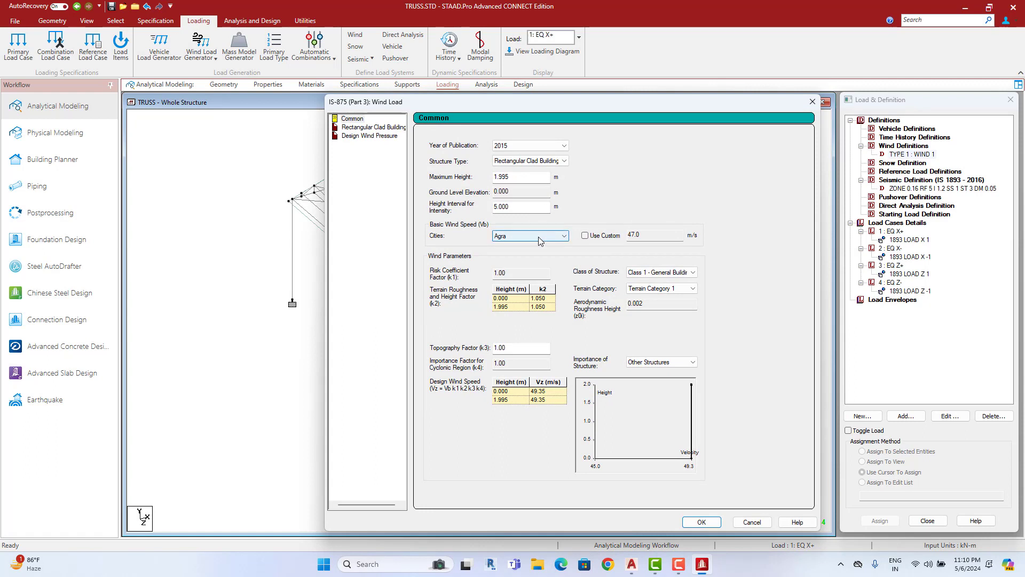
click(542, 238)
click(534, 343)
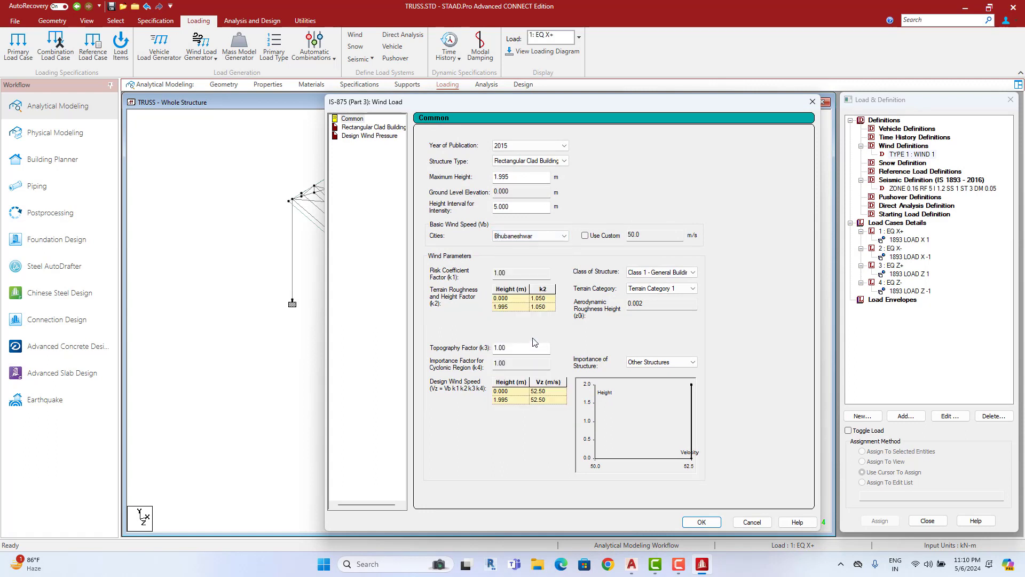
click(667, 289)
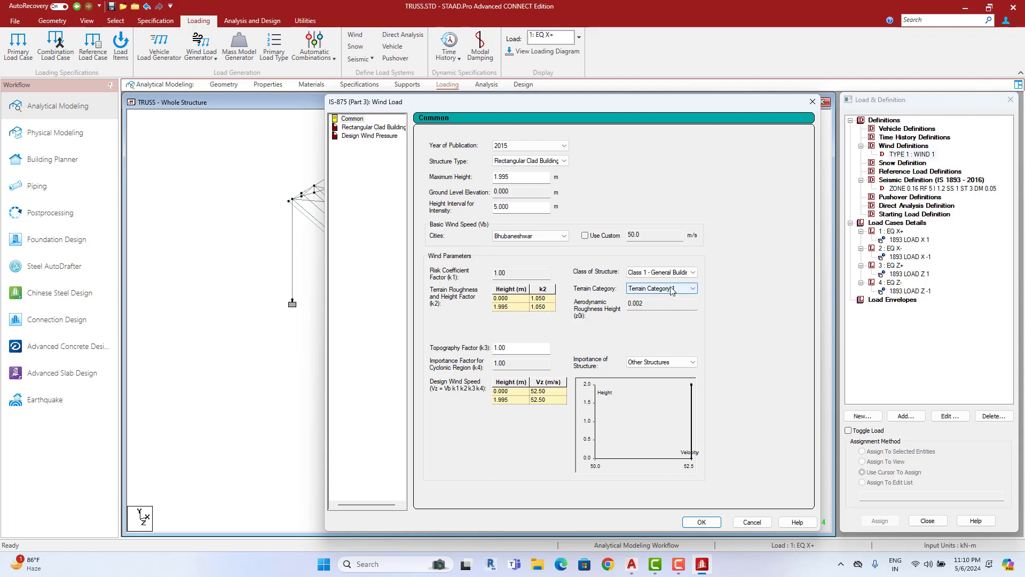
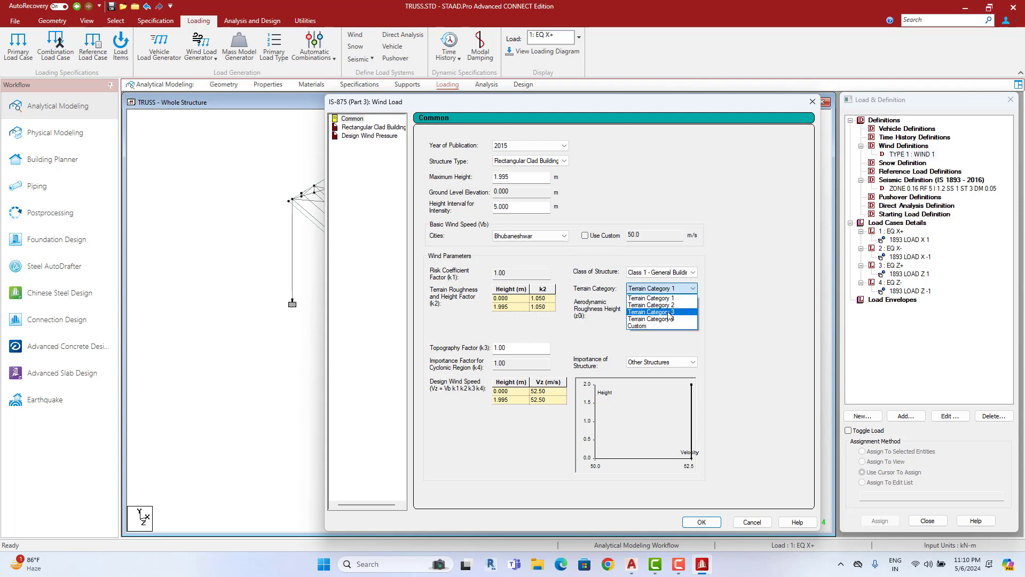
Step: Generate the WIND 1 intensity for Terrain Category 3, Class 1 buildings, and add it
click(669, 315)
click(677, 273)
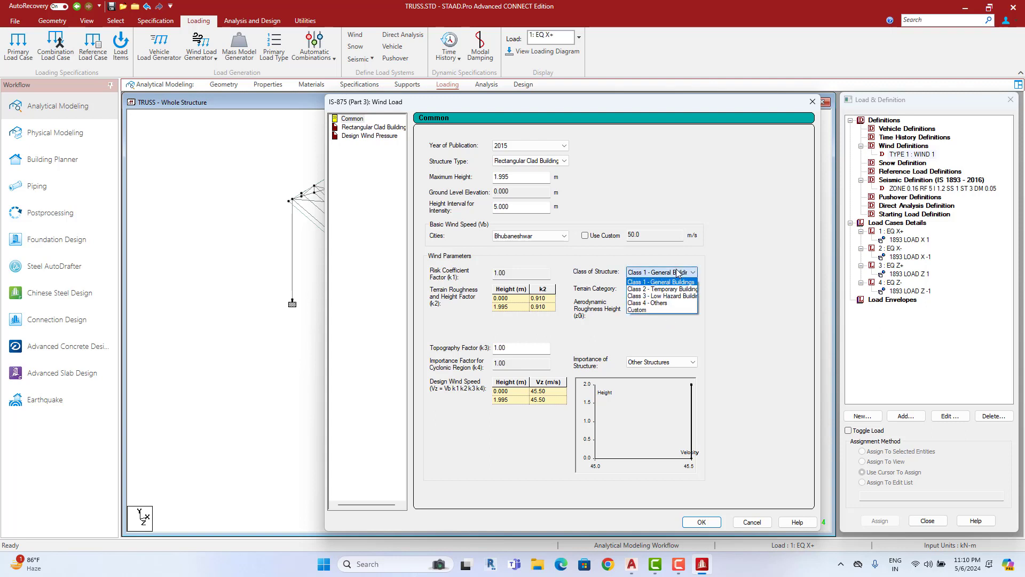
click(677, 273)
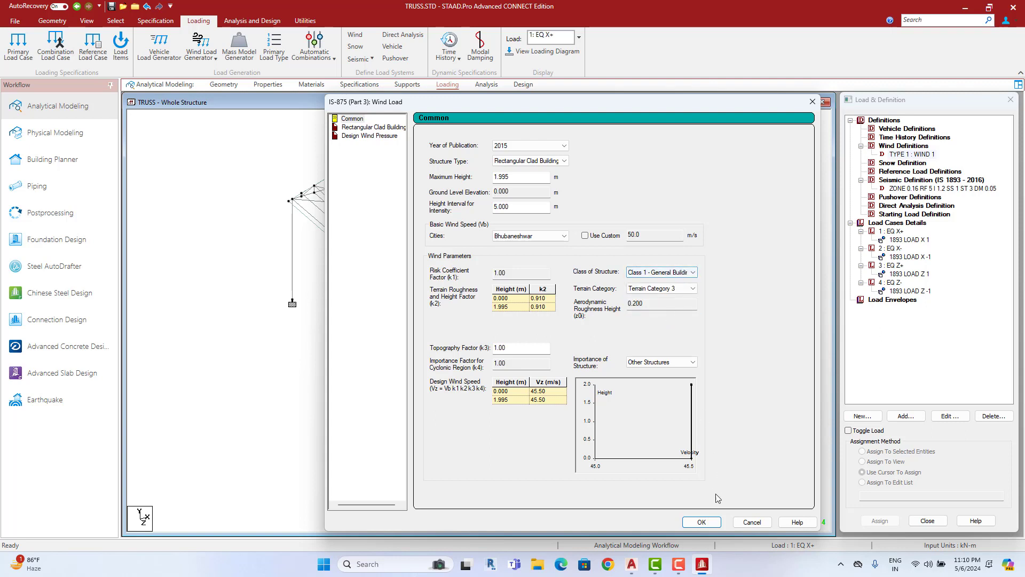
click(702, 524)
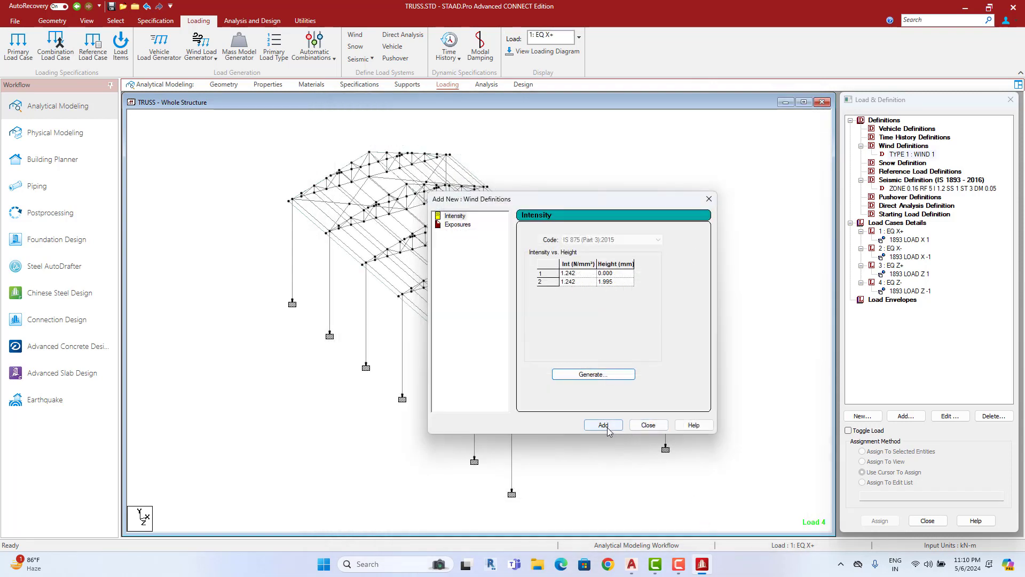
click(603, 426)
click(603, 426)
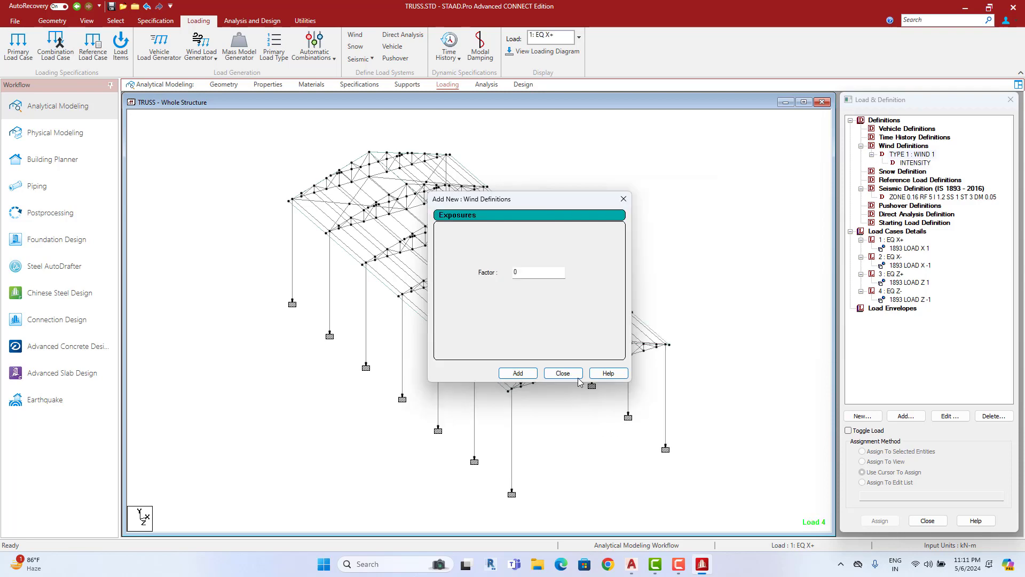
Step: Add an exposure factor of 1 to WIND 1
double_click(526, 272)
text(1)
click(518, 372)
click(563, 372)
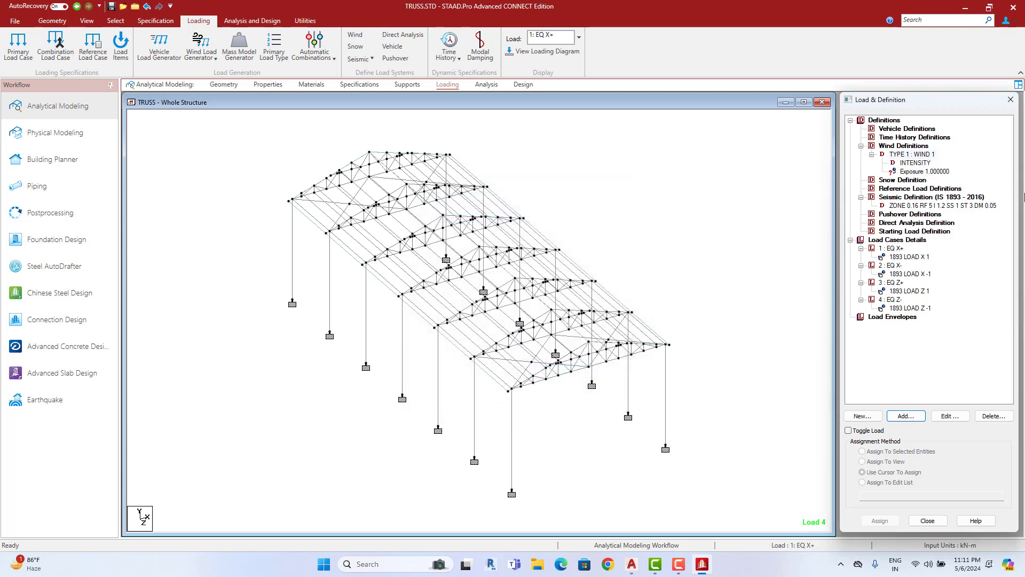
Step: Assign the exposure factor to all nodes in view, then reopen the wind intensity entry
click(943, 171)
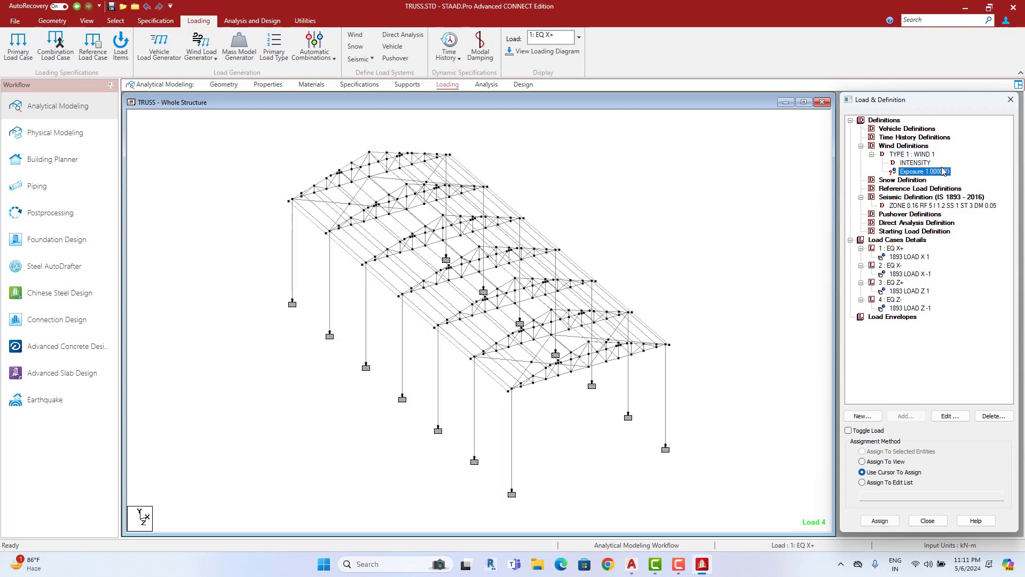
click(876, 462)
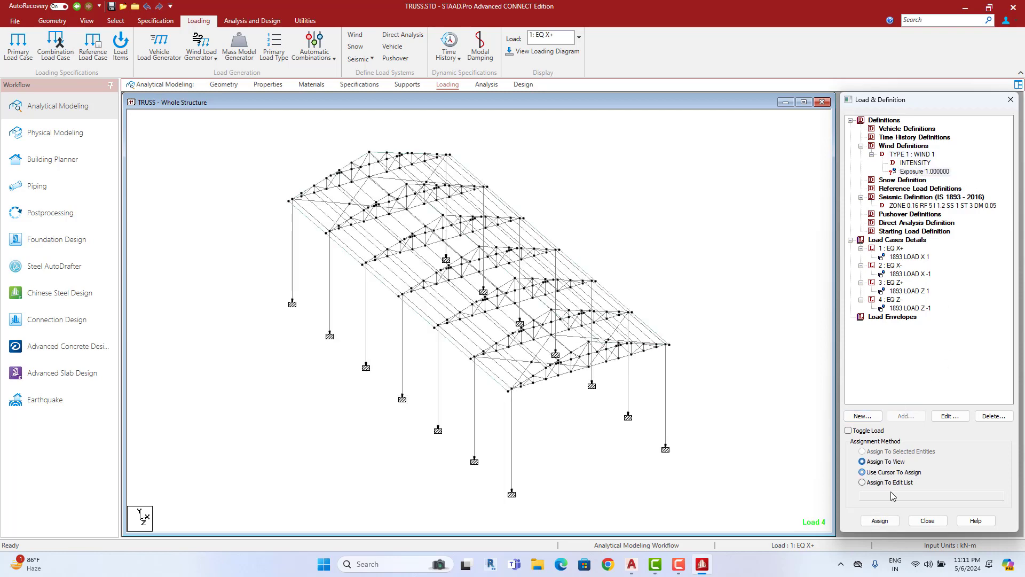
click(881, 523)
click(953, 343)
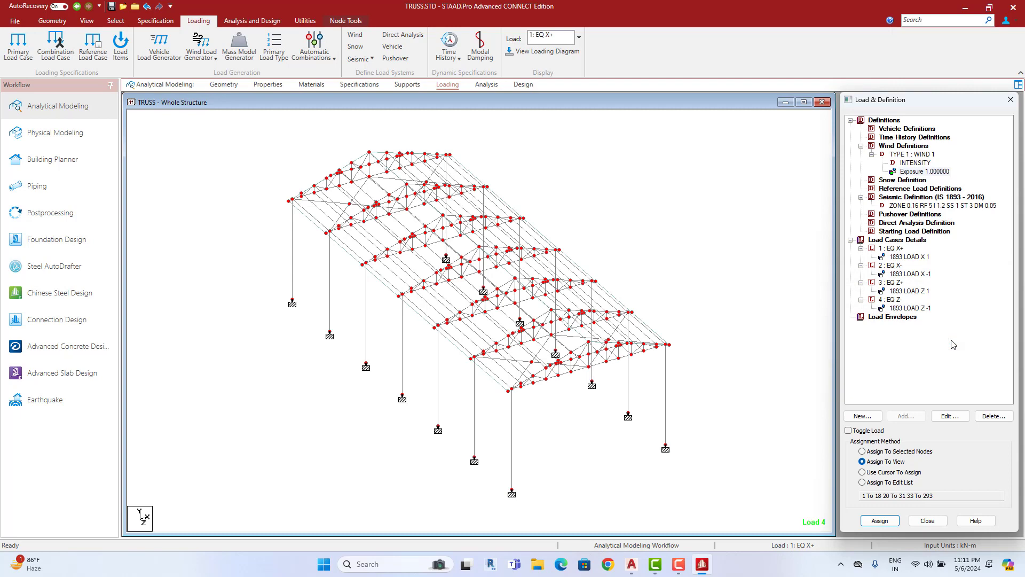
click(915, 162)
click(950, 415)
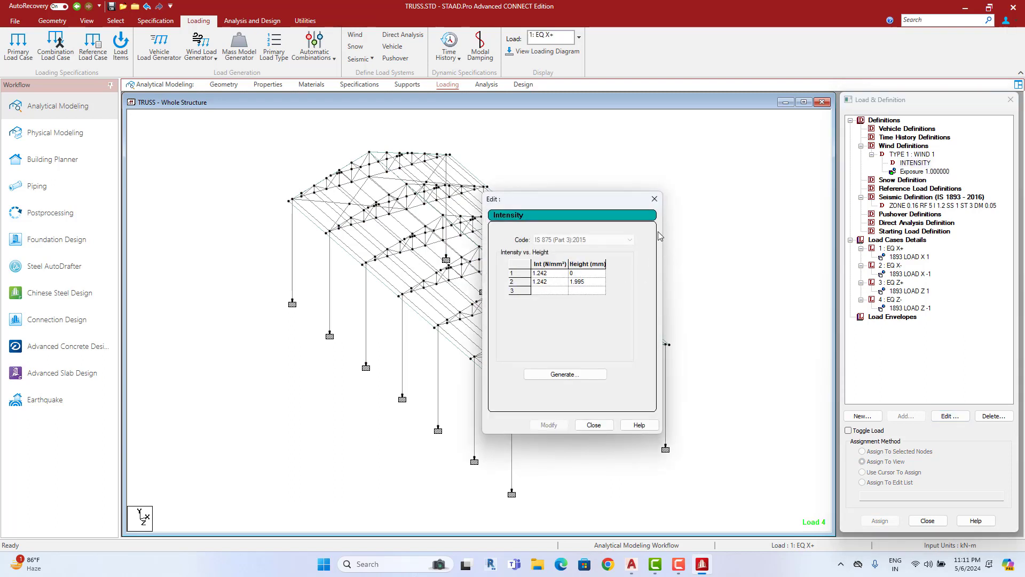
Step: Switch the input units to metres and kilonewtons
click(654, 198)
click(53, 21)
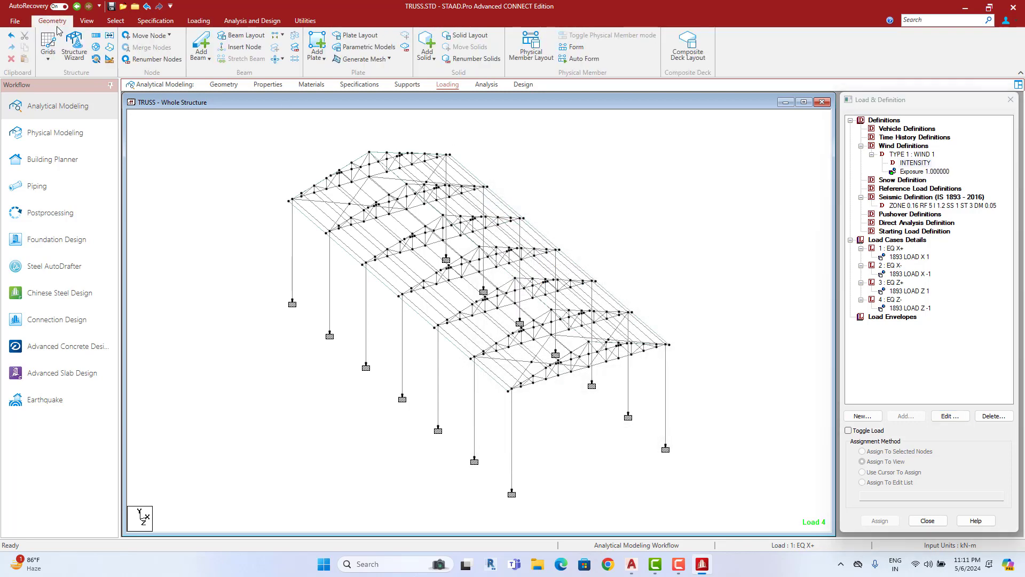
click(109, 59)
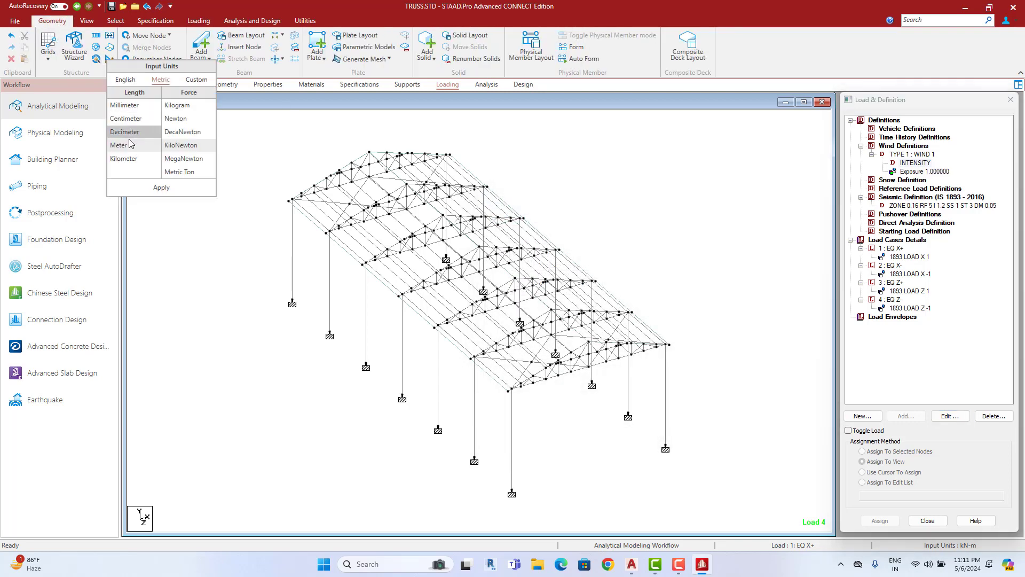
click(180, 145)
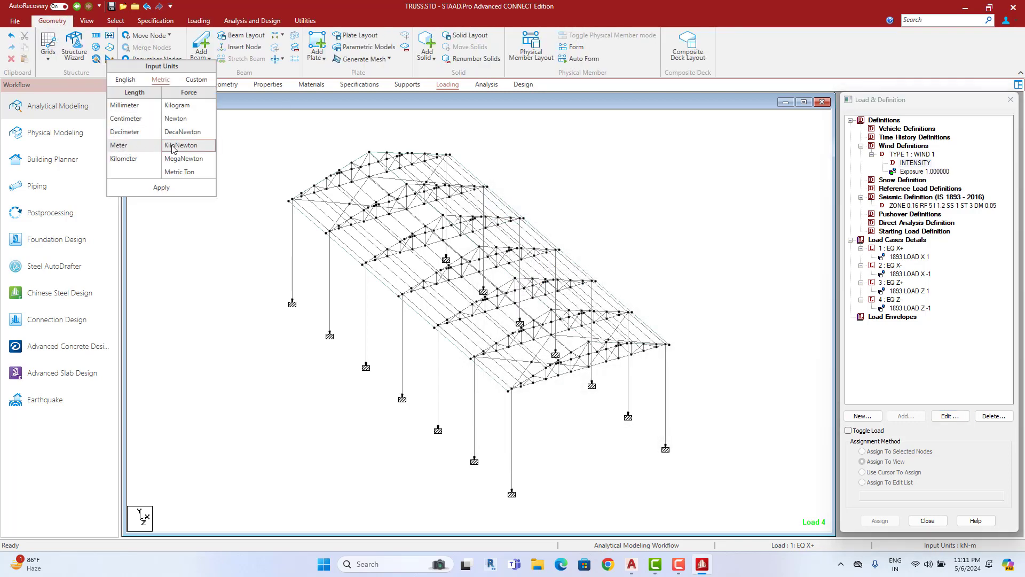
click(160, 186)
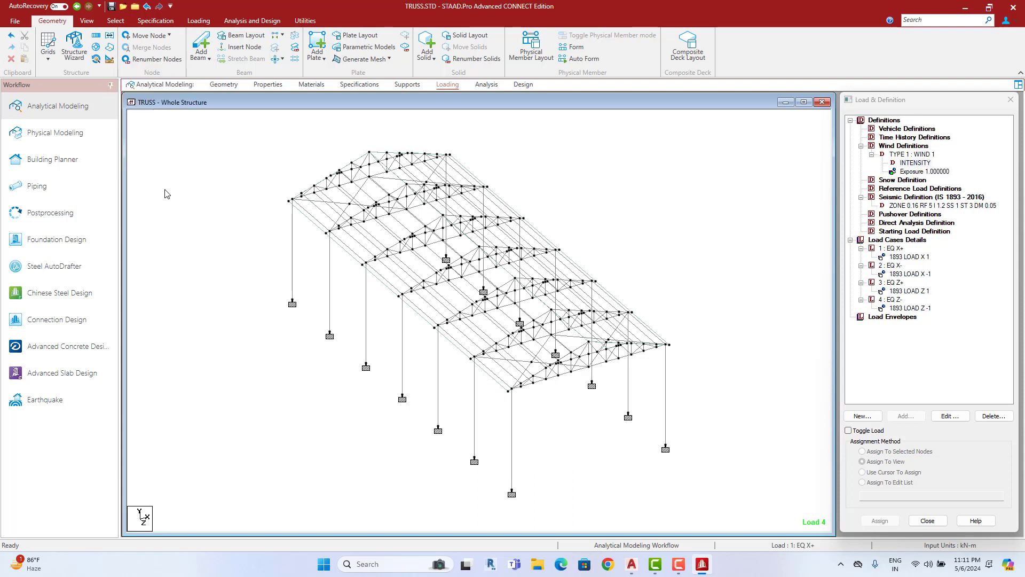
Step: Regenerate the WIND 1 intensity as 1.242 kN/m² from 0 to 1.995 m
click(915, 163)
click(950, 416)
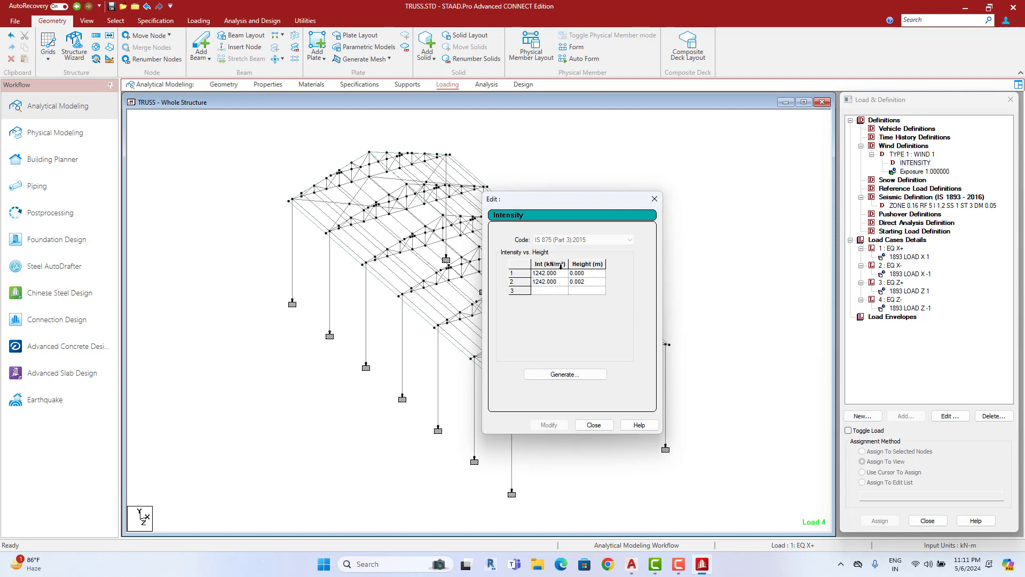
click(546, 273)
click(551, 286)
click(567, 273)
click(565, 374)
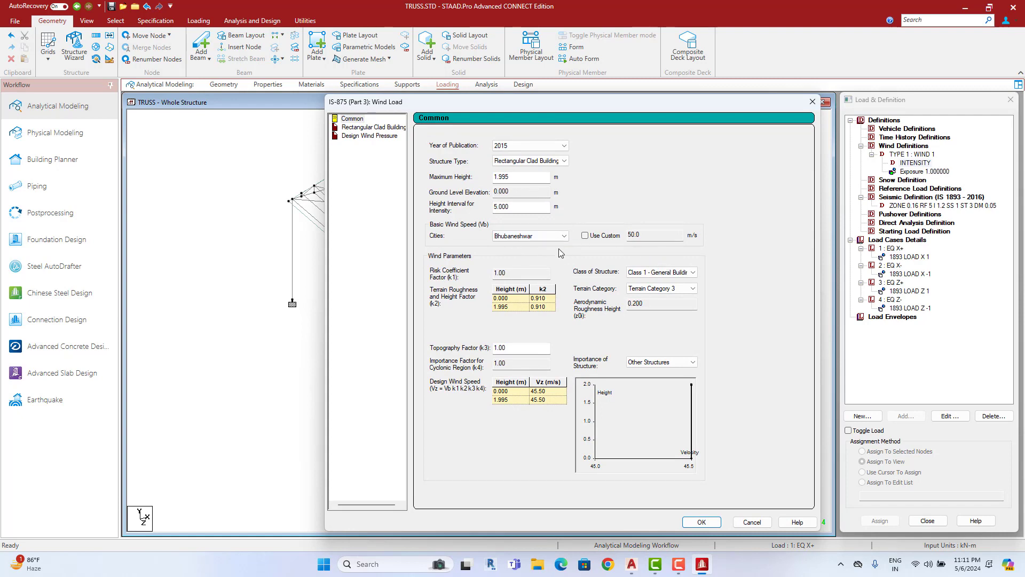
click(701, 525)
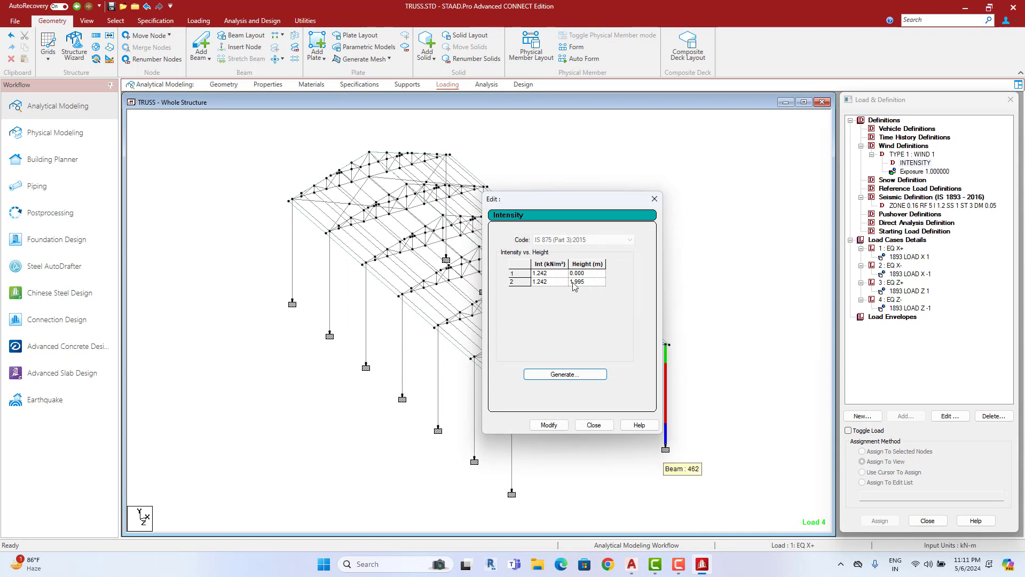
click(549, 424)
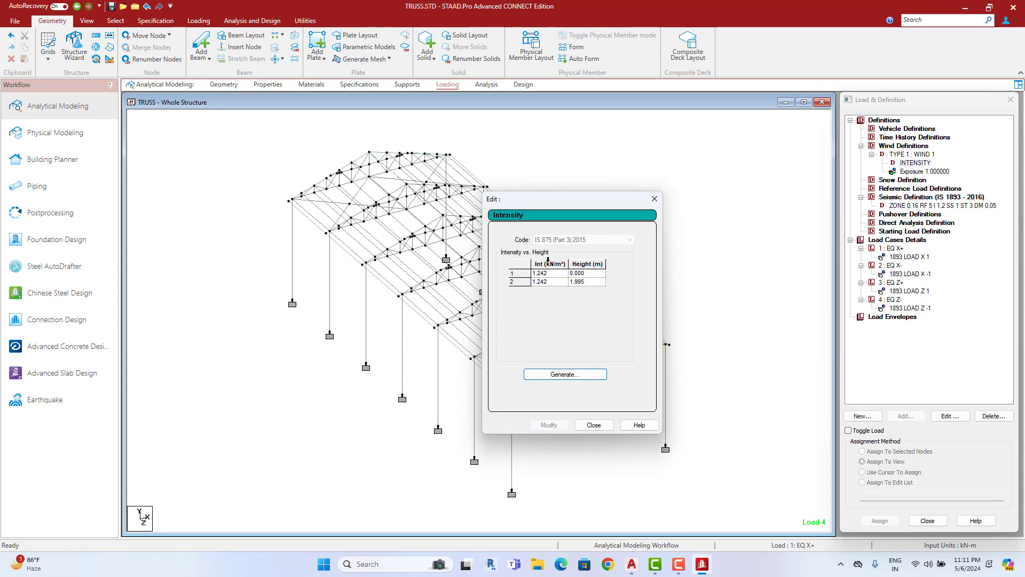
click(596, 426)
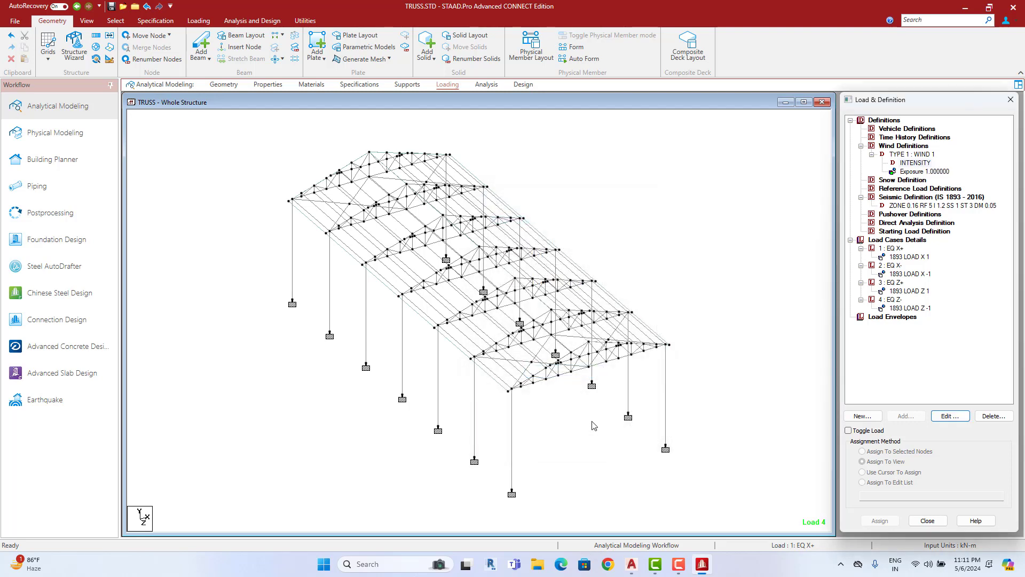
Step: Create load case 5 titled WIND X+ with Wind loading type
click(915, 240)
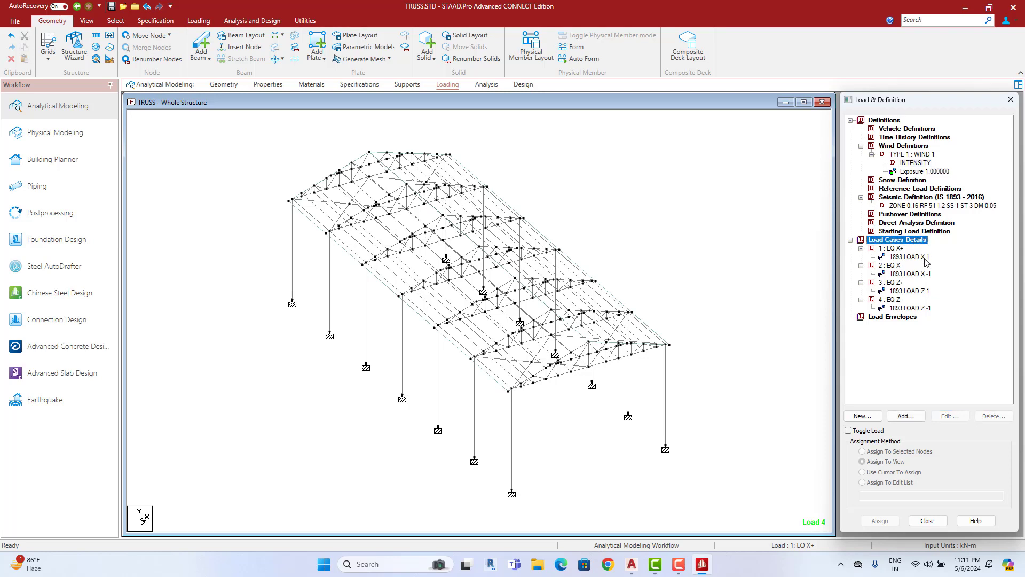
click(905, 416)
click(608, 222)
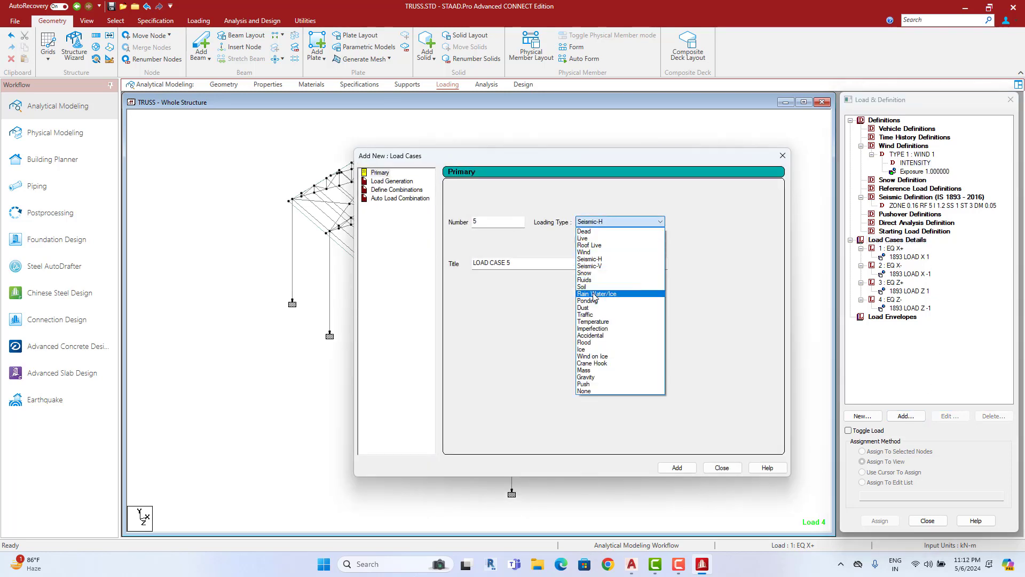
click(592, 252)
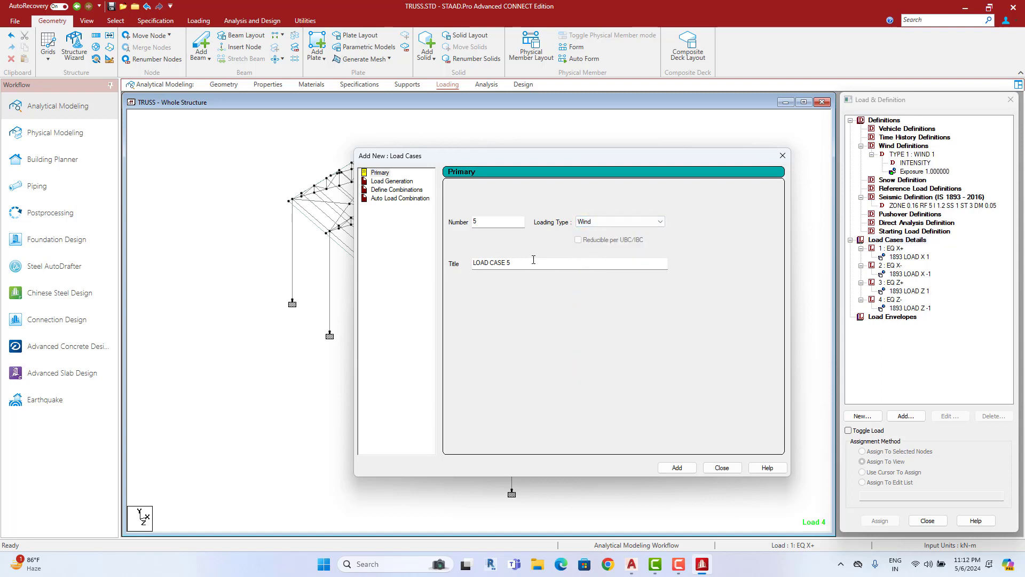
drag(534, 259, 458, 270)
text(WIND X+)
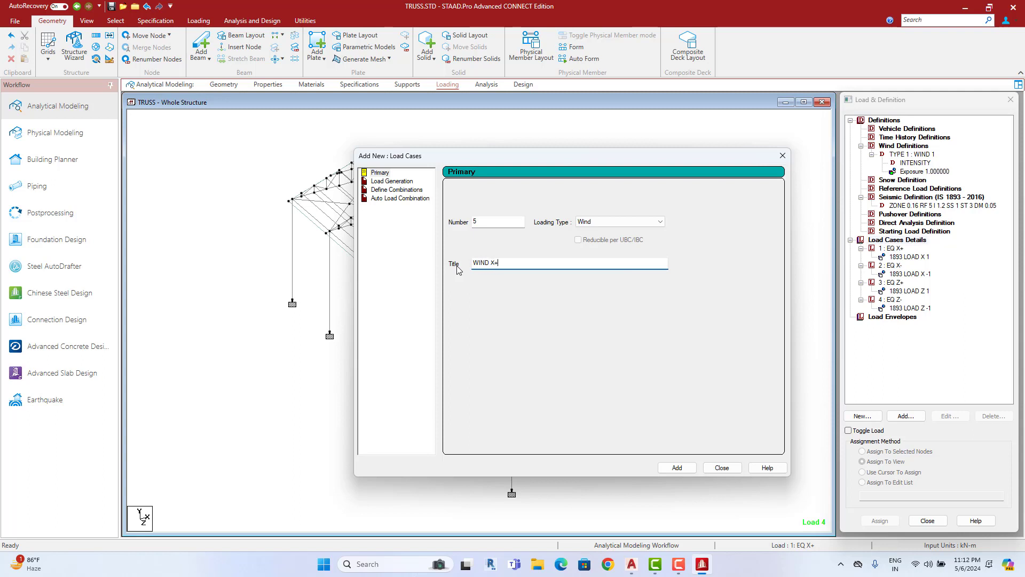
key(ctrl+a)
key(ctrl+c)
click(672, 468)
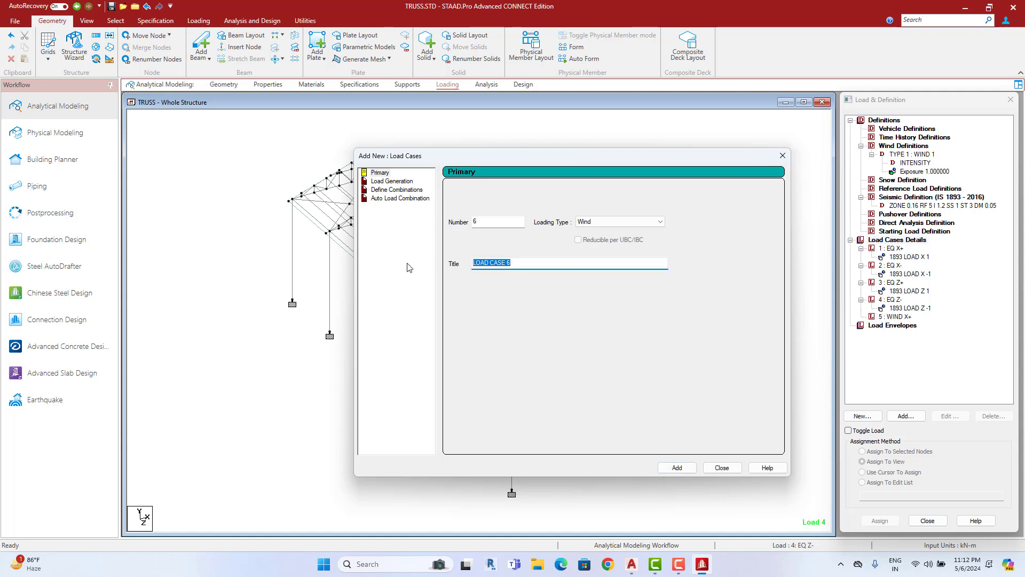
Step: Add wind load cases 6 WIND X- and 7 WIND Z+
key(ctrl+v)
text(=)
click(671, 469)
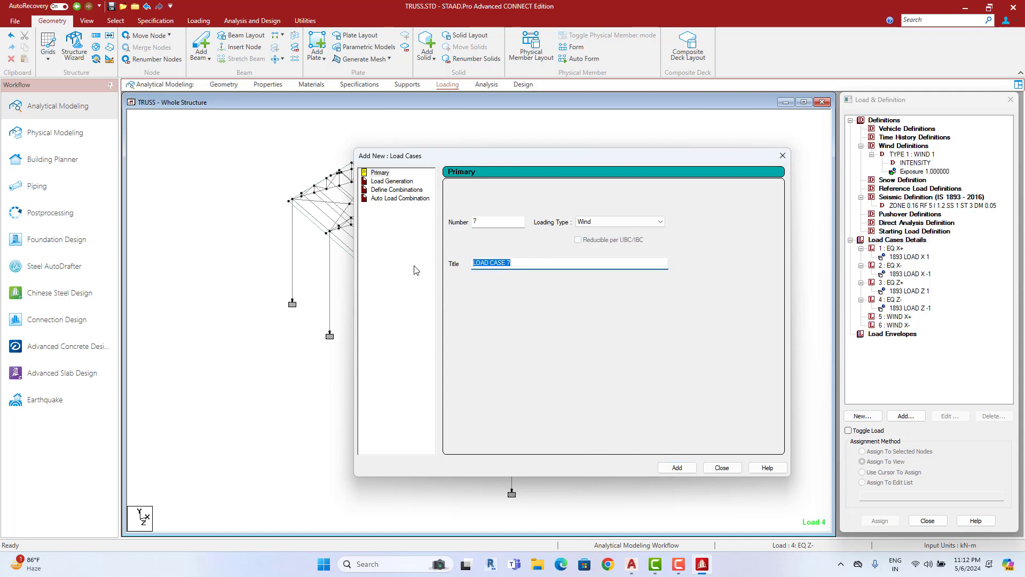
key(ctrl+v)
text(+)
click(676, 468)
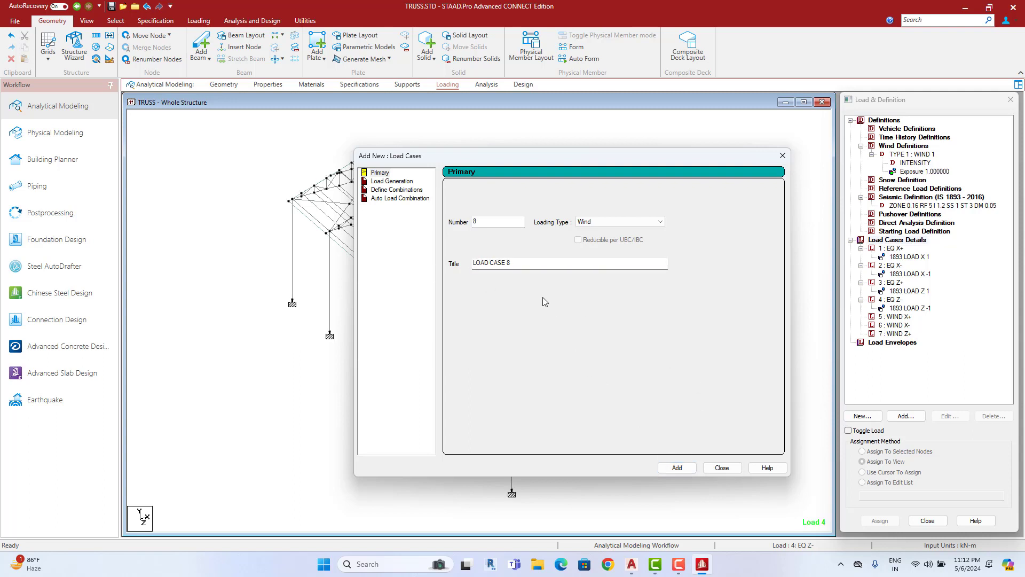
Step: Add wind load case 8 WIND Z- and select case 5 WIND X+
drag(434, 260, 430, 264)
key(ctrl+v)
key(BackSpace)
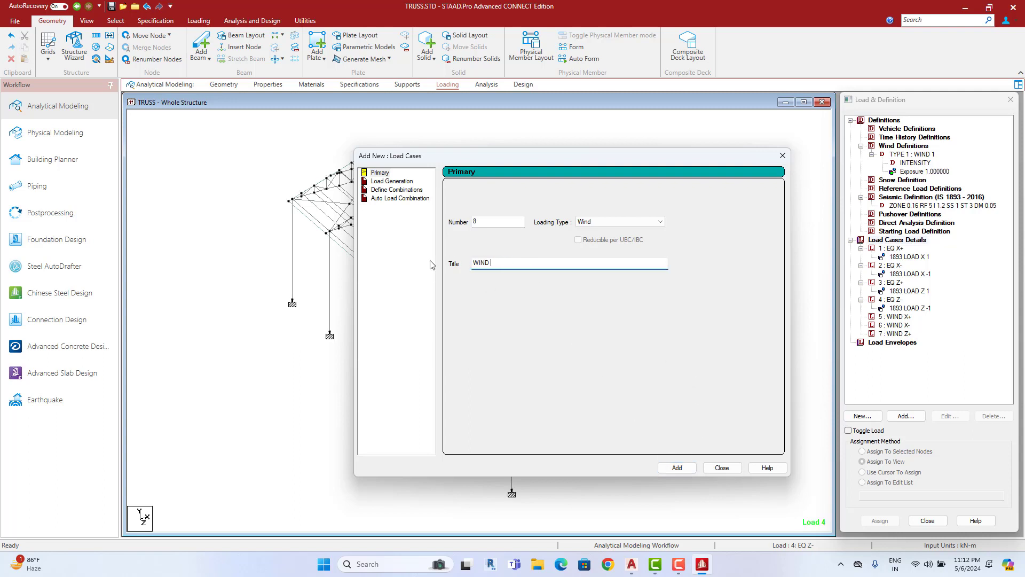
text(-)
click(684, 469)
click(725, 469)
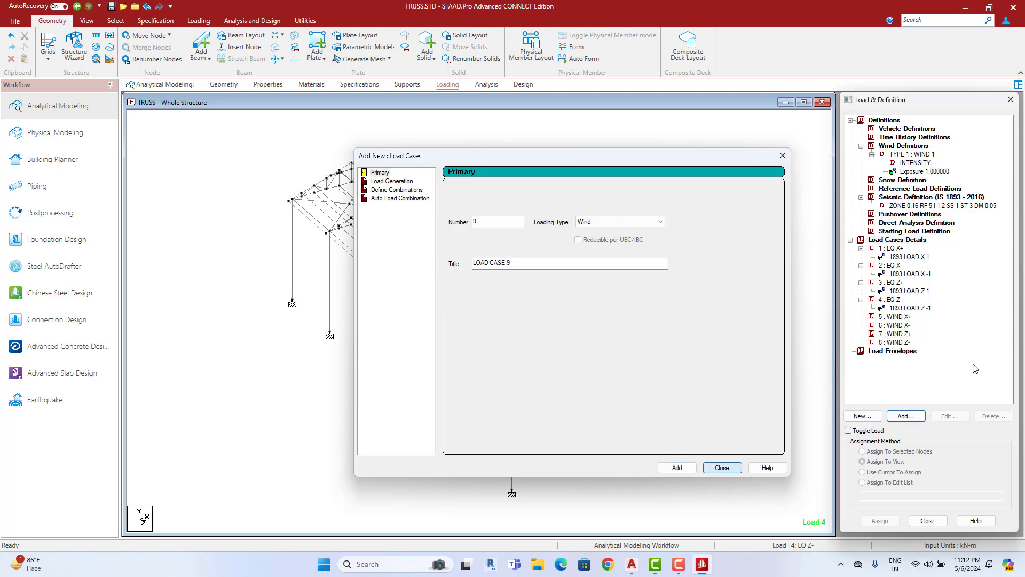
click(905, 317)
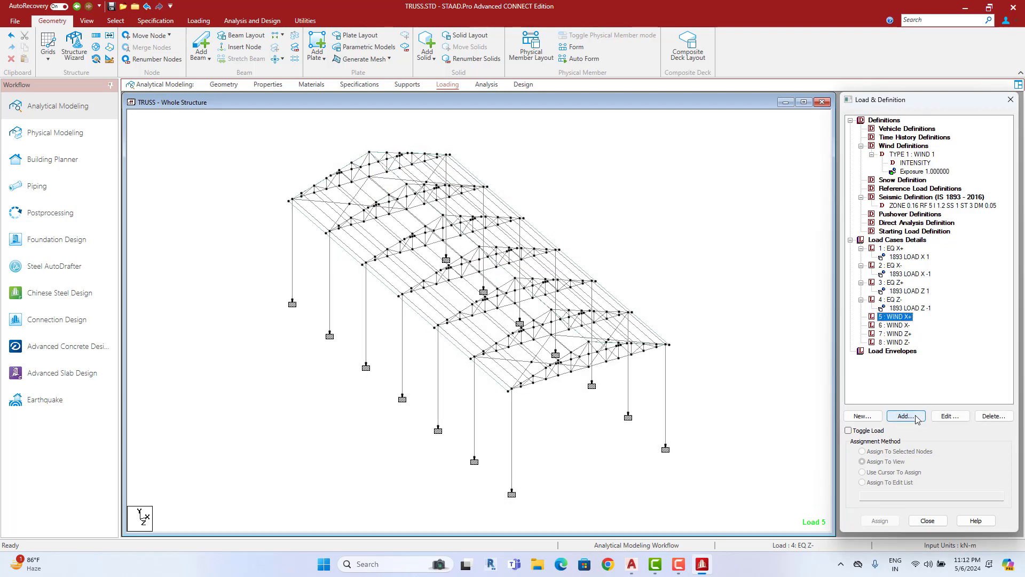
Step: Add a type 1 X wind load with factor 1 to case 5 WIND X+
click(906, 416)
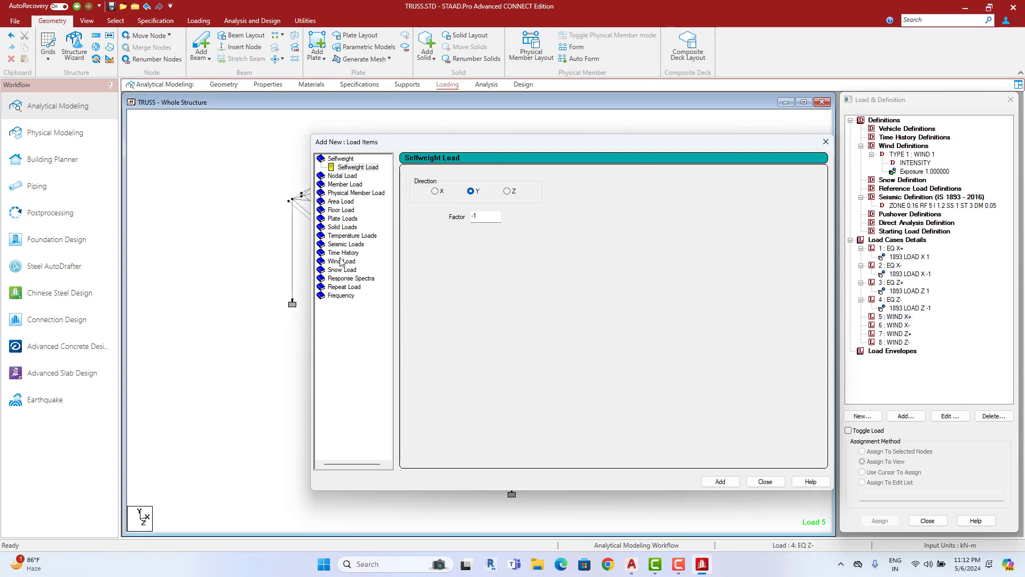
click(341, 261)
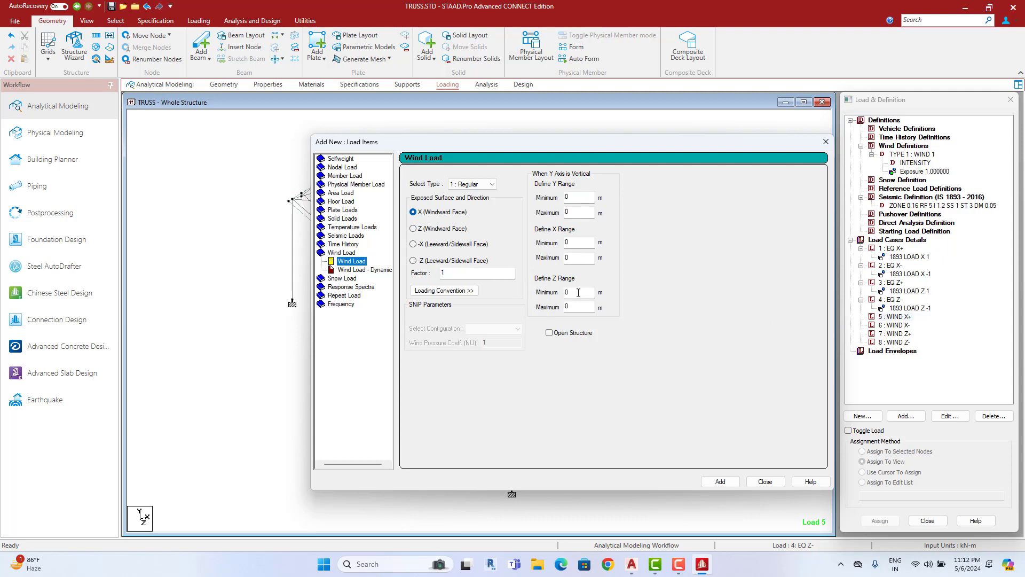
drag(534, 142, 739, 131)
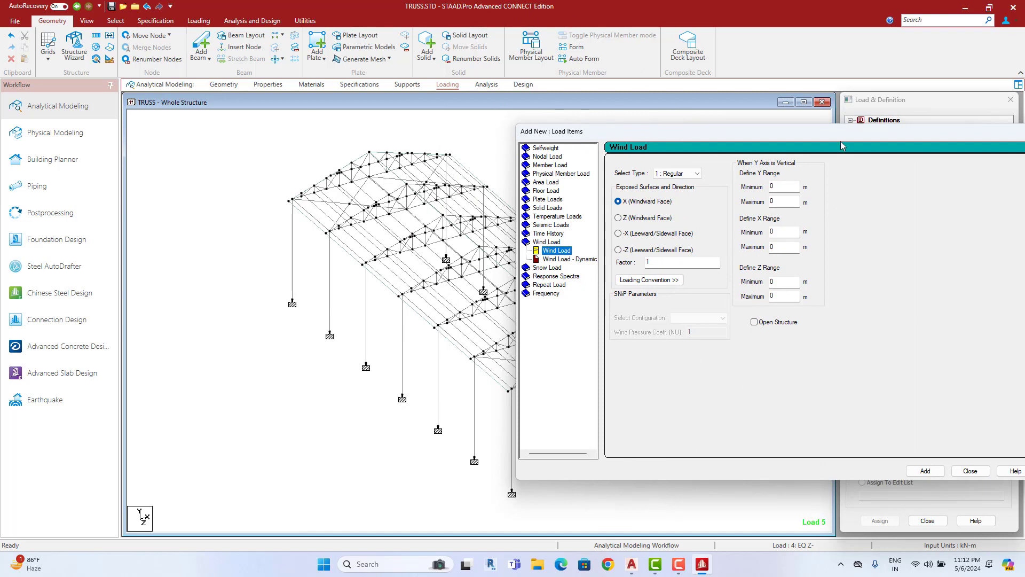
drag(812, 130, 670, 109)
click(783, 451)
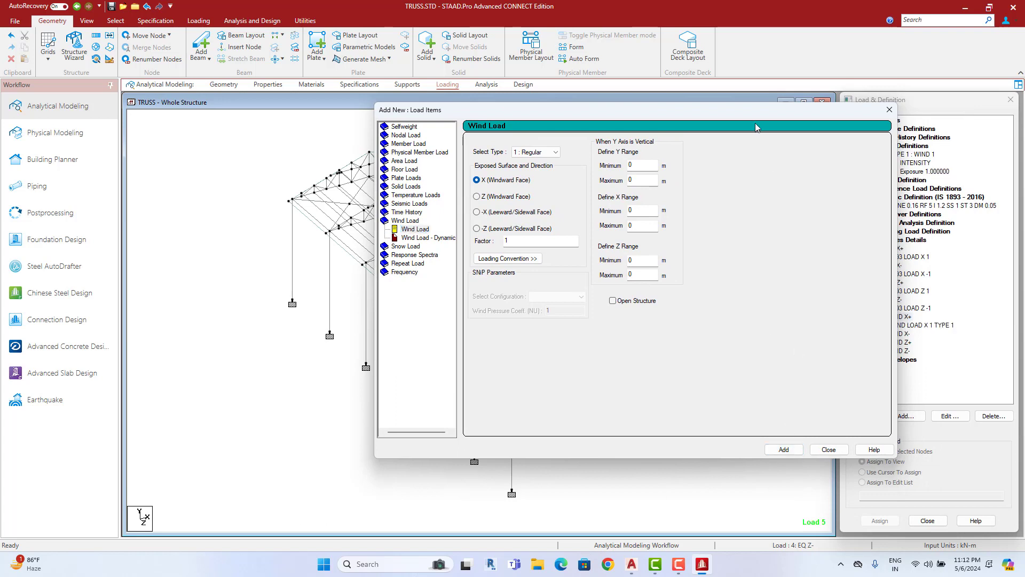
drag(756, 124, 638, 123)
click(895, 334)
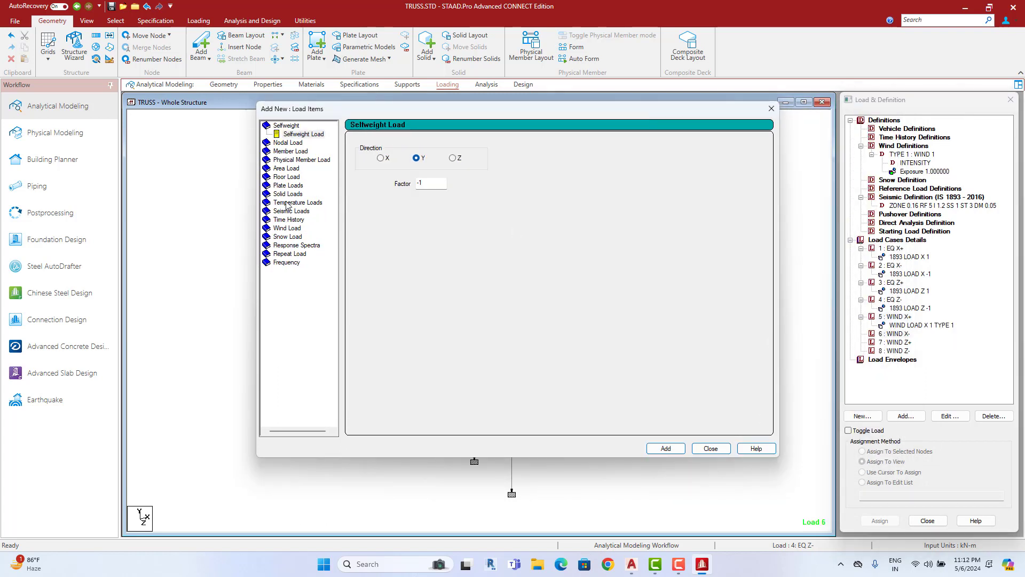
Step: Add X wind load factor -1 to case 6 and Z wind load factor 1 to case 7
click(289, 229)
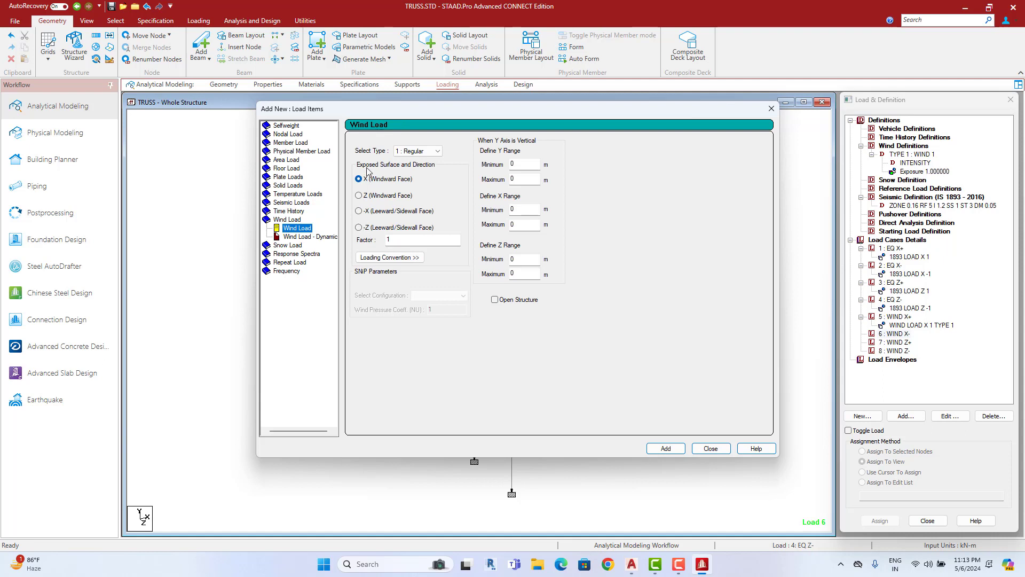
click(388, 239)
text(-1)
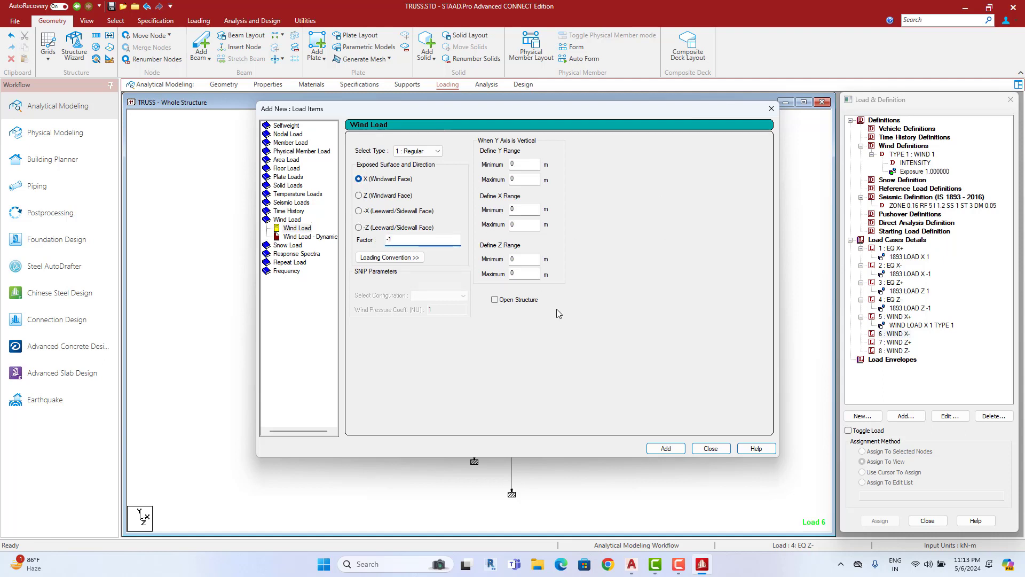
click(666, 448)
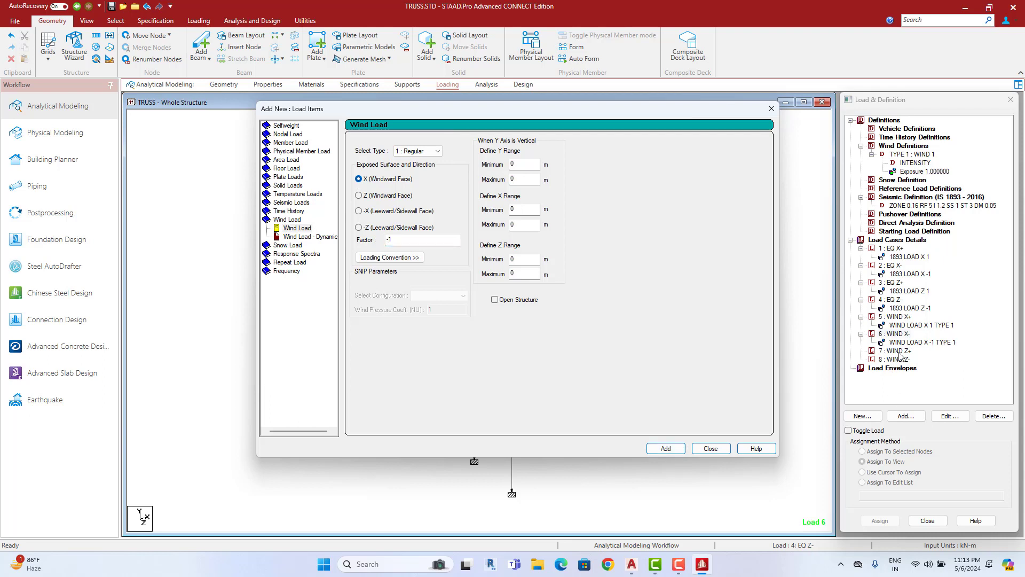
click(295, 230)
click(358, 195)
click(666, 448)
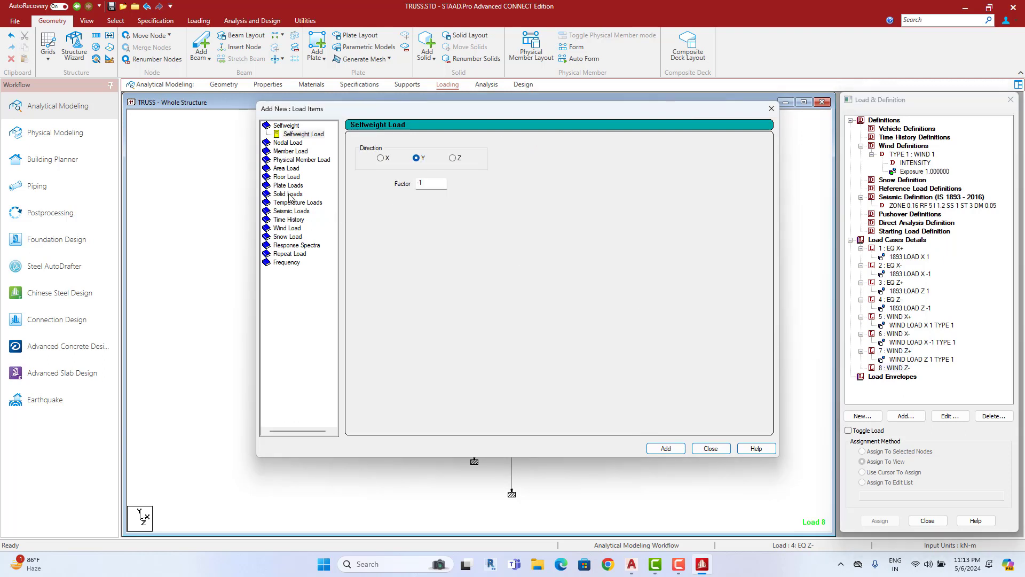
Step: Add Z wind load factor -1 to case 8 and preview the case 8 and 7 loads
click(287, 227)
click(358, 195)
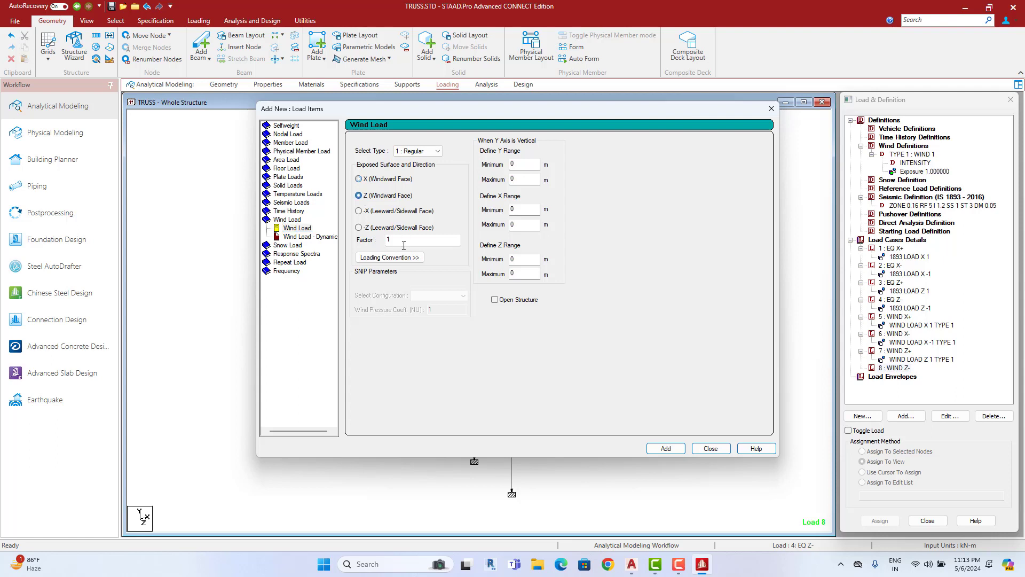
click(394, 240)
click(666, 448)
click(711, 448)
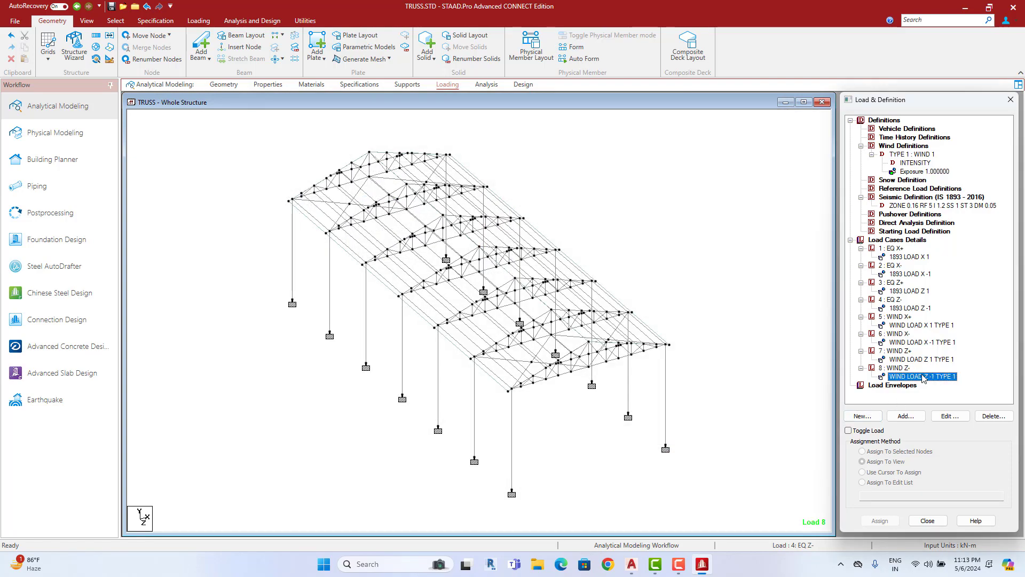
click(924, 376)
click(924, 360)
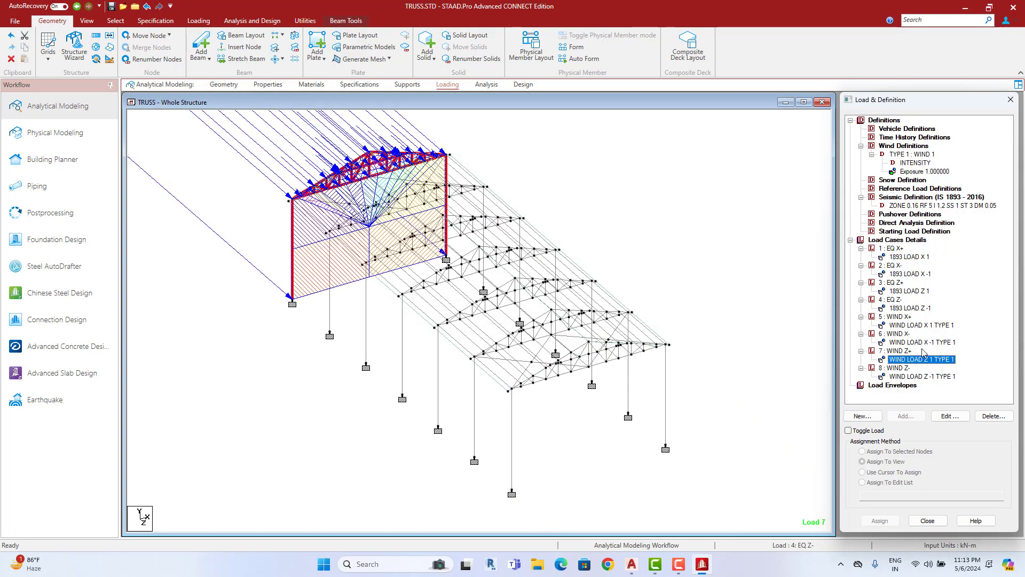
Step: Preview the wind loads of cases 6 and 5 and the EQ X+, X-, Z- seismic items
click(923, 343)
click(923, 325)
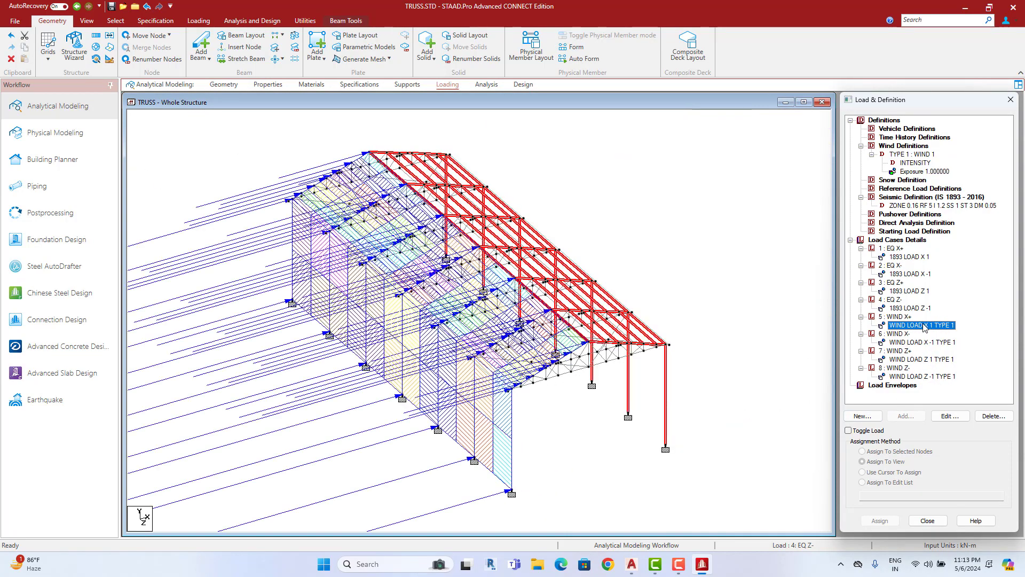
click(730, 343)
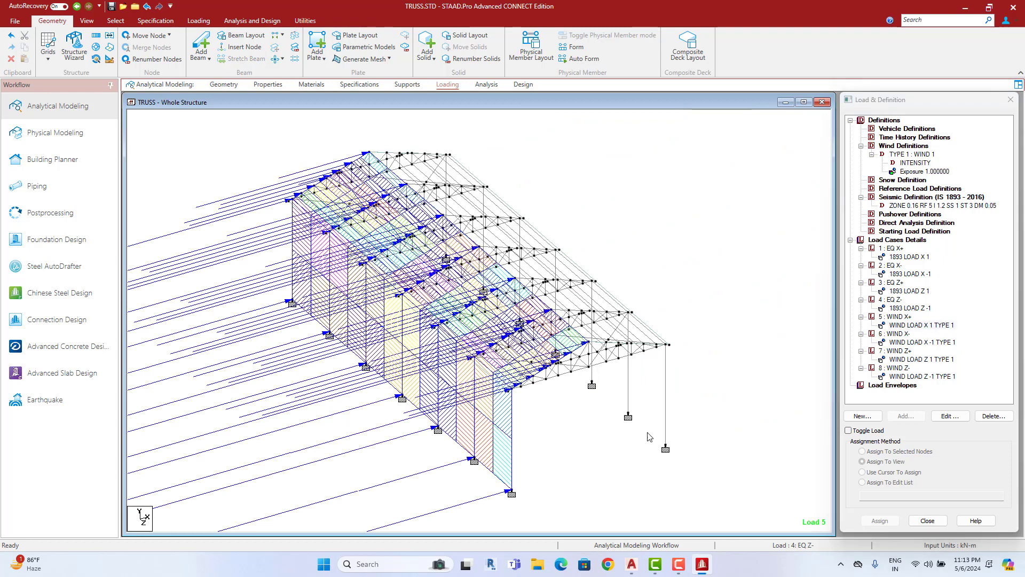
click(912, 257)
click(914, 291)
click(918, 309)
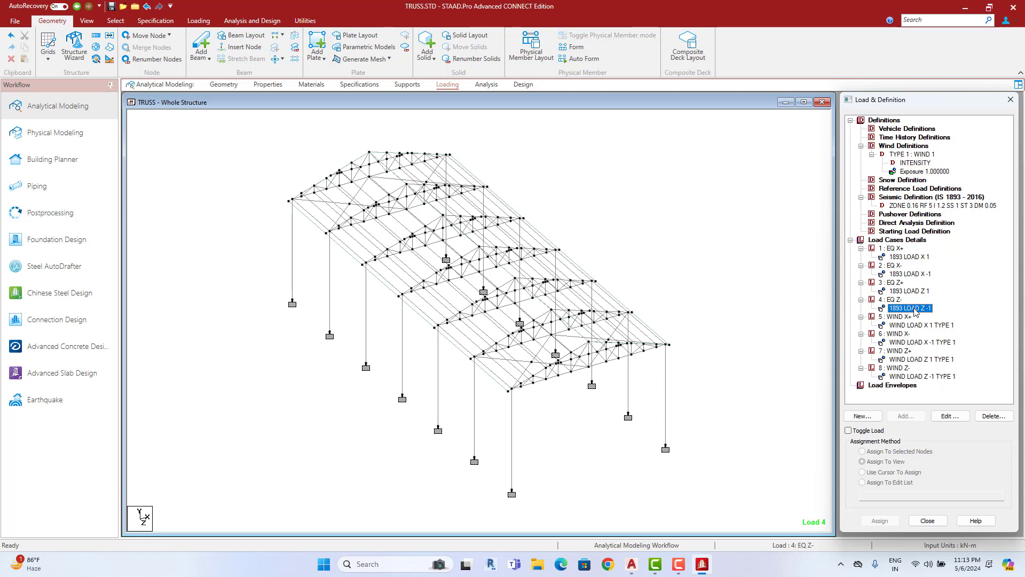
click(726, 353)
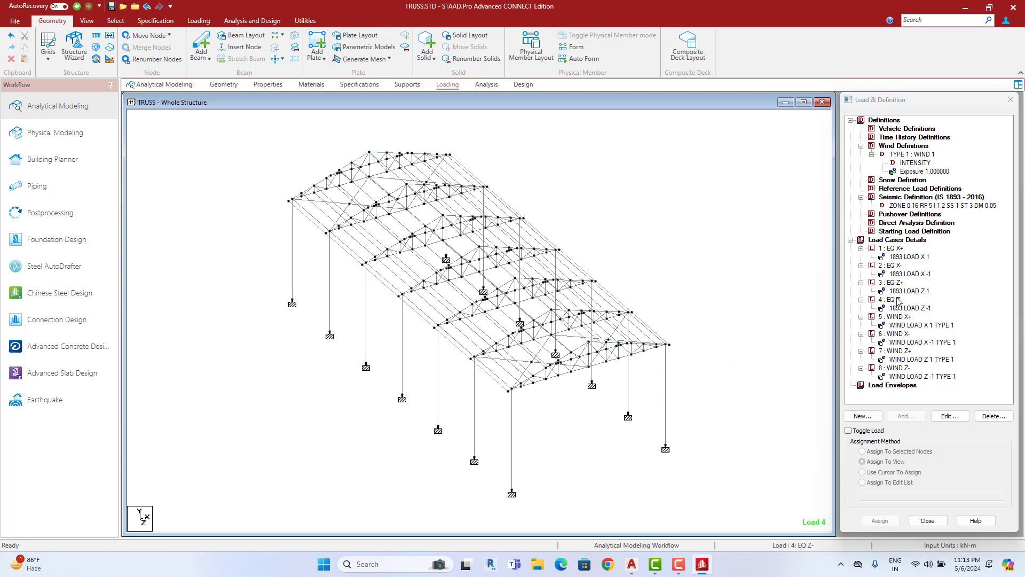
Step: Start a new load case 9 with Dead loading type
click(897, 240)
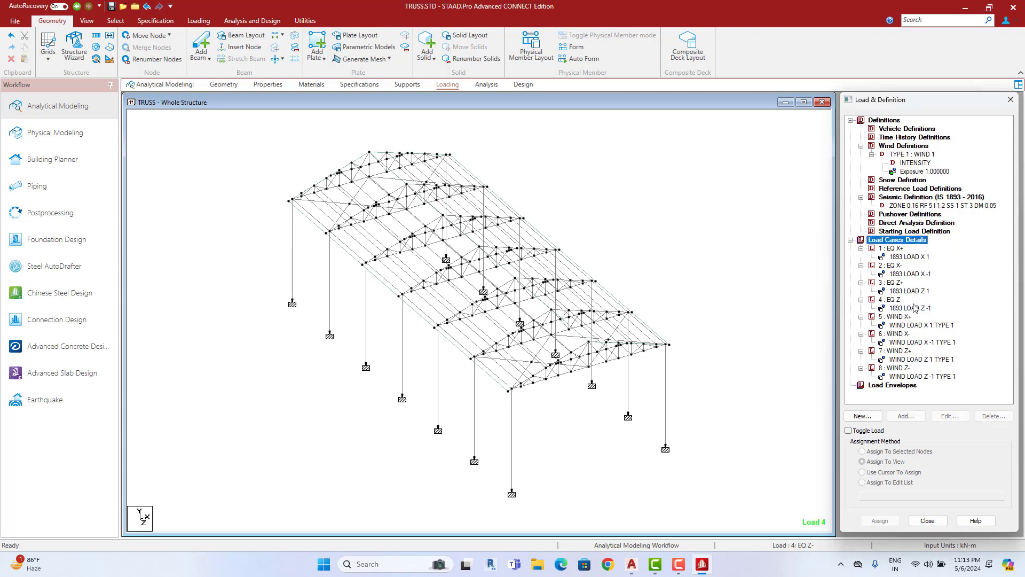
click(906, 415)
click(591, 221)
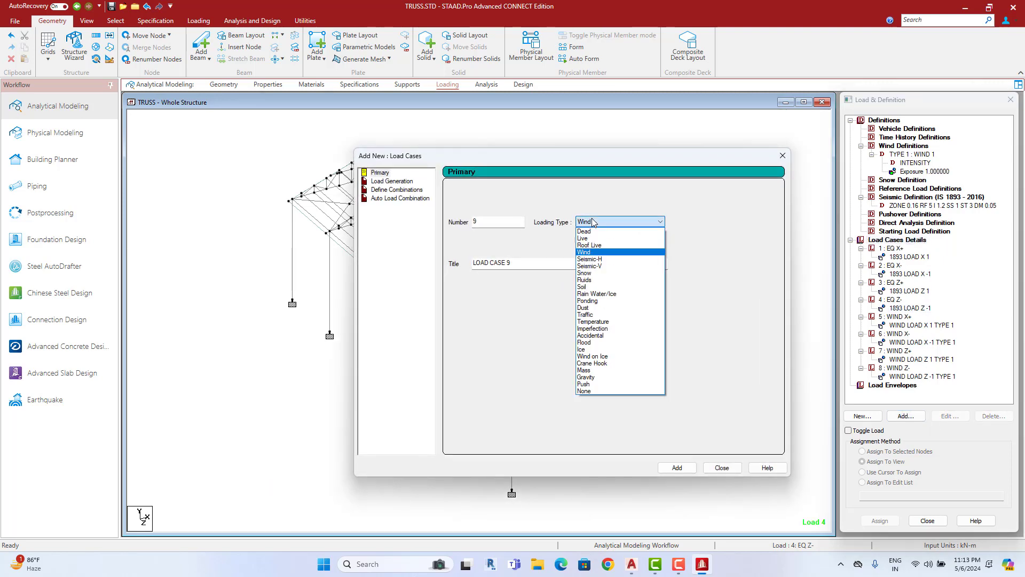
click(587, 229)
key(Tab)
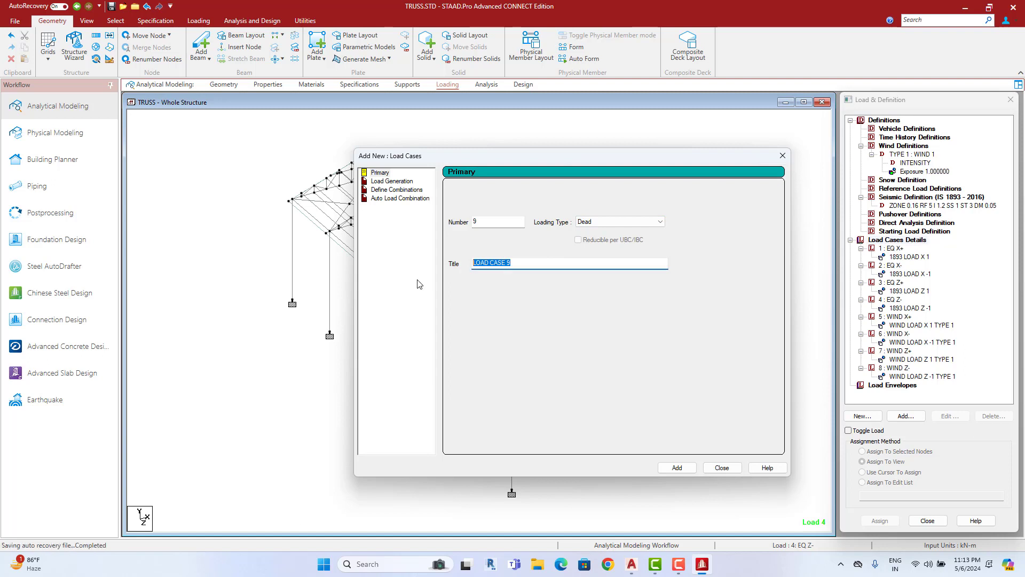
Step: Title load case 9 DEAD LOAD and add it
text(DEA)
key(BackSpace)
key(BackSpace)
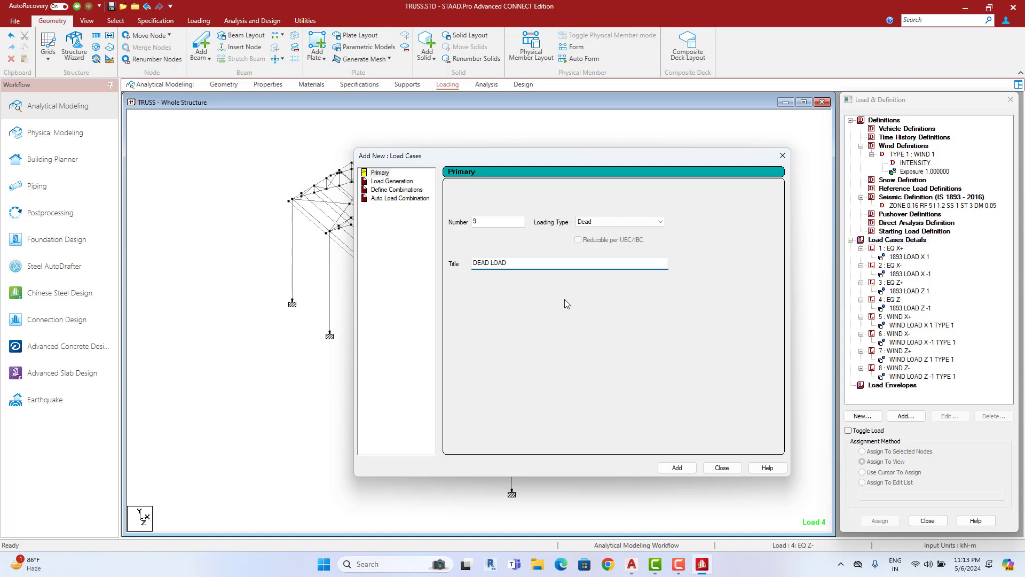
click(677, 467)
Step: Add load case 10 titled LIVE LOAD with Live loading type
click(592, 221)
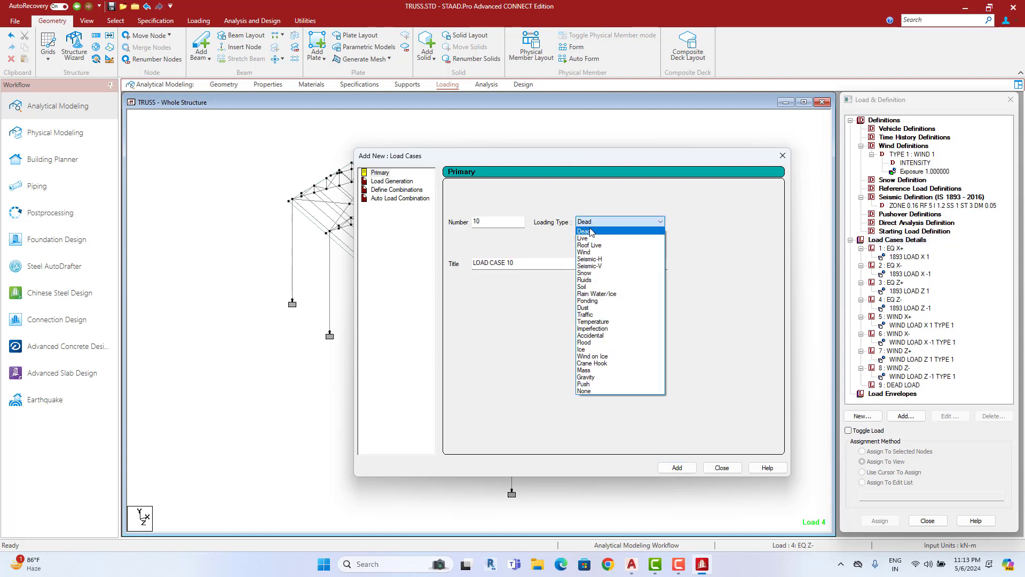
click(583, 238)
drag(521, 266, 432, 272)
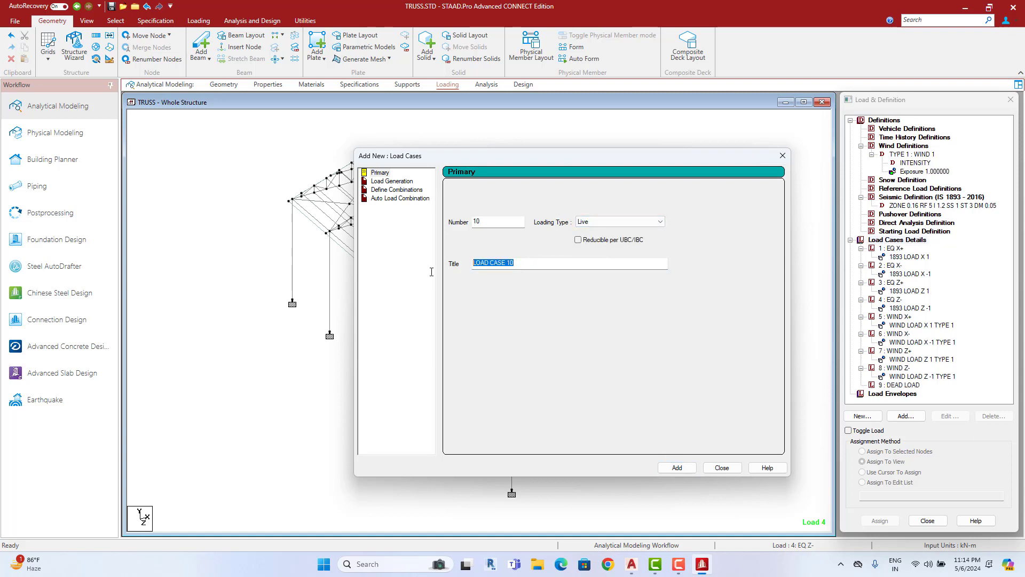
text(LI)
text(AD)
click(682, 471)
click(722, 469)
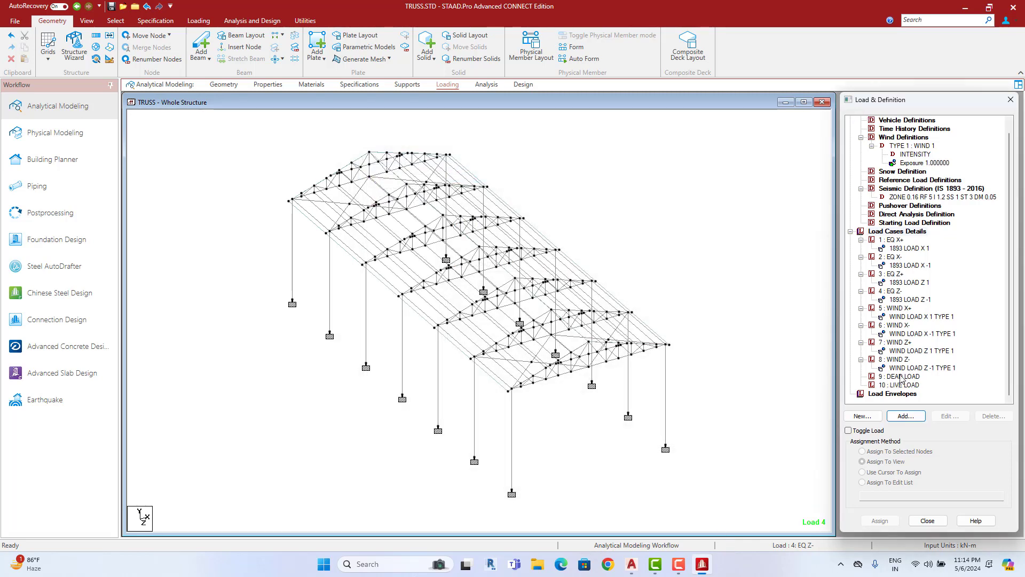
Step: Add a selfweight load in Y with factor -1 to DEAD LOAD
click(910, 421)
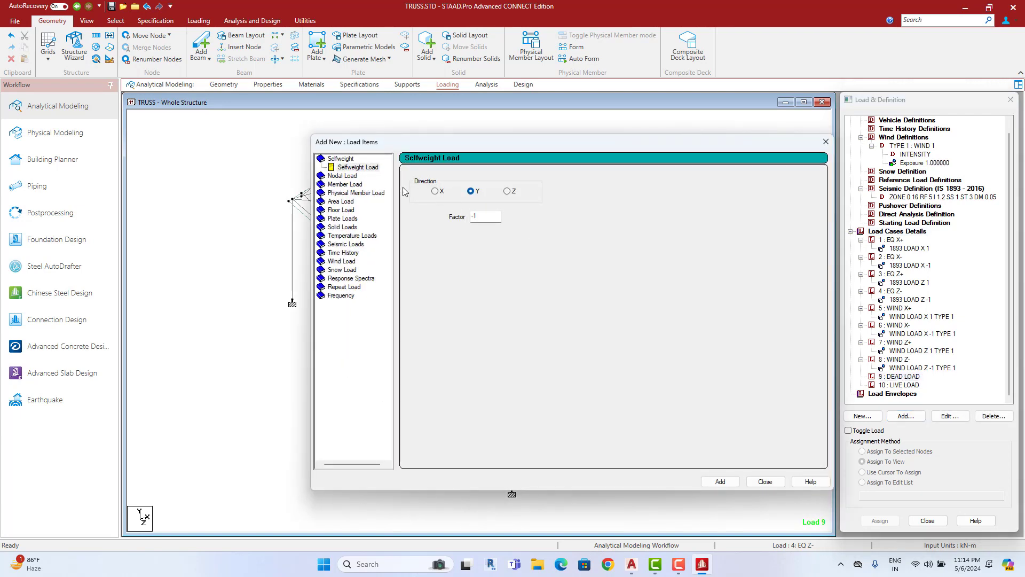
click(358, 168)
drag(418, 144, 731, 95)
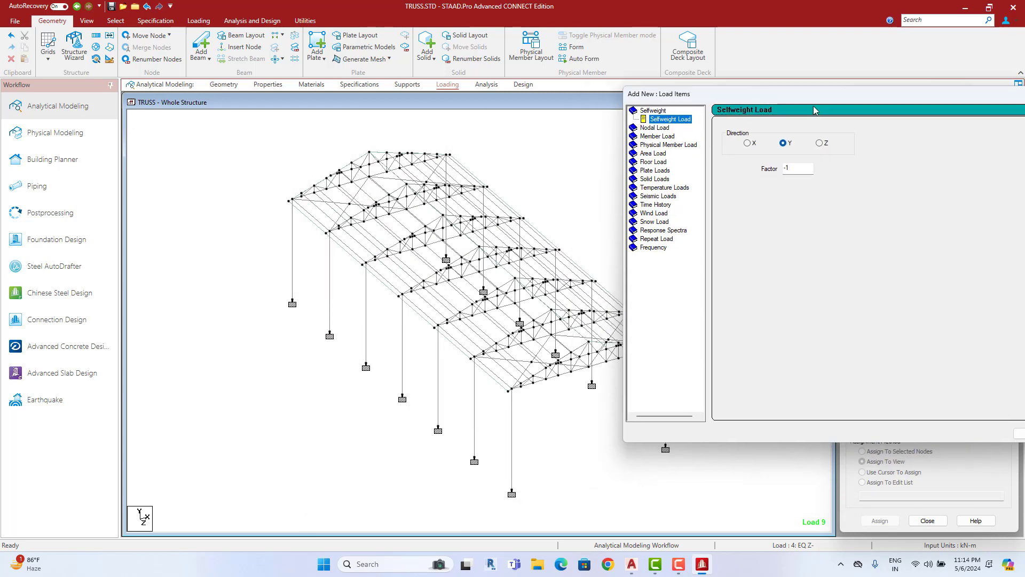
drag(815, 95, 550, 64)
click(768, 402)
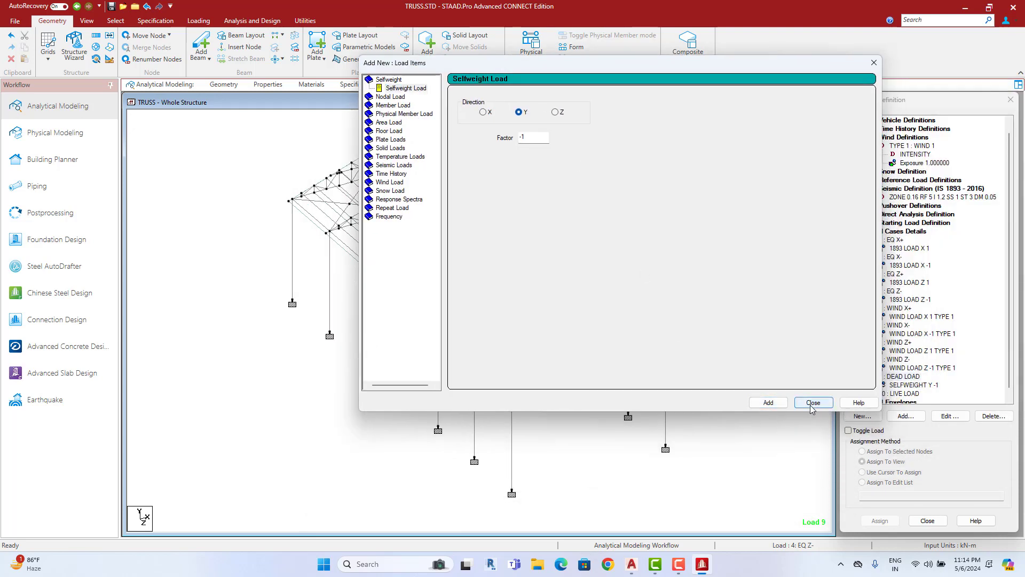
click(813, 403)
Step: Assign the selfweight load to the whole structure in view
click(908, 376)
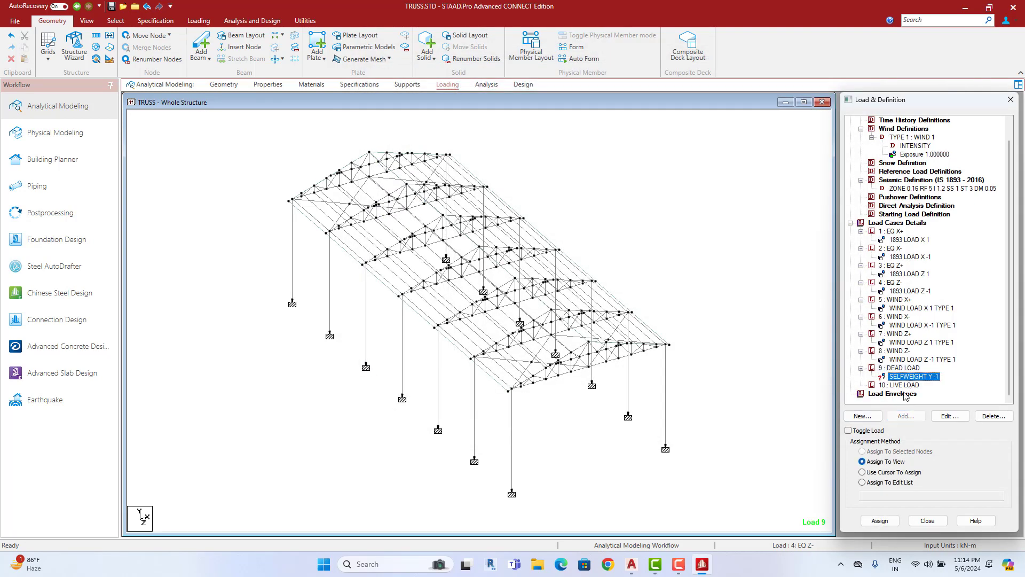
click(880, 521)
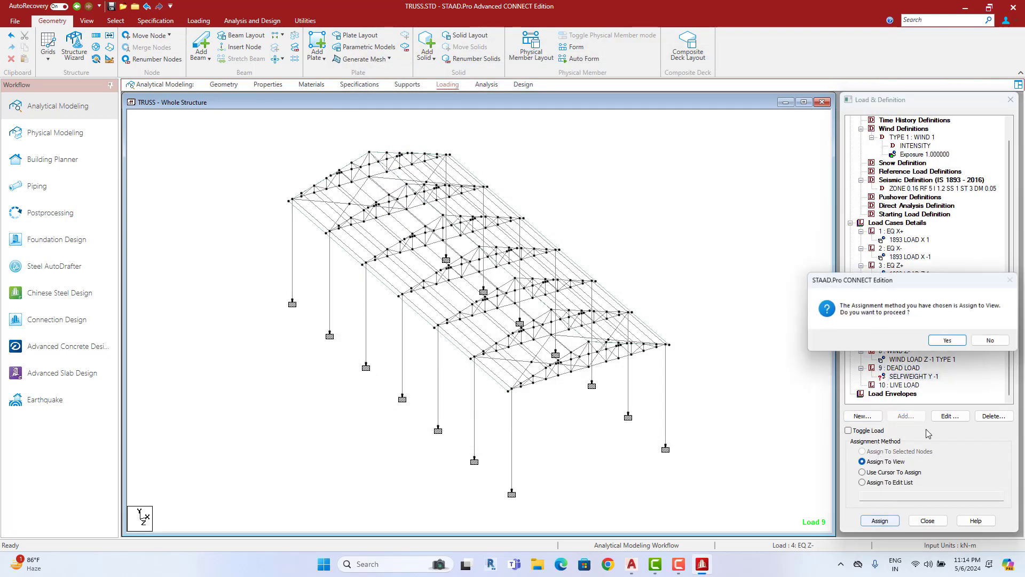
click(948, 340)
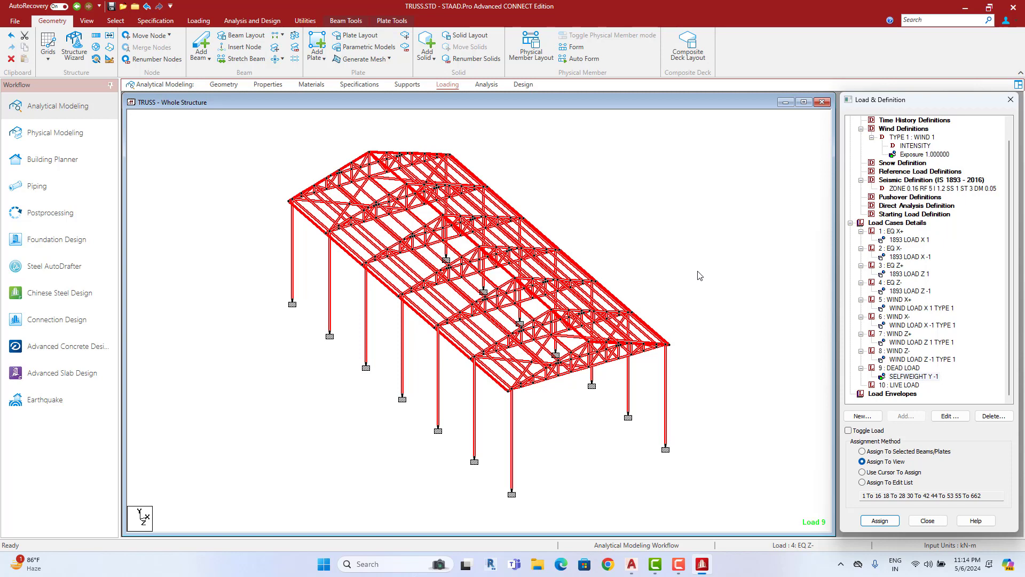
click(670, 300)
Step: Create a 3D rendered view of the truss shed
scroll(670, 299, up, 3)
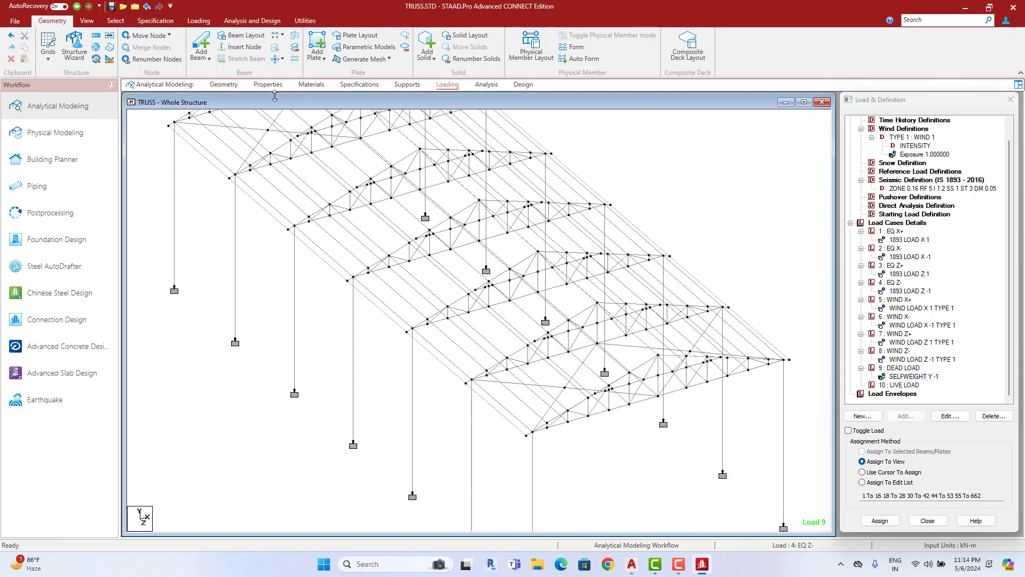
right_click(339, 188)
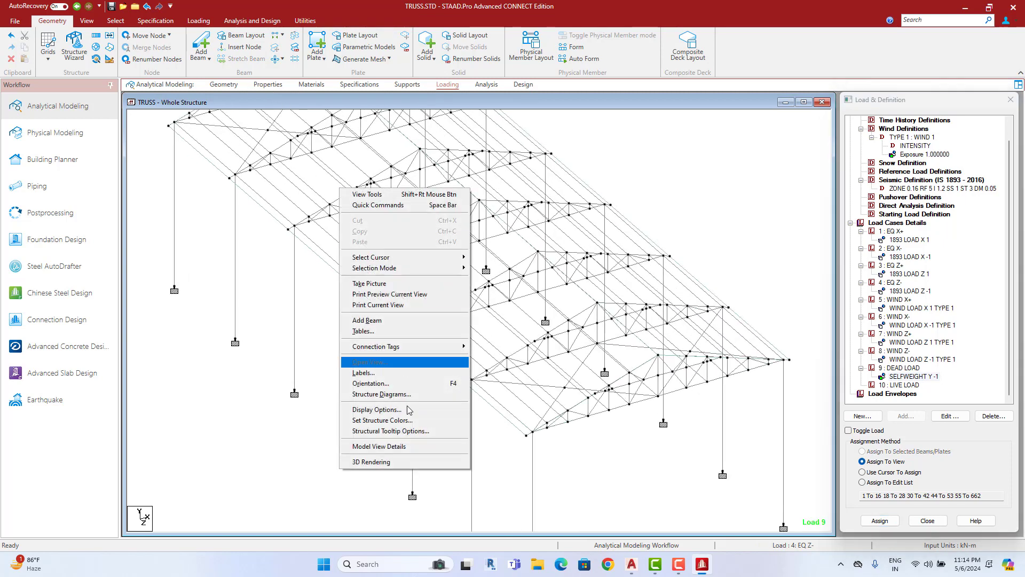
click(385, 461)
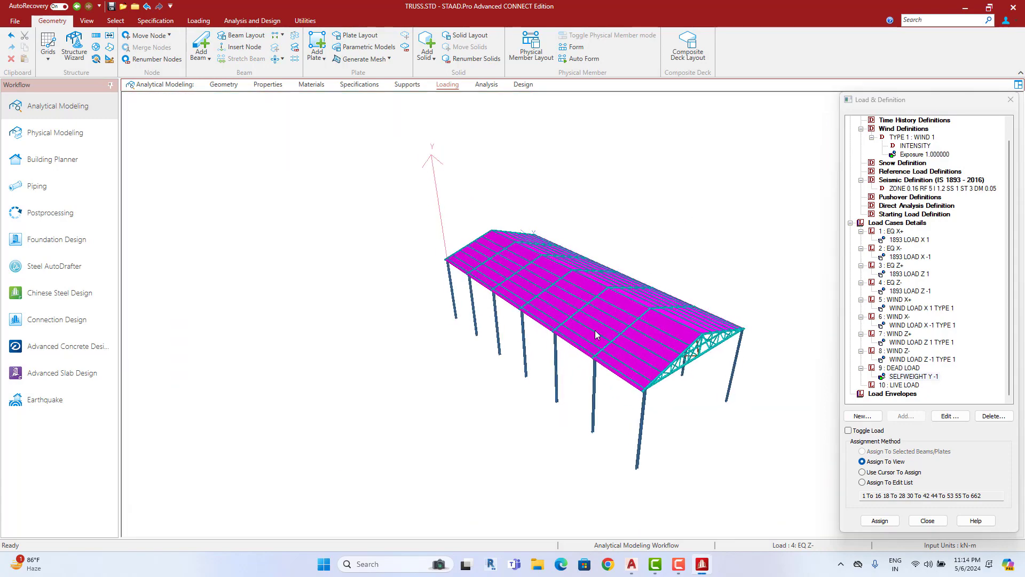
Step: Orbit and zoom the rendered trusses, including the roof from below, then return to Geometry
drag(661, 382, 414, 259)
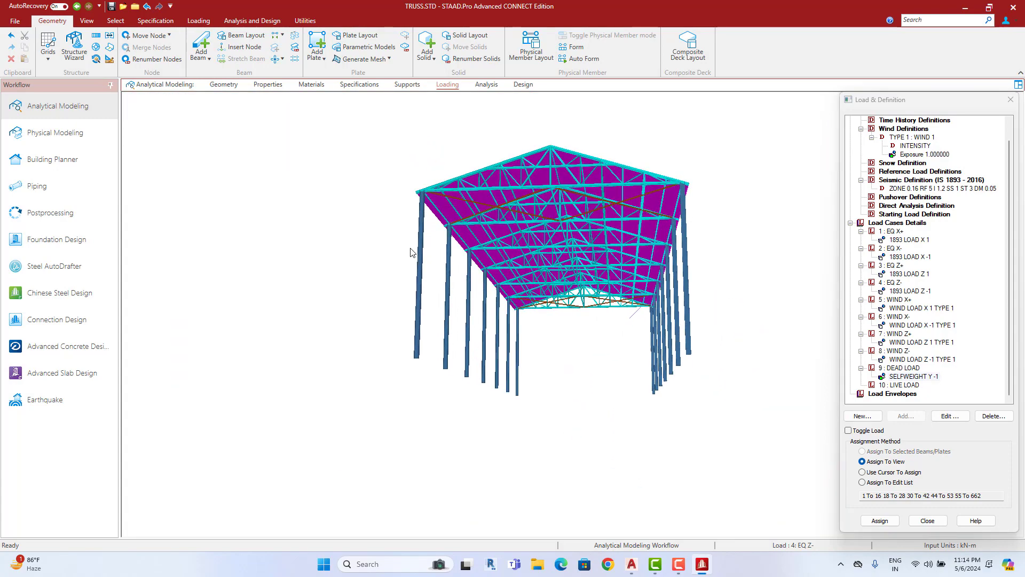
scroll(412, 252, up, 2)
middle_drag(479, 202, 365, 191)
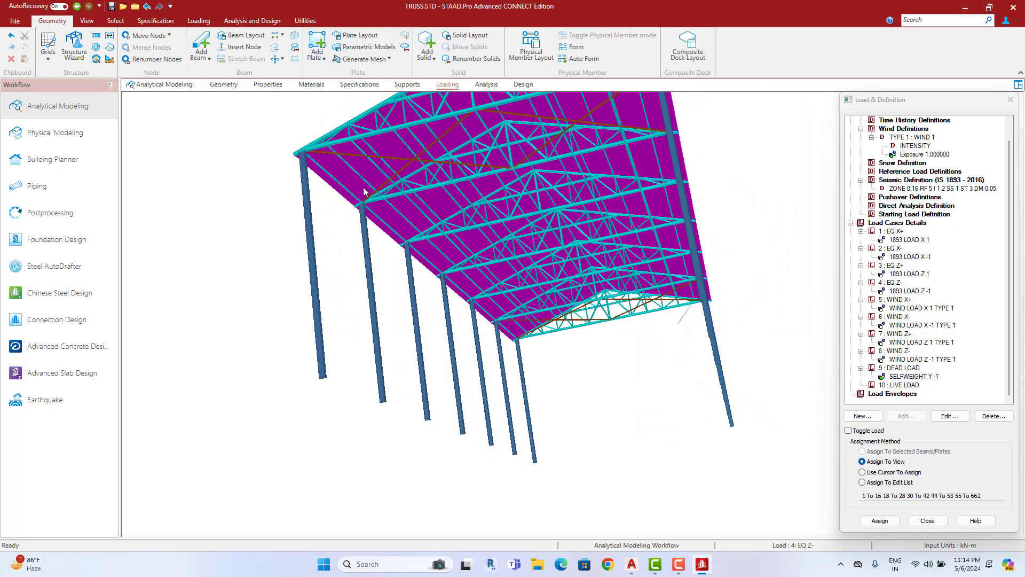
scroll(352, 182, up, 2)
scroll(350, 184, up, 2)
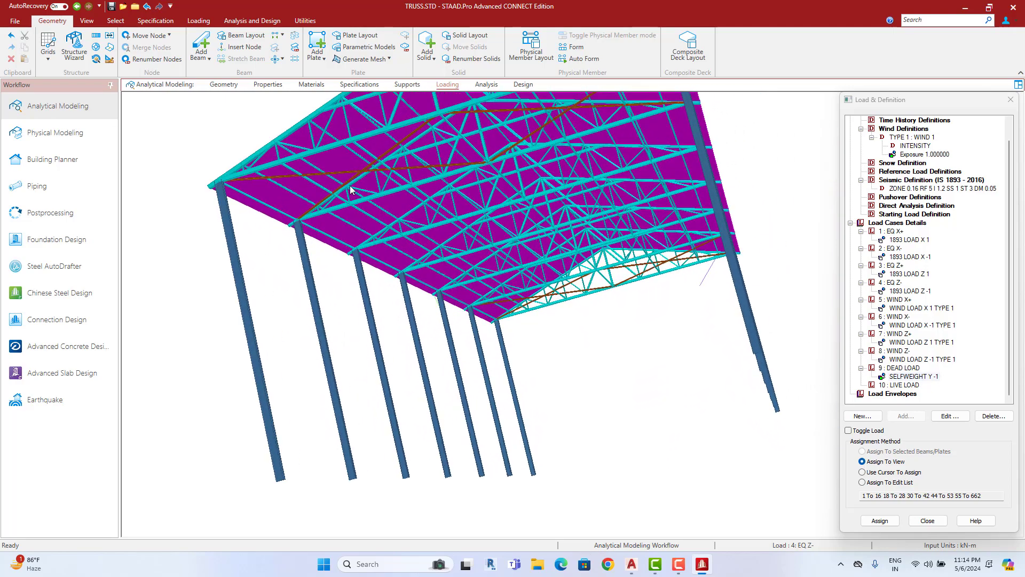
scroll(352, 192, up, 2)
mouse_move(271, 215)
middle_down()
mouse_move(289, 289)
mouse_move(556, 209)
middle_up()
scroll(556, 210, up, 2)
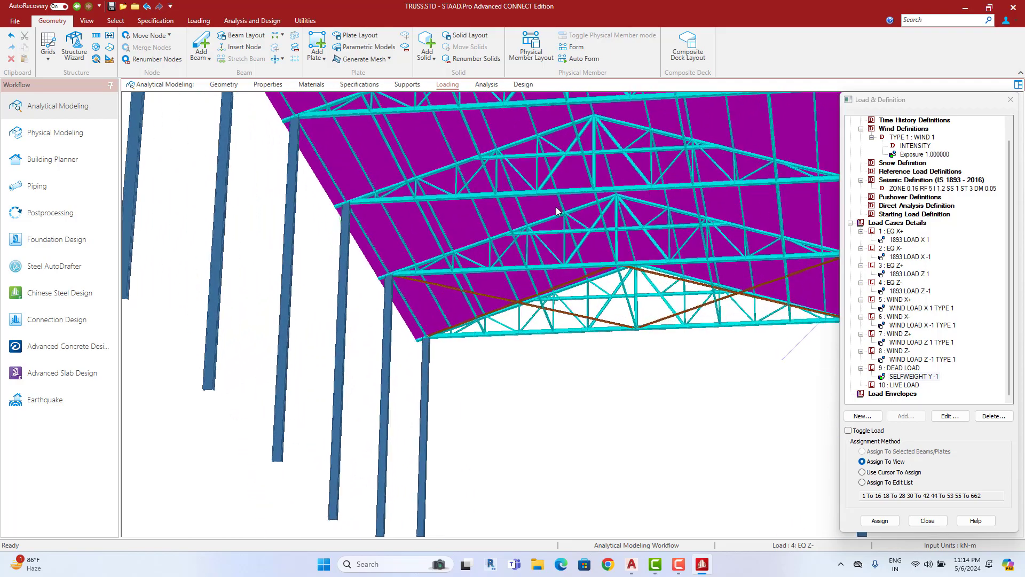
scroll(556, 209, up, 2)
scroll(556, 206, up, 2)
scroll(552, 222, up, 2)
scroll(540, 254, up, 2)
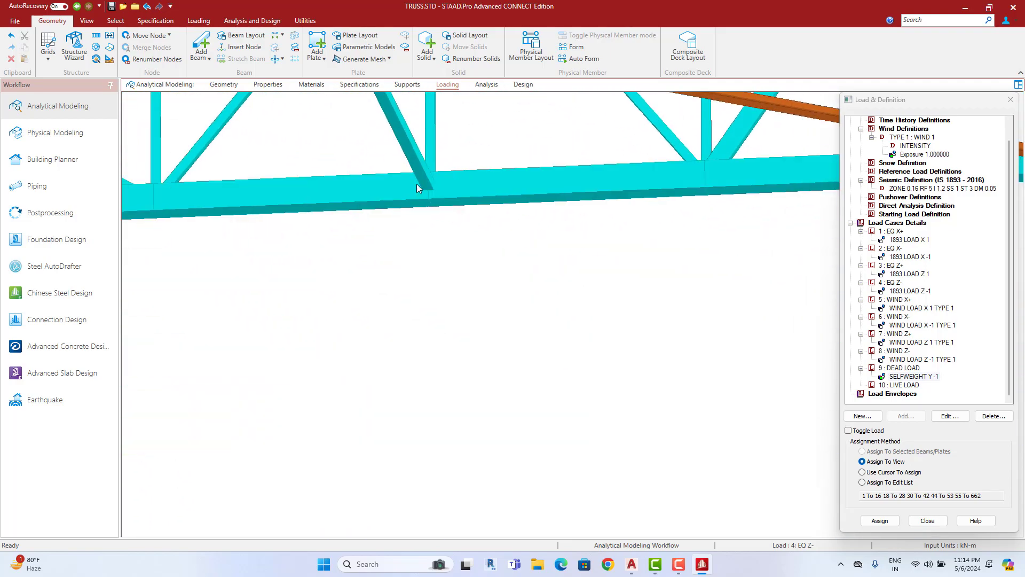
scroll(404, 149, down, 3)
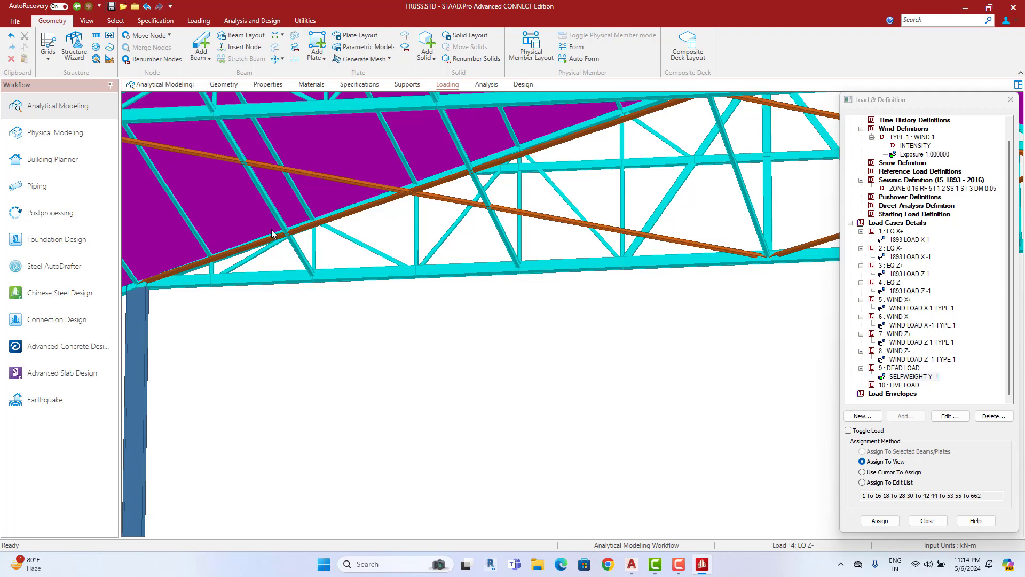
click(231, 86)
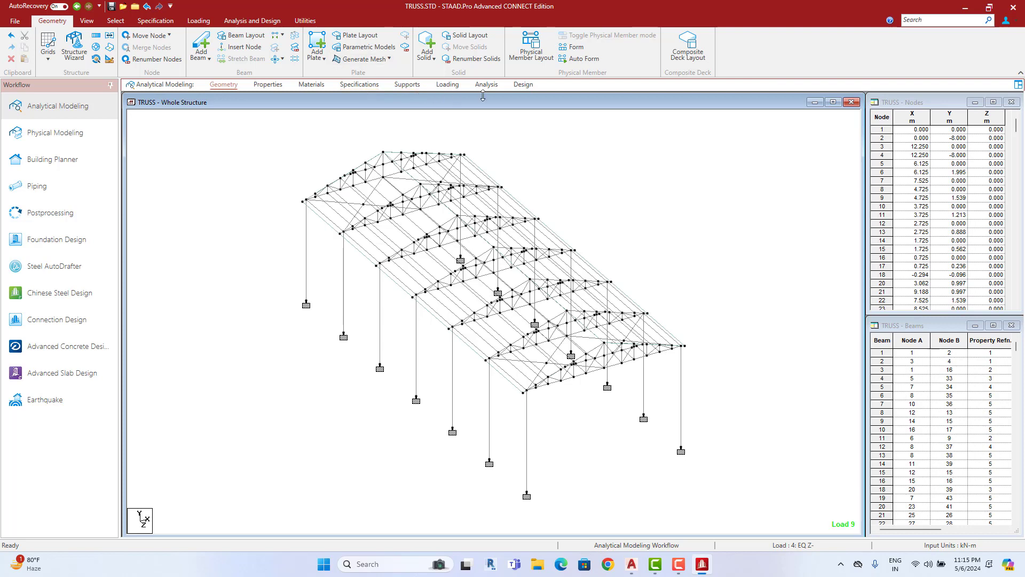
Step: Go to the Loading page and select load case 10 LIVE LOAD
click(519, 88)
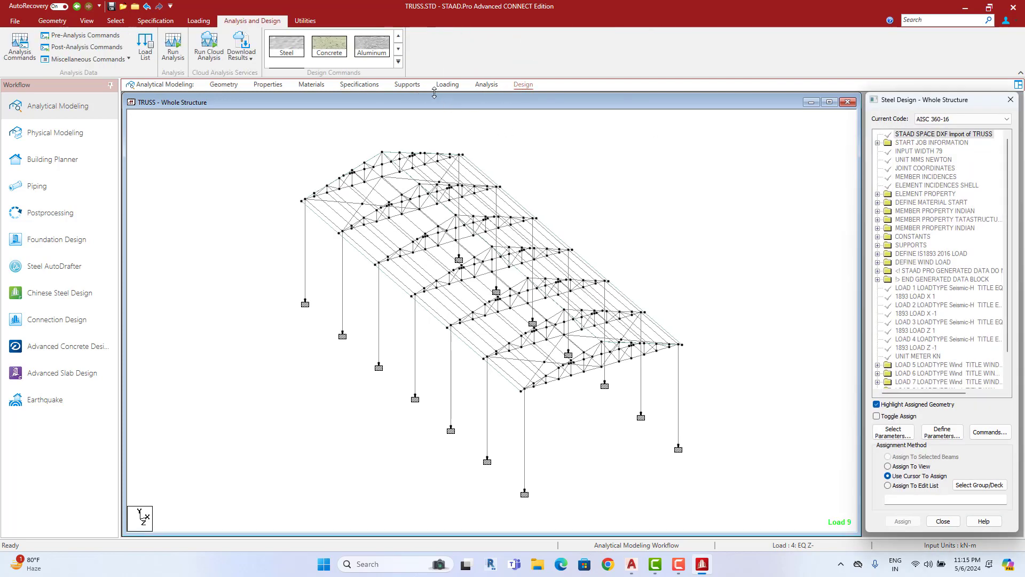
click(447, 85)
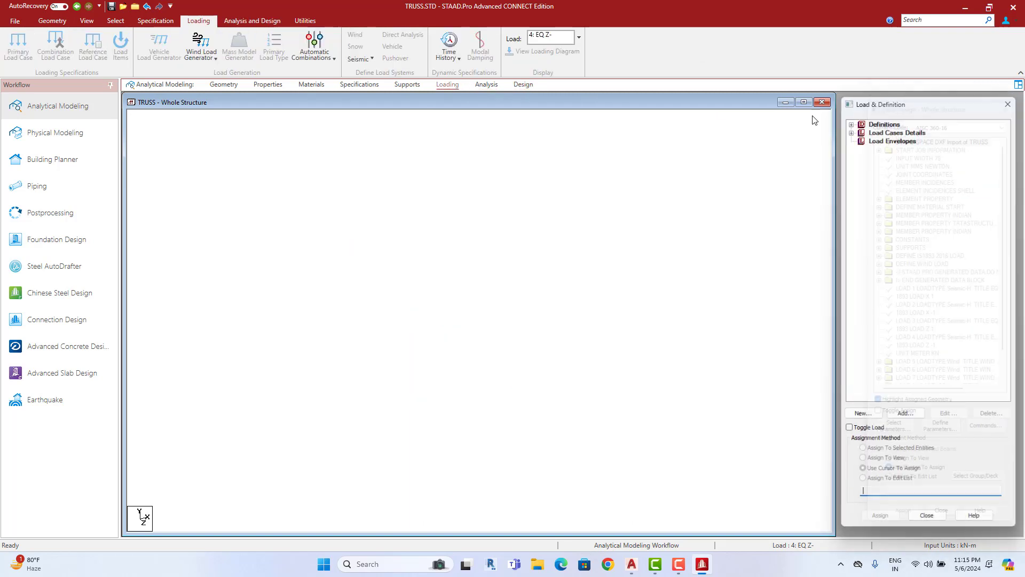
click(851, 129)
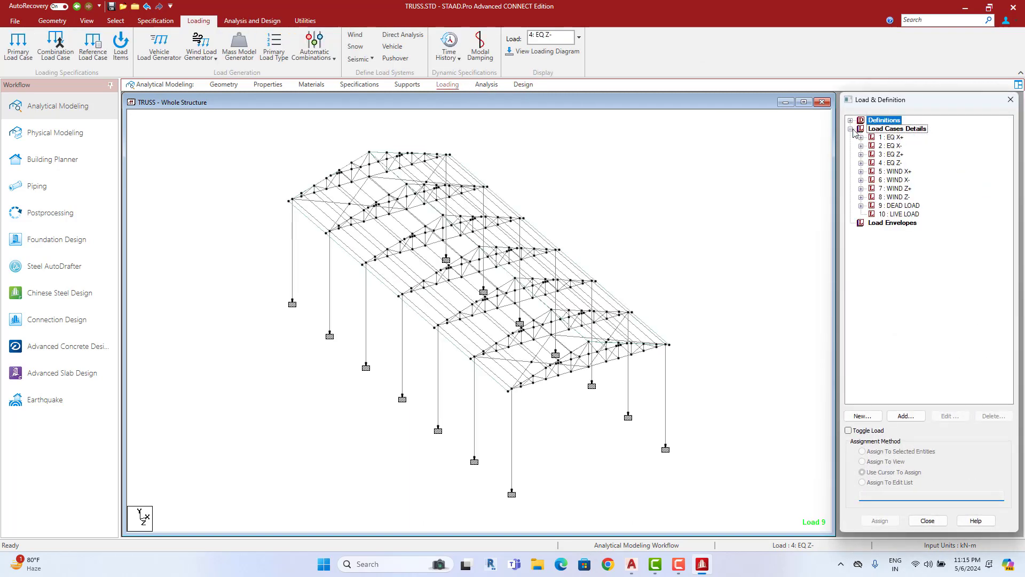
click(861, 206)
click(897, 215)
click(899, 222)
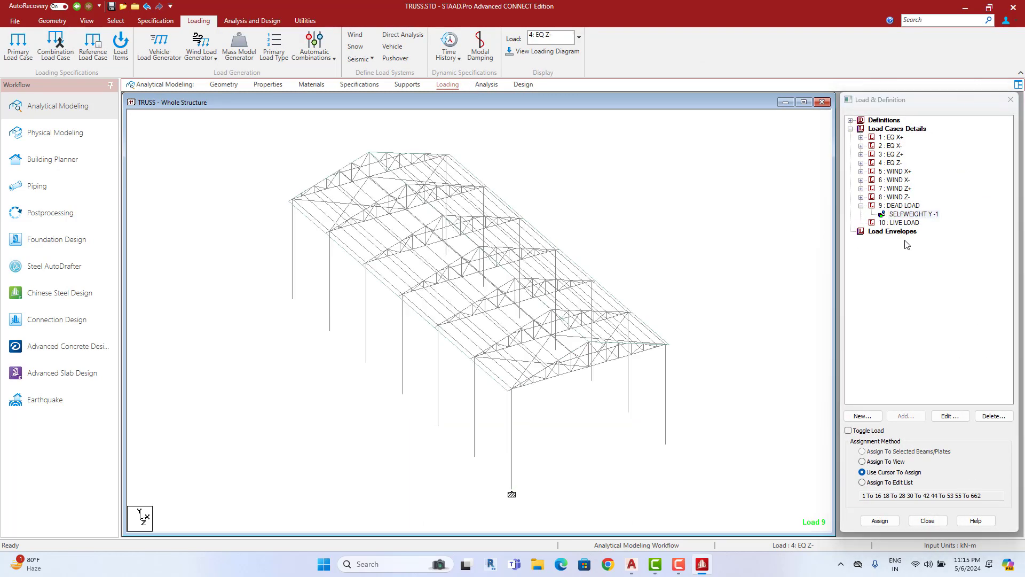
Step: Add a uniform GY member load of -0.1 kN/m to LIVE LOAD
click(906, 415)
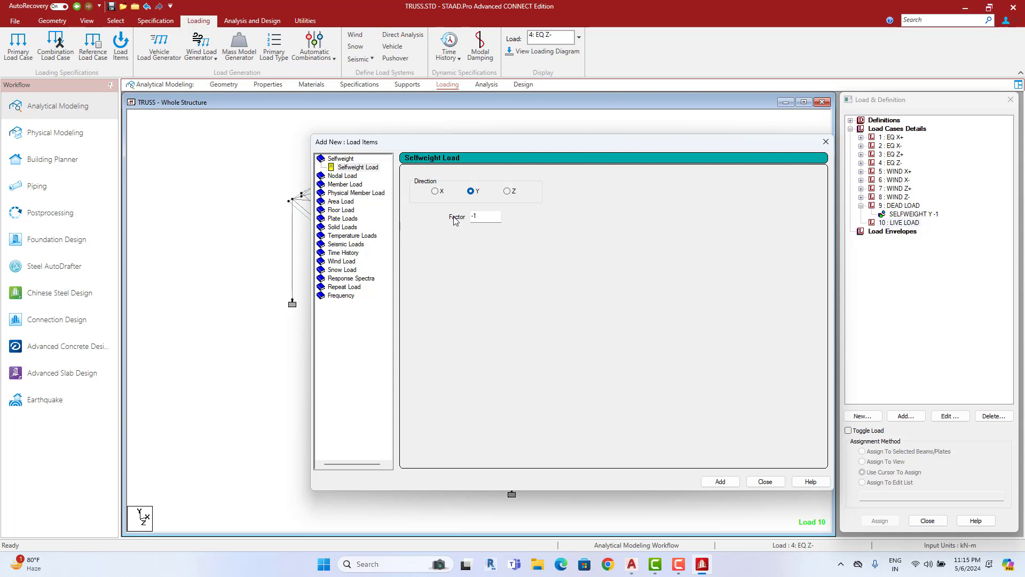
click(348, 187)
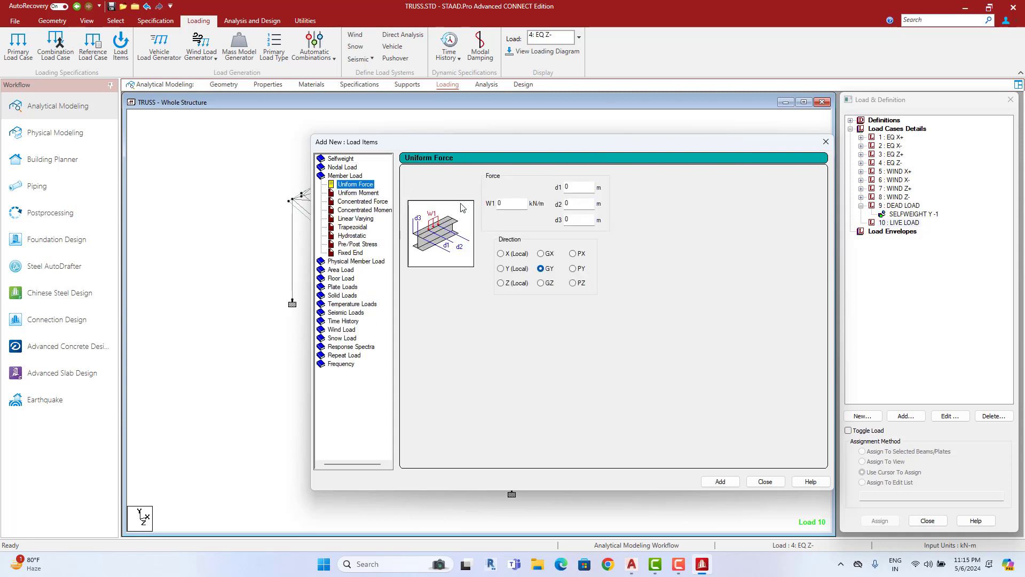
double_click(497, 205)
key(BackSpace)
click(720, 481)
click(765, 481)
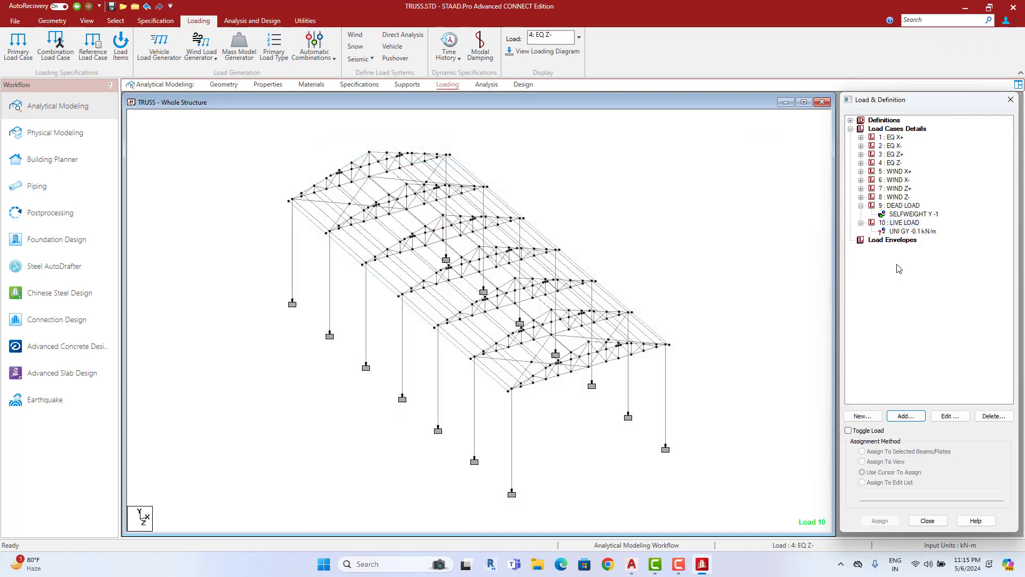
click(905, 232)
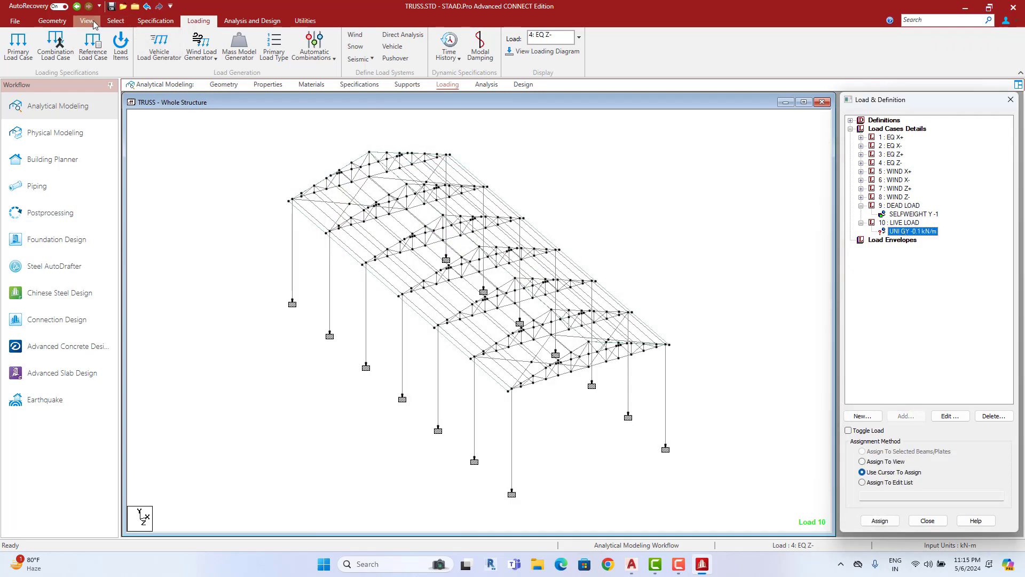
Step: Inspect the truss shed in front elevation, top plan and isometric views
click(87, 21)
click(212, 61)
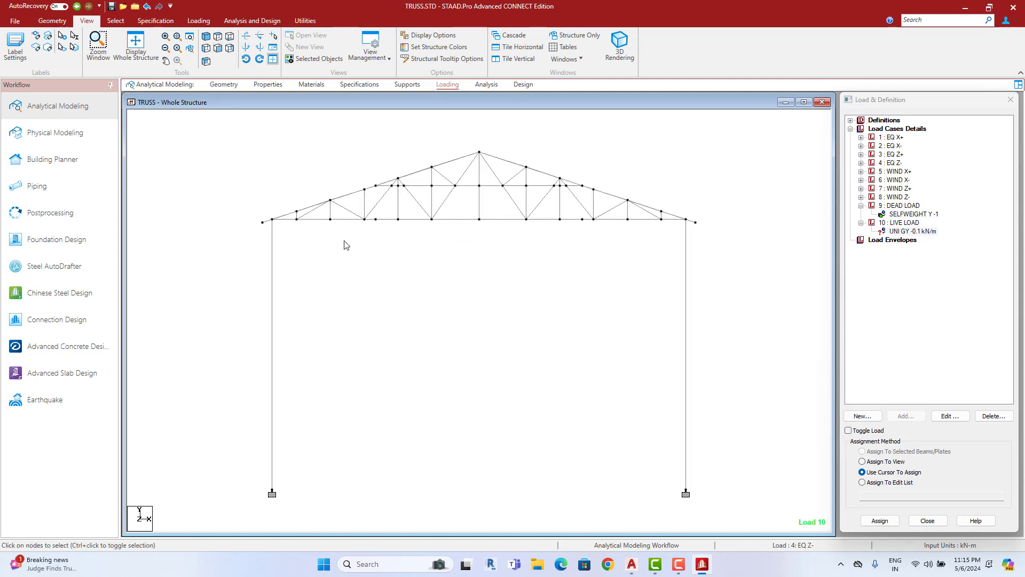
click(335, 215)
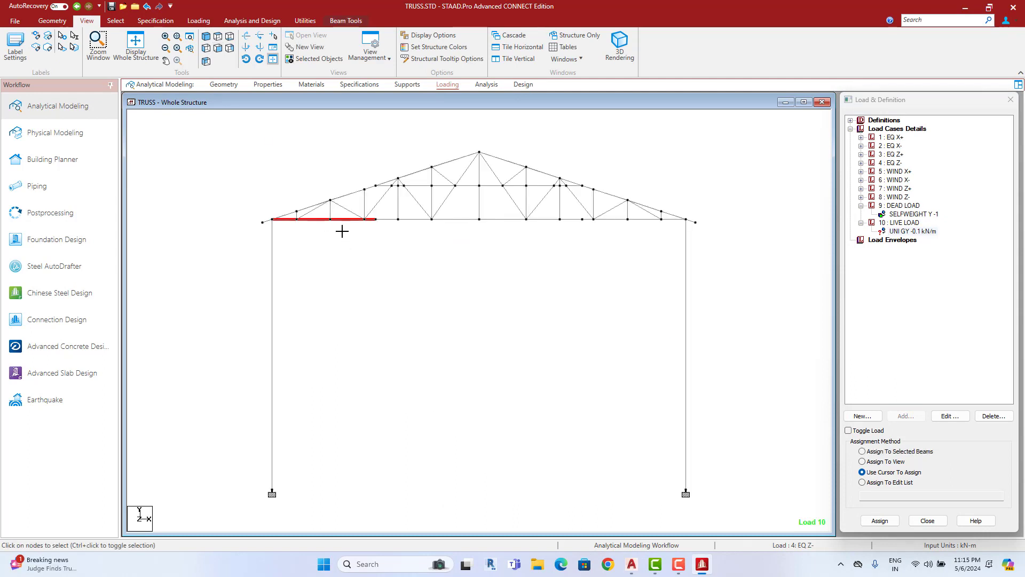
scroll(342, 231, up, 1)
click(342, 235)
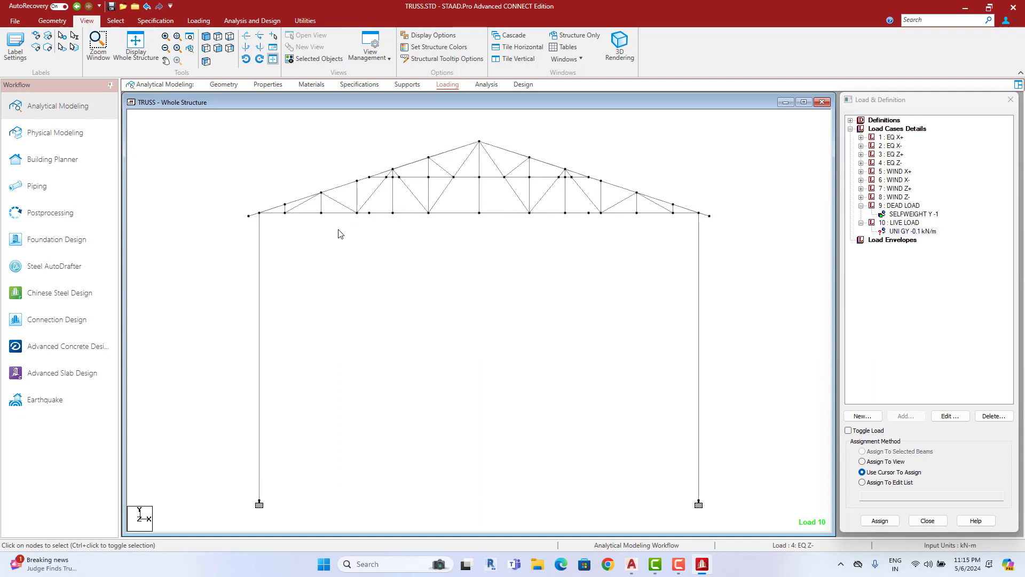
click(208, 38)
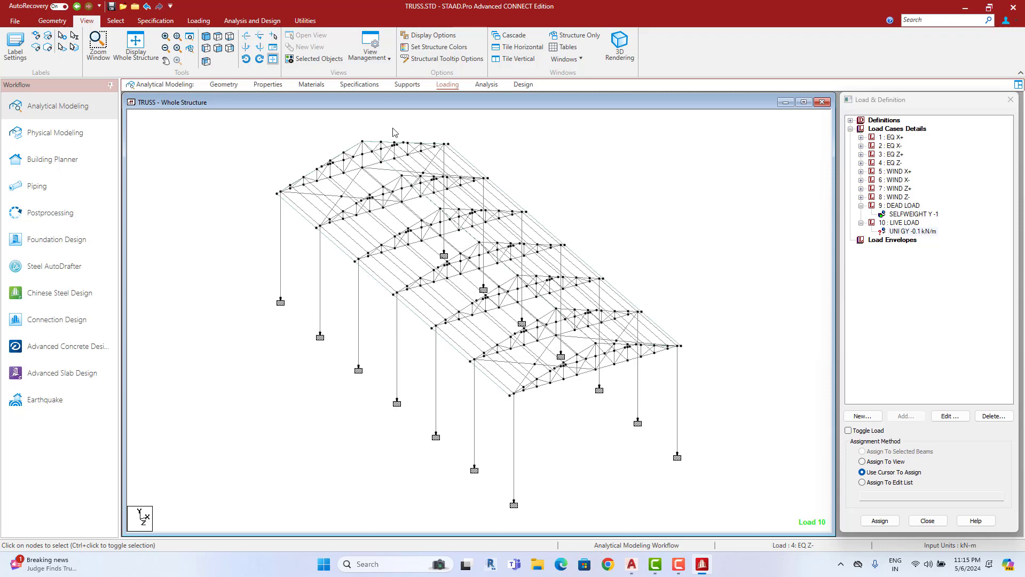
click(218, 38)
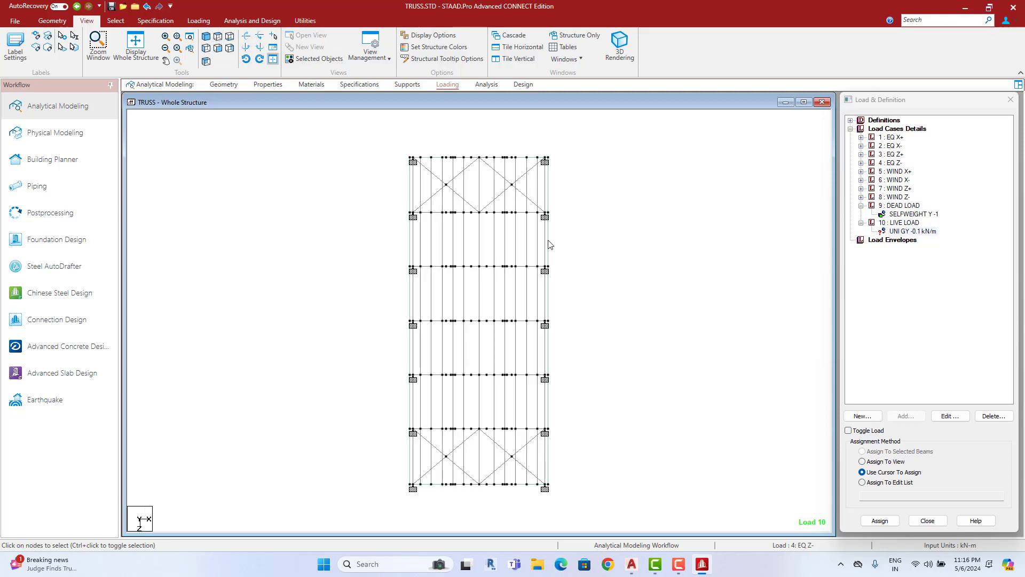
click(207, 37)
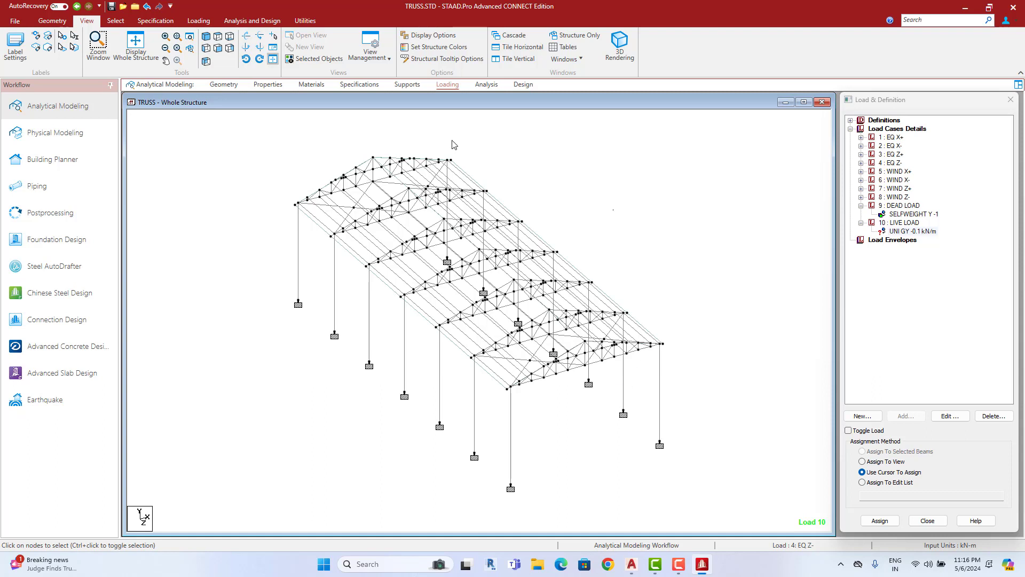
Step: Select all beams parallel to Z (the purlins) and display only those beams
click(122, 23)
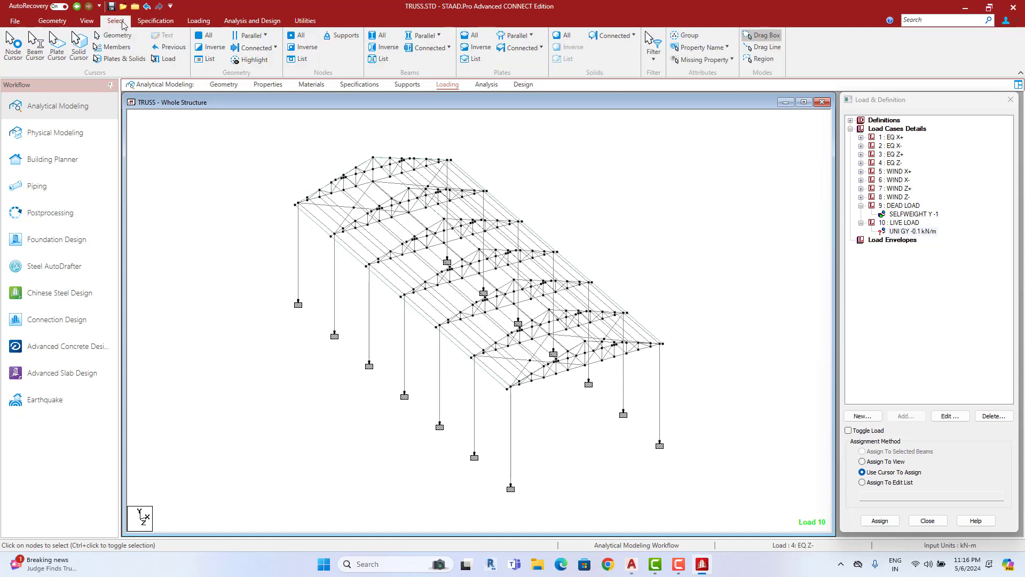
click(427, 35)
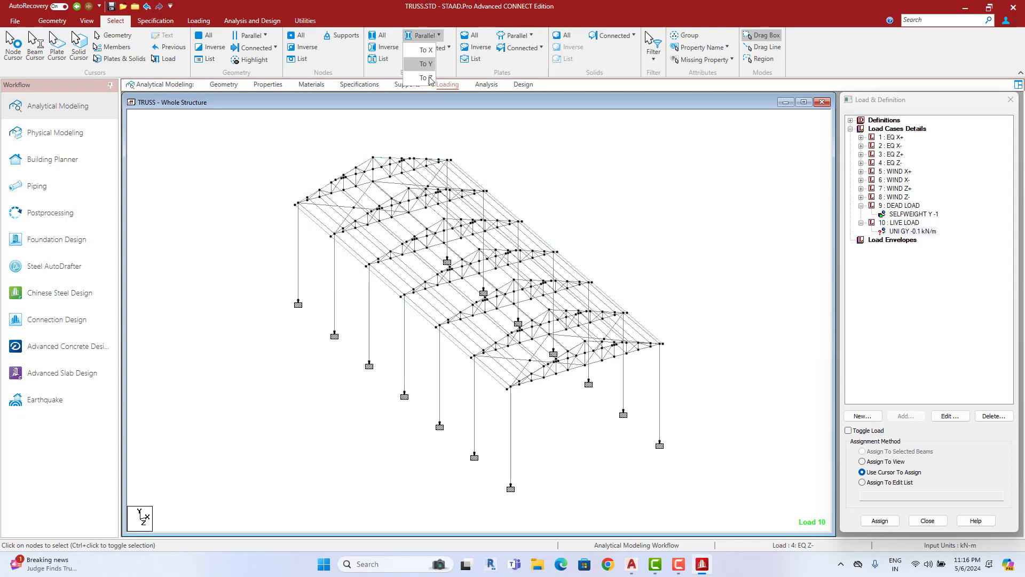
click(423, 78)
scroll(502, 256, up, 1)
scroll(502, 256, up, 1)
scroll(502, 256, up, 1)
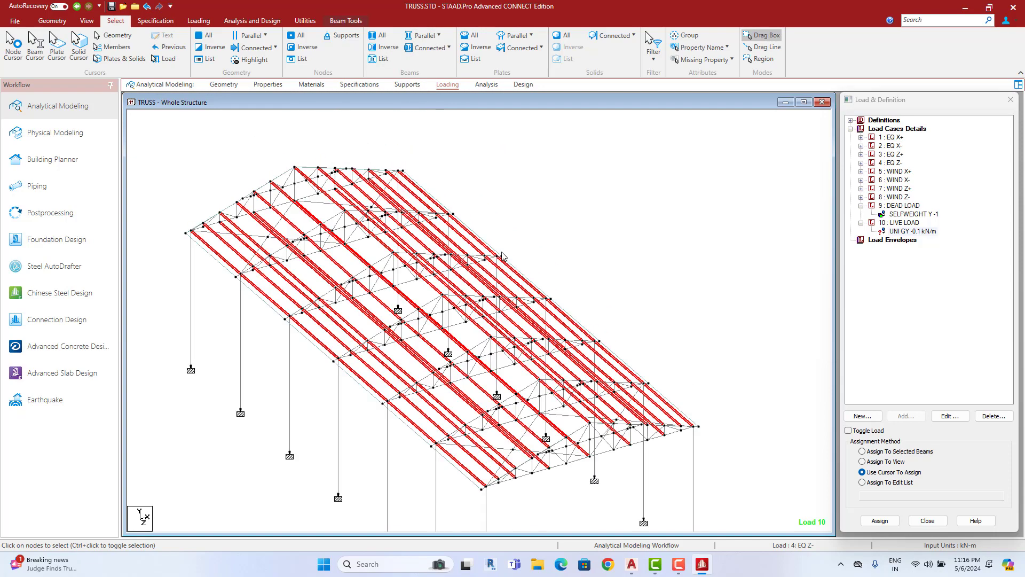
click(97, 26)
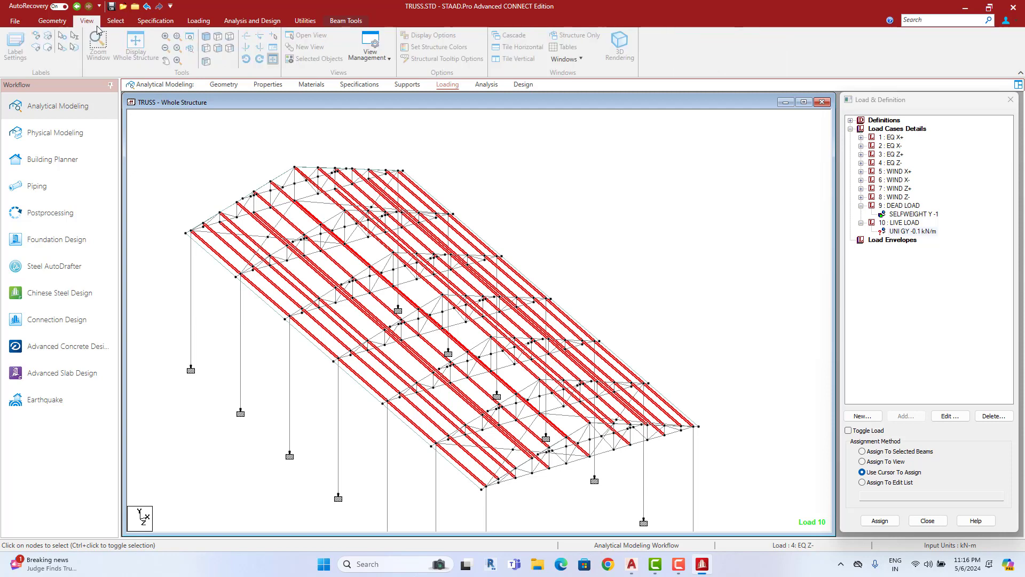
click(314, 58)
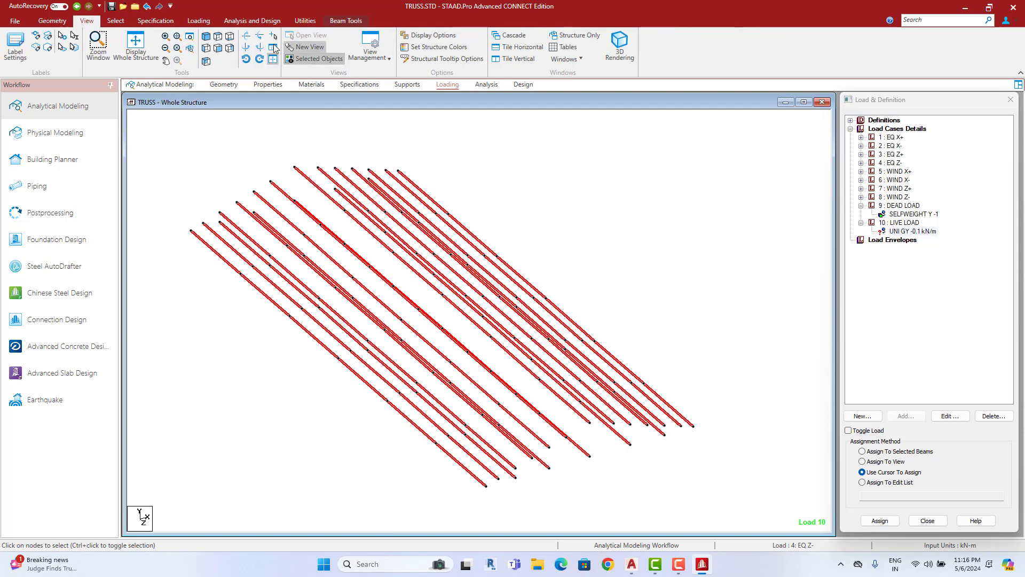
click(218, 47)
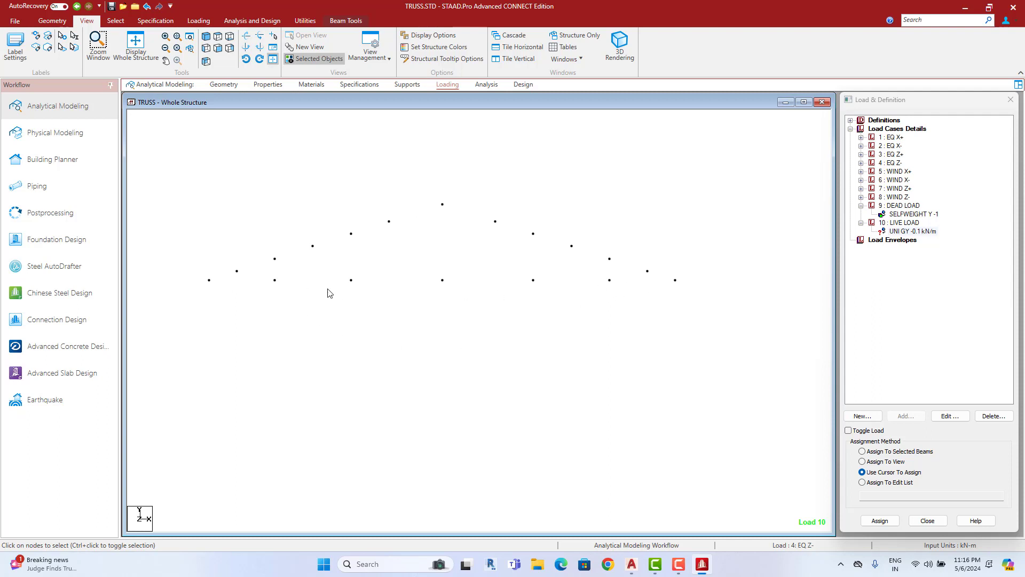
Step: Assign the UNI GY -0.1 kN/m live load to the selected purlin beams
click(929, 232)
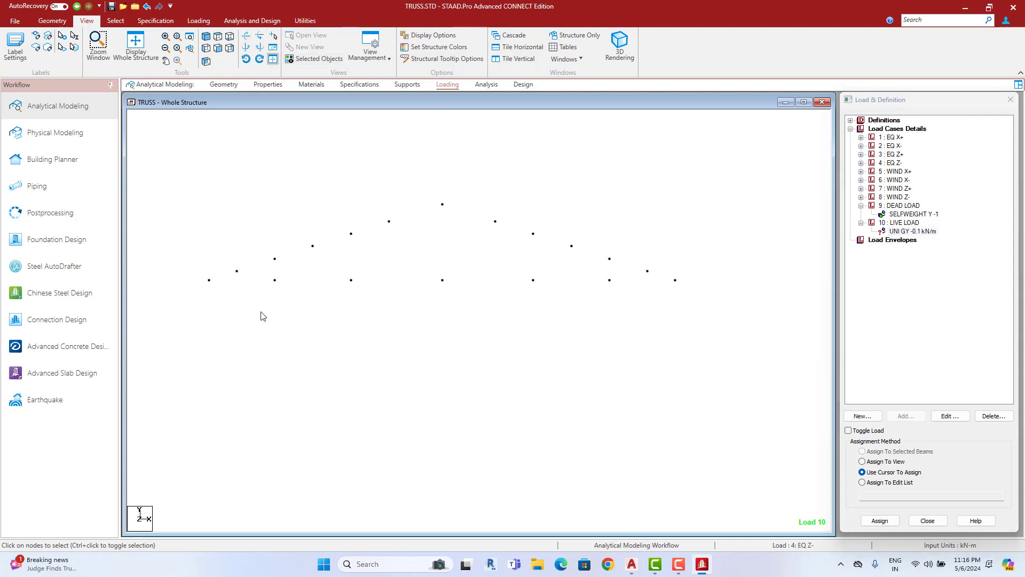
click(621, 274)
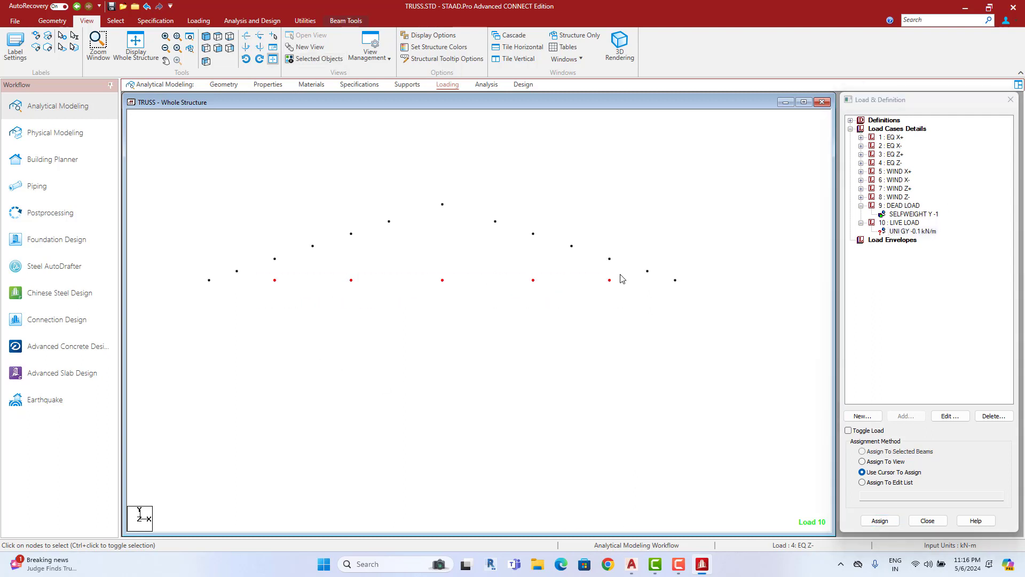
click(206, 36)
click(903, 451)
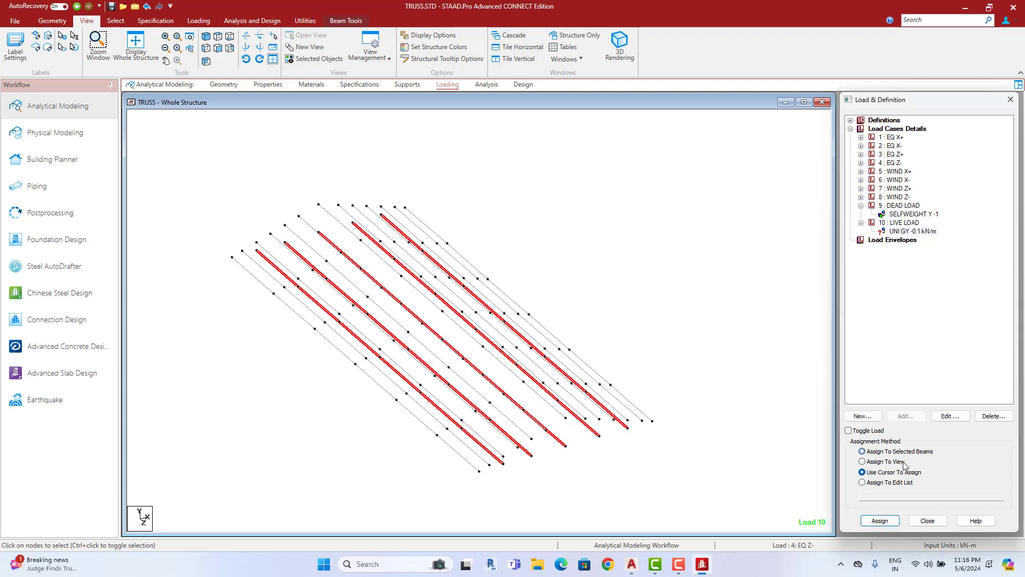
click(948, 342)
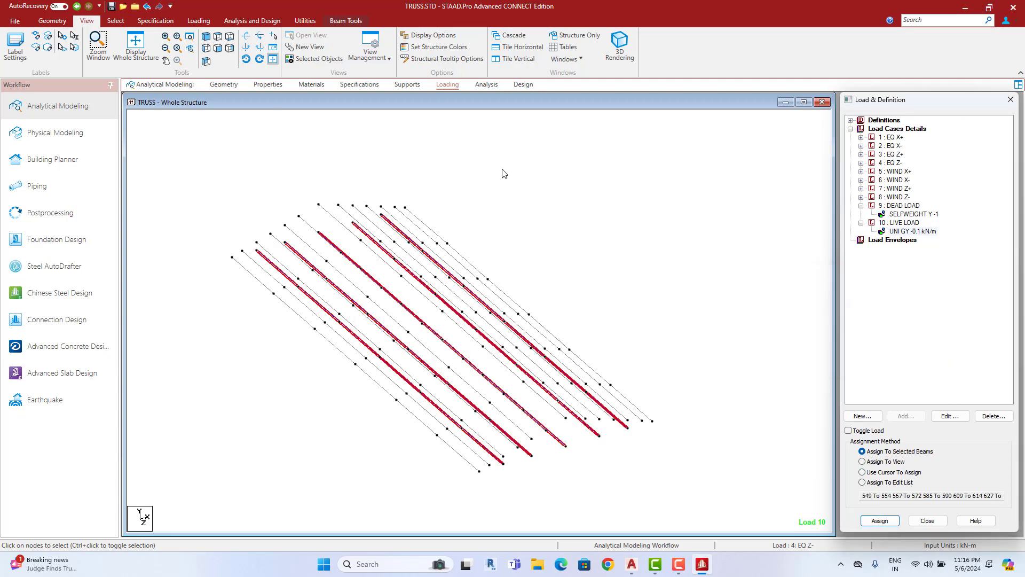
click(136, 42)
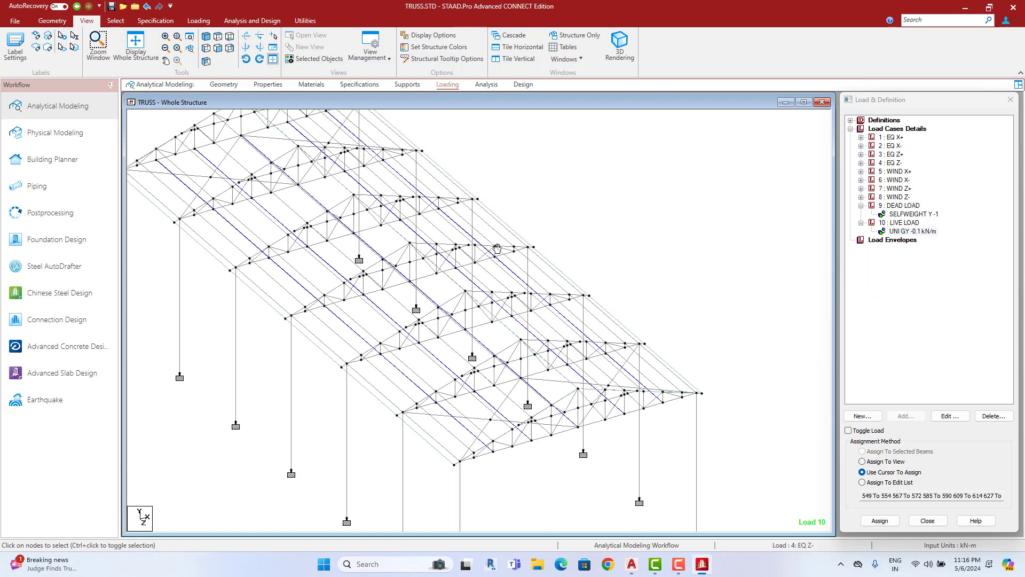
right_click(583, 191)
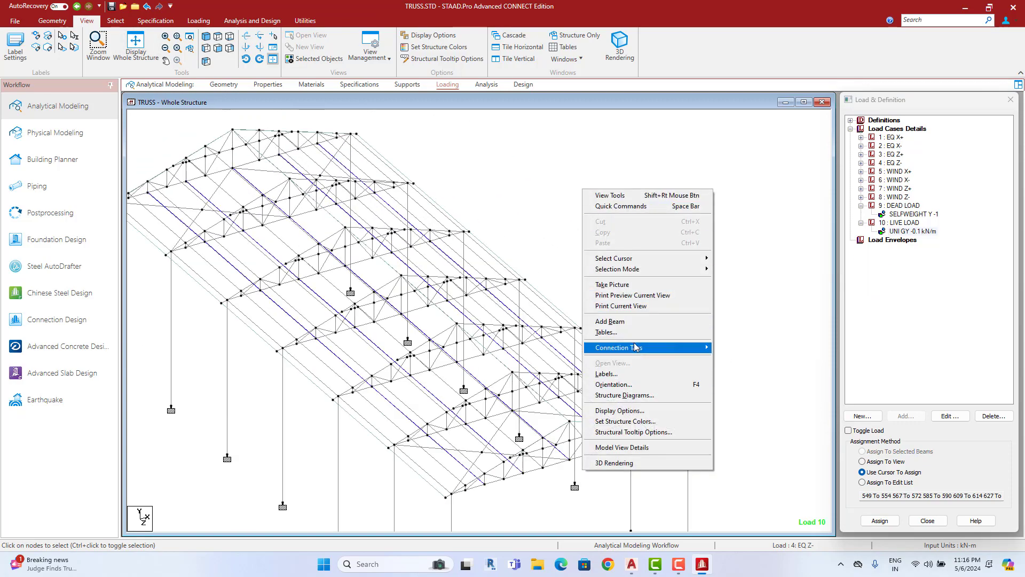
Step: In Labels > Scales, enable Apply Immediately and set Dist. Force scale to 0.6
click(629, 374)
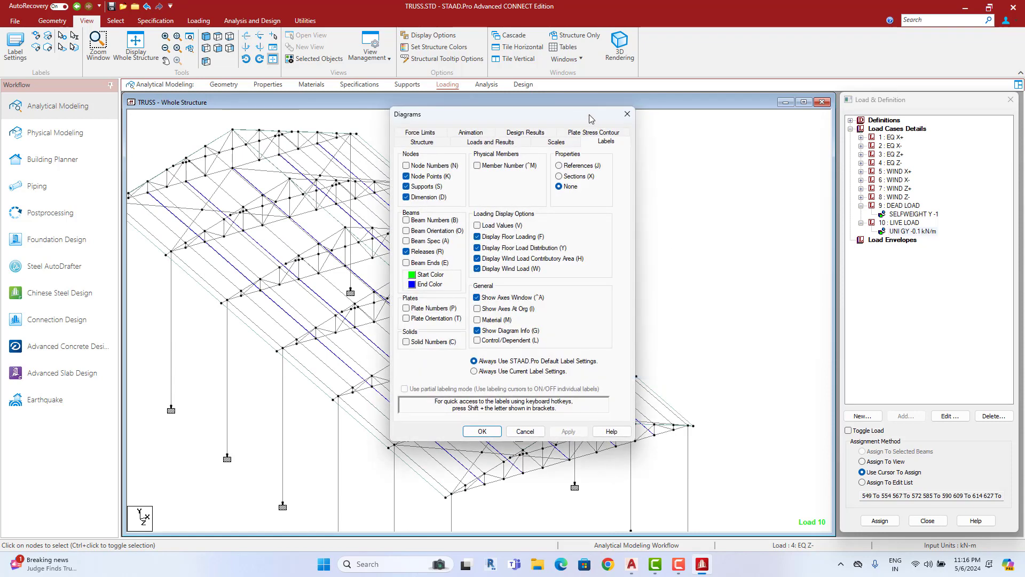
drag(589, 114, 786, 143)
click(742, 170)
click(772, 189)
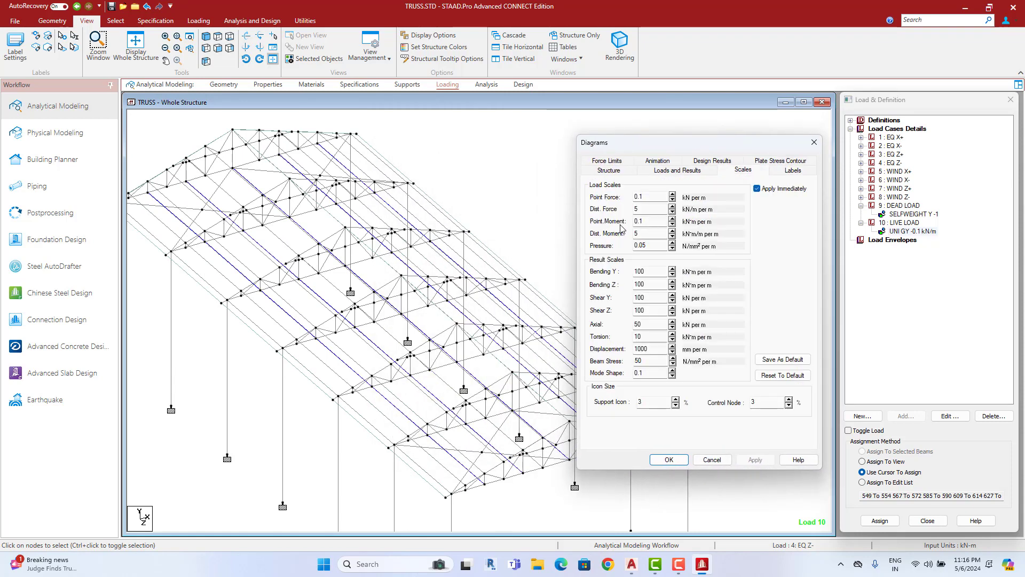
click(673, 212)
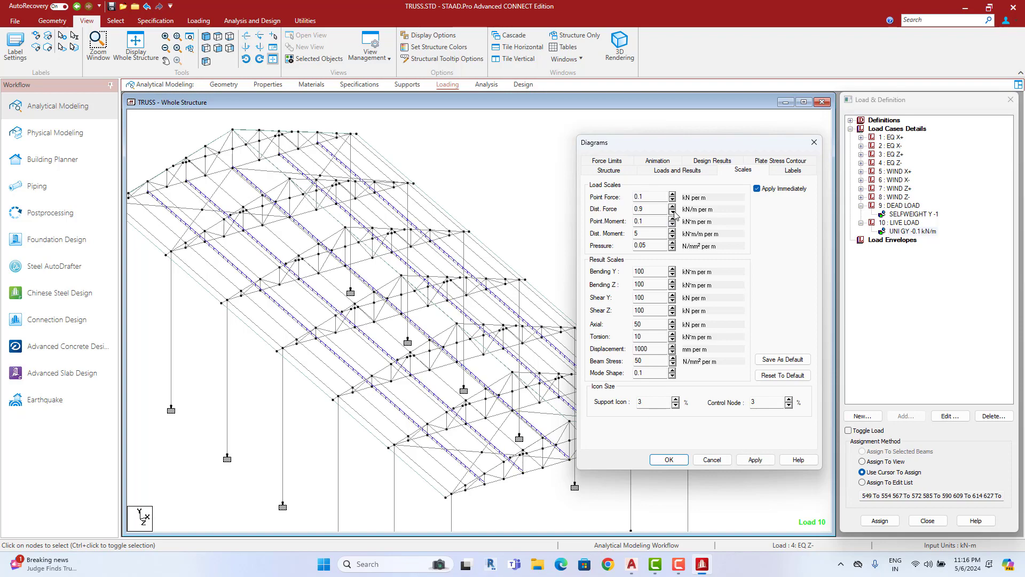
click(672, 212)
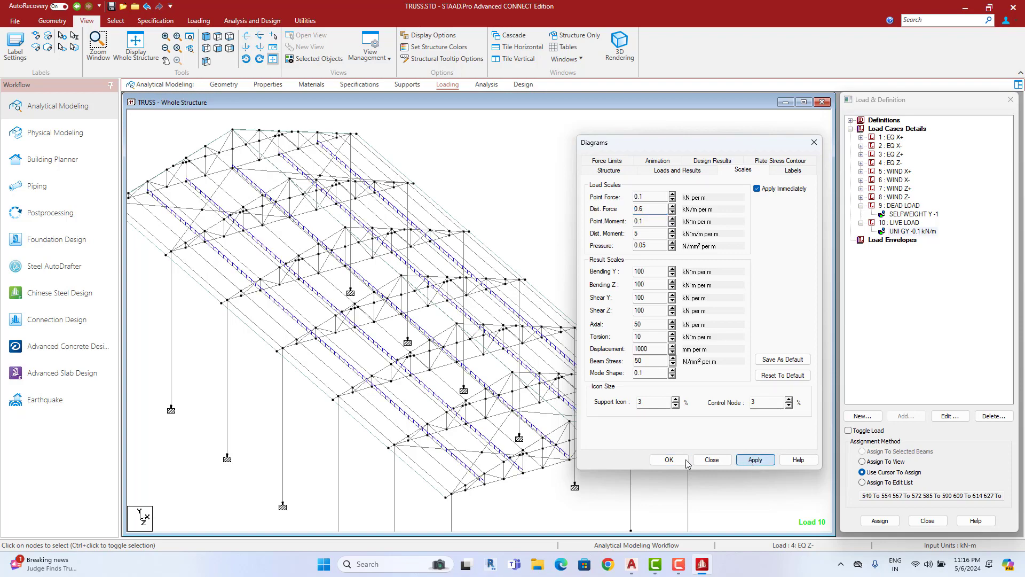
click(669, 459)
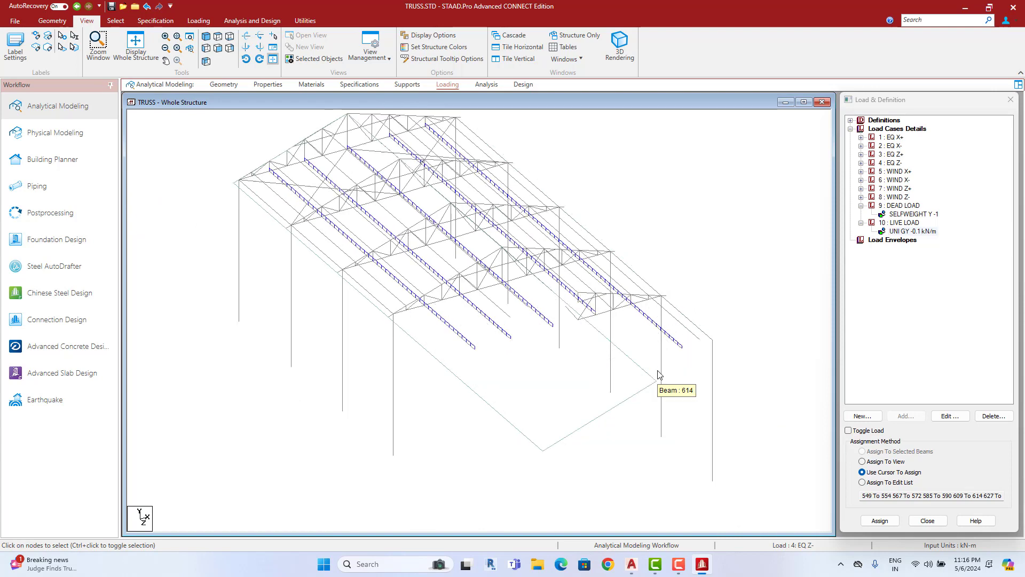
scroll(658, 372, down, 2)
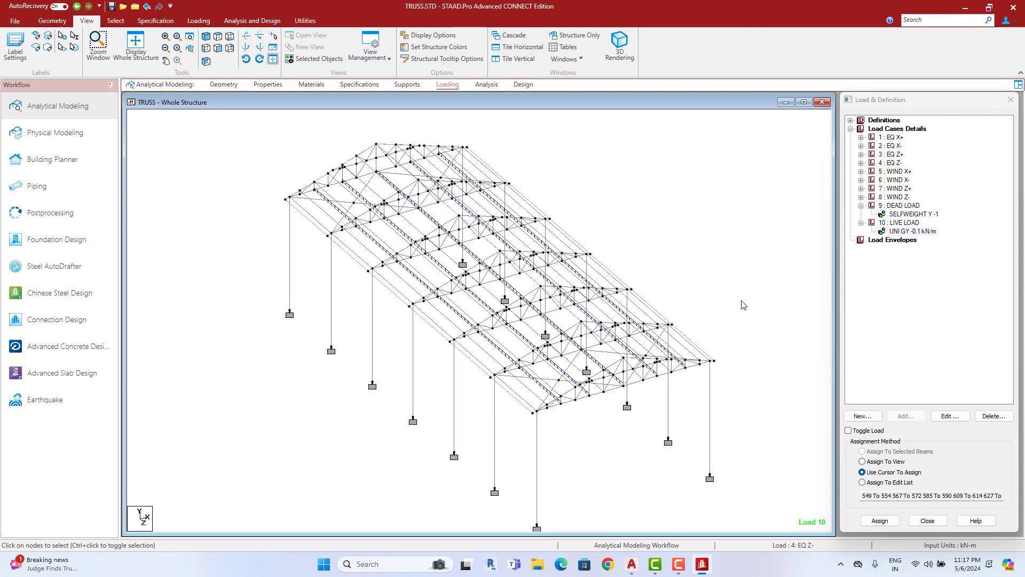
Step: Display the SELFWEIGHT Y -1 and UNI GY live loads on the shed
click(933, 215)
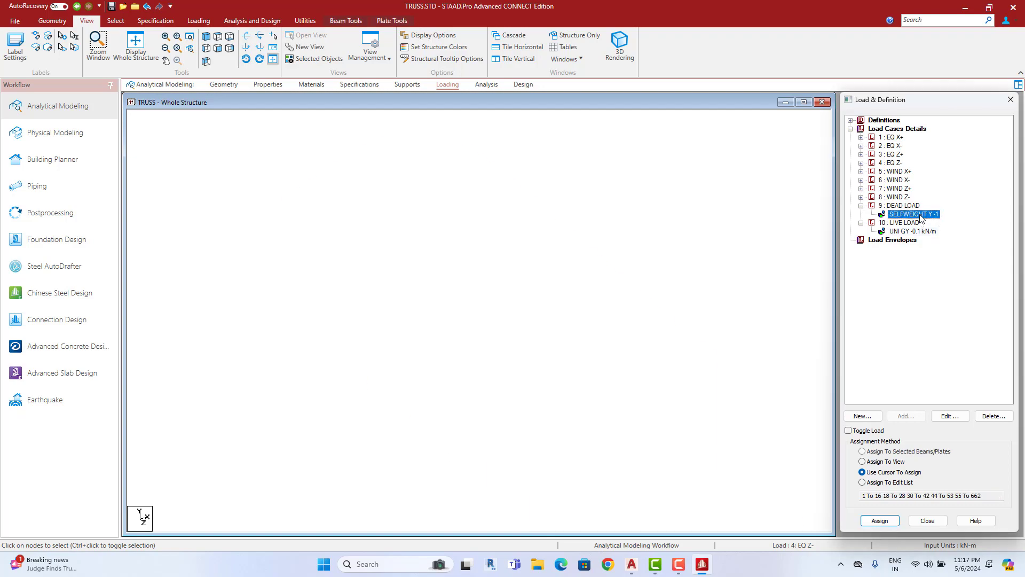
click(914, 231)
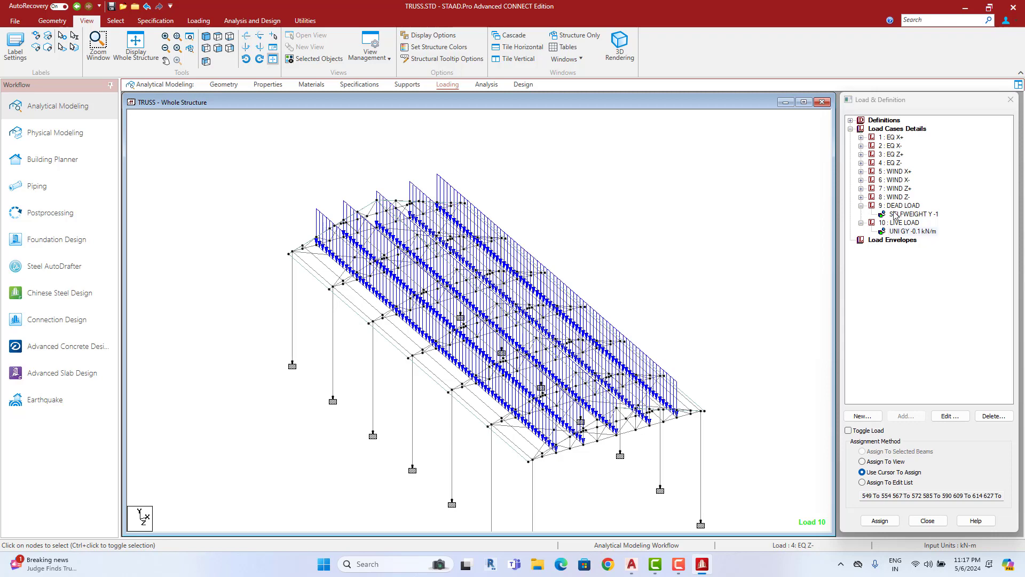
click(902, 215)
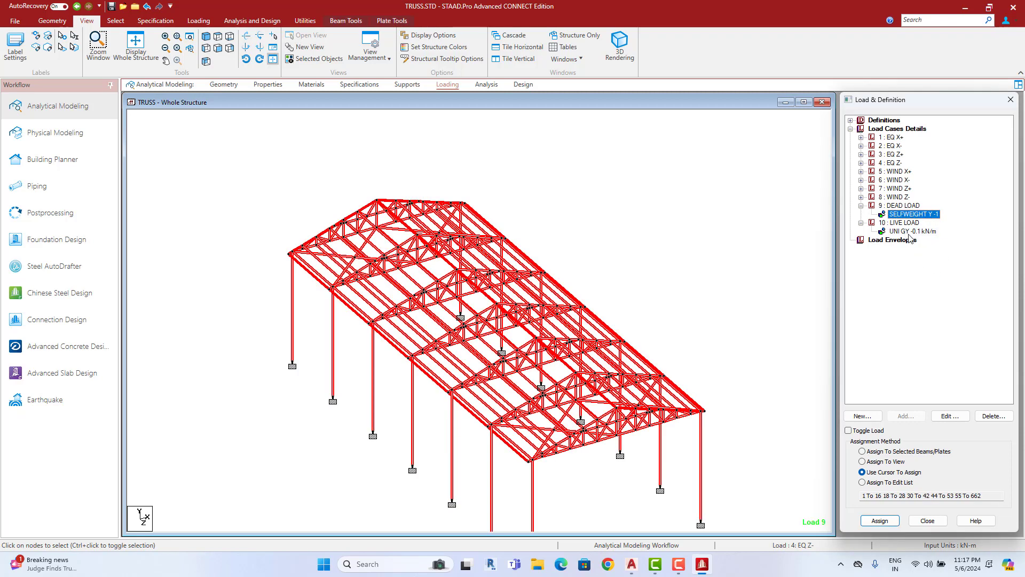
click(911, 231)
Step: Expand Definitions to reveal the seismic zone parameters and recheck the live-load members
click(851, 120)
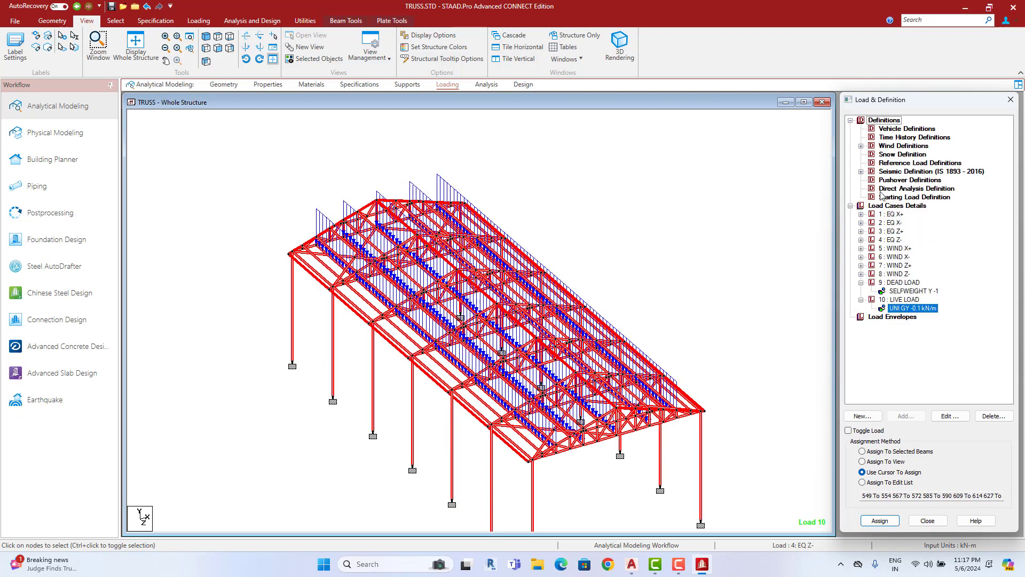
click(861, 172)
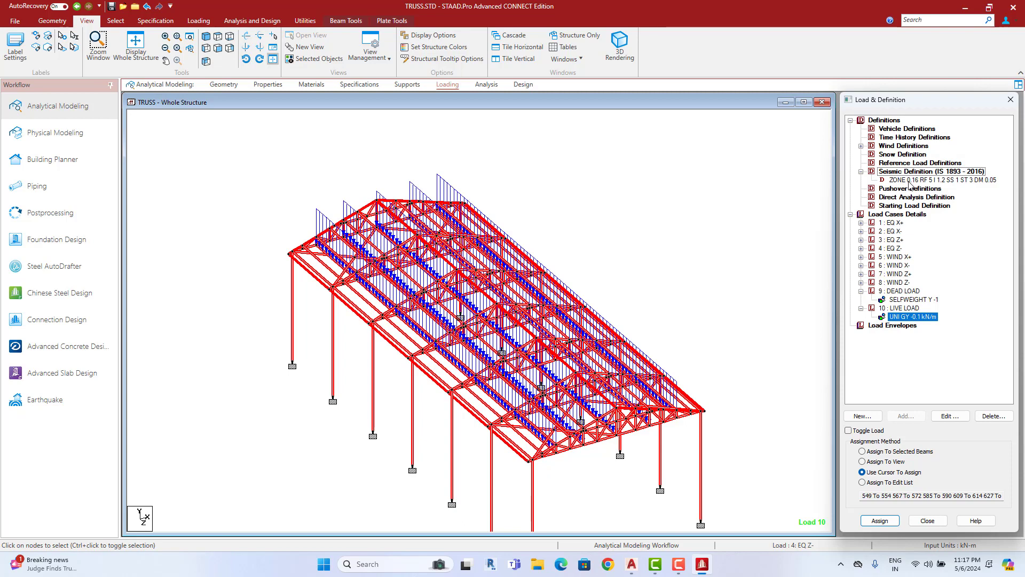
click(663, 227)
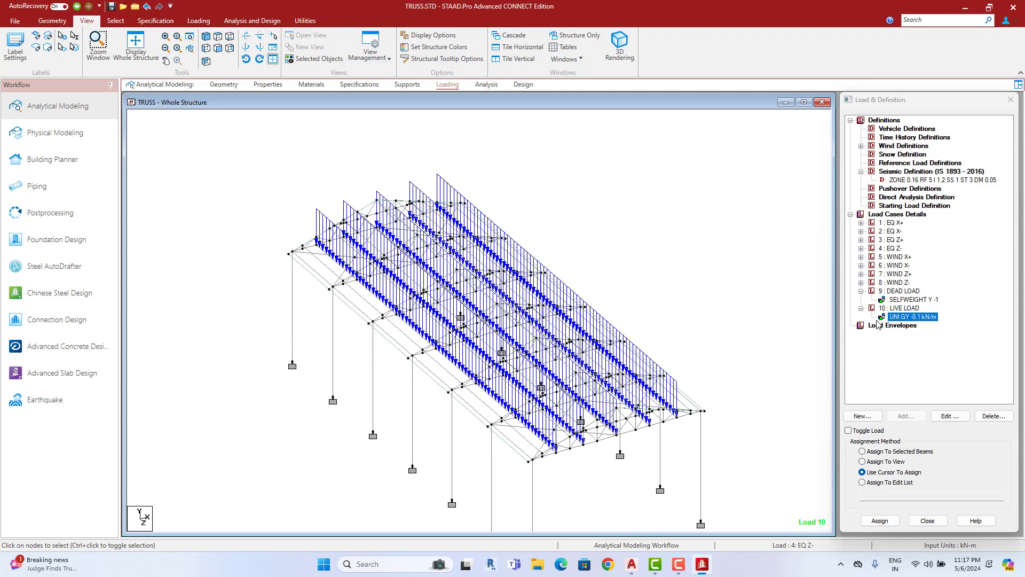
click(919, 320)
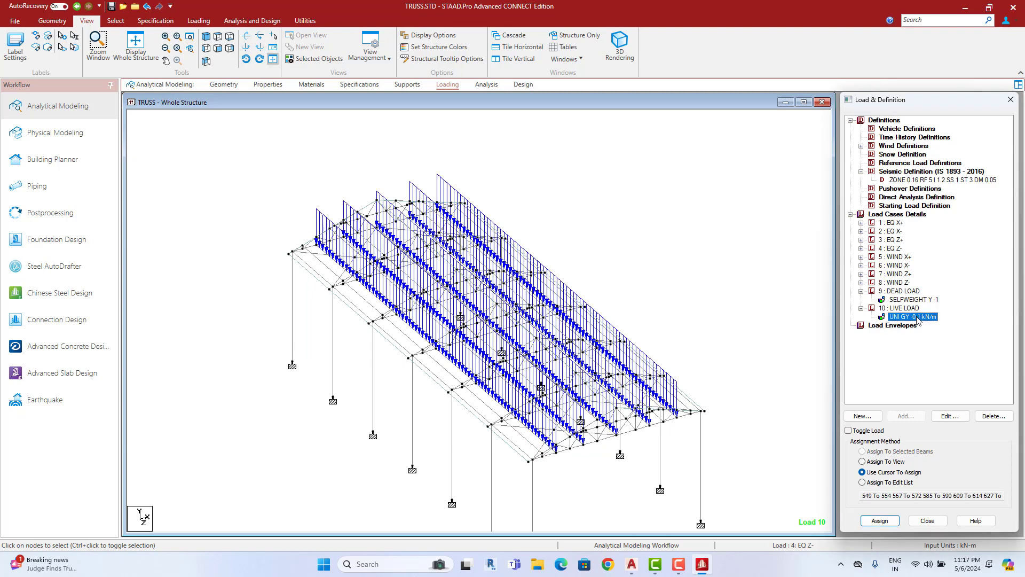
click(716, 243)
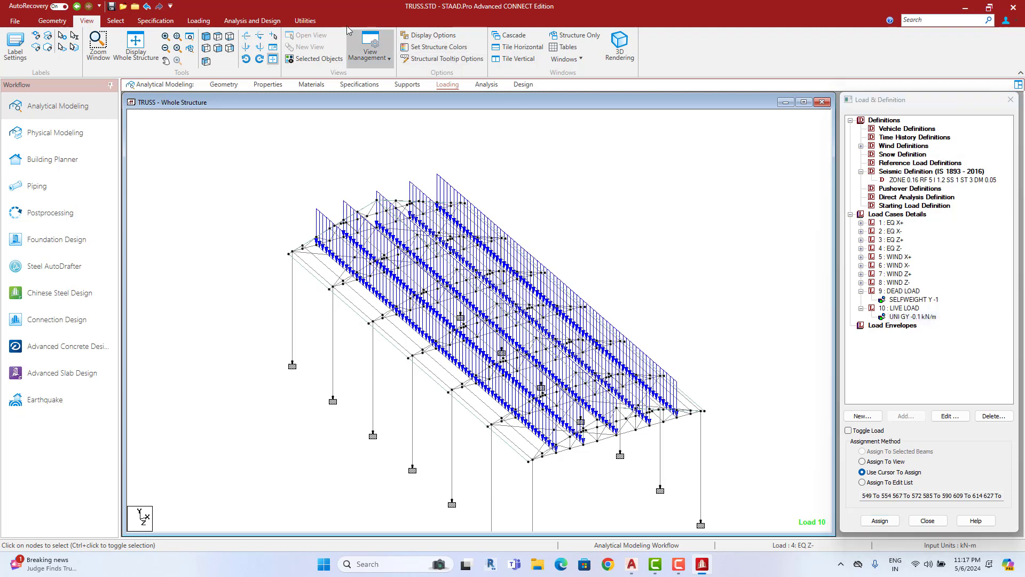
click(313, 24)
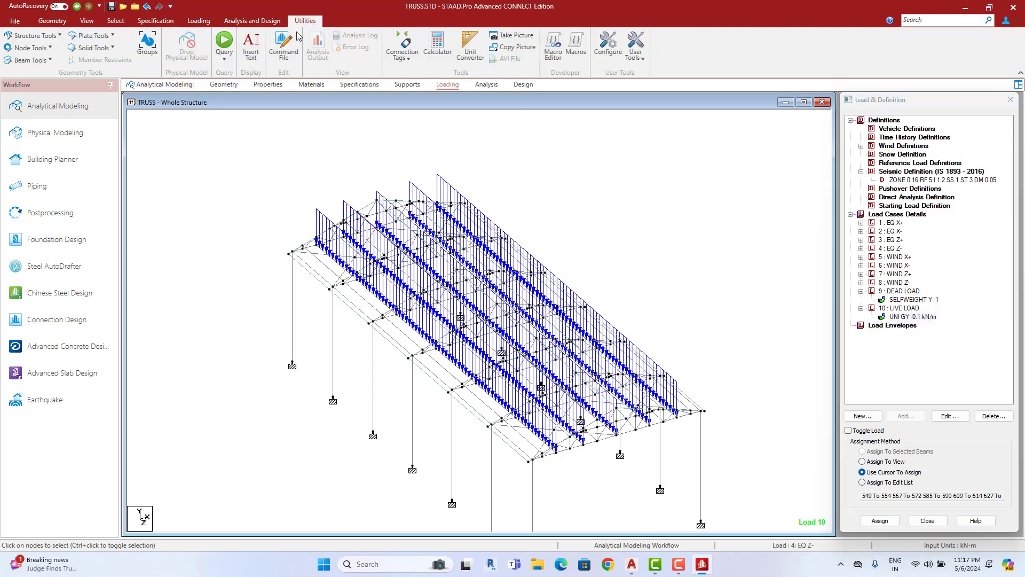
Step: Save the model, open its input file in the Editor, and add a blank line after the IS1893 ZONE line
click(279, 57)
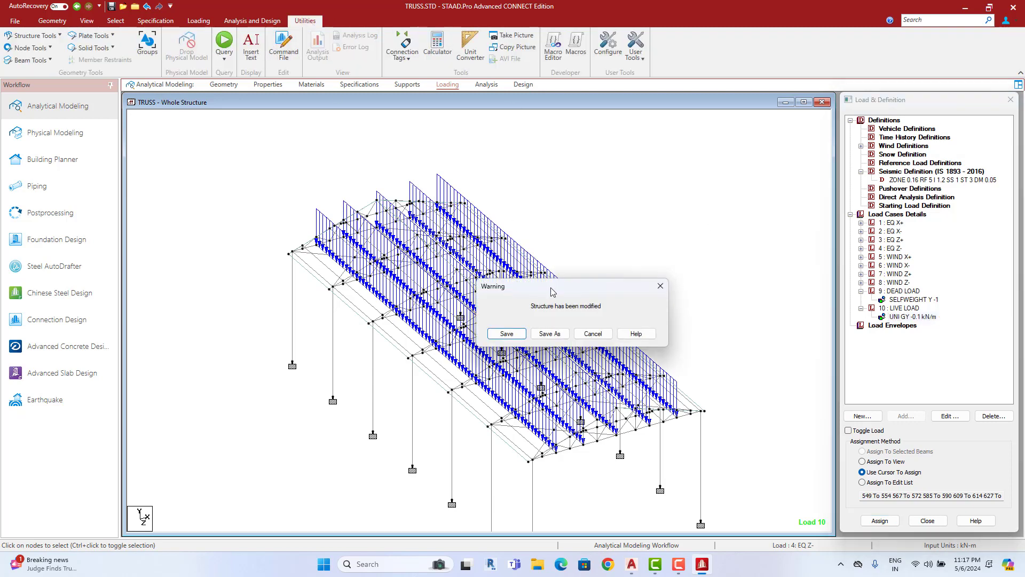
click(508, 336)
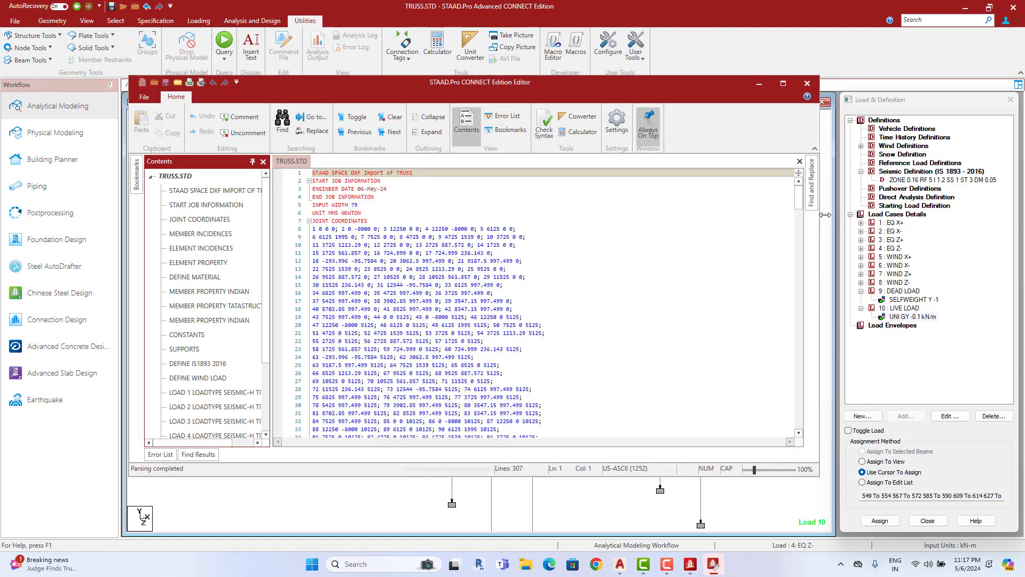
drag(896, 213, 825, 213)
double_click(595, 80)
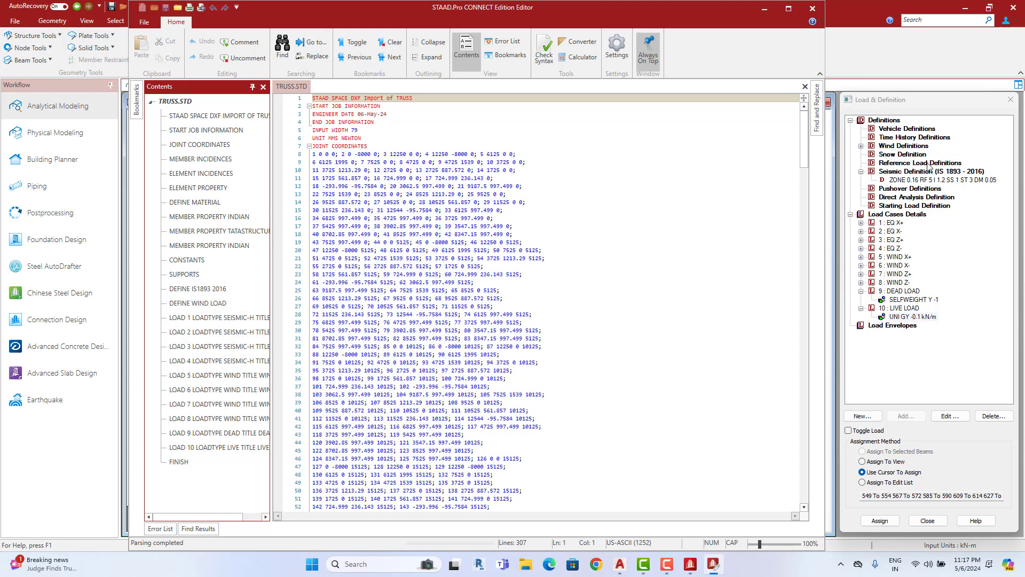
click(210, 287)
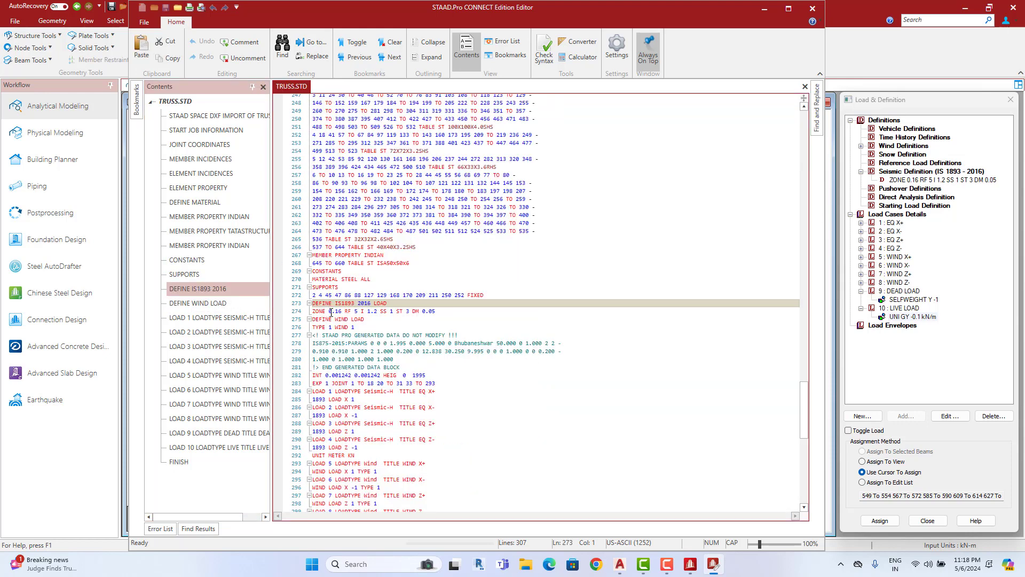
click(445, 311)
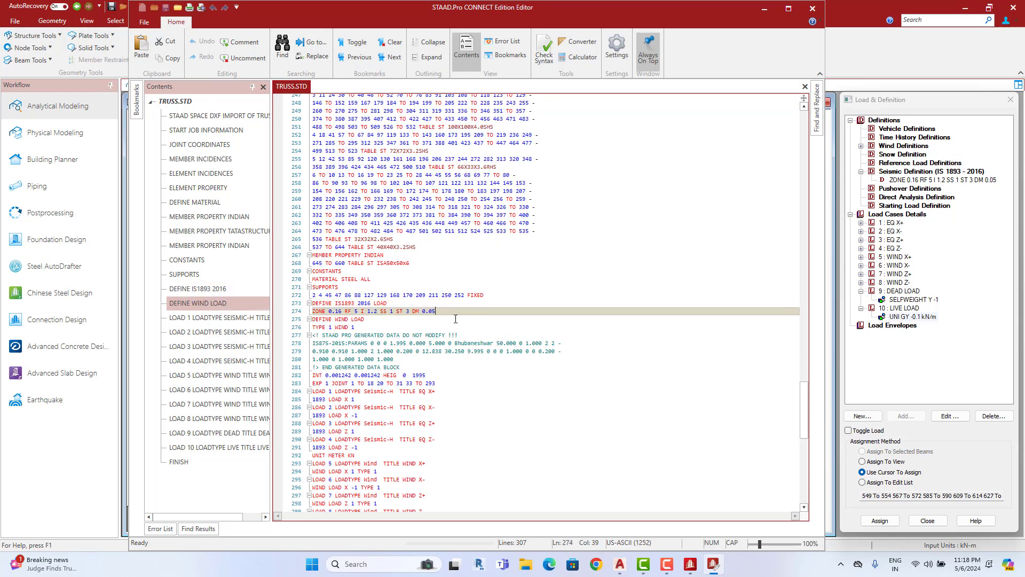
key(Return)
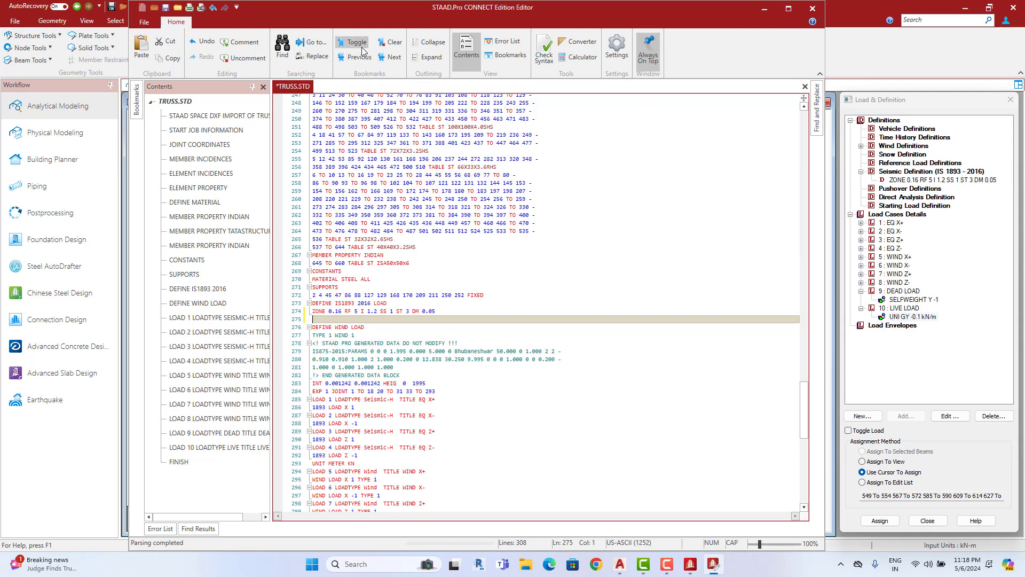
Step: Paste SELFWEIGHT Y -1 LIST ALL into the seismic block at line 275
click(198, 303)
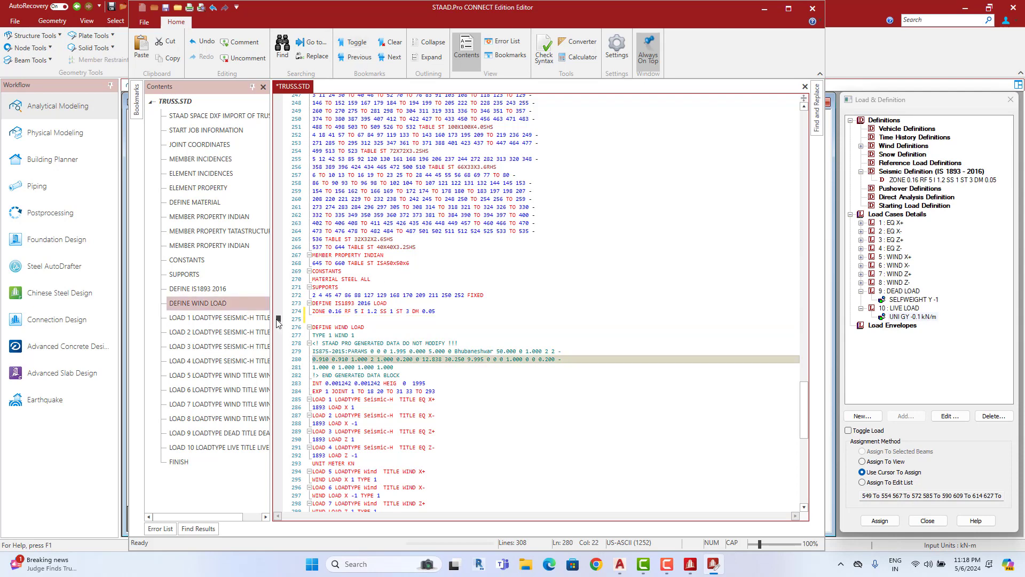
scroll(326, 332, down, 4)
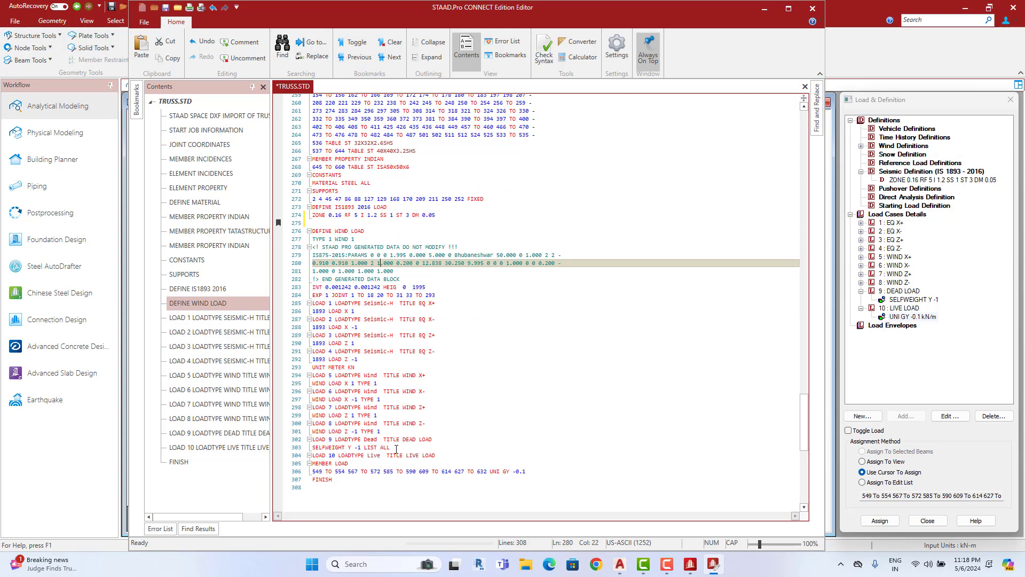
click(314, 448)
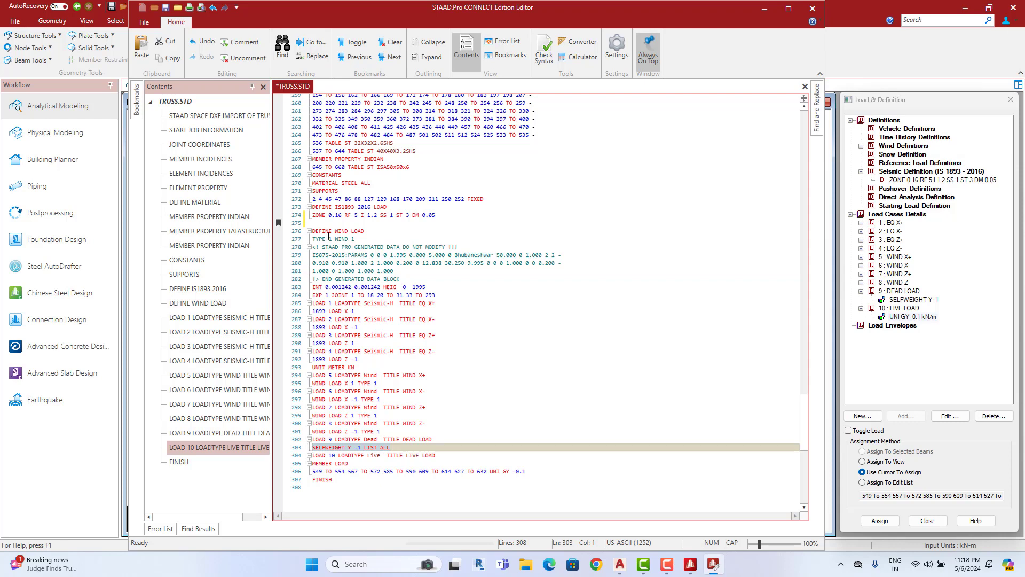
click(315, 224)
text(SELFWEIGHT Y -1 LIST ALL)
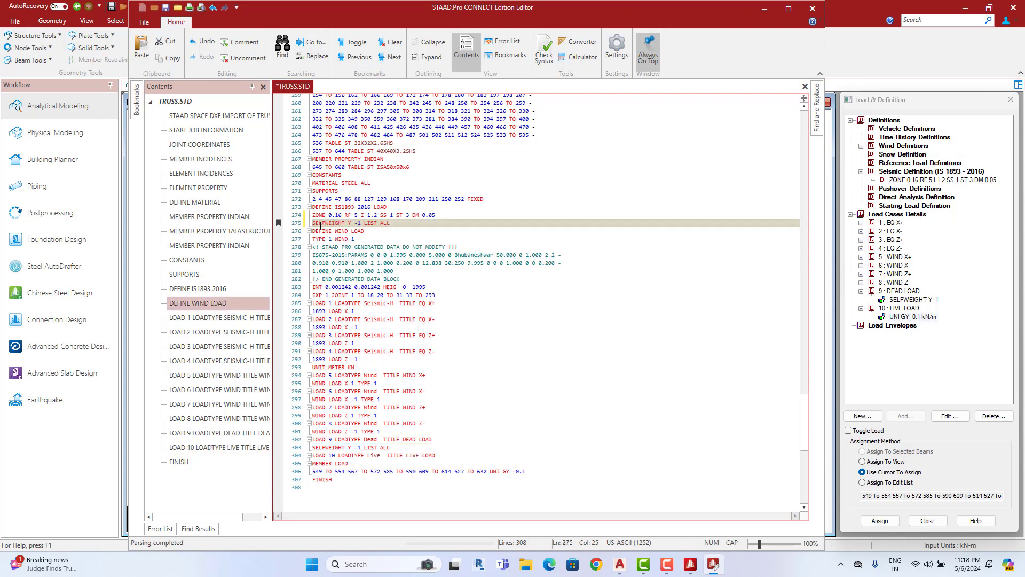
key(Return)
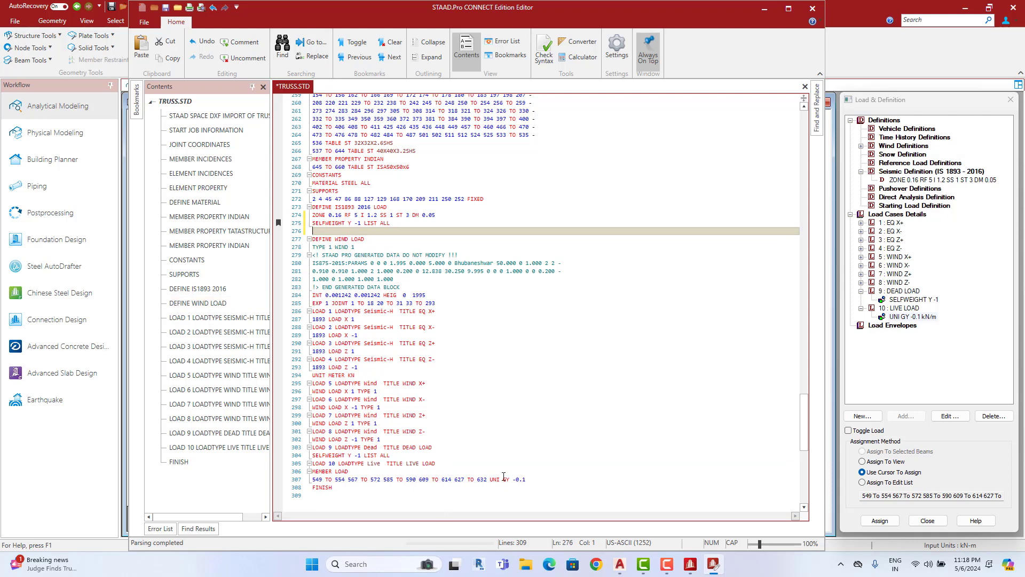
Step: Copy the live load's MEMBER LOAD UNI GY -0.1 lines into the seismic block at line 276
drag(530, 480, 468, 471)
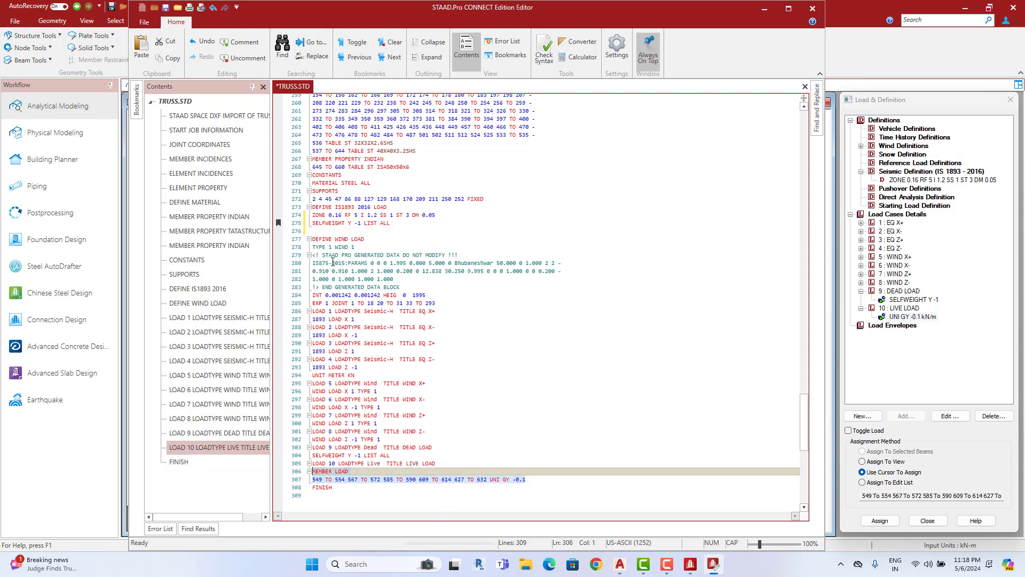
click(316, 230)
text(MEMBER LOAD 549 TO 554 567 TO 572 585 TO 590 609 TO 614 627 TO 632 UNI GY -0.1)
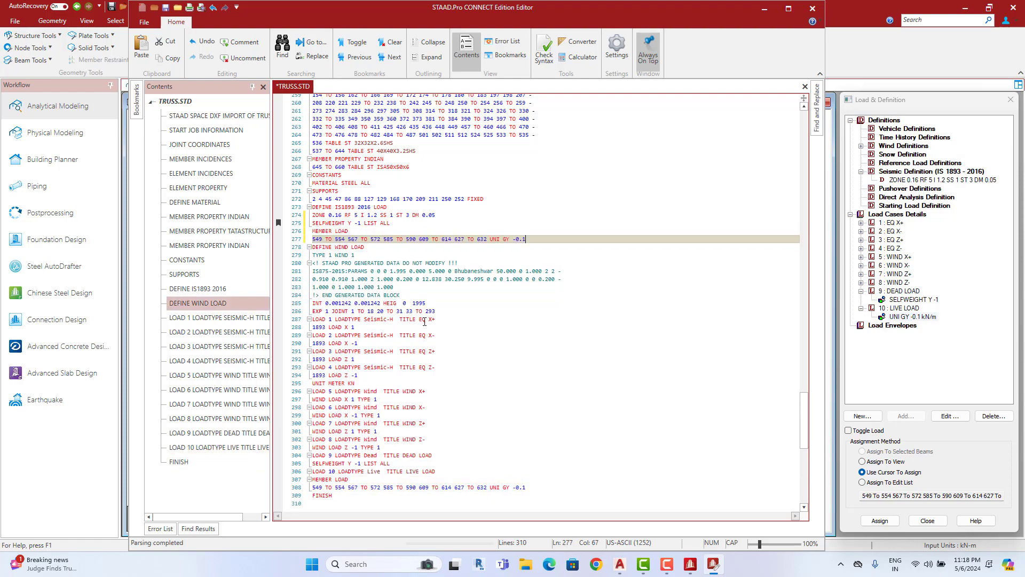
ctrl+scroll(423, 323, up, 5)
ctrl+scroll(426, 328, up, 5)
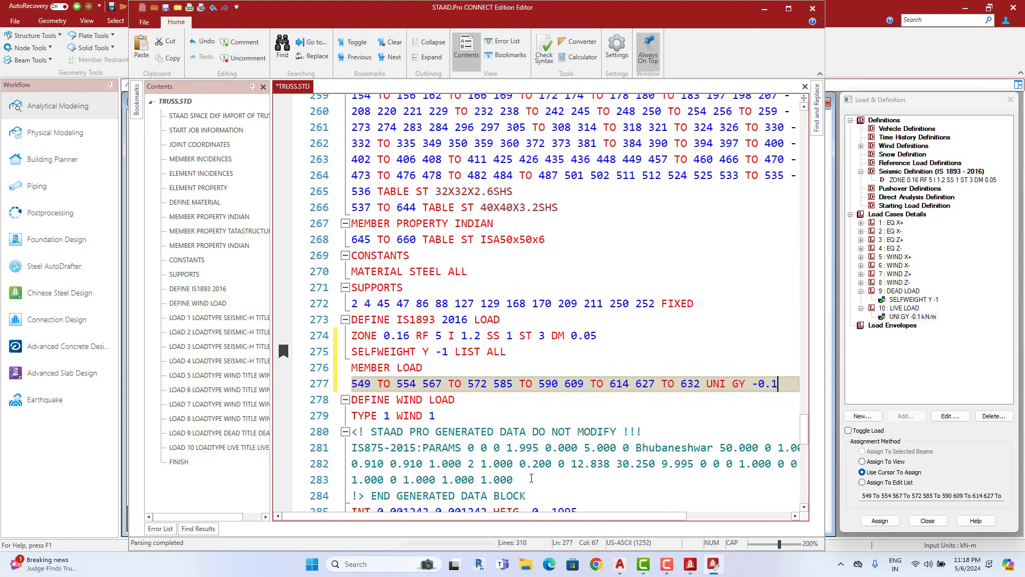
drag(514, 515, 557, 516)
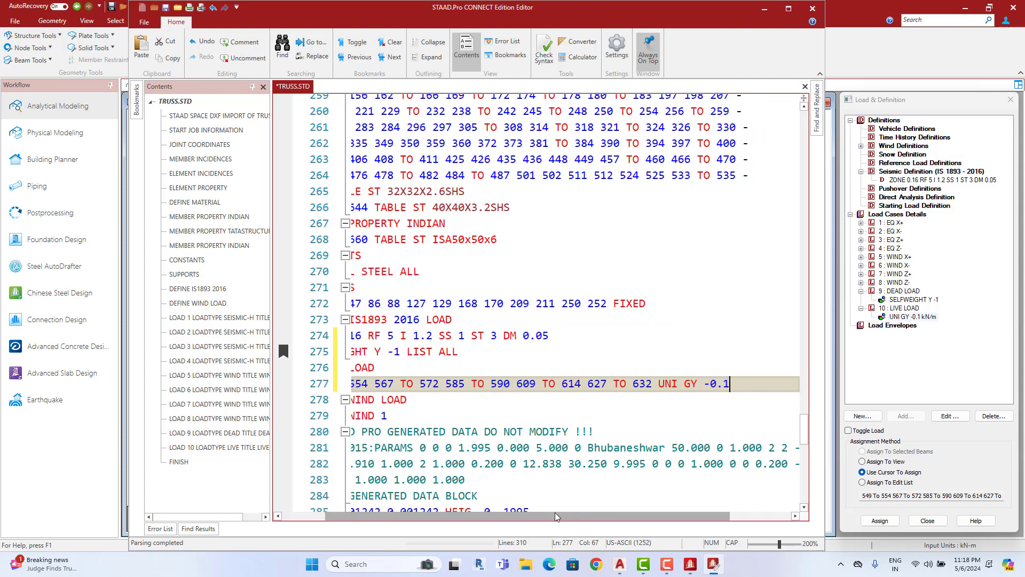
click(788, 8)
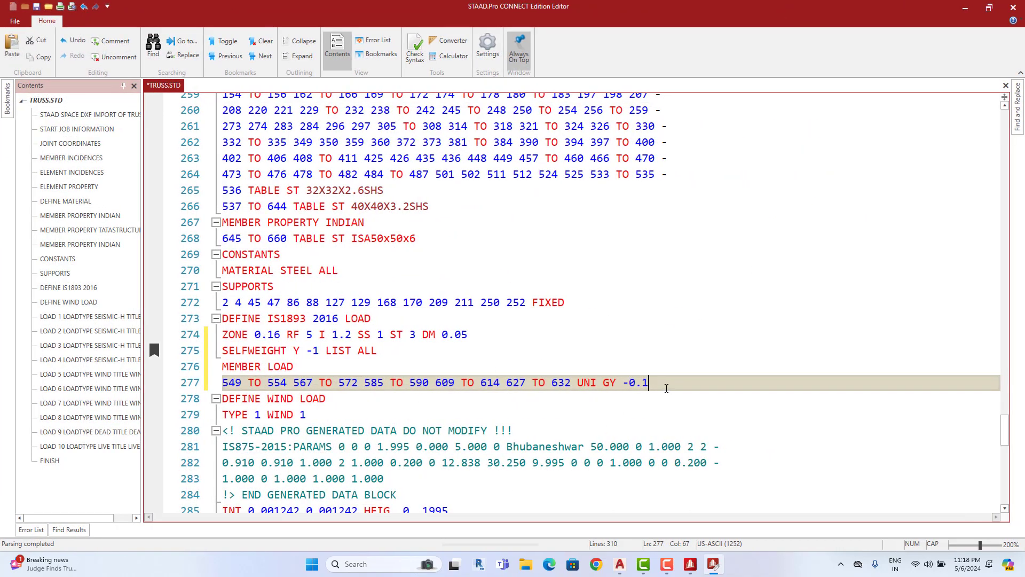
Step: Delete 'GY -' and 'Y -' so the seismic lines read UNI 0.1 and SELFWEIGHT 1
drag(662, 382, 251, 349)
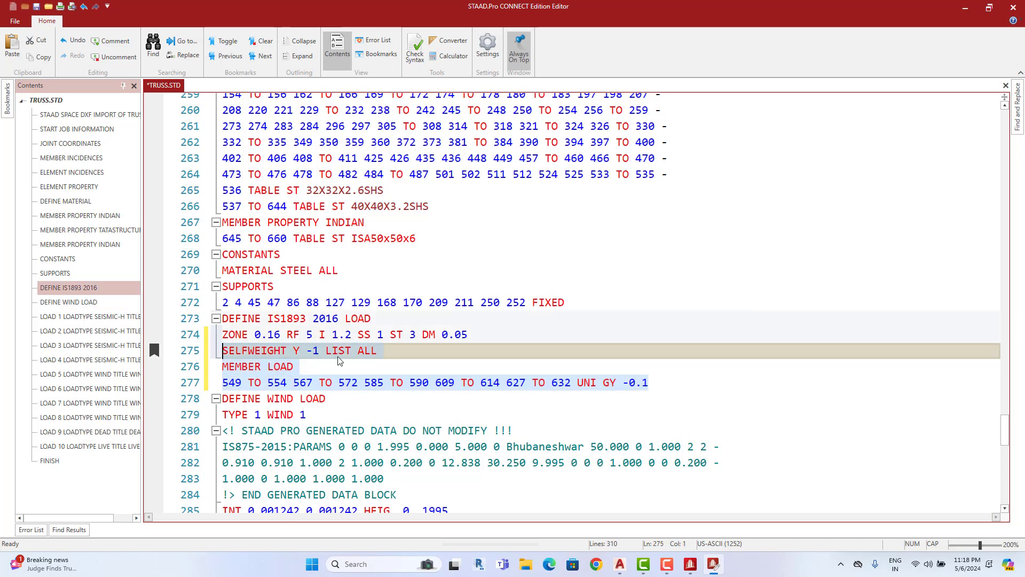
click(664, 372)
click(630, 383)
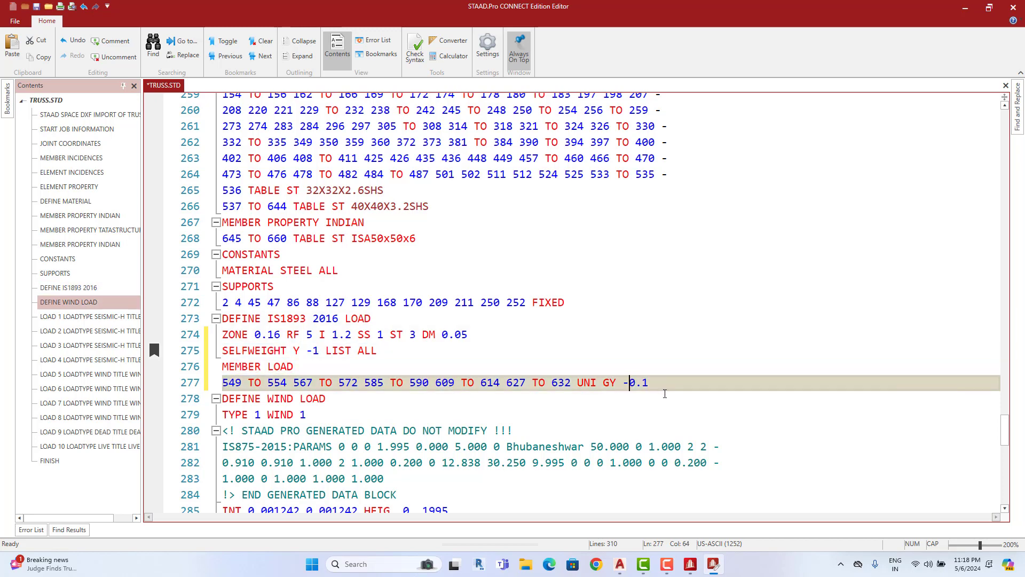
key(BackSpace)
key(BackSpace)
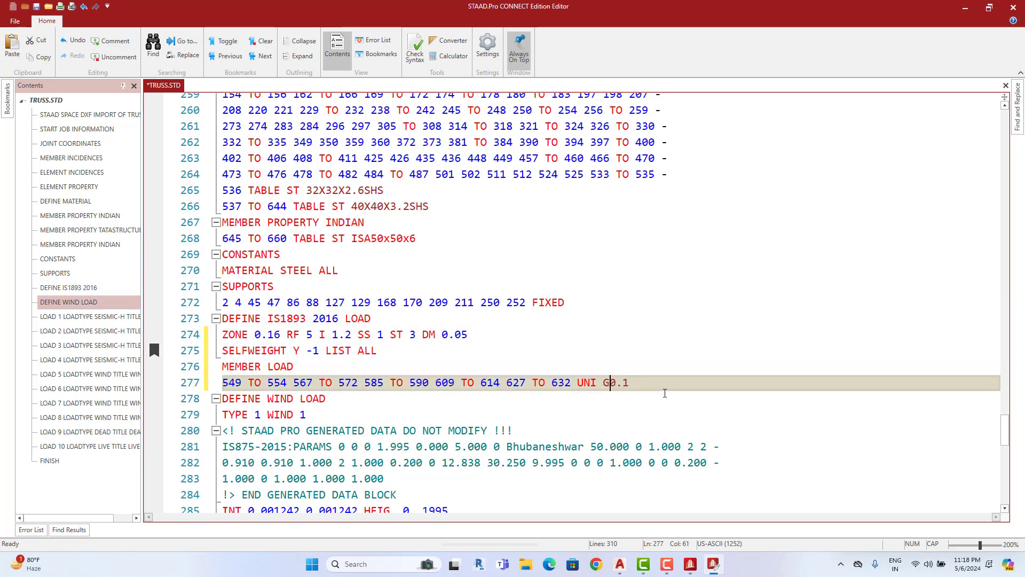
key(BackSpace)
key(BackSpace)
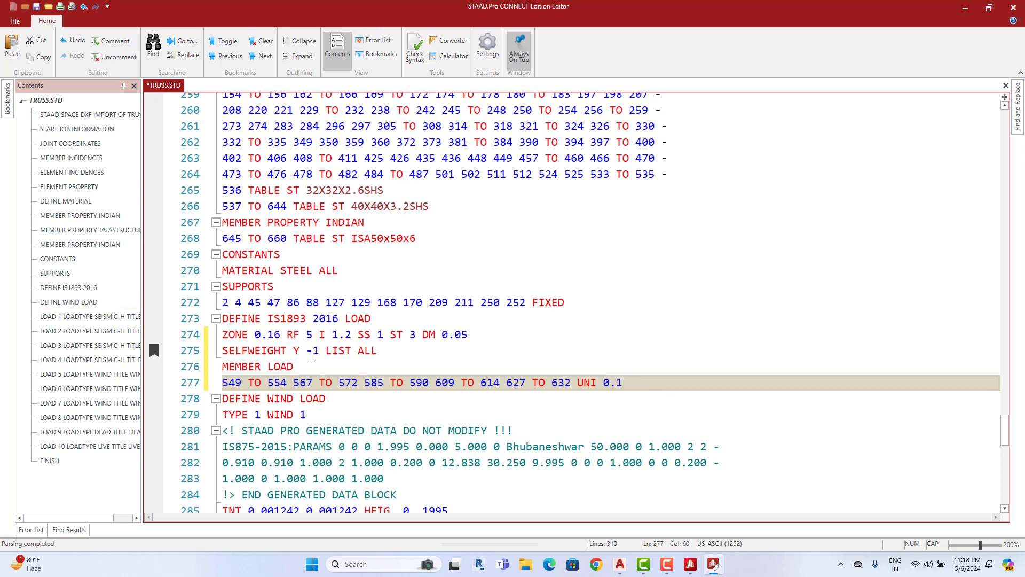
click(313, 353)
key(BackSpace)
key(BackSpace)
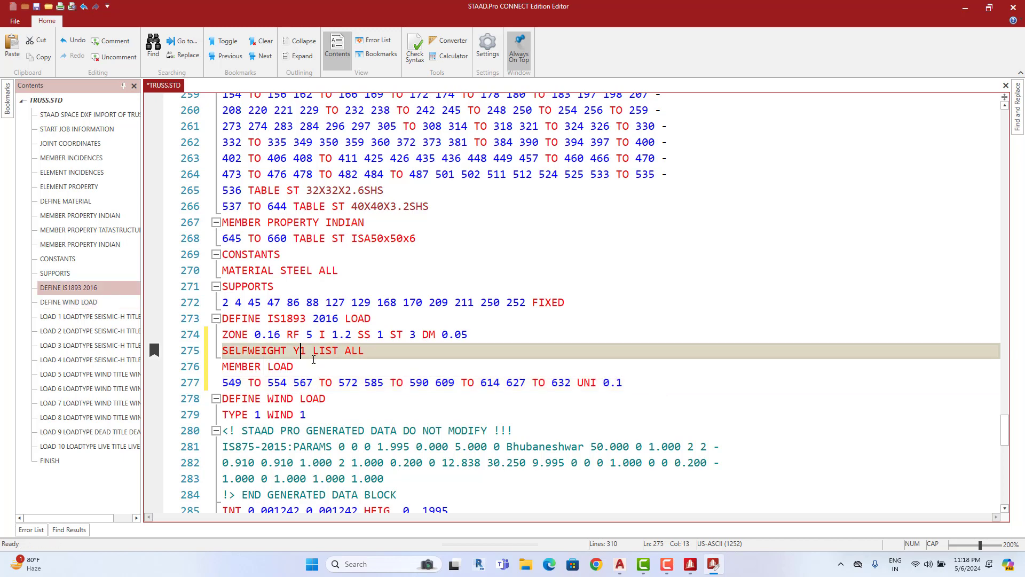
key(BackSpace)
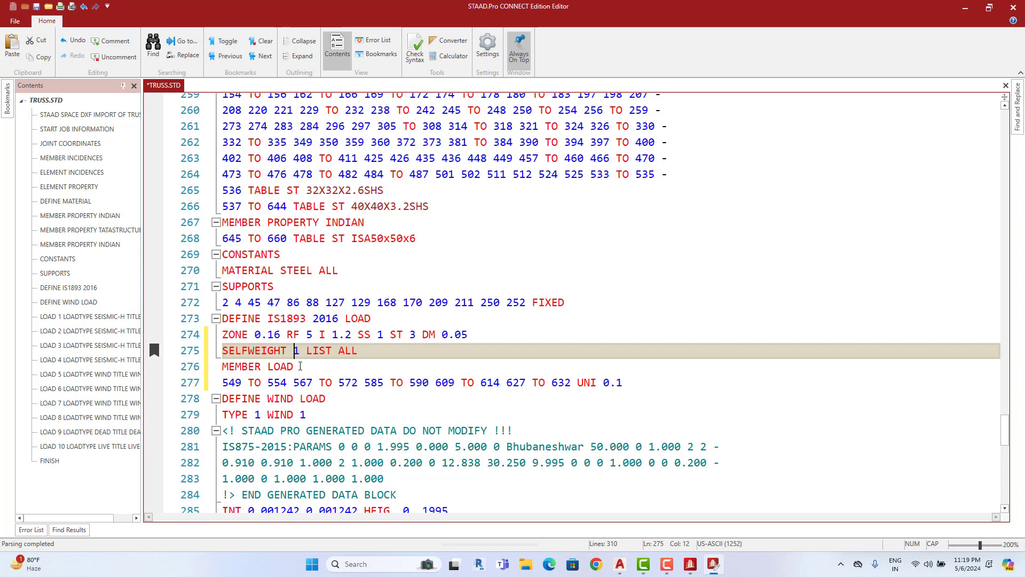
Step: Change MEMBER LOAD to MEMBER WEIGHT, save the input file and close the Editor
key(Down)
key(Left)
key(Left)
key(Left)
key(Left)
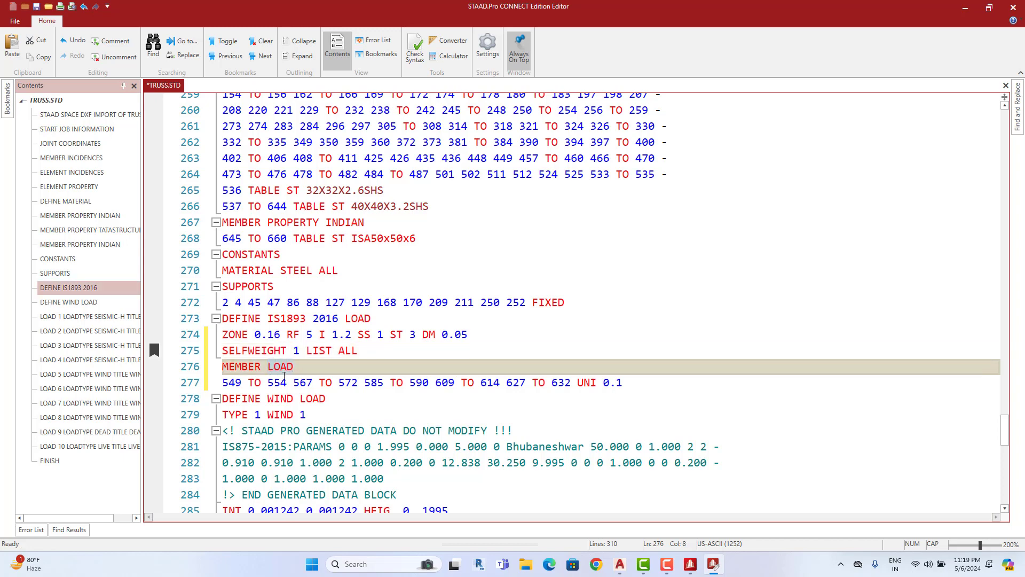
key(Delete)
key(Delete)
key(Delete)
text(WE)
text(IGHT)
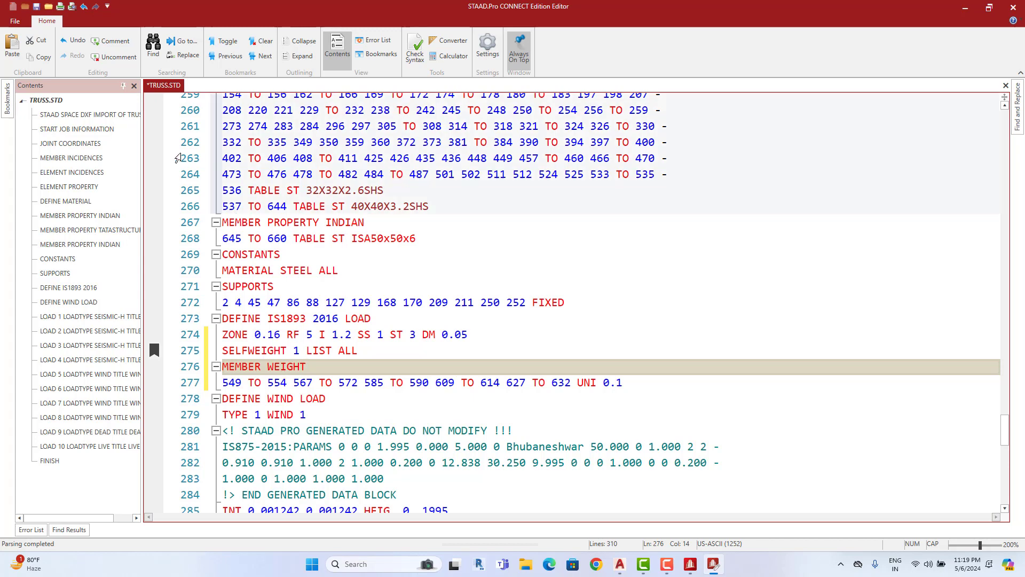
key(ctrl+s)
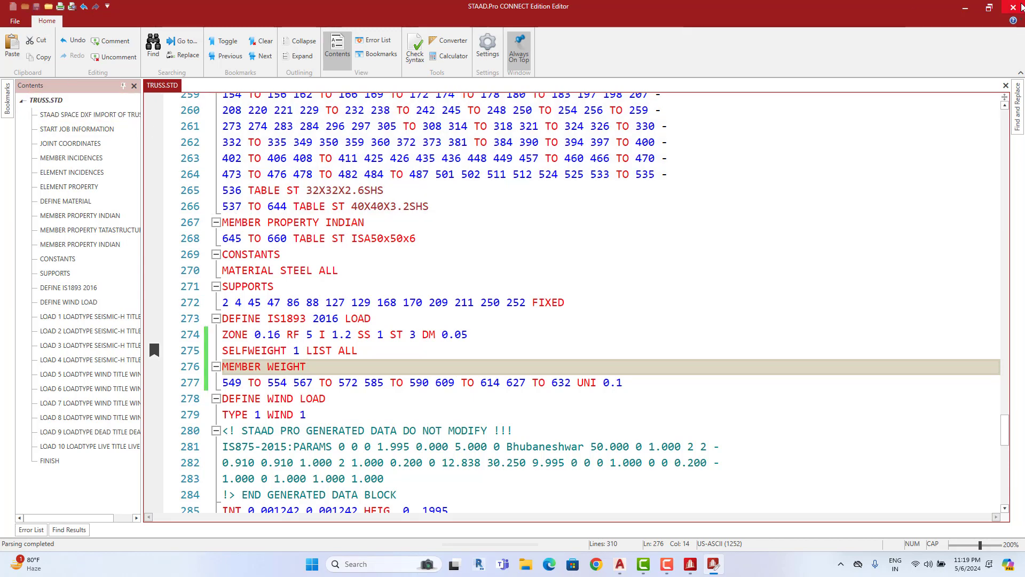
click(1013, 7)
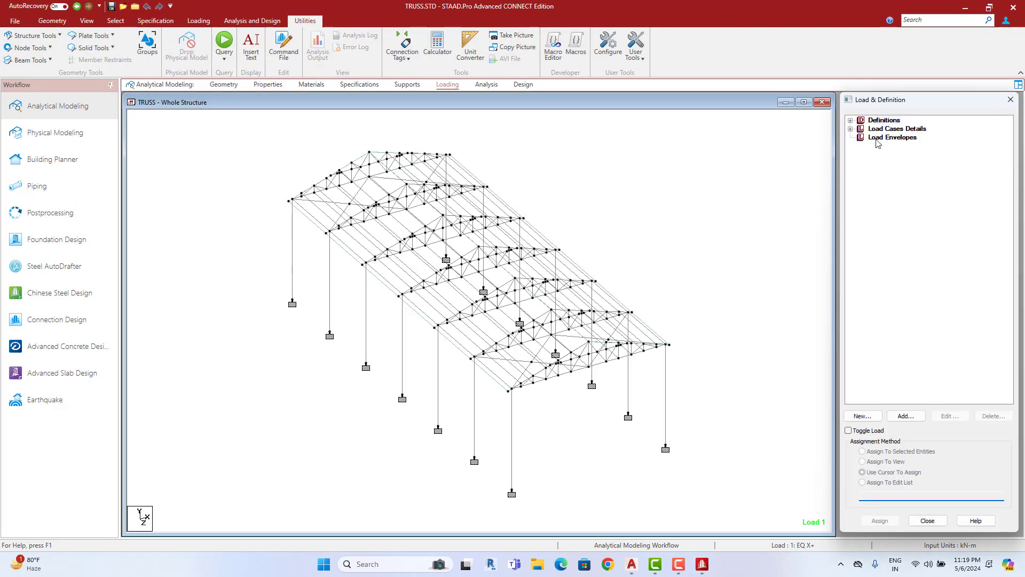
Step: Expand the Definitions, Wind and Seismic nodes to confirm the SELFWEIGHT 1 and MEMBER WEIGHT entries
click(851, 121)
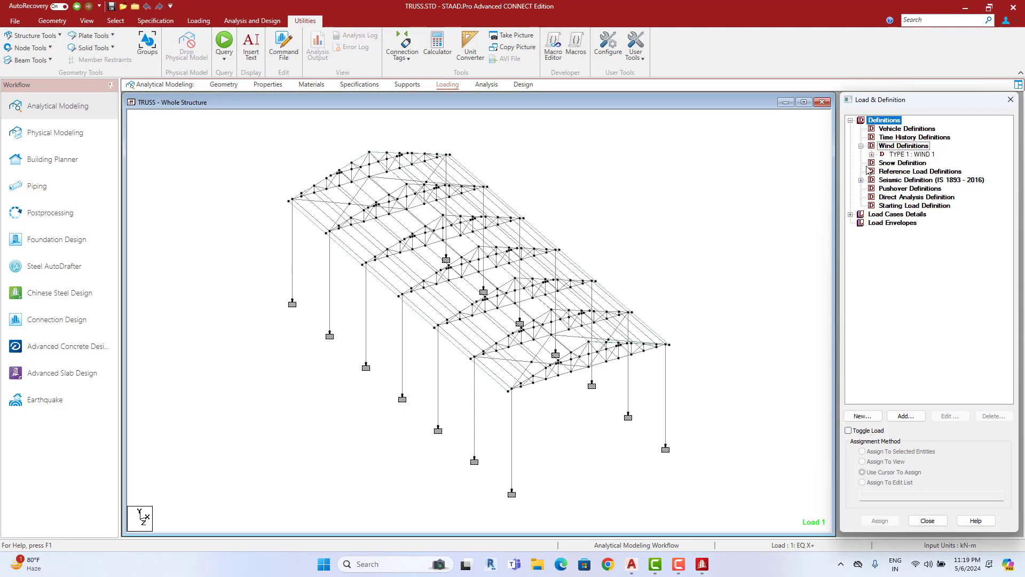
click(871, 154)
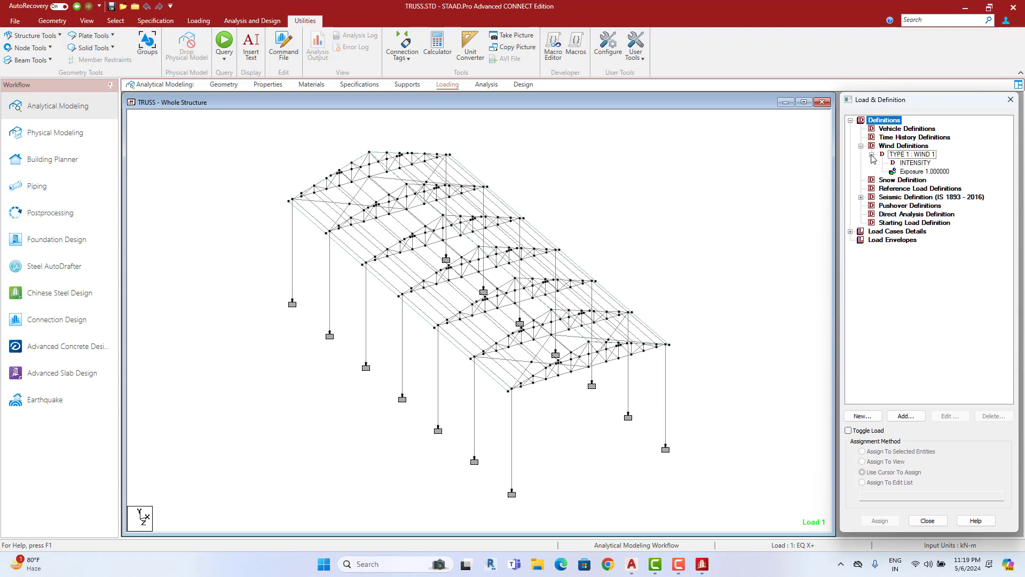
click(861, 197)
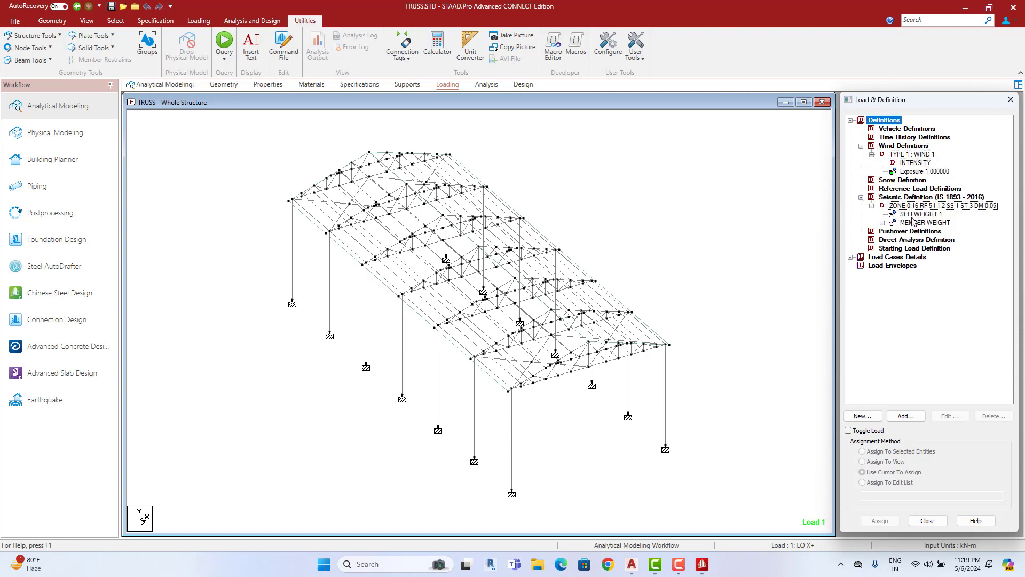
click(913, 217)
click(727, 219)
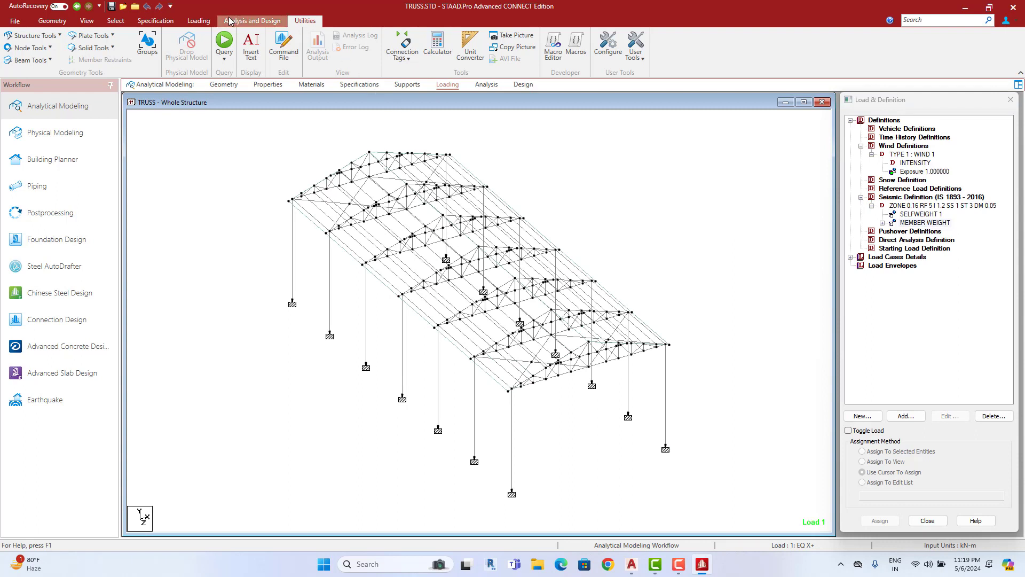
click(248, 22)
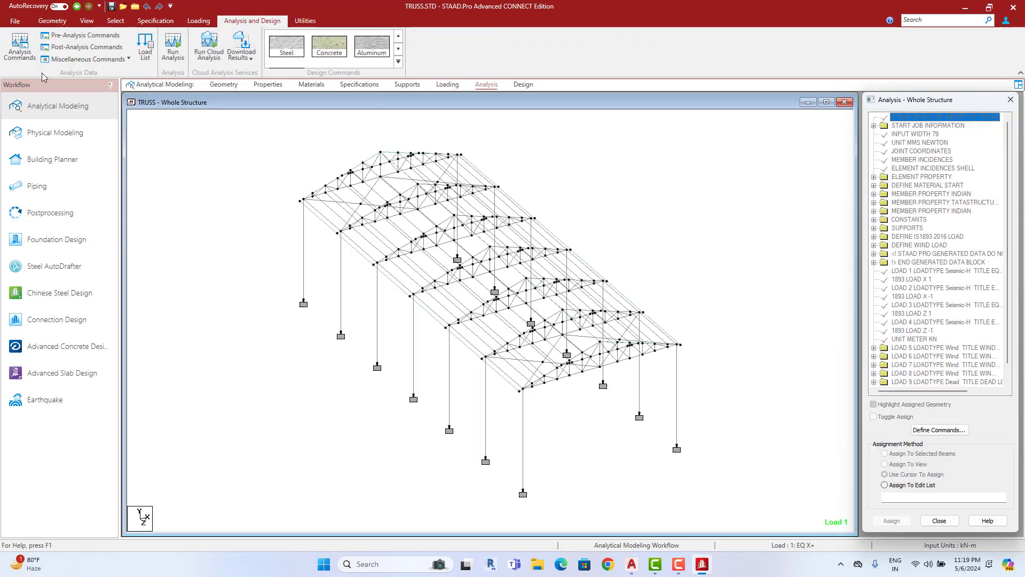
Step: Add a No Print PERFORM ANALYSIS command, skipping any post-analysis print commands
click(20, 45)
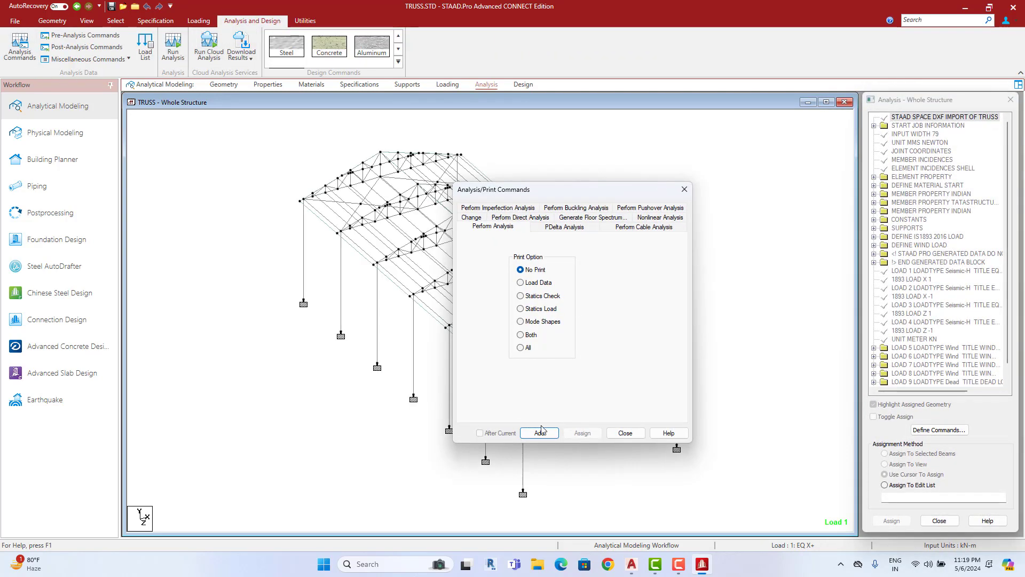
click(540, 433)
click(625, 432)
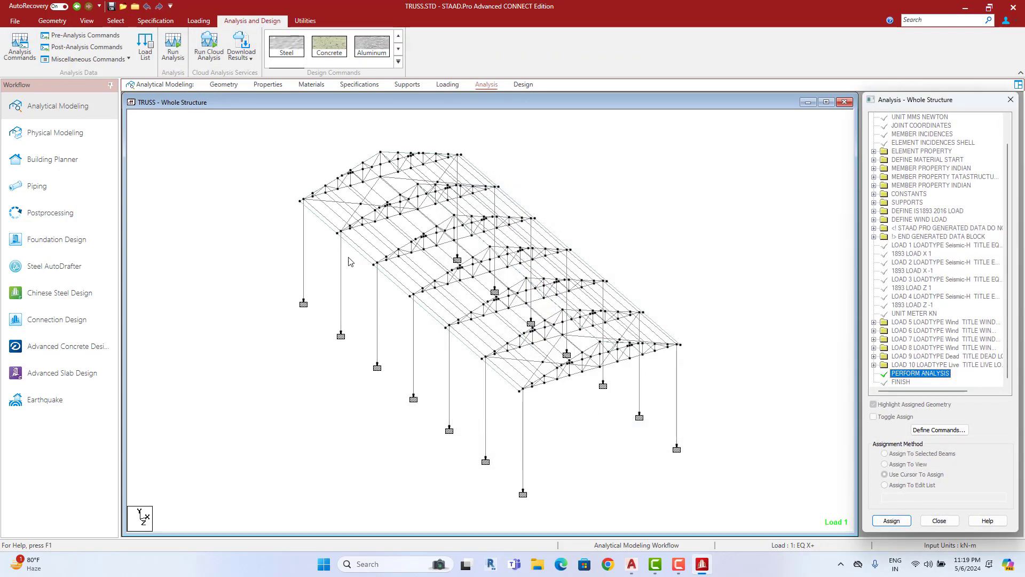
click(83, 47)
click(939, 430)
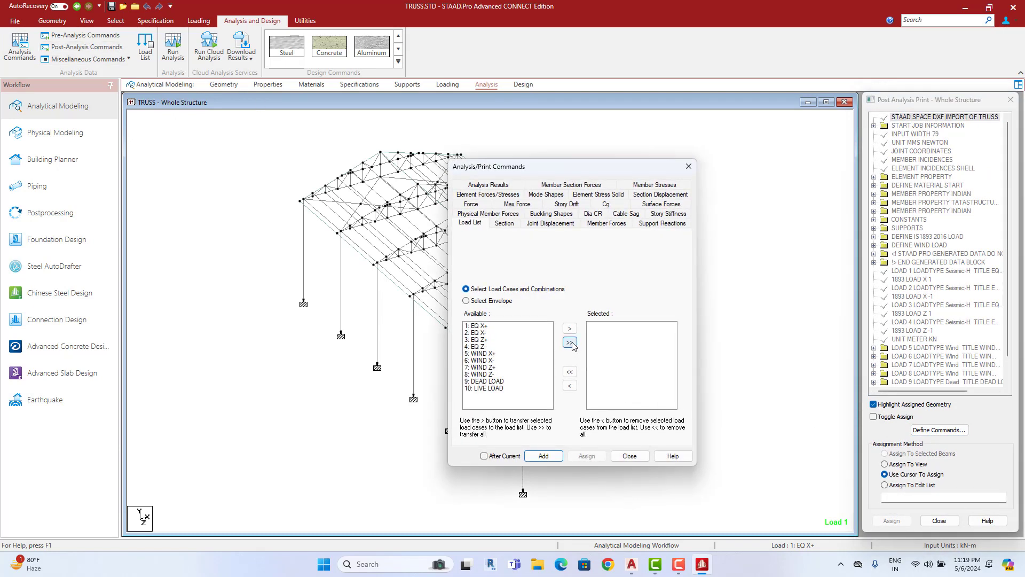
click(689, 166)
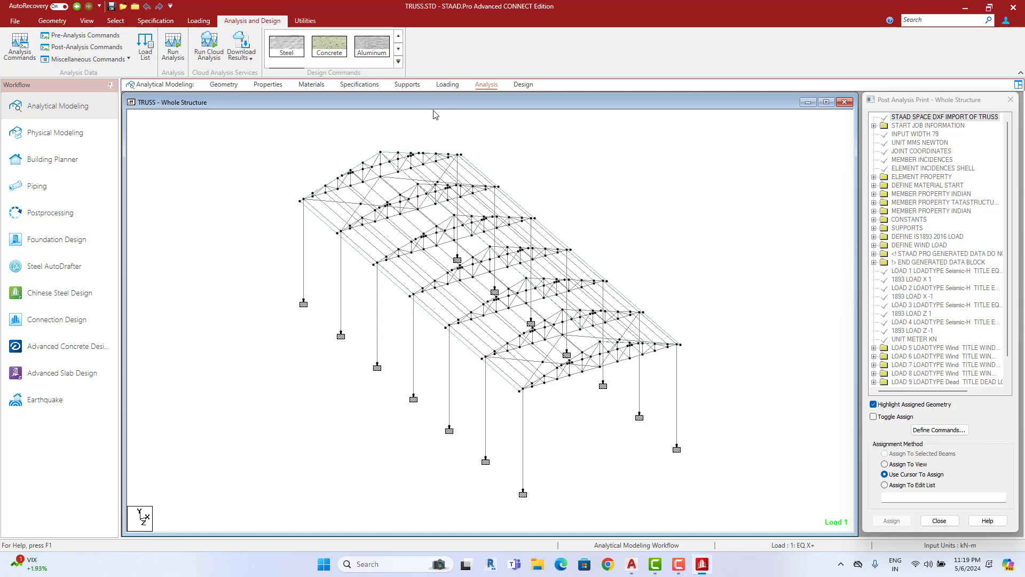
click(448, 85)
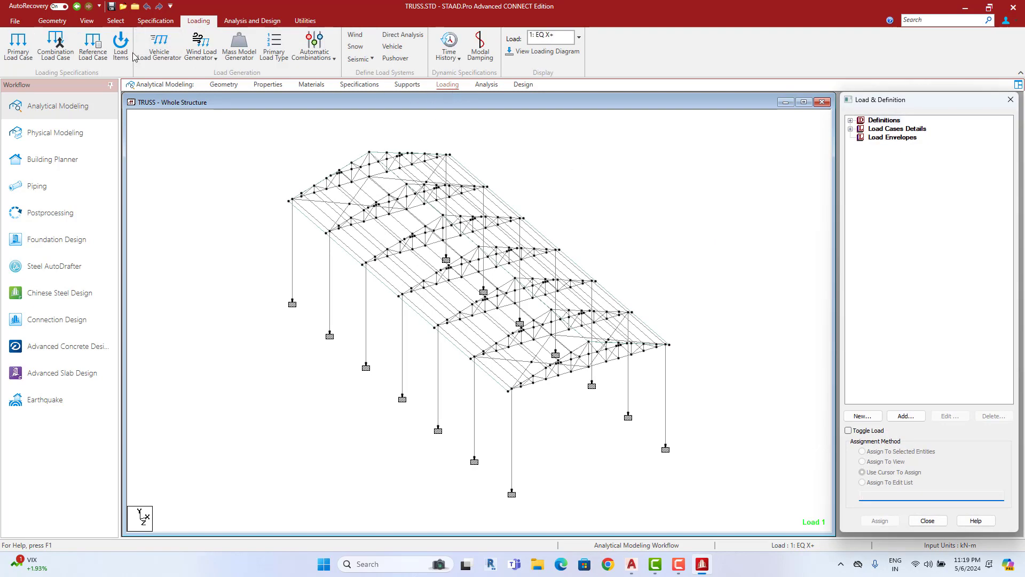
Step: Define combination 11 as 1.5 × (DEAD LOAD + LIVE LOAD)
click(851, 129)
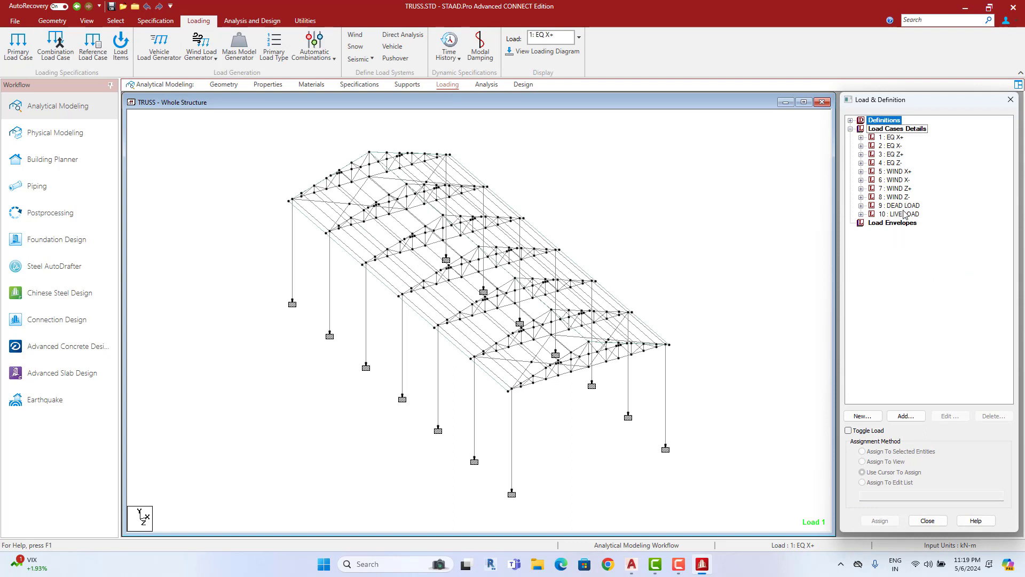
click(912, 131)
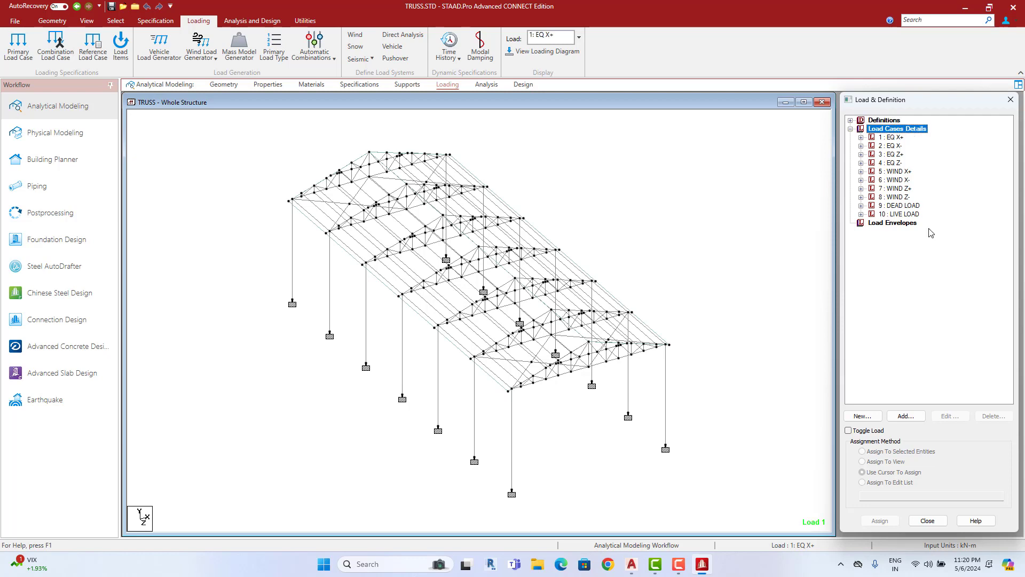
click(912, 419)
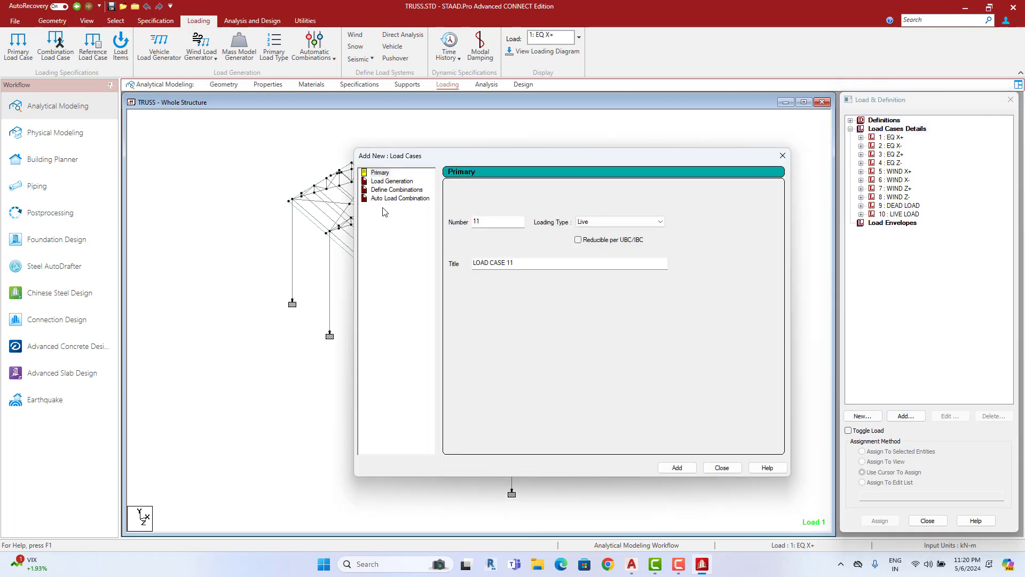
click(389, 191)
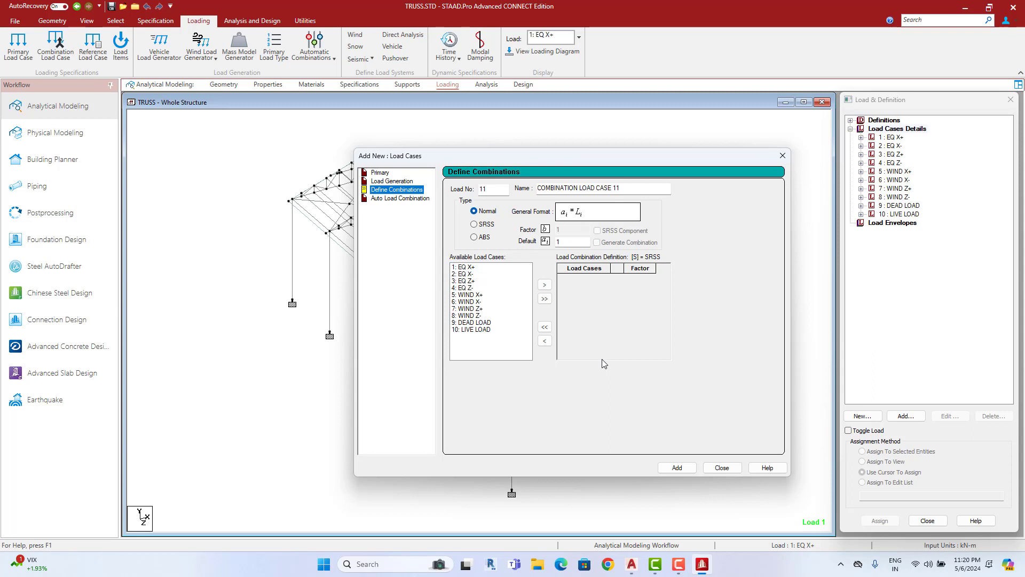
click(395, 199)
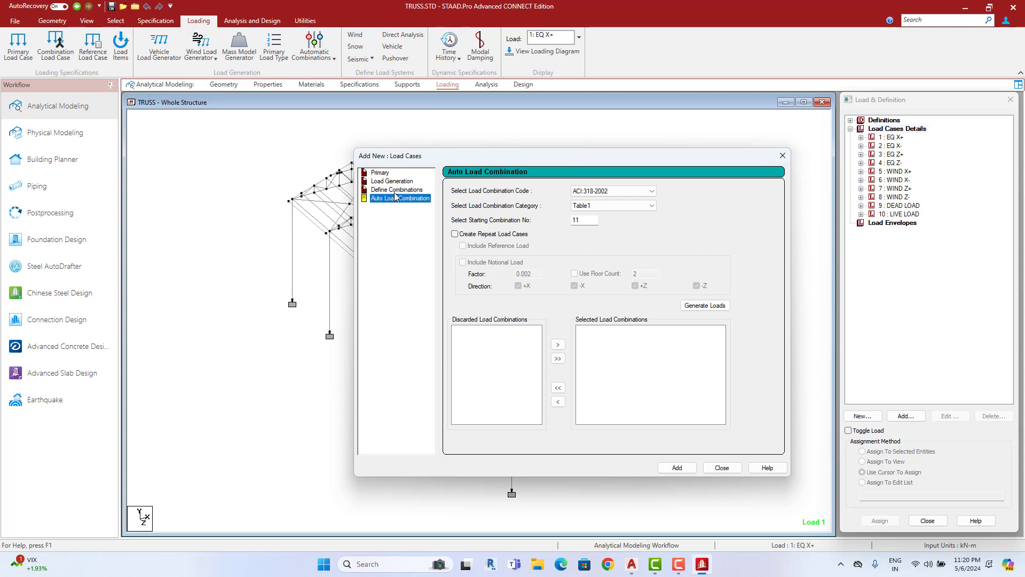
click(396, 190)
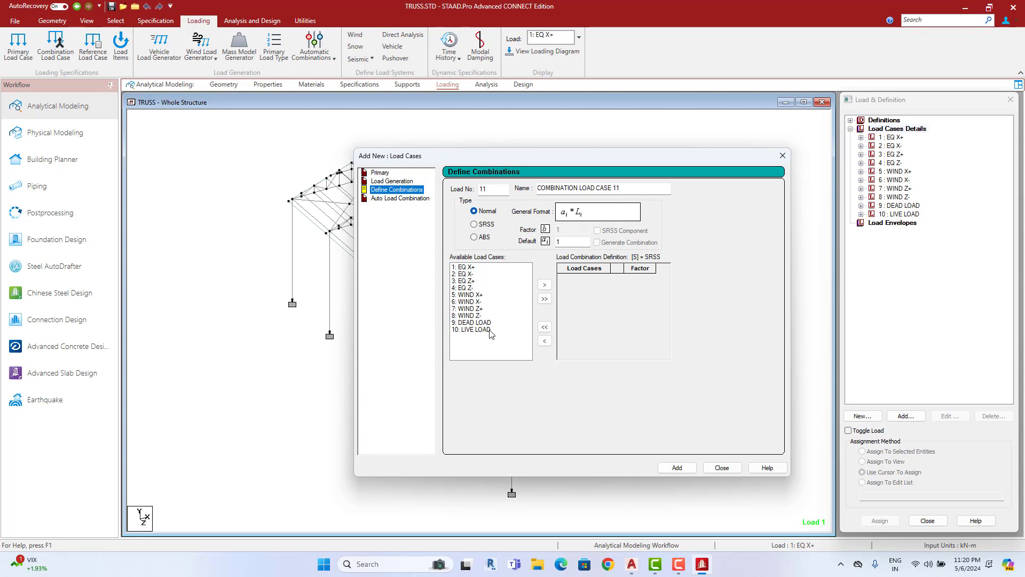
click(573, 243)
text(.5)
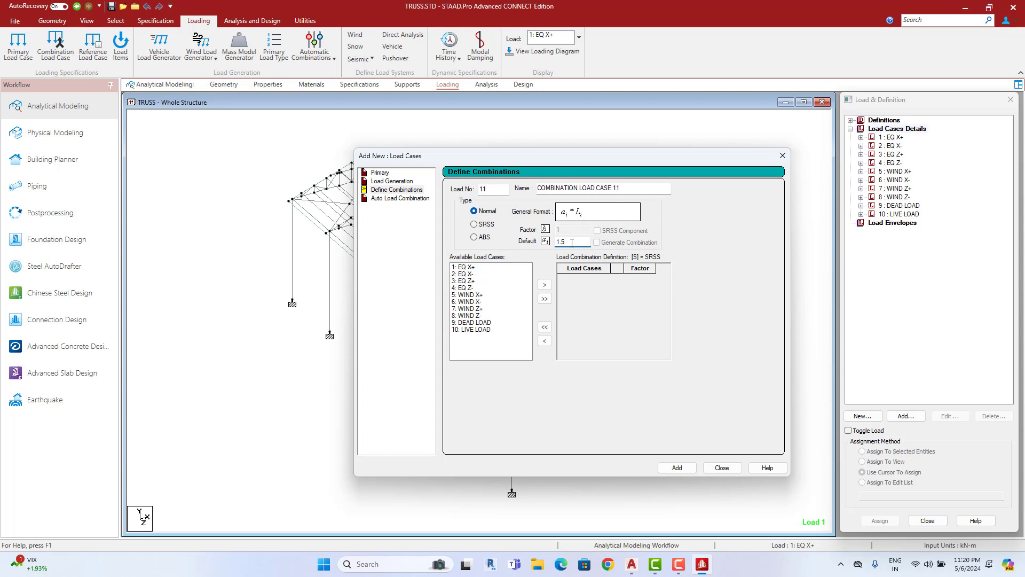
drag(486, 323, 483, 329)
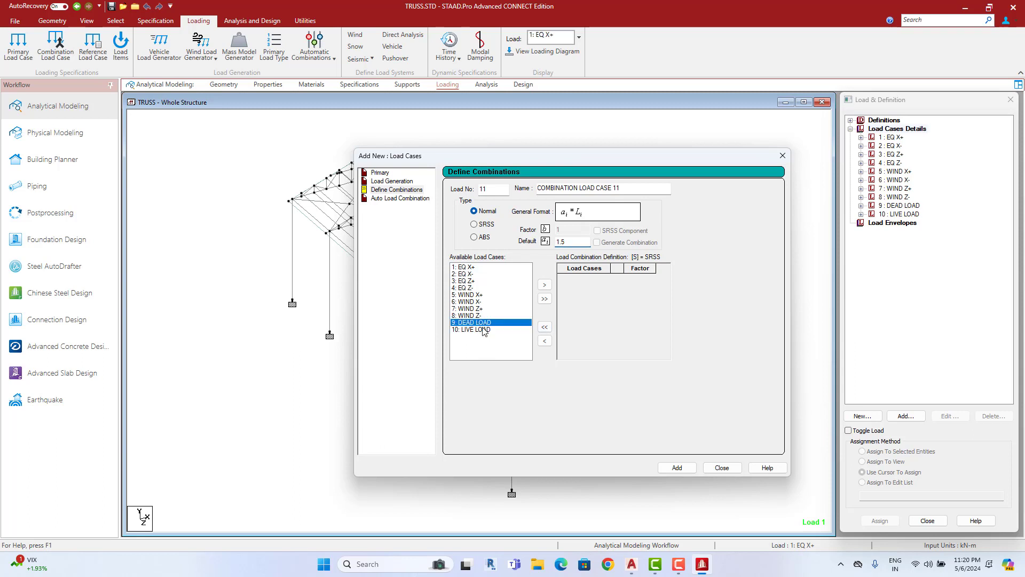
click(544, 287)
click(677, 467)
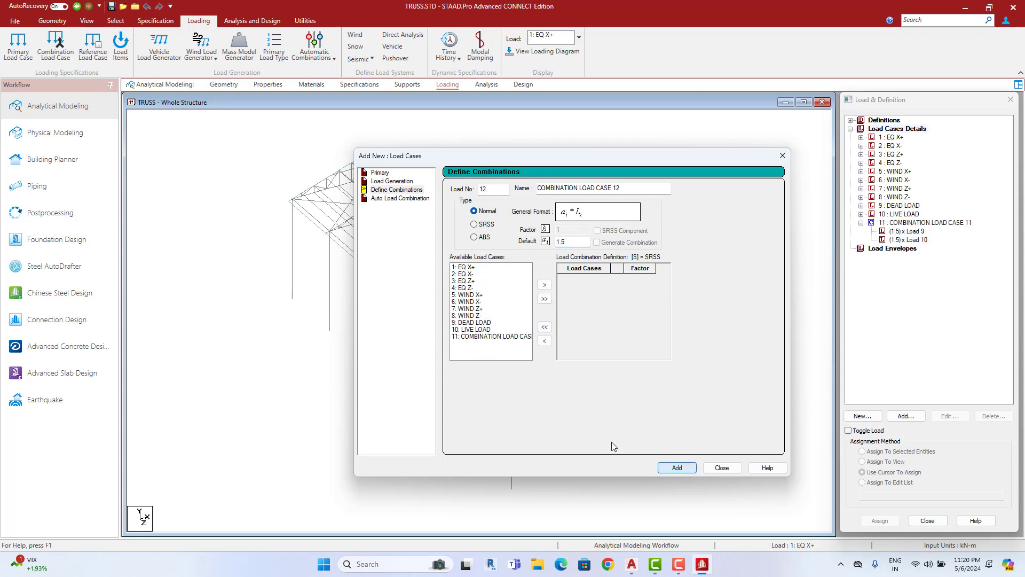
Step: Define combinations 12–15 as 1.2 × (EQ X+, EQ X-, EQ Z+, EQ Z- each with dead and live)
click(574, 242)
text(2)
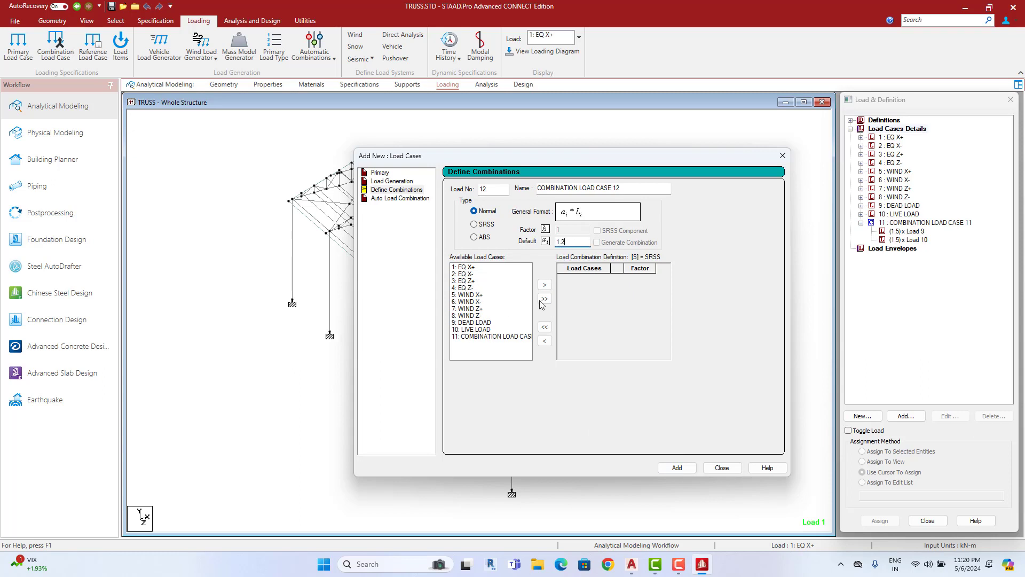
click(483, 323)
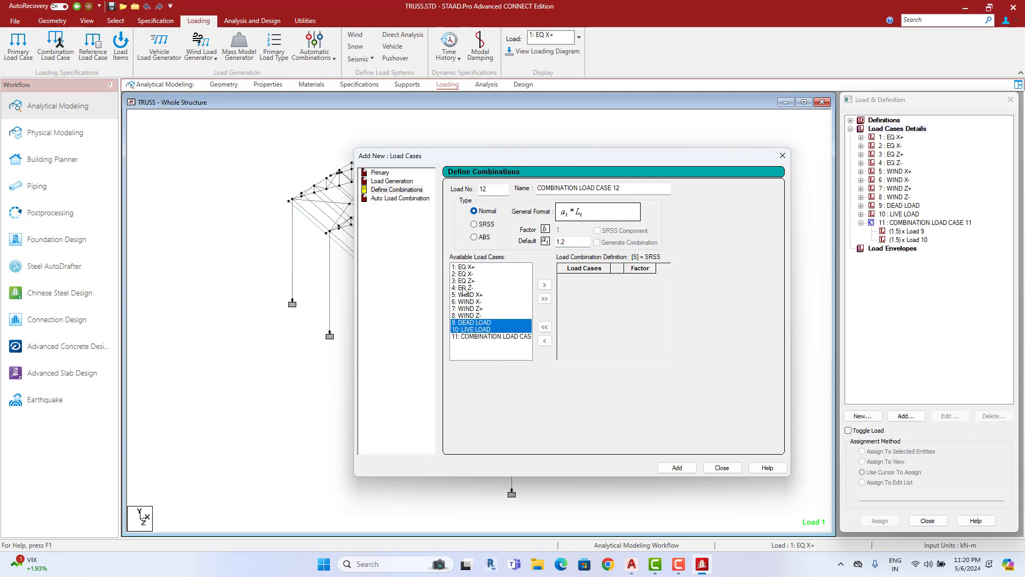
ctrl+click(465, 267)
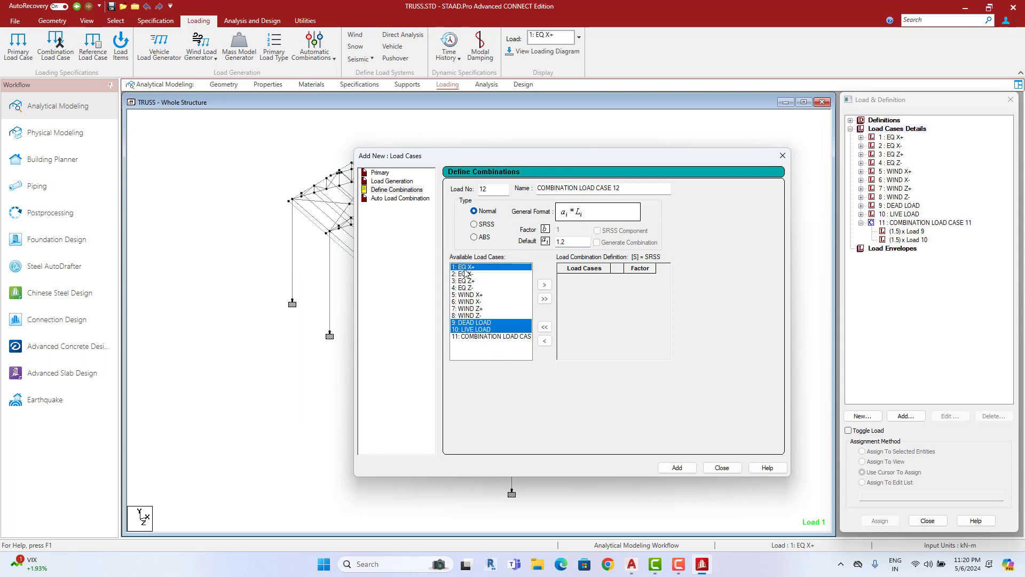
click(545, 285)
click(671, 466)
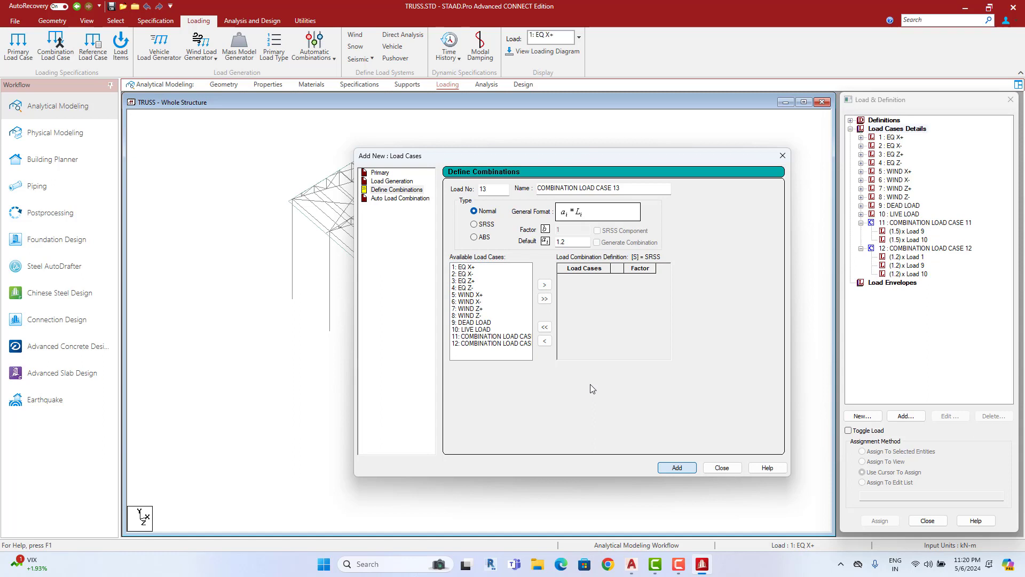
click(469, 274)
ctrl+click(480, 322)
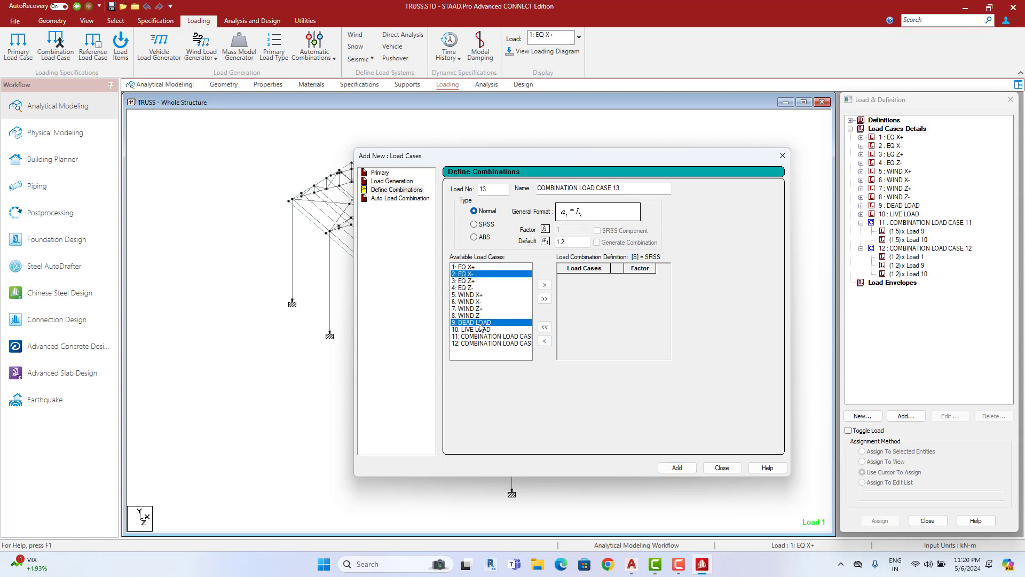
click(545, 285)
click(676, 467)
click(465, 281)
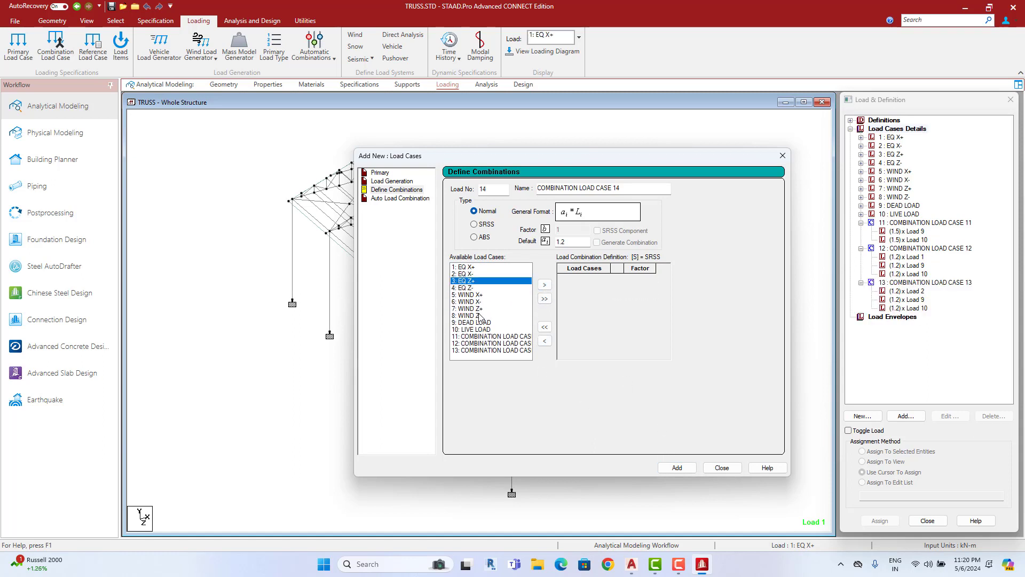
ctrl+click(481, 323)
ctrl+click(480, 330)
click(544, 285)
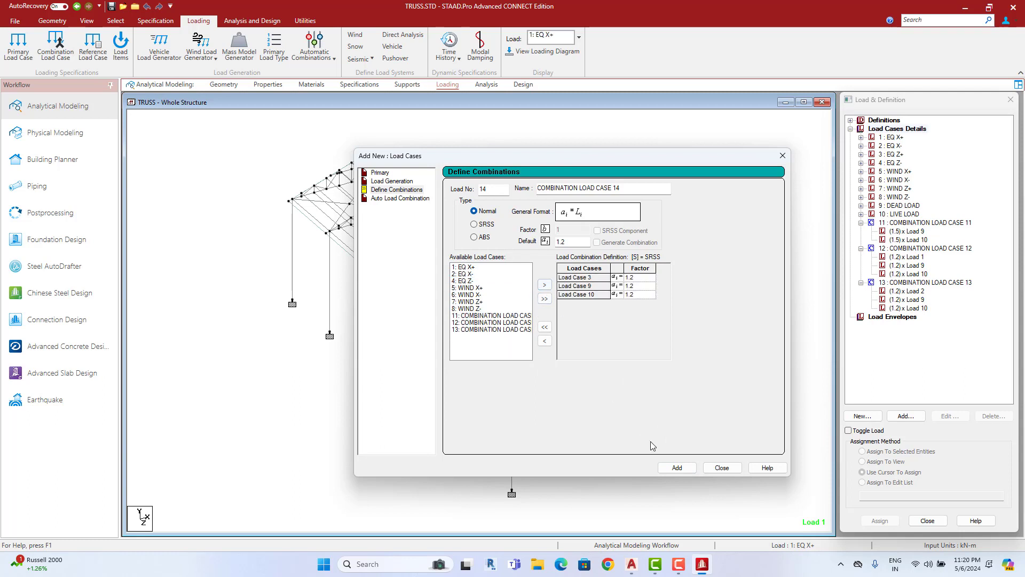
click(676, 467)
click(465, 288)
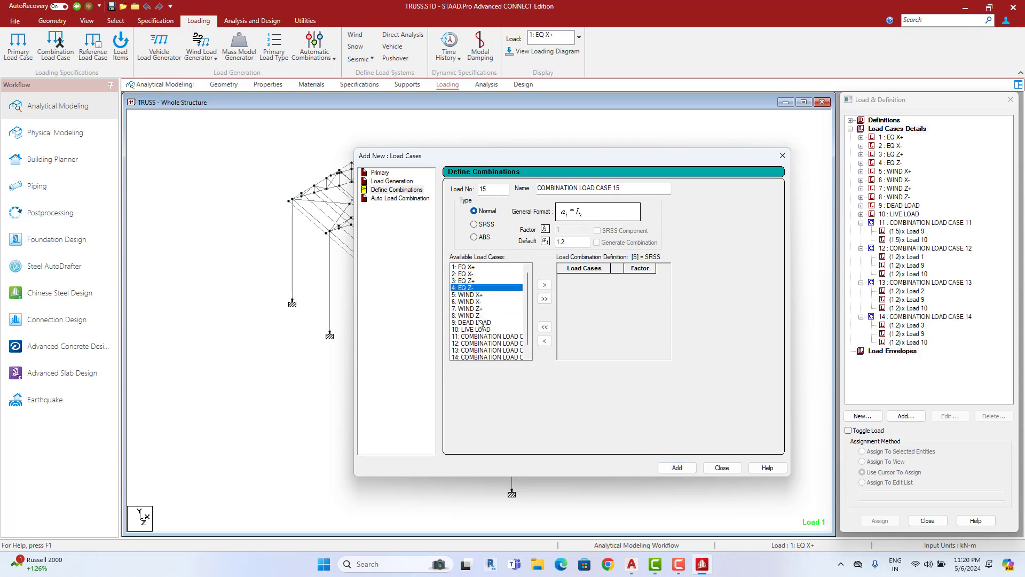
ctrl+click(480, 322)
ctrl+click(480, 330)
click(544, 285)
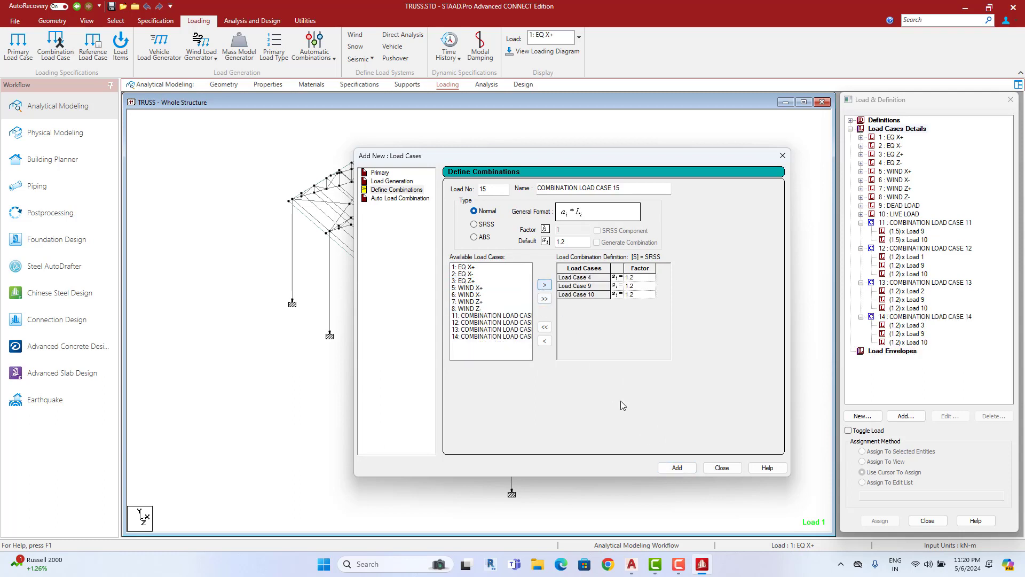
click(677, 467)
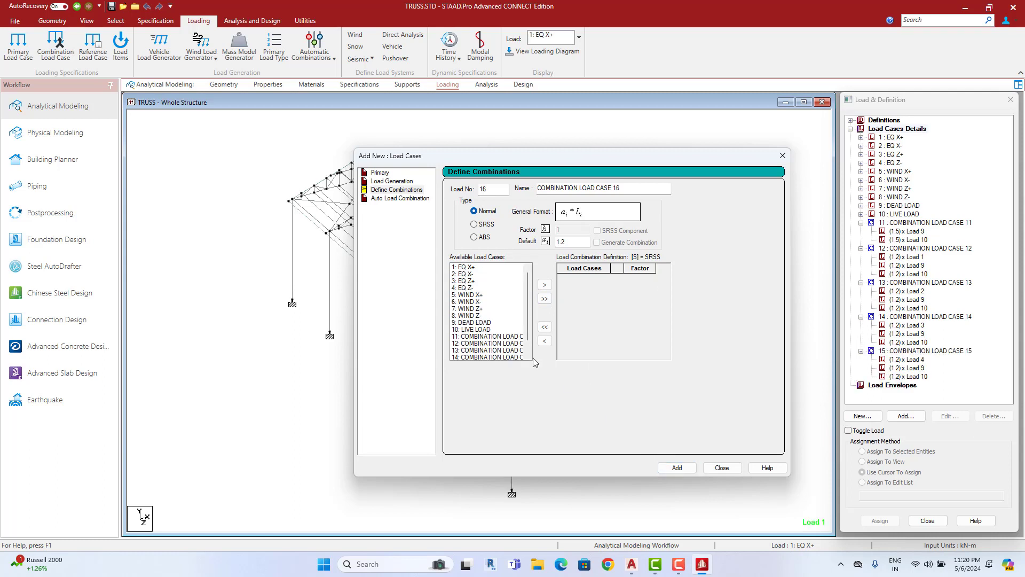
Step: Define combinations 16–19 as 1.2 × (WIND X+, X-, Z+, Z- each with dead and live)
click(465, 294)
ctrl+click(475, 323)
ctrl+click(475, 330)
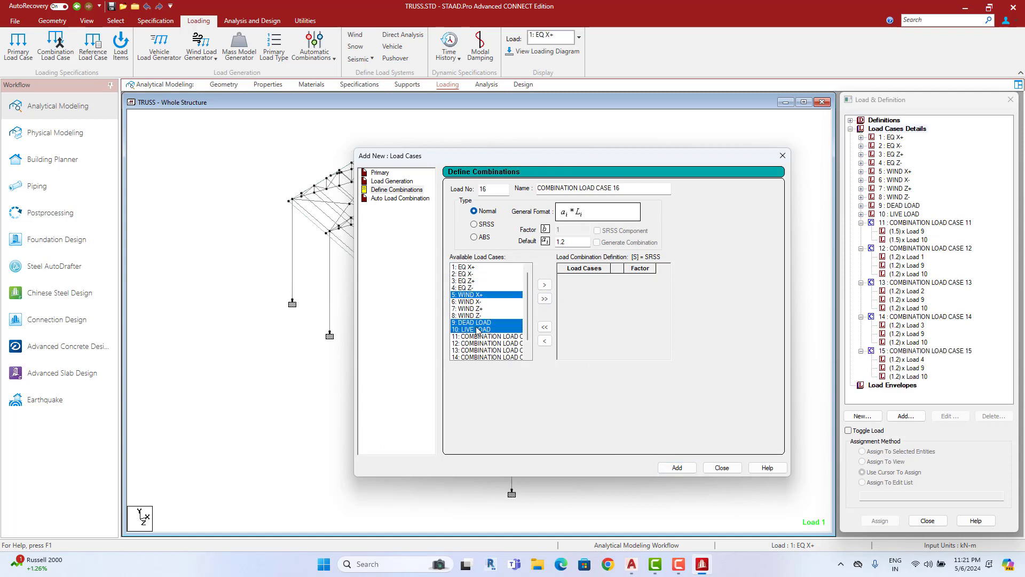
click(544, 284)
click(694, 469)
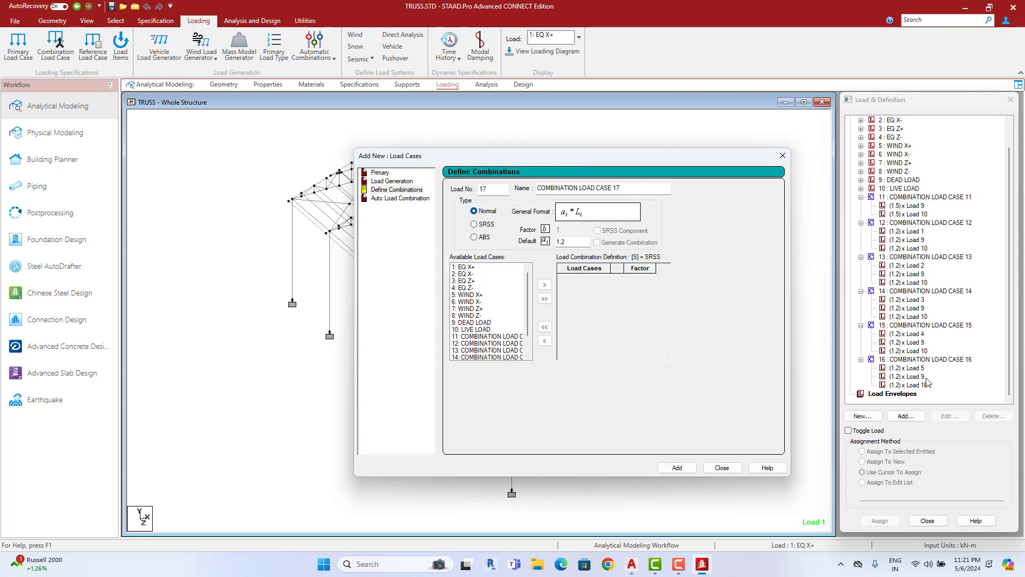
click(466, 302)
ctrl+click(477, 323)
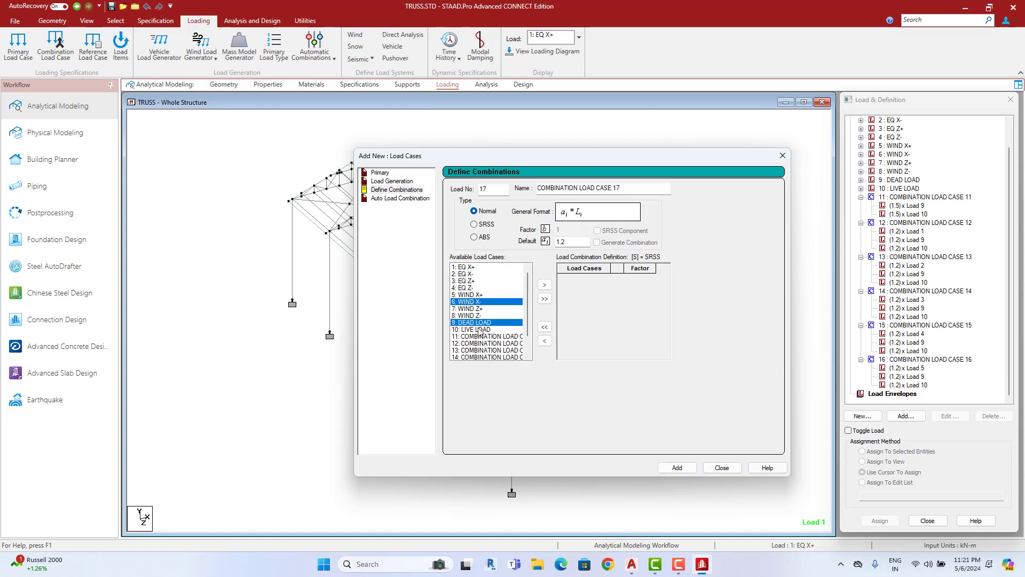
click(544, 285)
click(677, 468)
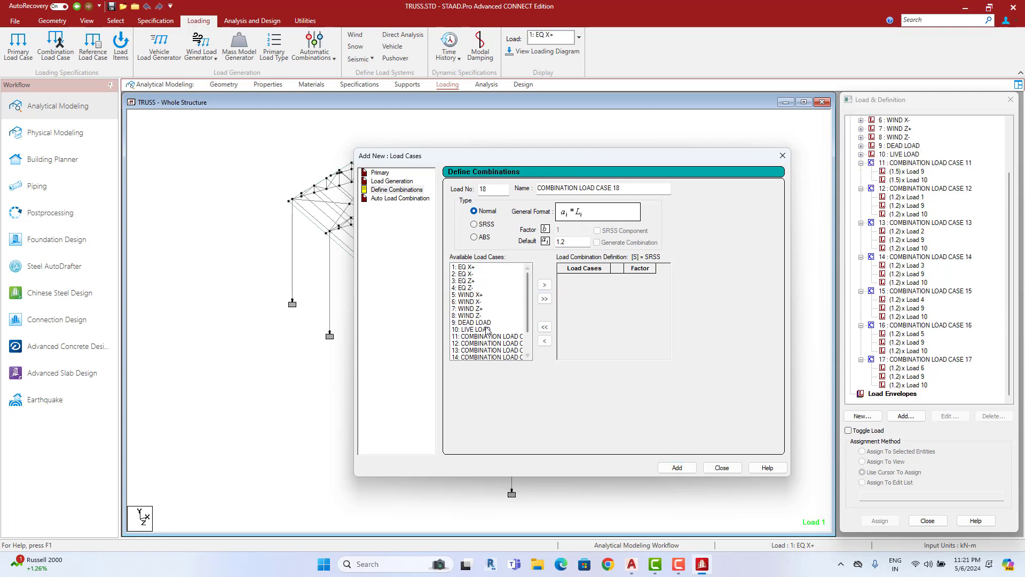
click(472, 309)
ctrl+click(473, 330)
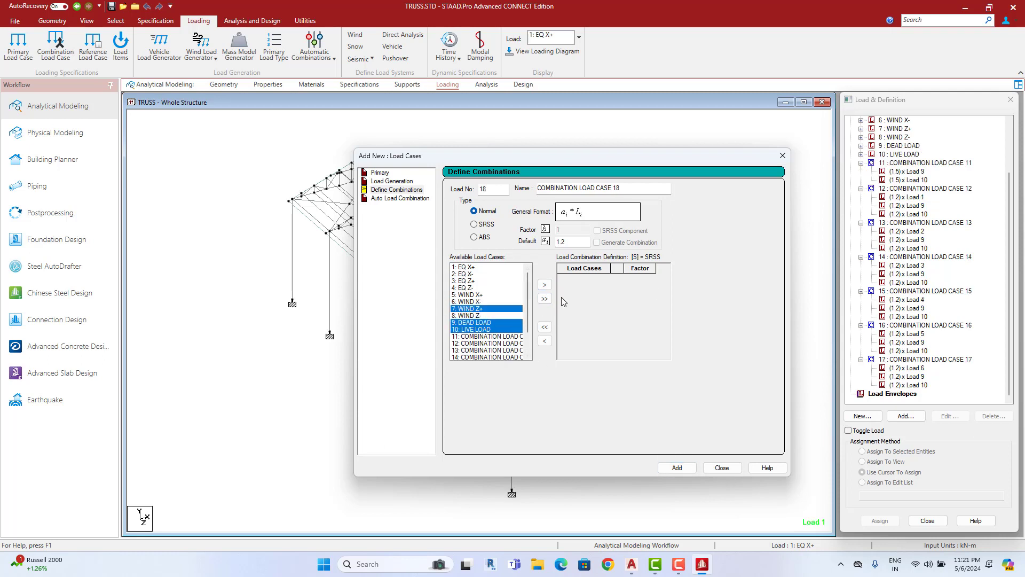
click(544, 284)
click(676, 468)
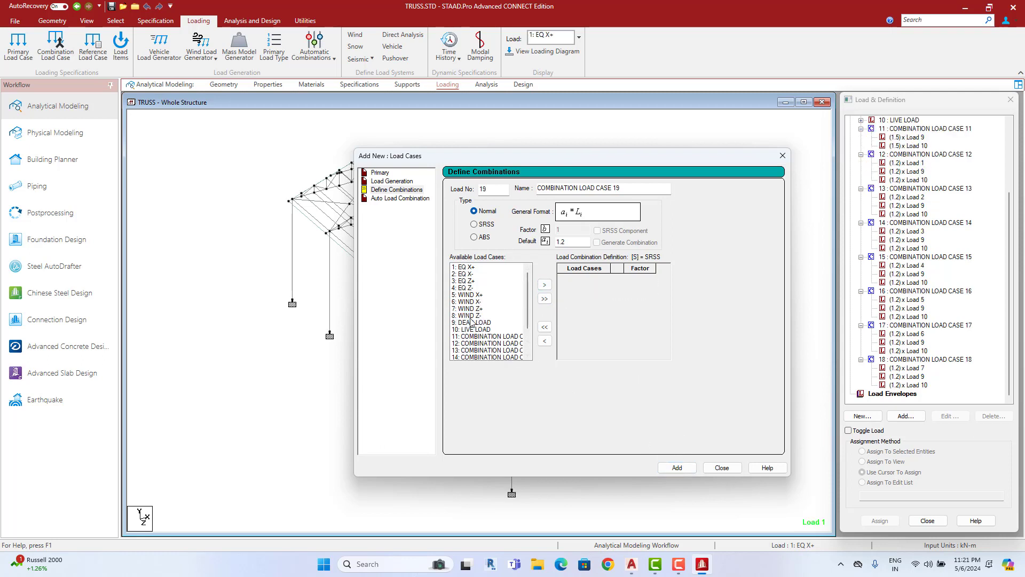
drag(472, 315, 472, 329)
click(544, 285)
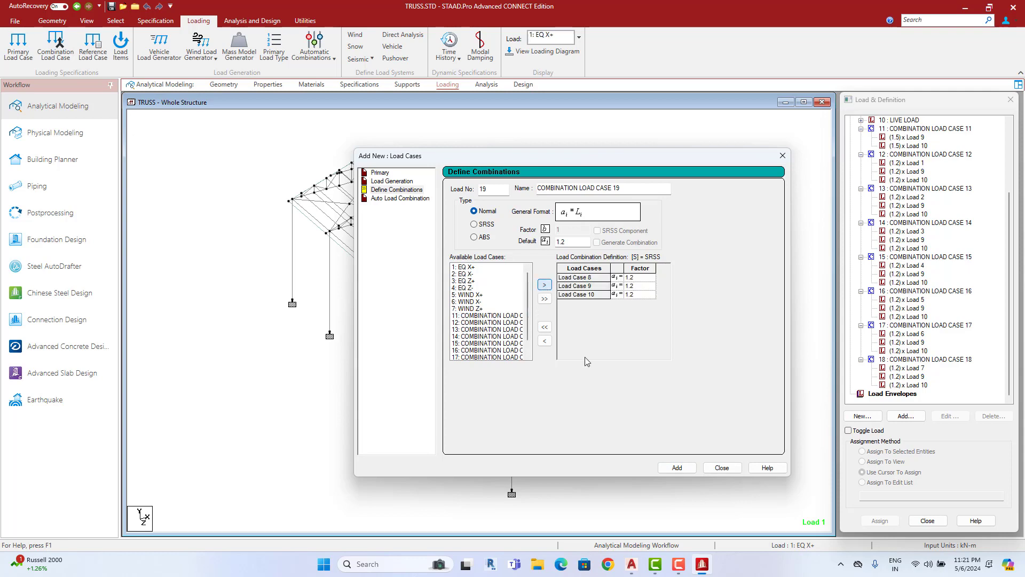
click(677, 468)
click(721, 467)
Step: Add a PERFORM ANALYSIS command, then delete the duplicate so only one remains
scroll(886, 276, up, 2)
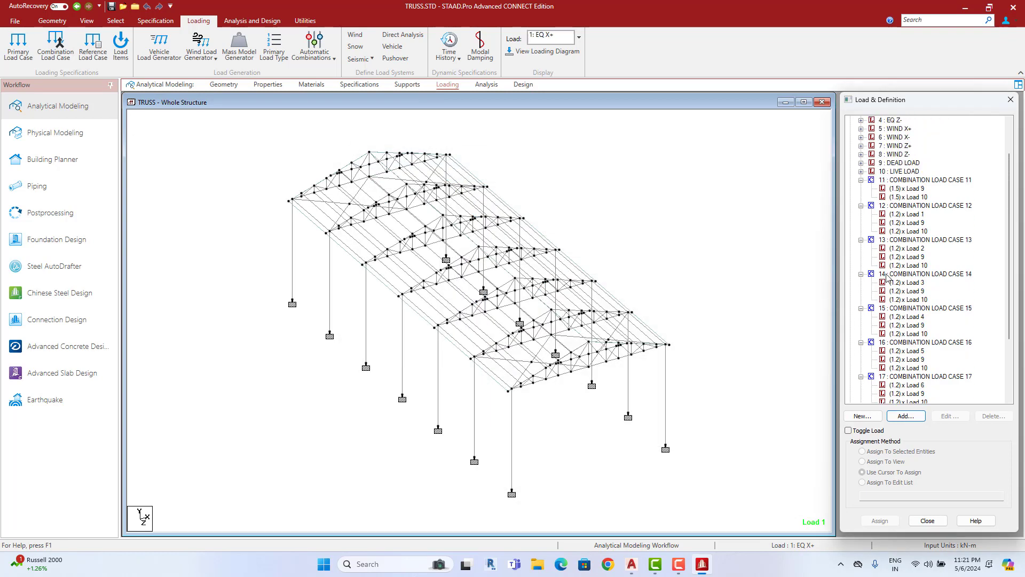
scroll(932, 251, up, 1)
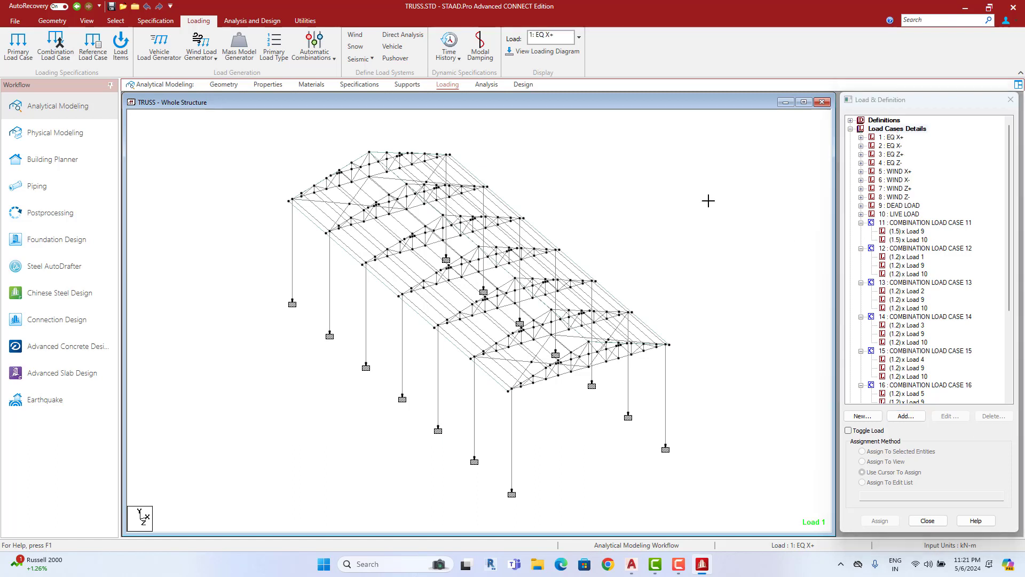
click(248, 23)
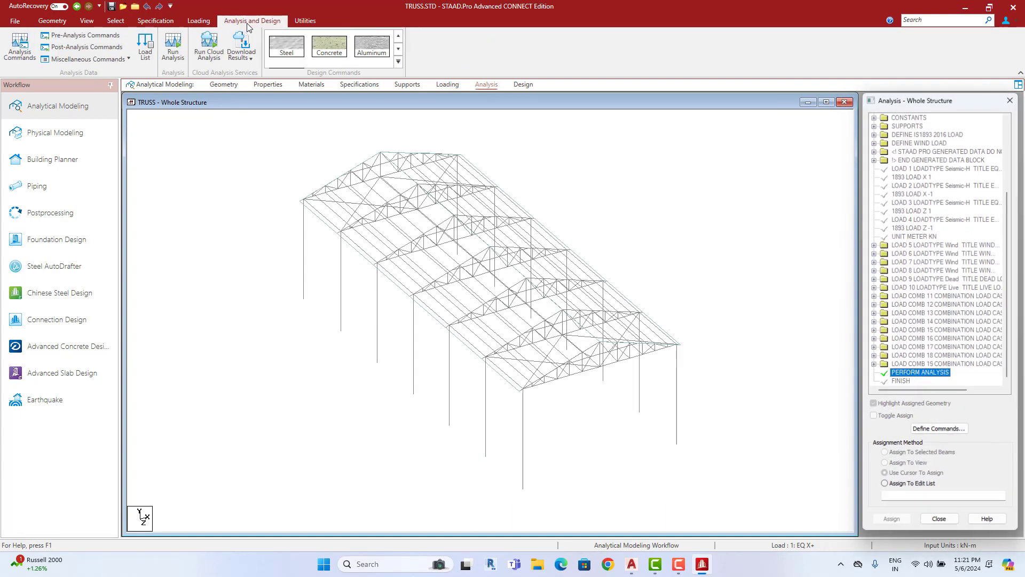
click(24, 52)
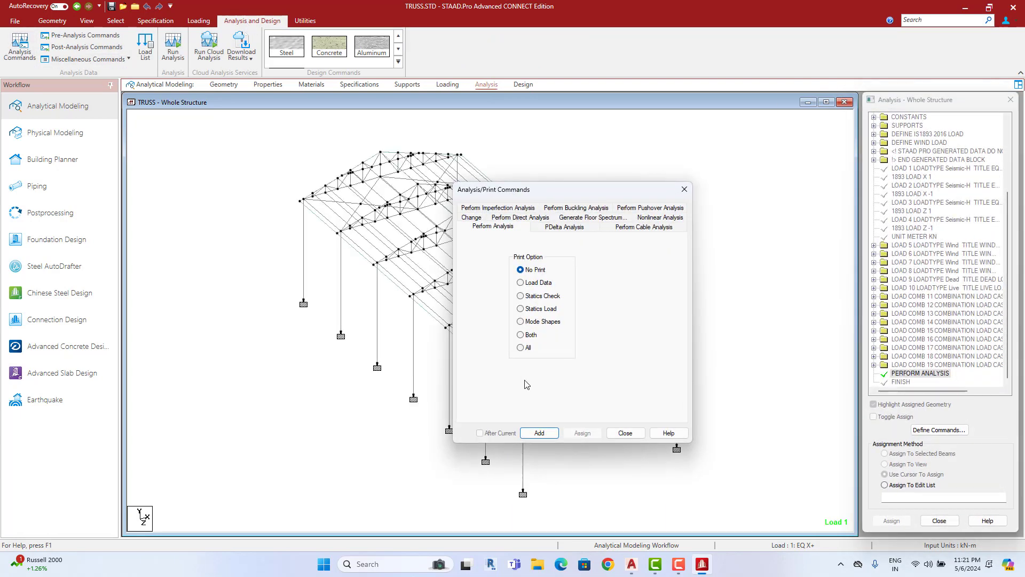
click(539, 433)
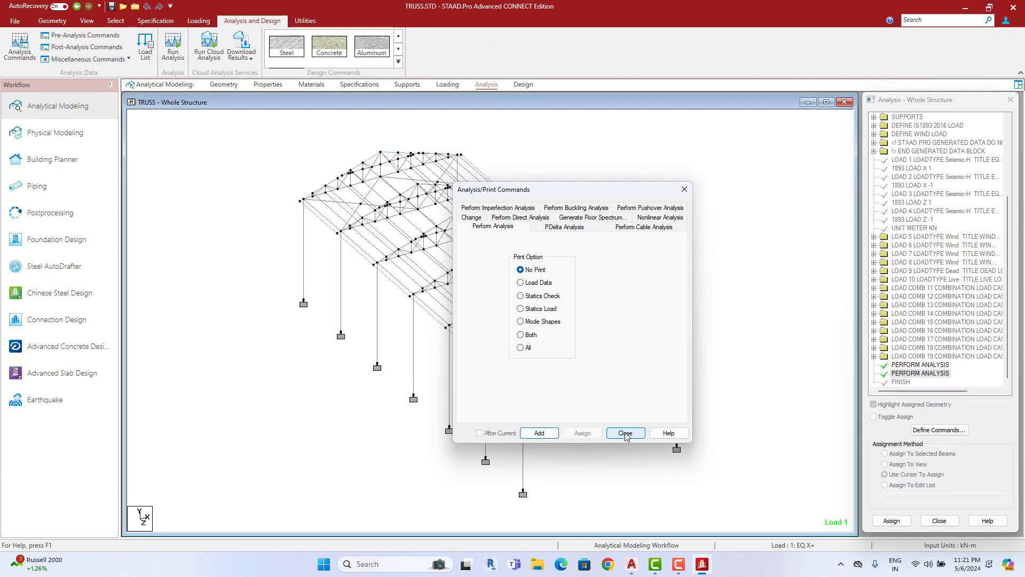
click(624, 433)
click(914, 366)
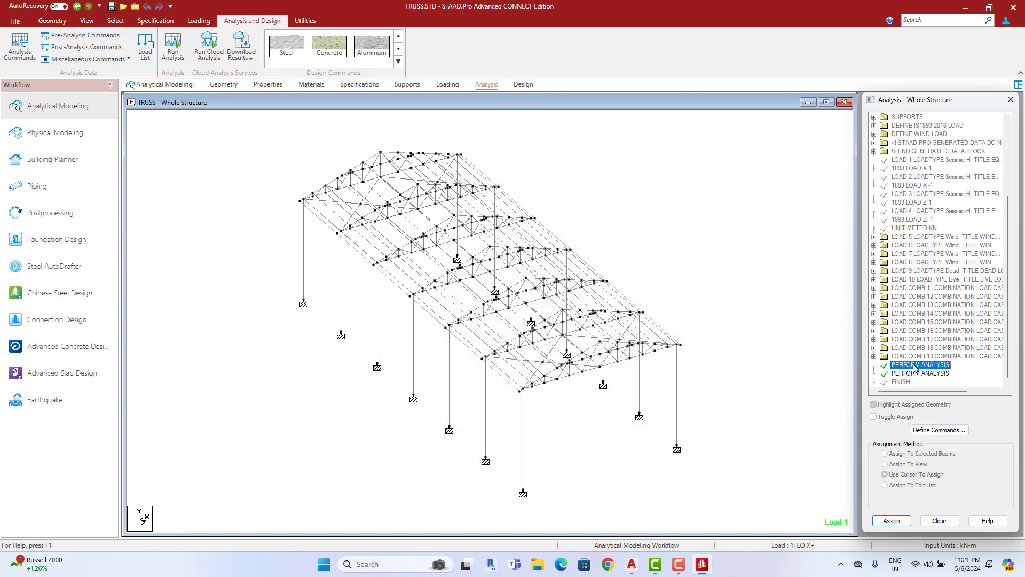
right_click(914, 368)
click(952, 382)
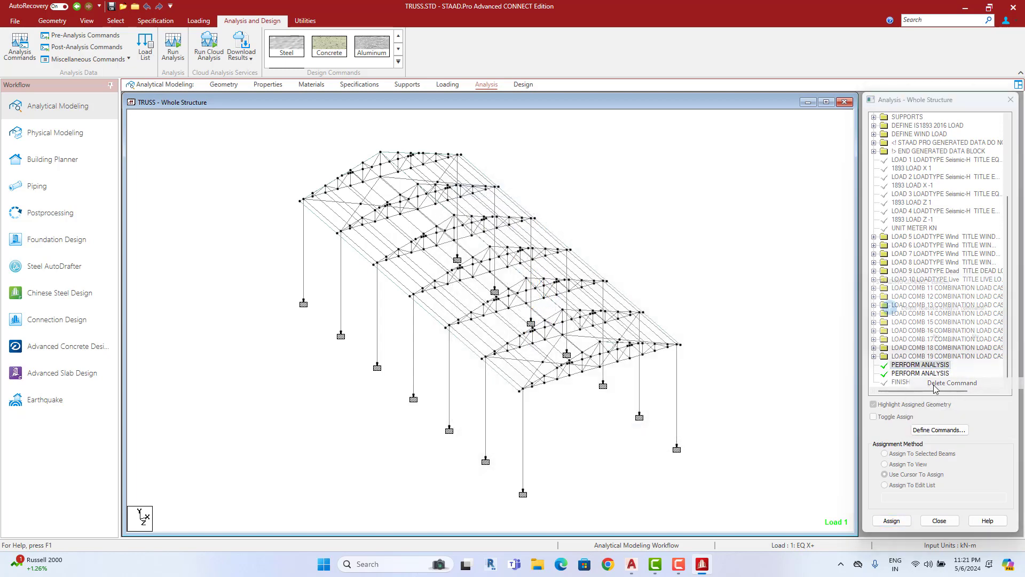
click(940, 341)
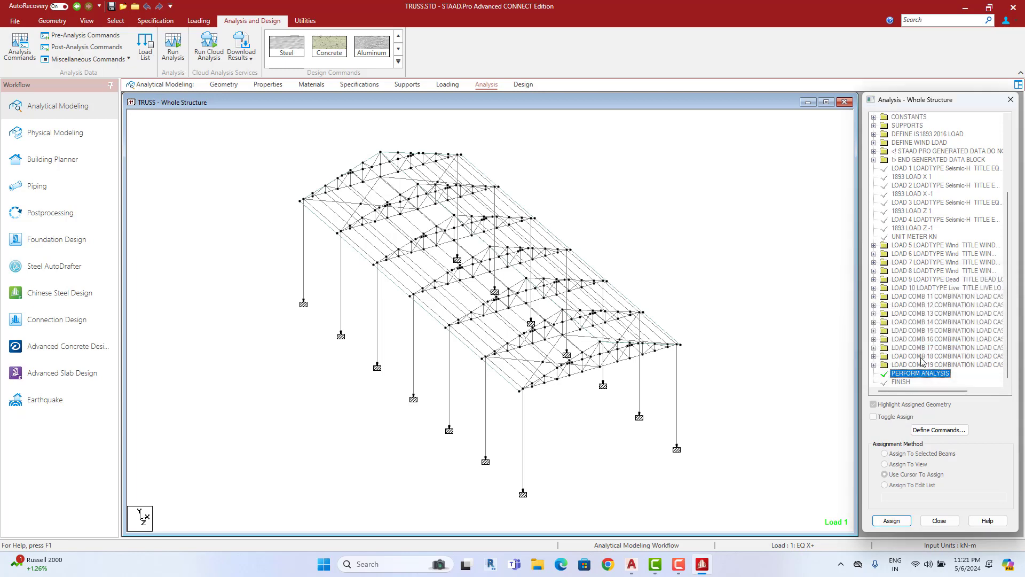
Step: Add post-analysis commands LOAD LIST 1 to 19 and PRINT SUPPORT REACTION
click(65, 47)
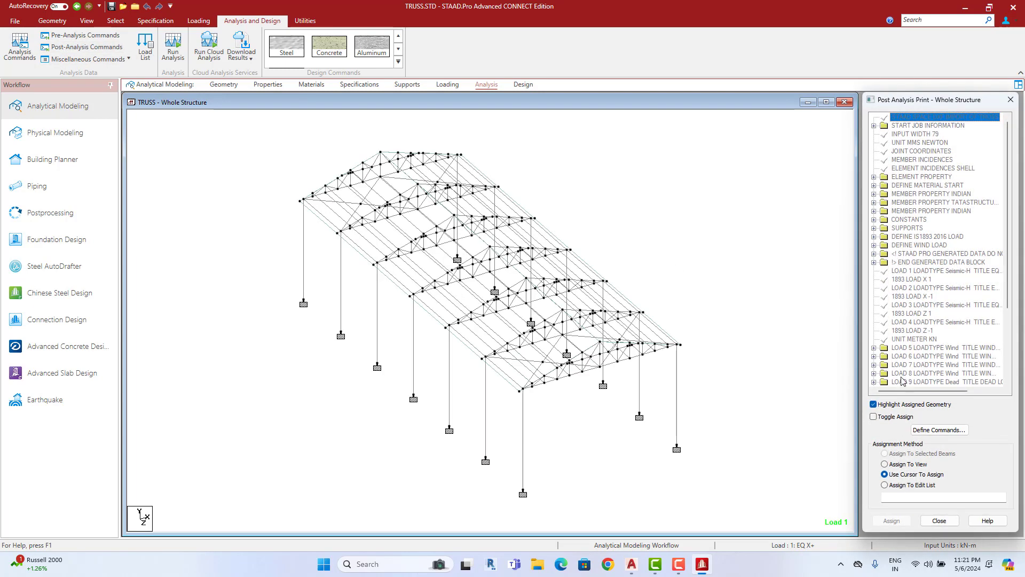
click(939, 430)
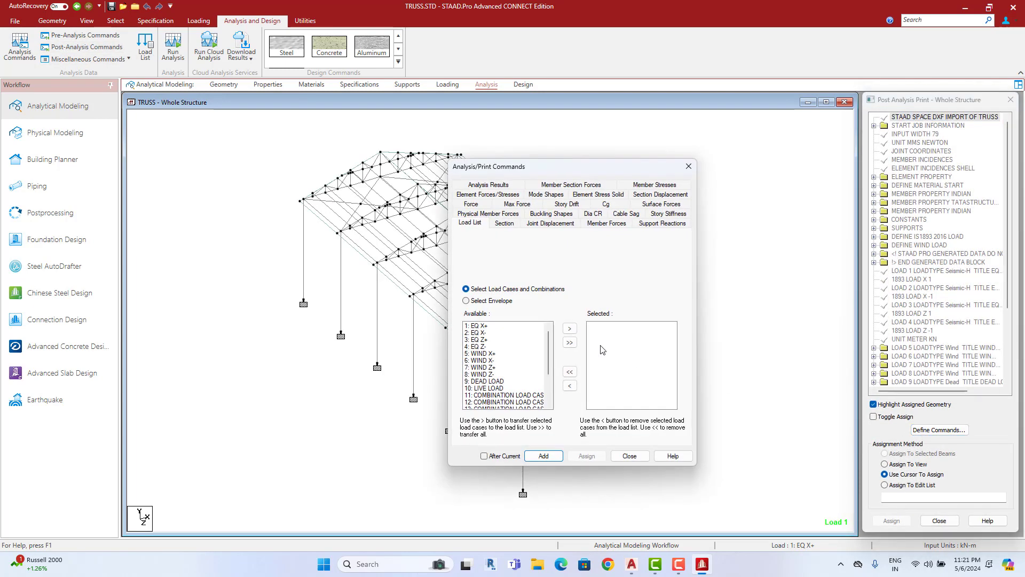
click(570, 342)
click(553, 457)
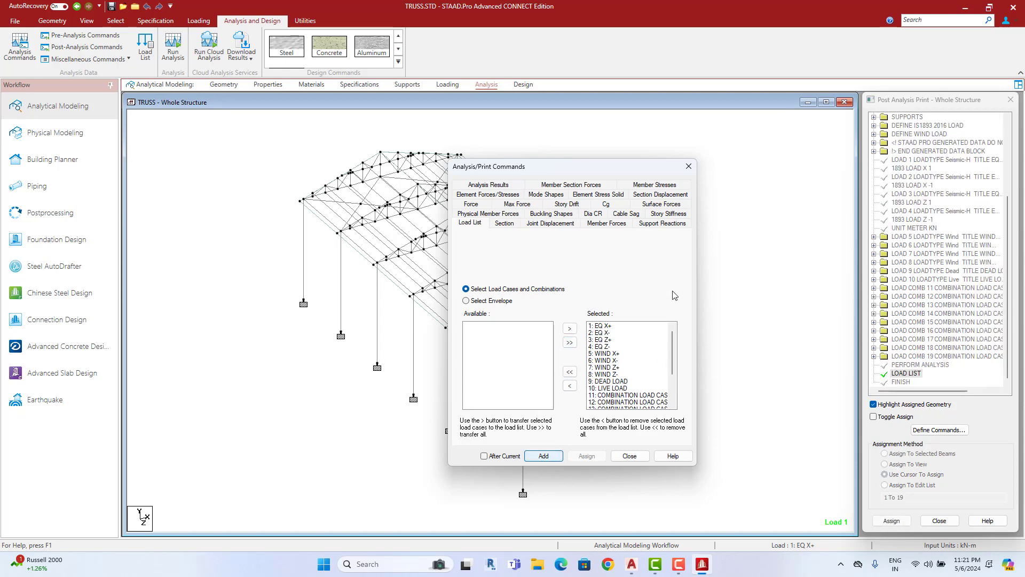
click(662, 223)
click(544, 456)
click(629, 456)
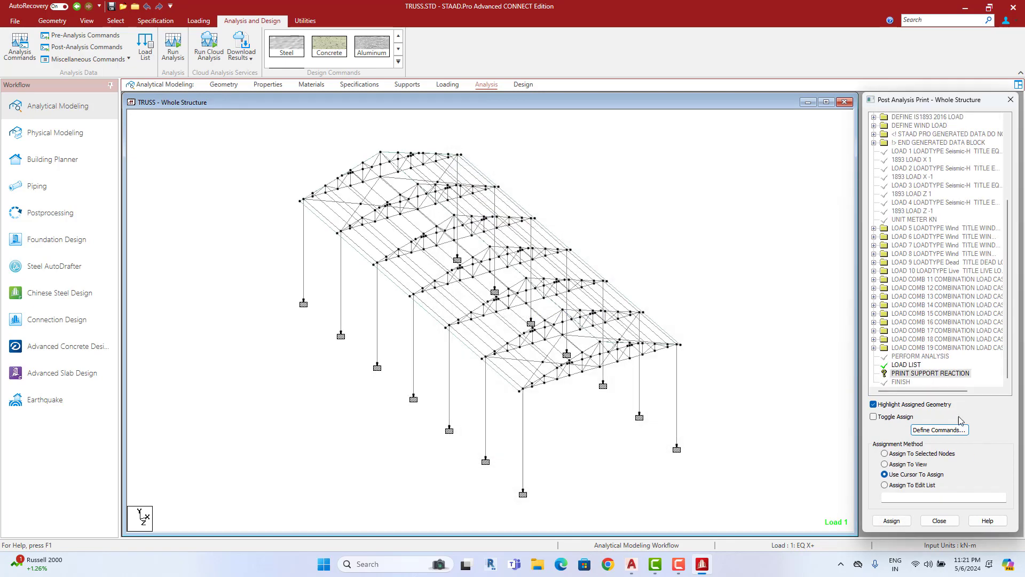
Step: Assign the support reaction printing to all supports in view
click(885, 464)
click(891, 520)
click(949, 344)
click(689, 255)
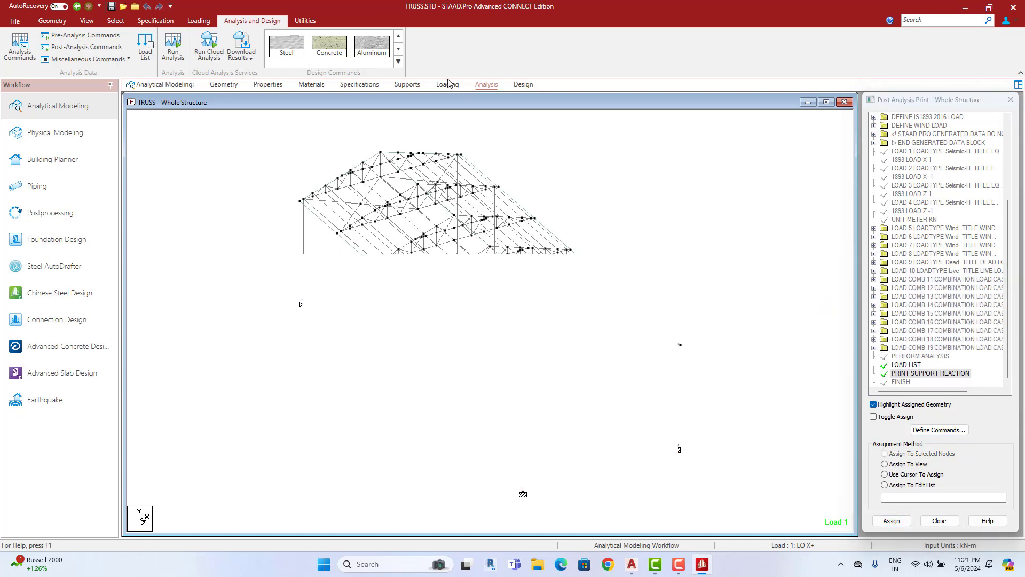
Step: Run the analysis, saving the modified model first
click(174, 49)
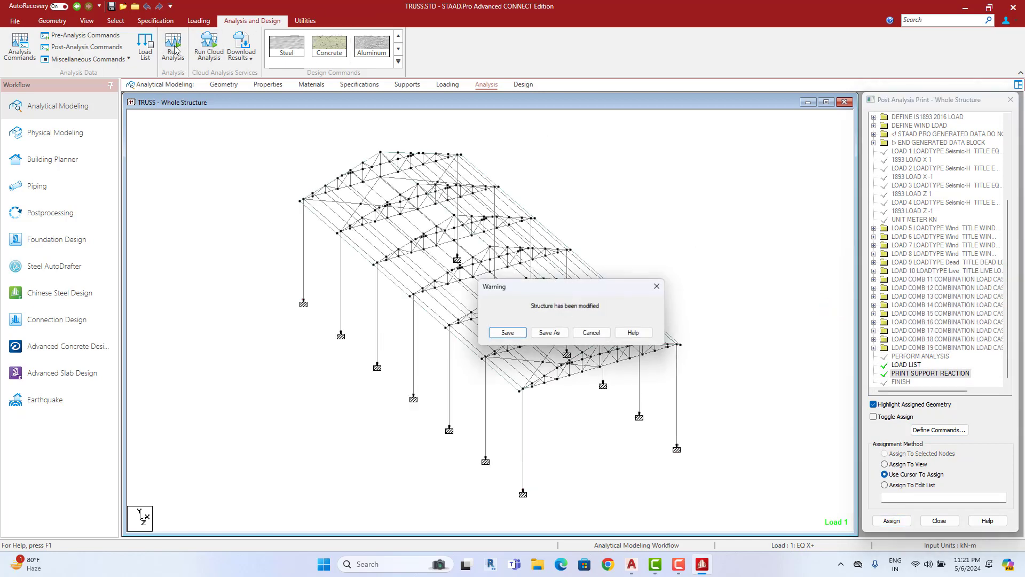
key(Return)
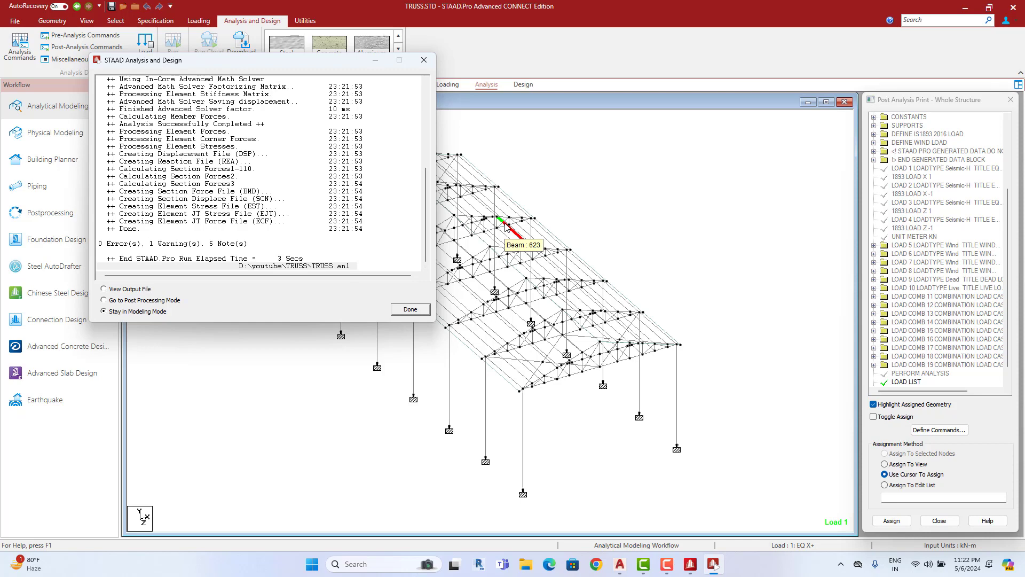
Step: Close the finished analysis report and switch the steel design code to IS800
click(411, 310)
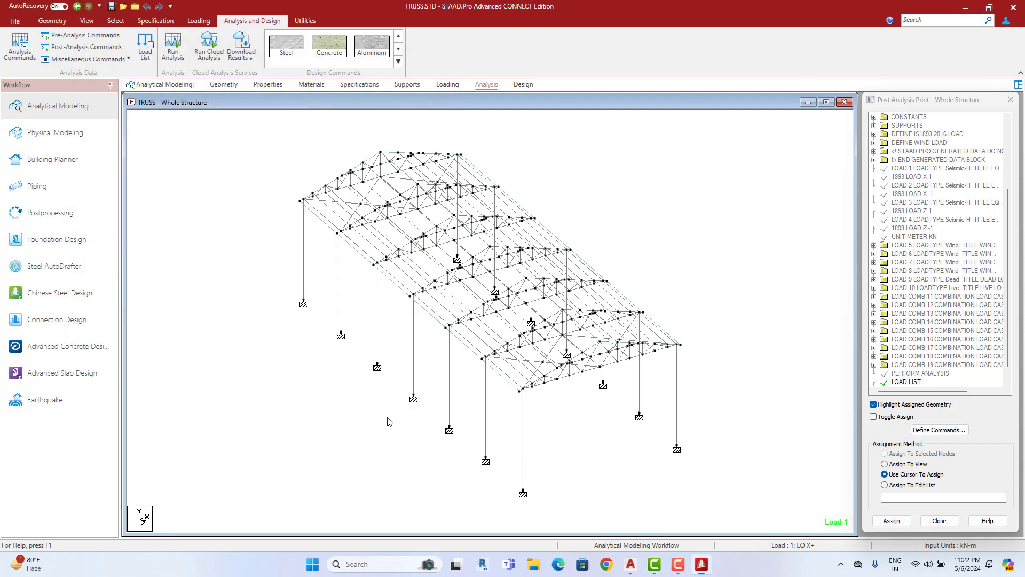
click(294, 58)
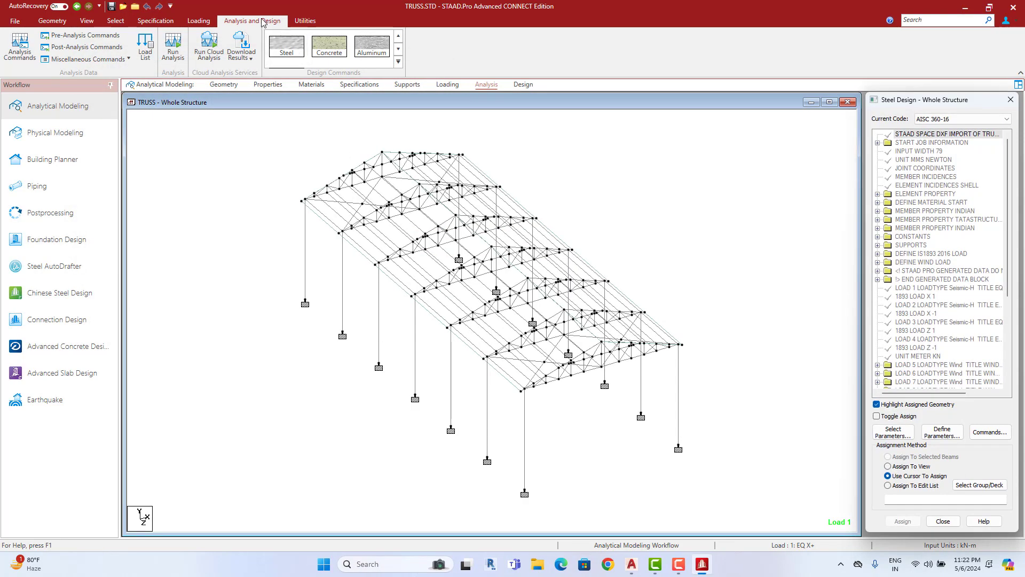
click(979, 122)
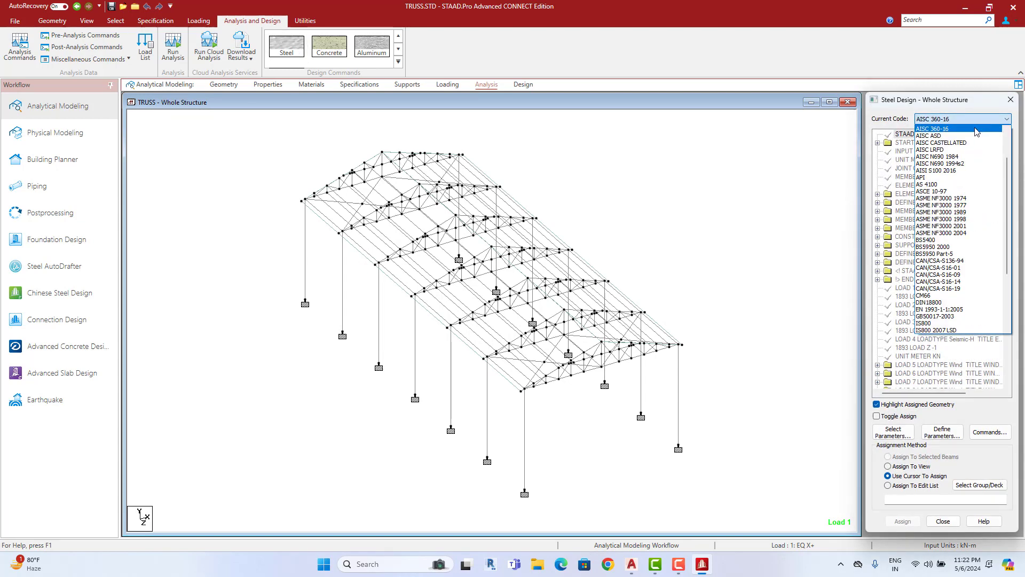
click(942, 324)
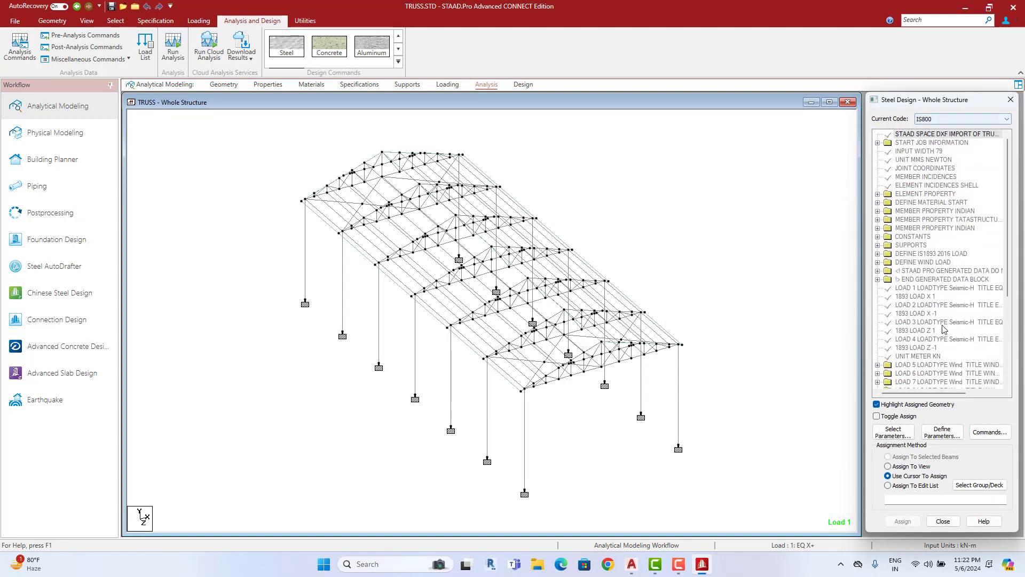
click(981, 433)
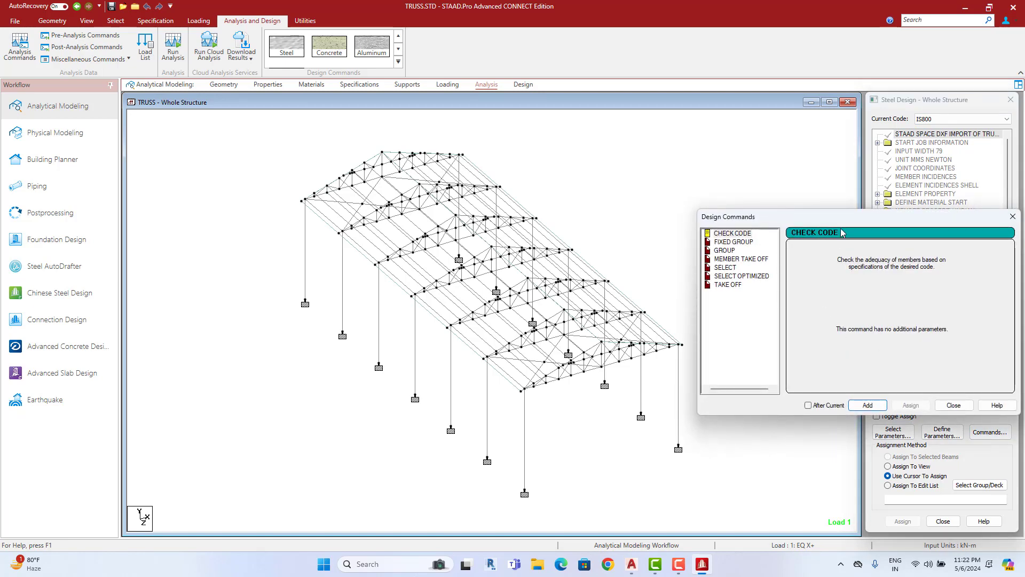
Step: Add CHECK CODE, FIXED GROUP, MEMBER TAKE OFF and TAKE OFF design commands
drag(843, 218, 763, 170)
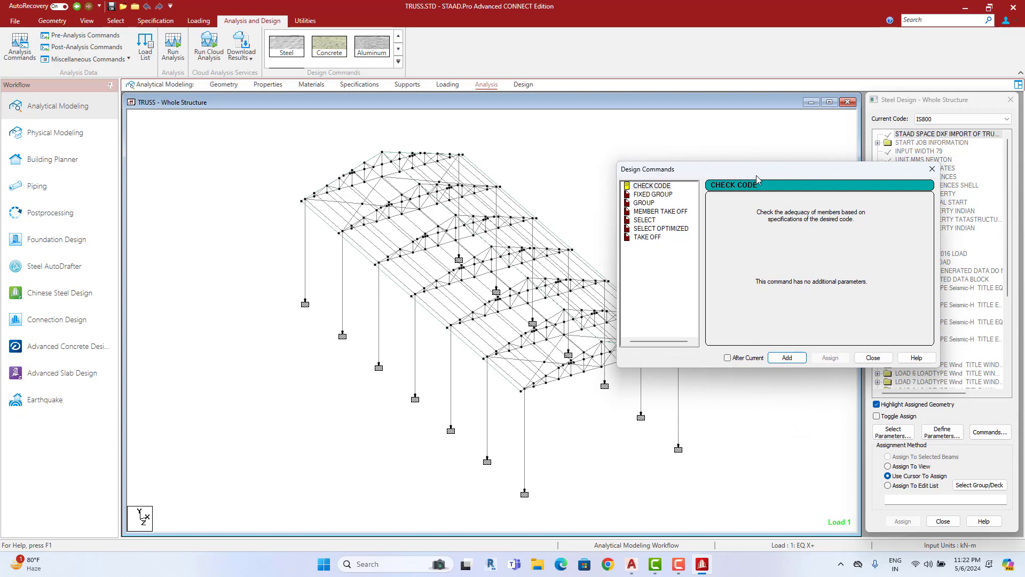
click(658, 186)
click(769, 363)
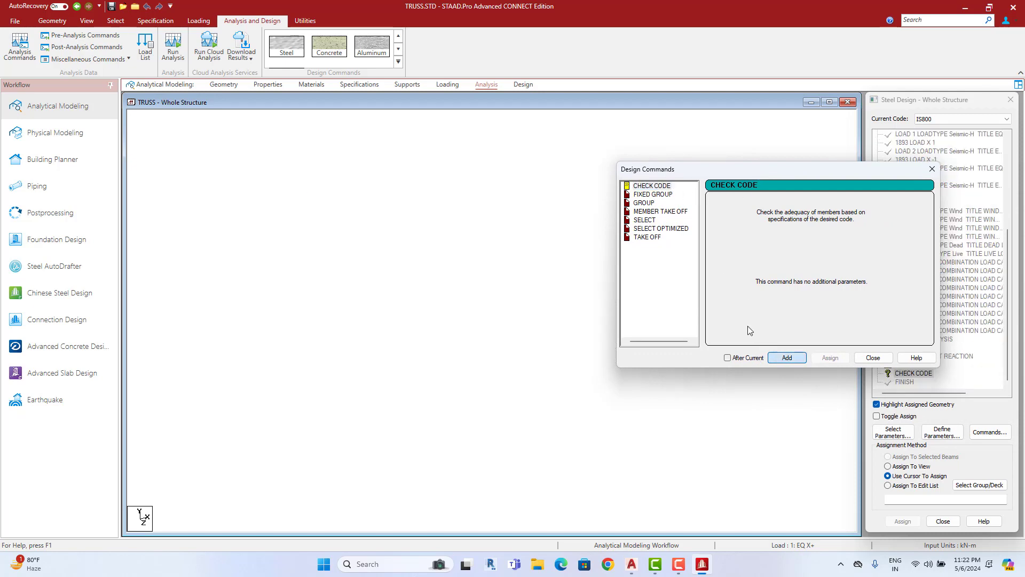
click(655, 195)
click(788, 359)
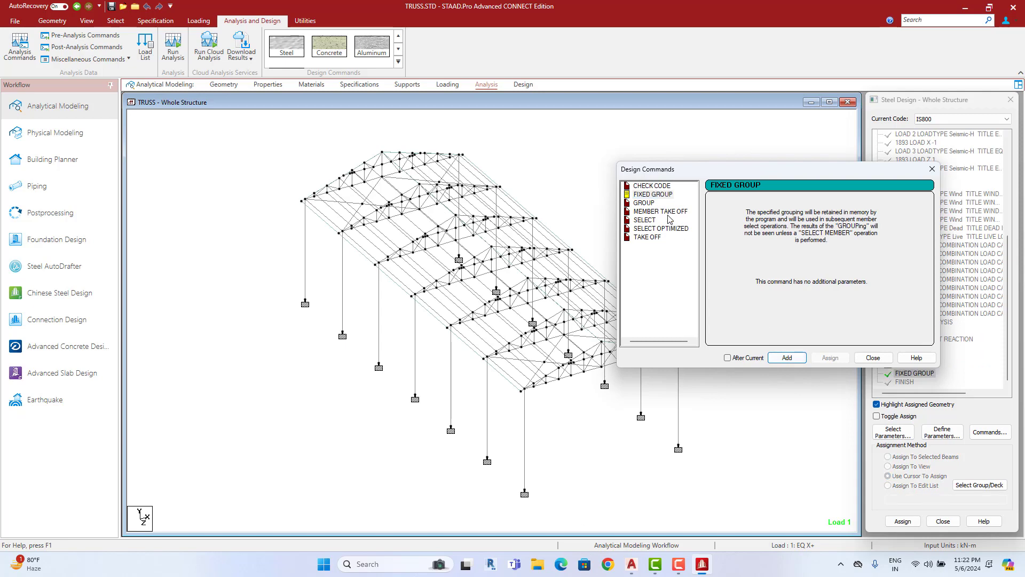
click(669, 212)
click(791, 363)
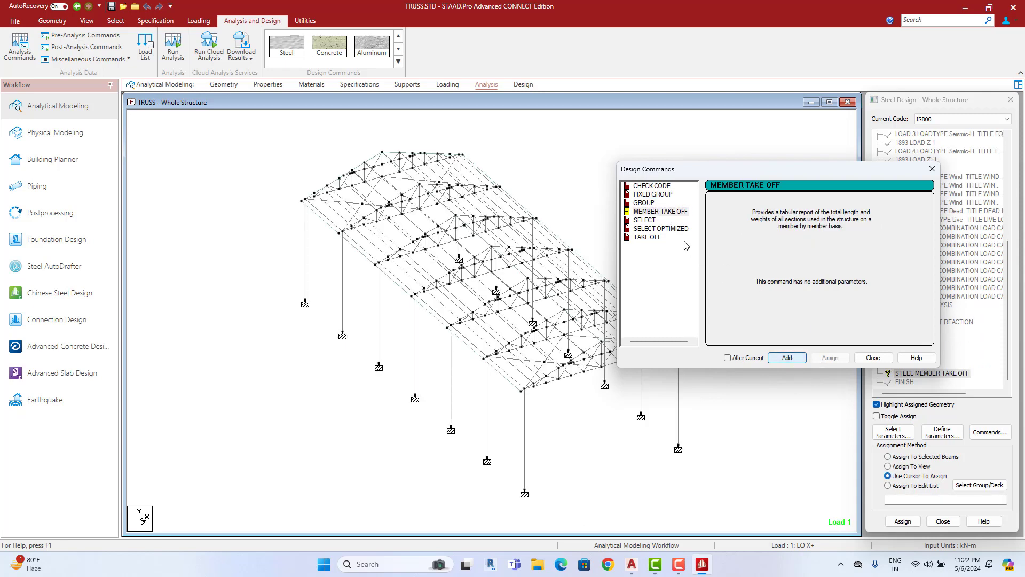
click(657, 237)
click(788, 358)
click(873, 357)
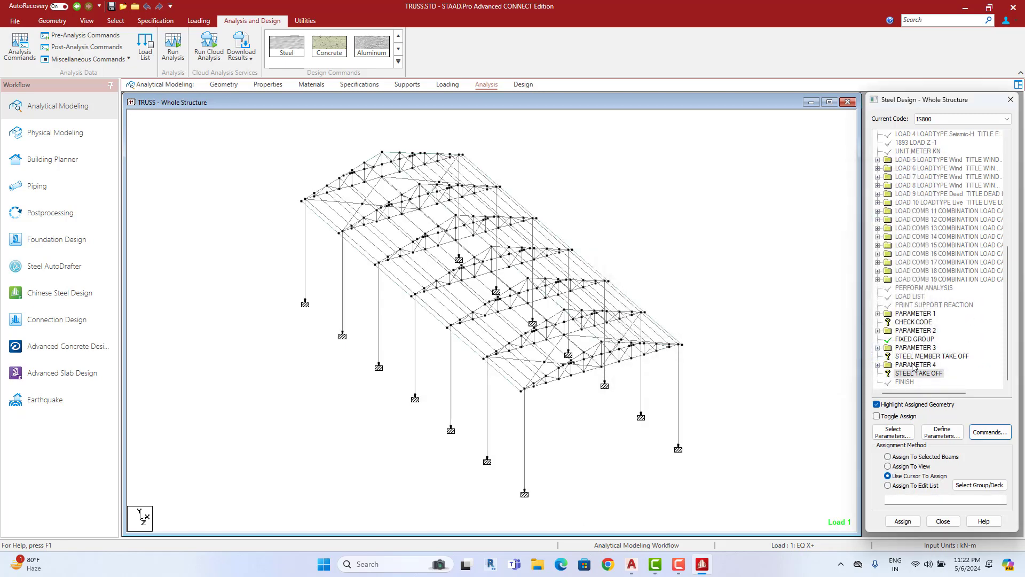
Step: Assign CHECK CODE, STEEL MEMBER TAKE OFF and STEEL TAKE OFF to the whole structure
click(902, 322)
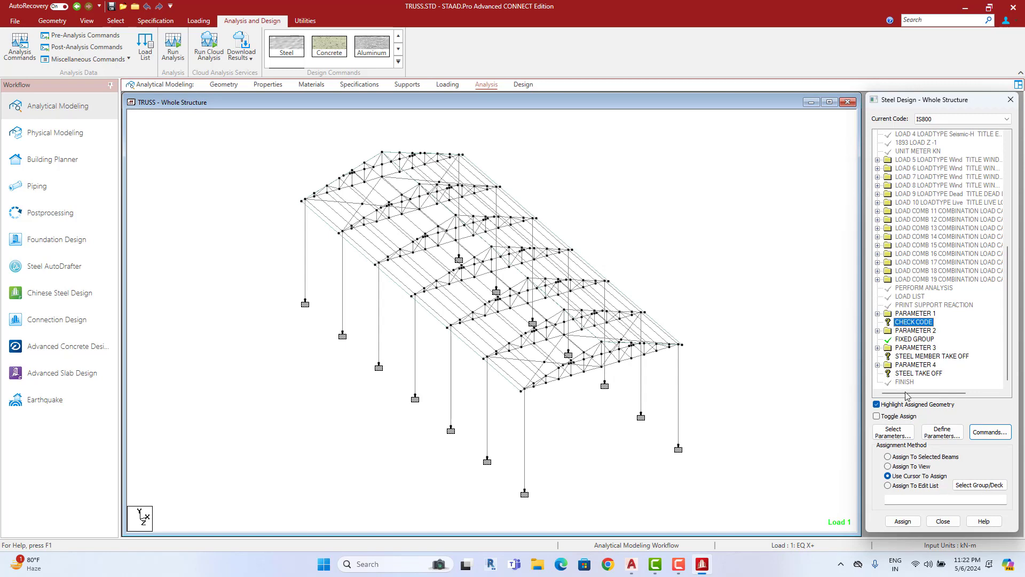
click(907, 466)
click(903, 521)
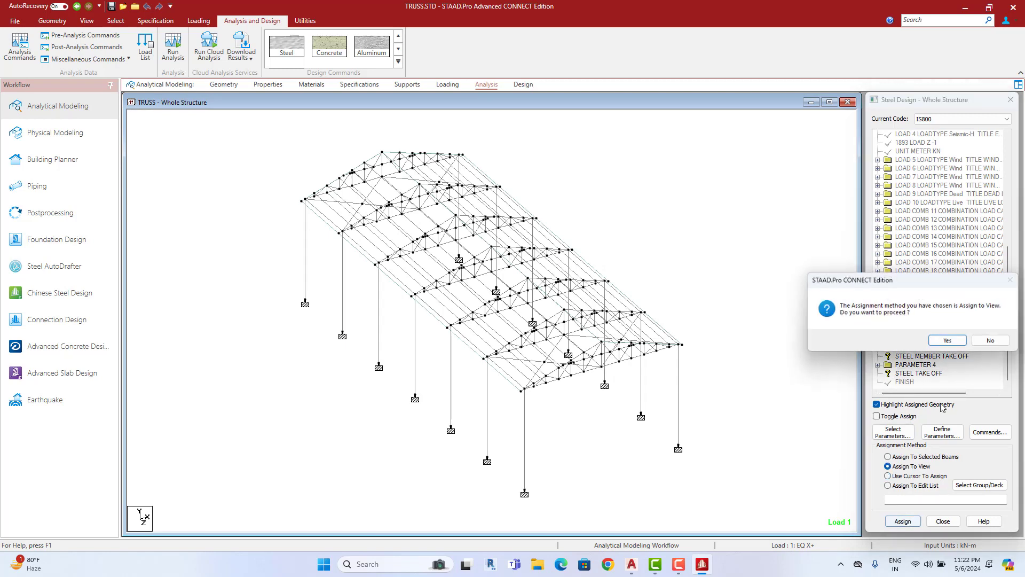
click(950, 346)
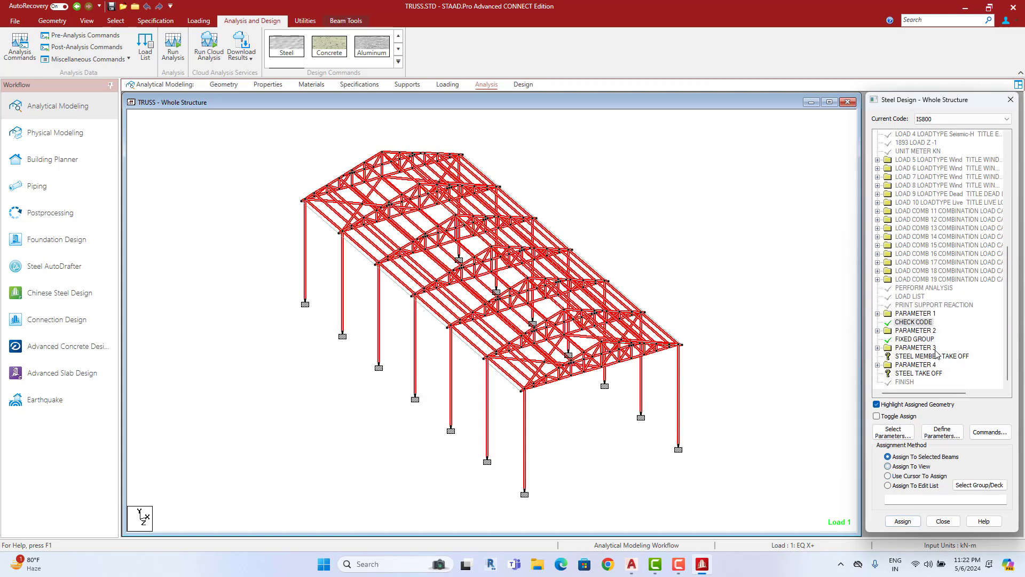
click(908, 356)
click(905, 523)
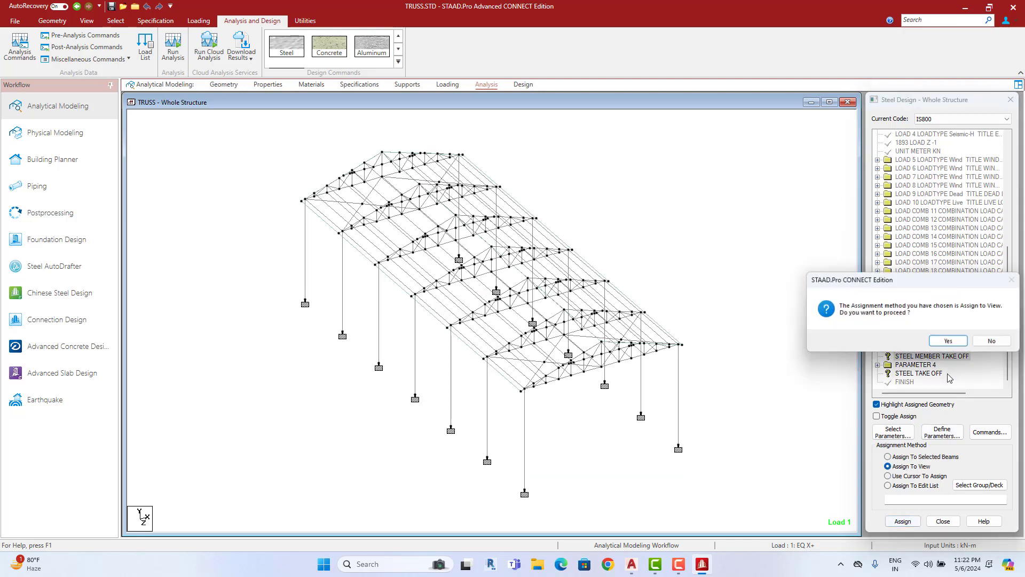
click(946, 340)
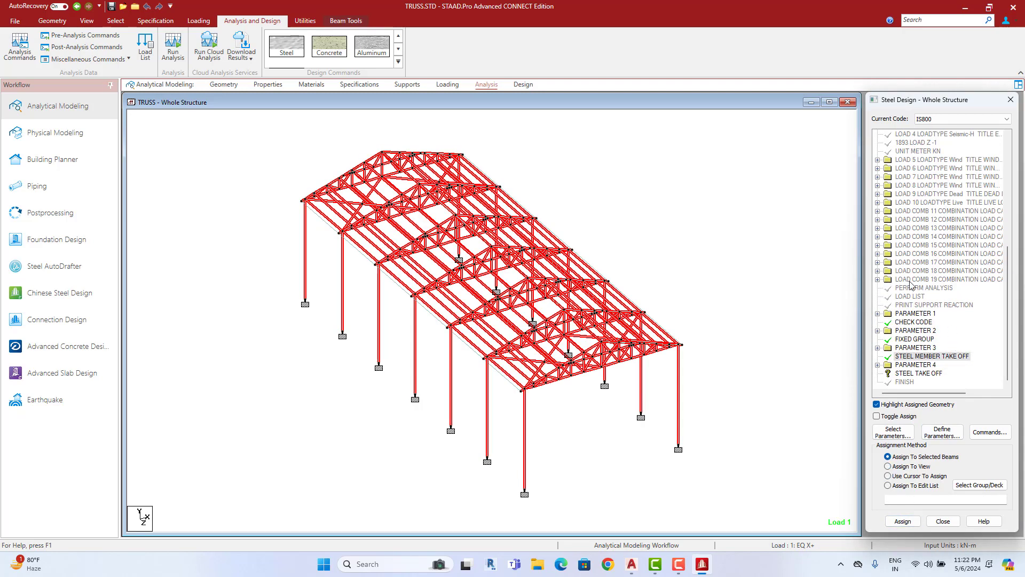
click(918, 373)
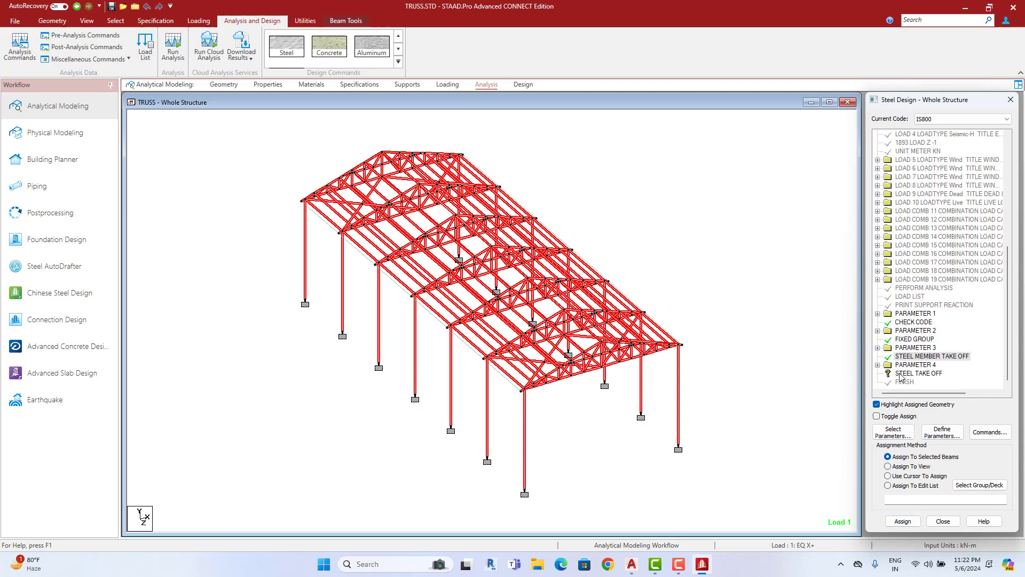
click(913, 521)
click(947, 342)
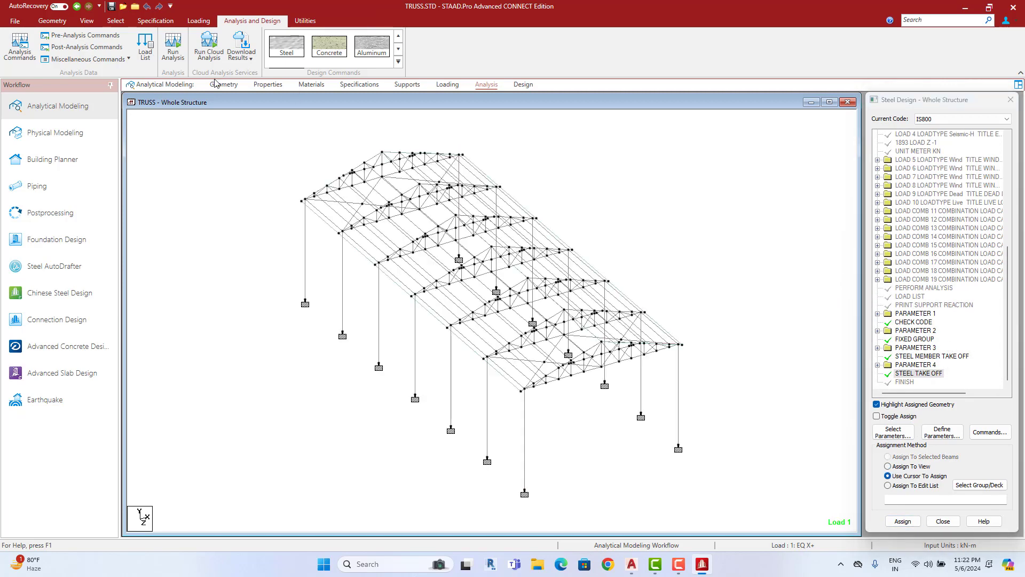
Step: Add a PERFORM ANALYSIS after the IS800 design commands, save, and rerun the analysis
click(20, 46)
click(540, 432)
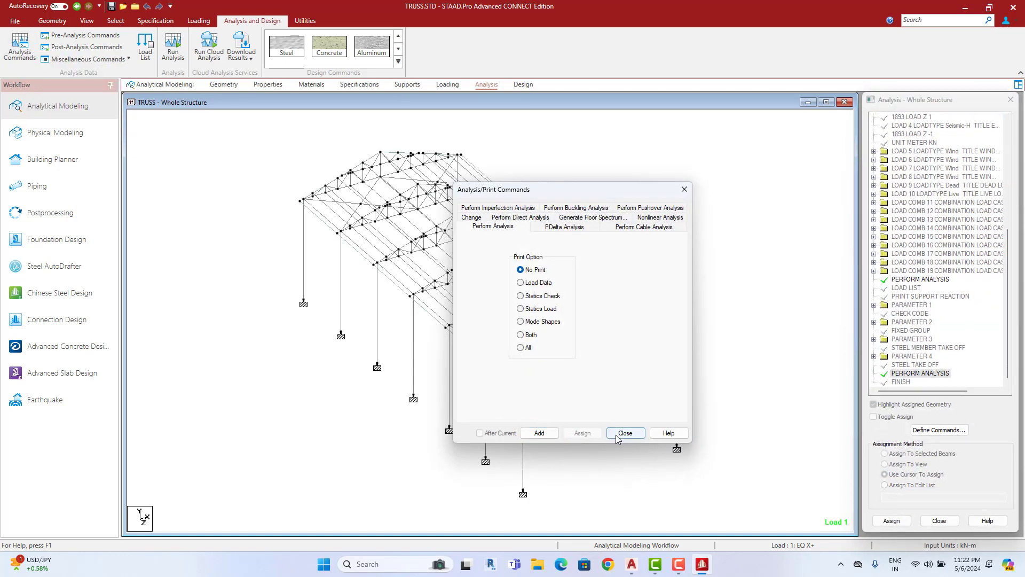
click(625, 433)
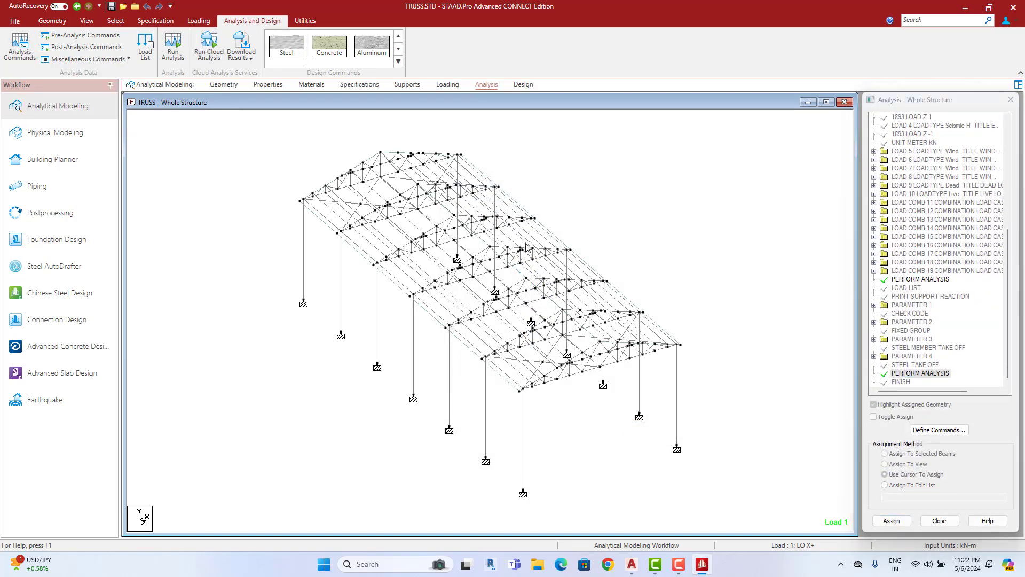
click(173, 48)
click(506, 343)
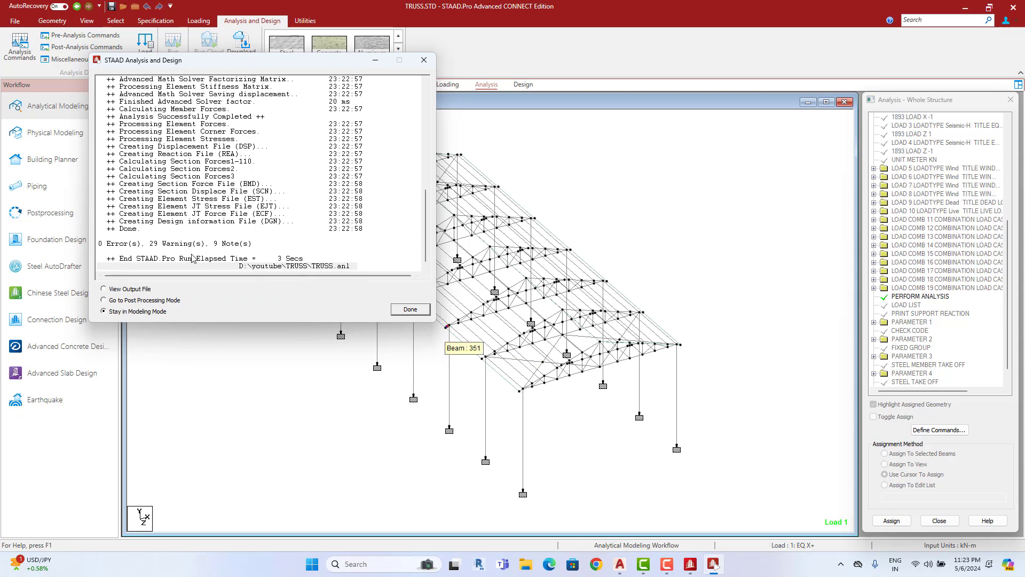
click(411, 312)
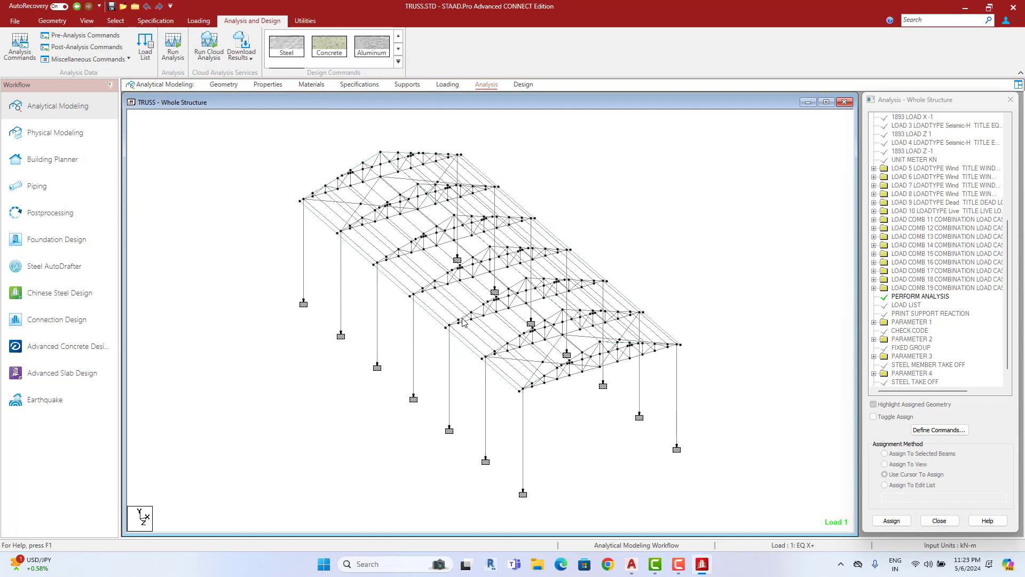
scroll(426, 324, up, 2)
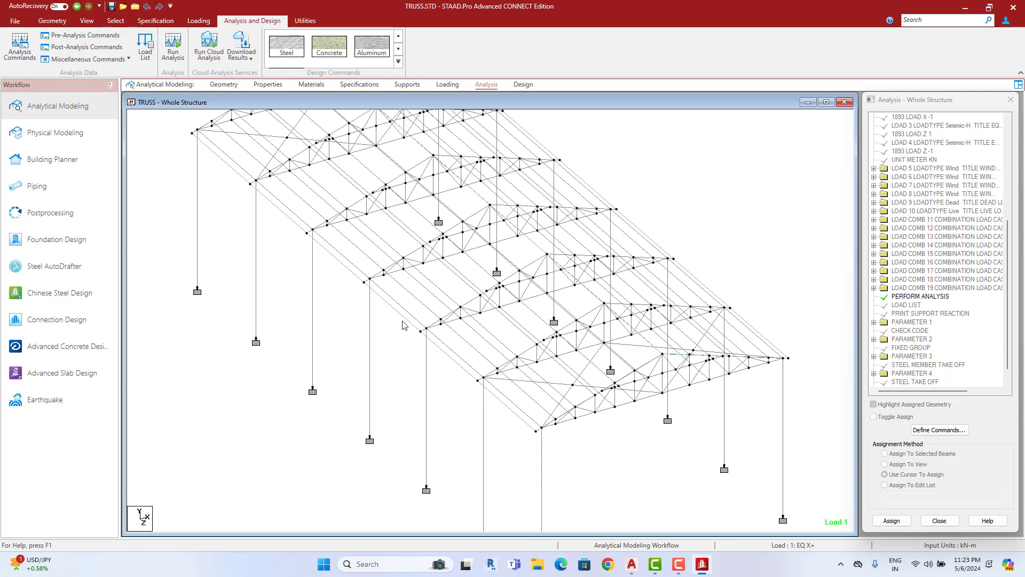
scroll(405, 326, down, 2)
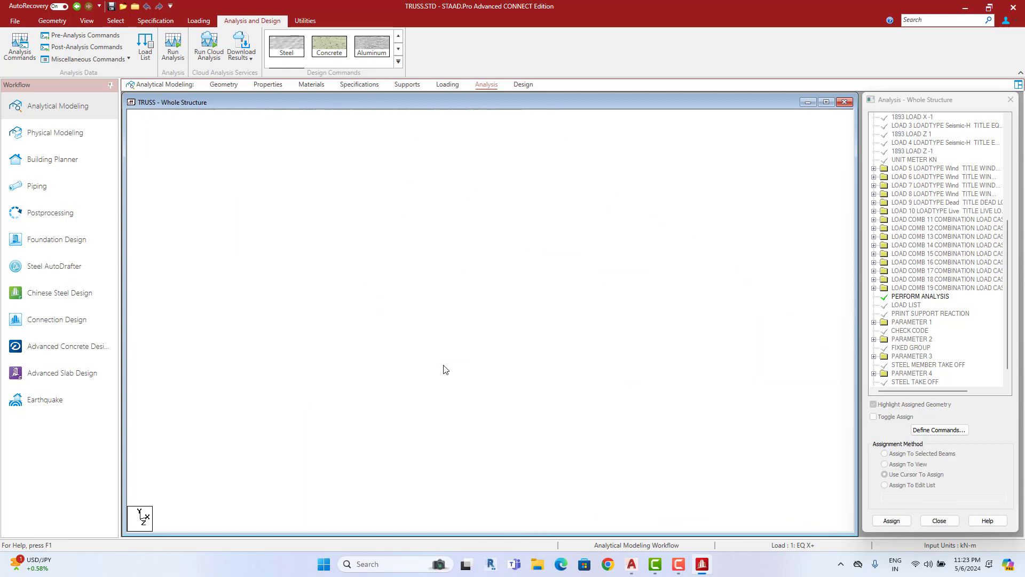
scroll(444, 365, down, 2)
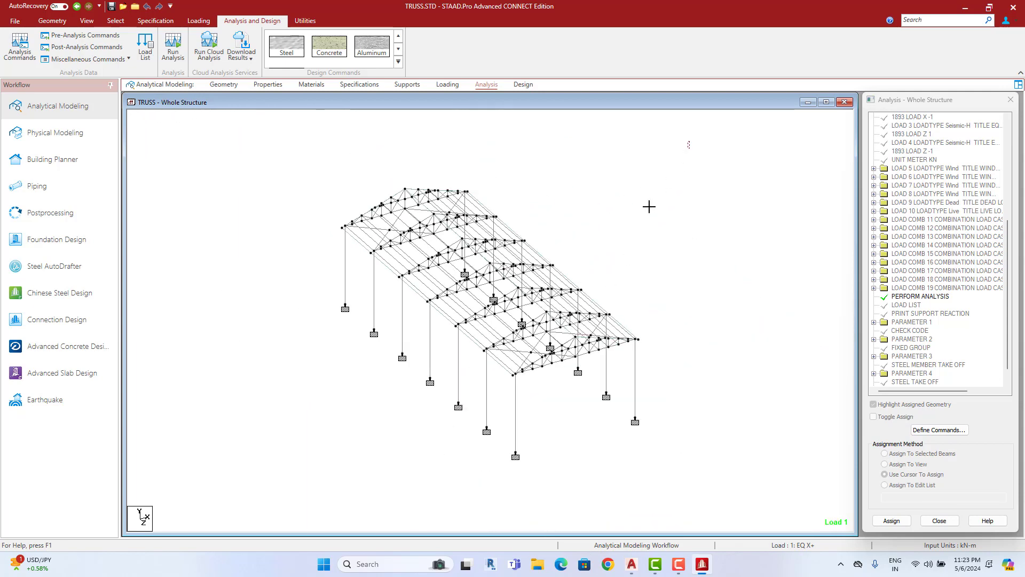
key(ctrl+a)
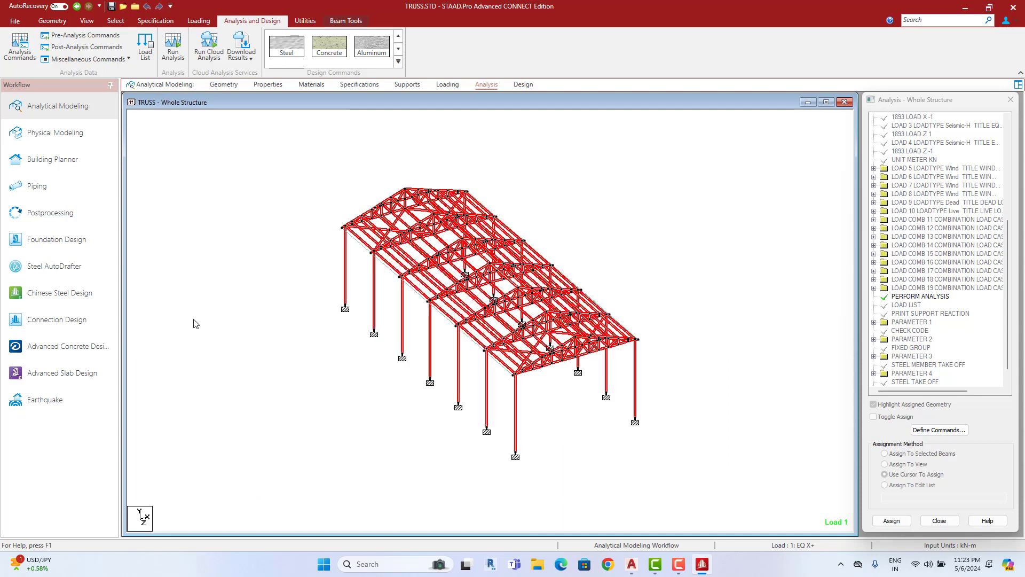
click(87, 20)
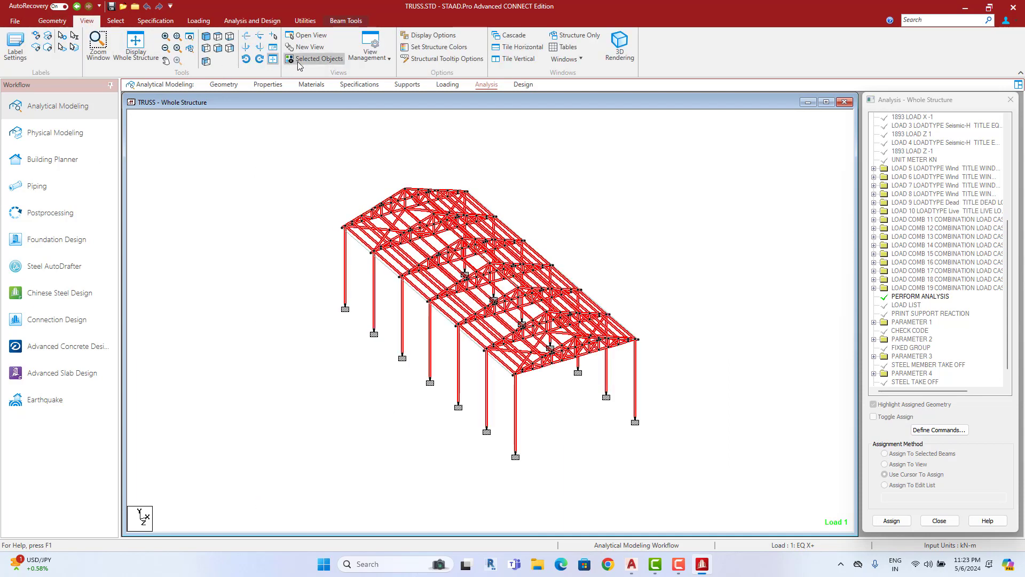
click(298, 63)
click(574, 178)
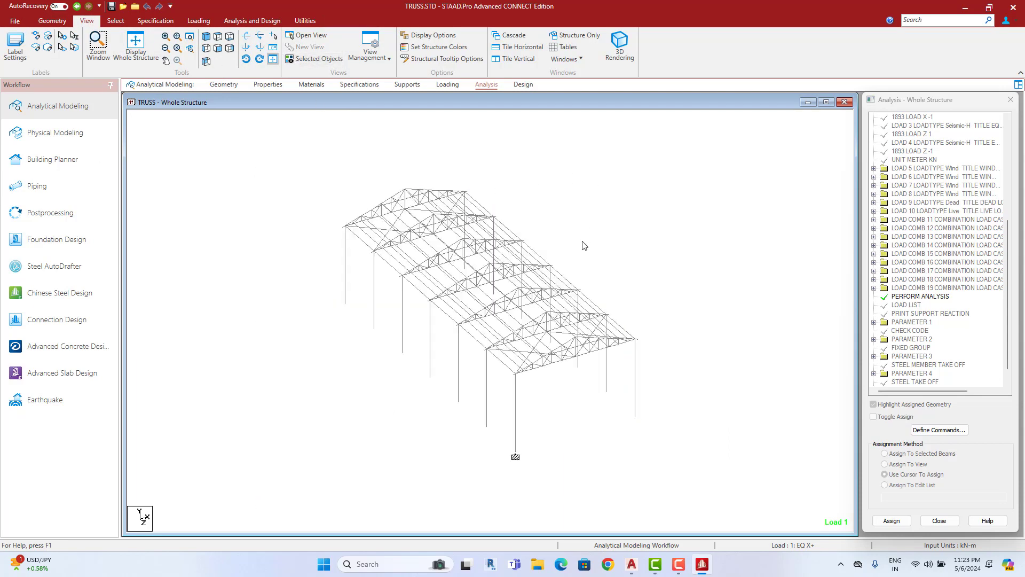
scroll(491, 321, up, 2)
scroll(491, 322, up, 2)
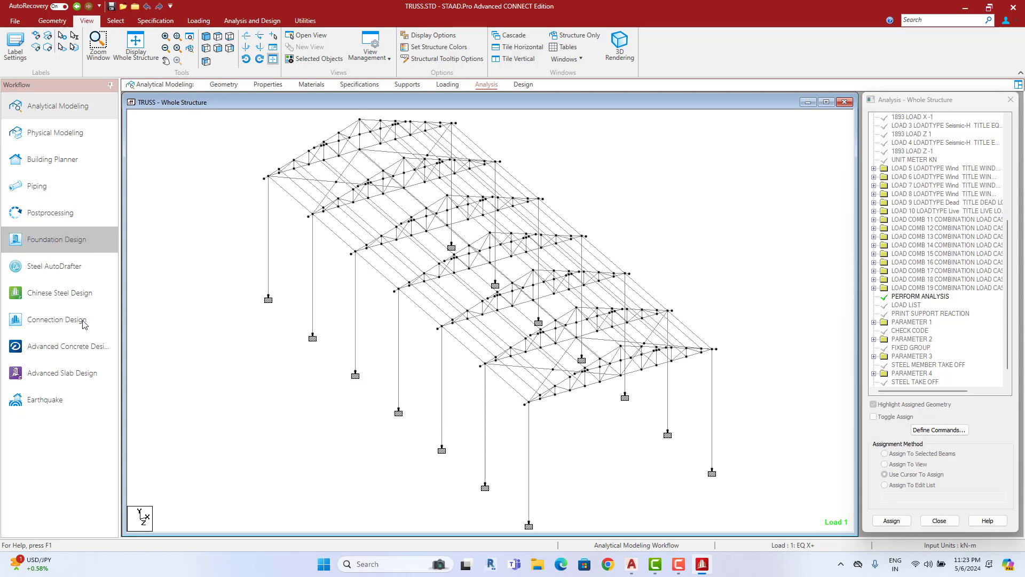
Step: Show post-processing results for all load cases with the deflected shape hidden
click(57, 218)
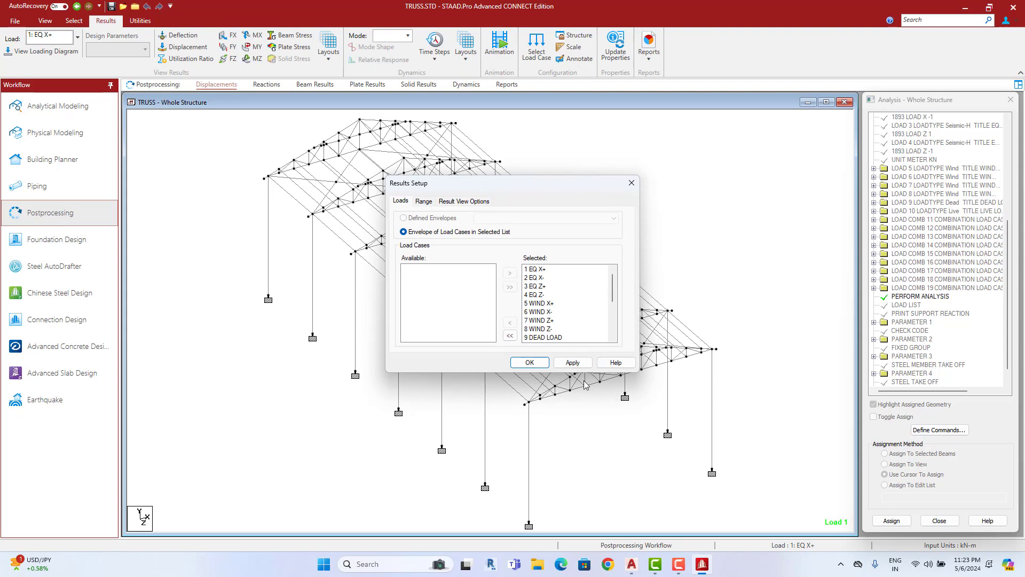
click(541, 365)
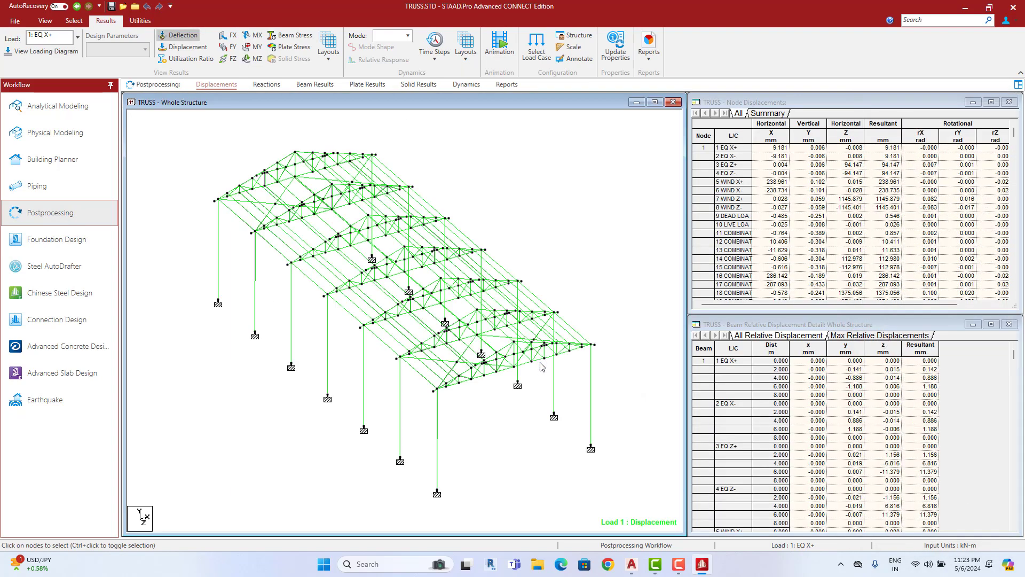
click(181, 37)
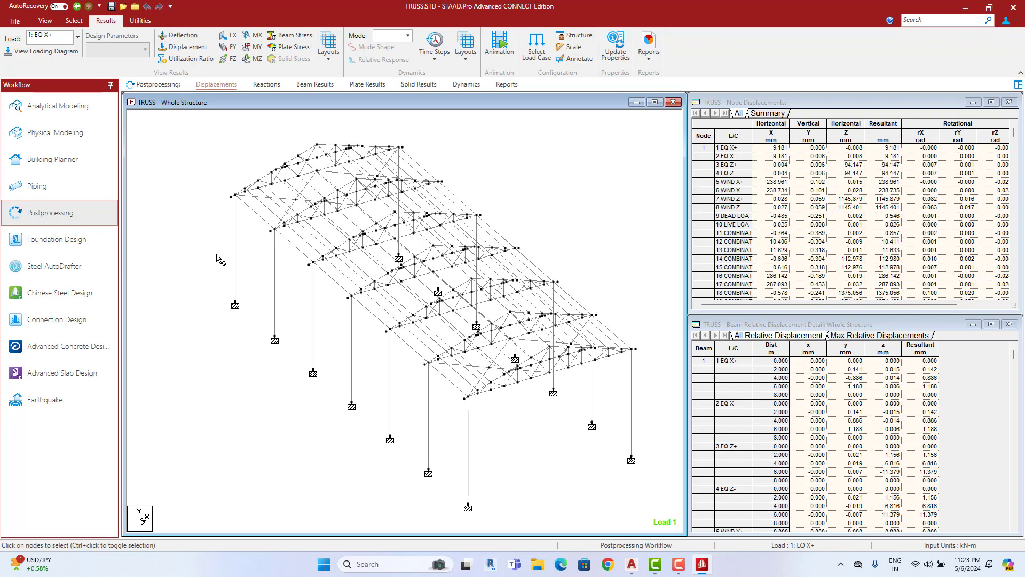
Step: Display member utilization ratios and inspect them on the maximized, zoomed and orbited truss
click(191, 59)
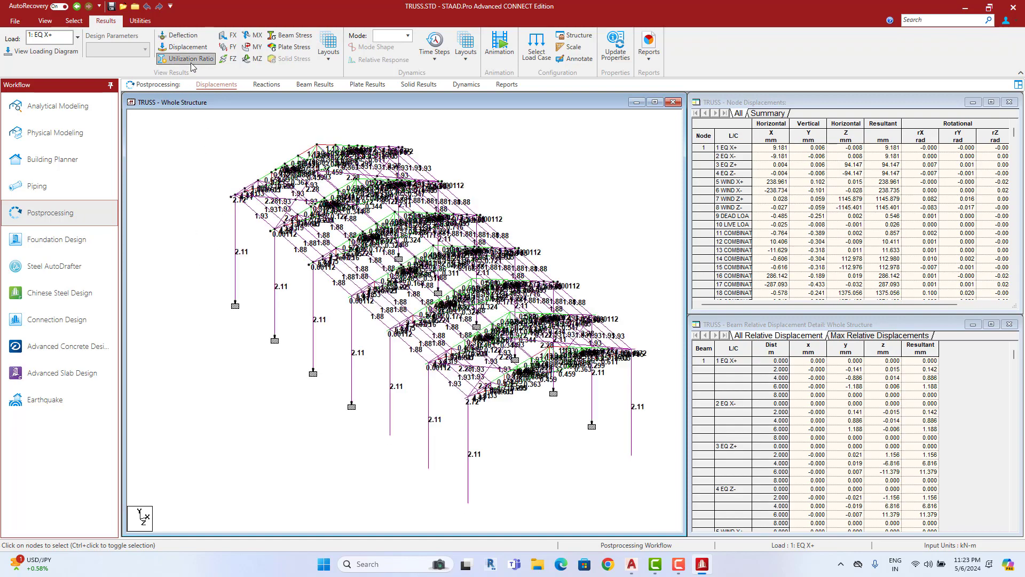
click(657, 103)
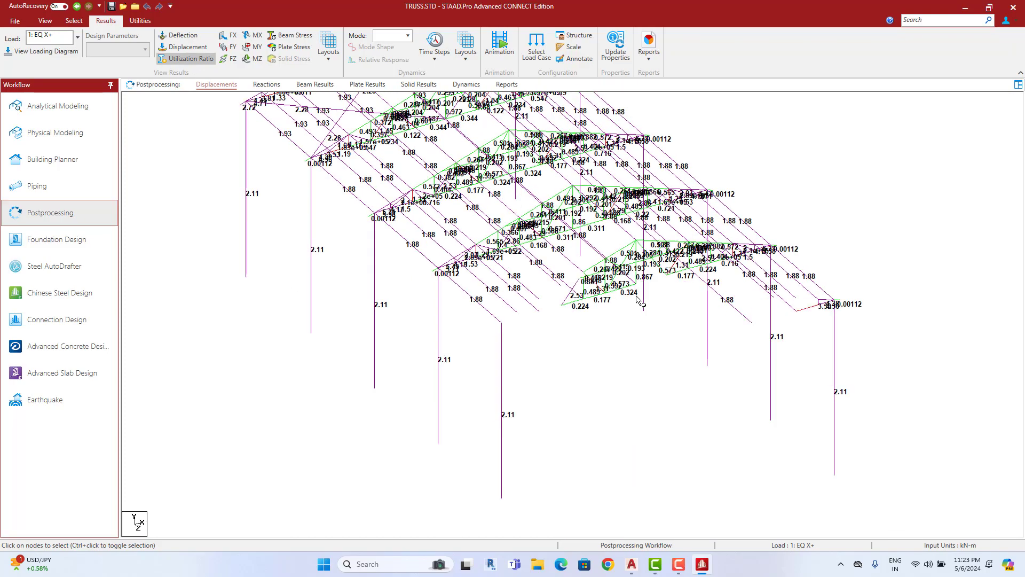
scroll(635, 302, up, 2)
scroll(639, 302, up, 2)
scroll(642, 301, up, 2)
scroll(536, 347, down, 6)
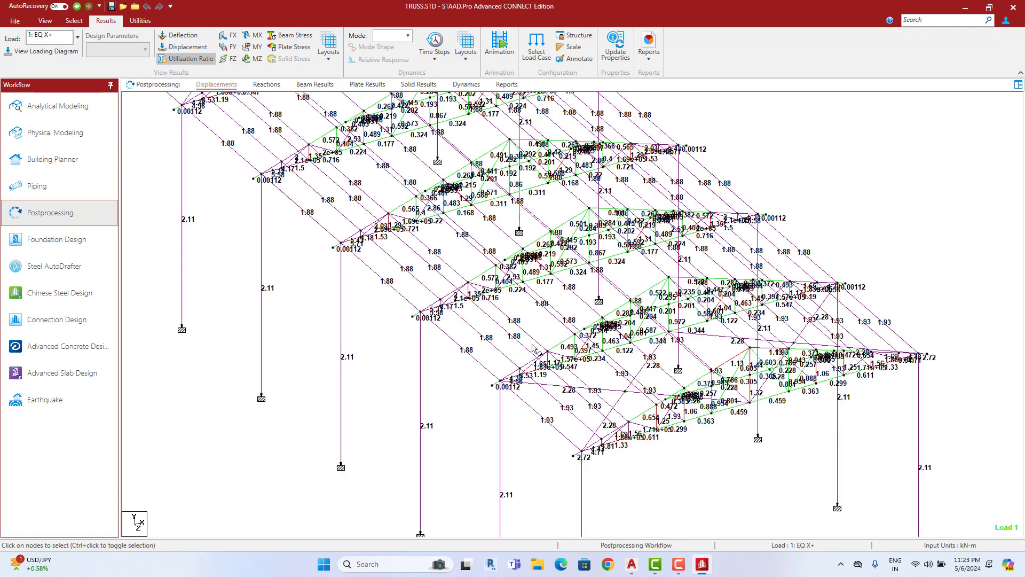
scroll(521, 374, up, 3)
scroll(534, 374, down, 3)
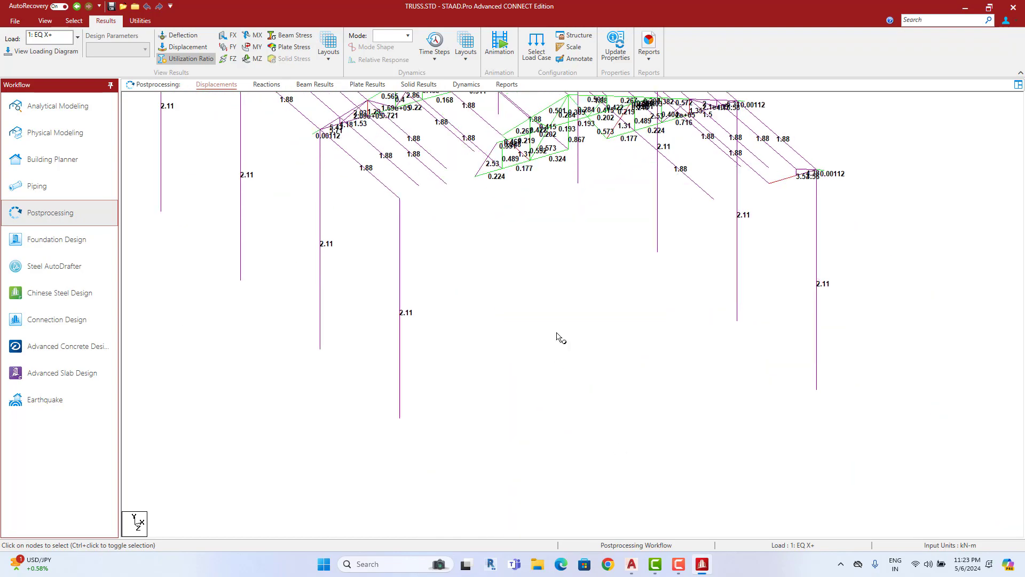
scroll(558, 374, up, 3)
scroll(555, 421, down, 2)
scroll(534, 406, up, 2)
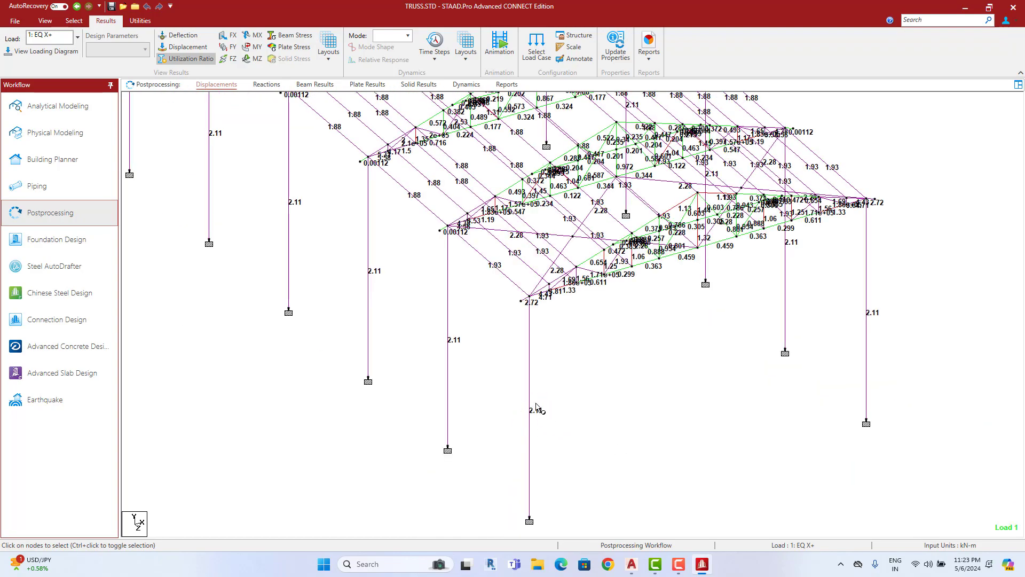
scroll(534, 419, down, 2)
scroll(630, 396, up, 2)
scroll(632, 347, down, 2)
scroll(631, 318, up, 2)
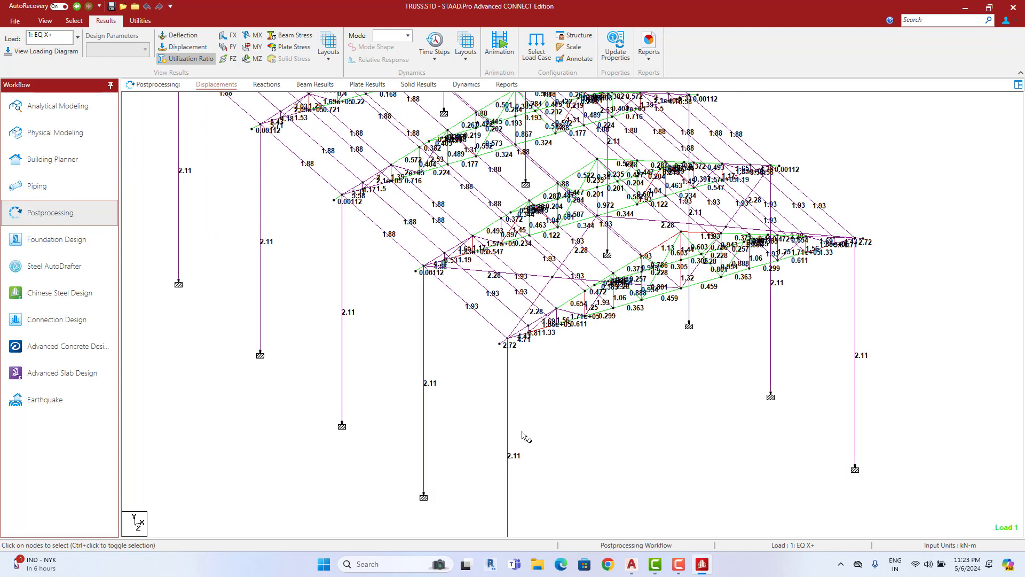
scroll(442, 483, up, 2)
scroll(502, 508, down, 2)
scroll(436, 410, up, 3)
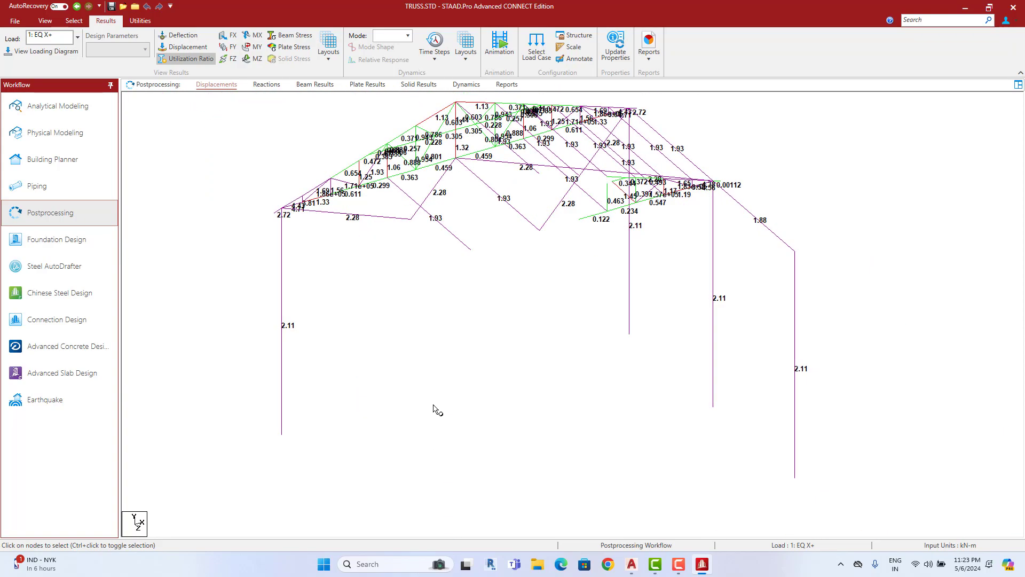
scroll(438, 410, down, 2)
shift+middle_drag(492, 369, 632, 323)
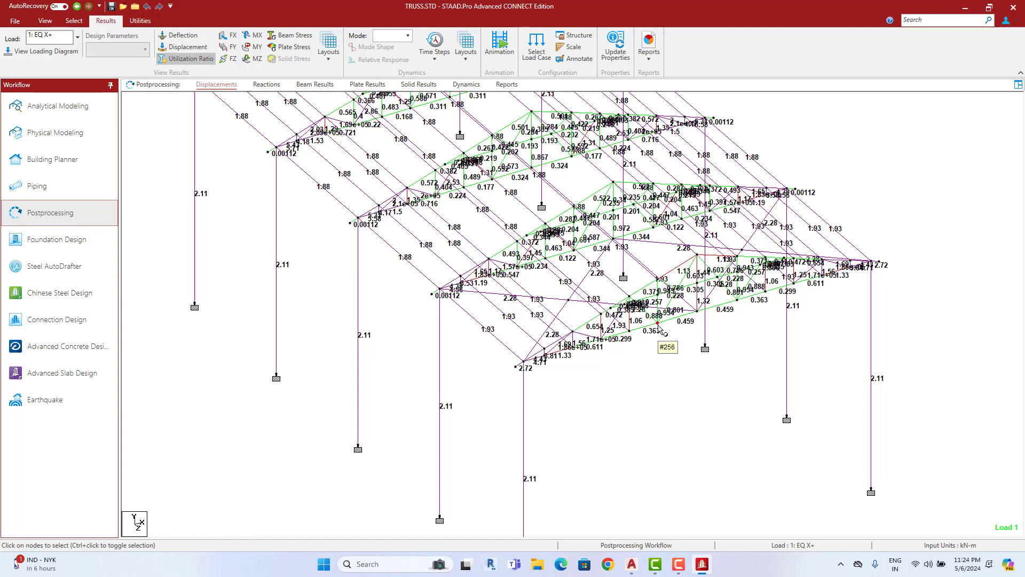
mouse_move(662, 331)
shift+middle_down()
mouse_move(431, 259)
mouse_move(524, 368)
mouse_move(525, 389)
shift+middle_up()
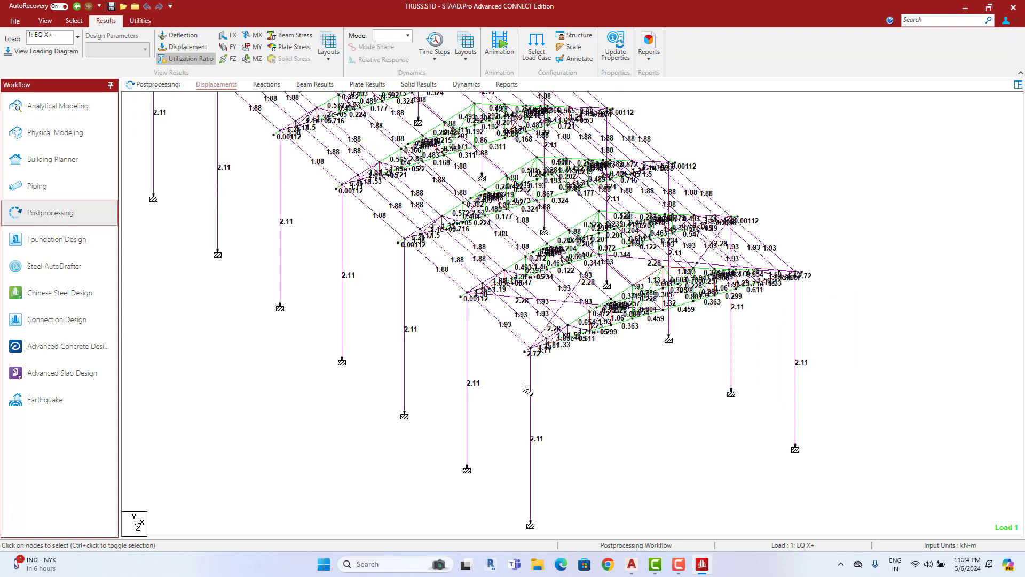
mouse_move(524, 389)
shift+middle_down()
mouse_move(419, 344)
mouse_move(232, 182)
shift+middle_up()
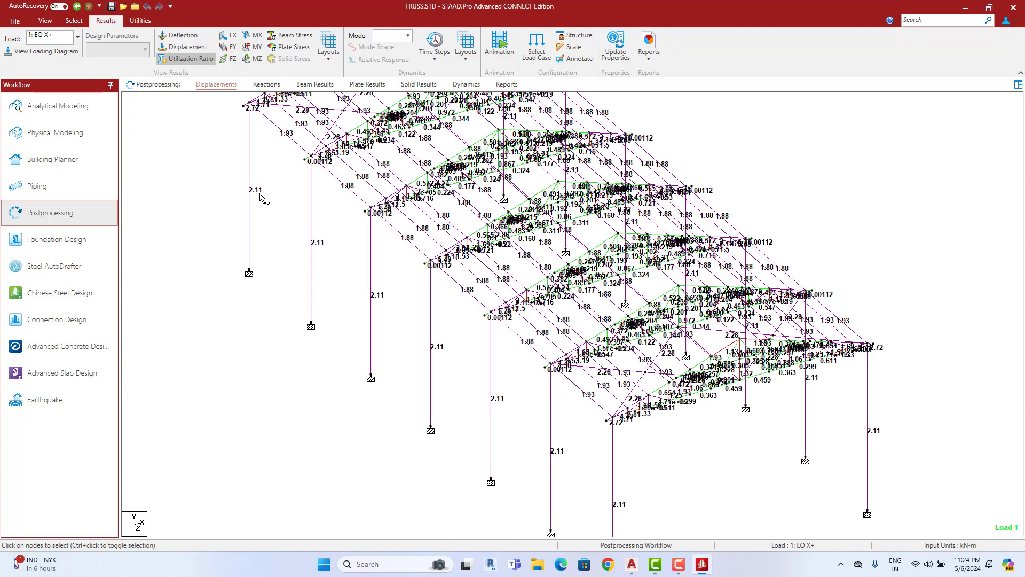
middle_drag(680, 425, 643, 347)
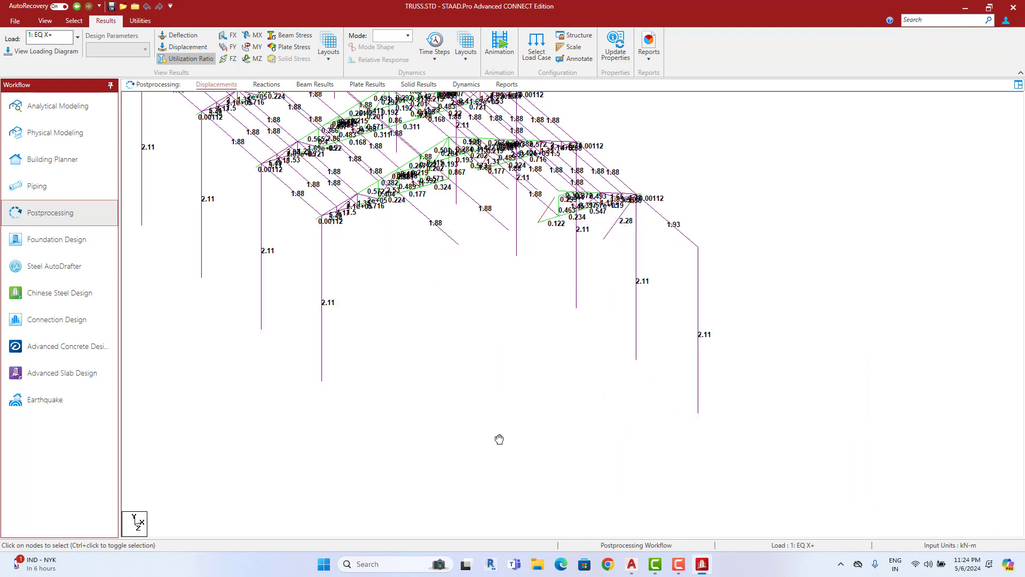
middle_drag(499, 439, 536, 450)
Step: Back in modelling, highlight the members assigned the ISMB200 section
click(58, 105)
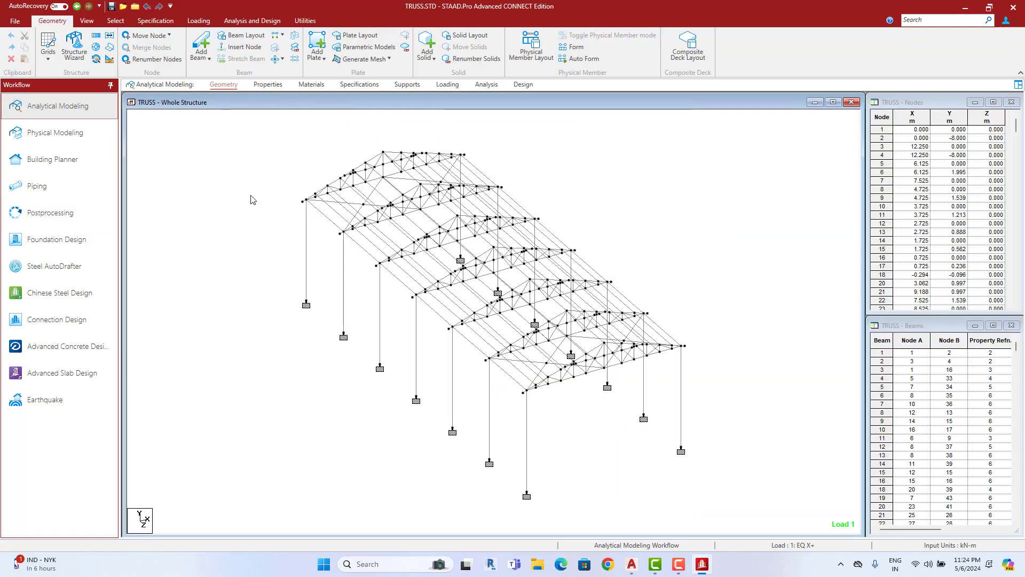
click(266, 84)
click(884, 355)
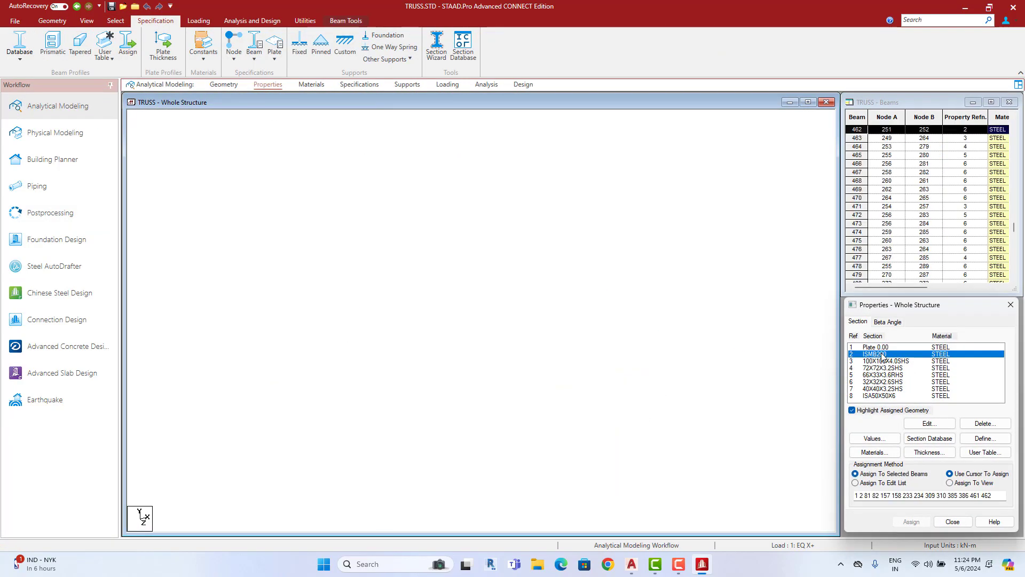
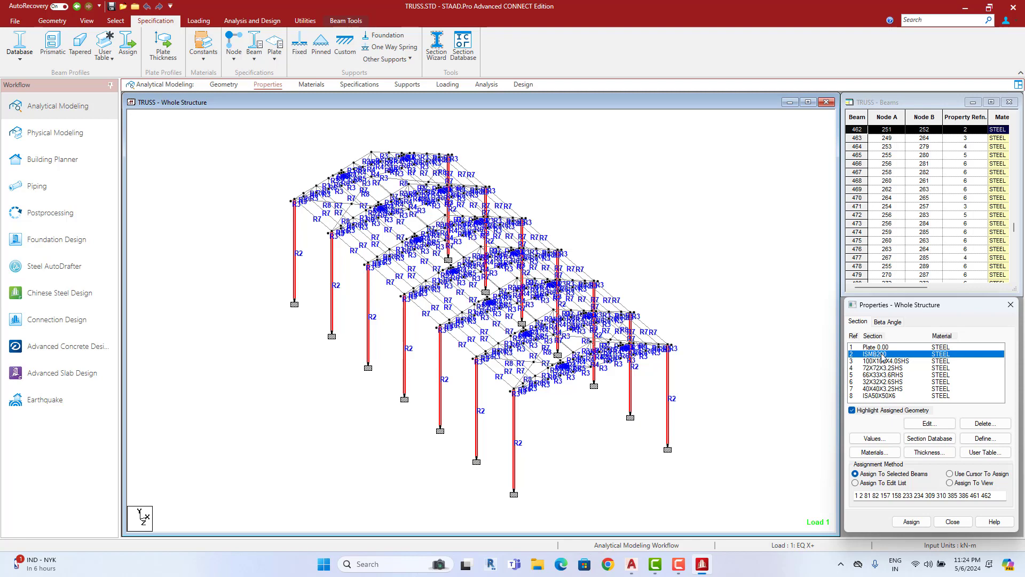
Step: Change property 2 from ISMB200 to ISMB250 in the Indian steel table, deleting old results
click(913, 420)
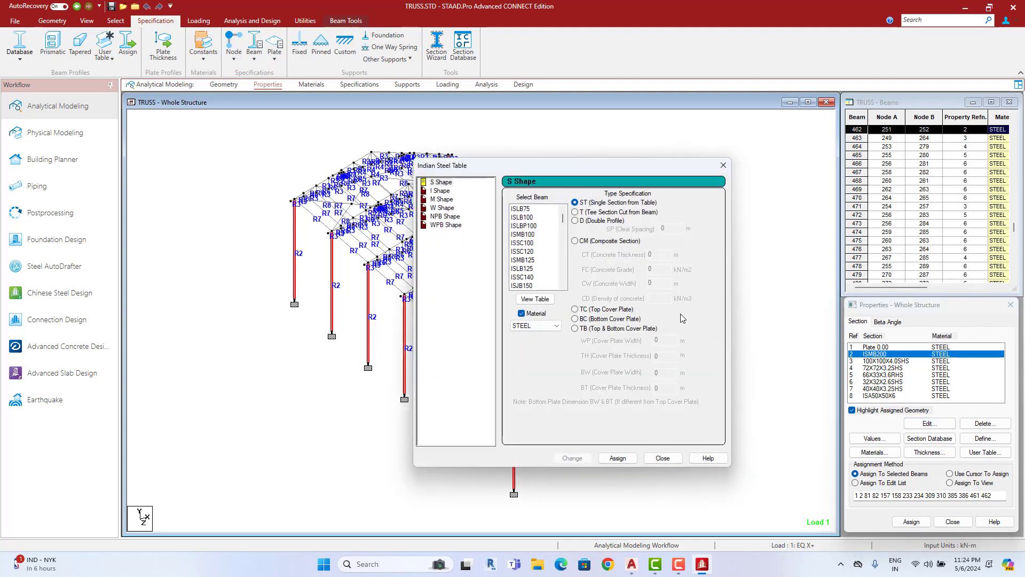
scroll(545, 276, down, 1)
scroll(542, 277, down, 1)
scroll(540, 278, down, 1)
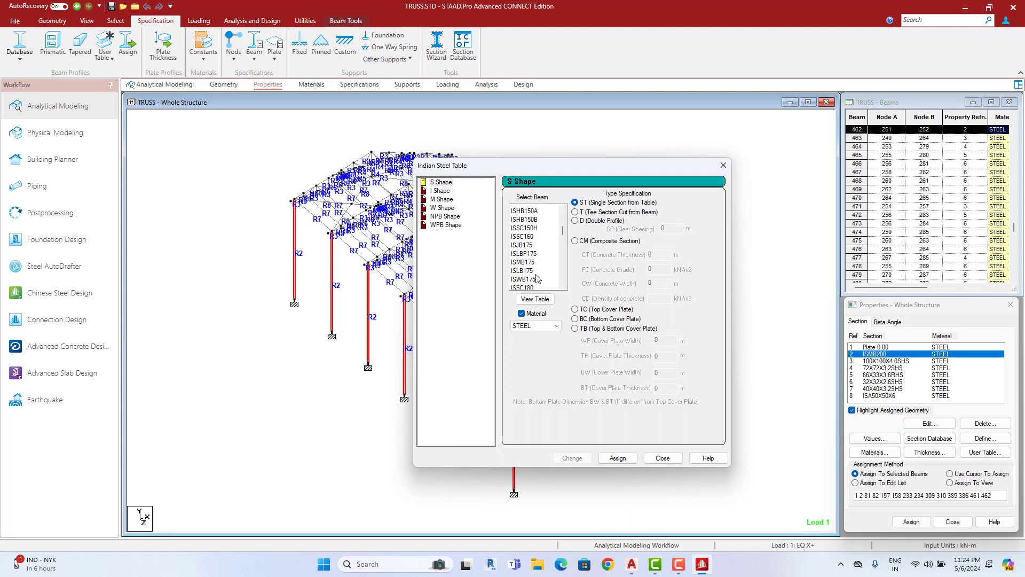
scroll(537, 278, down, 2)
scroll(537, 278, down, 1)
scroll(537, 276, down, 1)
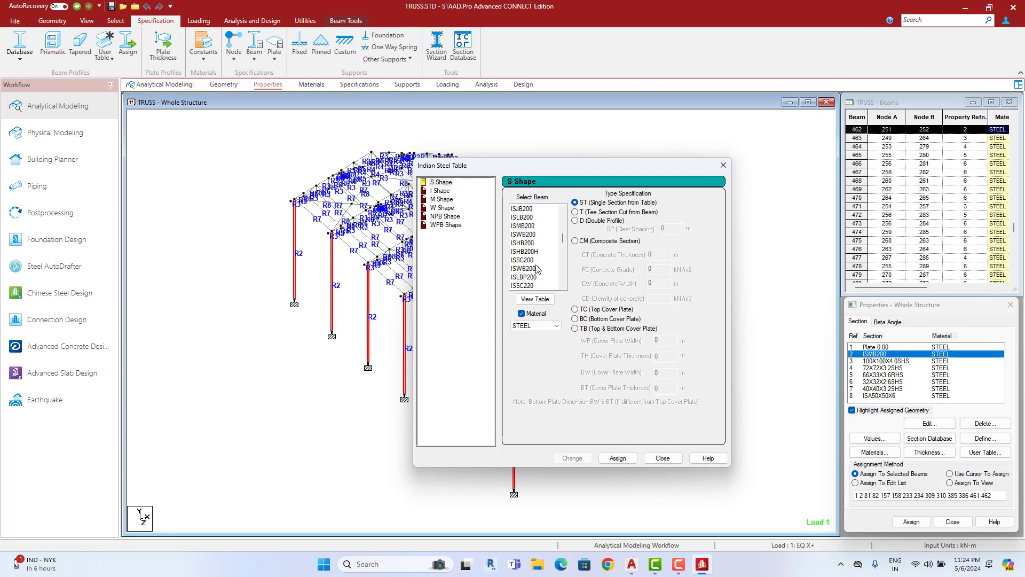
scroll(538, 270, down, 2)
scroll(538, 269, down, 2)
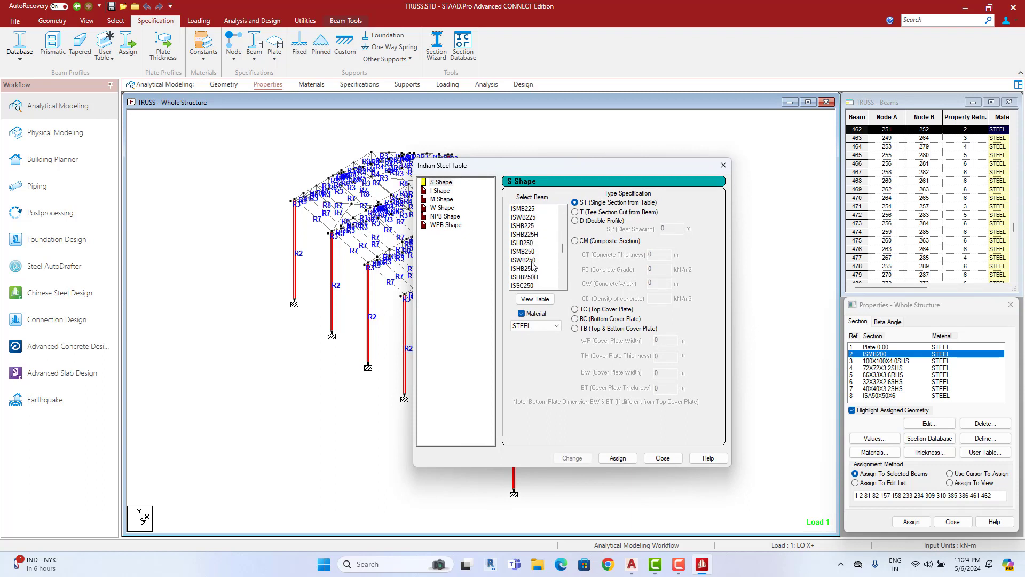
click(526, 251)
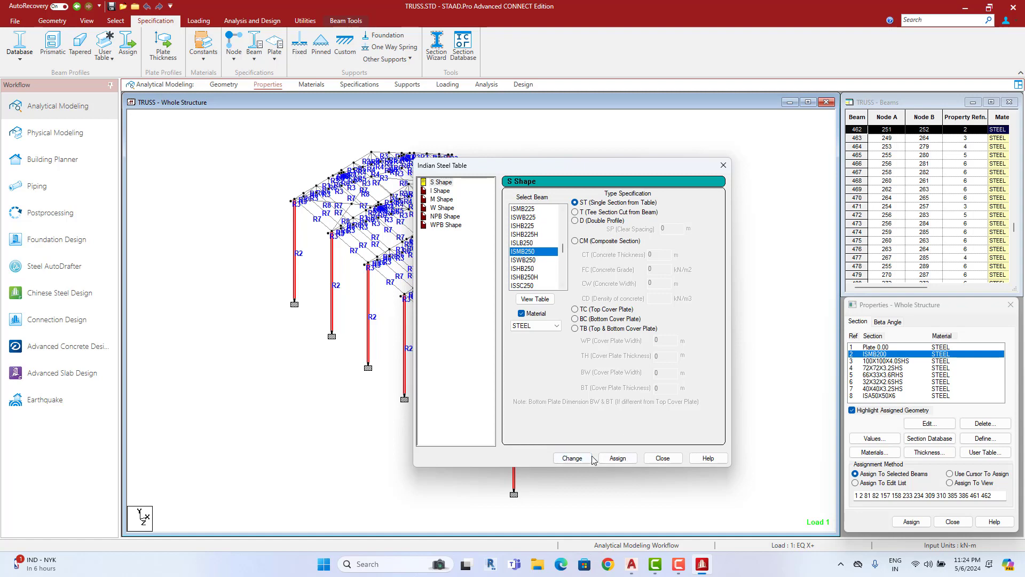
click(572, 459)
click(648, 455)
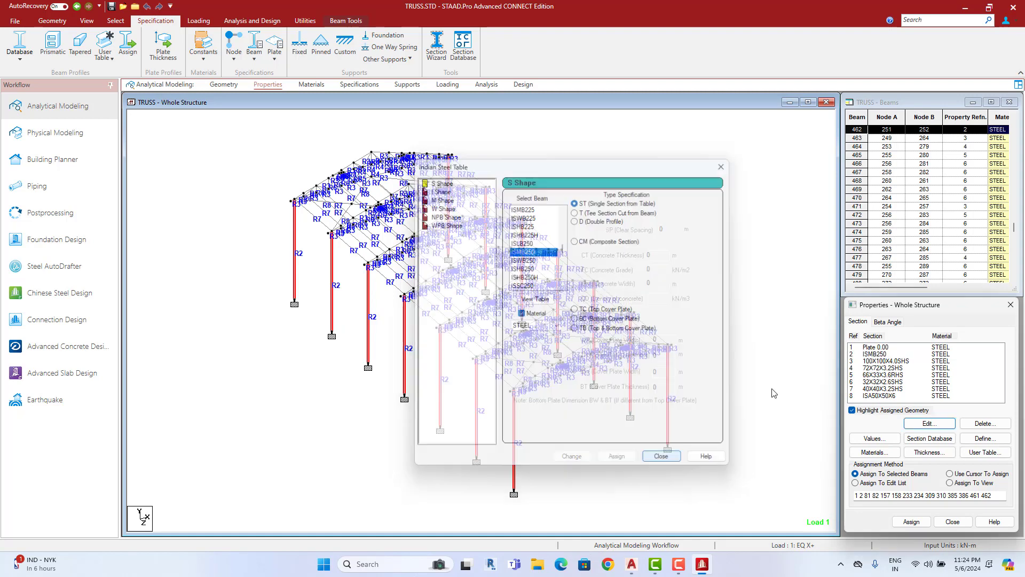
Step: Save the model and rerun the analysis with the ISMB250 section
click(252, 20)
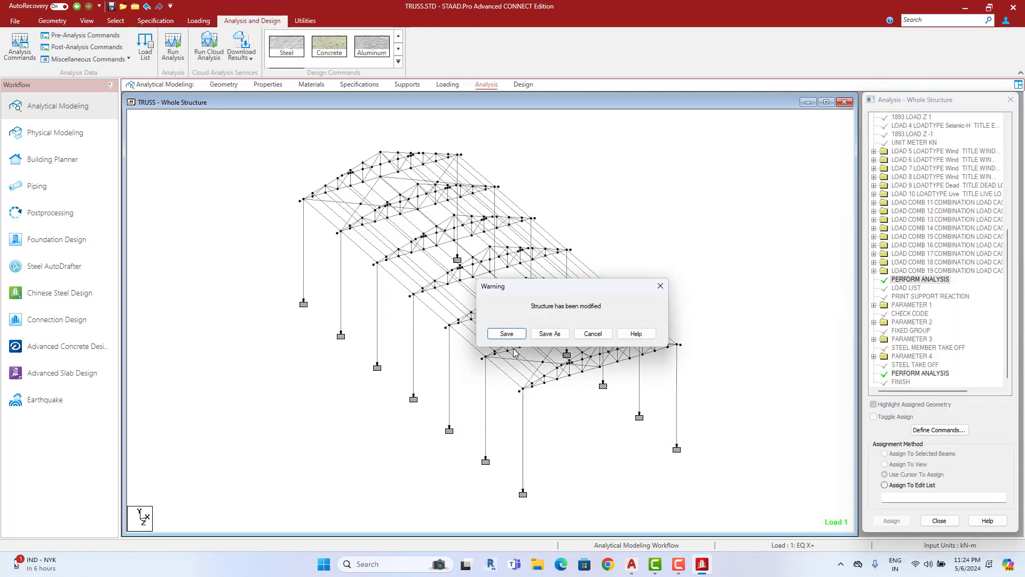
click(501, 394)
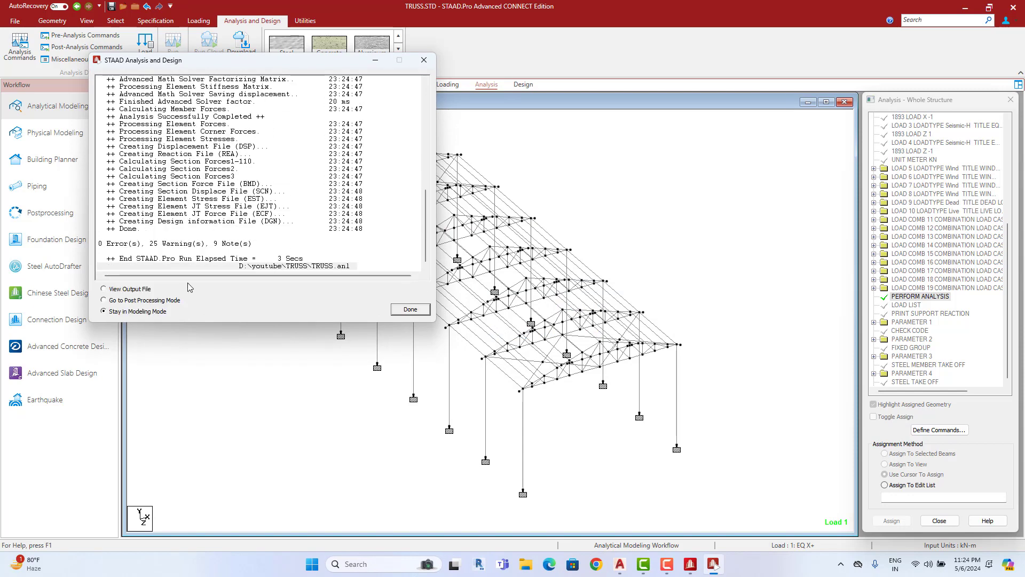
click(407, 310)
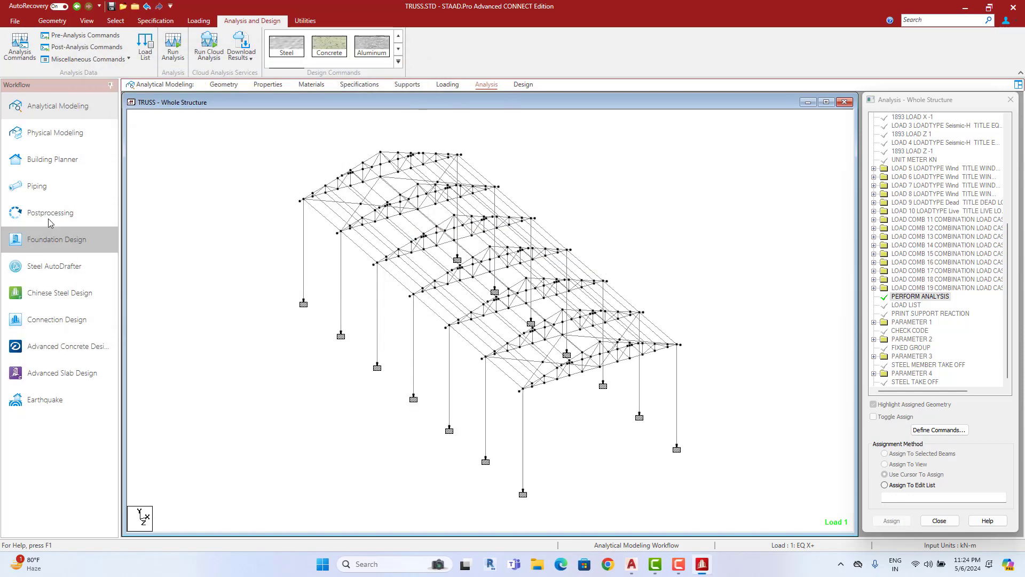
Step: Review member utilization ratios for all load cases, then return to analytical modelling
click(49, 213)
click(528, 365)
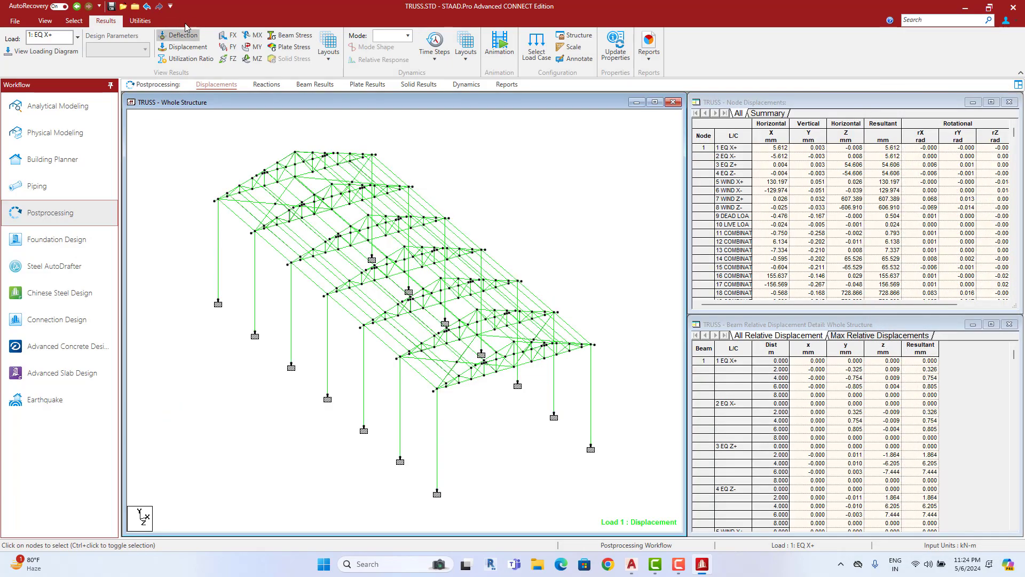
click(187, 59)
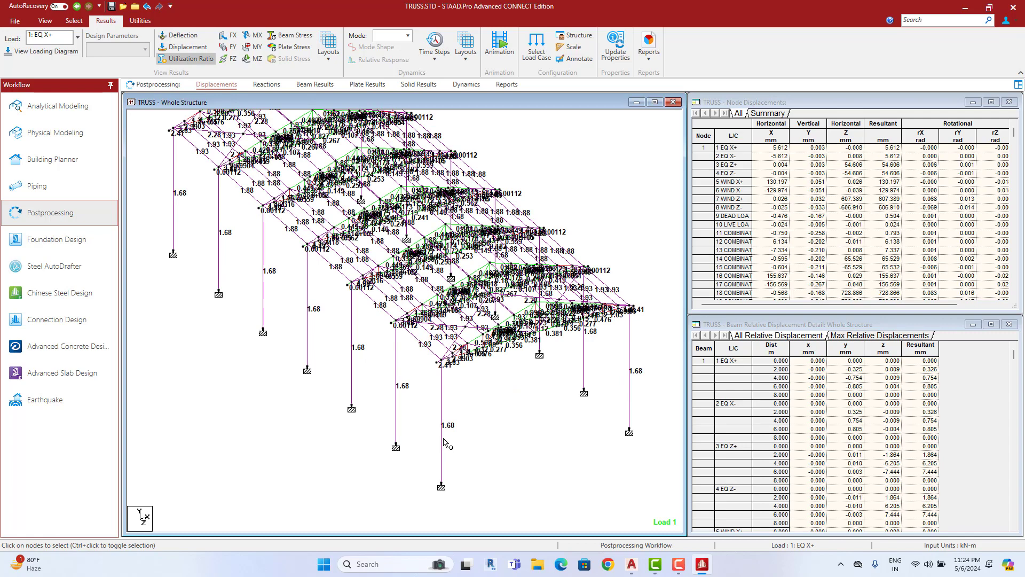
key(Up)
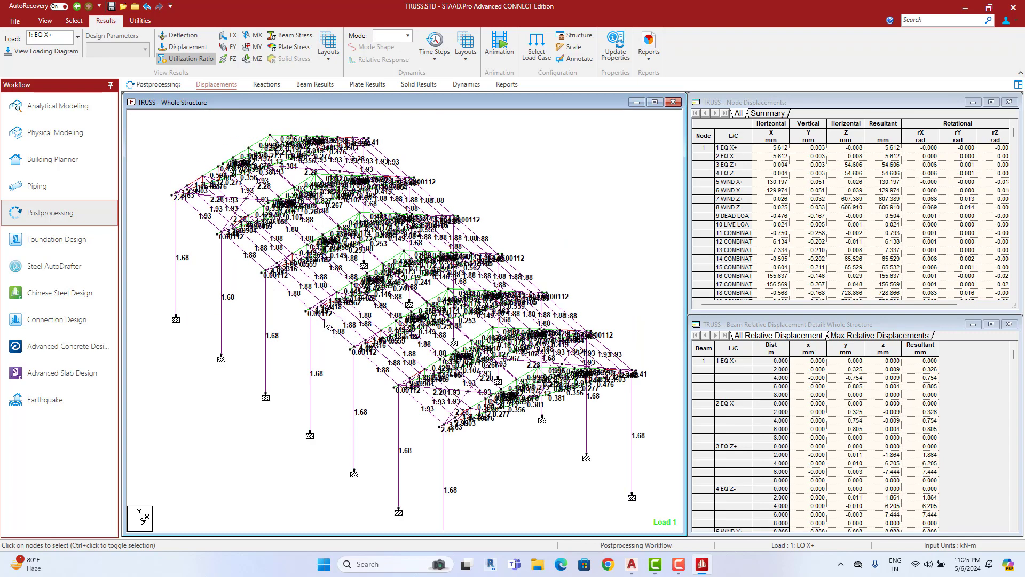
key(Up)
click(72, 109)
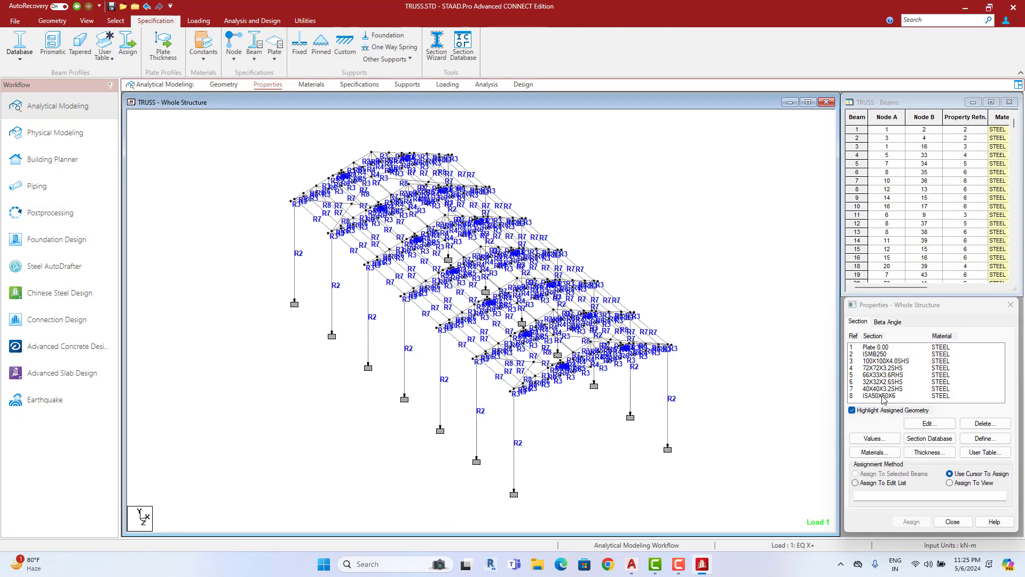
Step: Change property 2 from ISMB250 to ISMB300, deleting the outdated result files
click(881, 354)
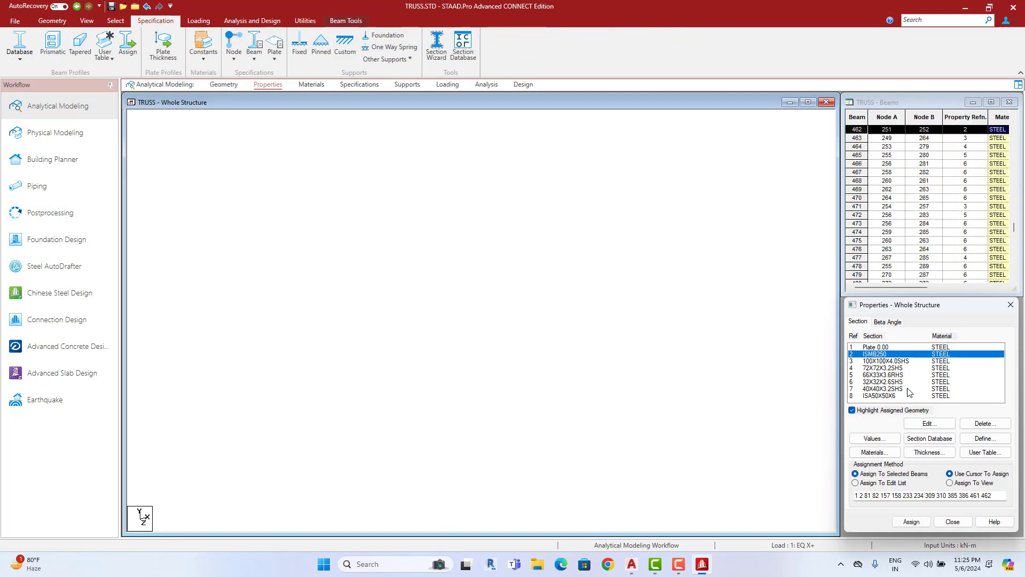
click(930, 423)
scroll(537, 278, down, 1)
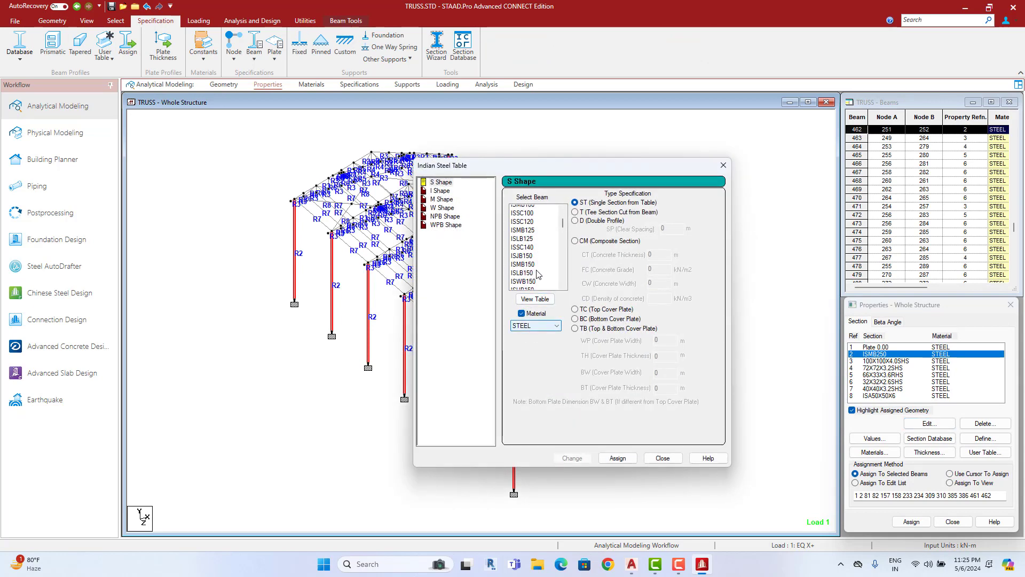
scroll(537, 275, down, 2)
scroll(537, 273, down, 1)
scroll(537, 273, down, 1)
scroll(536, 272, down, 1)
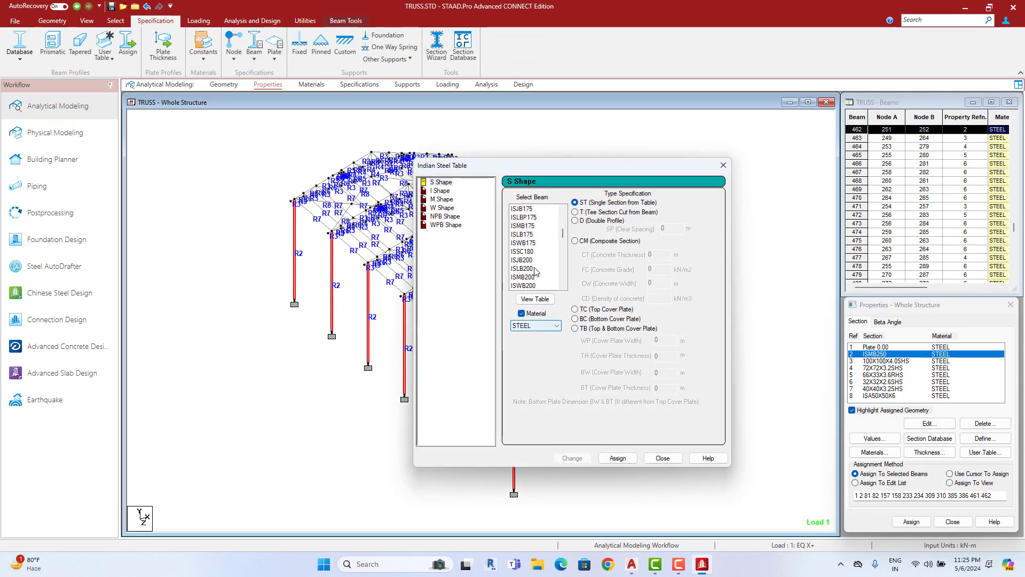
scroll(529, 271, down, 2)
scroll(529, 271, down, 2)
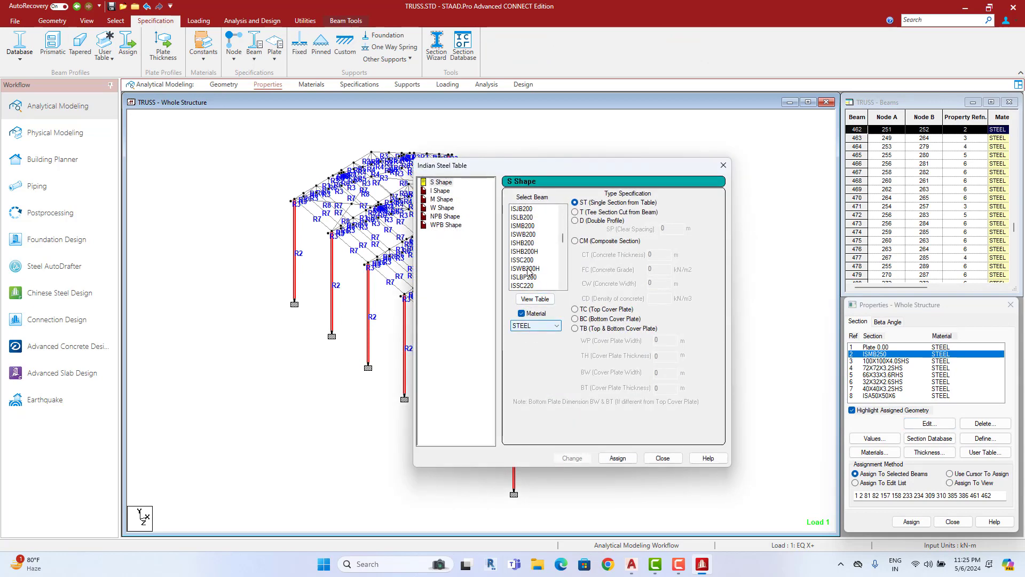
scroll(527, 275, down, 1)
scroll(527, 278, down, 1)
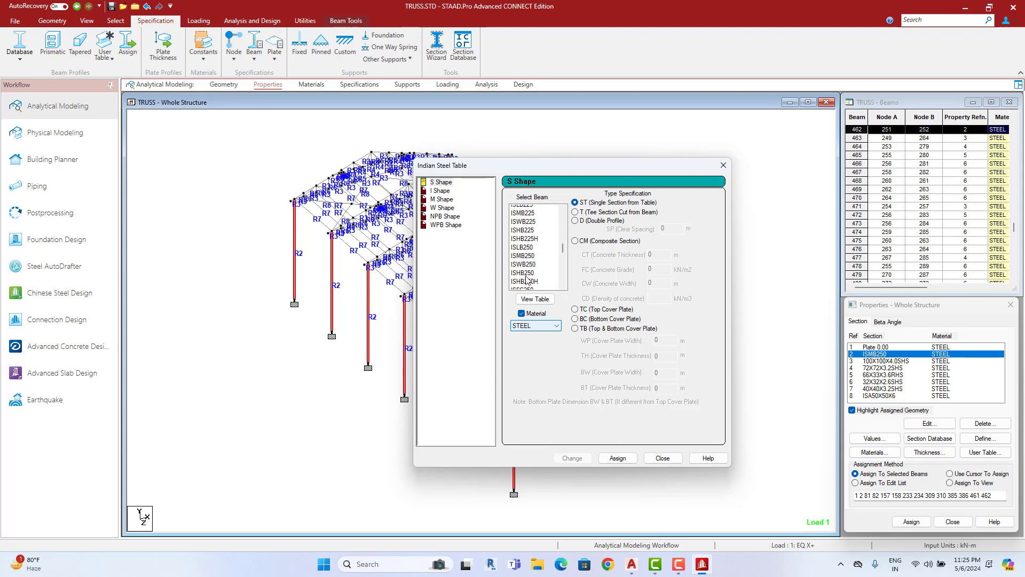
scroll(528, 277, down, 1)
scroll(529, 276, down, 2)
scroll(530, 276, down, 1)
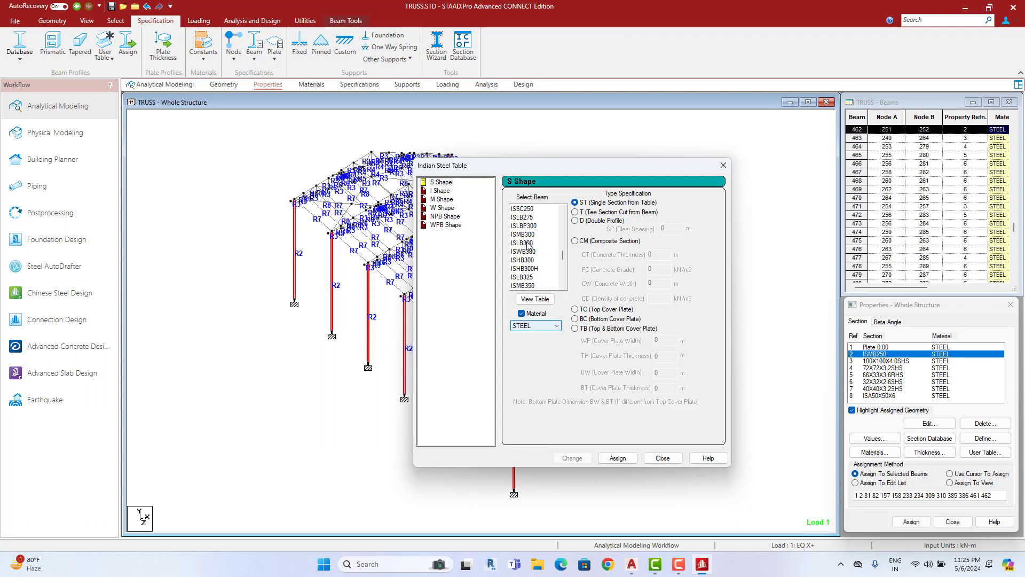
click(524, 234)
click(572, 458)
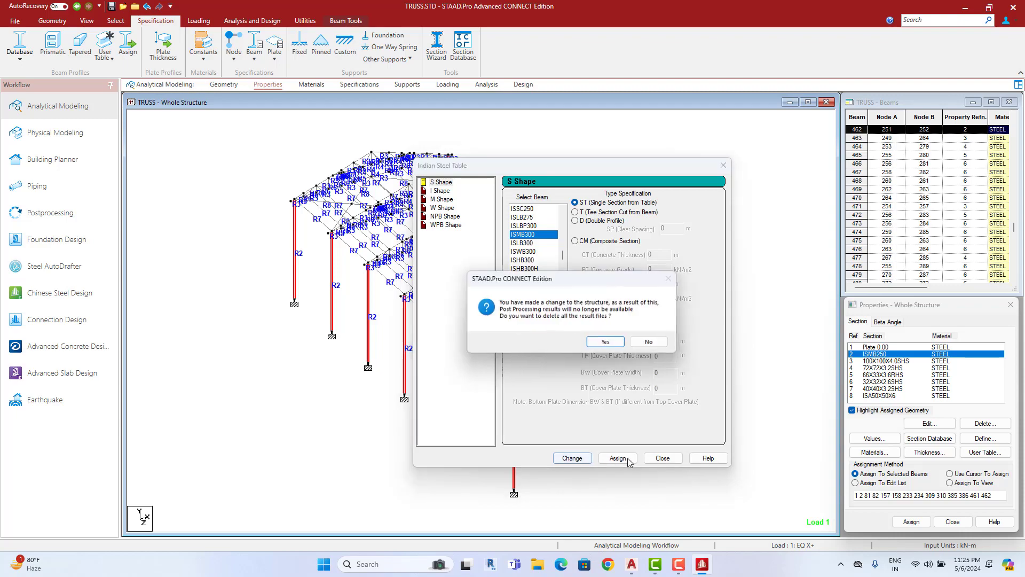
click(607, 343)
click(662, 458)
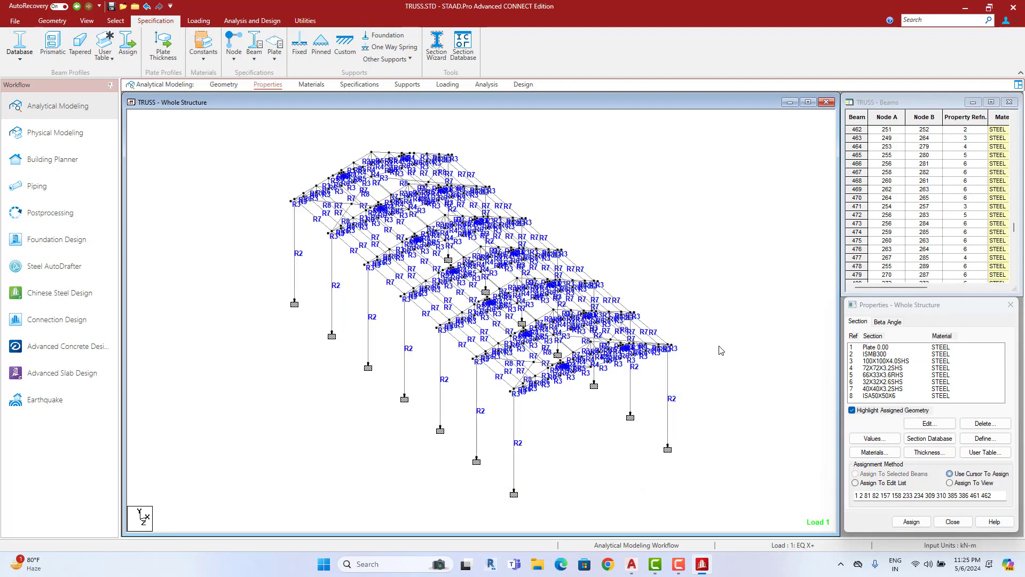
Step: Highlight the property 2 members and start the analysis with ISMB300
click(876, 353)
click(252, 21)
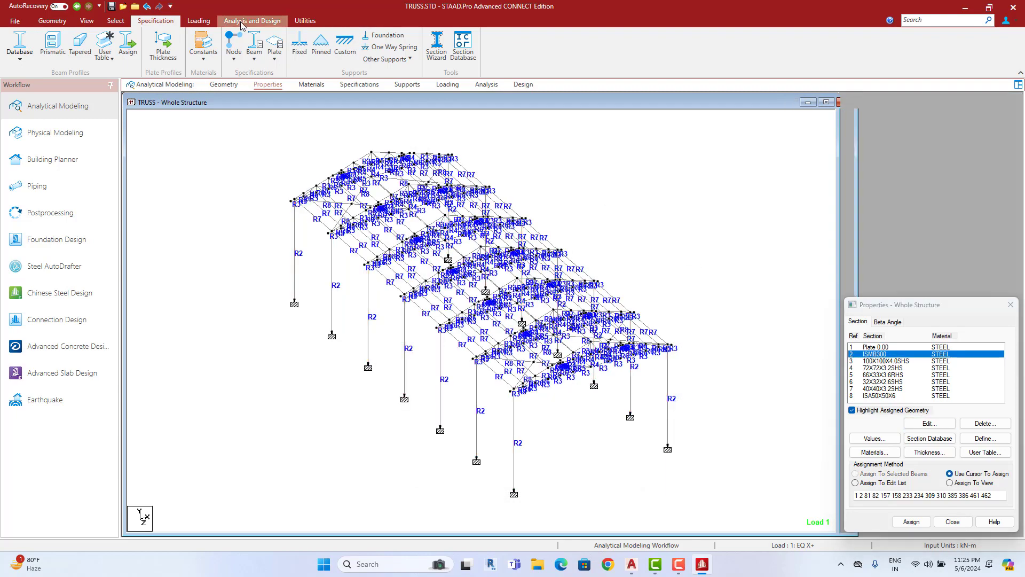
click(170, 57)
Step: Save and rerun the ISMB300 analysis, show utilization ratios in a maximized view, then return to modelling
click(502, 339)
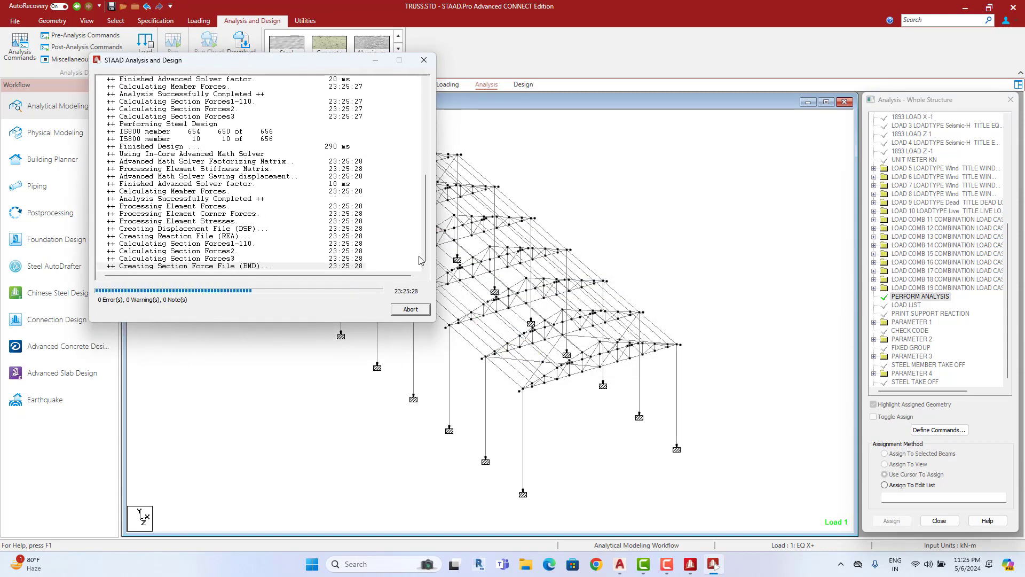
click(159, 301)
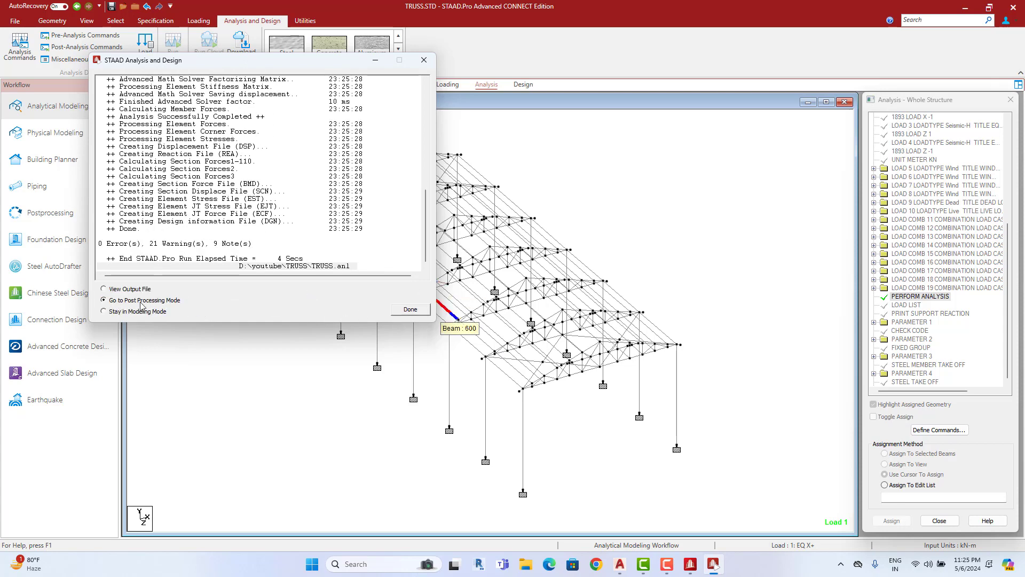
click(410, 310)
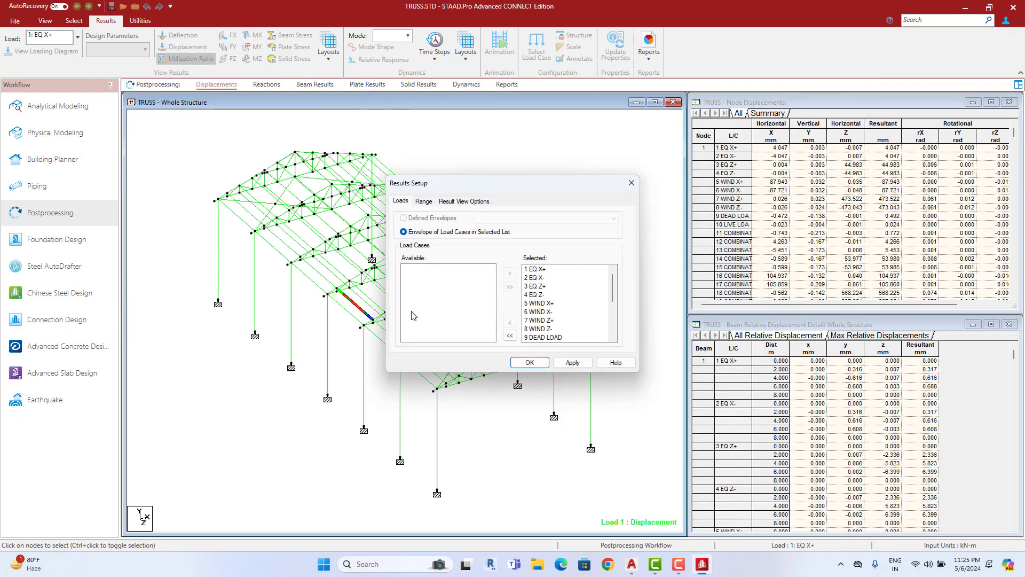
click(529, 363)
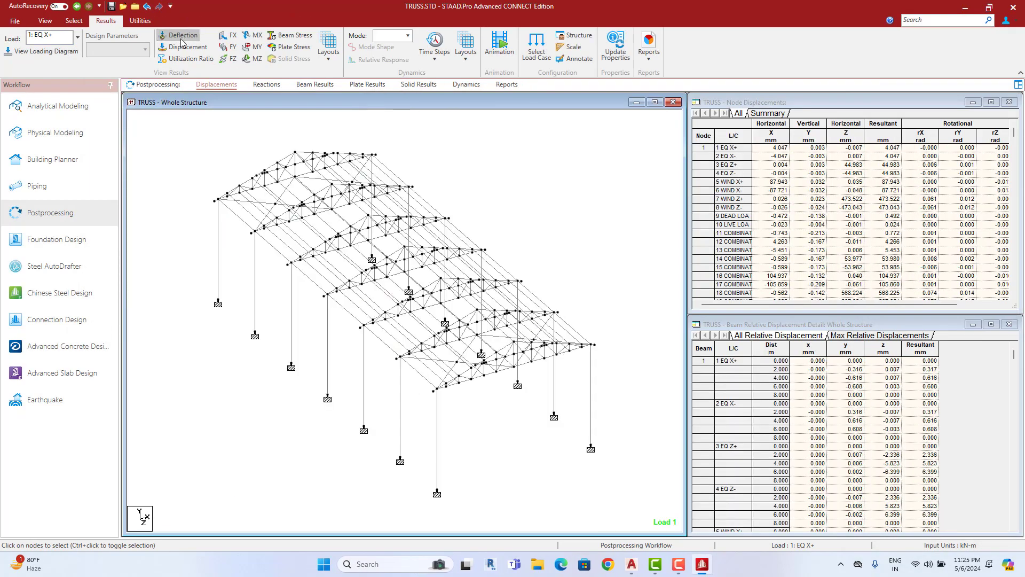
click(185, 60)
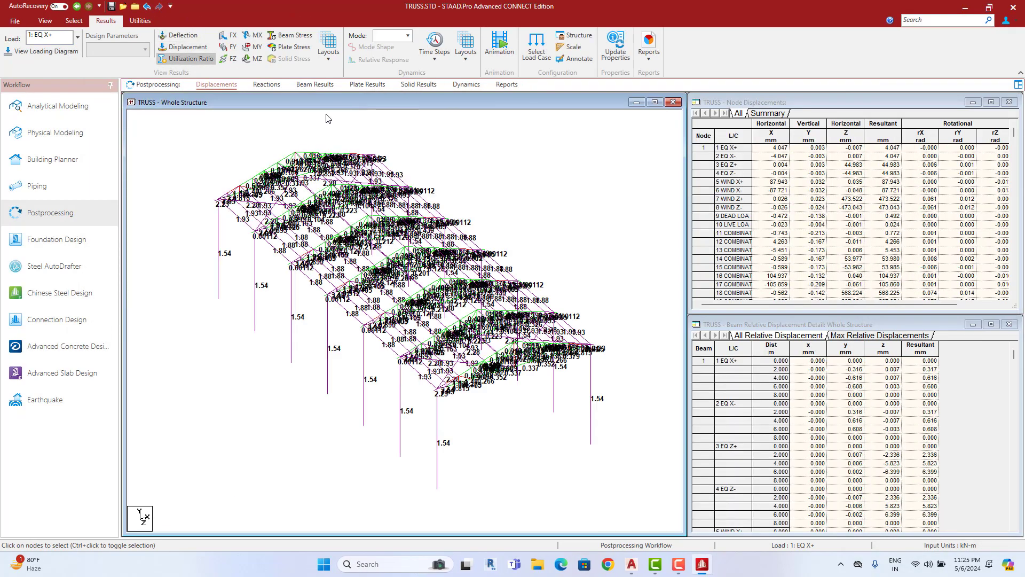
click(655, 102)
scroll(541, 381, up, 2)
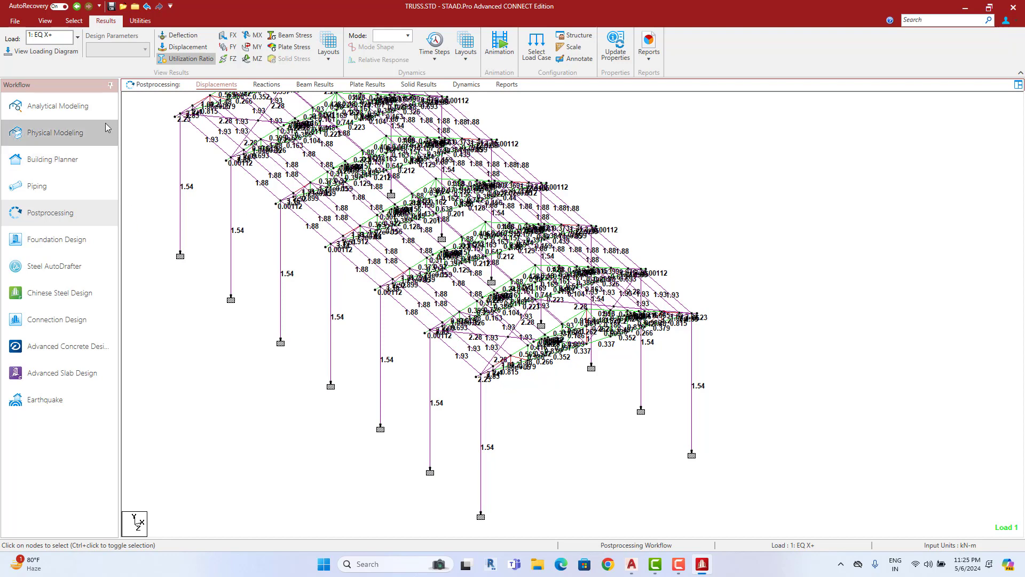
click(56, 106)
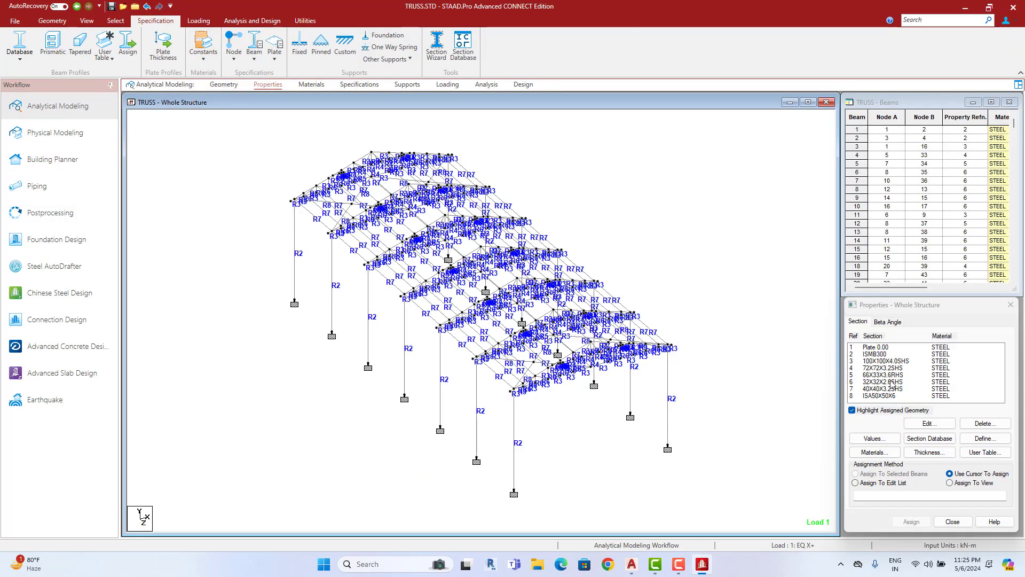
click(882, 354)
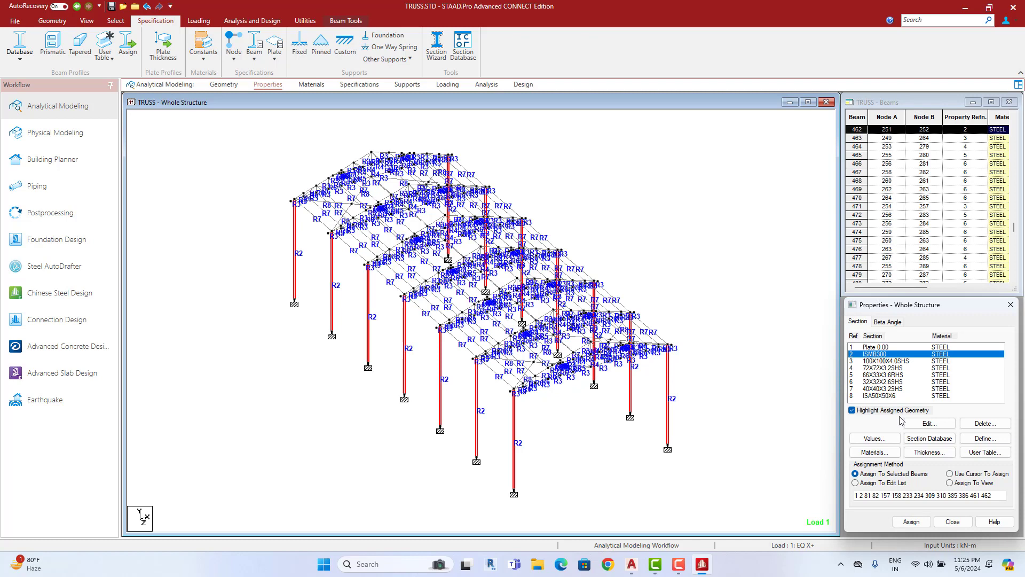
click(928, 423)
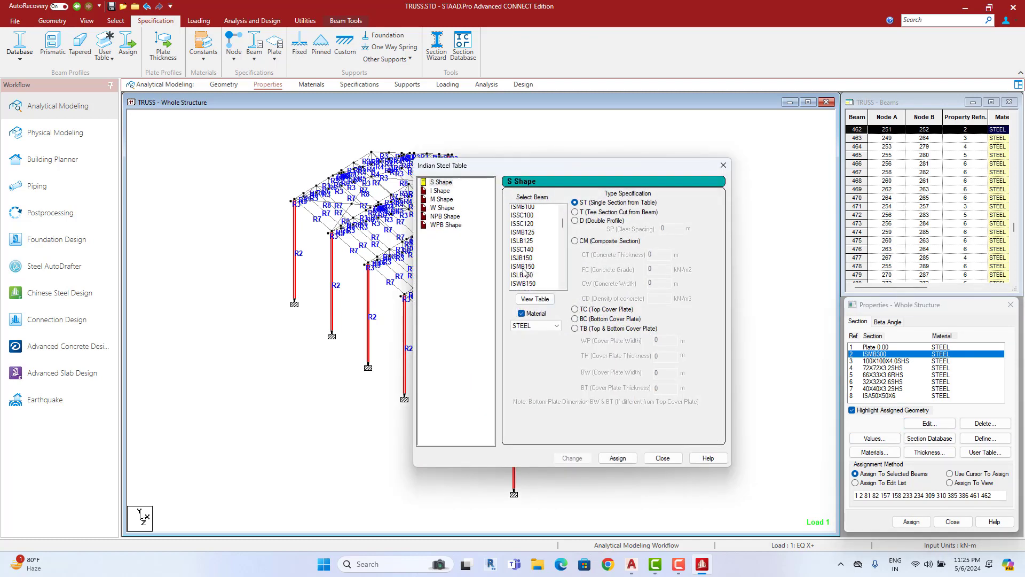
scroll(525, 272, down, 3)
drag(565, 251, 565, 263)
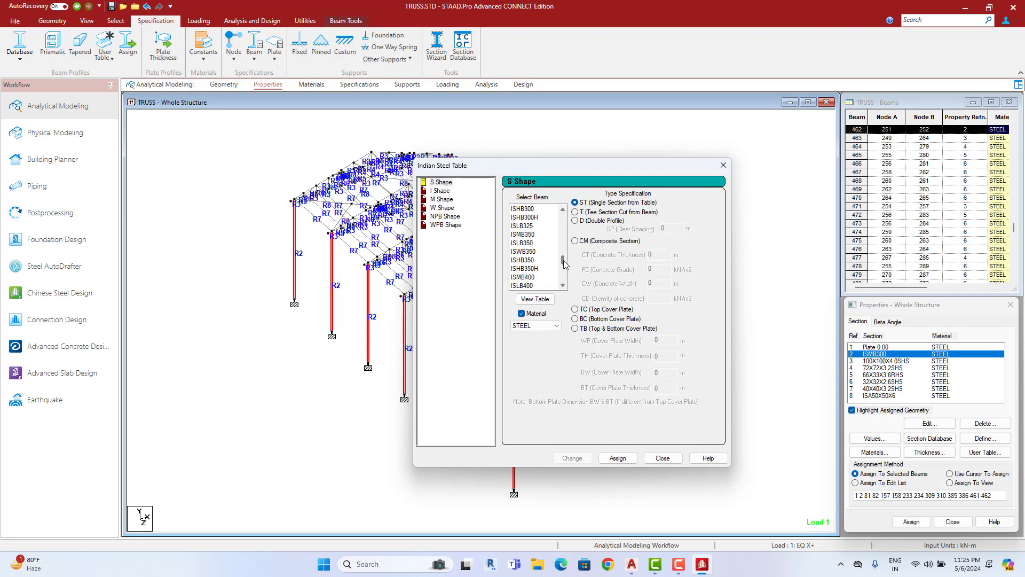
click(530, 235)
click(586, 460)
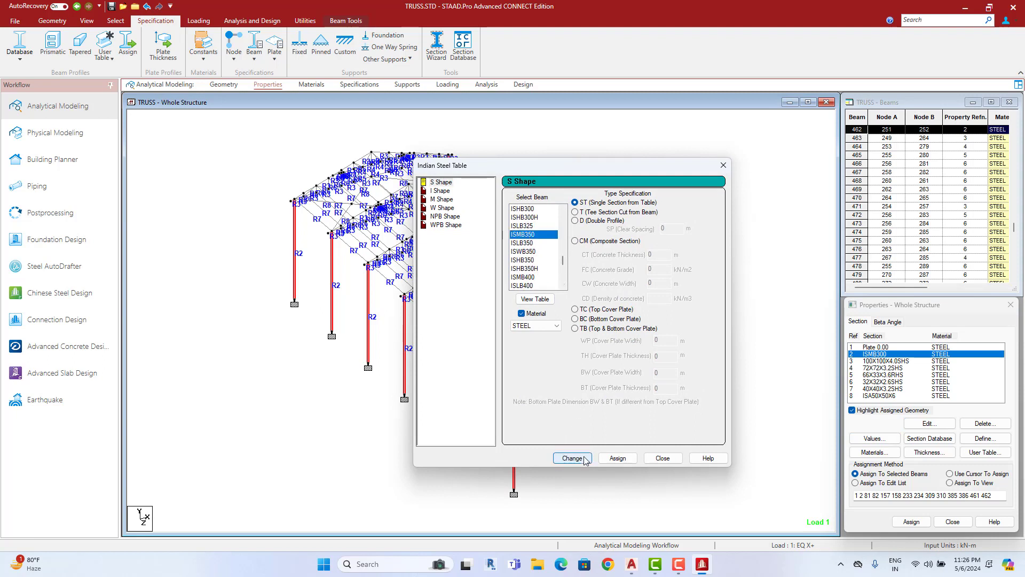
click(667, 462)
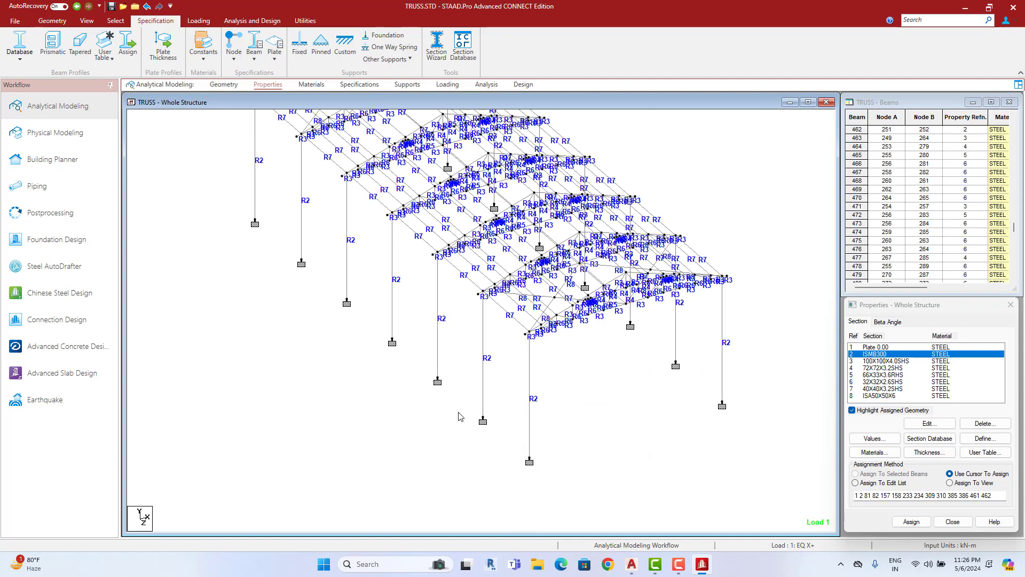
scroll(529, 444, up, 1)
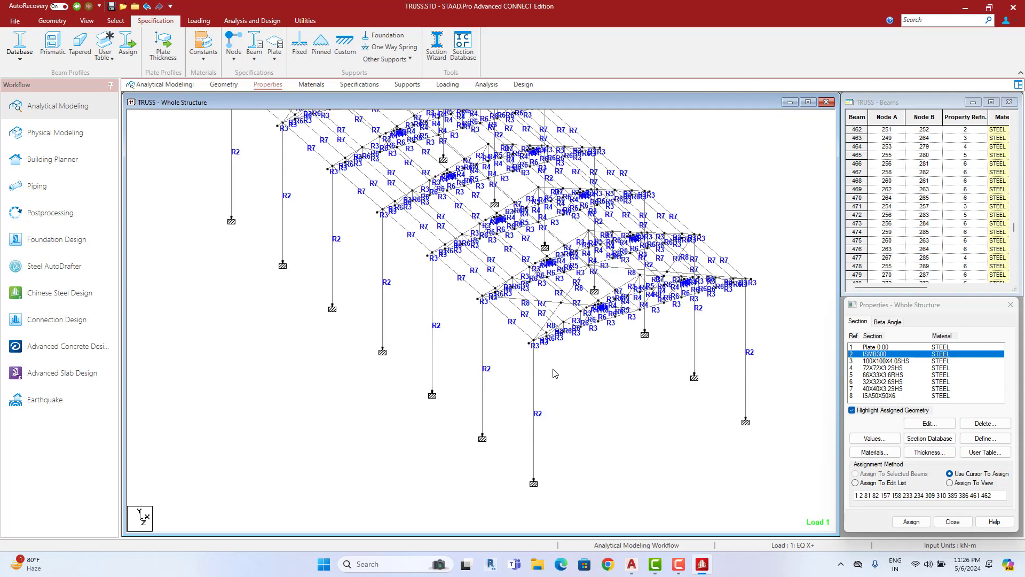
middle_drag(533, 450, 540, 419)
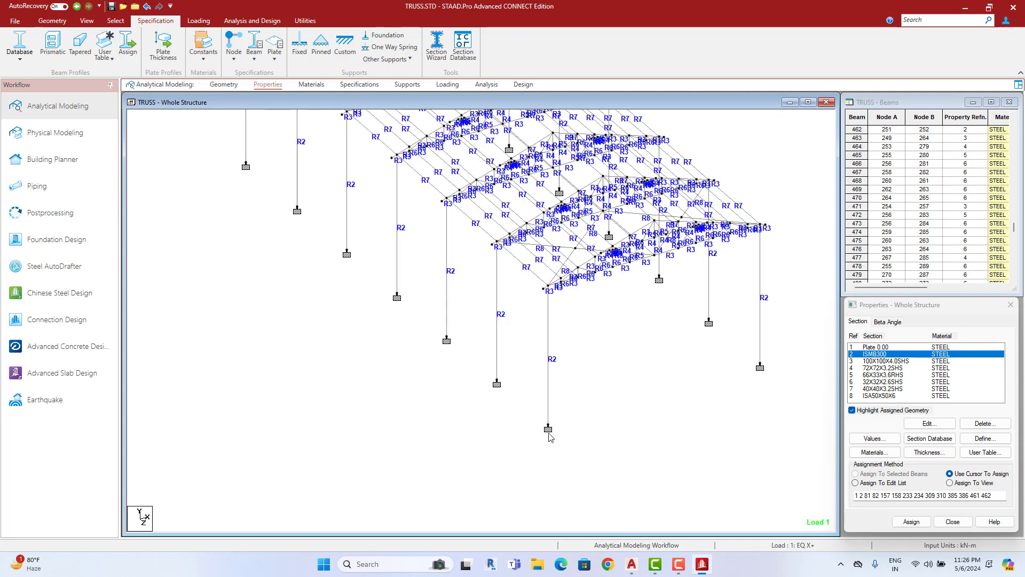
middle_drag(570, 335, 552, 473)
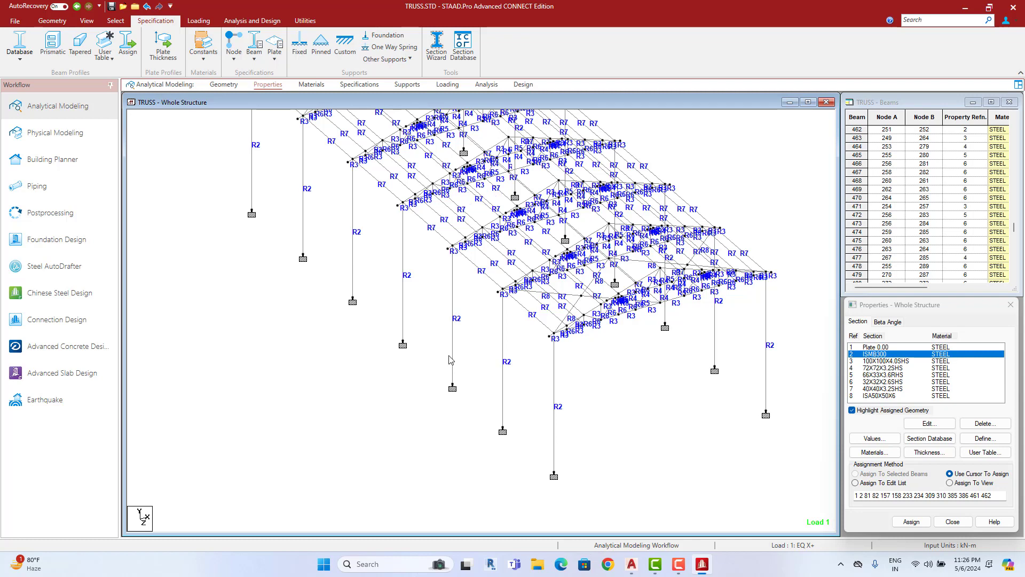
middle_drag(510, 335, 536, 342)
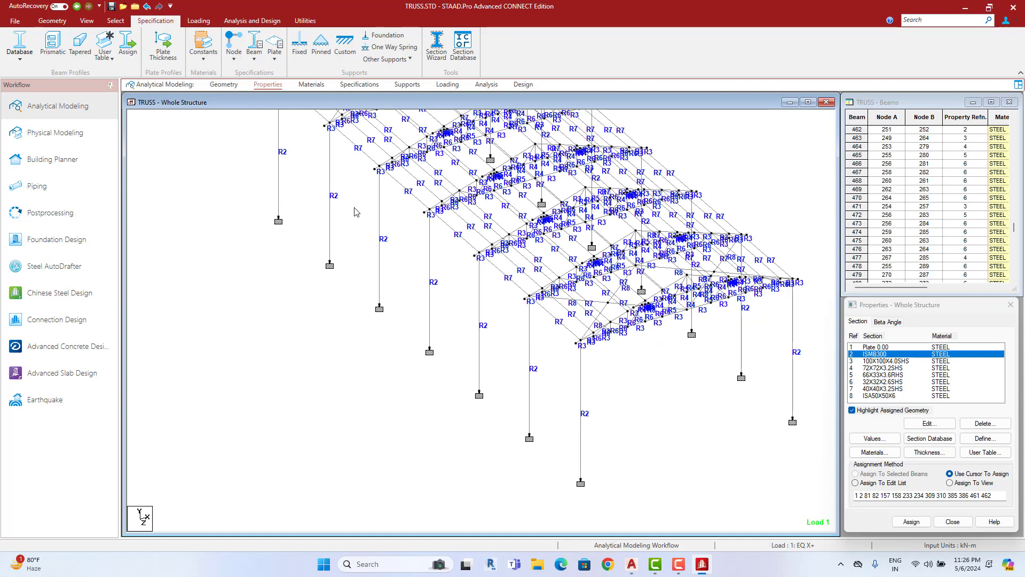
Step: Draw tie beams 663 and 664 between the column bases on both long sides
click(58, 106)
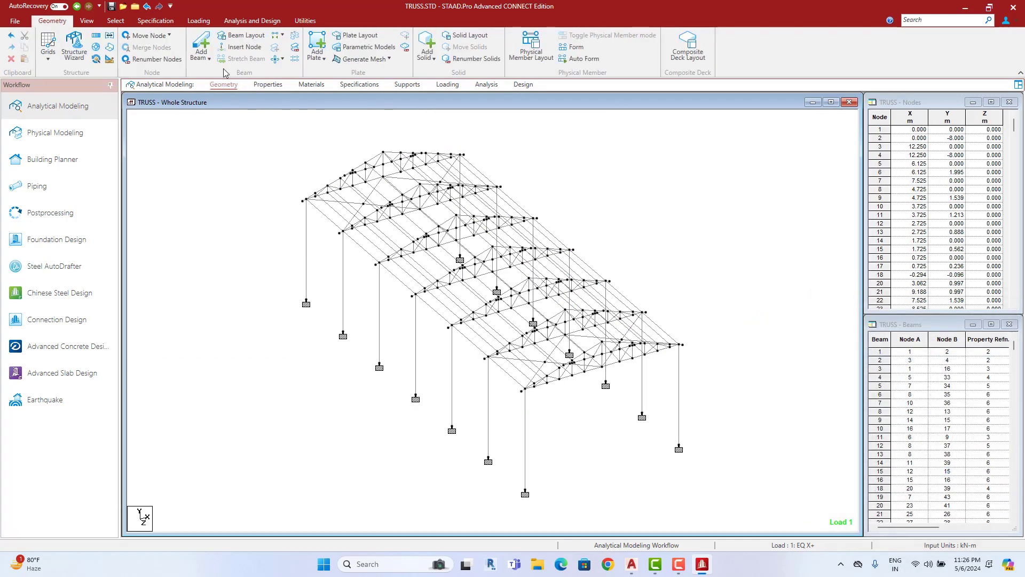
click(202, 45)
drag(525, 490, 306, 302)
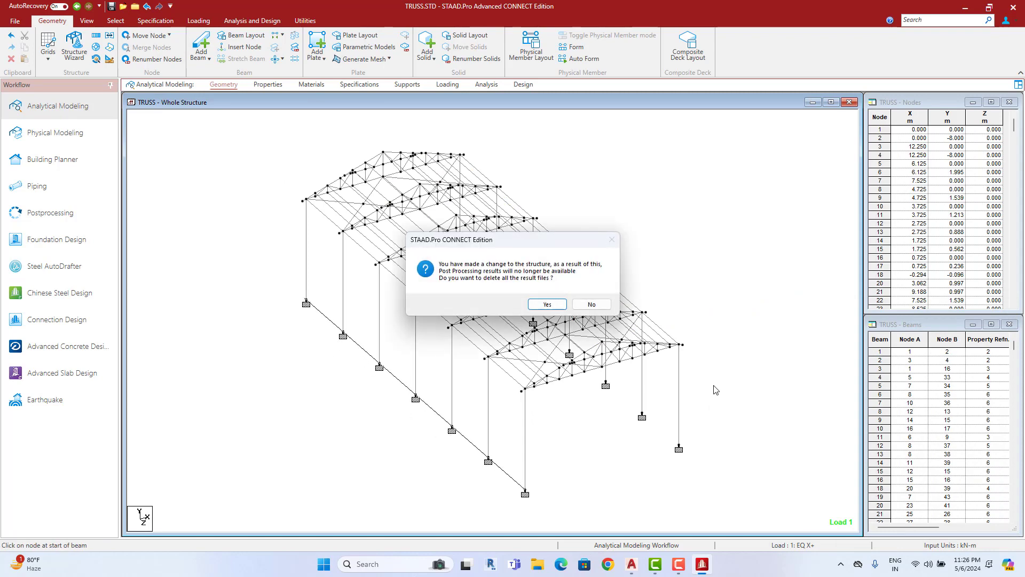
click(556, 306)
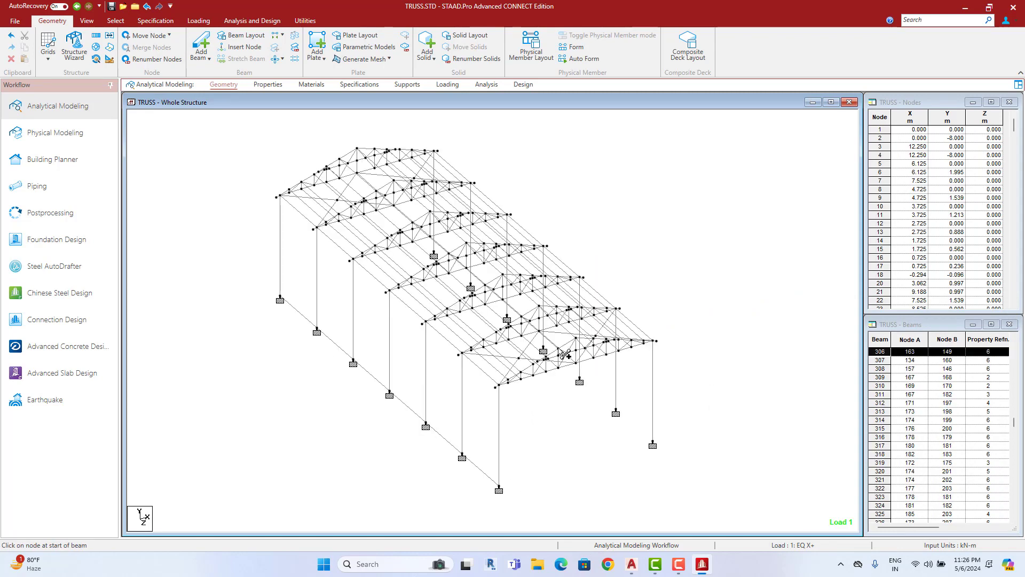
key(Right)
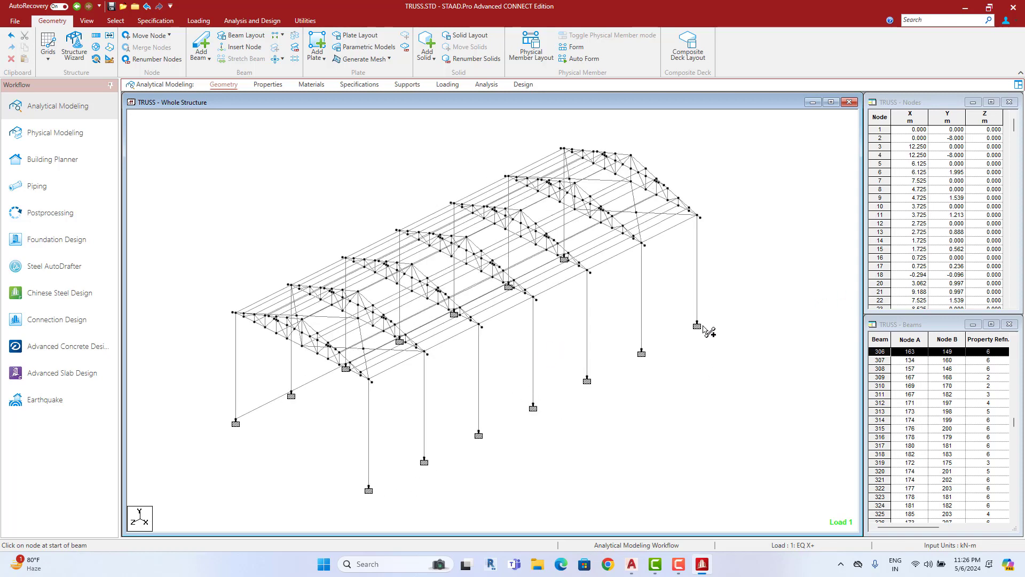
mouse_move(698, 324)
mouse_down()
mouse_move(626, 377)
mouse_move(369, 489)
mouse_up()
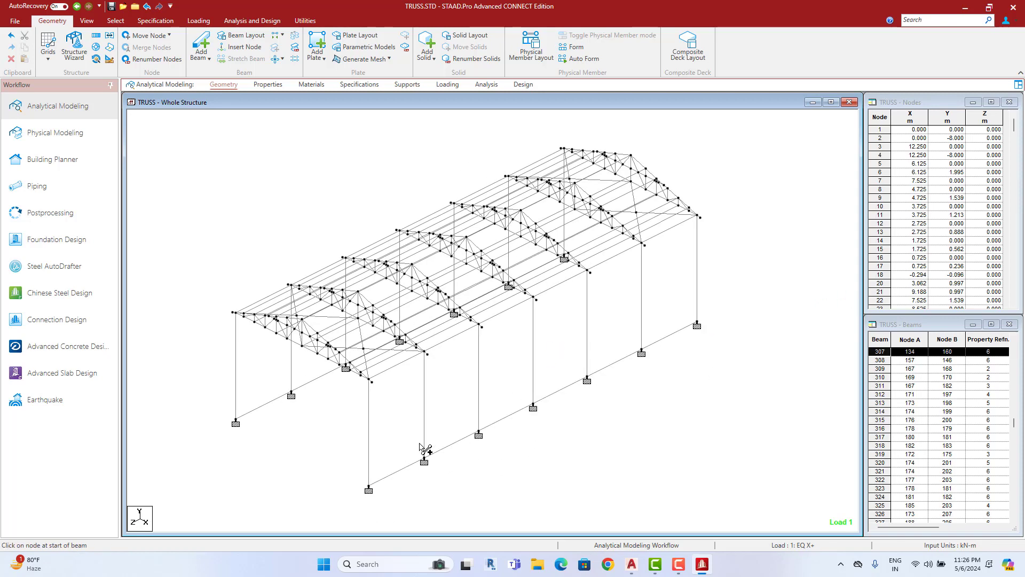
scroll(492, 383, up, 1)
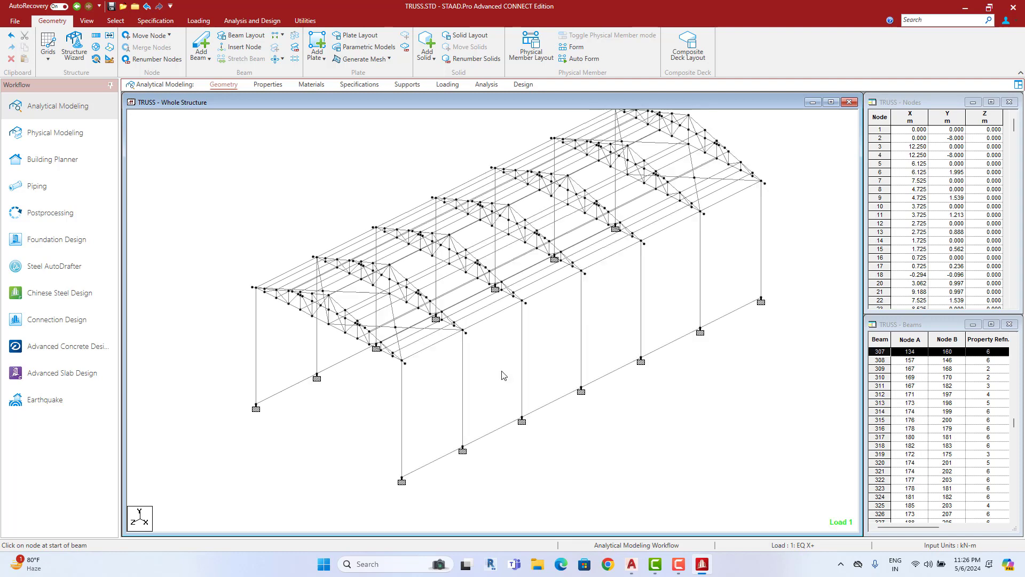
Step: Select the two new base beams on the member properties page
click(274, 88)
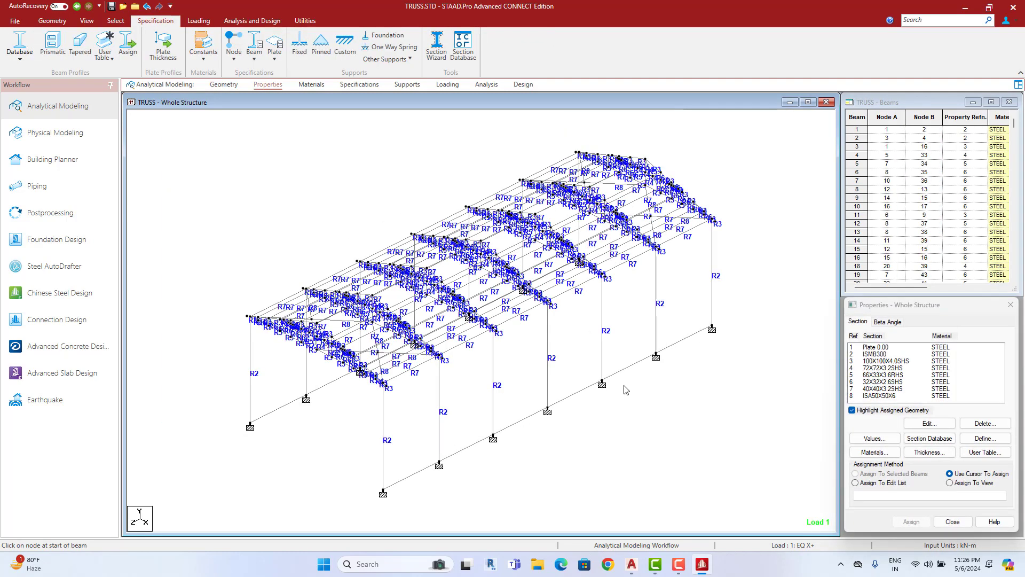
click(576, 400)
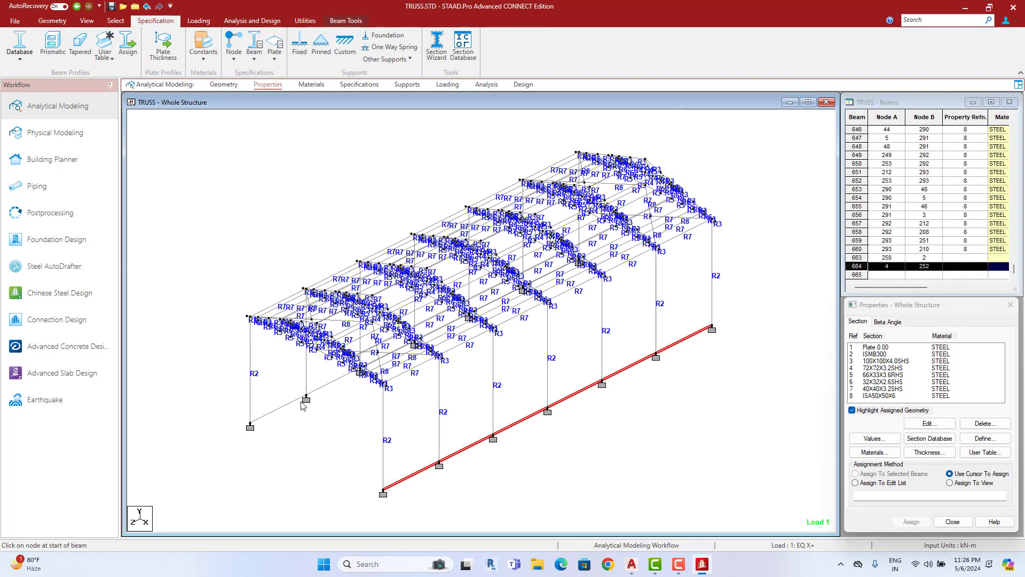
click(278, 412)
scroll(613, 409, down, 1)
Step: Select all beams and intersect them at default tolerance, creating 42 new beams
click(617, 412)
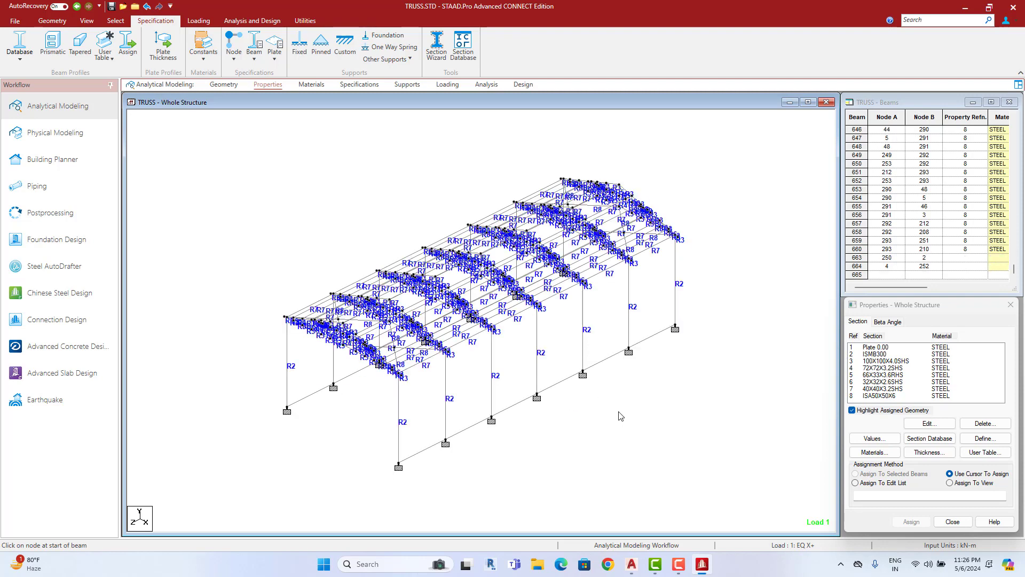
key(ctrl+a)
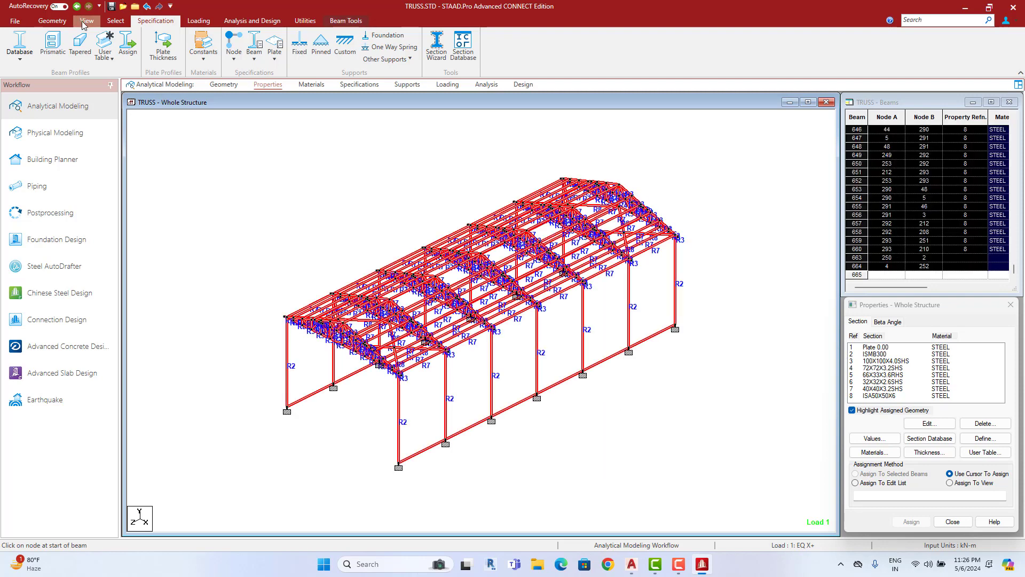
click(56, 21)
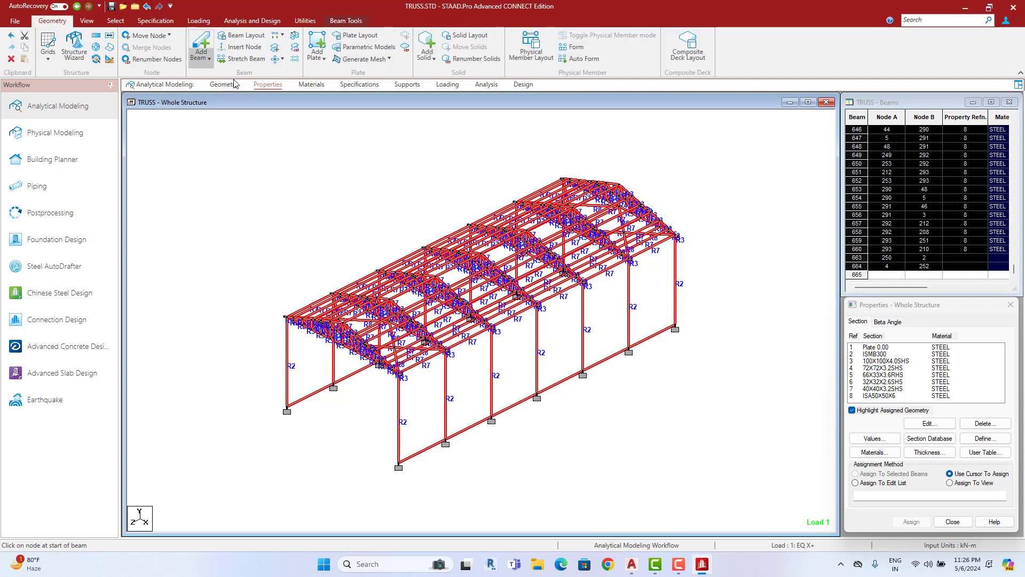
click(283, 59)
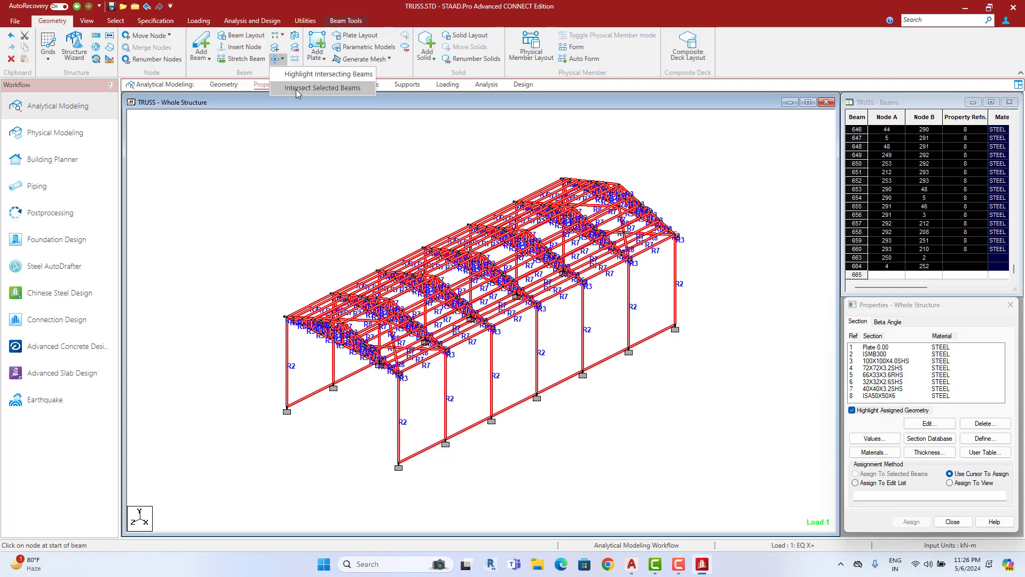
click(298, 90)
click(472, 299)
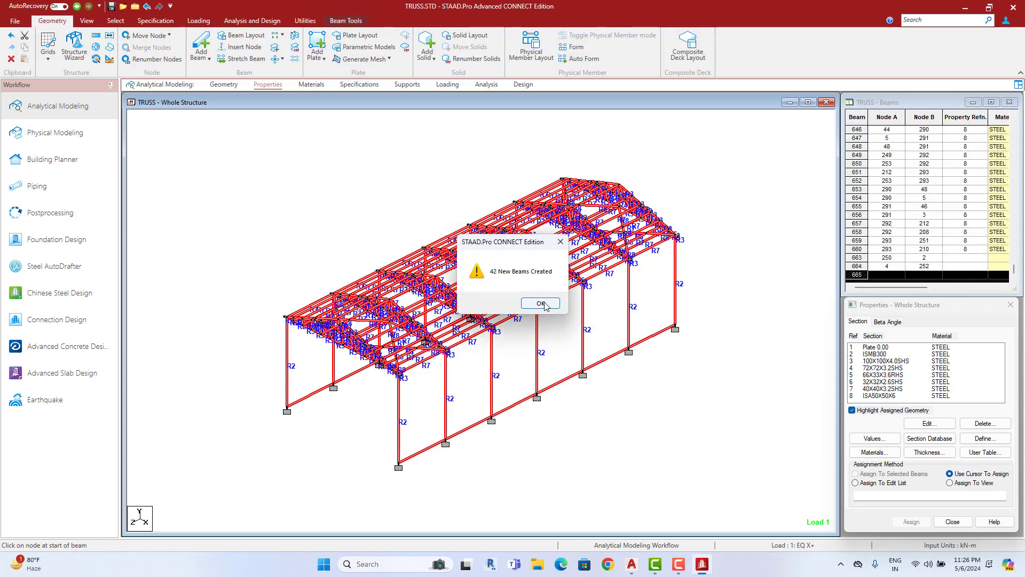
click(541, 303)
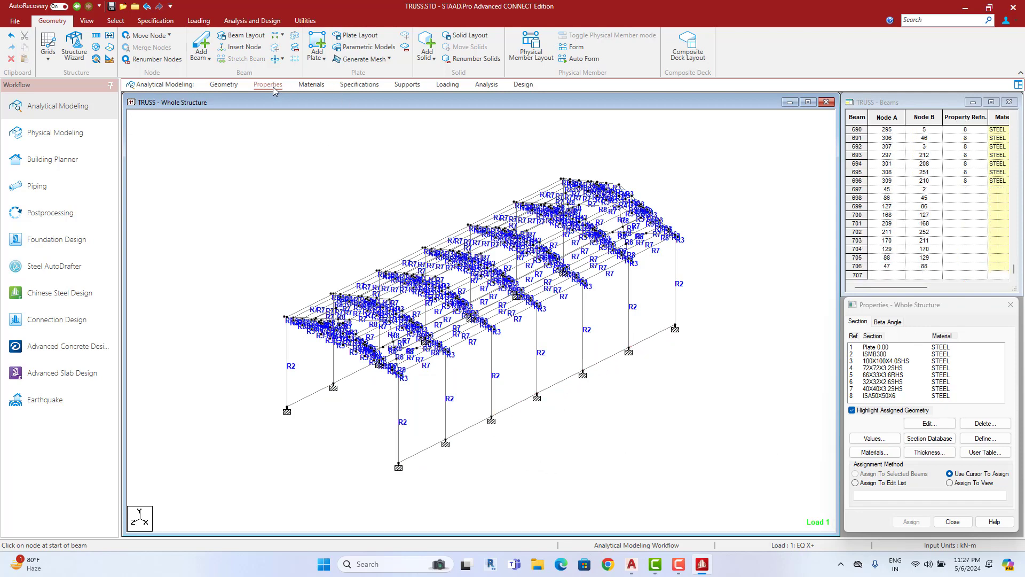
Step: Add property 9, a rectangular CONCRETE section with YD 0.4 m and ZD 0.25 m
click(977, 439)
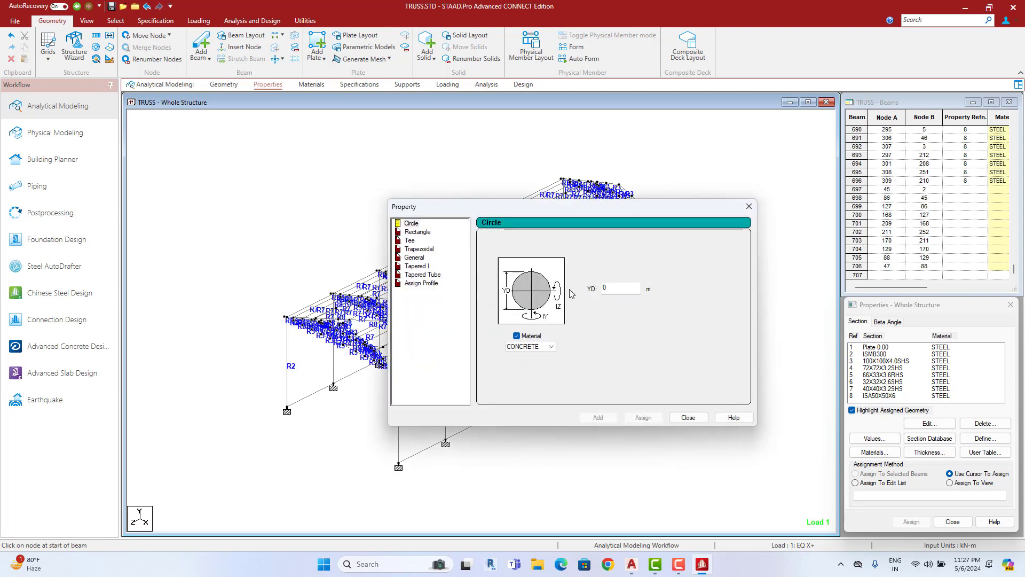
click(749, 207)
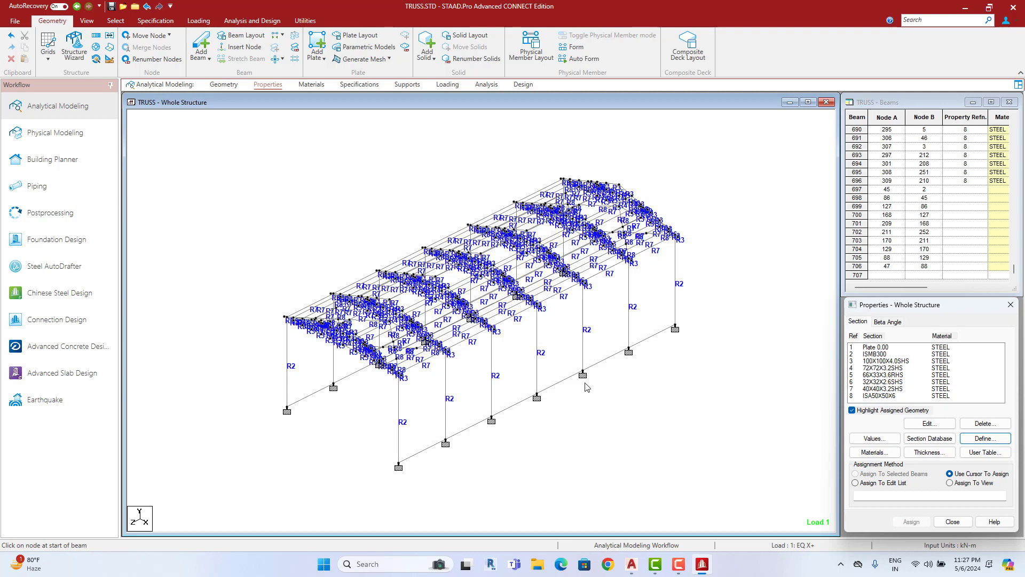
click(606, 364)
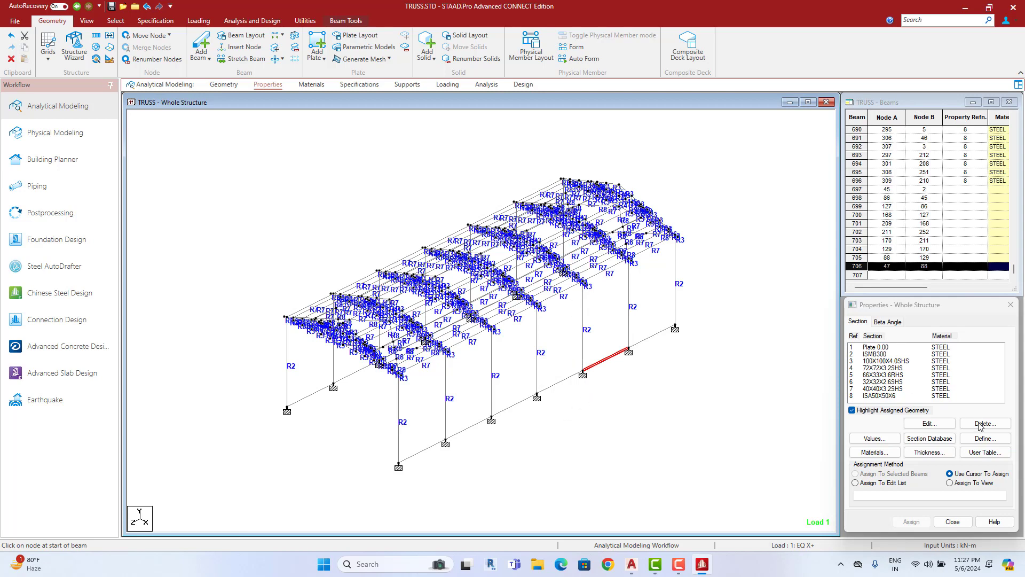
click(985, 438)
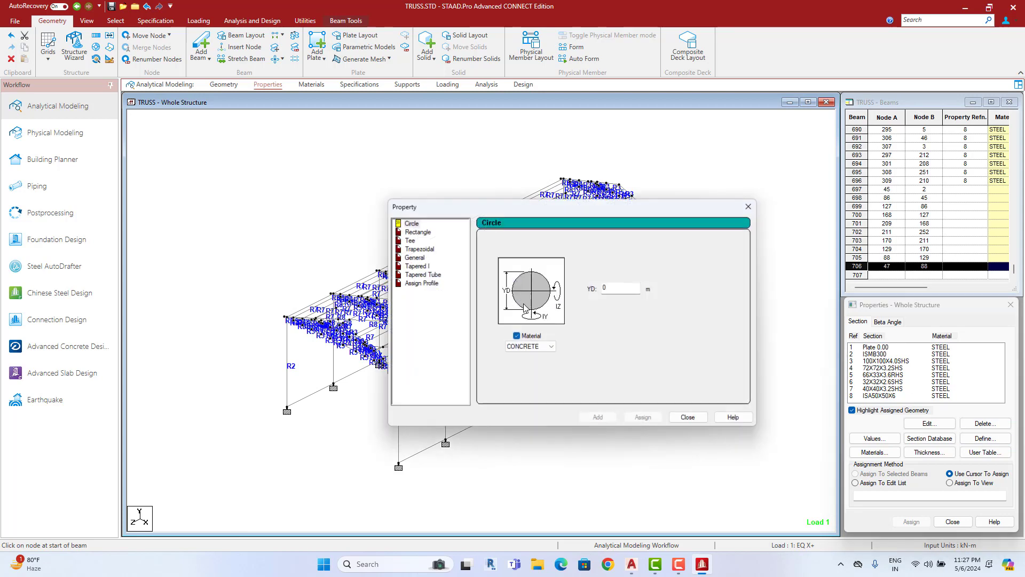
click(424, 234)
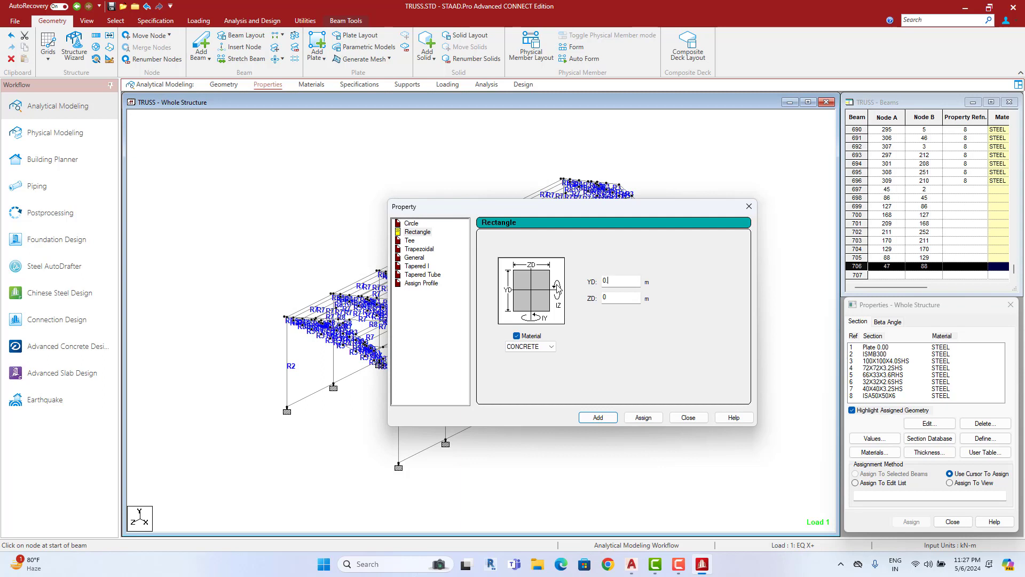
text(.4)
key(Tab)
text(5)
click(606, 418)
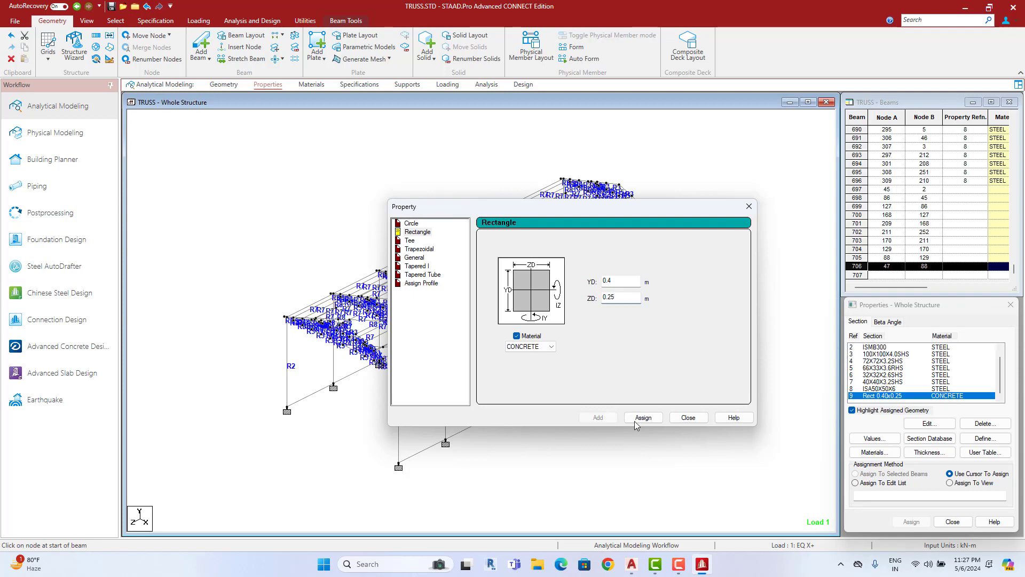
click(688, 417)
Step: Select all beams missing a property and assign them concrete section 9
double_click(116, 21)
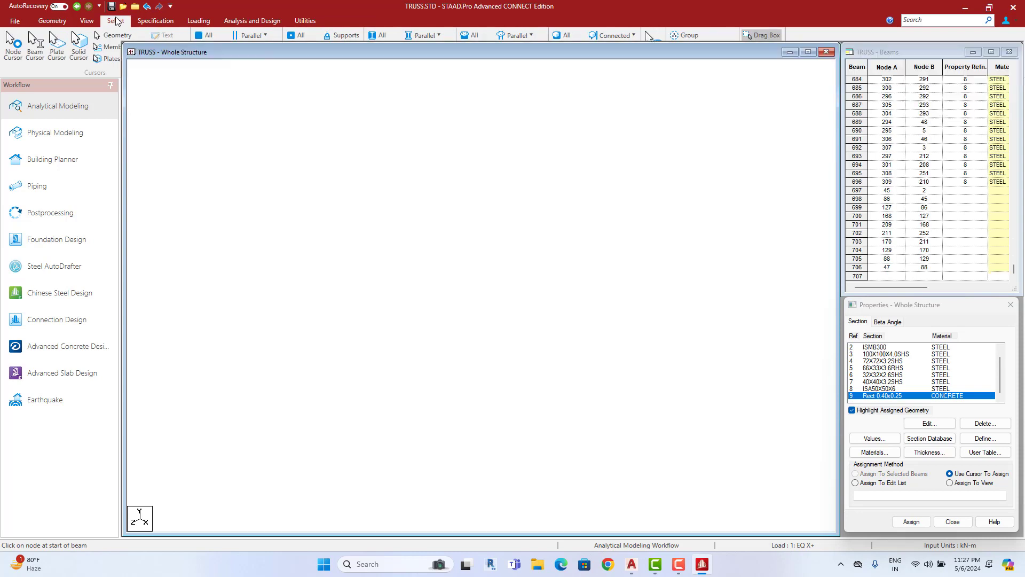
double_click(116, 22)
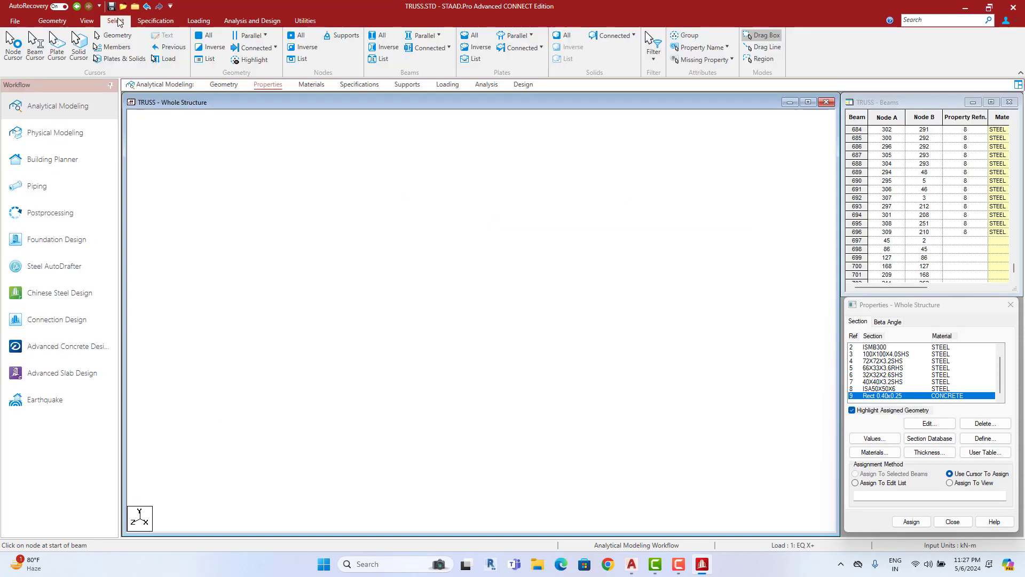
click(713, 65)
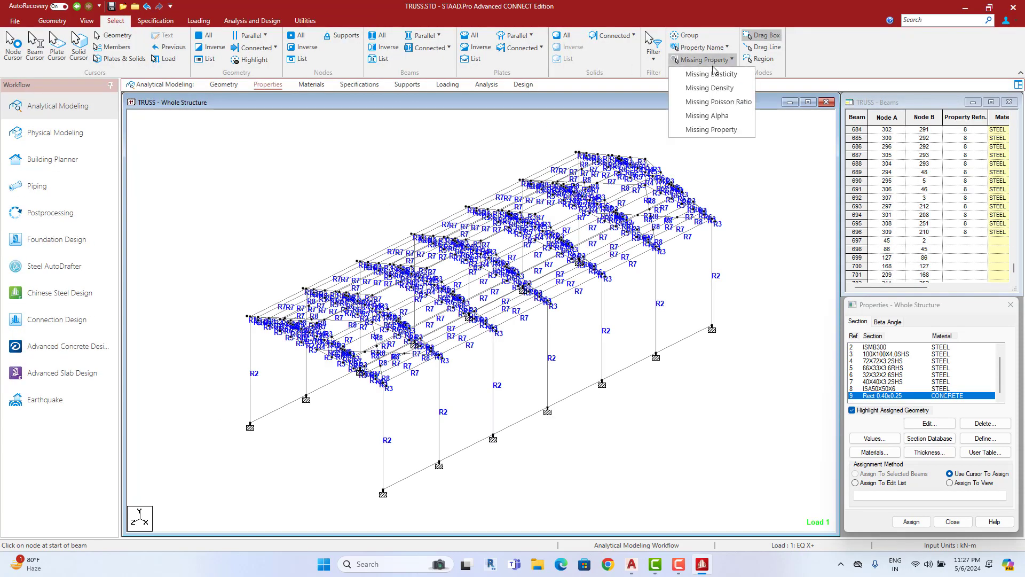
click(716, 129)
click(920, 522)
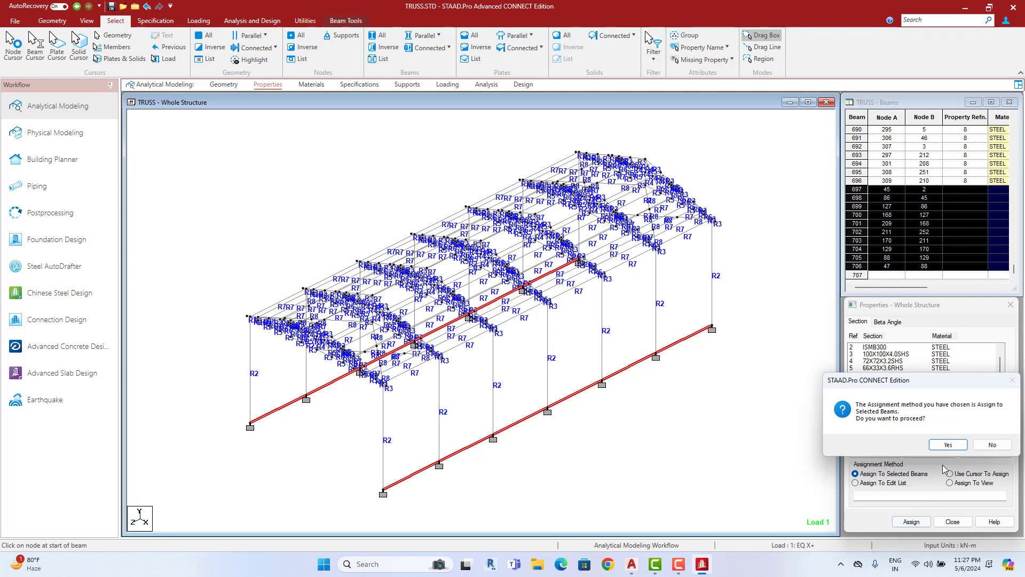
click(932, 451)
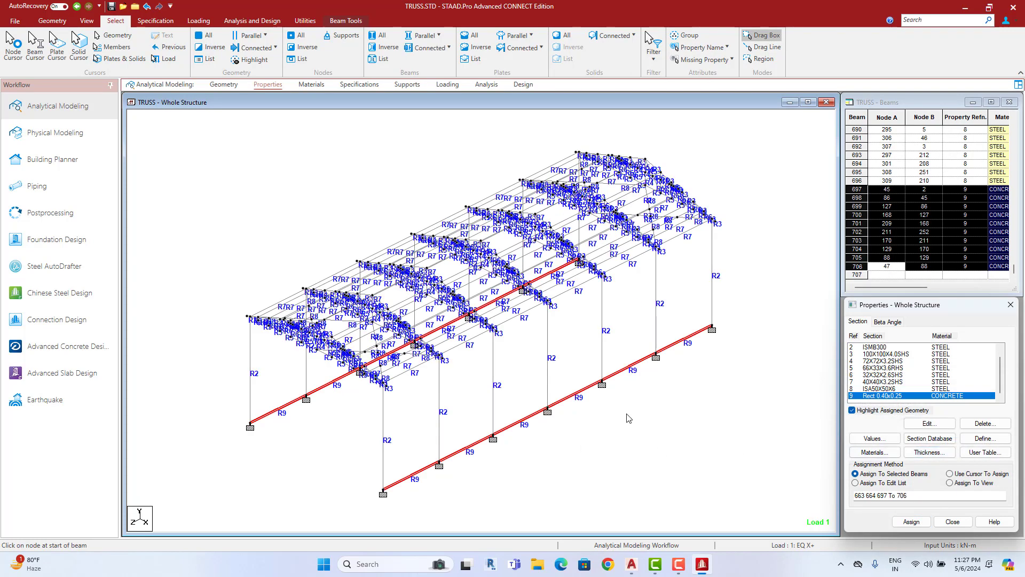
click(635, 402)
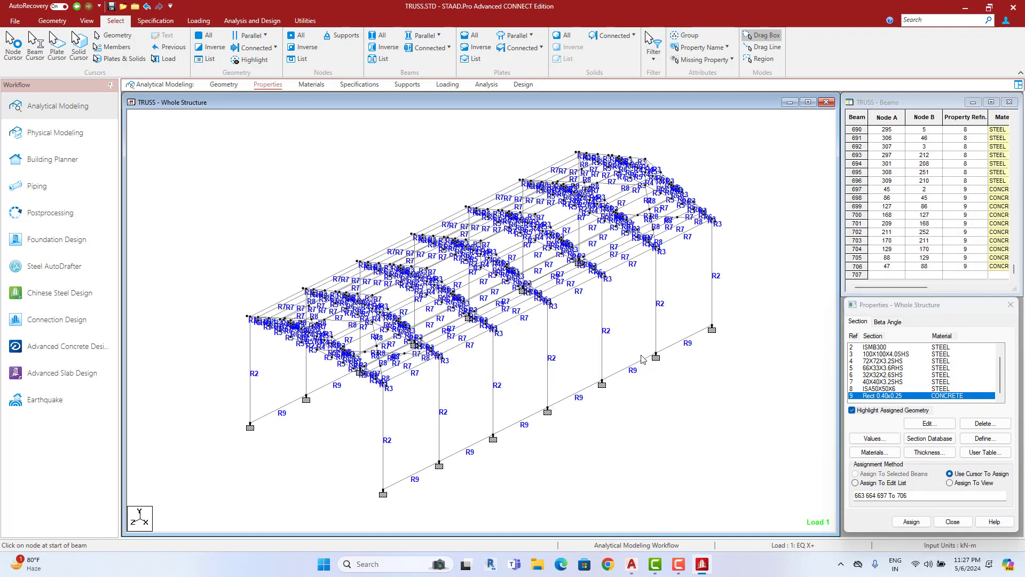
Step: View the shed as a 3D rendering and orbit to inspect it
right_click(707, 178)
click(773, 452)
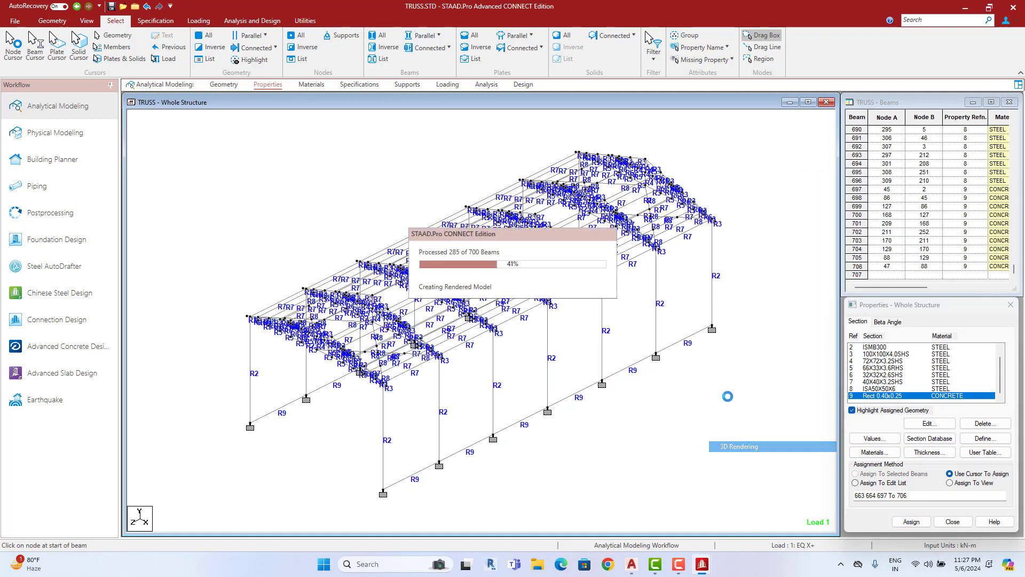
drag(702, 359, 688, 283)
drag(643, 346, 686, 384)
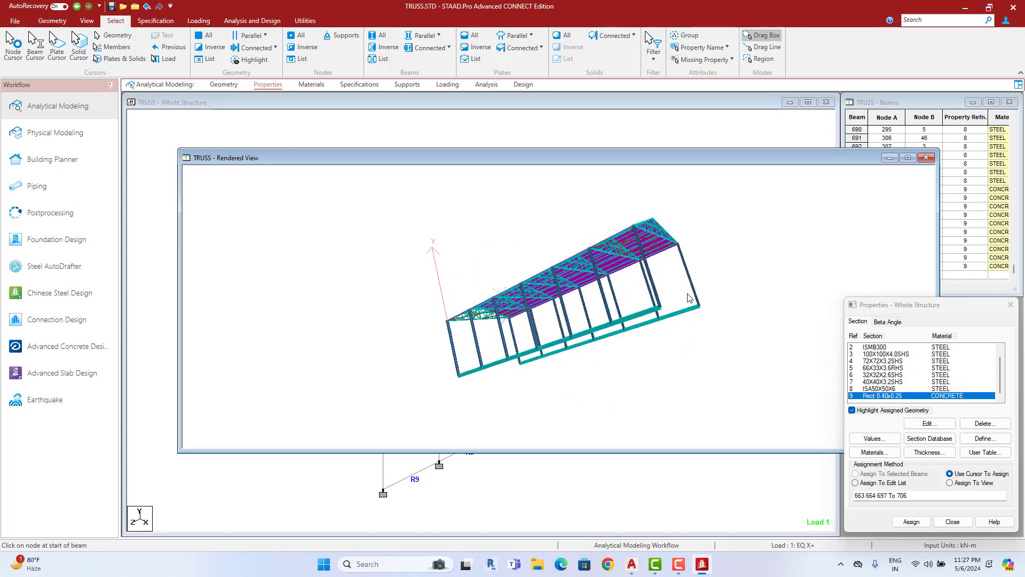
click(927, 158)
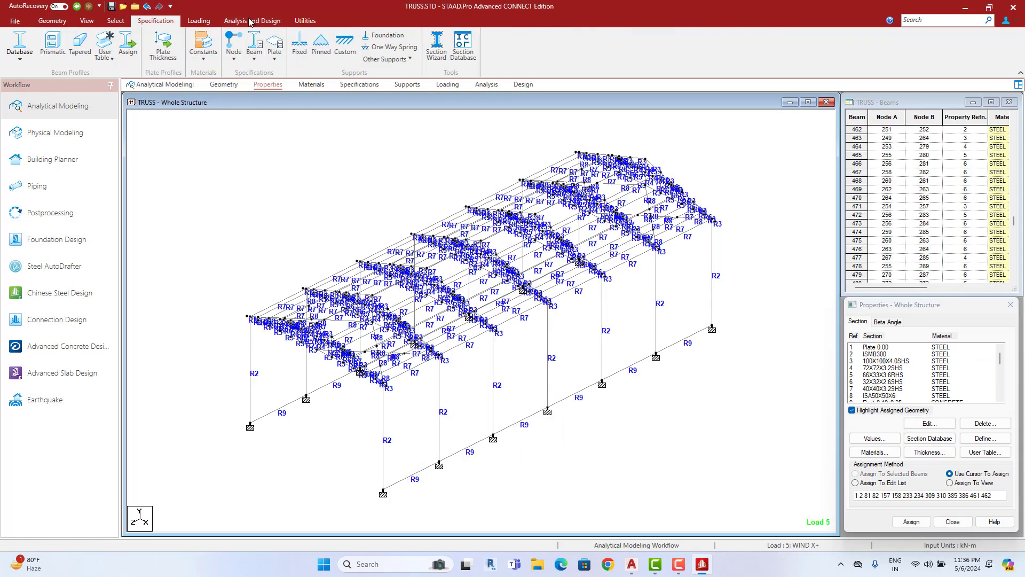
click(250, 21)
Step: Save the model, run the analysis past the warning, and open postprocessing results
click(173, 48)
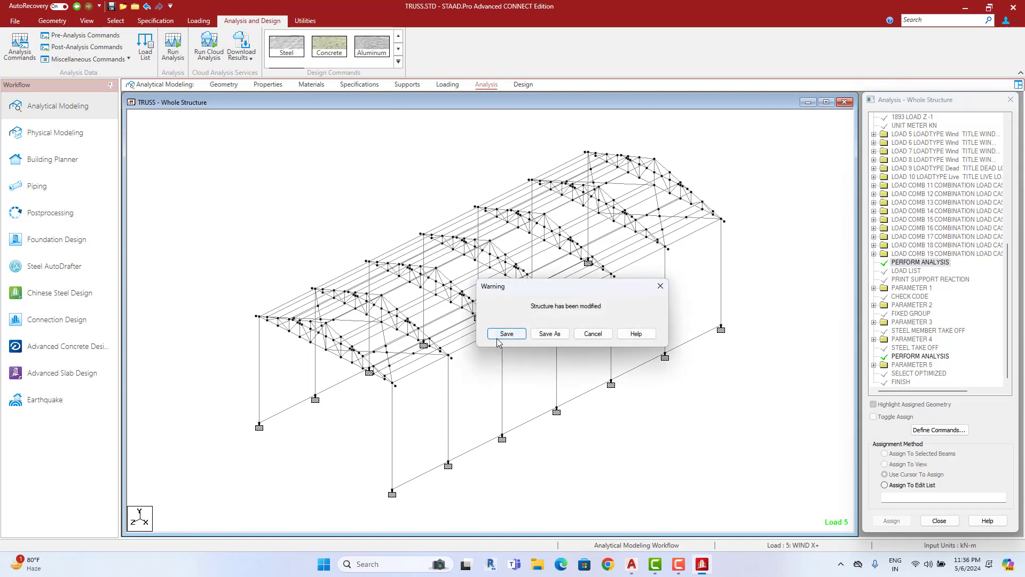
click(505, 335)
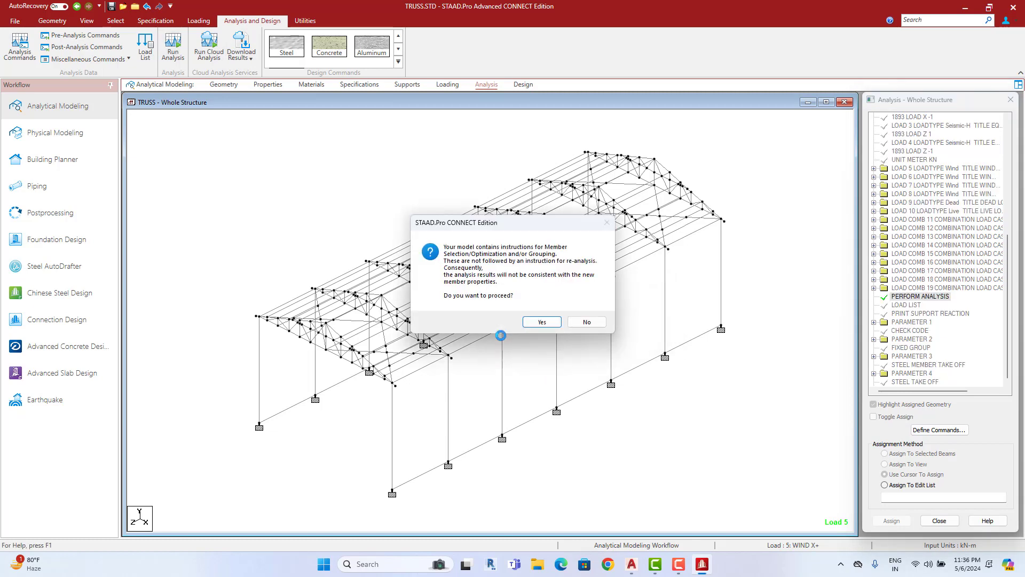
click(541, 322)
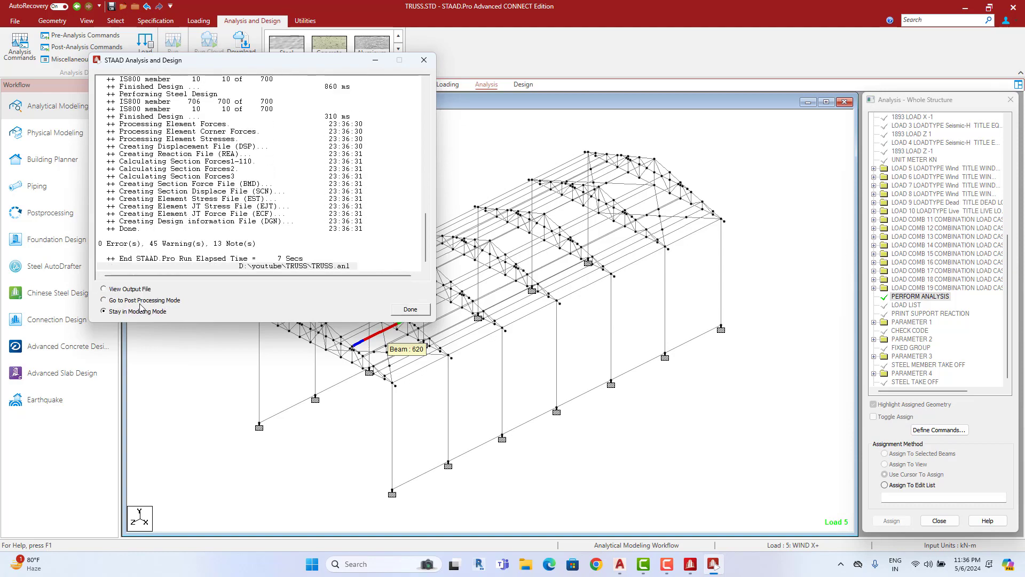
click(410, 309)
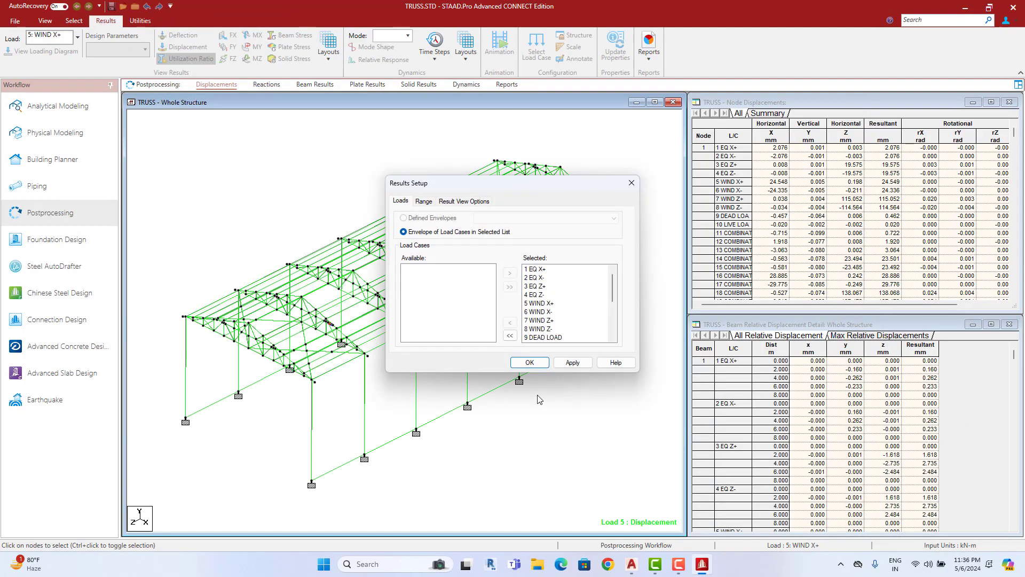
Step: Swap the displacement display for utilization ratios, pan across the truss, then return to modelling
click(529, 363)
click(186, 40)
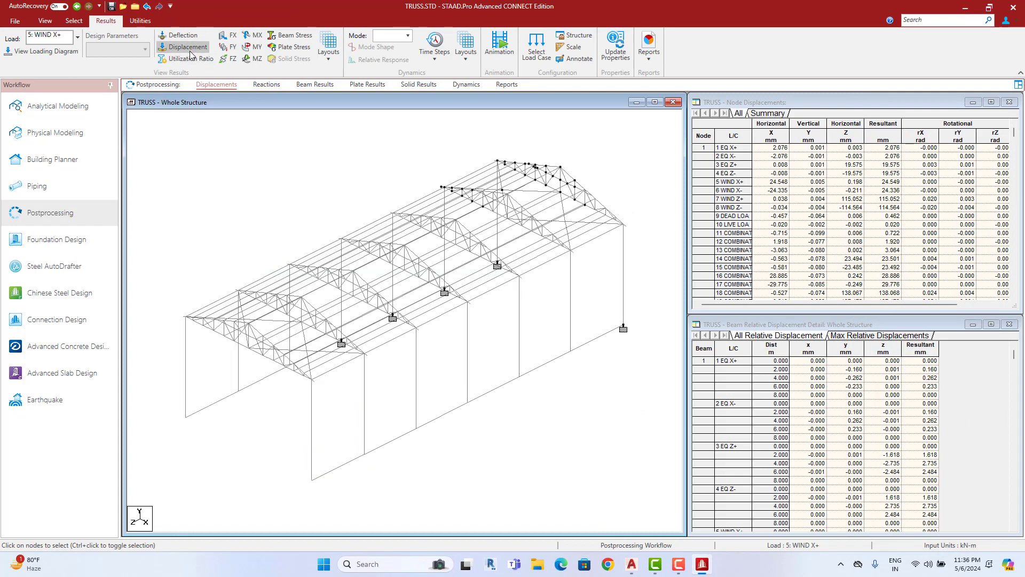
click(190, 59)
scroll(483, 378, up, 2)
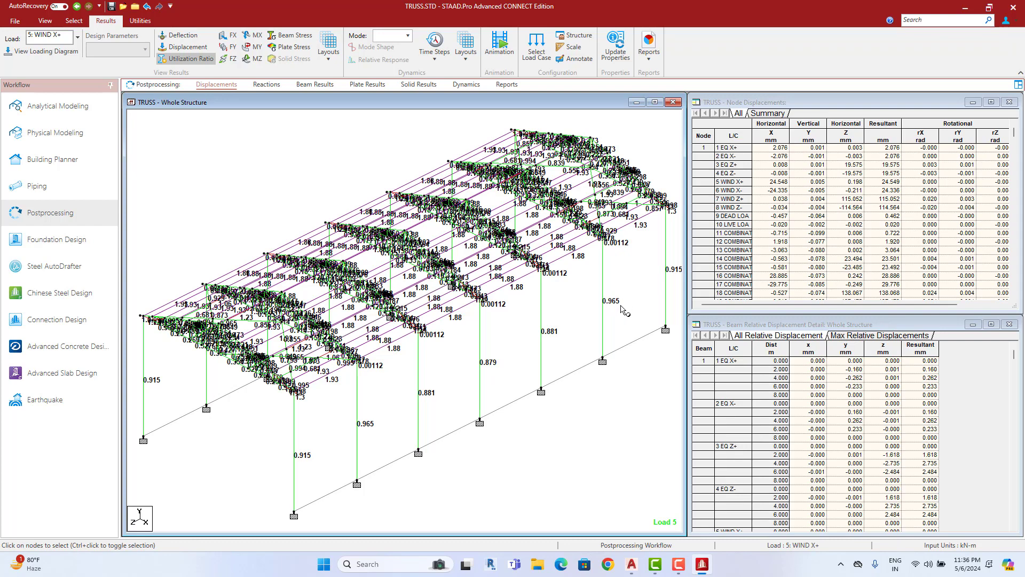
scroll(625, 307, down, 2)
scroll(602, 330, up, 2)
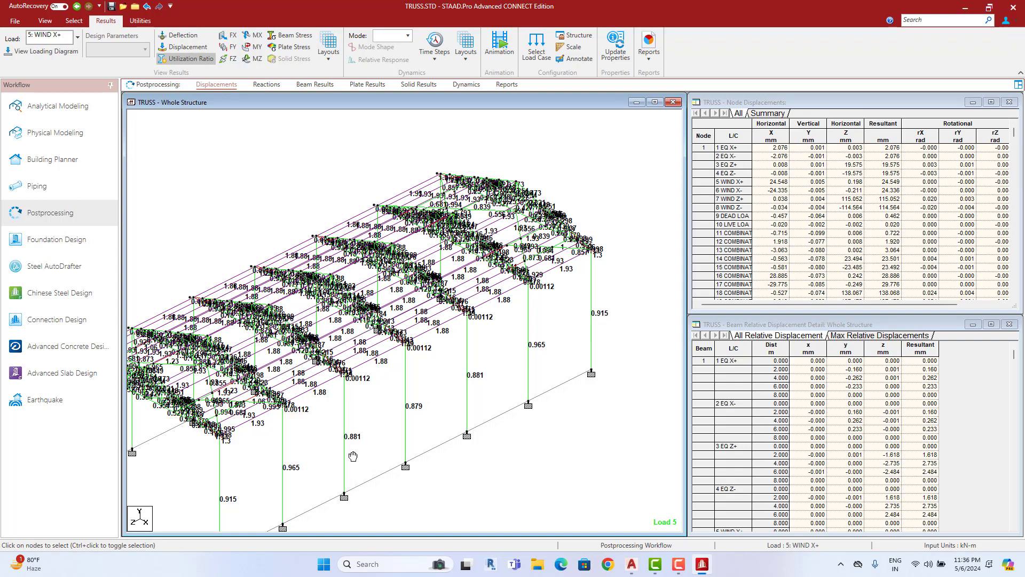
middle_drag(353, 456, 410, 449)
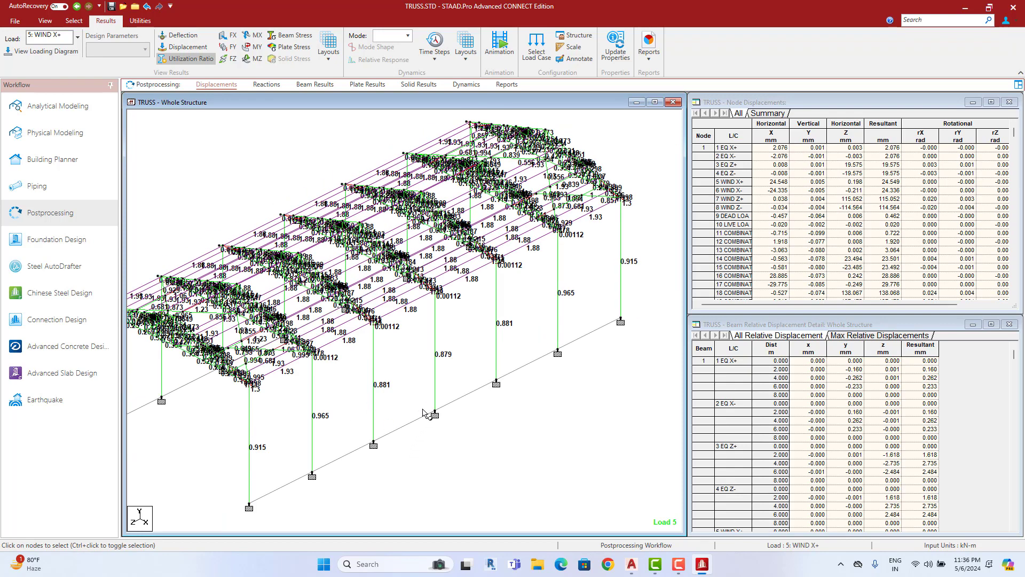
middle_drag(424, 410, 411, 421)
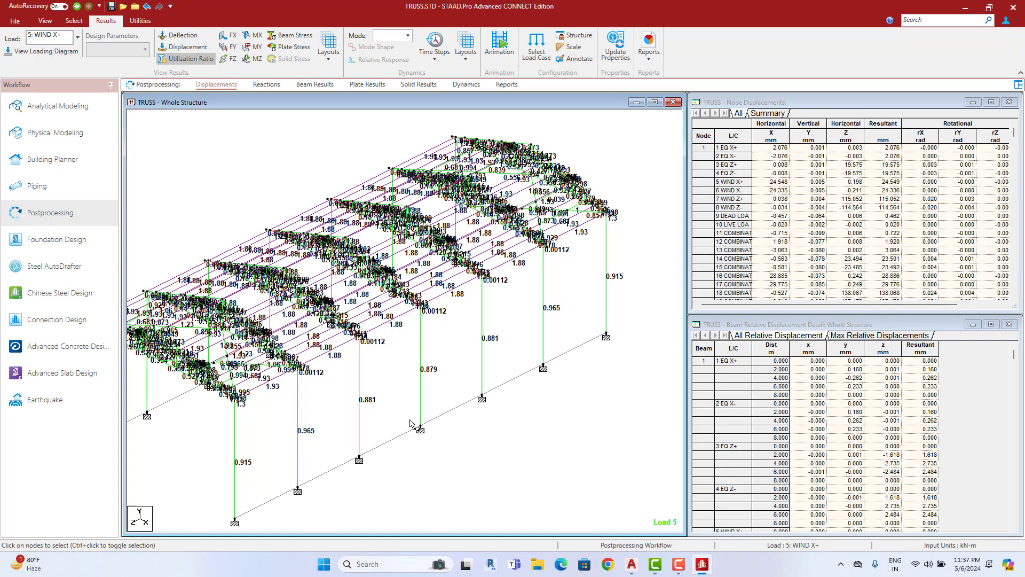
middle_drag(409, 410, 405, 351)
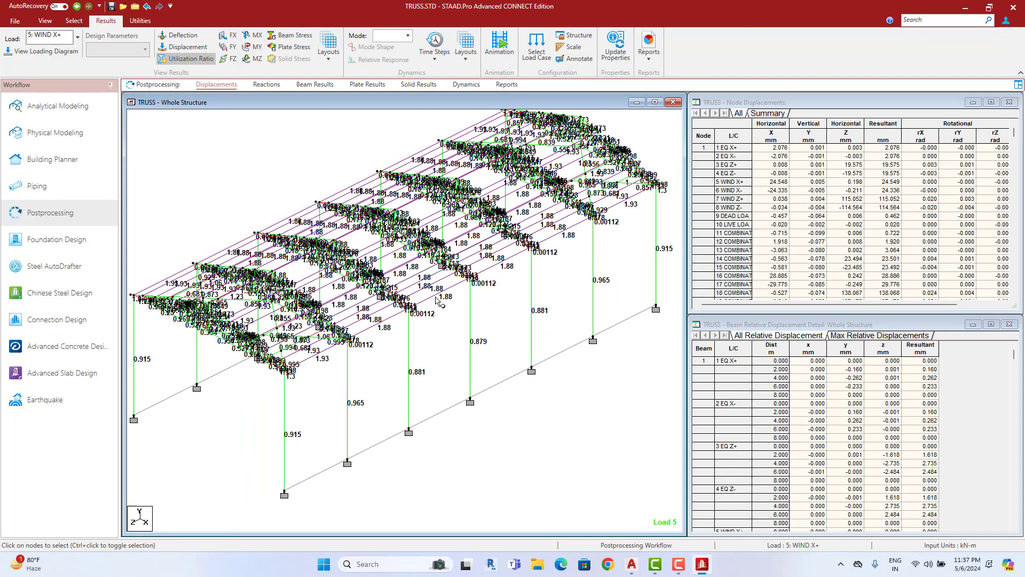
click(58, 107)
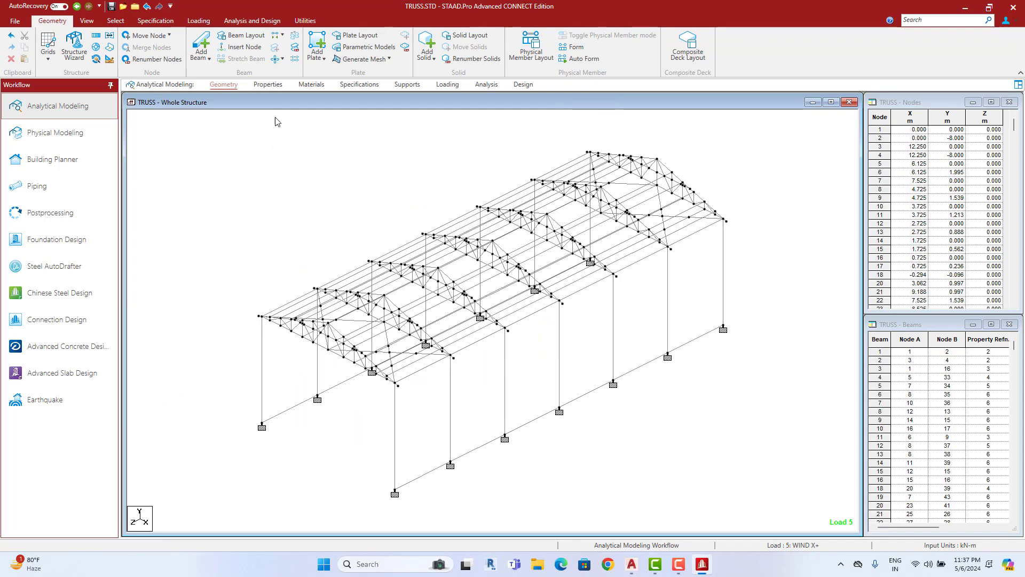
Step: Display the section property assignments and select section row 4 to highlight the 72x72 SHS beams
click(268, 84)
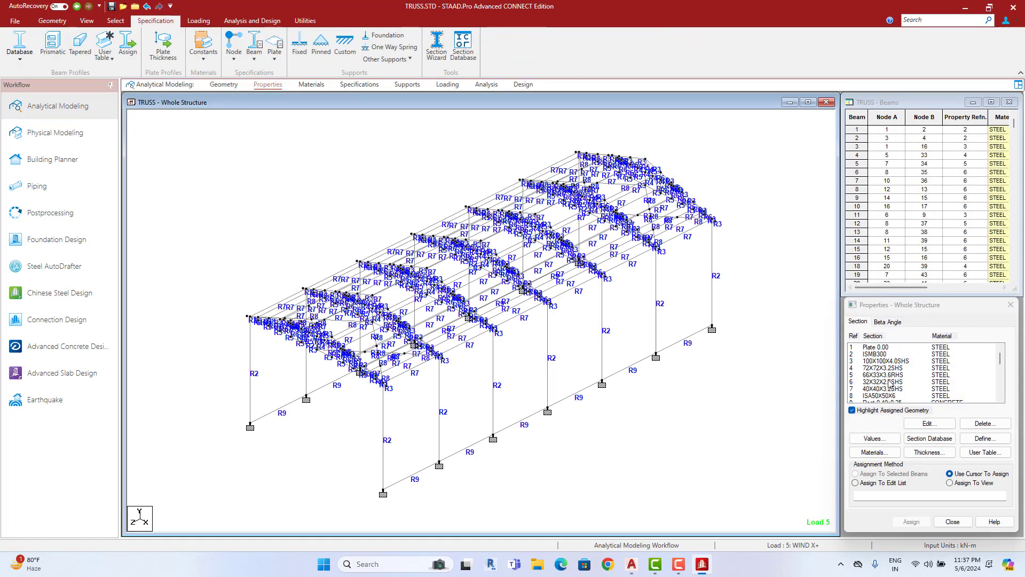
click(889, 369)
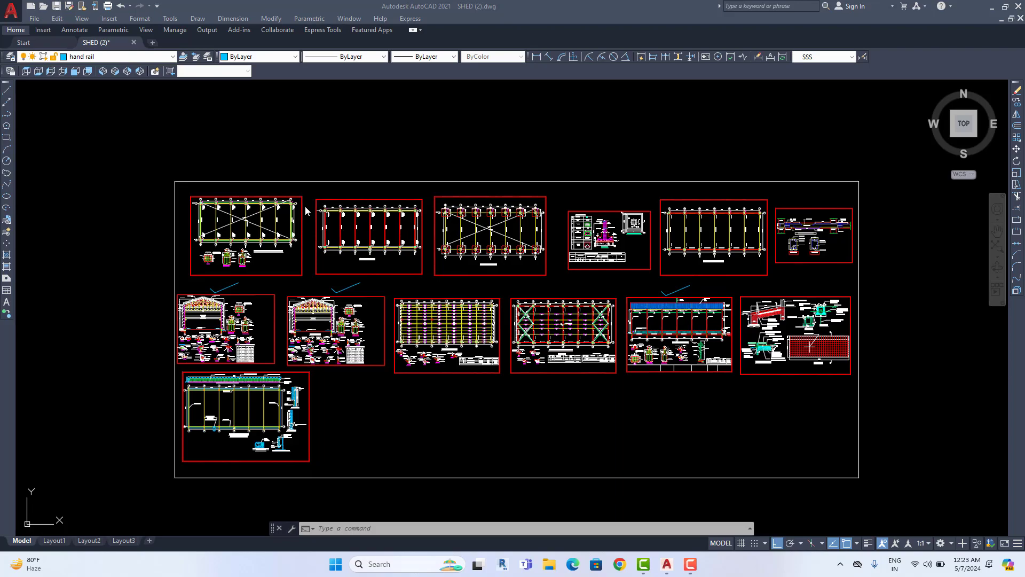
Step: Zoom in on the drawing set and centre the layout plans
scroll(306, 210, up, 1)
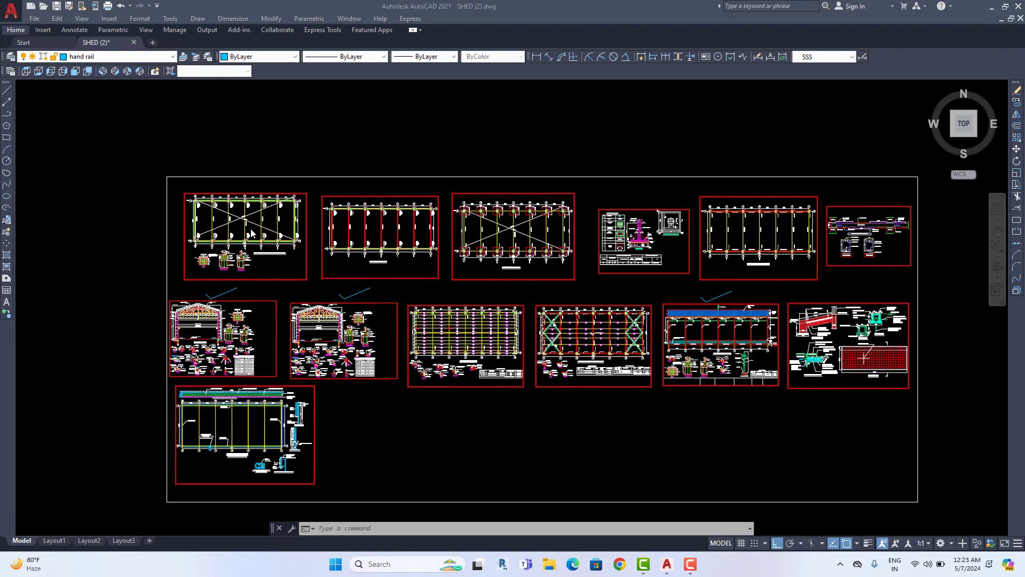
scroll(260, 233, up, 4)
scroll(267, 235, up, 1)
scroll(291, 252, up, 1)
middle_drag(290, 252, 552, 301)
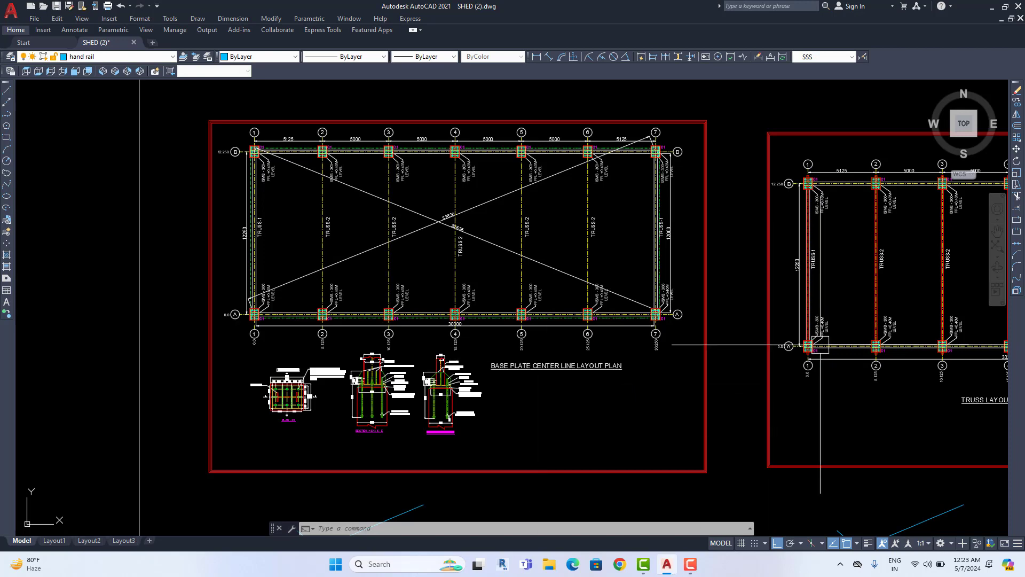
mouse_move(501, 413)
middle_down()
mouse_move(509, 419)
mouse_move(554, 340)
middle_up()
scroll(510, 417, down, 2)
scroll(553, 339, up, 2)
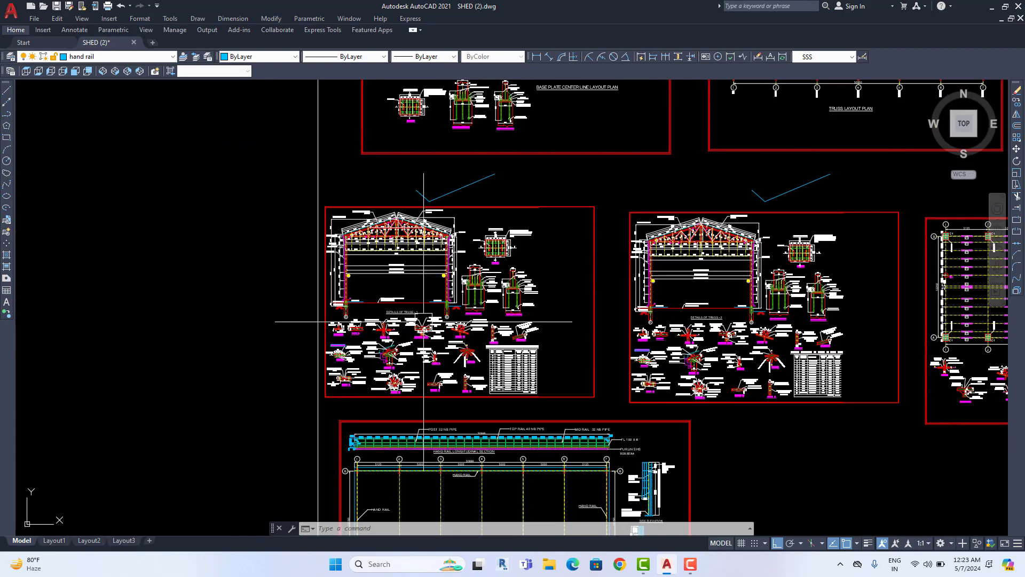
Step: Pan up to the upper sheets and centre the Base Plate Center Line Layout Plan
middle_drag(297, 321, 476, 390)
scroll(540, 373, down, 1)
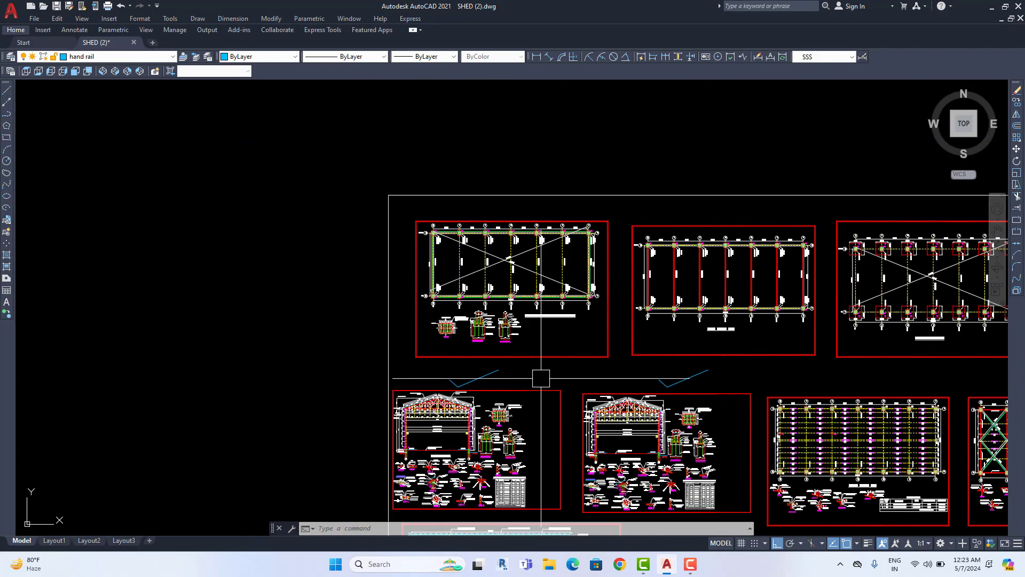
middle_drag(540, 373, 620, 323)
scroll(480, 343, up, 1)
scroll(476, 352, up, 2)
scroll(491, 368, up, 2)
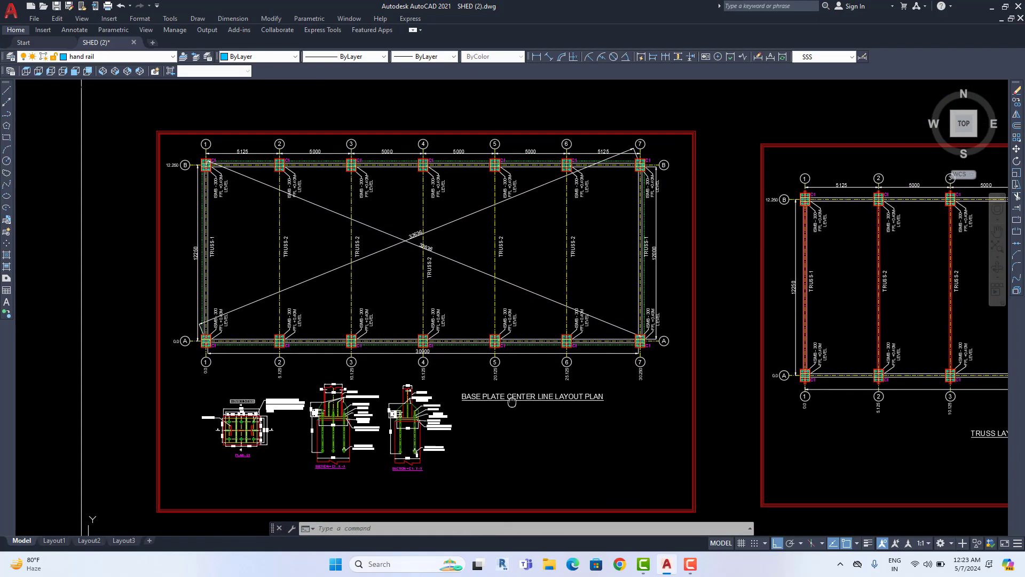
mouse_move(498, 404)
middle_down()
mouse_move(541, 407)
mouse_move(537, 418)
mouse_move(534, 390)
middle_up()
scroll(540, 407, up, 1)
Step: Zoom in and bring the C1 base plate plan and sections into view
scroll(513, 374, up, 2)
scroll(481, 331, up, 2)
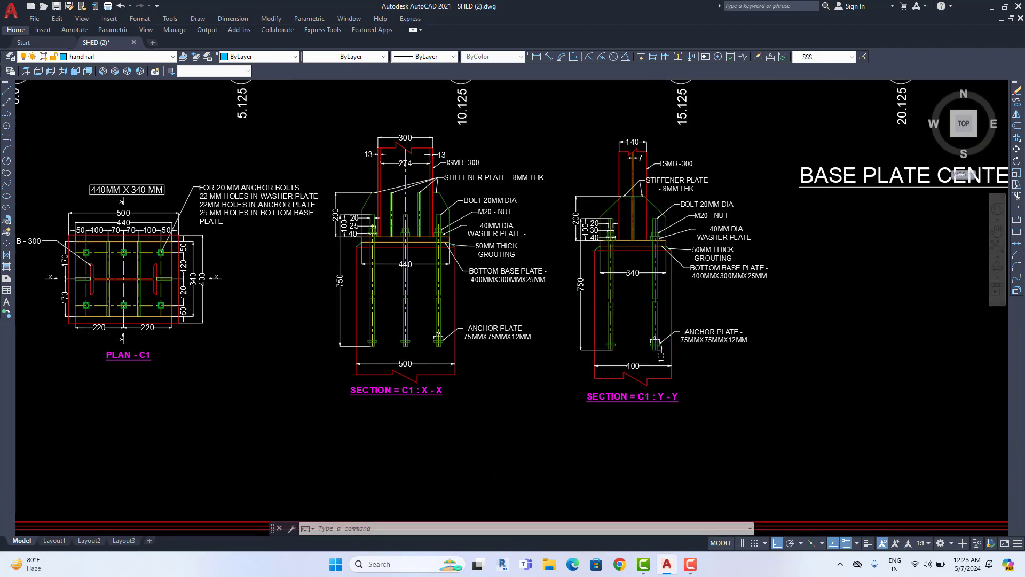
scroll(458, 293, up, 1)
middle_drag(458, 293, 479, 356)
middle_drag(436, 274, 473, 236)
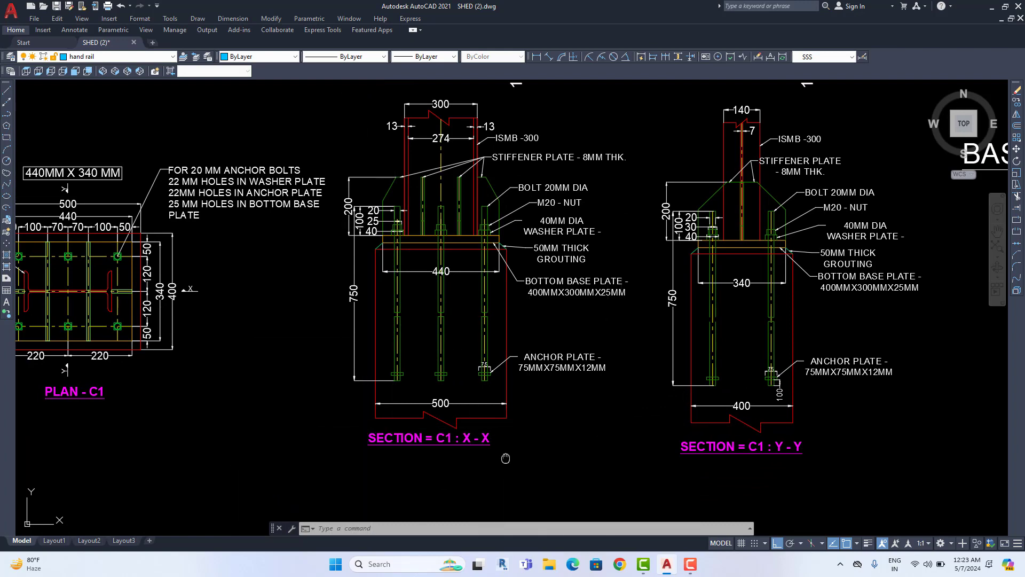
middle_drag(505, 388, 503, 413)
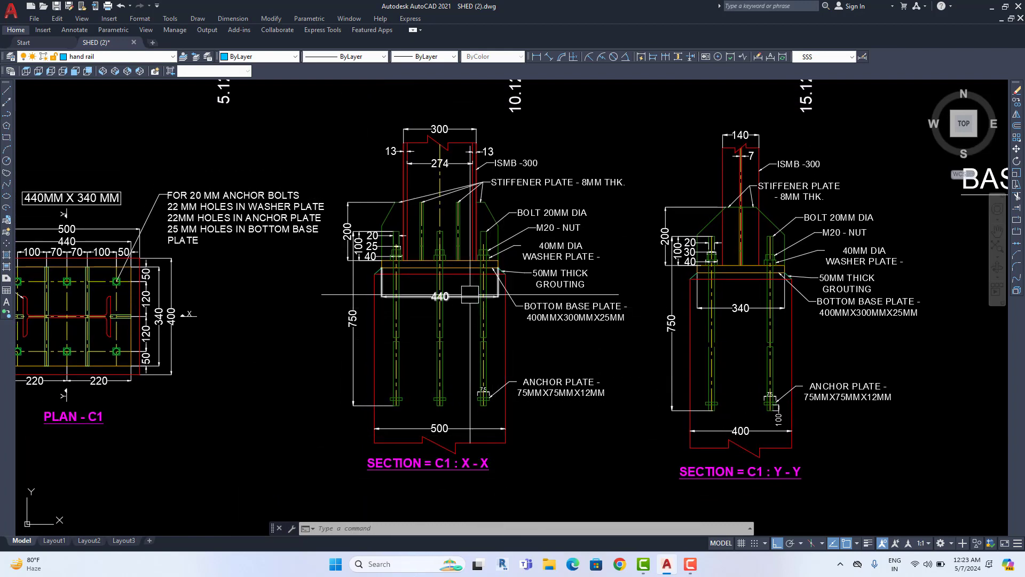
Step: Enlarge section X-X and inspect its anchor plate end and ISMB-300 column top
scroll(505, 336, up, 1)
scroll(492, 317, up, 1)
scroll(491, 317, up, 1)
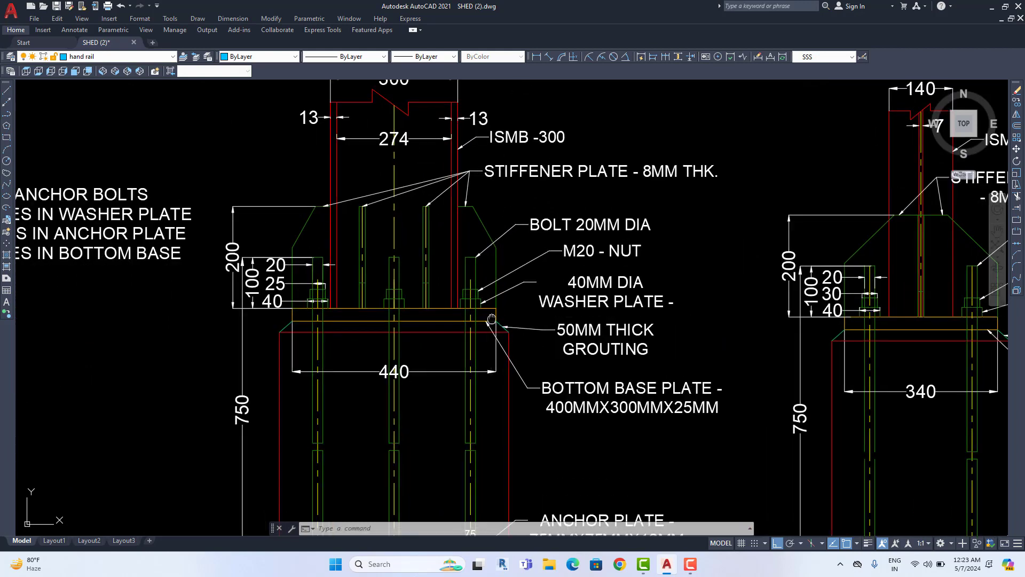
middle_drag(447, 309, 449, 368)
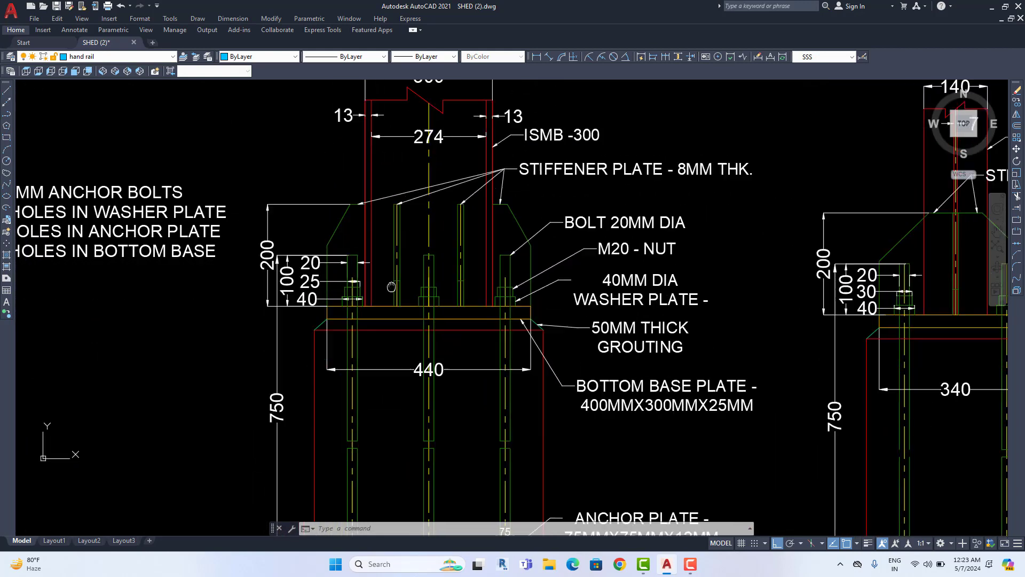
middle_drag(360, 462, 392, 337)
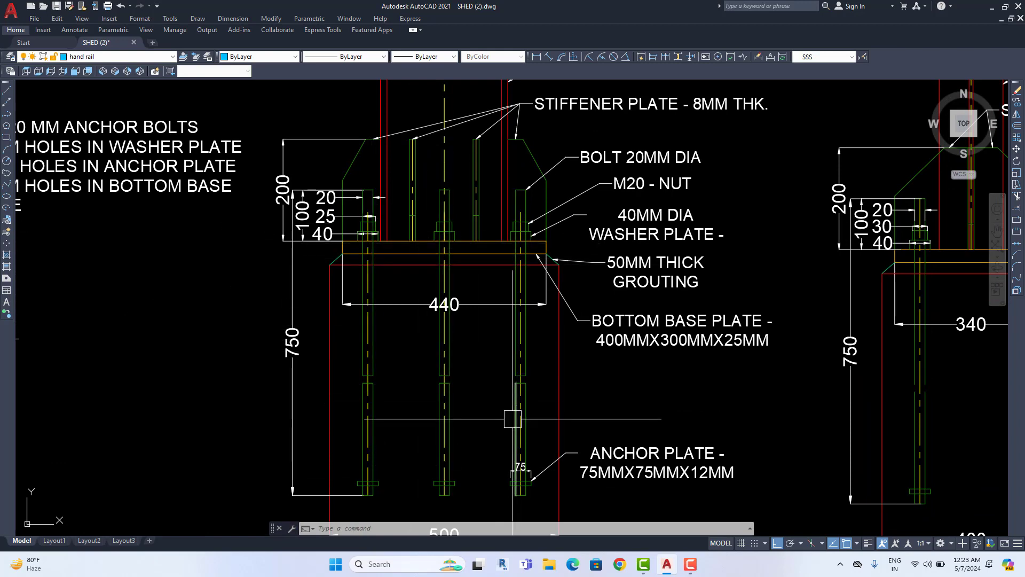
middle_drag(513, 419, 504, 488)
middle_drag(456, 173, 456, 247)
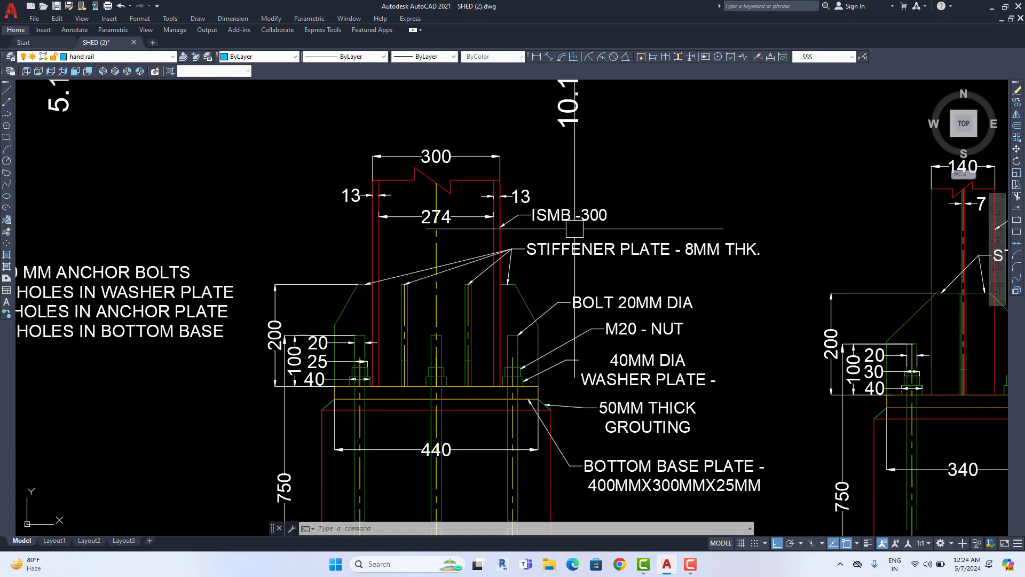
Step: Zoom out to show grid A and all C1 sections, then centre PLAN - C1 and section X-X
scroll(575, 228, down, 4)
scroll(575, 228, down, 2)
scroll(574, 229, down, 1)
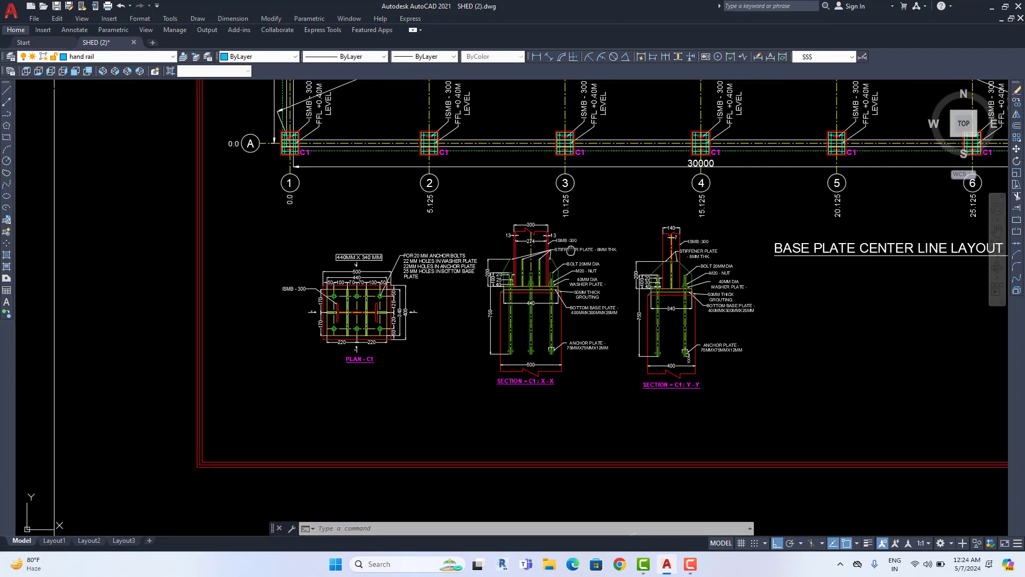
mouse_move(593, 150)
middle_down()
mouse_move(563, 255)
mouse_move(591, 270)
middle_up()
scroll(331, 470, up, 1)
middle_drag(331, 470, 342, 267)
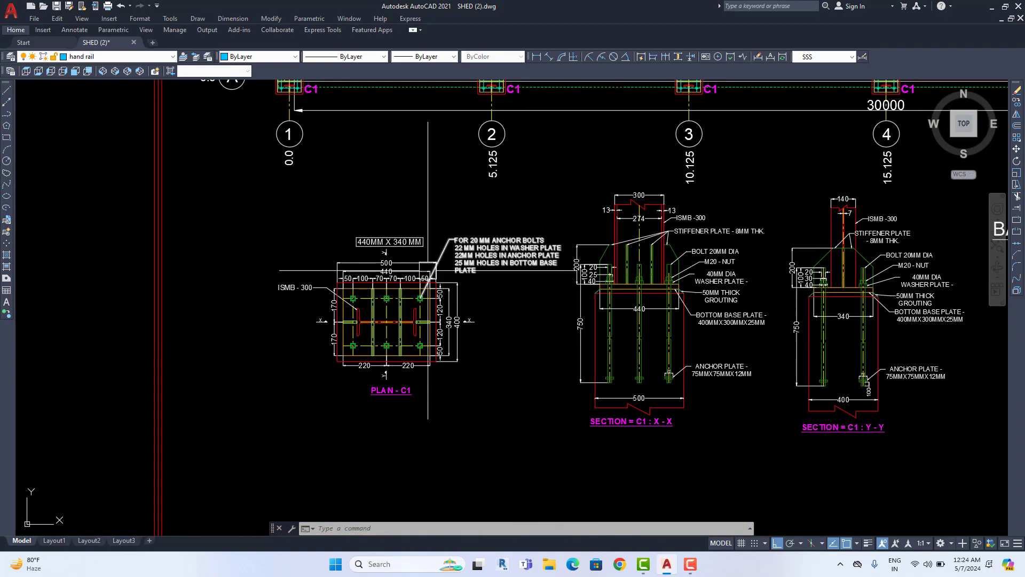
scroll(382, 427, up, 2)
scroll(412, 303, up, 2)
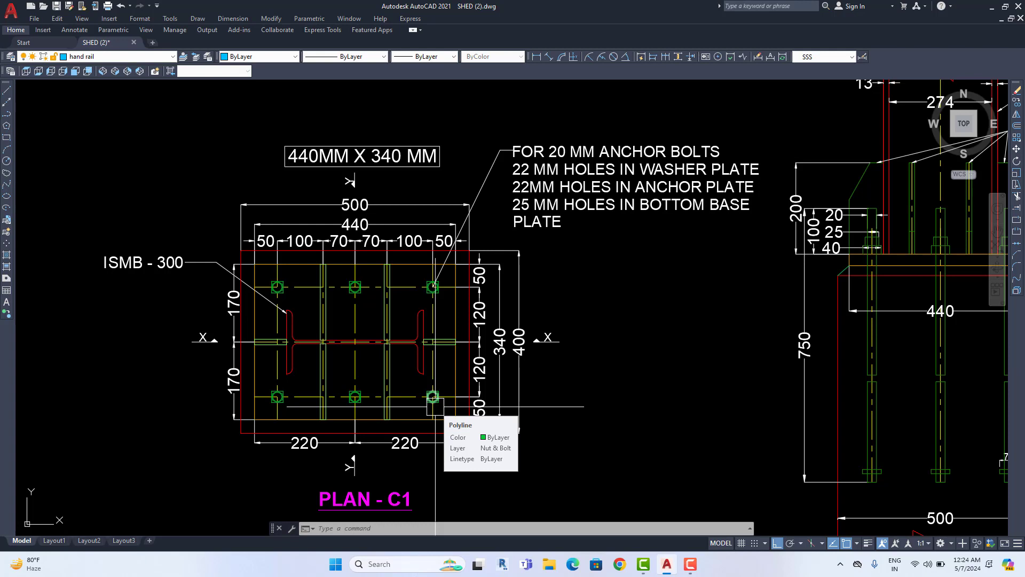
Step: Zoom out and pan back to the base plate centre line layout plan
scroll(436, 406, down, 2)
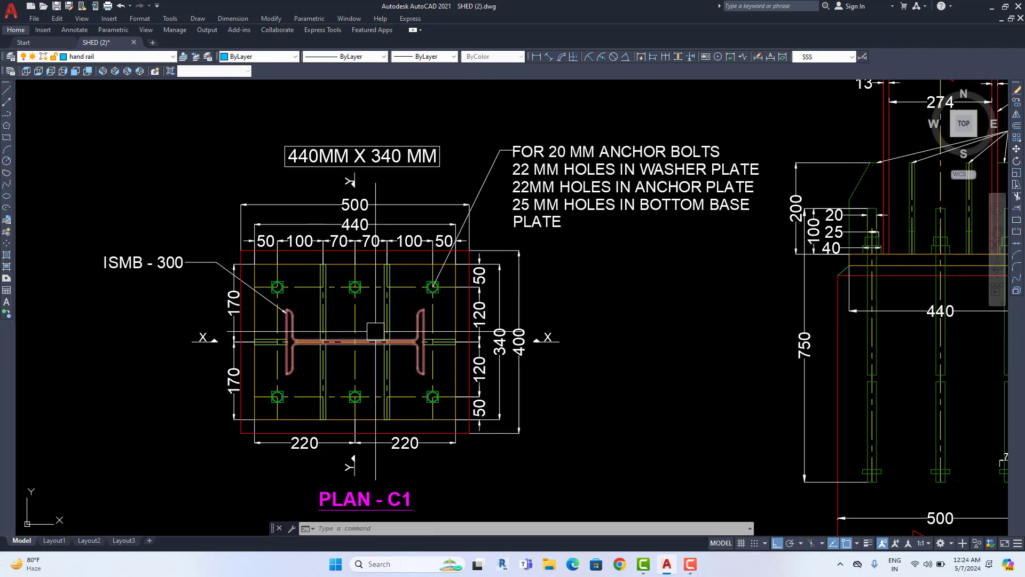
scroll(435, 395, down, 1)
scroll(433, 363, down, 1)
mouse_move(432, 363)
middle_down()
mouse_move(389, 362)
mouse_move(337, 414)
middle_up()
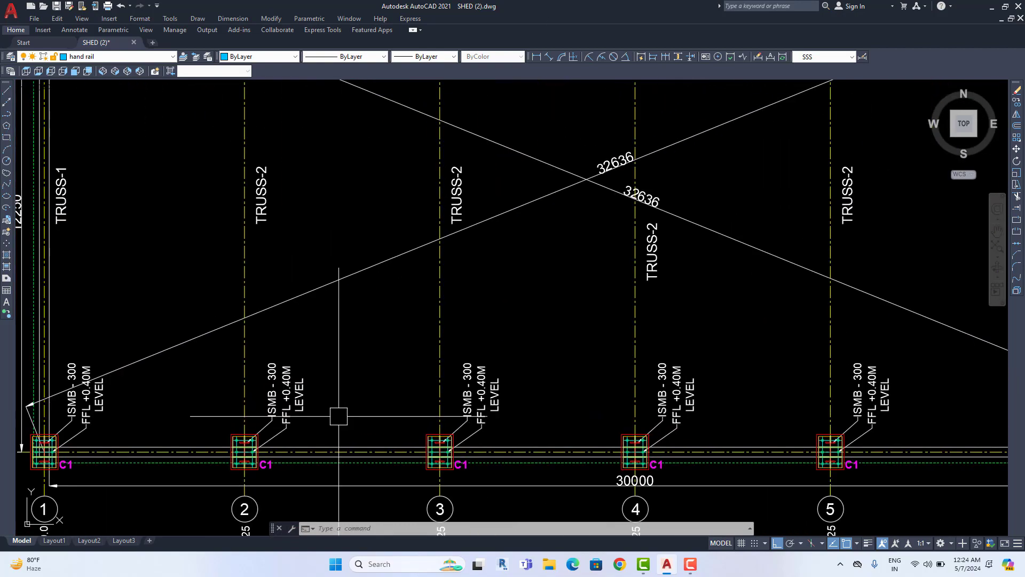
Step: Show the top grid bubbles and spacings, then zoom into the C1 column base plates
scroll(390, 343, down, 1)
scroll(572, 377, down, 1)
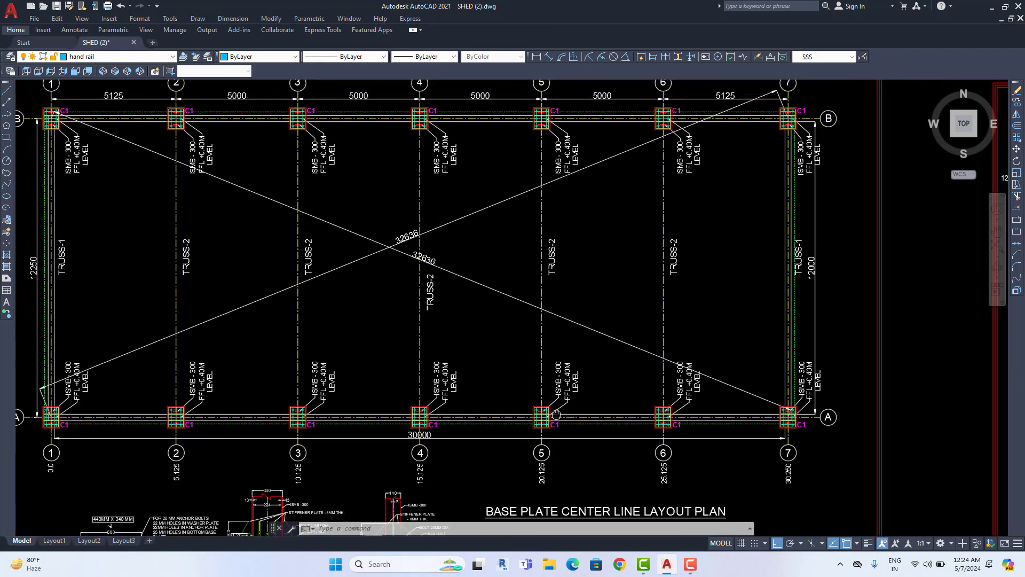
middle_drag(572, 377, 540, 418)
scroll(191, 441, up, 2)
scroll(192, 441, up, 2)
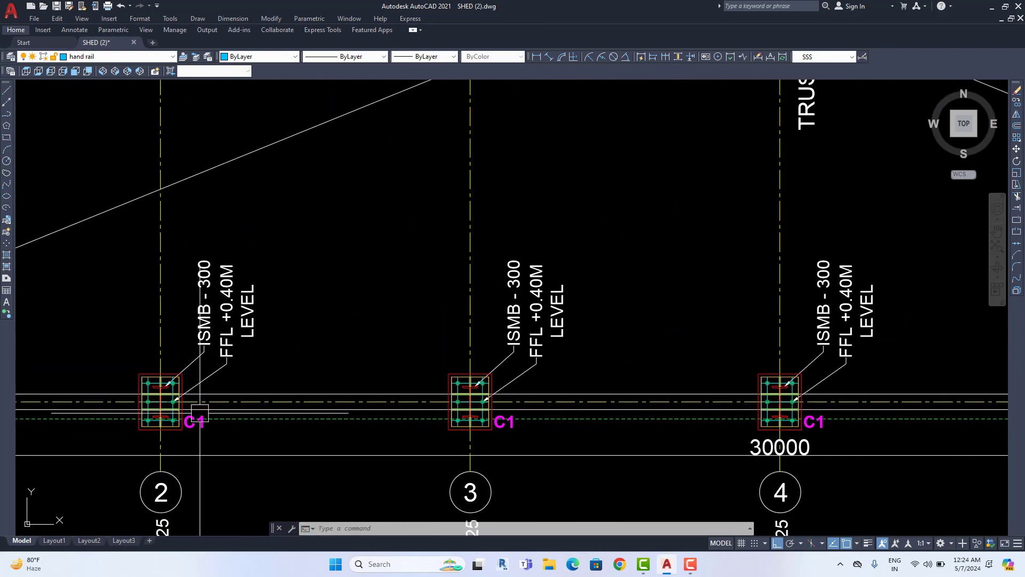
scroll(198, 321, up, 2)
scroll(198, 321, up, 2)
scroll(165, 382, up, 1)
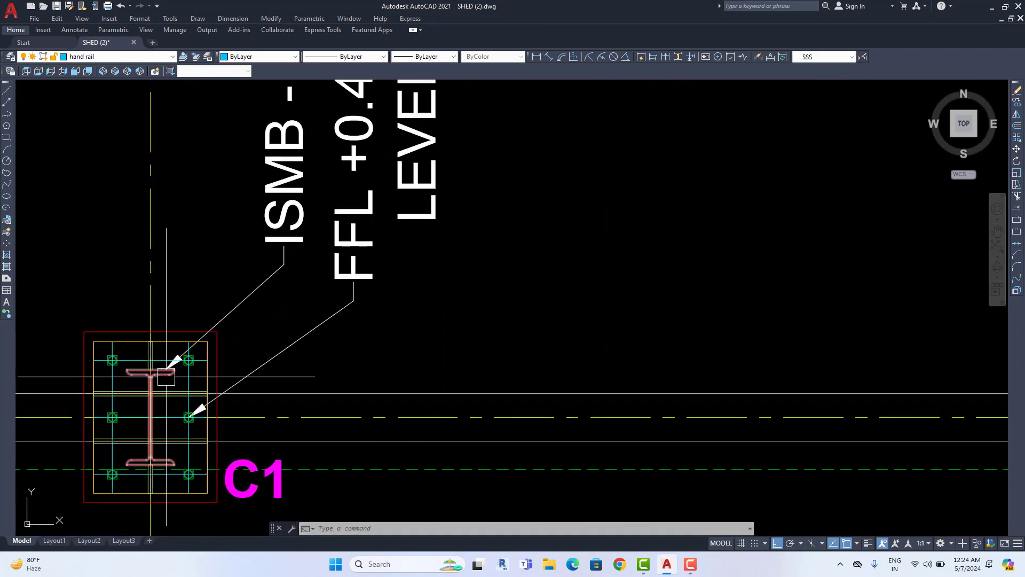
Step: Zoom out and pan across to the Truss Layout Plan and Footing Layout Plan
scroll(166, 376, down, 3)
scroll(166, 376, down, 3)
scroll(166, 376, down, 3)
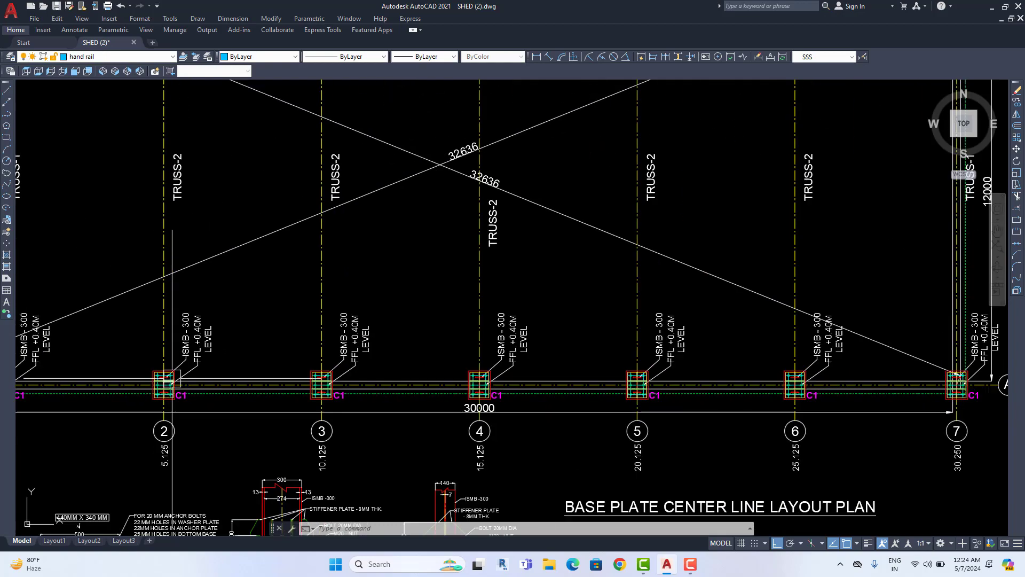
scroll(166, 376, down, 3)
middle_drag(712, 320, 165, 300)
scroll(373, 385, up, 1)
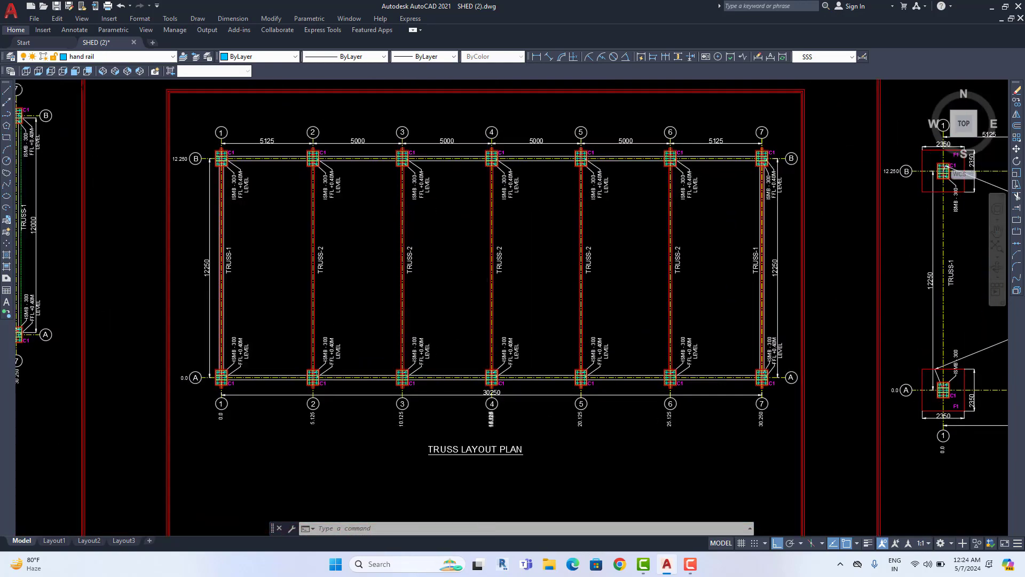
scroll(427, 417, up, 1)
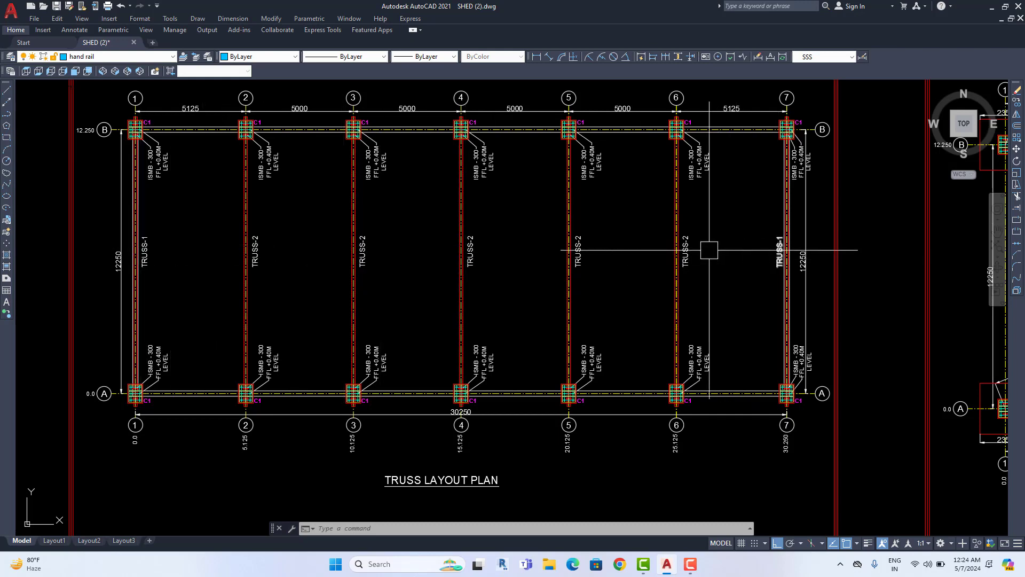
scroll(267, 267, down, 2)
Step: Bring the Footing Layout Plan into view and zoom in on it
middle_drag(275, 270, 171, 279)
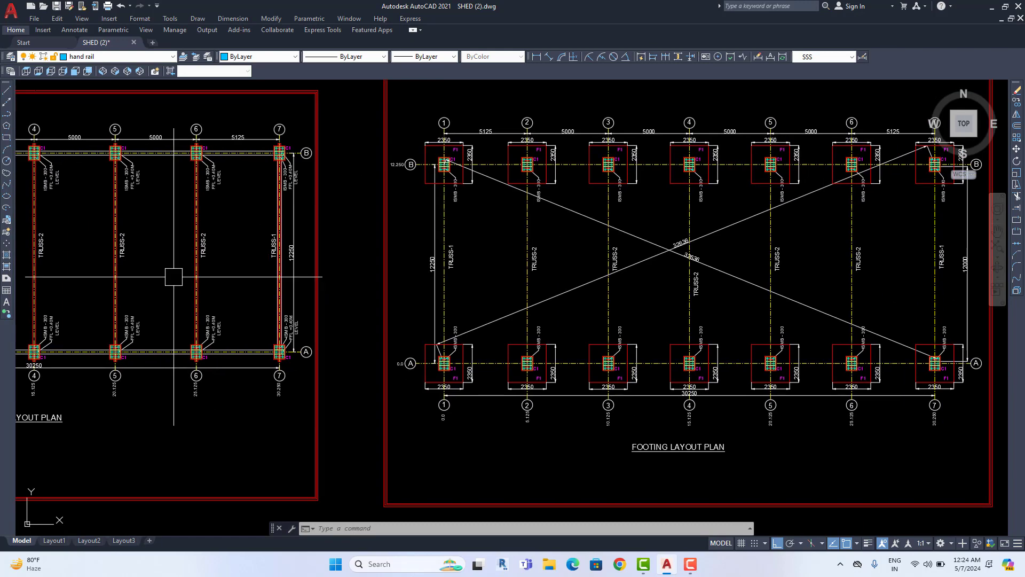
middle_drag(647, 289, 289, 289)
scroll(260, 269, up, 1)
scroll(260, 270, up, 1)
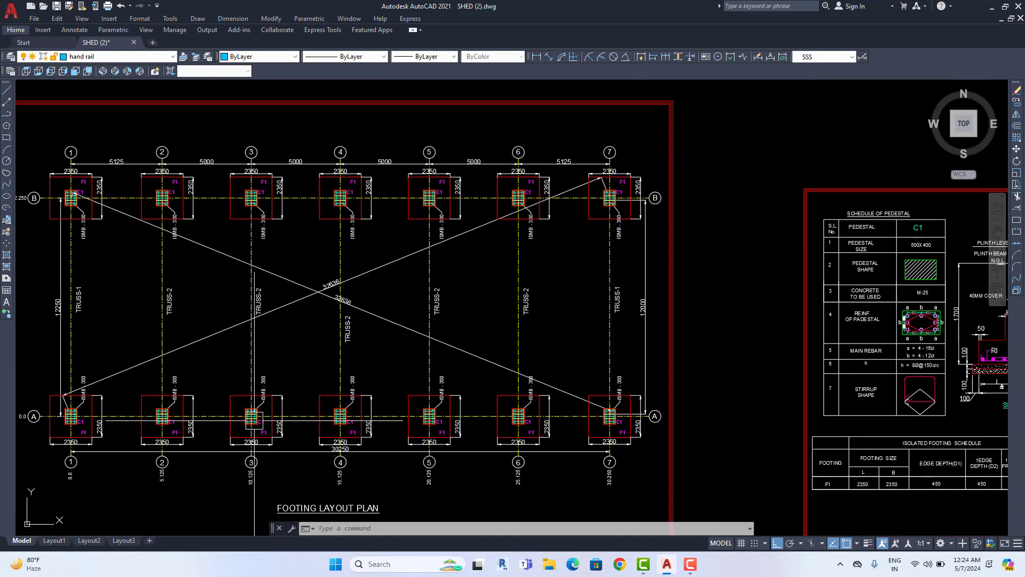
scroll(261, 278, up, 1)
scroll(266, 463, up, 3)
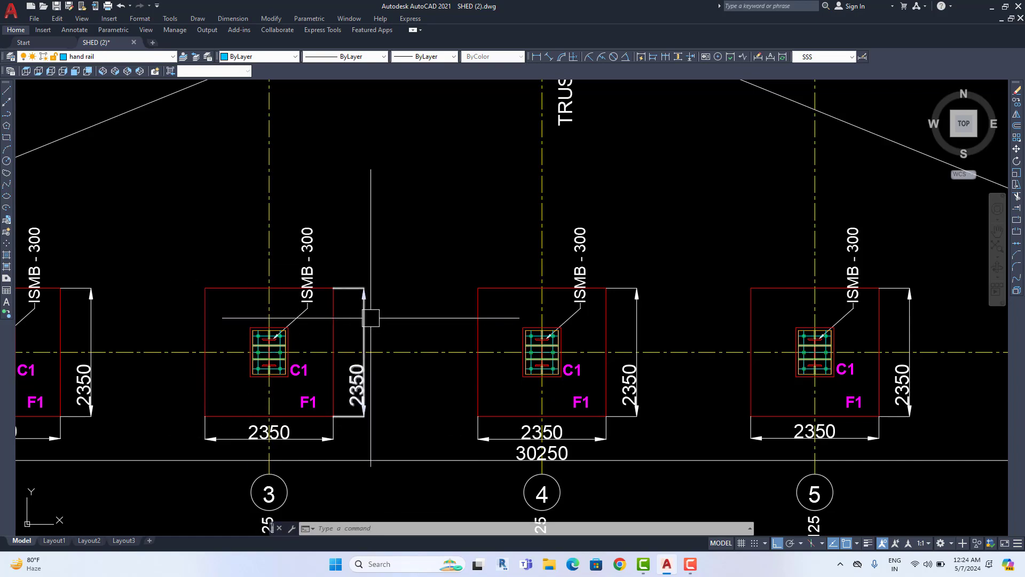
scroll(318, 340, down, 3)
scroll(318, 340, down, 2)
Step: Pan to the foundation detail sheet and zoom onto the pedestal schedule and Section AA
middle_drag(897, 251, 587, 320)
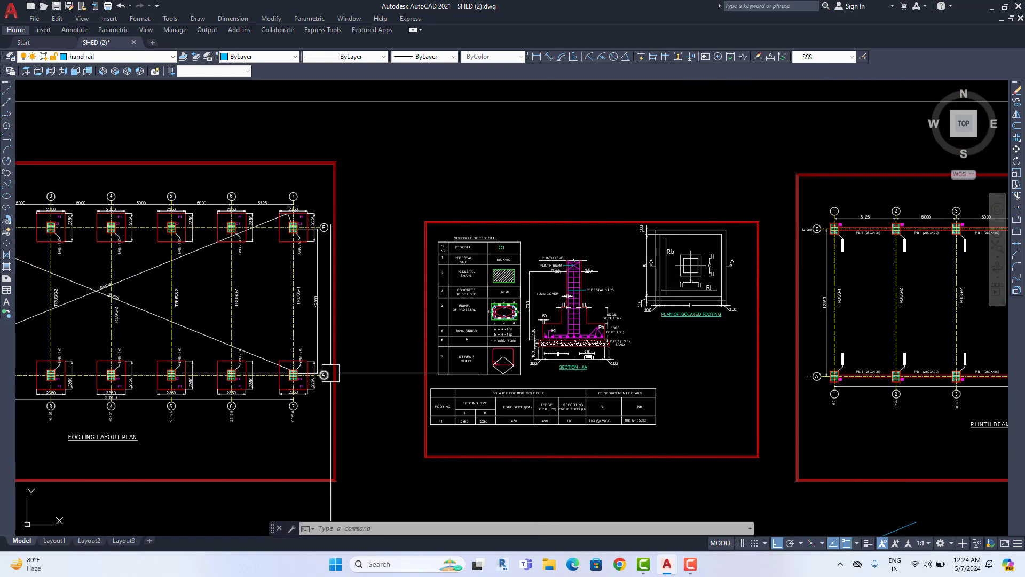
scroll(589, 360, up, 2)
scroll(523, 379, up, 1)
scroll(523, 379, up, 1)
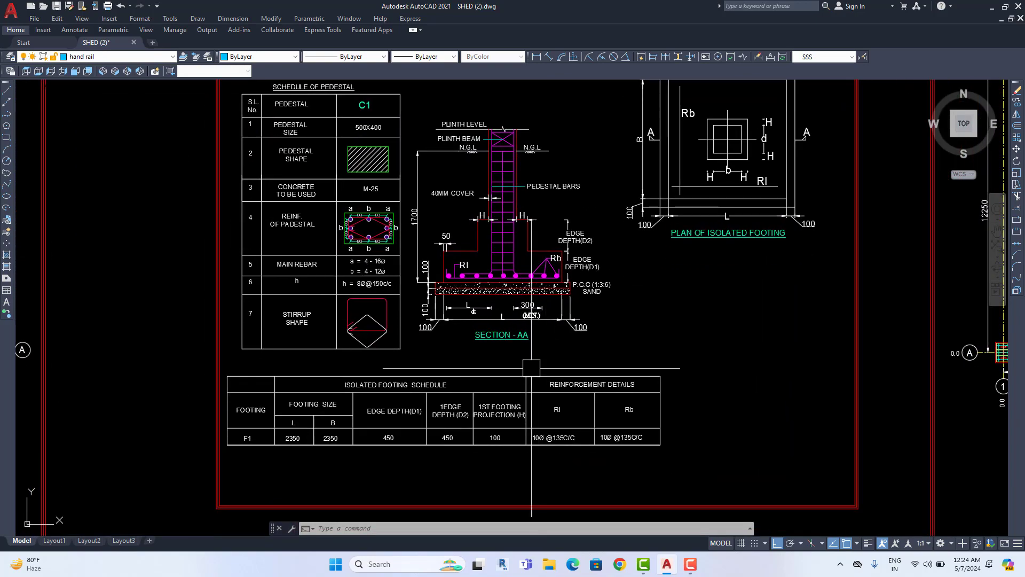
scroll(523, 379, up, 1)
scroll(523, 379, up, 1)
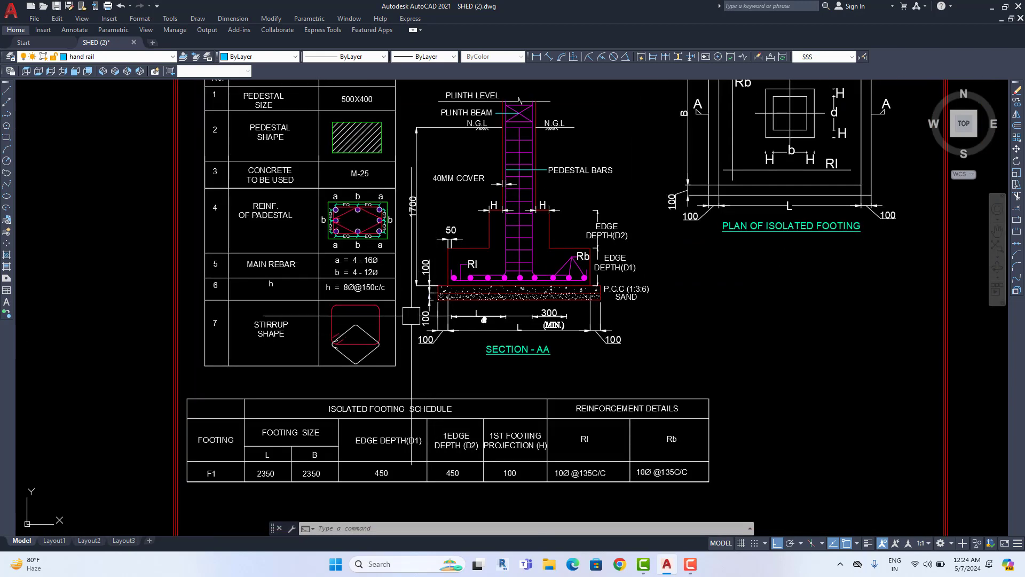
middle_drag(411, 187, 522, 254)
scroll(523, 254, up, 1)
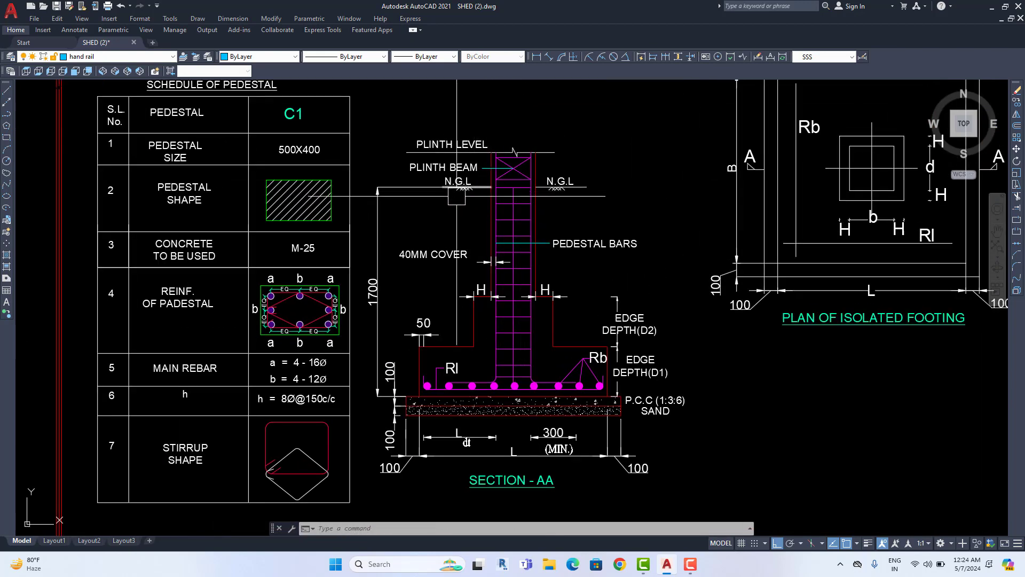
middle_drag(462, 205, 492, 206)
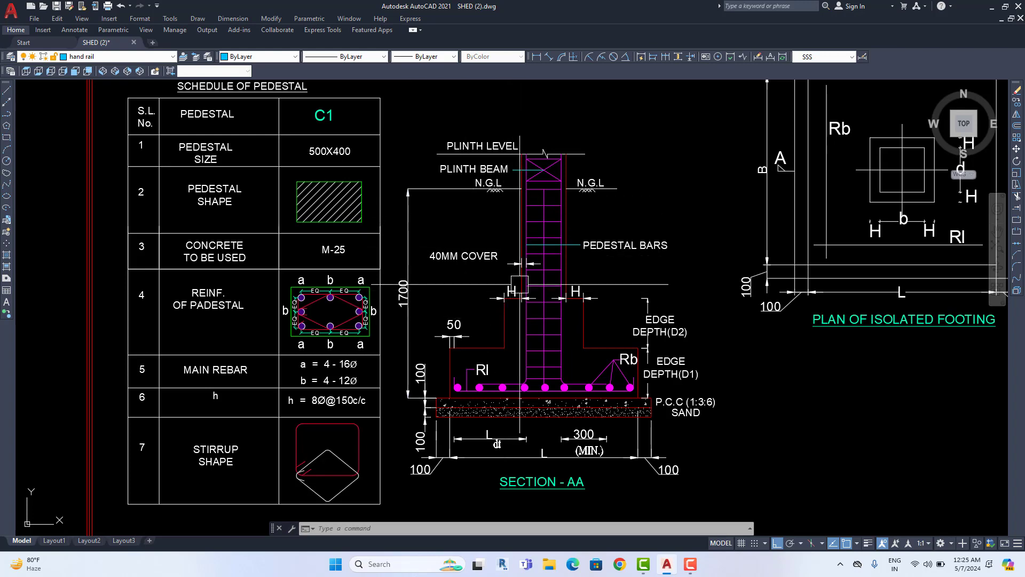
Step: Inspect the full C1 pedestal schedule table alongside Section AA
middle_drag(304, 325, 346, 316)
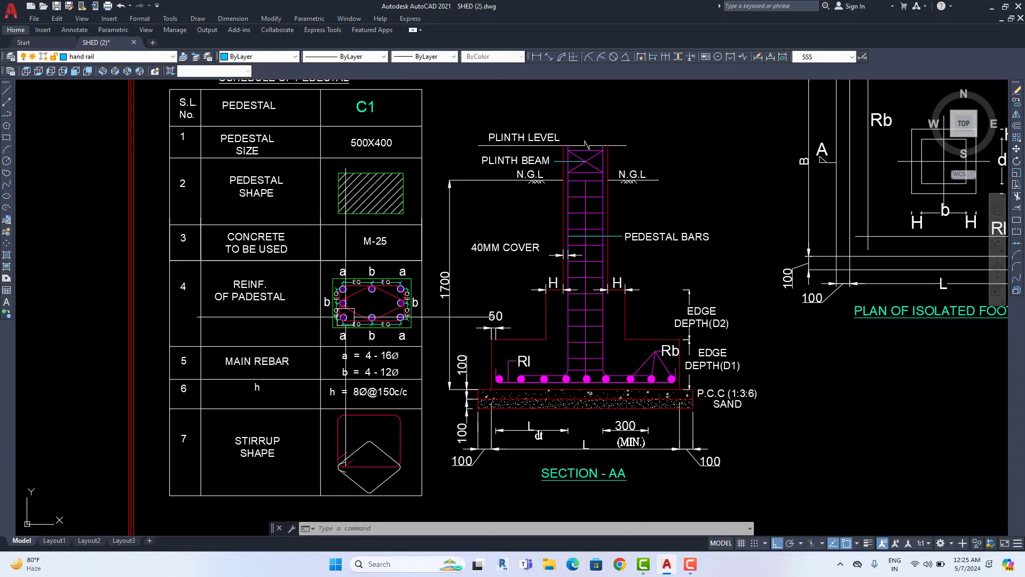
scroll(347, 374, up, 1)
scroll(347, 374, up, 2)
scroll(347, 374, up, 1)
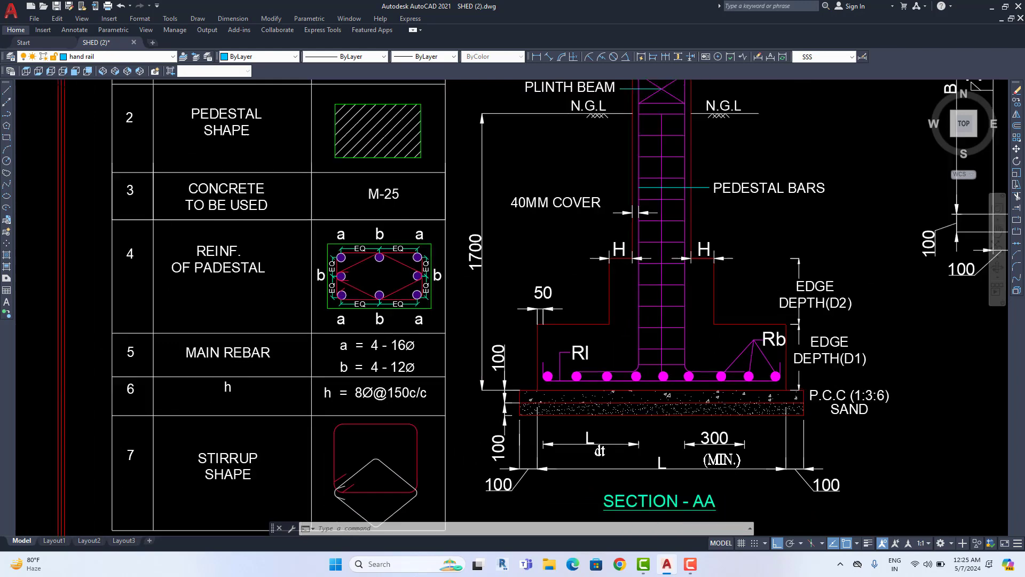
scroll(240, 524, down, 1)
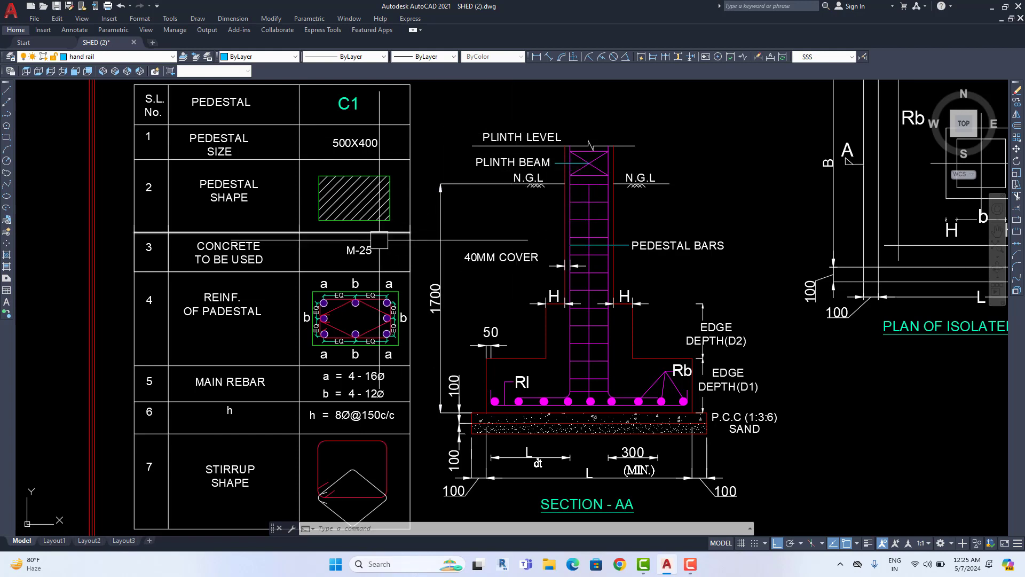
middle_drag(378, 239, 398, 233)
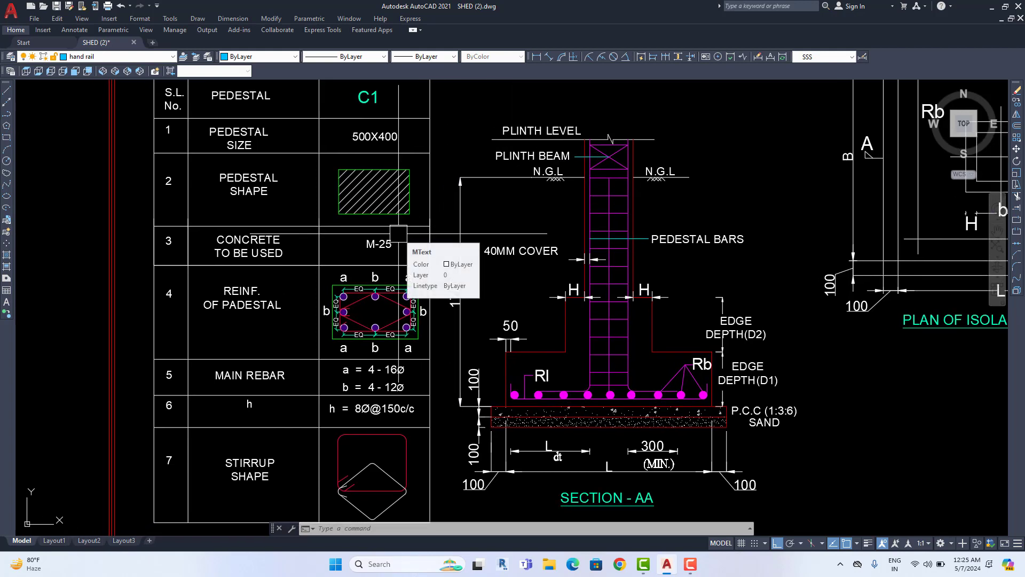
middle_drag(390, 289, 426, 280)
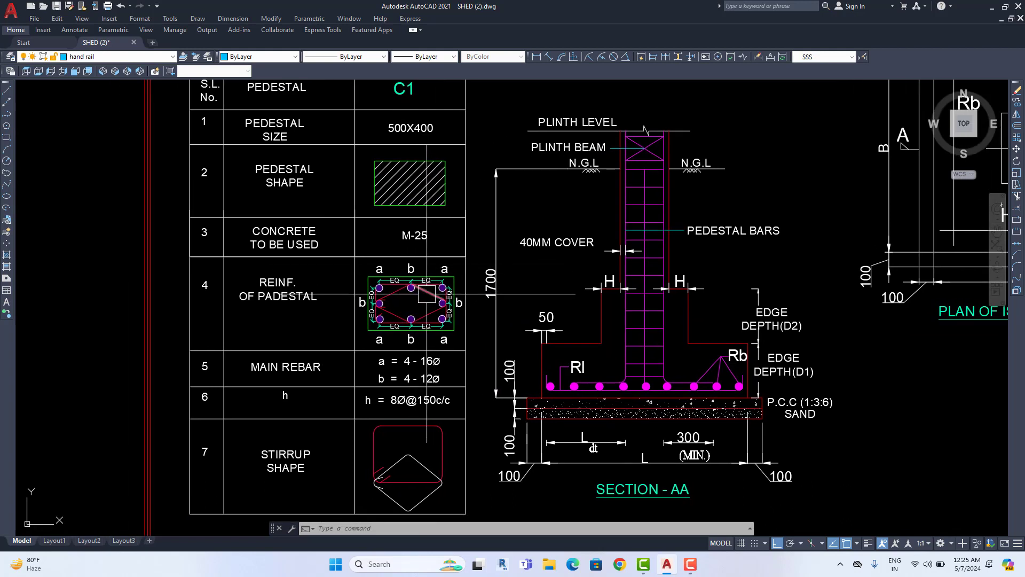
middle_drag(418, 358, 447, 352)
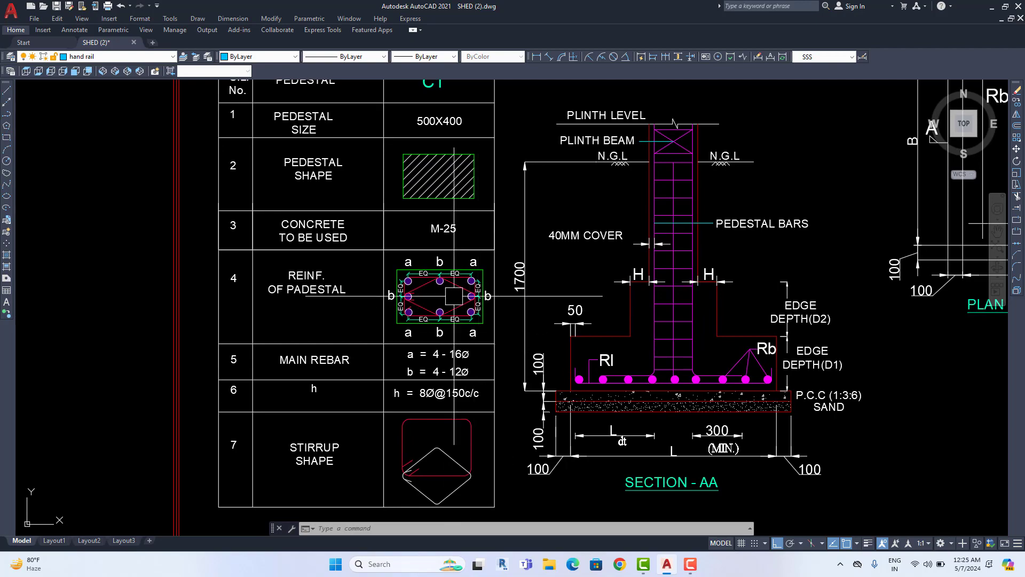
scroll(464, 358, down, 2)
scroll(452, 467, down, 1)
scroll(449, 470, up, 1)
Step: Review the F1 2350×2350 isolated footing schedule and its Rb reinforcement entries
middle_drag(481, 374, 445, 328)
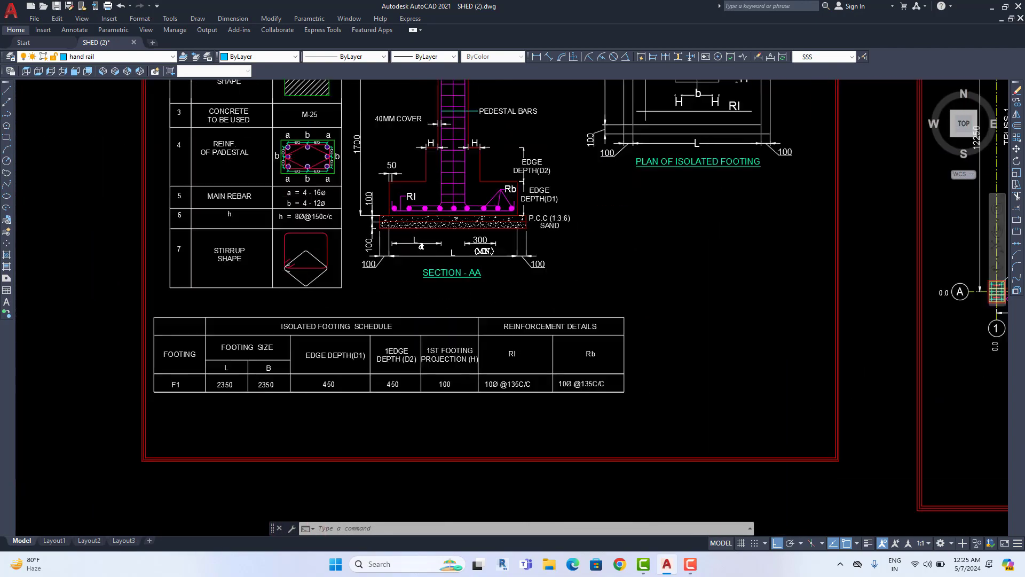
scroll(542, 394, up, 2)
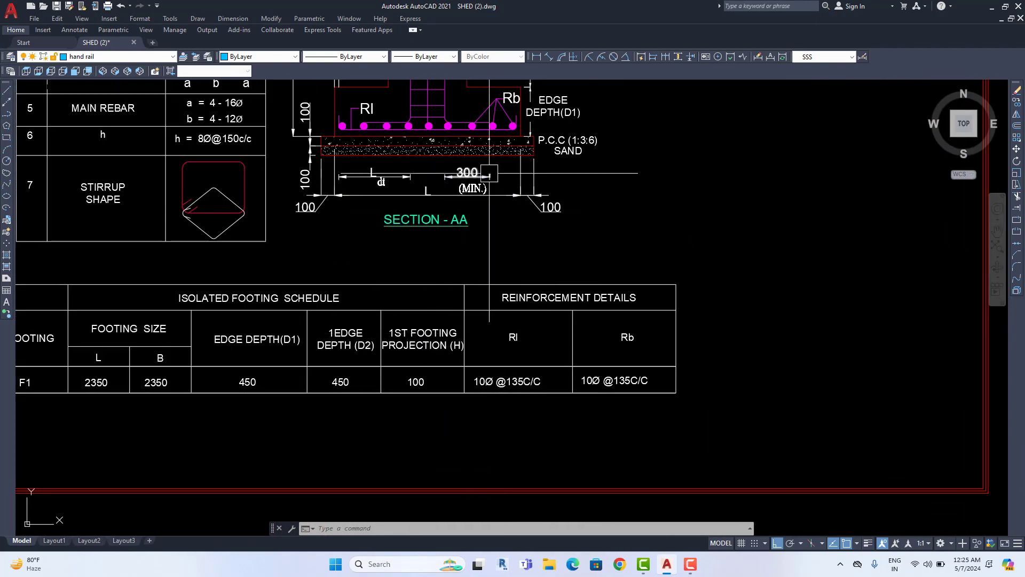
middle_drag(413, 161, 379, 263)
middle_drag(447, 334, 437, 262)
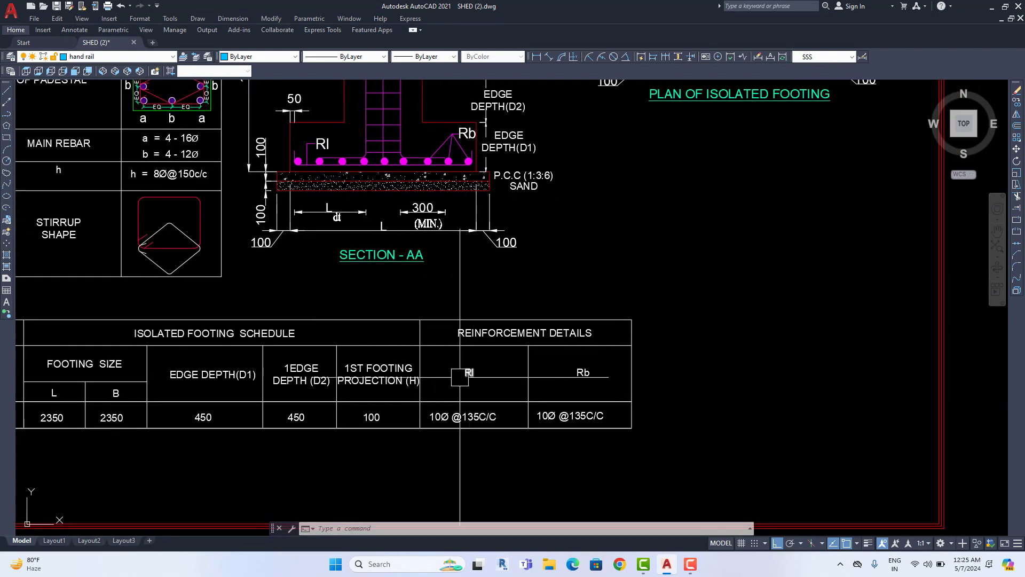
scroll(462, 424, up, 1)
mouse_move(605, 430)
middle_down()
mouse_move(575, 430)
mouse_move(524, 390)
middle_up()
scroll(575, 425, down, 2)
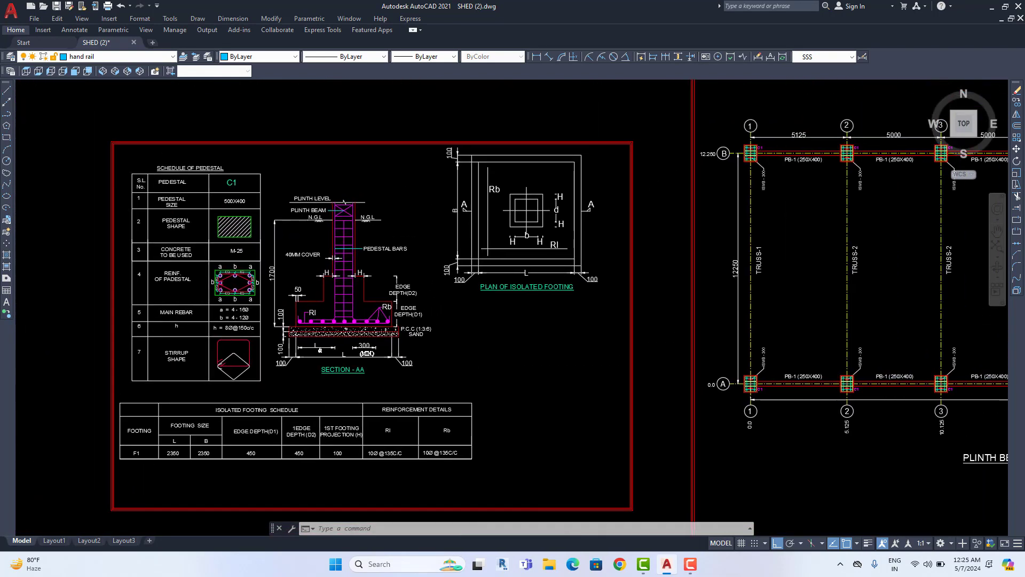
Step: Centre the Plinth Beam Layout Plan and reveal the PB-1 section beside it
middle_drag(865, 374, 475, 349)
scroll(475, 349, up, 1)
mouse_move(573, 404)
middle_down()
mouse_move(492, 419)
mouse_move(430, 408)
middle_up()
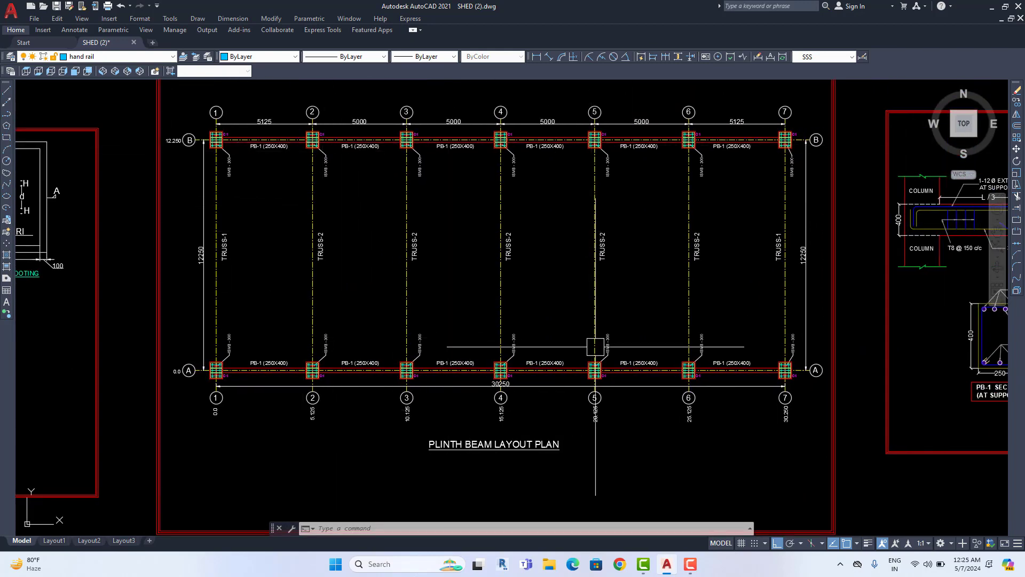
scroll(629, 362, up, 2)
scroll(638, 369, up, 1)
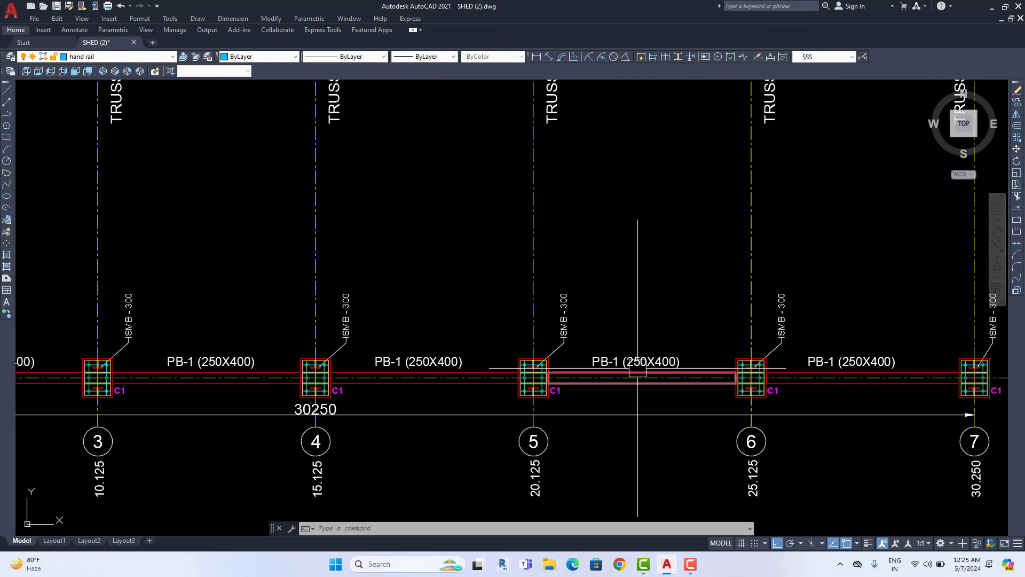
scroll(635, 372, down, 2)
scroll(635, 372, down, 2)
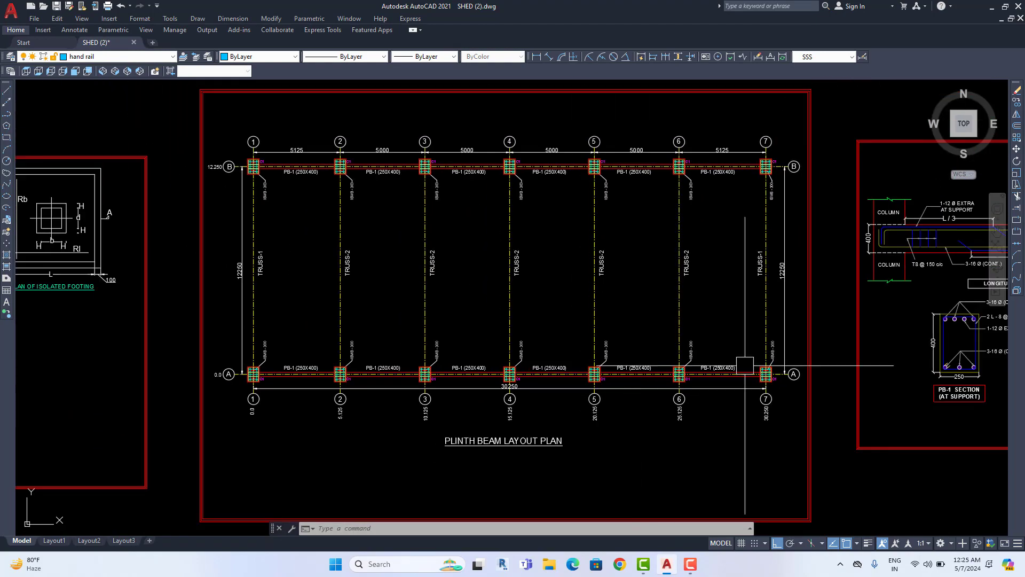
Step: Examine the PB-1 longitudinal and cross sections up close
mouse_move(854, 382)
middle_down()
mouse_move(548, 427)
mouse_move(479, 357)
middle_up()
scroll(548, 427, up, 2)
scroll(546, 423, up, 2)
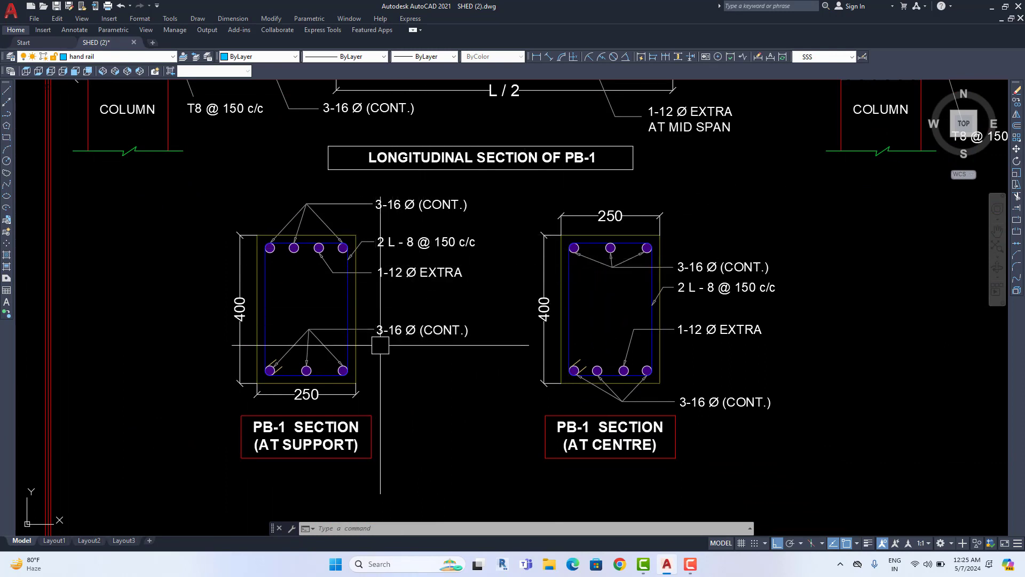
scroll(548, 383, down, 3)
scroll(492, 373, down, 3)
scroll(492, 373, down, 2)
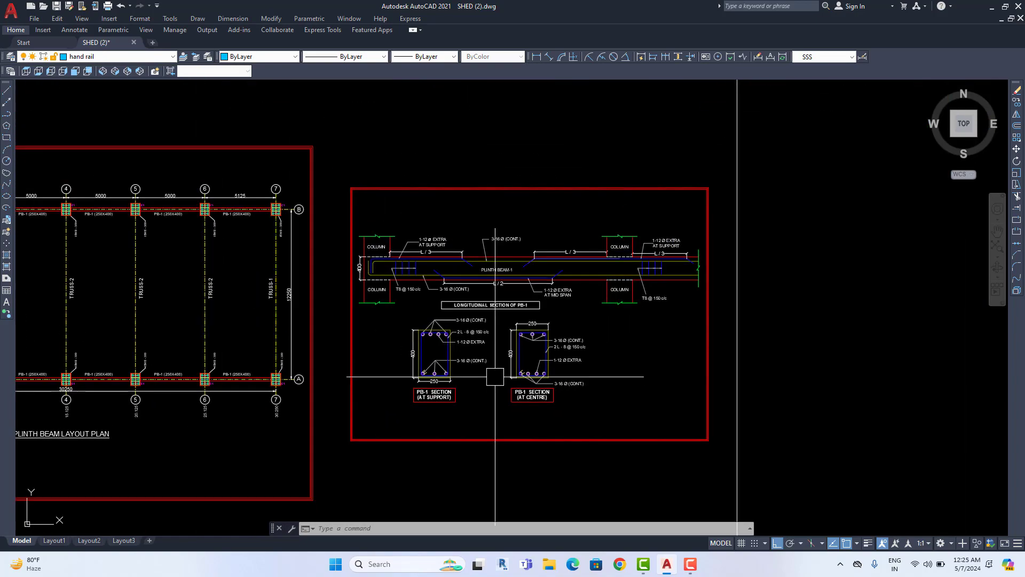
scroll(495, 377, down, 2)
scroll(495, 377, down, 1)
scroll(494, 375, up, 3)
scroll(491, 371, up, 1)
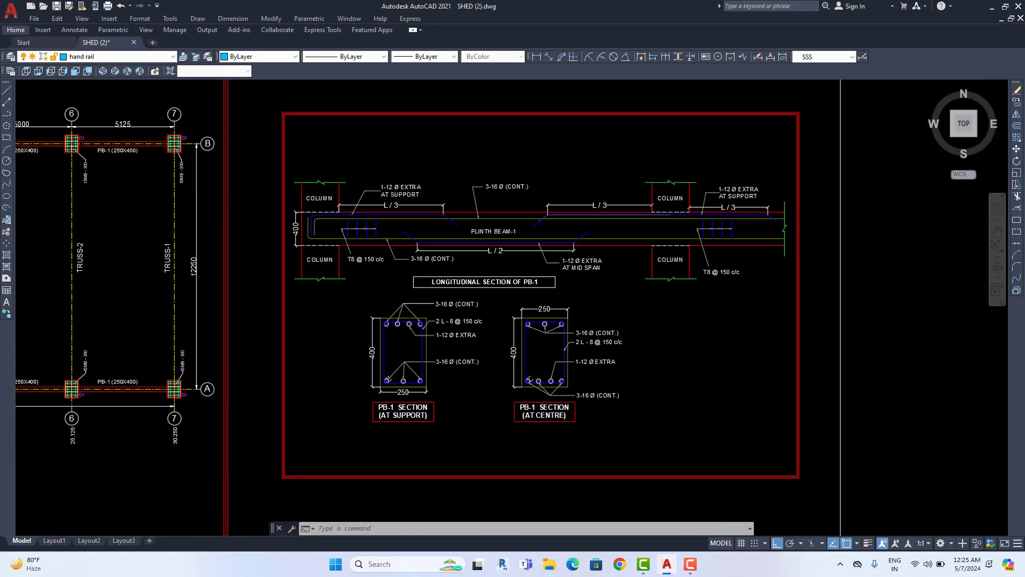
scroll(439, 339, up, 1)
scroll(381, 335, up, 1)
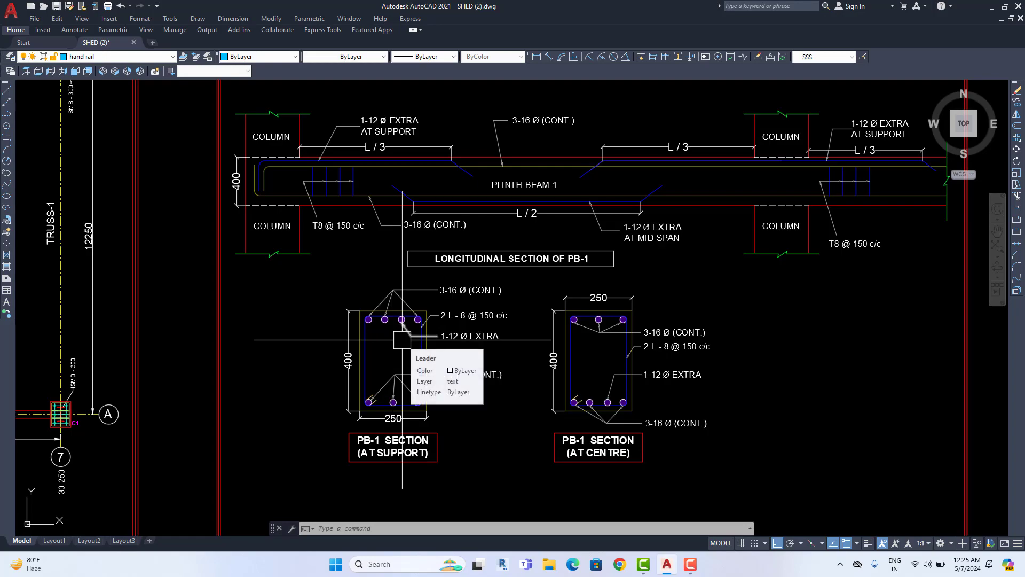
Step: Zoom out and pan over to the Truss-1 and Truss-2 detail sheets
scroll(402, 340, down, 3)
scroll(402, 340, down, 3)
scroll(402, 339, down, 3)
scroll(403, 339, down, 2)
mouse_move(403, 339)
middle_down()
mouse_move(576, 322)
mouse_move(915, 255)
middle_up()
scroll(344, 339, up, 3)
Step: Zoom into the Truss-1 elevation to read the roof-sheet labels, TOB LVL and column spacing dimensions
scroll(320, 344, up, 1)
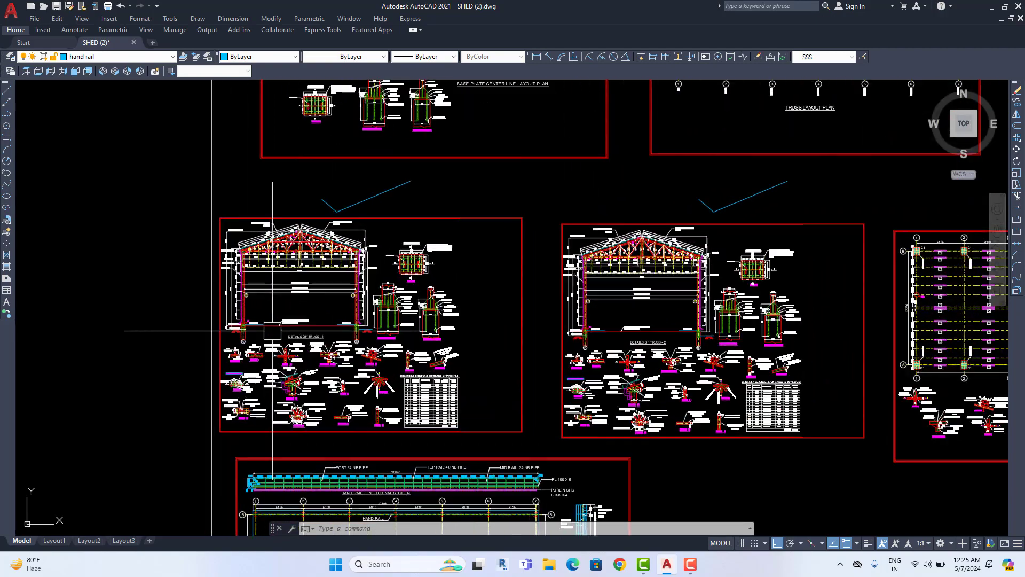
middle_drag(273, 331, 342, 331)
scroll(337, 332, up, 2)
scroll(337, 331, up, 2)
scroll(336, 331, up, 2)
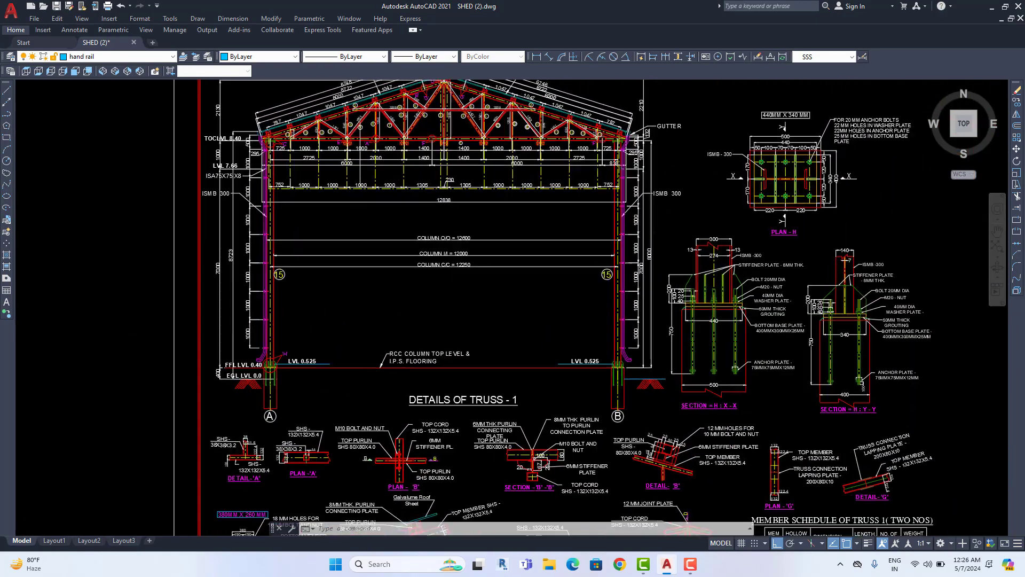
middle_drag(382, 249, 366, 333)
scroll(366, 332, up, 1)
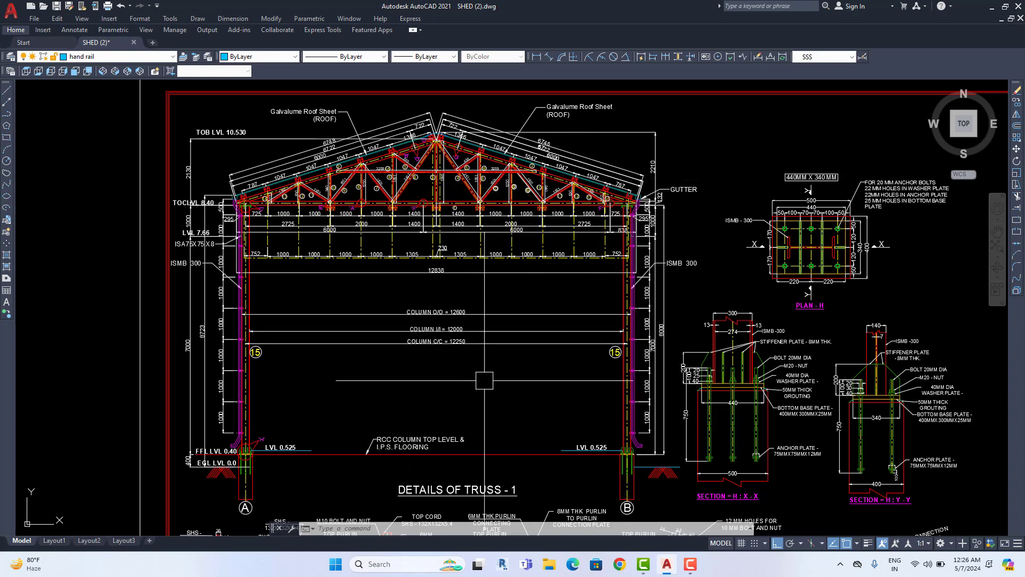
scroll(324, 128, up, 1)
scroll(325, 128, up, 1)
scroll(324, 128, up, 2)
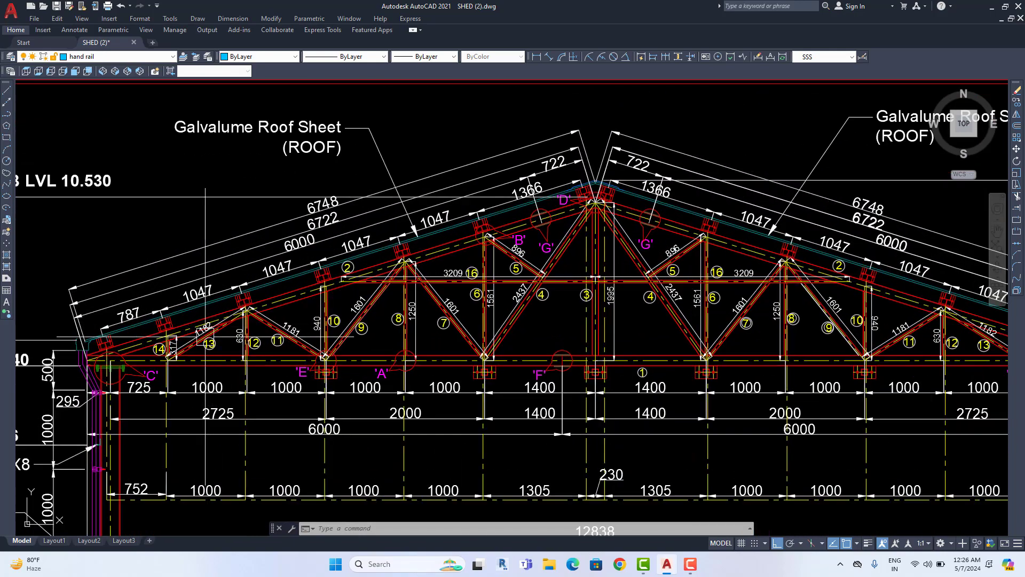
scroll(324, 128, up, 1)
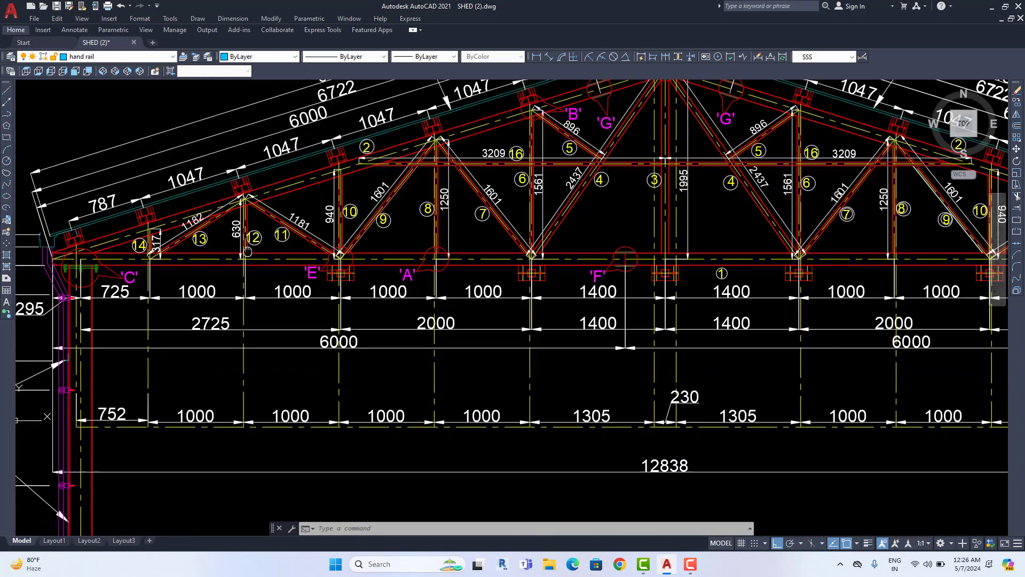
middle_drag(259, 377, 267, 137)
Step: Pan across the truss elevation to the truss and right-hand column
scroll(177, 308, down, 1)
mouse_move(591, 348)
middle_down()
mouse_move(546, 357)
mouse_move(664, 438)
mouse_move(736, 458)
middle_up()
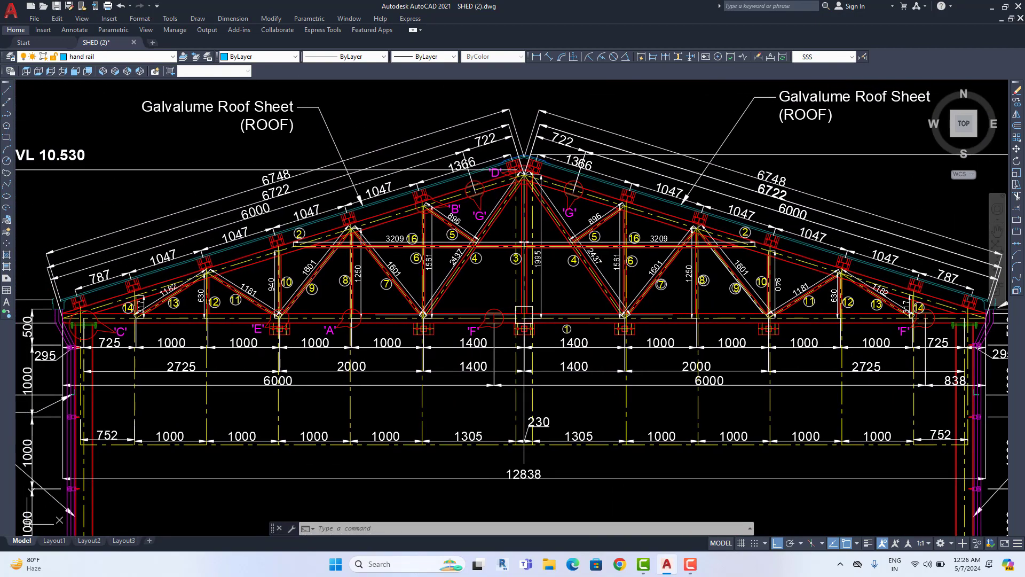
scroll(431, 309, up, 1)
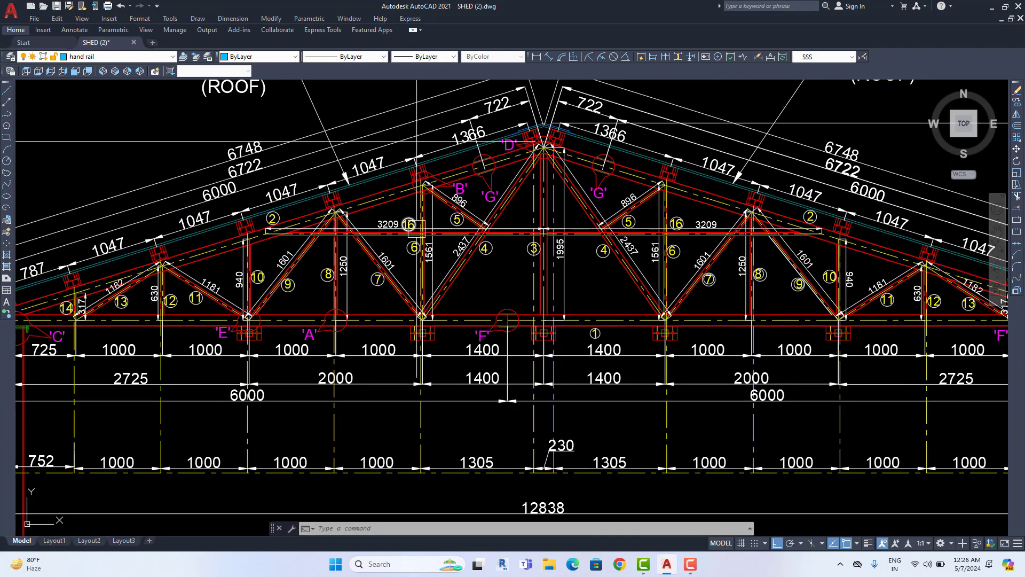
scroll(566, 315, down, 2)
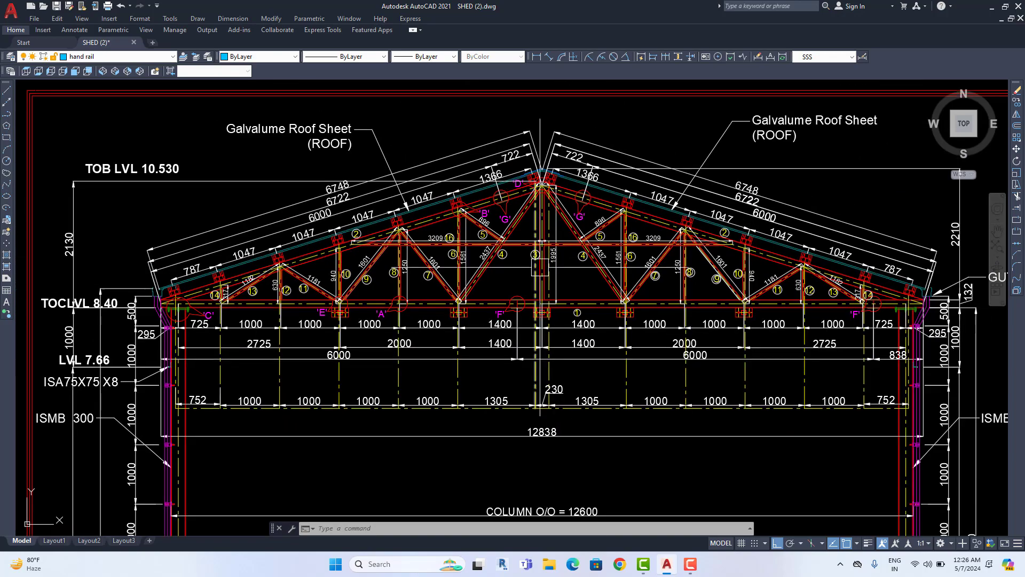
scroll(550, 288, down, 3)
scroll(540, 272, down, 2)
scroll(540, 271, down, 1)
scroll(587, 278, down, 2)
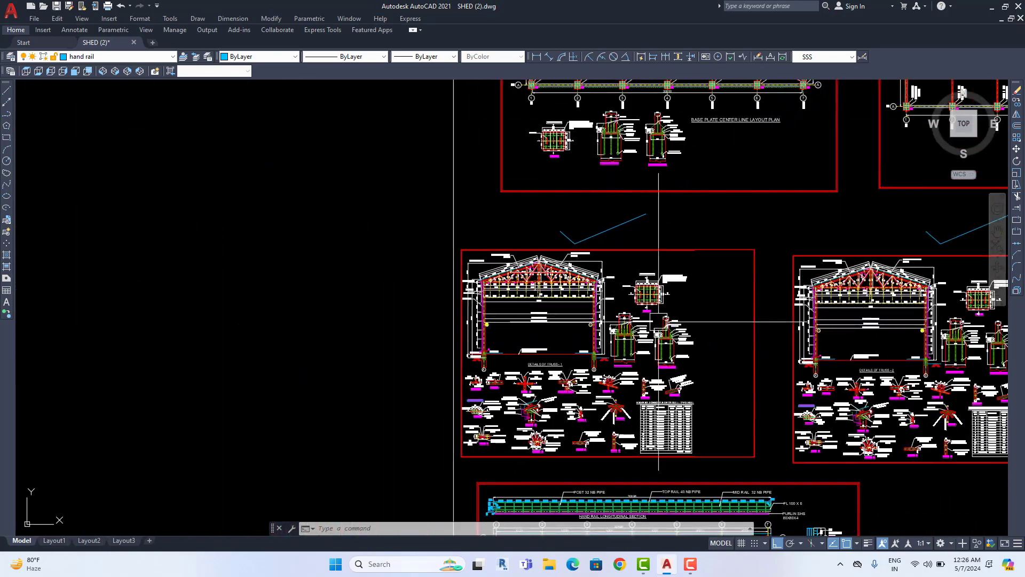
Step: Move to the MEMBER SCHEDULE OF TRUSS 1 table and centre it for reading
middle_drag(655, 287, 579, 286)
scroll(577, 291, up, 3)
scroll(546, 362, up, 3)
scroll(546, 362, up, 1)
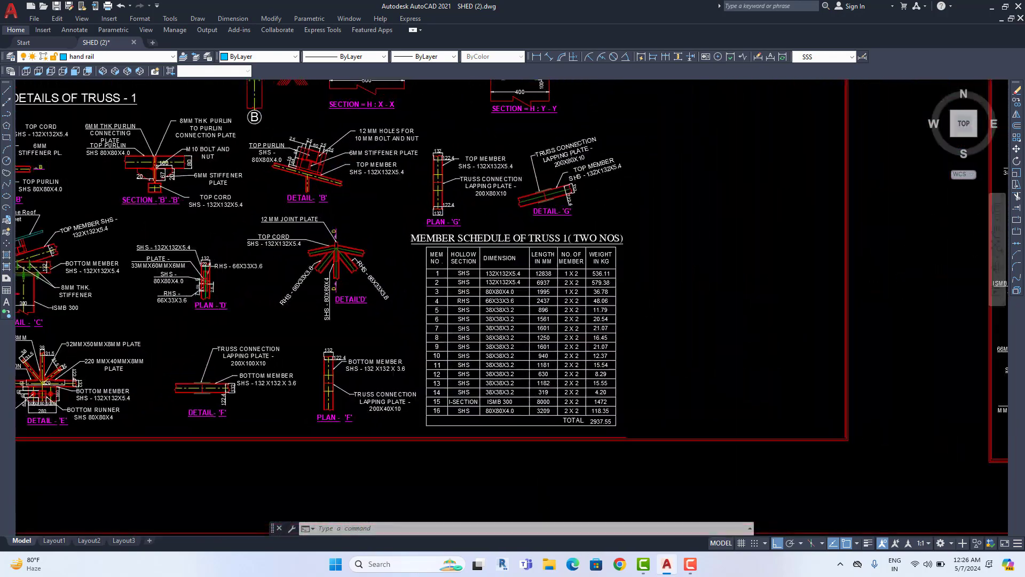
scroll(545, 362, up, 1)
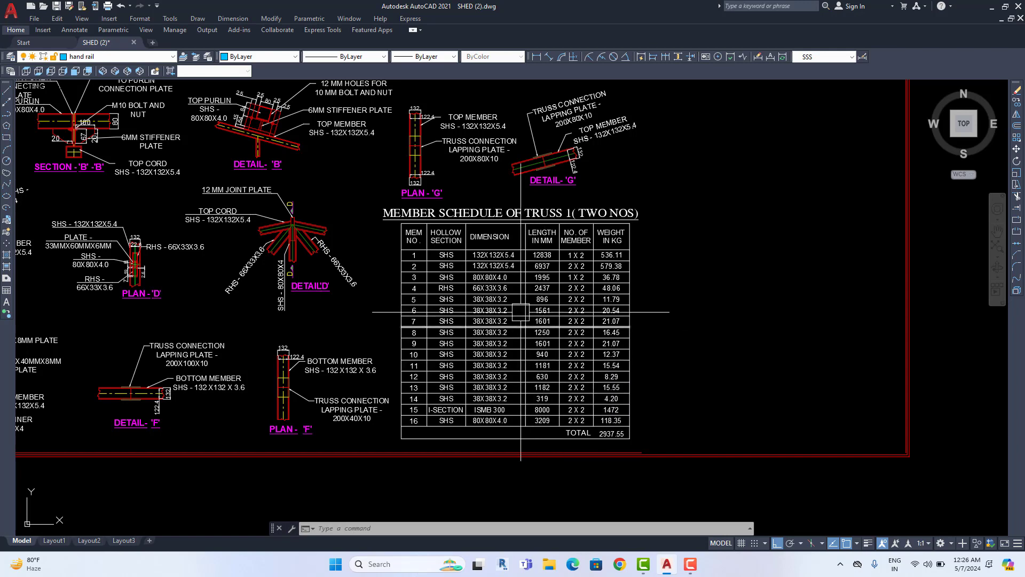
scroll(520, 312, up, 3)
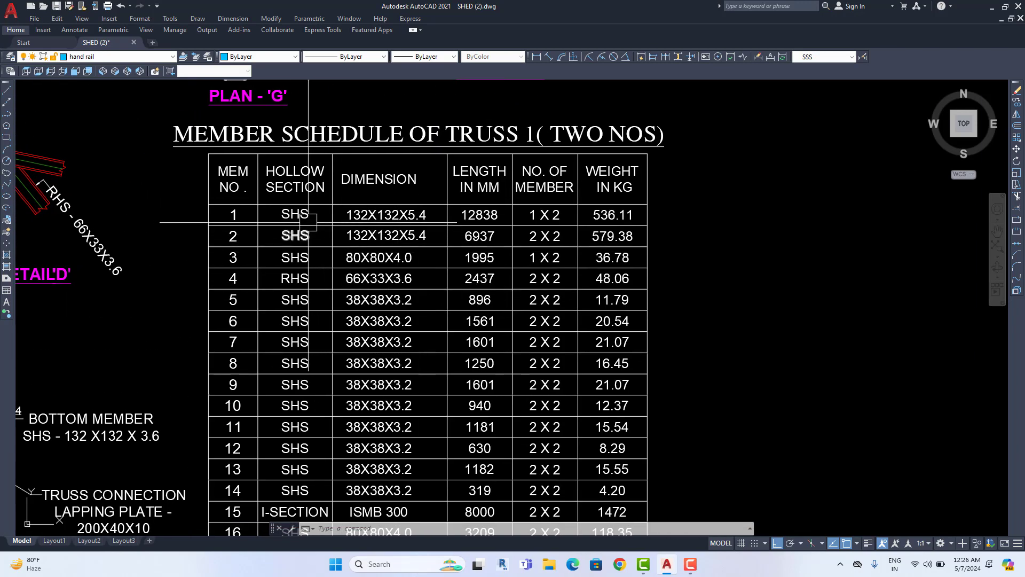
middle_drag(334, 220, 276, 217)
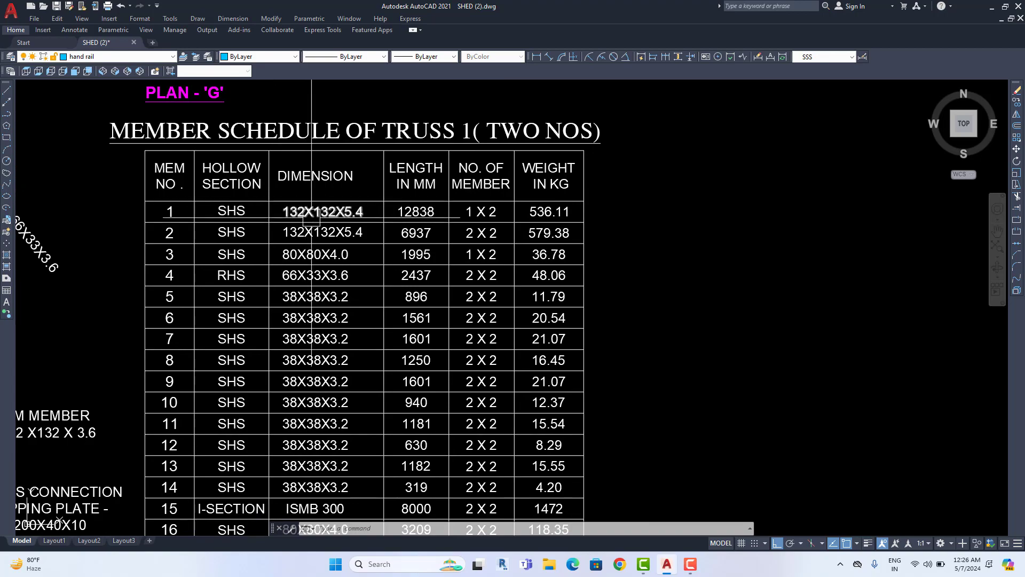
scroll(349, 238, down, 2)
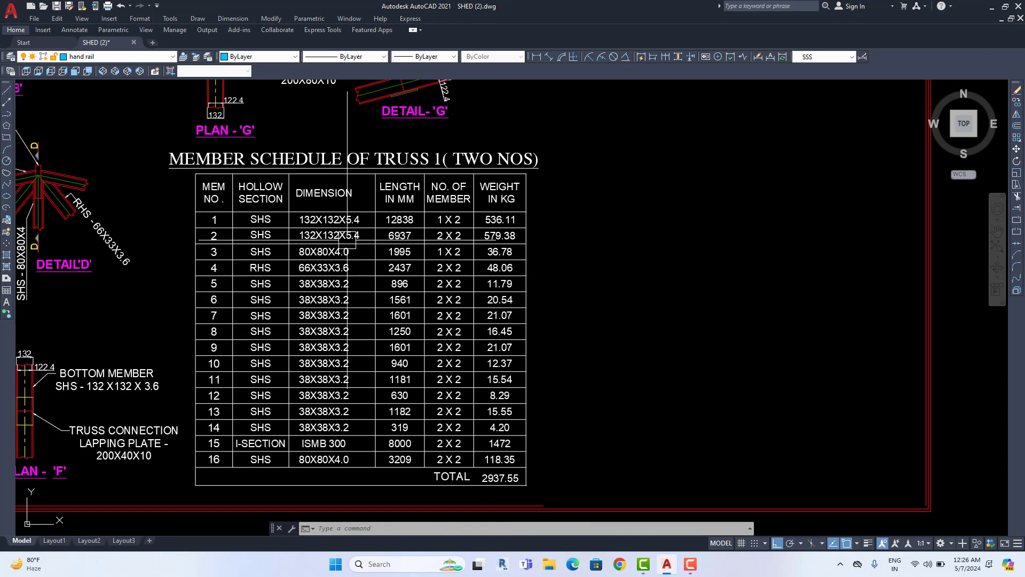
scroll(348, 238, down, 2)
scroll(349, 238, down, 1)
scroll(374, 428, up, 3)
scroll(393, 308, up, 2)
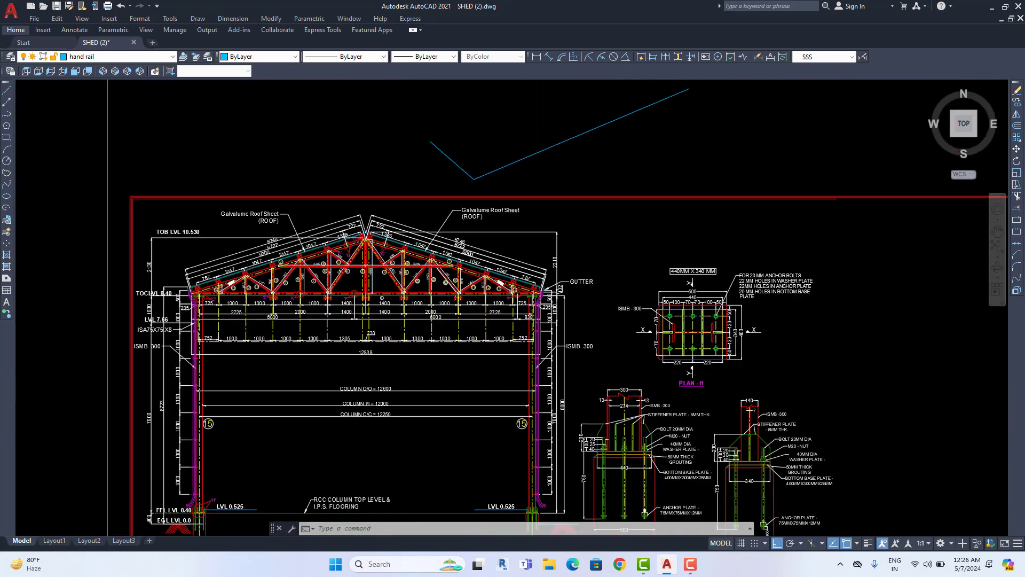
scroll(393, 309, up, 1)
scroll(393, 309, up, 1)
scroll(394, 309, up, 3)
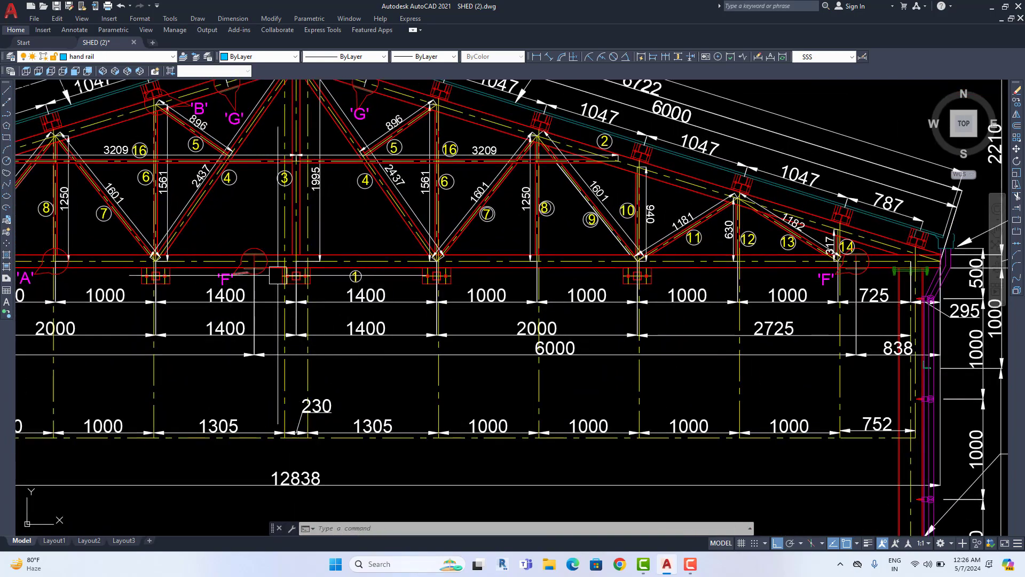
Step: Look over the truss ridge and the right half of the truss
mouse_move(163, 153)
middle_down()
mouse_move(307, 235)
mouse_move(362, 307)
mouse_move(444, 307)
middle_up()
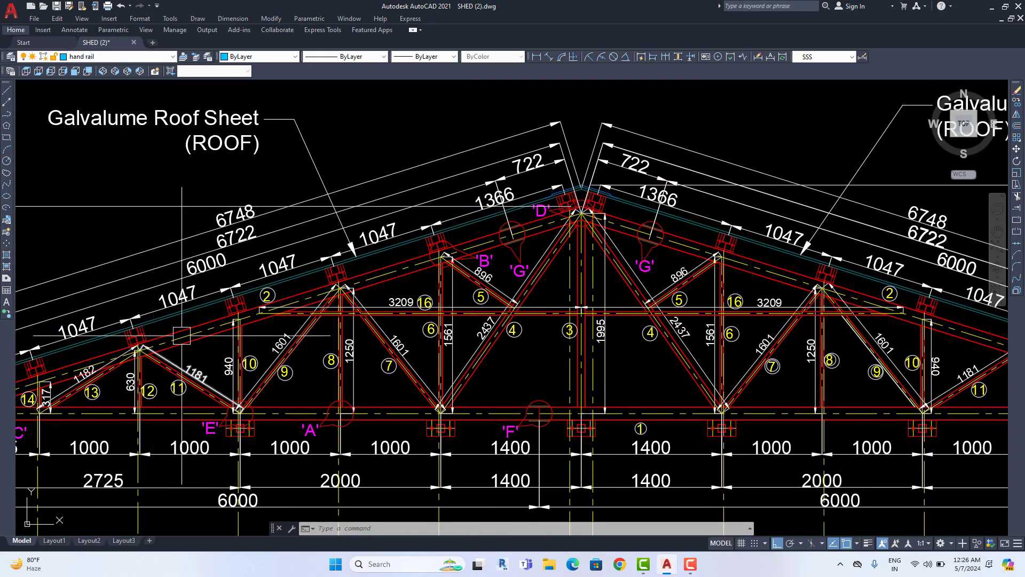
middle_drag(916, 320, 622, 323)
scroll(622, 323, down, 2)
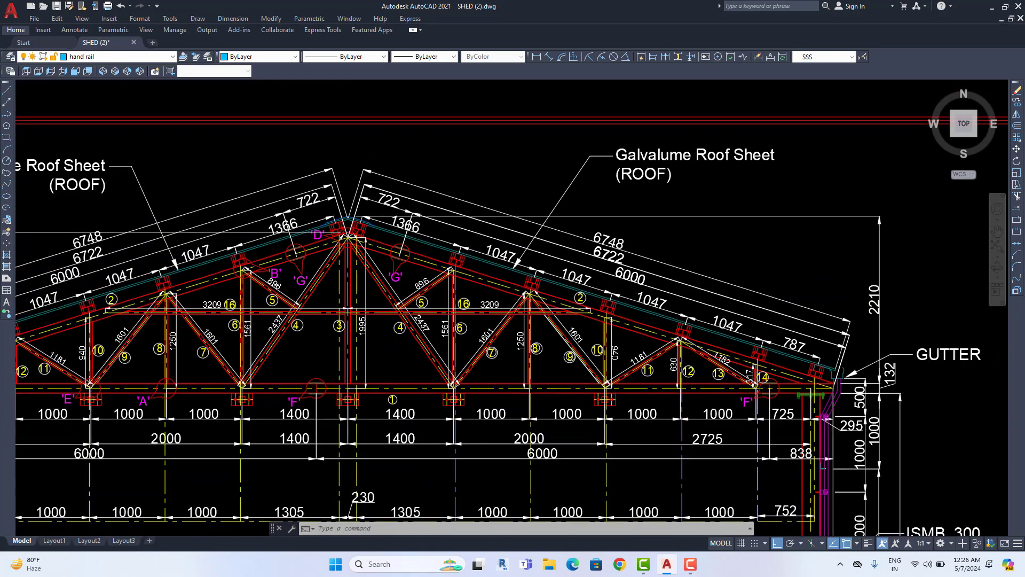
scroll(623, 323, down, 2)
scroll(622, 323, down, 2)
Step: Return to the truss details and zoom in on the member schedule rows
mouse_move(855, 523)
middle_down()
mouse_move(537, 293)
mouse_move(512, 240)
middle_up()
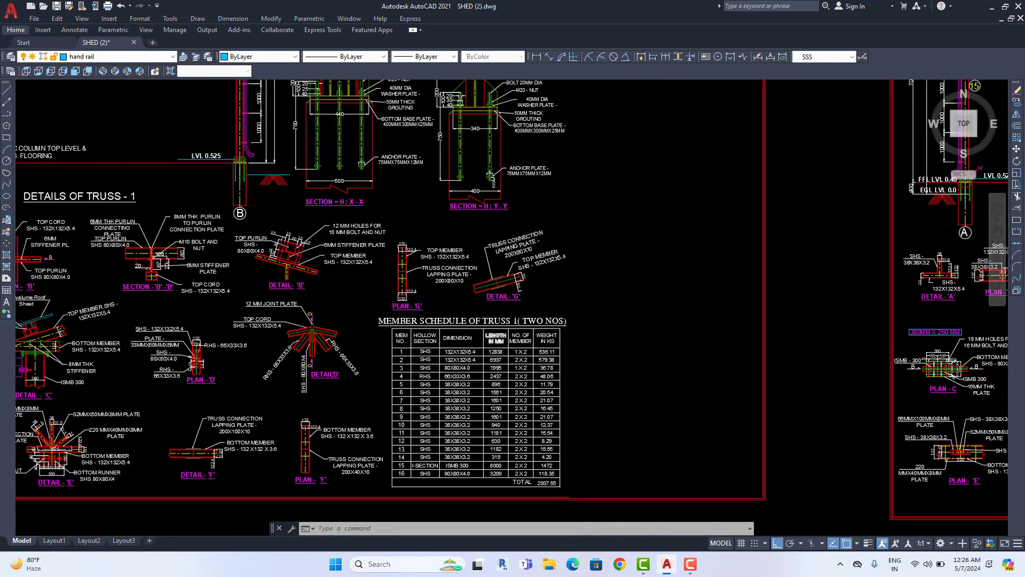
scroll(433, 362, up, 2)
scroll(433, 362, up, 2)
scroll(433, 362, up, 2)
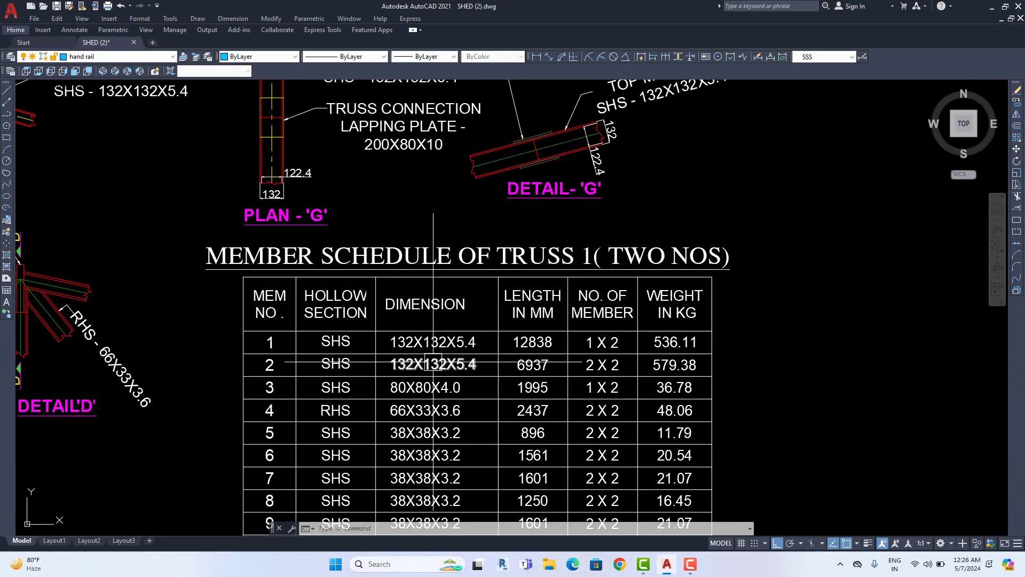
scroll(446, 388, down, 2)
scroll(446, 235, down, 2)
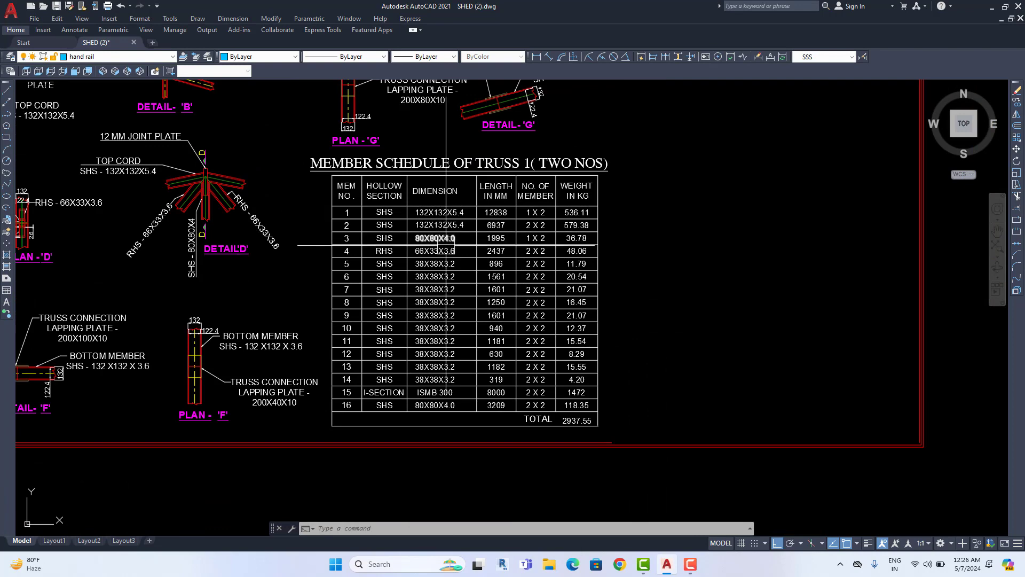
scroll(385, 251, up, 1)
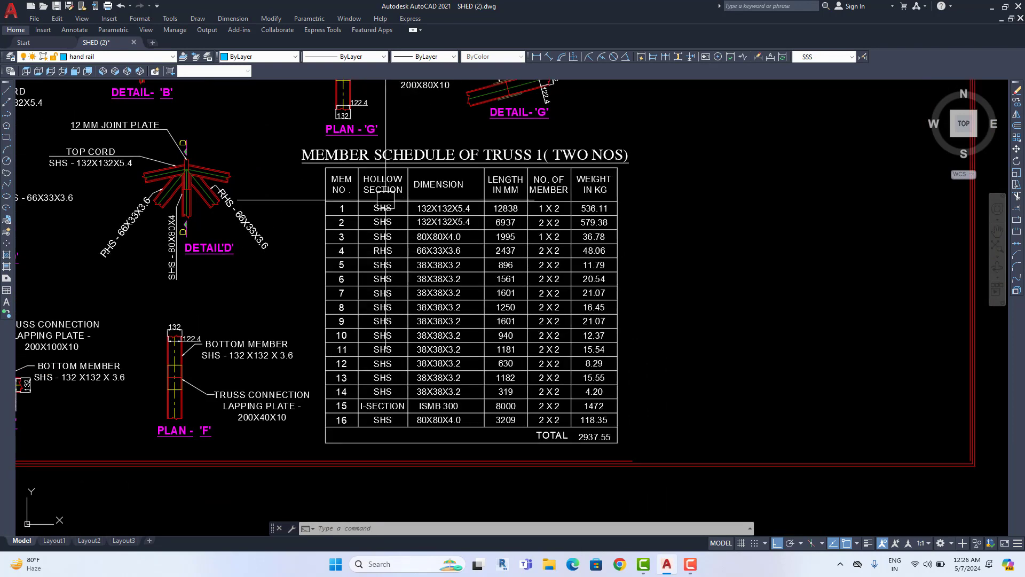
scroll(384, 250, up, 2)
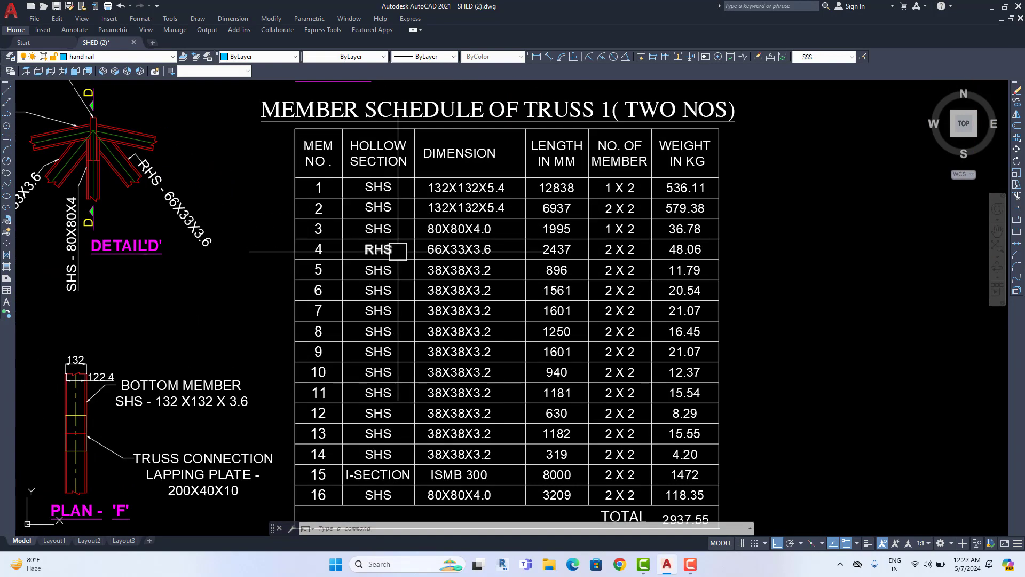
scroll(382, 255, up, 1)
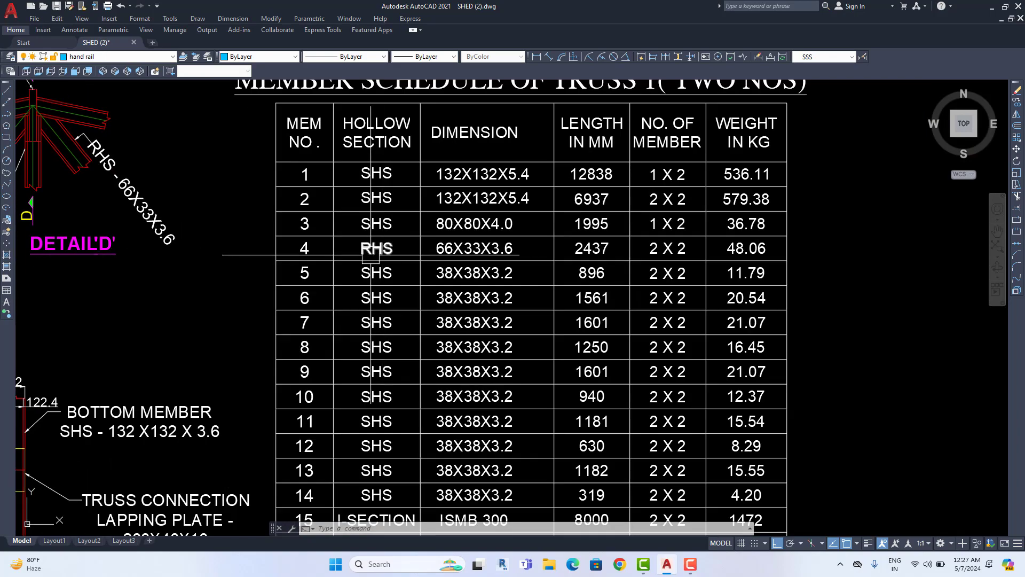
scroll(382, 255, down, 1)
scroll(382, 261, down, 2)
scroll(381, 275, down, 2)
Step: Pan back up toward the truss elevation and zoom in on it
middle_drag(382, 275, 382, 481)
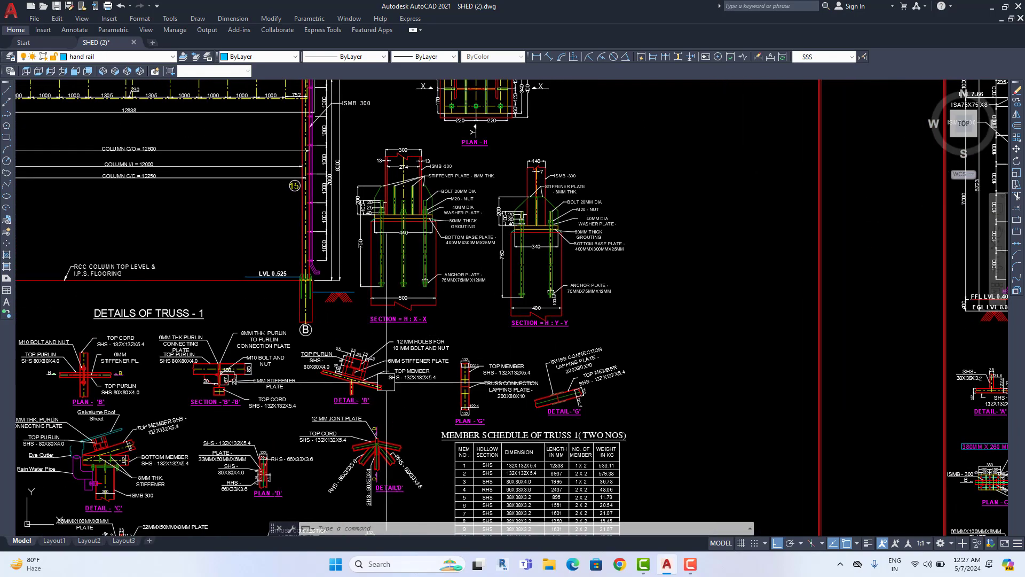
middle_drag(236, 134, 236, 317)
scroll(237, 318, up, 1)
scroll(236, 317, up, 1)
scroll(237, 317, up, 2)
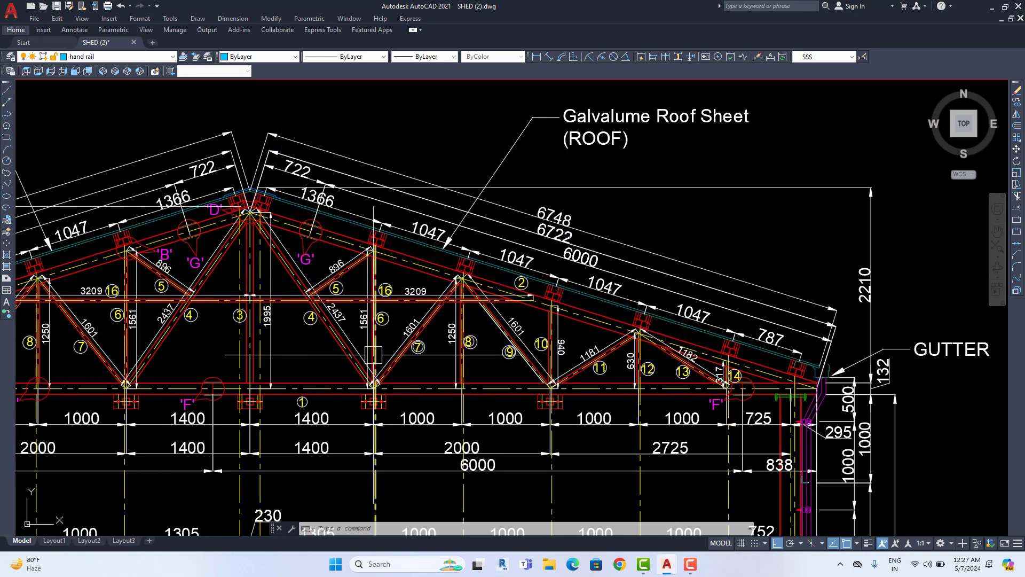
scroll(379, 353, down, 1)
scroll(379, 353, down, 2)
Step: Bring the schedule back and read the last rows down to the 2937.55 kg total
middle_drag(563, 500, 381, 270)
middle_drag(381, 507, 381, 270)
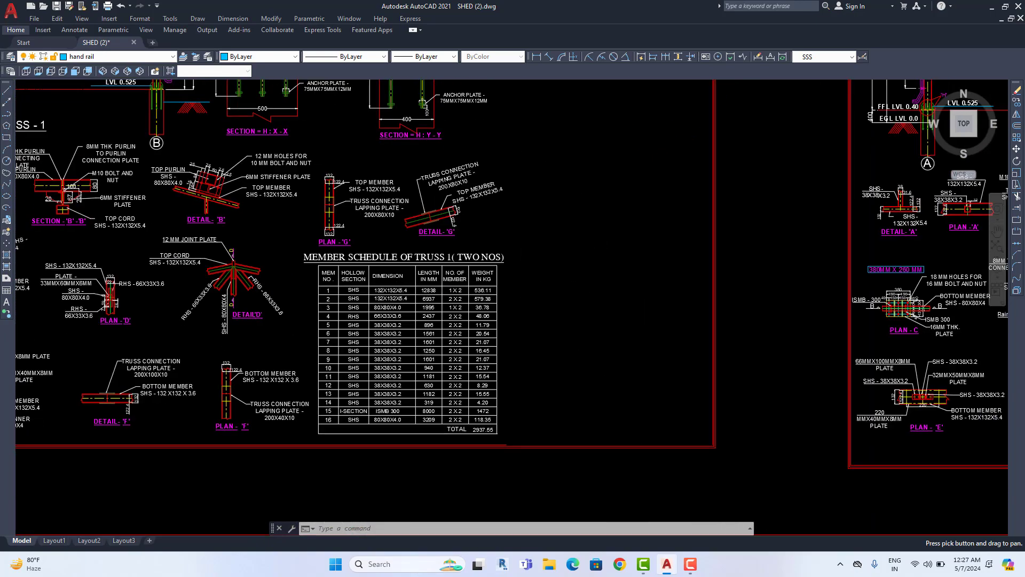
scroll(382, 270, up, 1)
scroll(382, 270, up, 1)
scroll(374, 289, up, 2)
scroll(368, 303, up, 1)
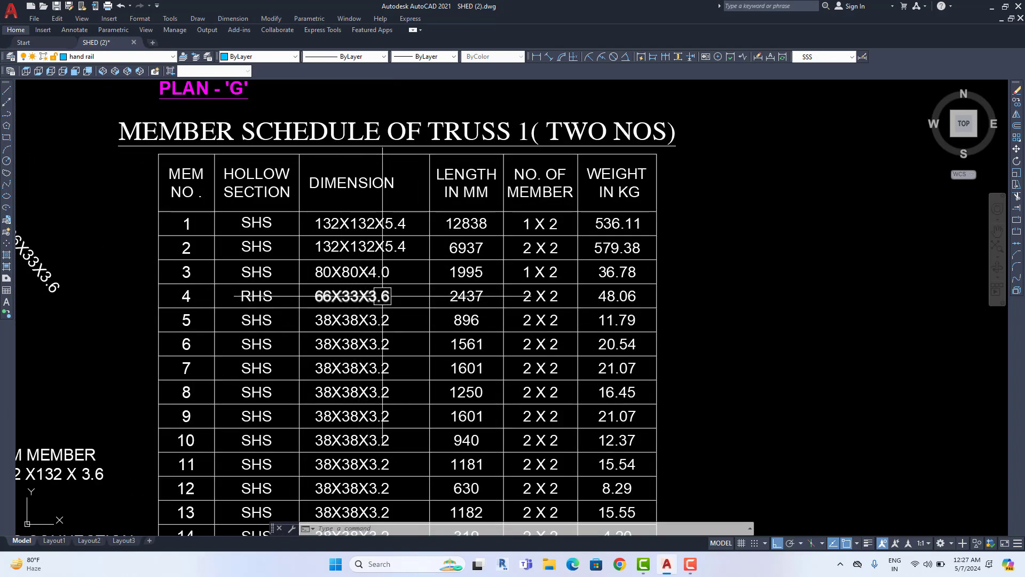
middle_drag(382, 296, 376, 180)
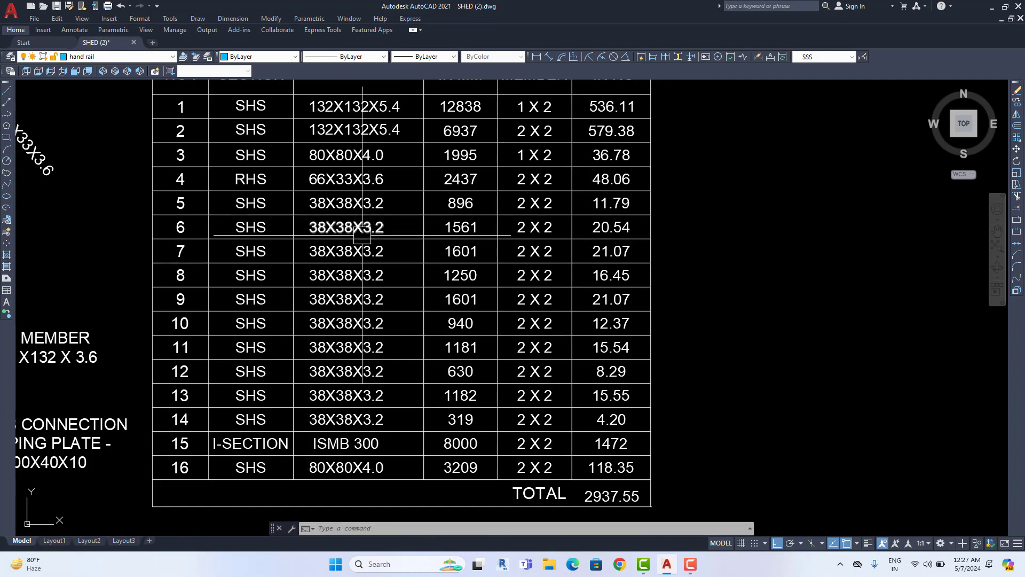
middle_drag(357, 375, 343, 350)
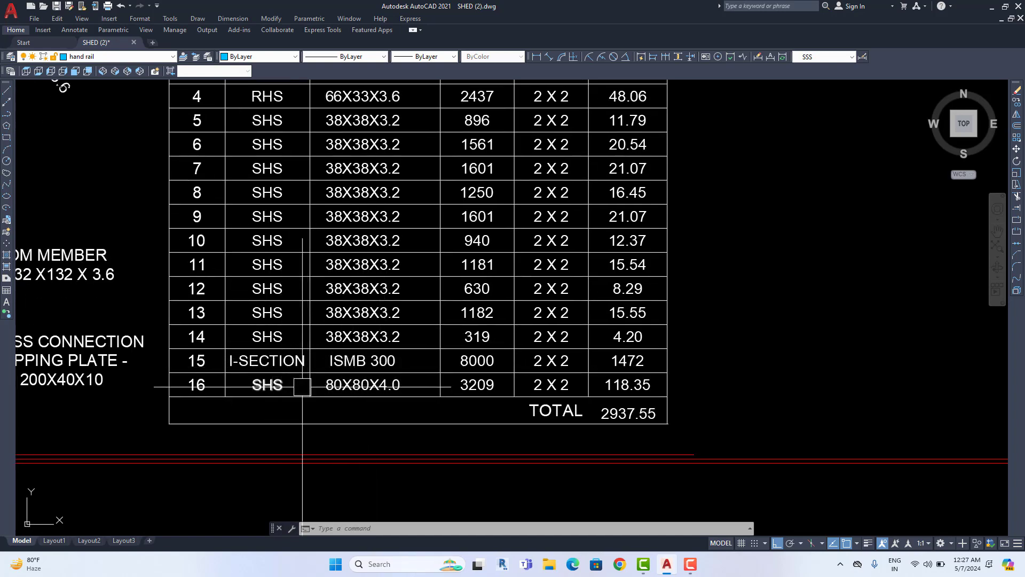
Step: Zoom out to frame the whole Truss-1 detail sheet
scroll(376, 390, down, 3)
scroll(377, 390, down, 2)
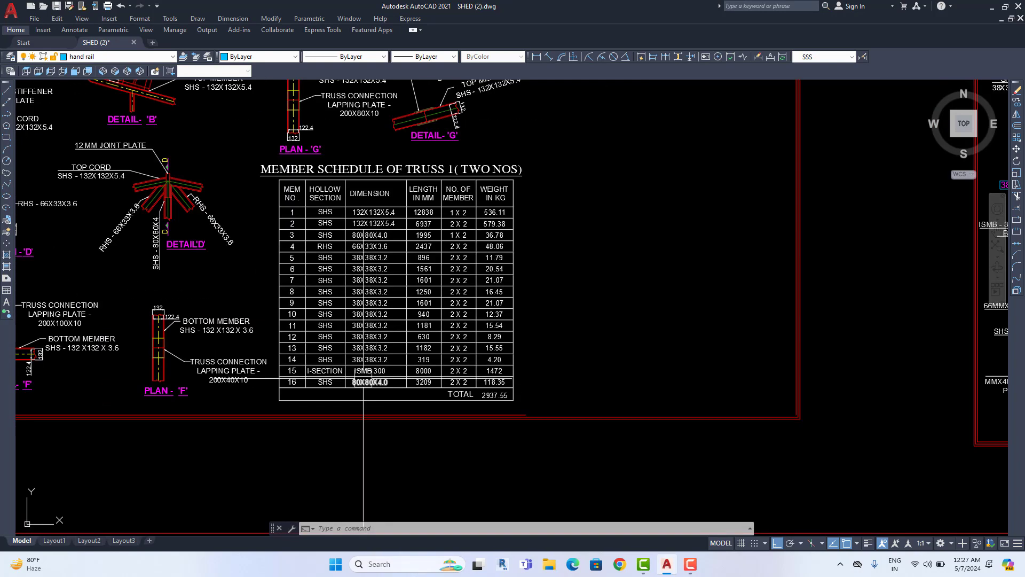
scroll(376, 390, down, 3)
middle_drag(376, 390, 433, 507)
Step: Zoom into the truss elevation drawing, then back out
middle_drag(54, 96, 77, 299)
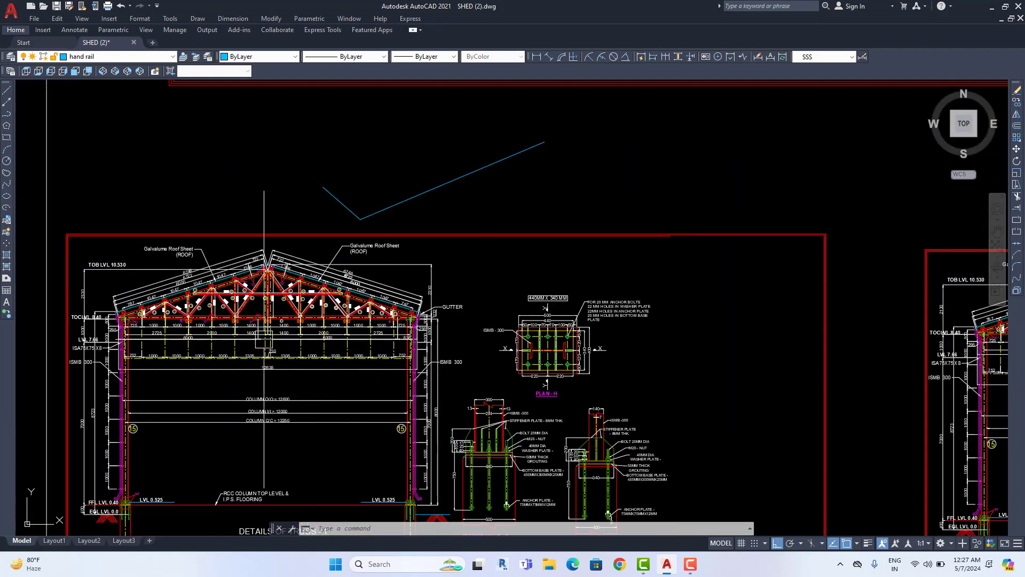
scroll(78, 299, up, 2)
scroll(78, 299, up, 2)
scroll(176, 292, up, 2)
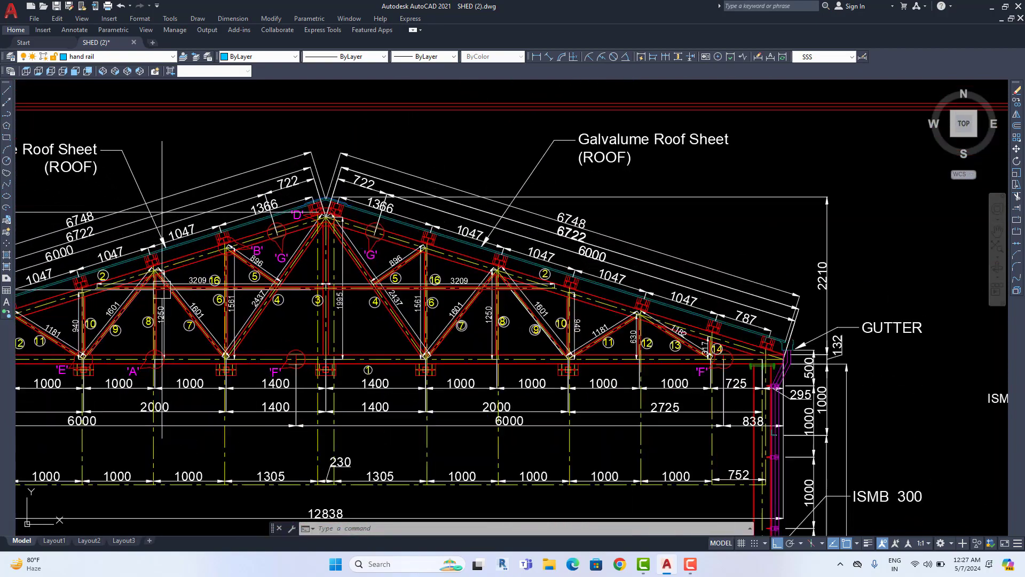
scroll(216, 275, down, 2)
scroll(321, 309, down, 2)
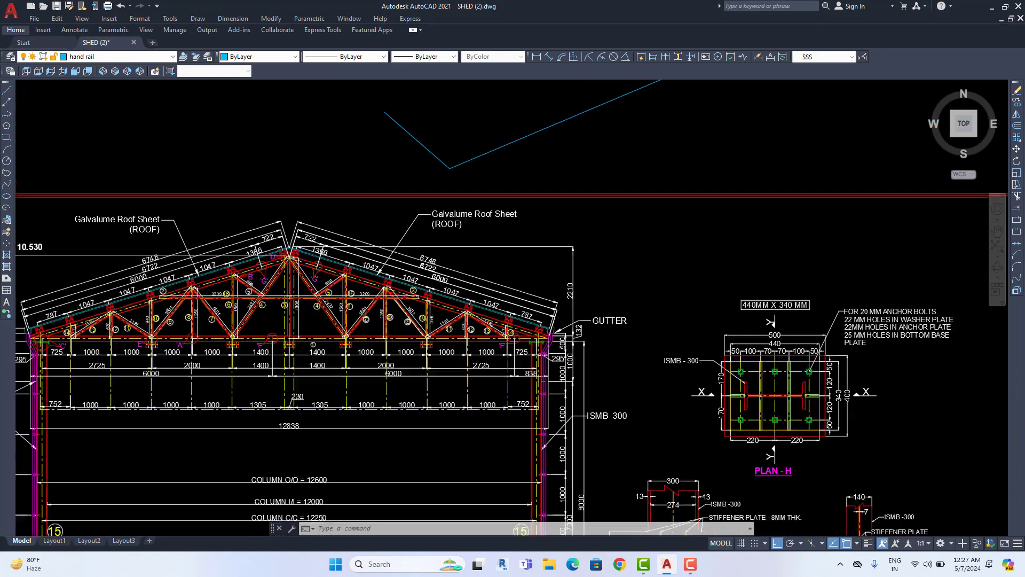
scroll(427, 342, down, 2)
scroll(496, 362, down, 1)
Step: Zoom in to recheck the Truss-1 member schedule table
middle_drag(496, 362, 419, 343)
scroll(421, 344, up, 1)
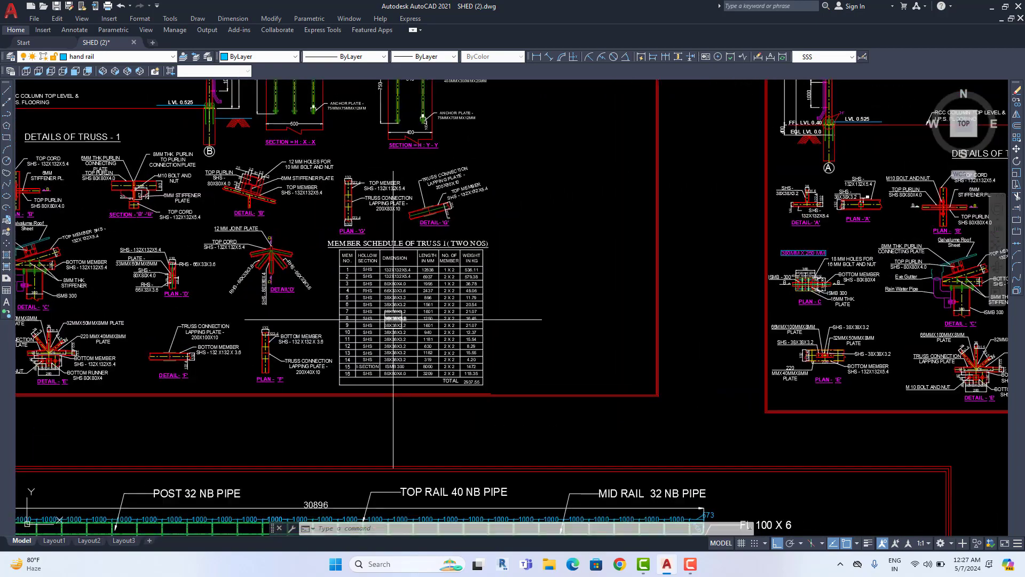
scroll(470, 267, up, 2)
scroll(518, 190, up, 1)
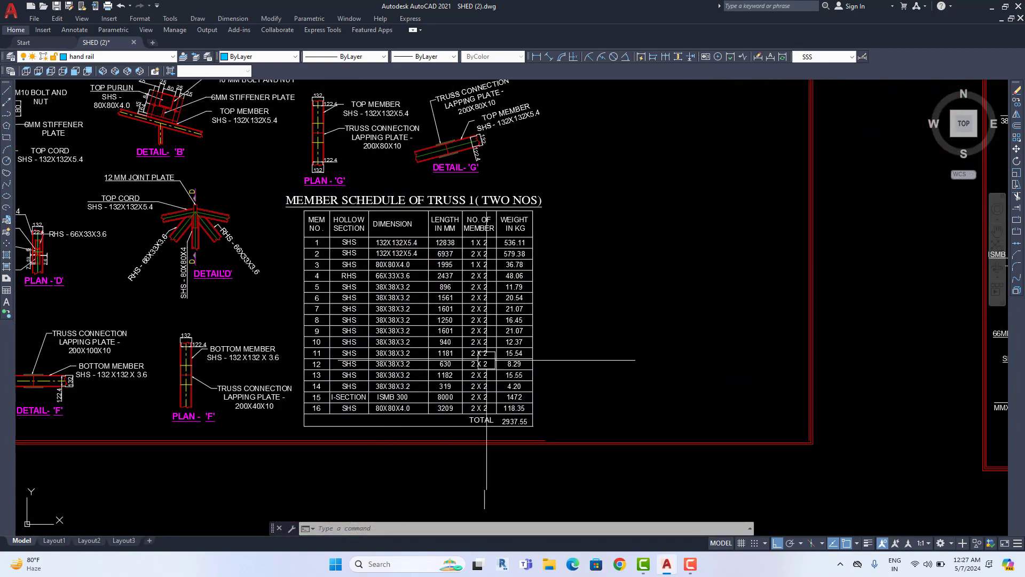
scroll(487, 359, down, 2)
Step: Pan to the truss's left eave end near node 'C', where it meets gutter and column
middle_drag(171, 160, 363, 342)
scroll(364, 333, up, 2)
scroll(367, 331, up, 1)
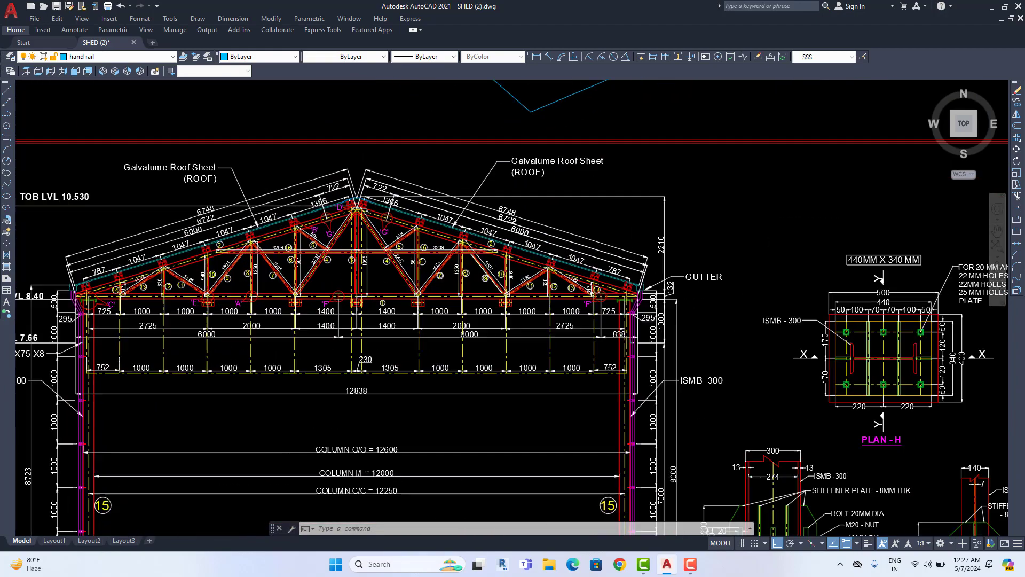
scroll(336, 296, up, 1)
scroll(334, 297, up, 2)
mouse_move(329, 349)
middle_down()
mouse_move(420, 371)
mouse_move(410, 362)
middle_up()
middle_drag(484, 368, 604, 369)
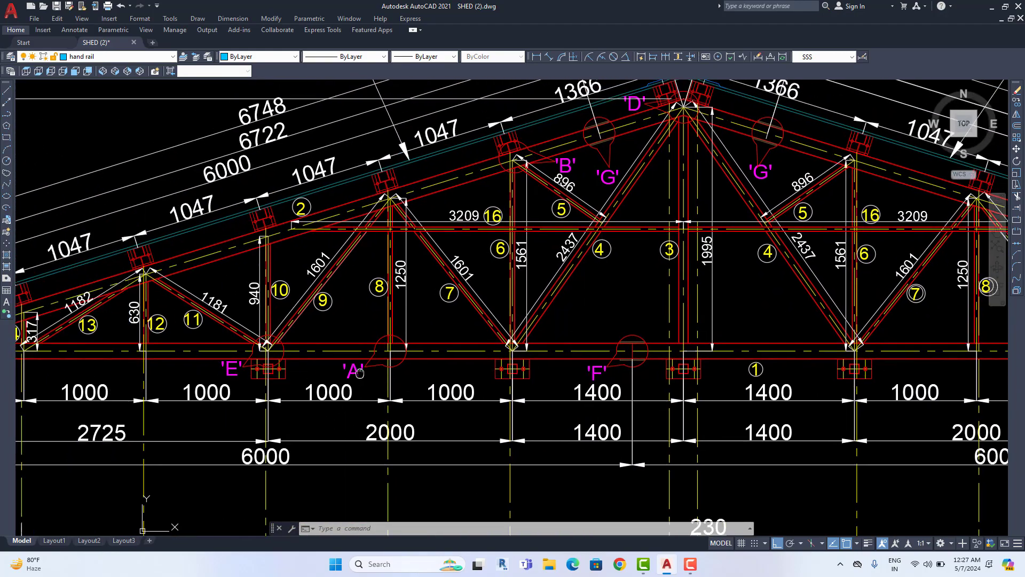
middle_drag(299, 366, 453, 367)
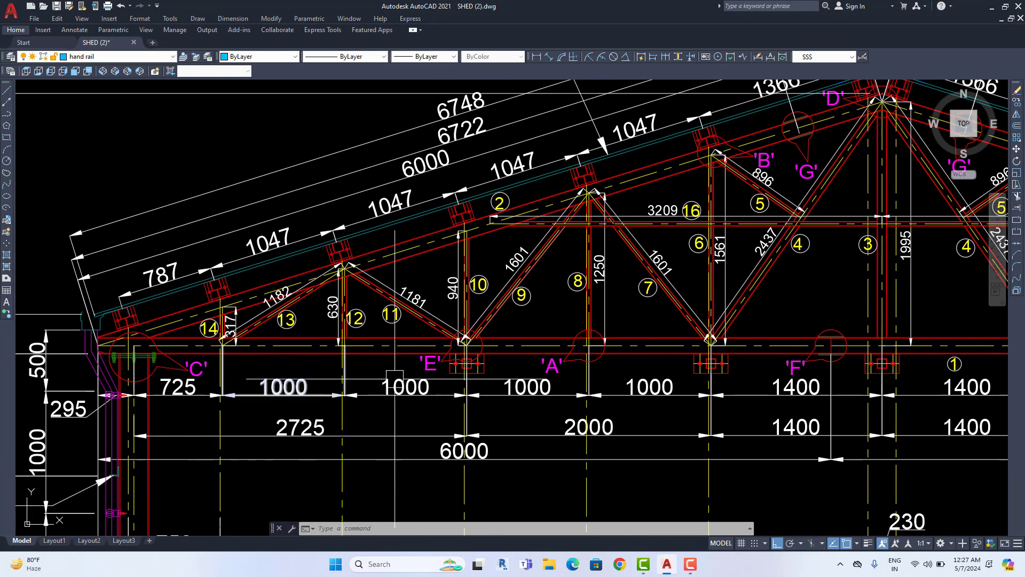
scroll(470, 369, down, 1)
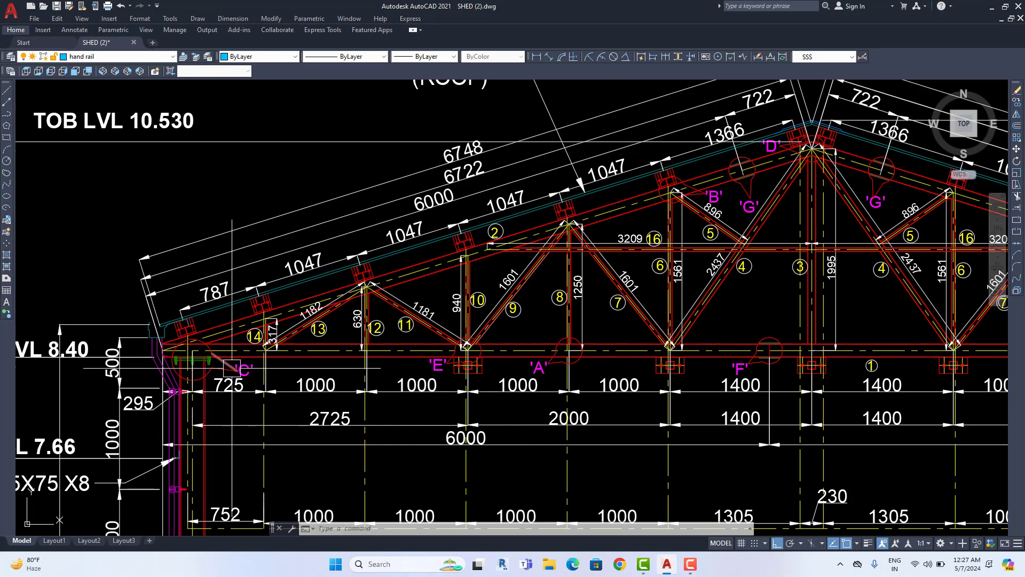
scroll(232, 367, down, 4)
Step: Pan down into the DETAILS OF TRUSS - 1 area, centring Detail B and the member schedule
mouse_move(355, 528)
middle_down()
mouse_move(355, 339)
mouse_move(374, 133)
middle_up()
middle_drag(411, 427, 411, 214)
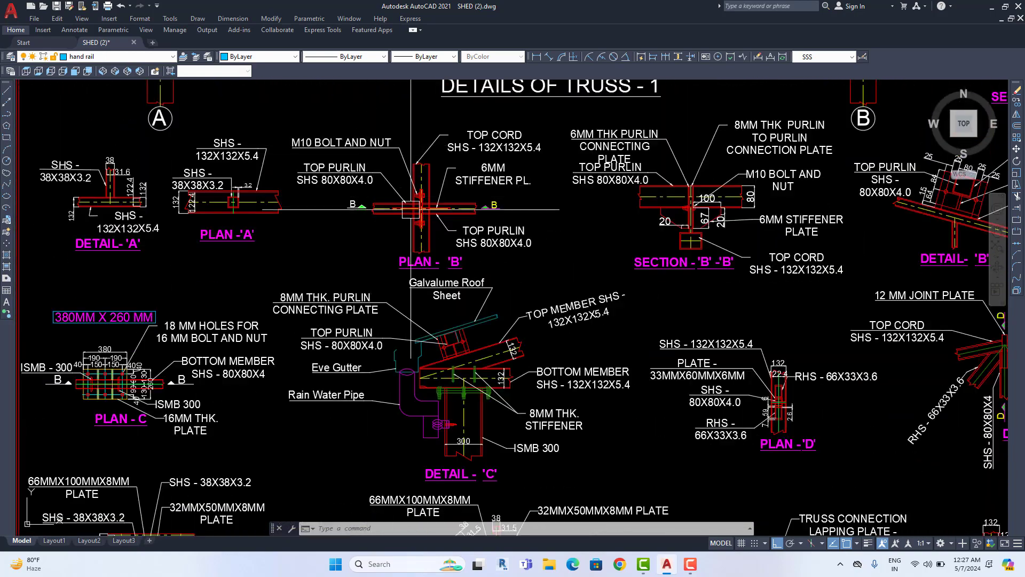
scroll(381, 245, down, 1)
middle_drag(886, 186, 472, 339)
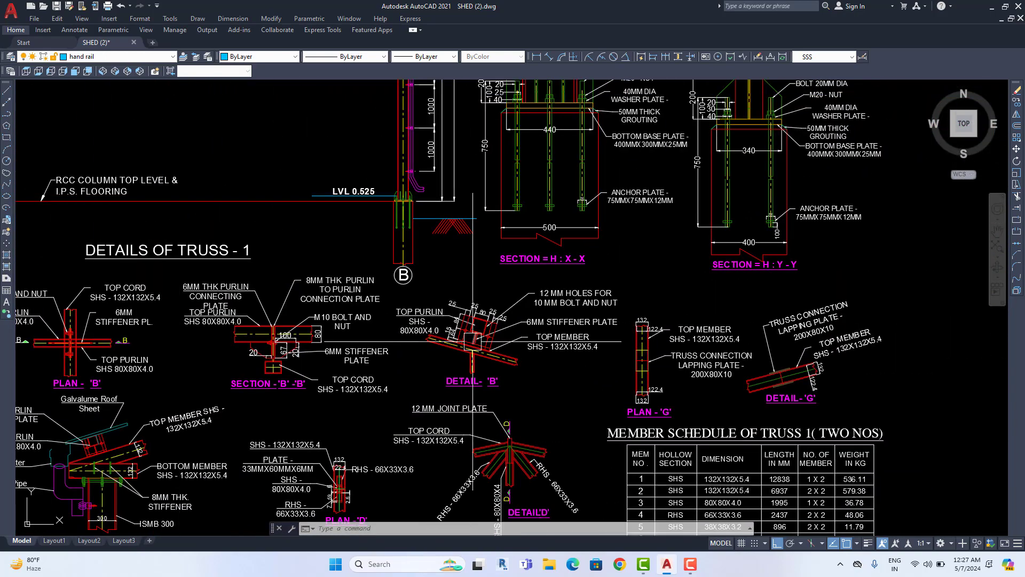
middle_drag(534, 350, 392, 480)
mouse_move(454, 431)
middle_down()
mouse_move(402, 448)
mouse_move(398, 216)
middle_up()
mouse_move(281, 344)
middle_down()
mouse_move(331, 320)
mouse_move(411, 181)
middle_up()
scroll(331, 320, down, 1)
scroll(404, 253, up, 1)
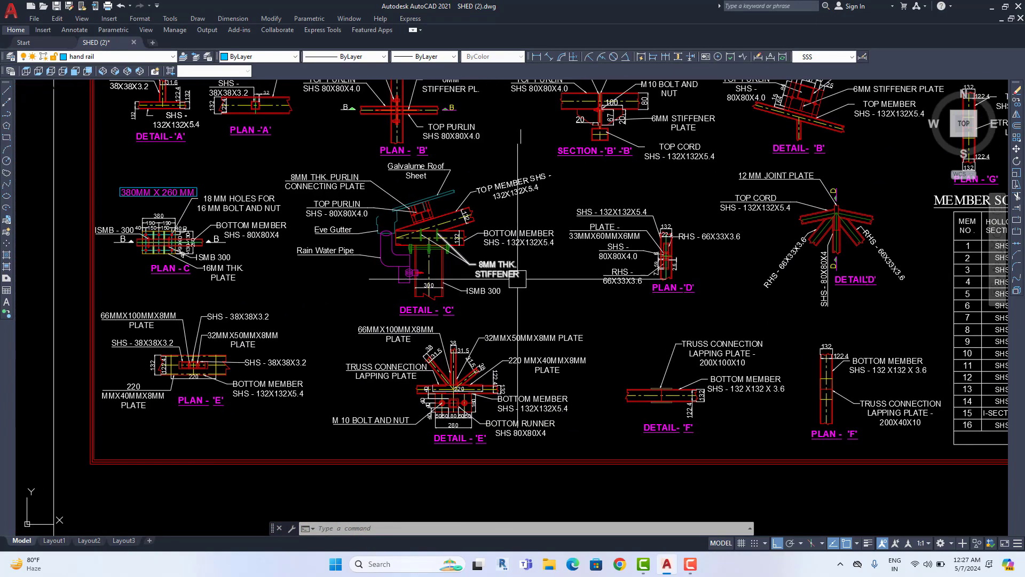
scroll(404, 253, up, 1)
scroll(404, 253, up, 1)
Step: Inspect Detail C, Plan D, Plan C and Detail A
middle_drag(404, 253, 351, 321)
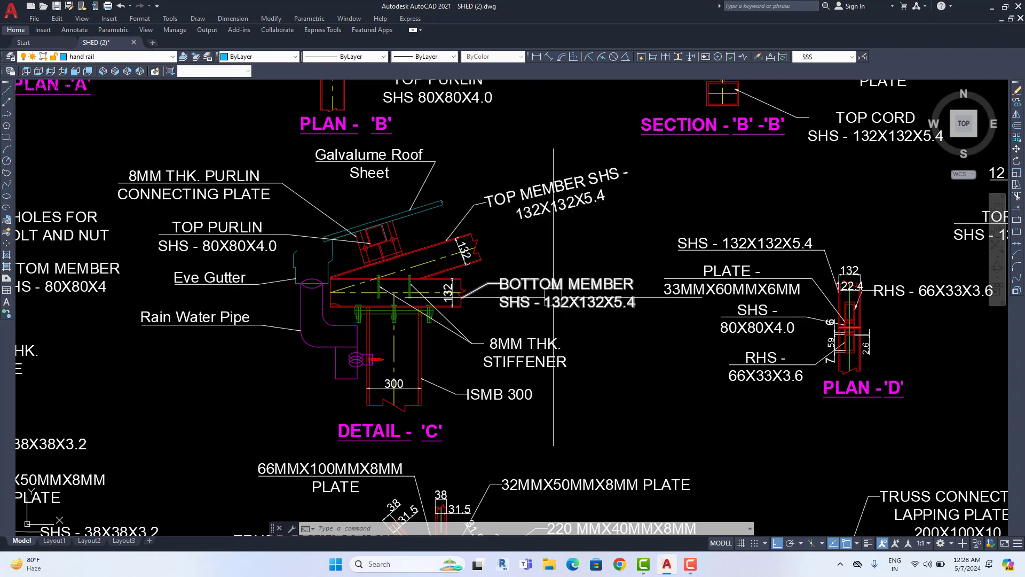
scroll(481, 315, down, 2)
middle_drag(139, 347, 265, 355)
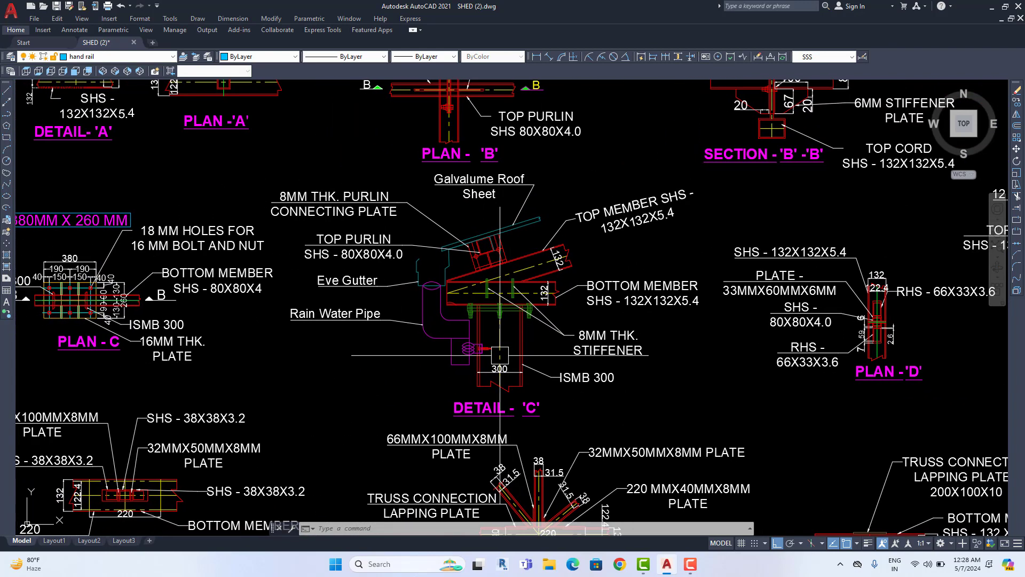
scroll(266, 355, up, 1)
scroll(564, 350, down, 3)
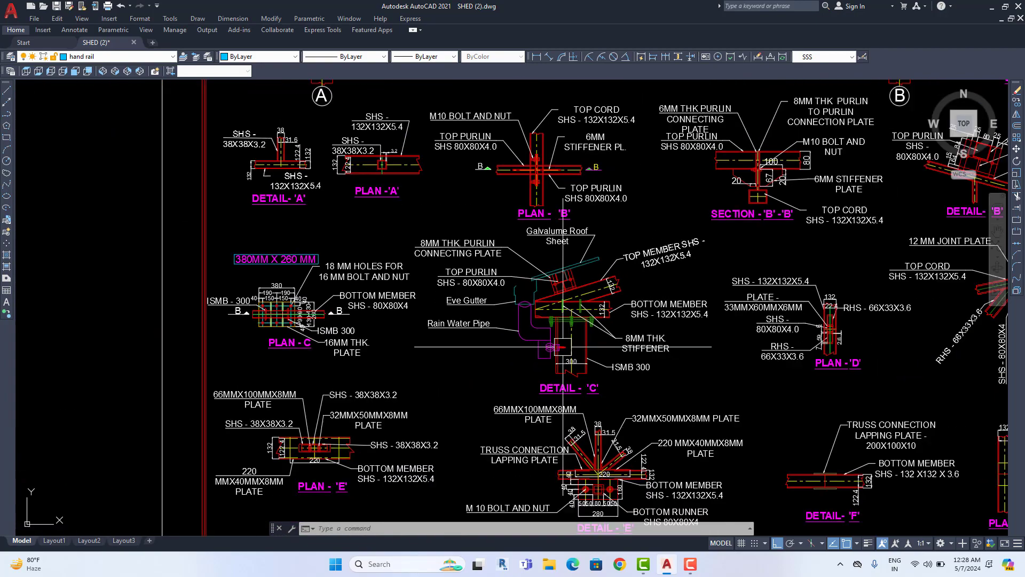
Step: Zoom over the roof truss elevation, then the full truss with columns and base details
middle_drag(534, 213, 534, 481)
scroll(455, 337, up, 2)
scroll(455, 338, up, 2)
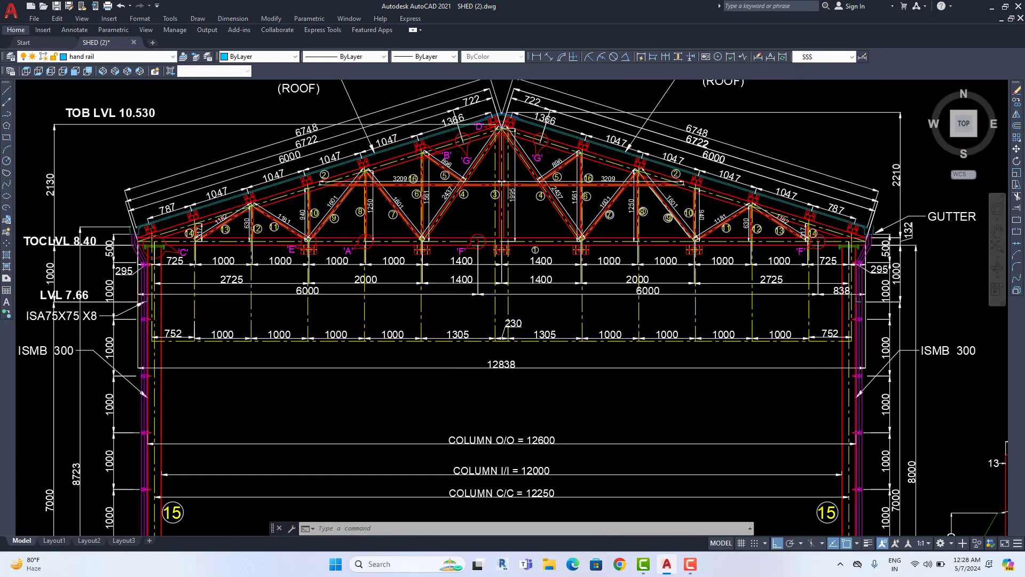
scroll(464, 267, up, 1)
scroll(349, 310, up, 1)
scroll(319, 313, up, 2)
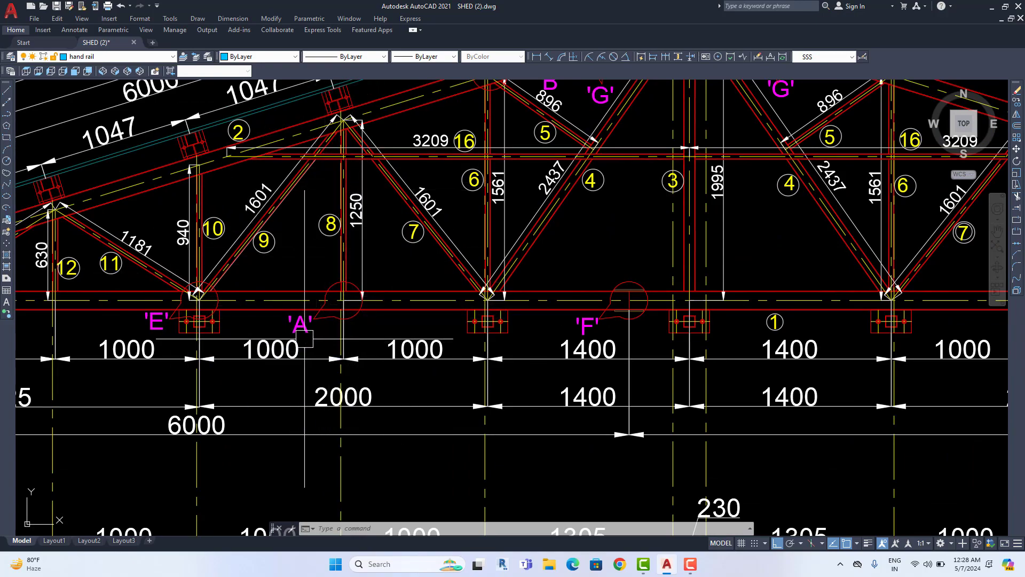
scroll(304, 338, down, 2)
scroll(304, 339, down, 2)
middle_drag(561, 508, 561, 182)
scroll(561, 367, down, 2)
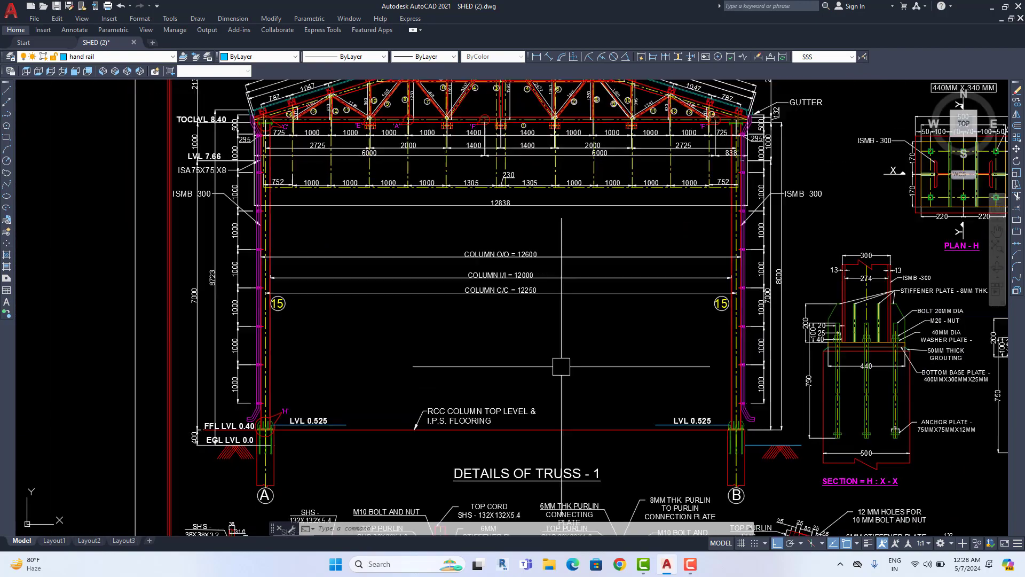
middle_drag(572, 534, 536, 317)
scroll(244, 331, up, 4)
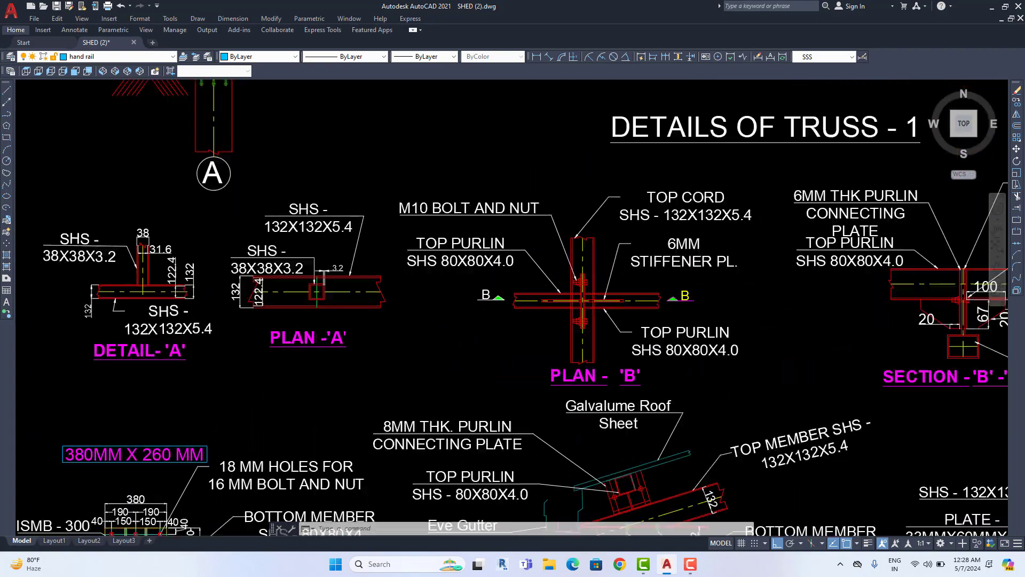
scroll(229, 320, up, 1)
Step: Examine Detail-A and Plan-A closely, then zoom out to show the hand rail elevation below
middle_drag(22, 222, 179, 239)
scroll(178, 239, up, 1)
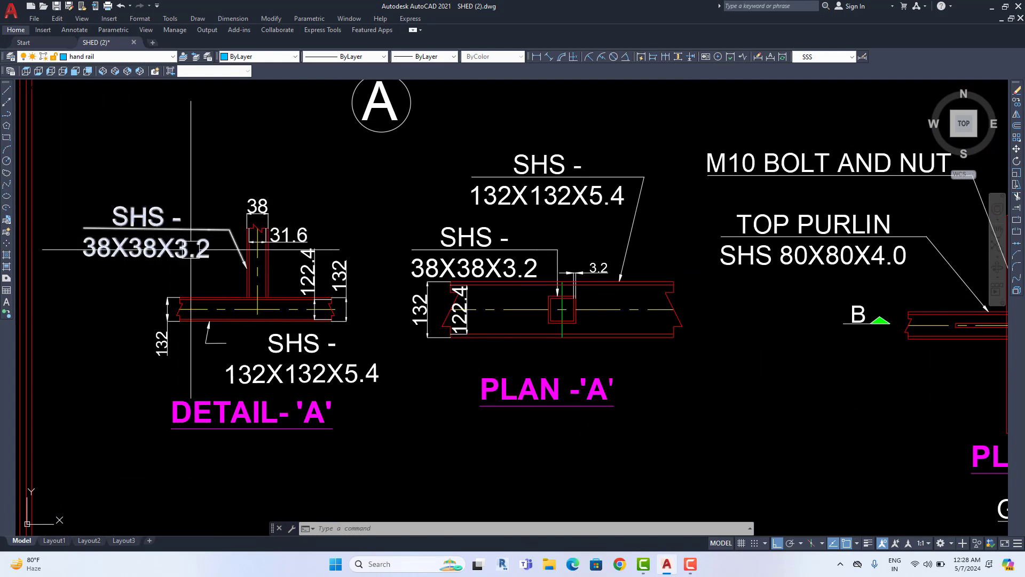
middle_drag(434, 370, 393, 363)
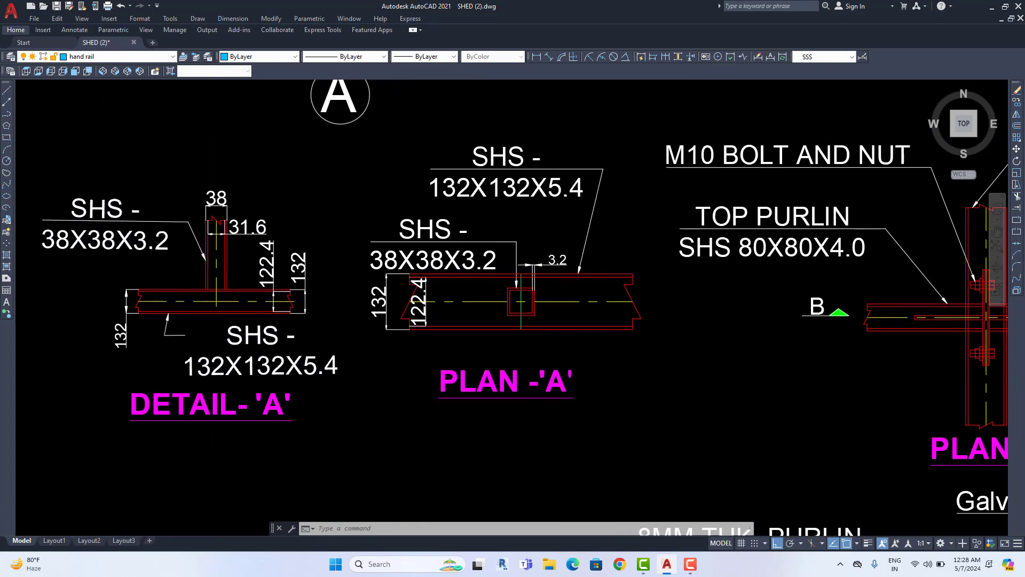
scroll(534, 352, down, 3)
scroll(545, 389, down, 2)
scroll(555, 424, down, 2)
scroll(555, 424, down, 1)
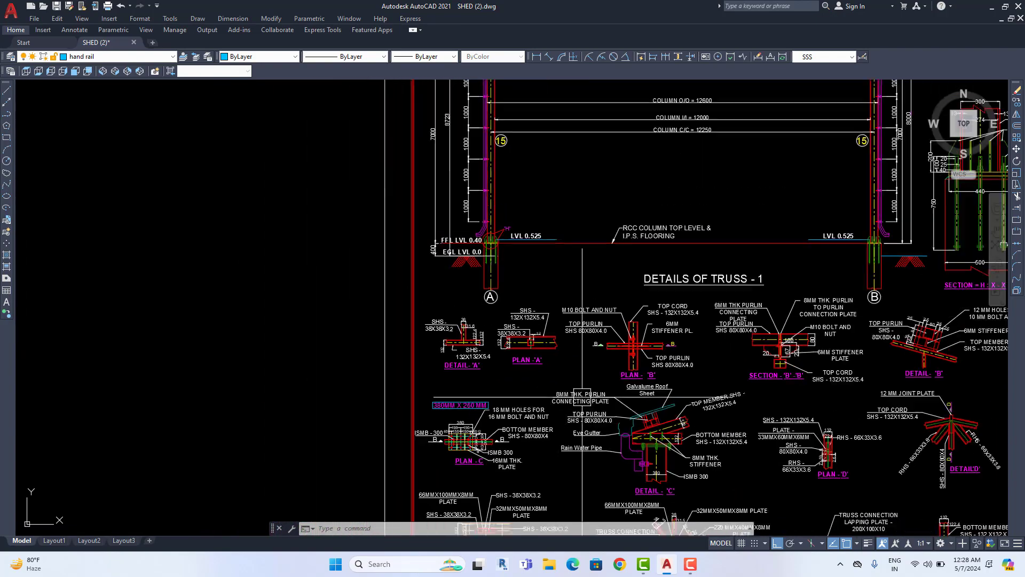
scroll(554, 425, down, 2)
scroll(508, 321, up, 3)
scroll(474, 282, down, 2)
Step: Pan from the whole Truss-1 sheet until Truss-1 and Truss-2 sit side by side
middle_drag(474, 282, 419, 275)
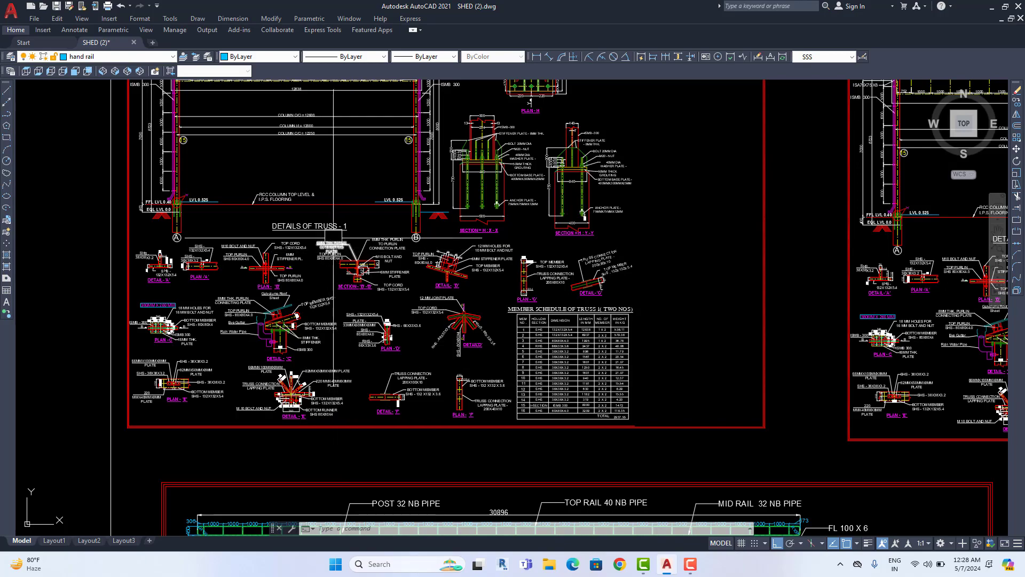
middle_drag(698, 270, 358, 286)
scroll(330, 263, up, 1)
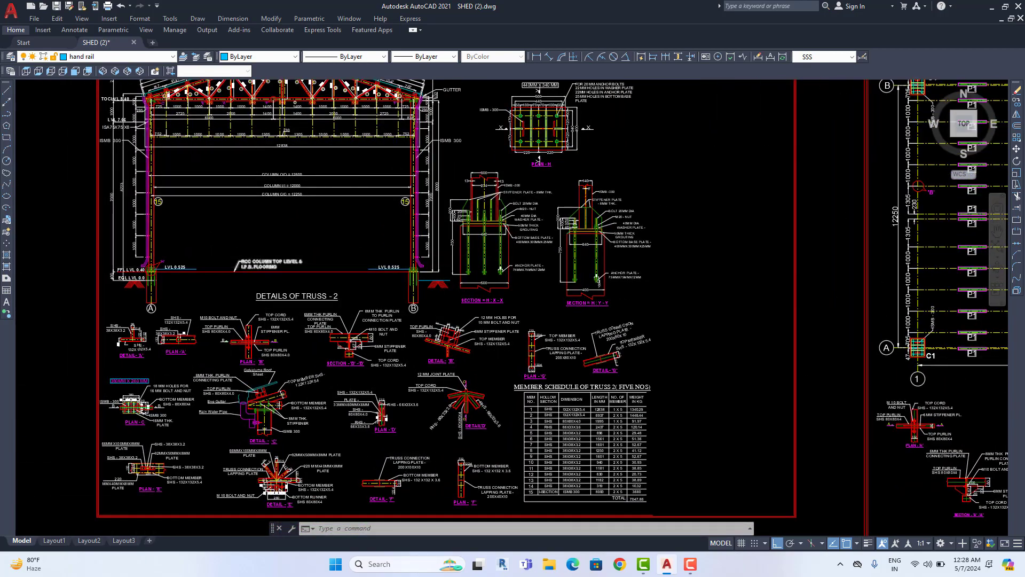
scroll(328, 278, up, 1)
scroll(328, 314, down, 1)
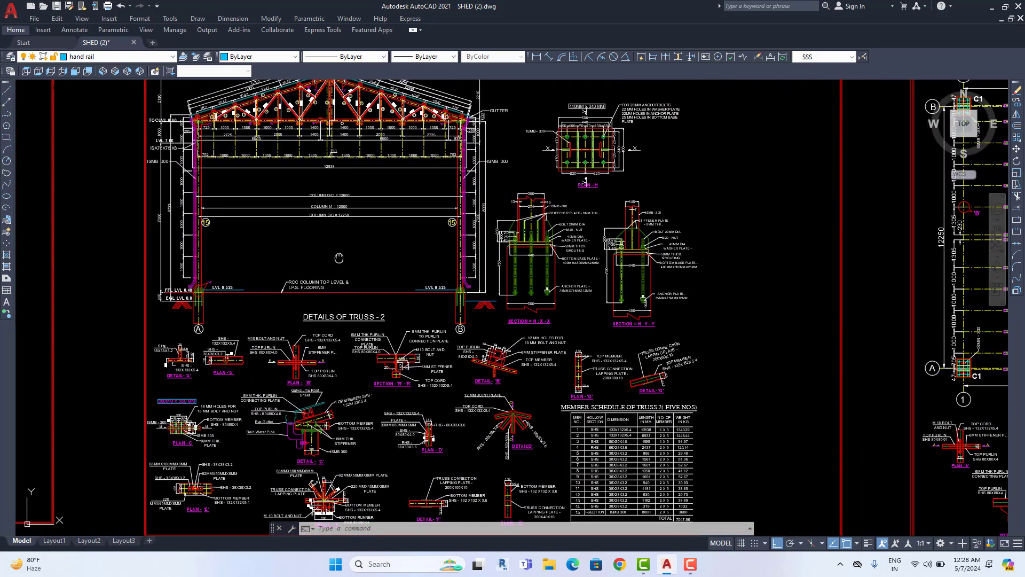
mouse_move(80, 299)
middle_down()
mouse_move(252, 291)
mouse_move(422, 312)
middle_up()
Step: Centre the Truss-2 details and five-truss member schedule beside the truss layout plan
scroll(149, 208, up, 1)
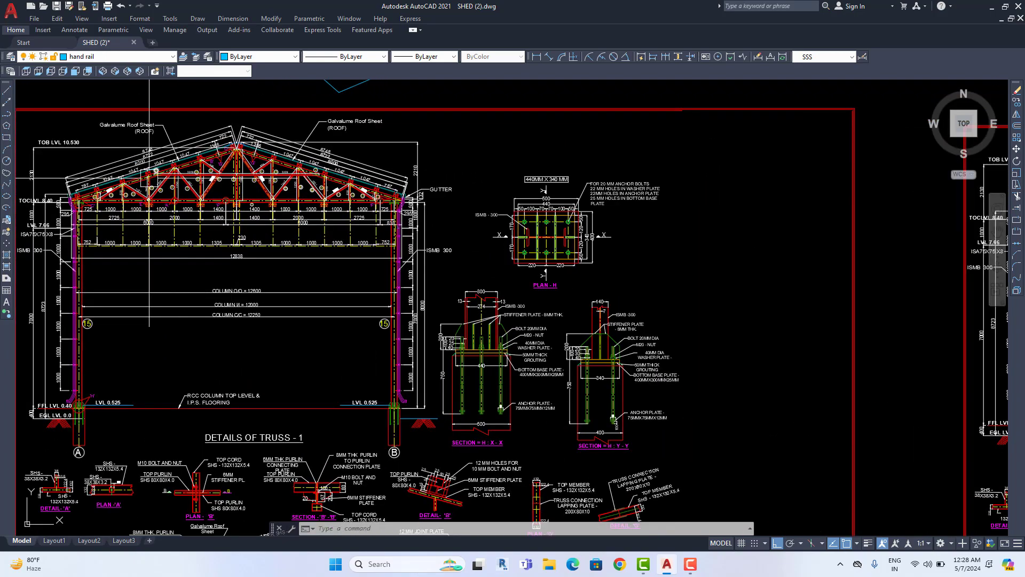
scroll(240, 213, down, 1)
middle_drag(595, 297, 244, 230)
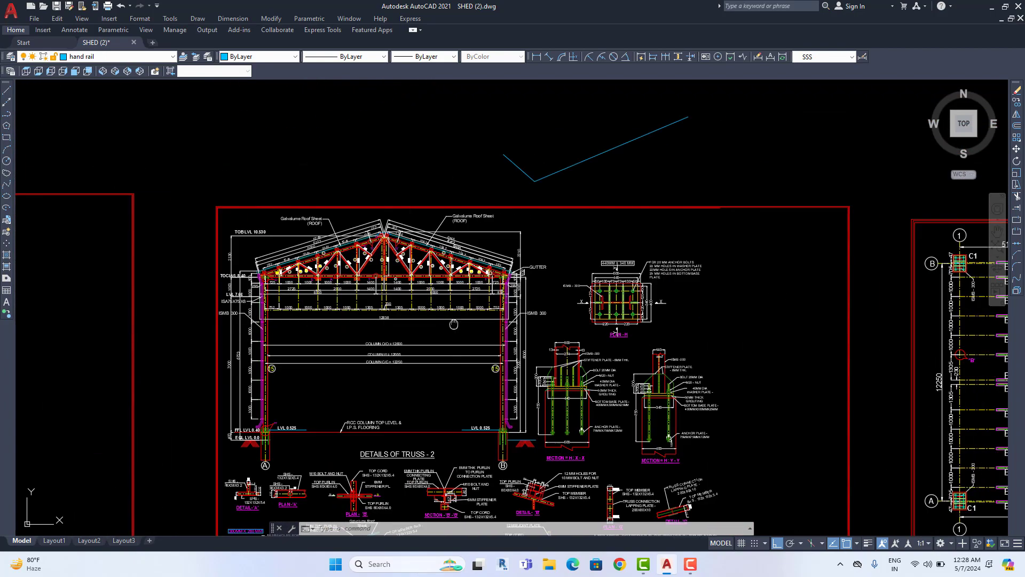
middle_drag(378, 288, 399, 236)
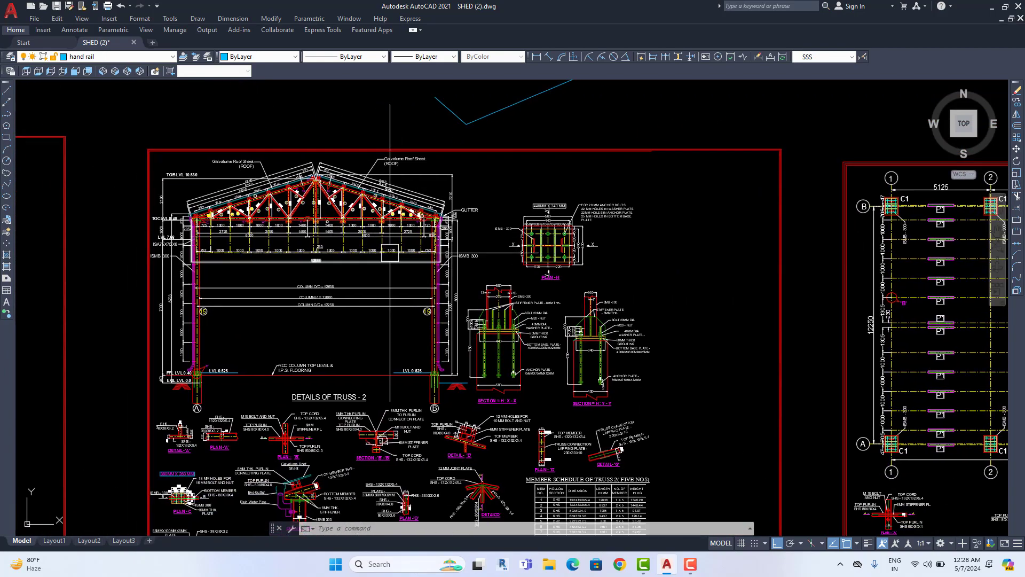
scroll(399, 237, down, 1)
middle_drag(442, 383, 428, 286)
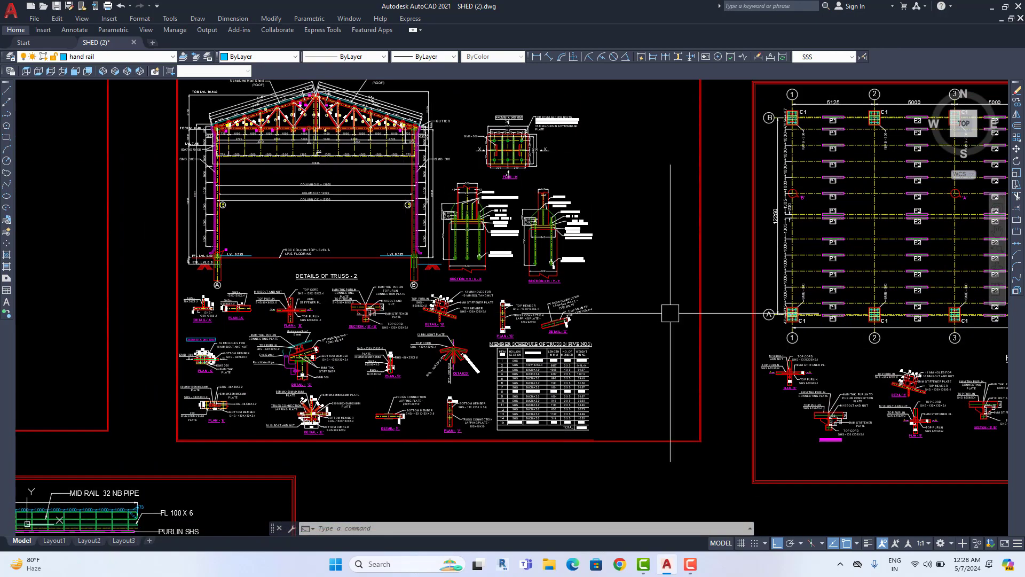
Step: Centre the Purlin Layout Plan sheet with its material list in view
middle_drag(670, 313, 214, 337)
scroll(587, 374, up, 2)
middle_drag(648, 384, 616, 347)
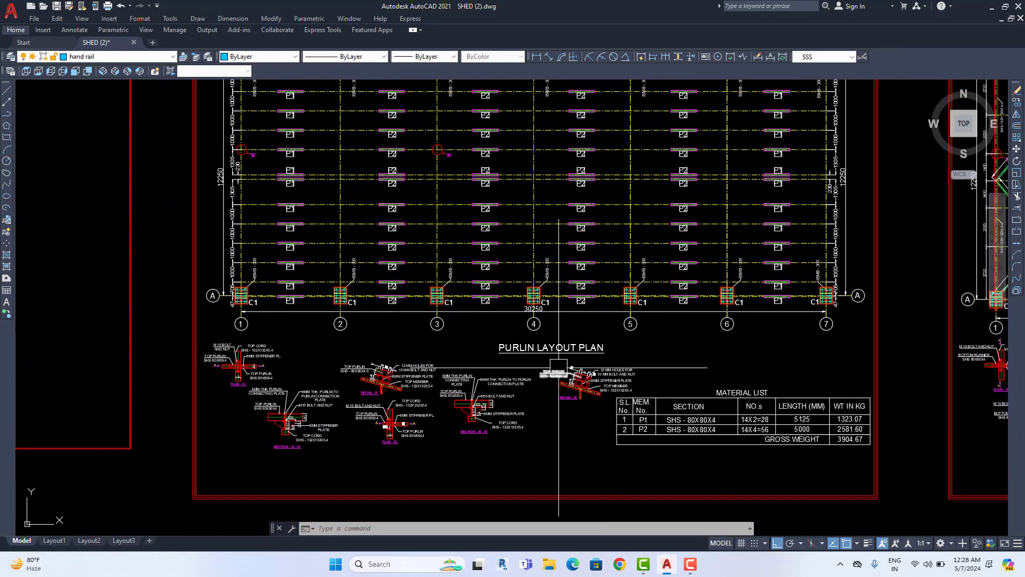
scroll(558, 367, down, 3)
scroll(512, 318, up, 3)
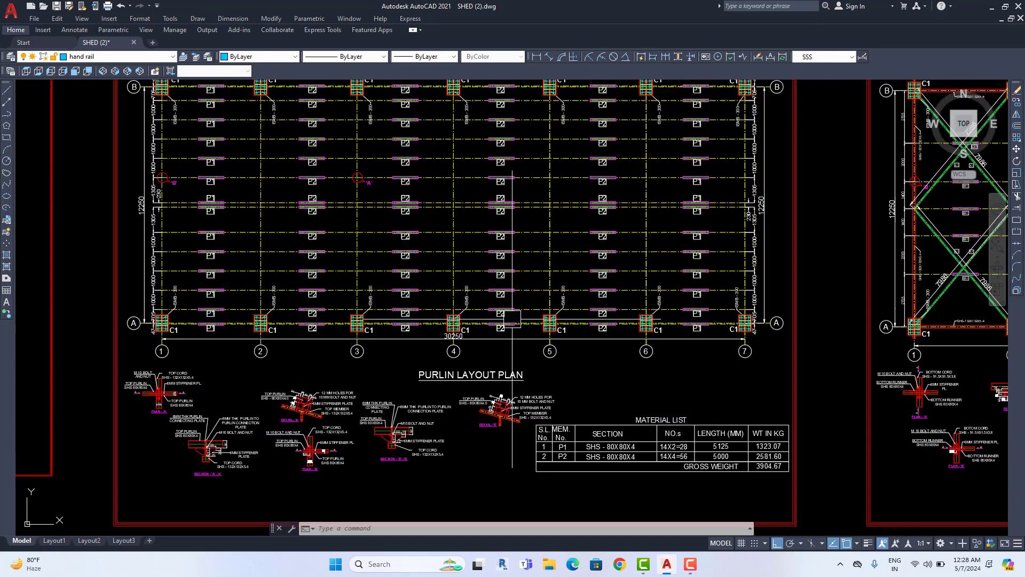
scroll(512, 318, up, 1)
scroll(515, 320, up, 2)
scroll(516, 348, down, 2)
scroll(518, 350, down, 1)
Step: Zoom into the purlin material list totalling 3904.67 kg, then fit the whole purlin plan
middle_drag(518, 351, 523, 236)
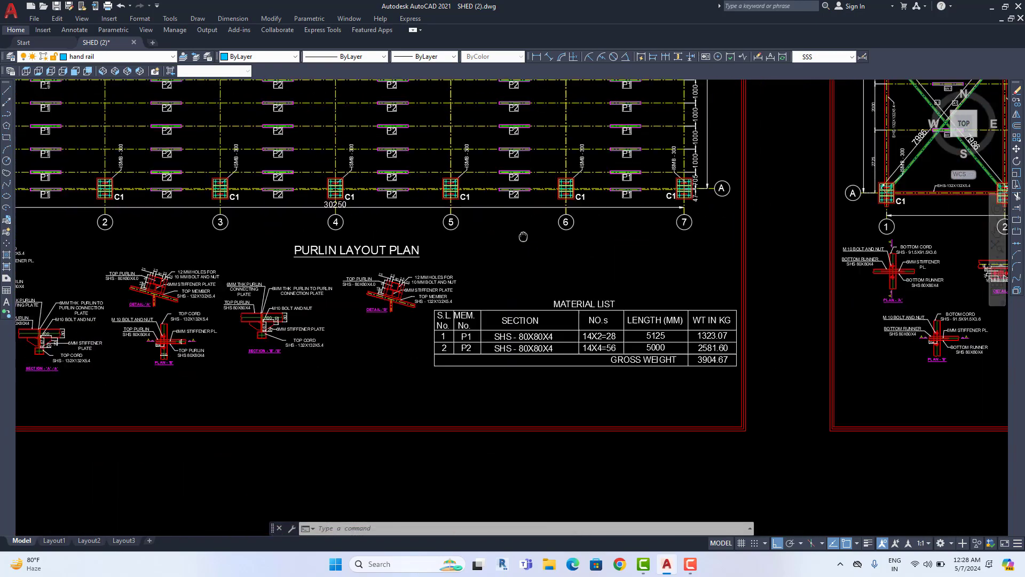
scroll(597, 419, up, 1)
scroll(477, 313, up, 1)
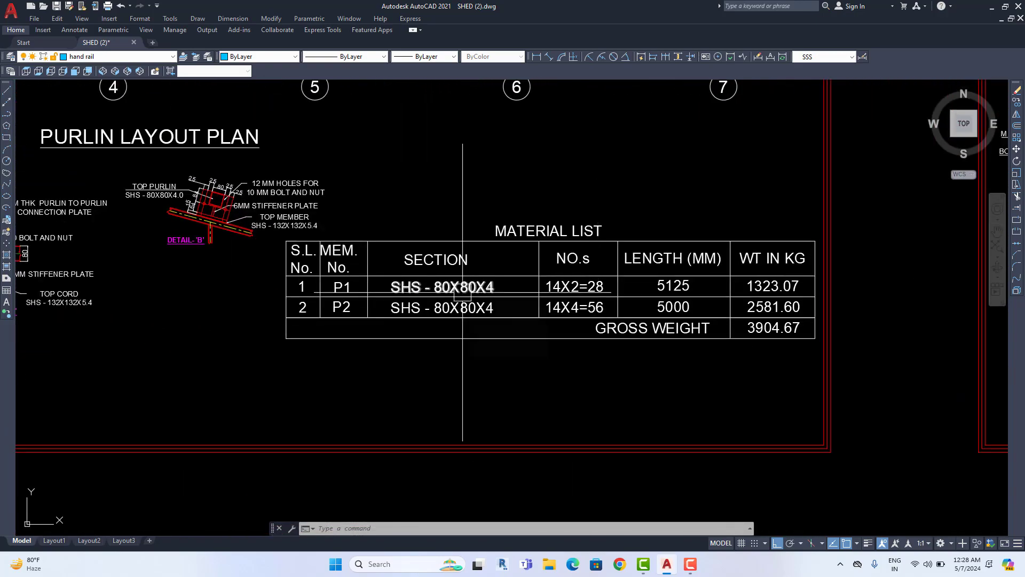
scroll(463, 293, down, 3)
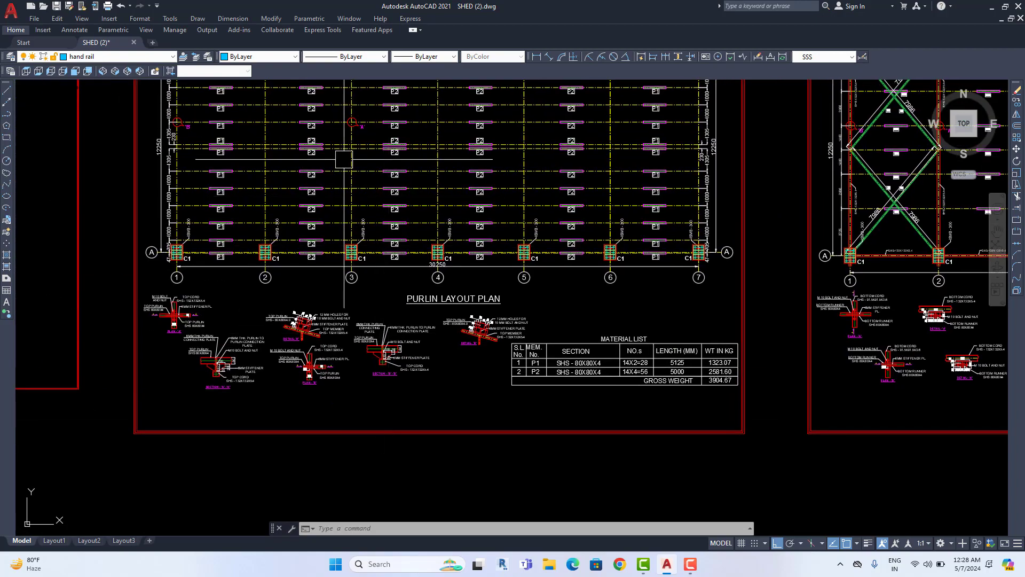
scroll(352, 320, up, 1)
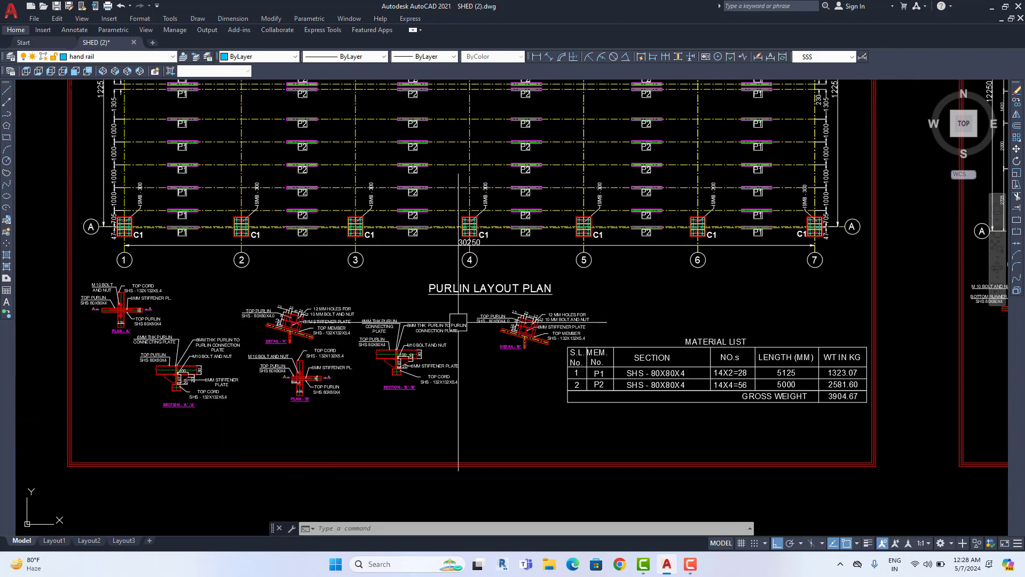
scroll(378, 307, up, 1)
mouse_move(378, 307)
middle_down()
mouse_move(441, 410)
mouse_move(460, 414)
middle_up()
scroll(409, 347, down, 1)
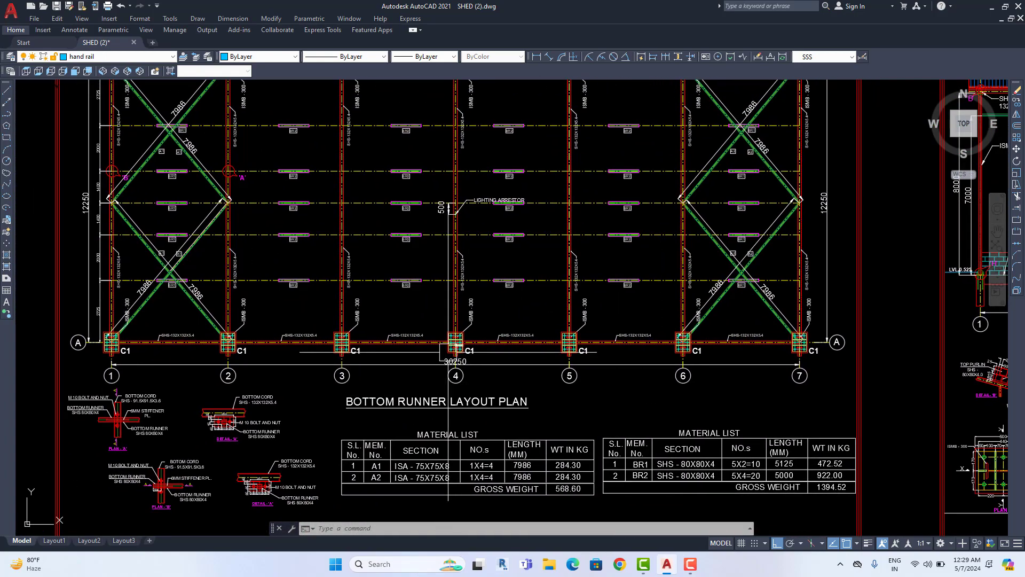
Step: Reveal grid line B and the top dimensions, zooming into the bottom runner material lists
middle_drag(419, 318, 419, 363)
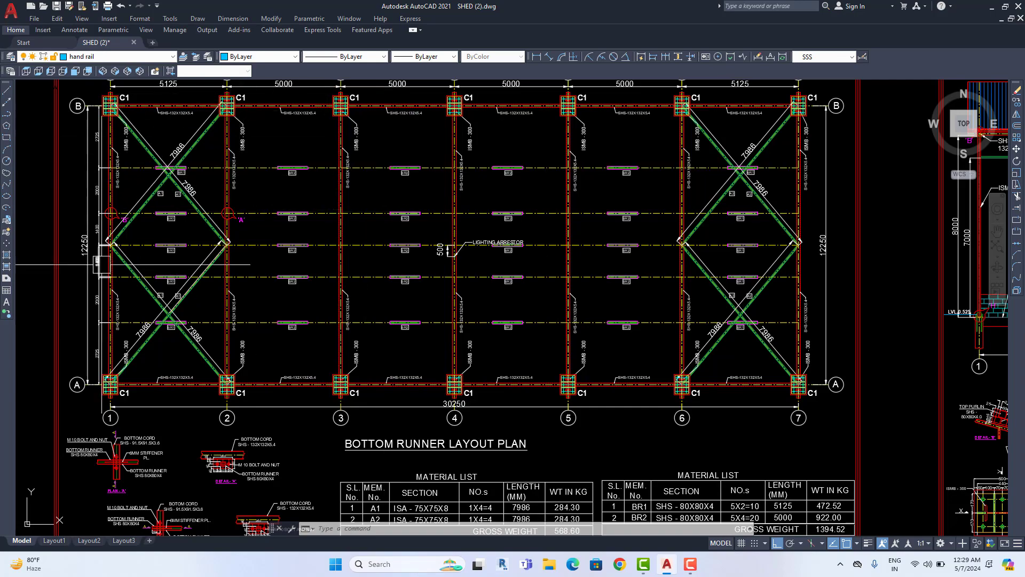
scroll(157, 310, up, 2)
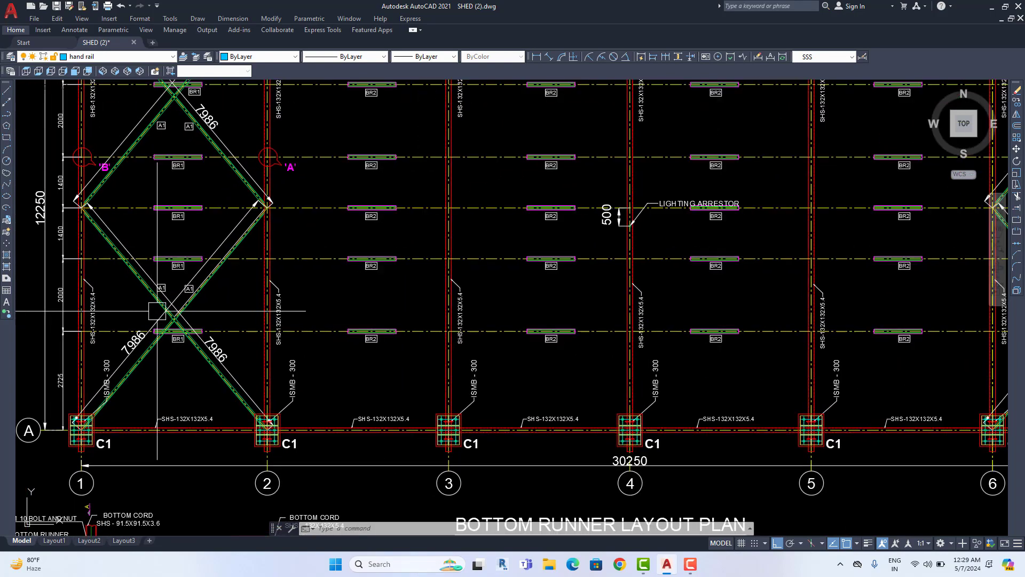
scroll(157, 311, down, 3)
scroll(537, 460, up, 1)
scroll(537, 460, up, 1)
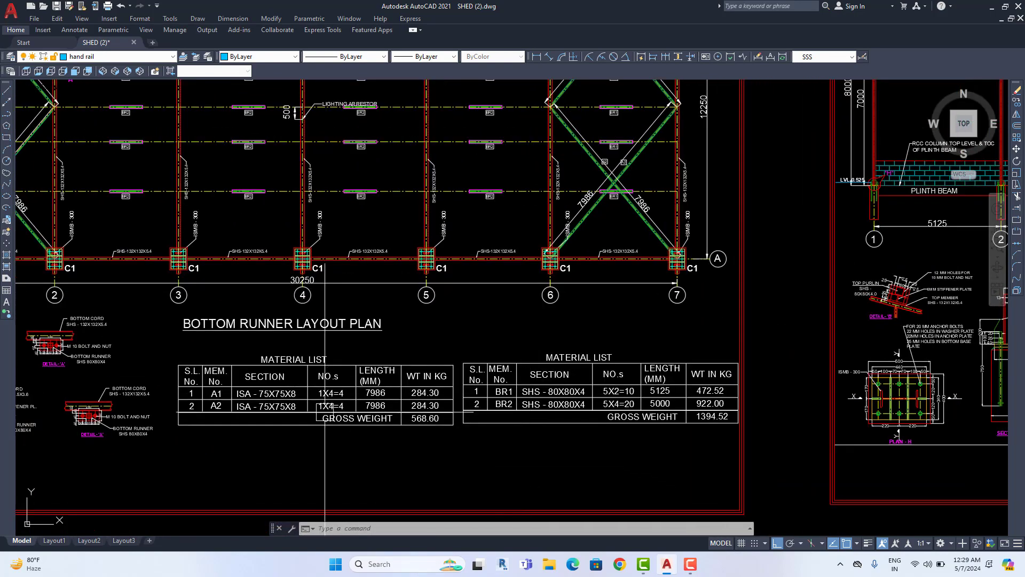
scroll(325, 406, up, 1)
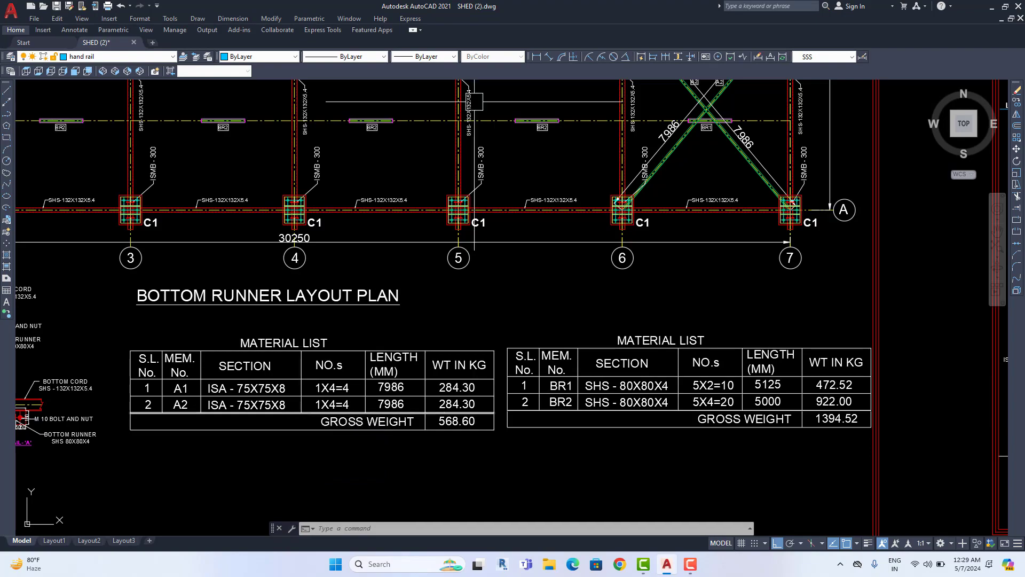
Step: Examine the 568.60 kg angle and 1394.52 kg SHS runner lists, then centre the full plan
scroll(450, 288, down, 1)
scroll(555, 347, down, 2)
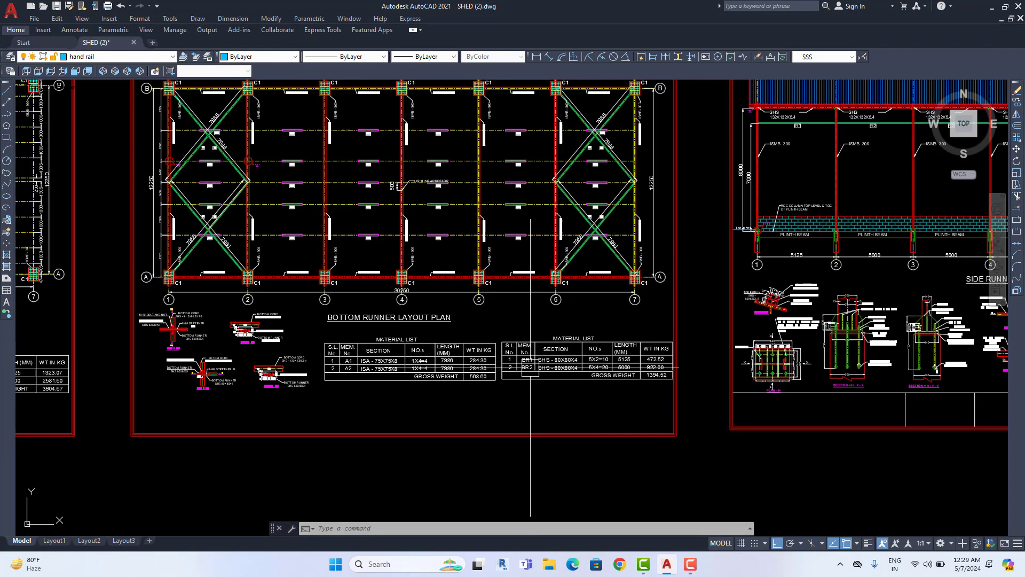
scroll(566, 368, up, 1)
scroll(508, 363, up, 1)
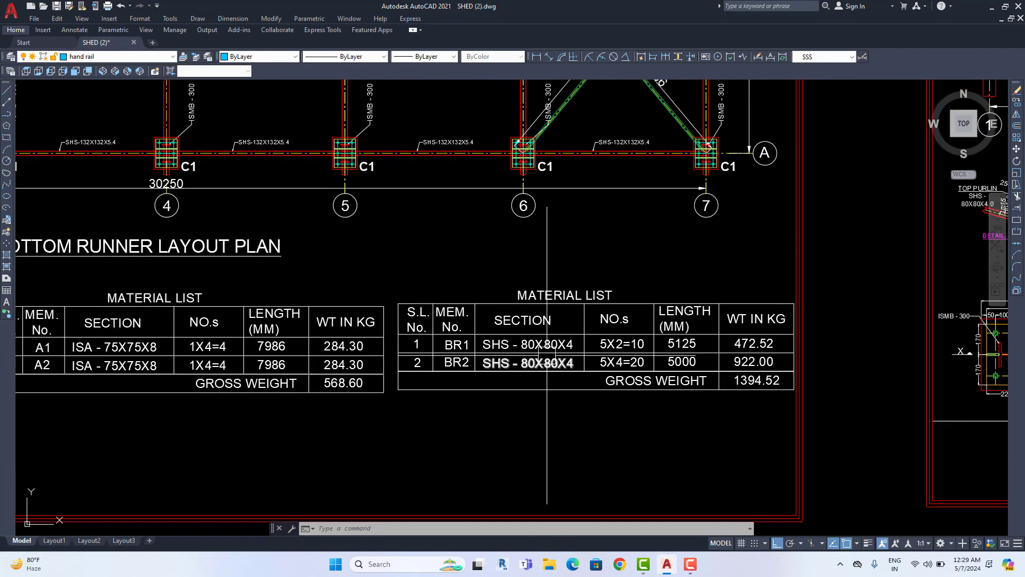
scroll(508, 364, up, 1)
scroll(566, 385, down, 2)
scroll(480, 347, down, 1)
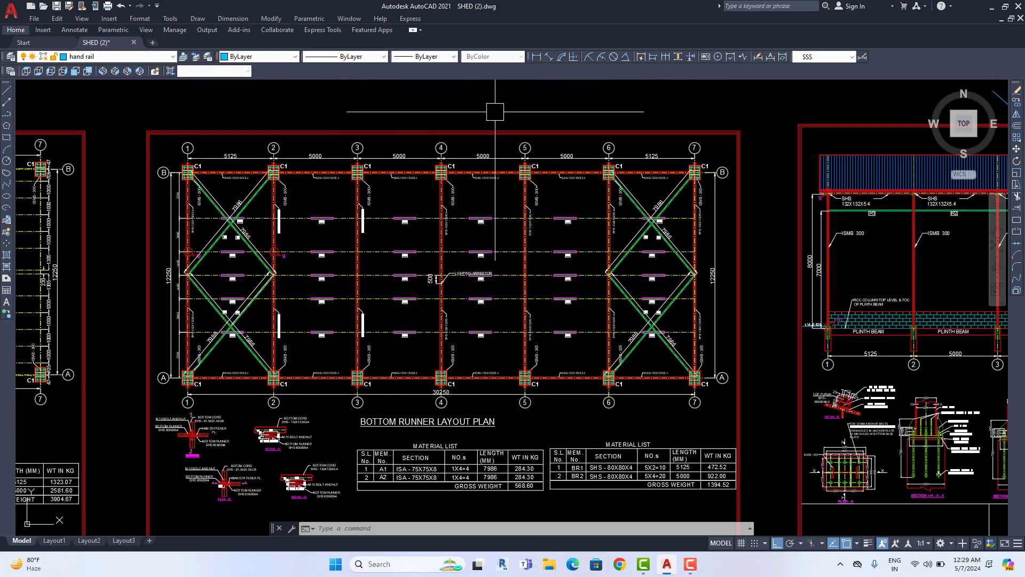
middle_drag(575, 472, 467, 411)
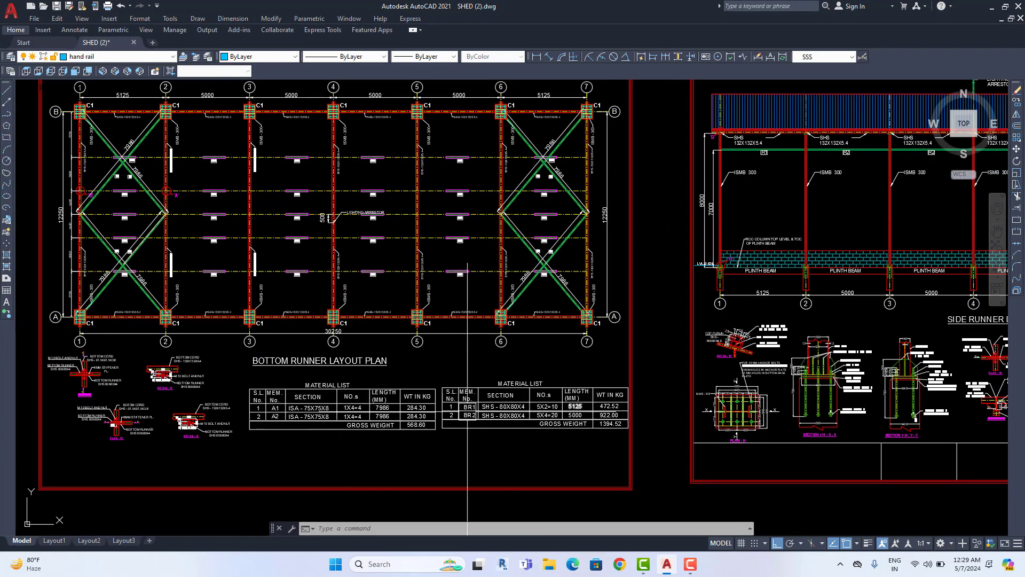
Step: Zoom in on the side runner elevation and its flooring details
middle_drag(908, 417, 260, 405)
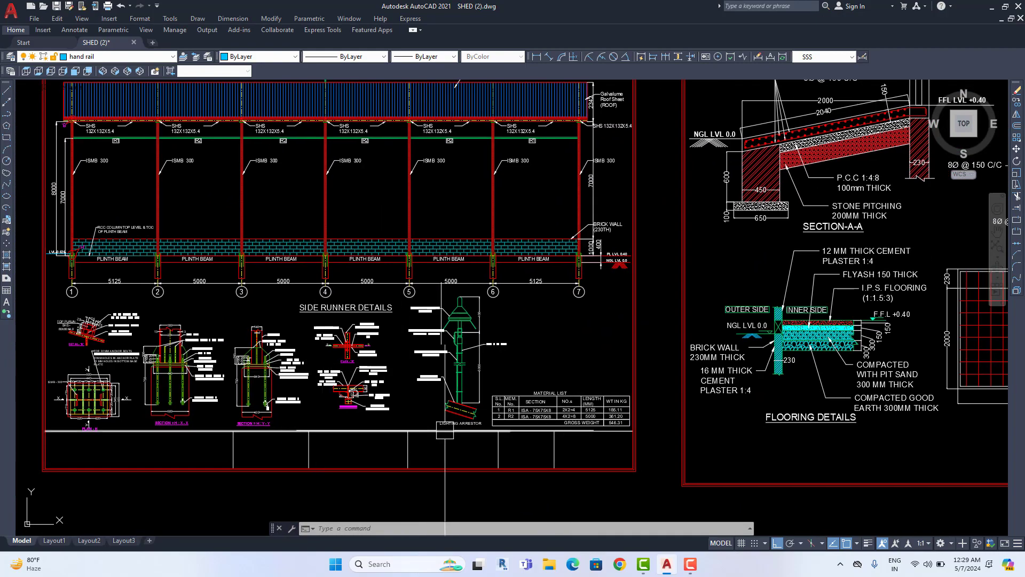
scroll(488, 421, up, 1)
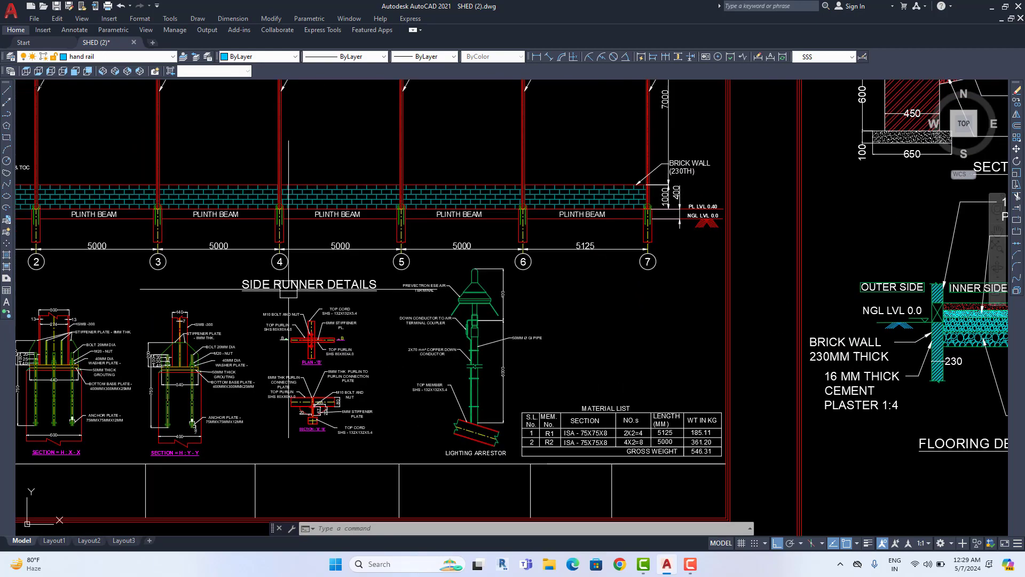
mouse_move(316, 303)
middle_down()
mouse_move(289, 293)
mouse_move(393, 331)
mouse_move(403, 296)
middle_up()
scroll(290, 294, down, 1)
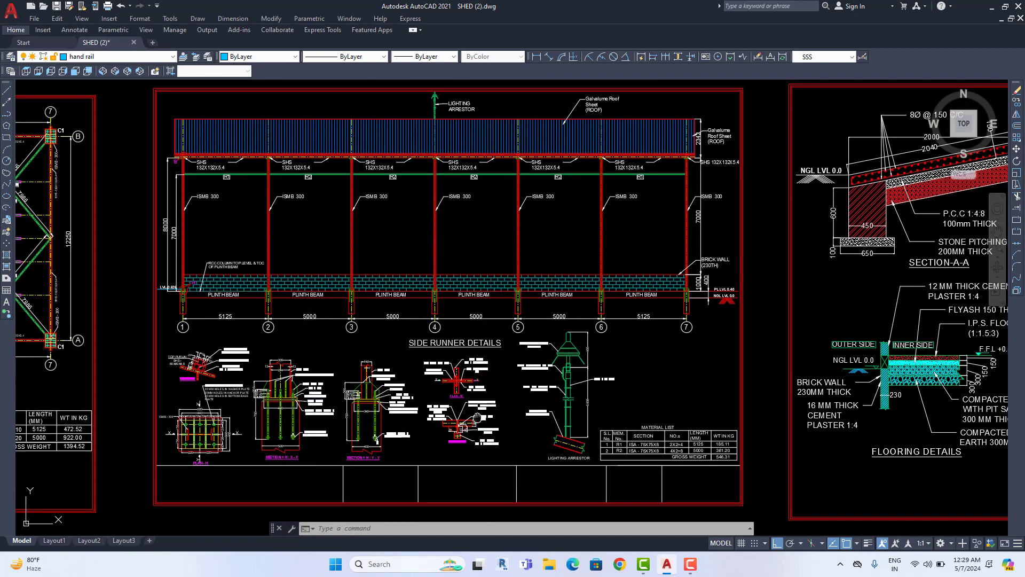
Step: Frame Section A-A, the earth pits, flooring details and ramp plan, then zoom out
middle_drag(681, 419, 459, 369)
middle_drag(801, 321, 224, 443)
scroll(224, 443, down, 1)
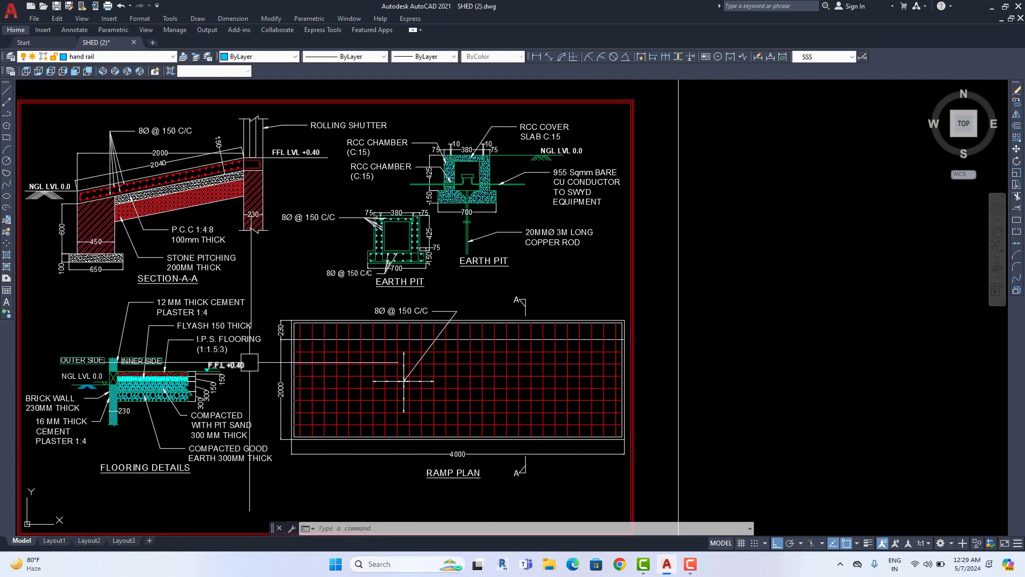
middle_drag(636, 353, 717, 363)
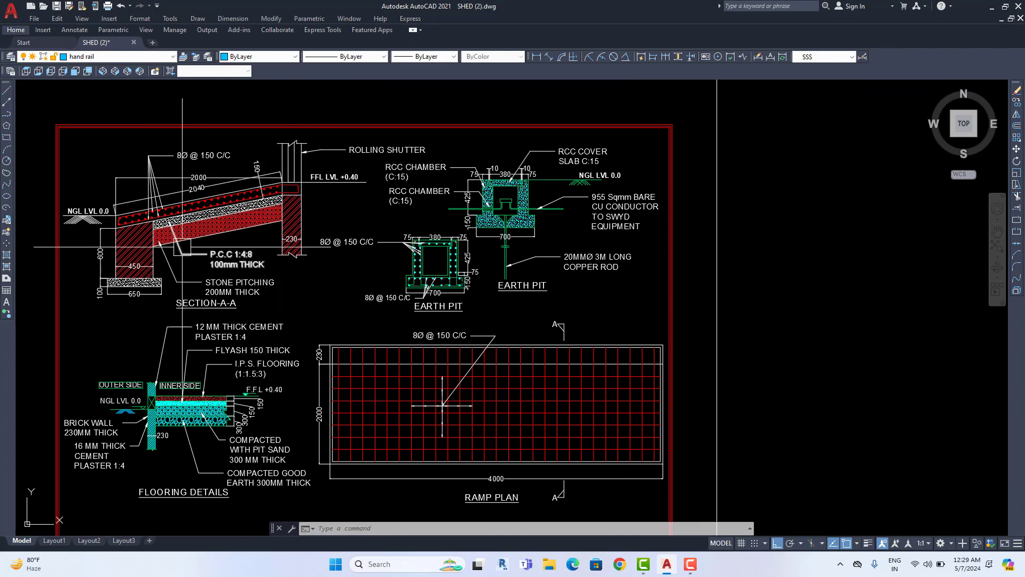
mouse_move(406, 299)
middle_down()
mouse_move(384, 342)
mouse_move(462, 301)
middle_up()
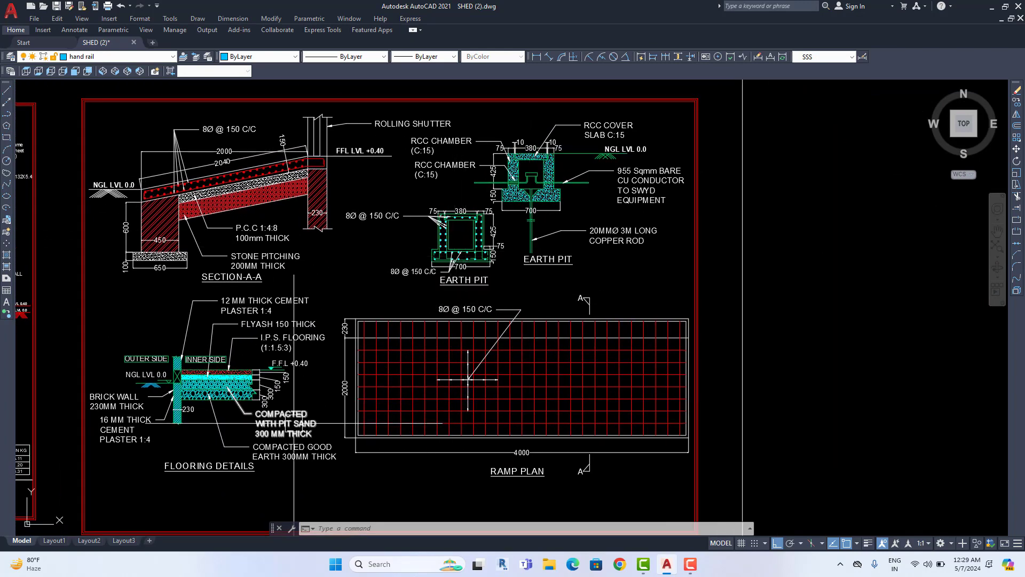
scroll(220, 404, up, 1)
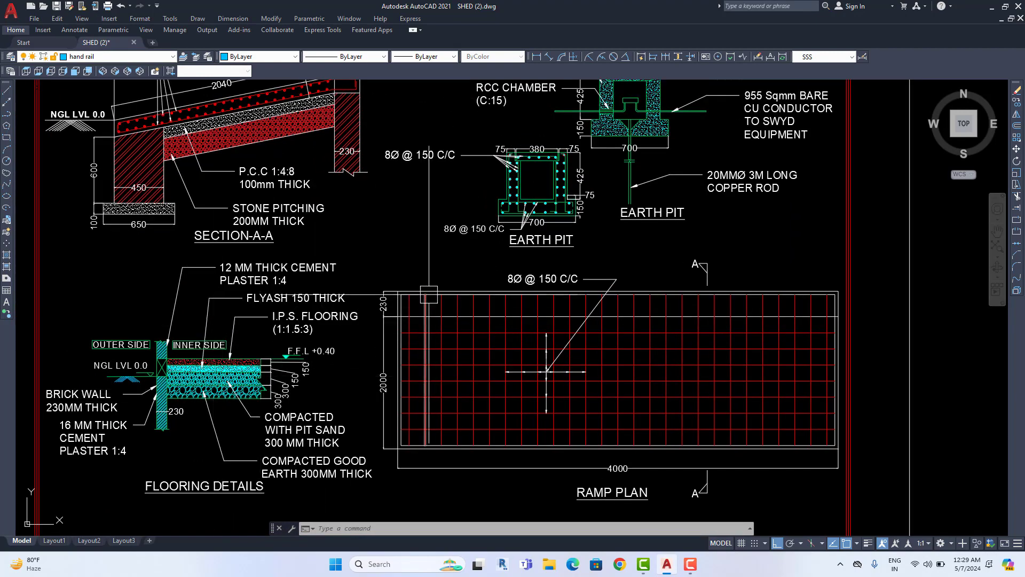
mouse_move(428, 286)
middle_down()
mouse_move(376, 412)
mouse_move(358, 322)
mouse_move(360, 248)
middle_up()
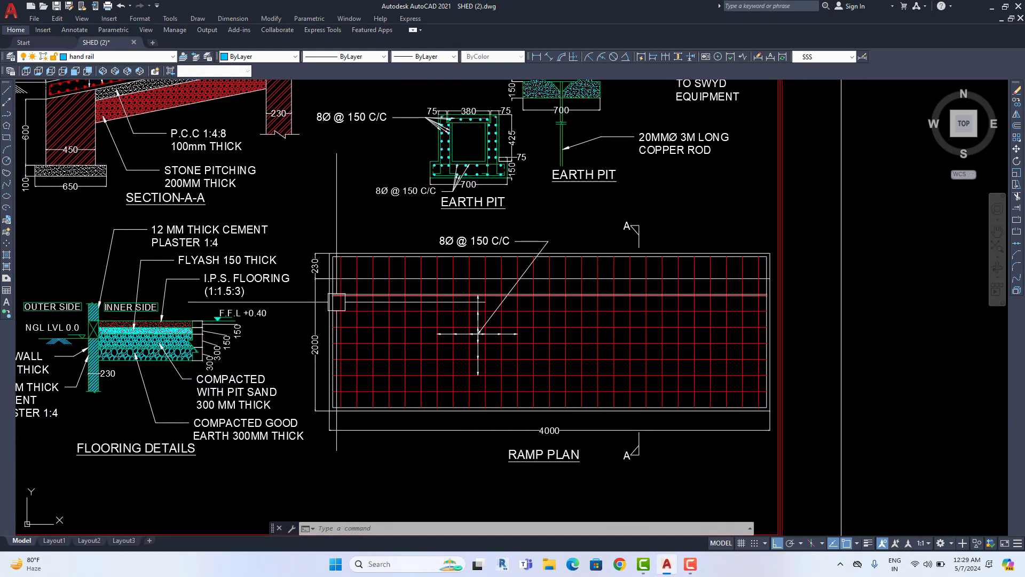
scroll(478, 334, down, 1)
scroll(478, 334, down, 2)
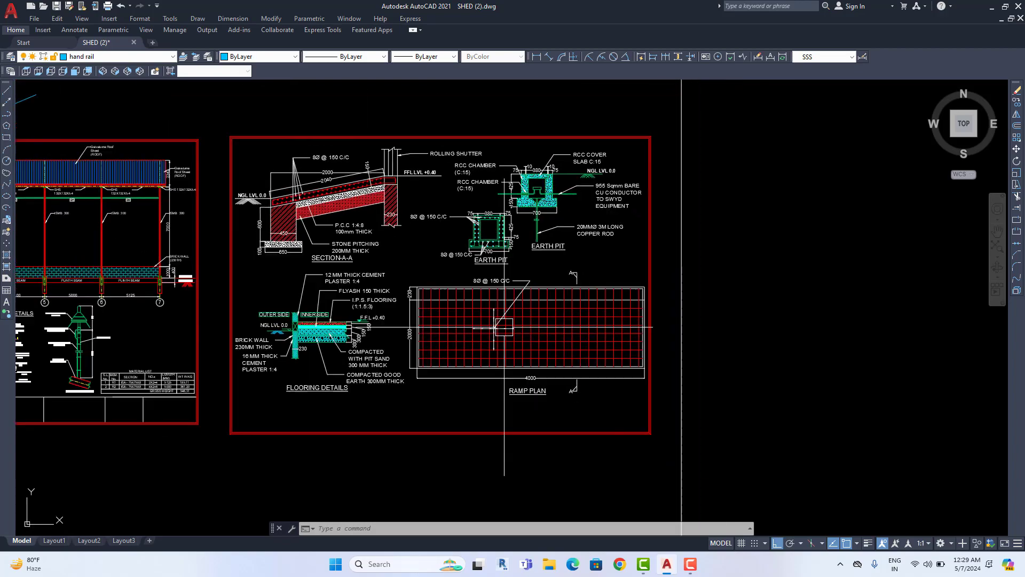
scroll(478, 334, down, 2)
Step: Show the whole Hand Rail & Cage Ladder layout sheet with its border
scroll(478, 334, down, 2)
middle_drag(303, 353, 469, 293)
scroll(450, 270, up, 2)
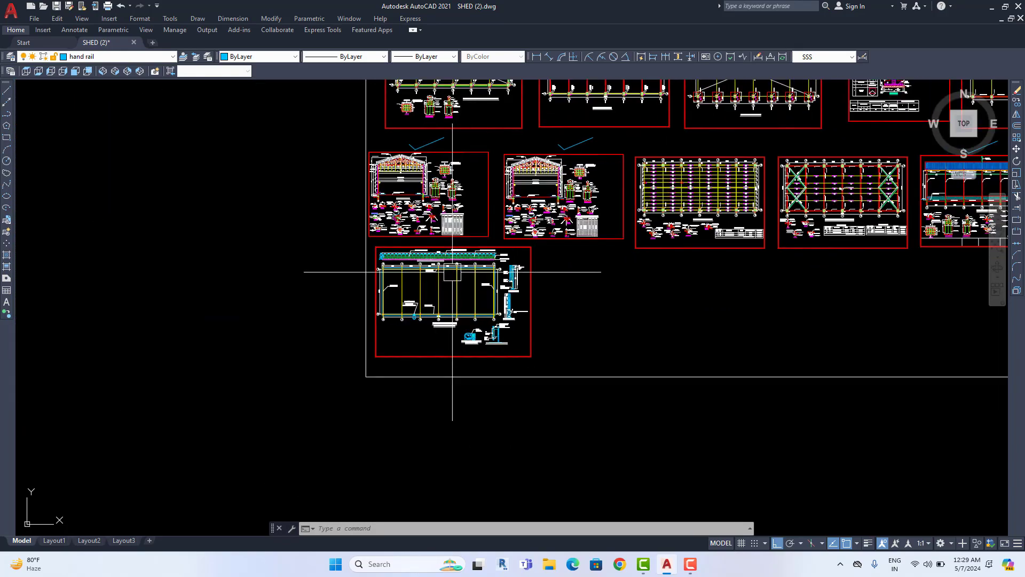
scroll(449, 321, up, 3)
scroll(449, 343, up, 2)
scroll(449, 343, up, 1)
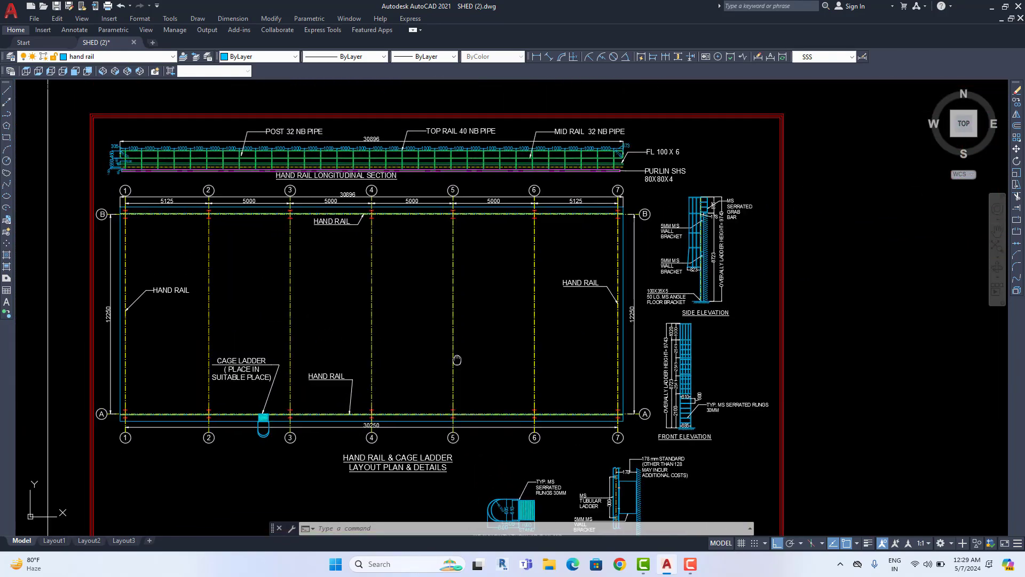
scroll(433, 402, up, 1)
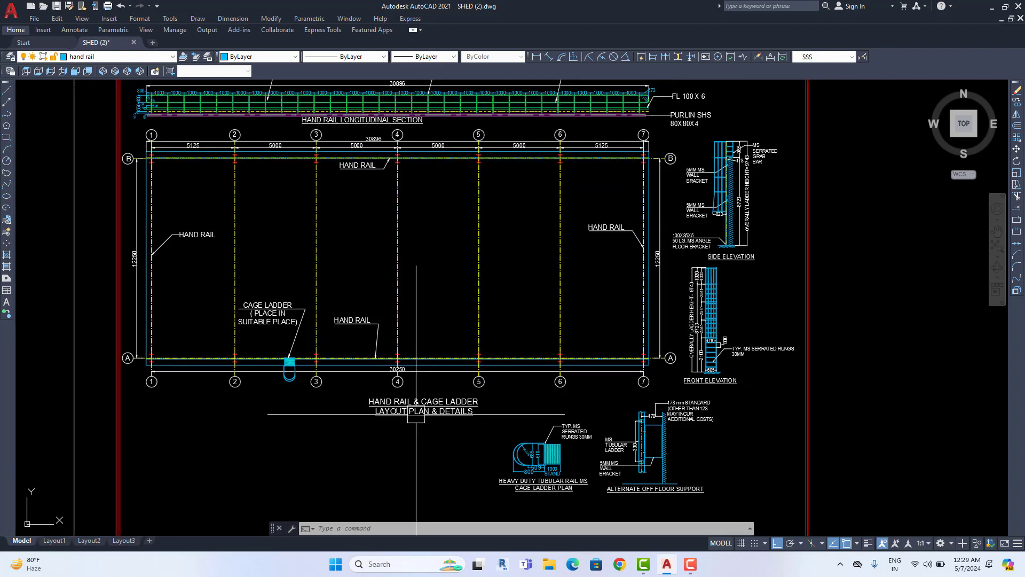
middle_drag(395, 315, 387, 390)
scroll(387, 390, down, 1)
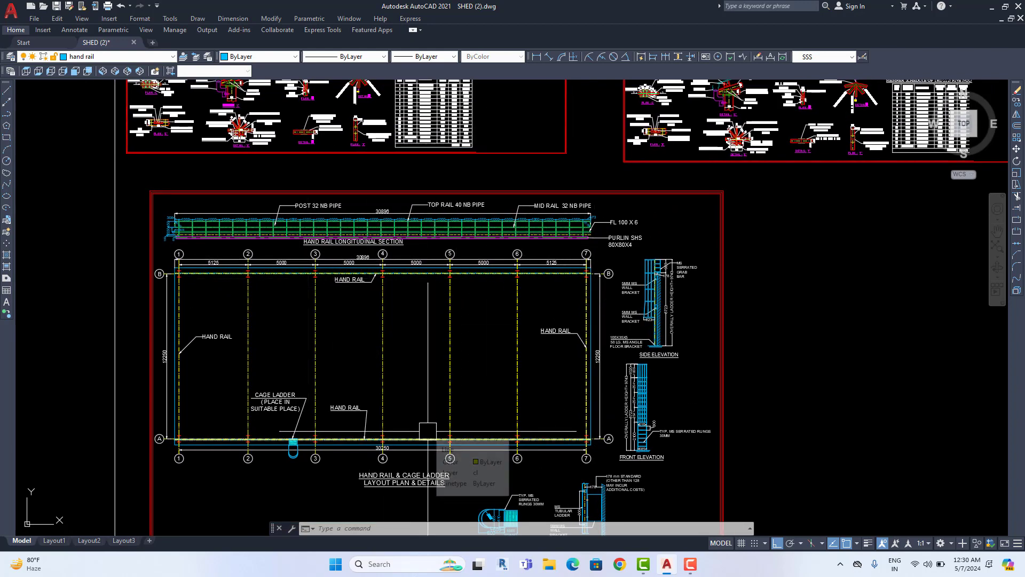
Step: Inspect the hand rail longitudinal section near grids 5–7, then zoom back out
scroll(352, 299, up, 2)
scroll(374, 230, up, 1)
scroll(350, 153, up, 2)
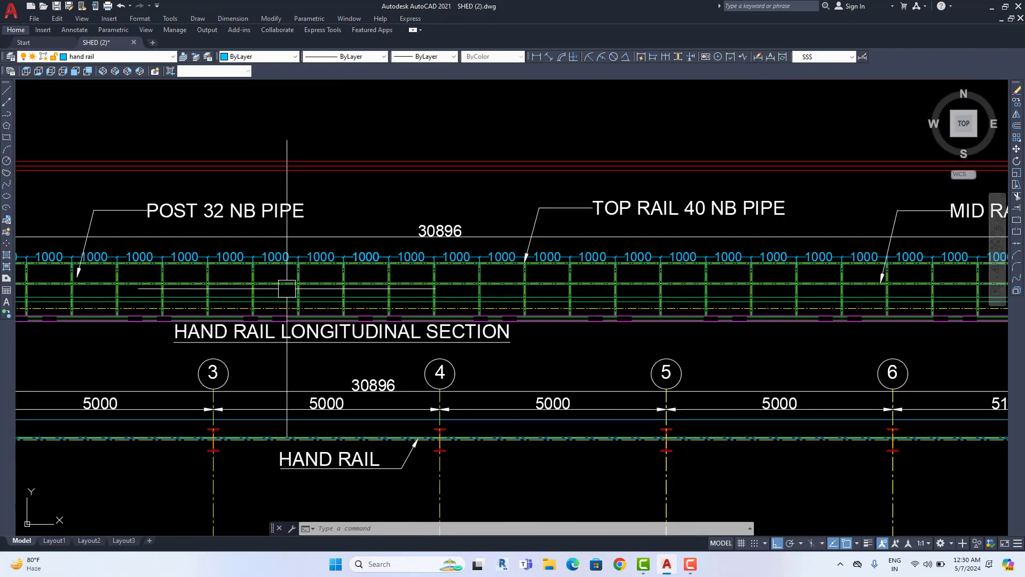
scroll(283, 287, up, 1)
middle_drag(972, 299, 569, 319)
middle_drag(300, 320, 484, 331)
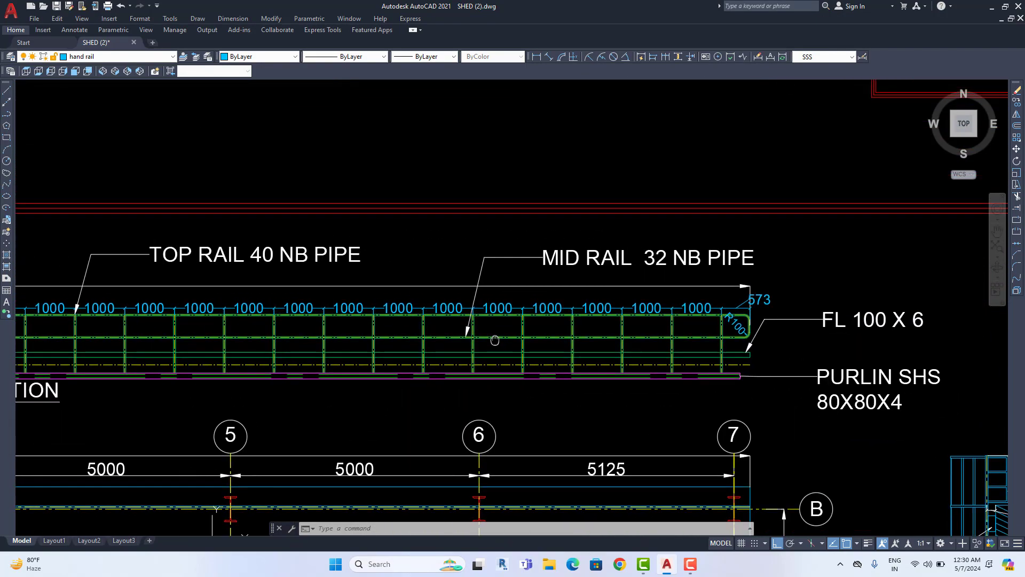
middle_drag(228, 332, 366, 332)
scroll(366, 342, down, 2)
Step: Zoom out to the footing, plinth beam, purlin and runner sheets
scroll(383, 321, down, 1)
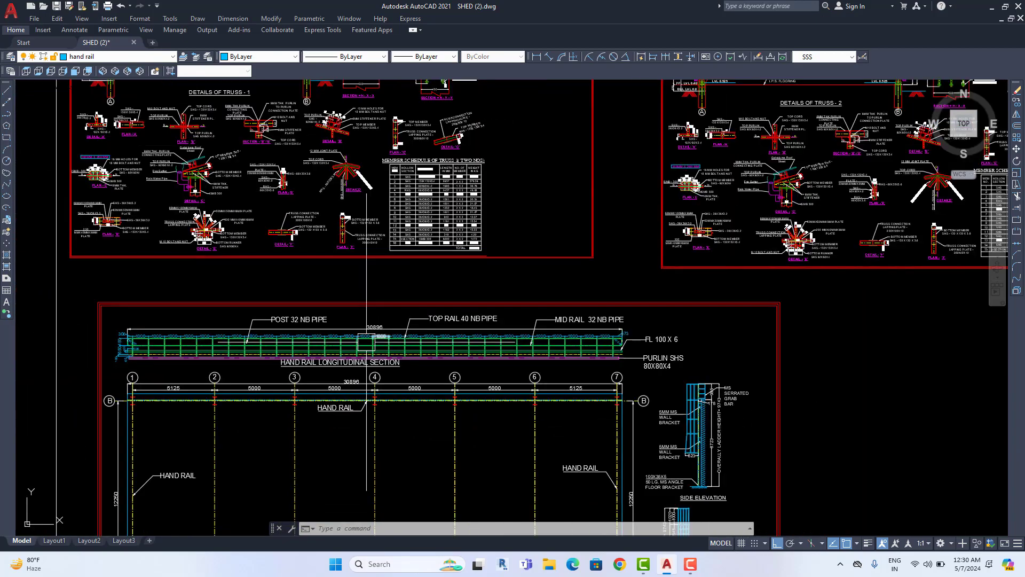
scroll(383, 320, down, 1)
scroll(384, 320, down, 1)
scroll(550, 348, down, 1)
scroll(550, 349, down, 2)
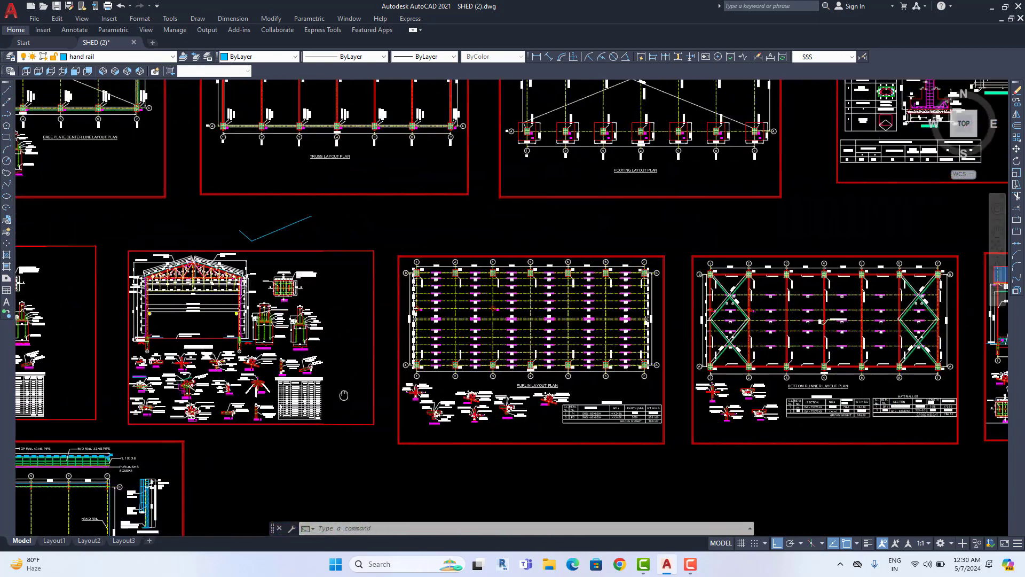
middle_drag(550, 348, 139, 342)
scroll(291, 342, up, 1)
scroll(540, 352, up, 2)
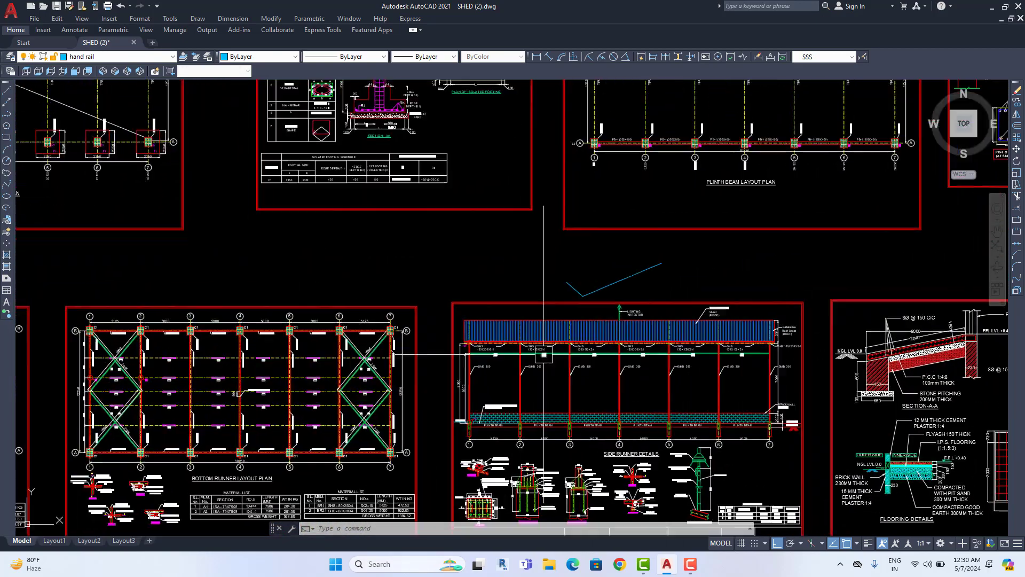
scroll(540, 352, up, 1)
Step: Inspect the side runner elevation roof with its lighting arrestor and Galvalume sheet
middle_drag(541, 352, 360, 333)
scroll(454, 321, up, 2)
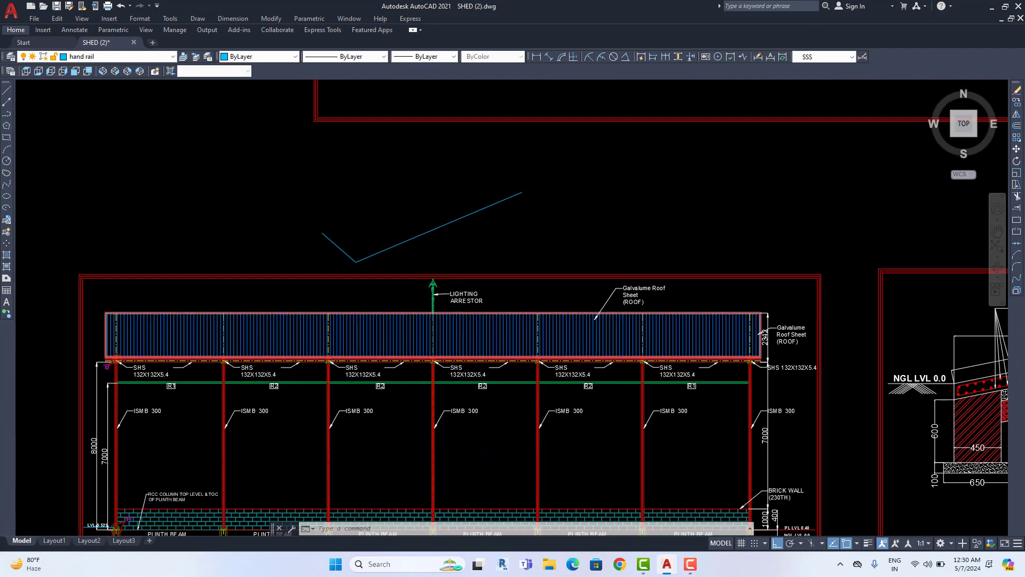
scroll(454, 252, up, 1)
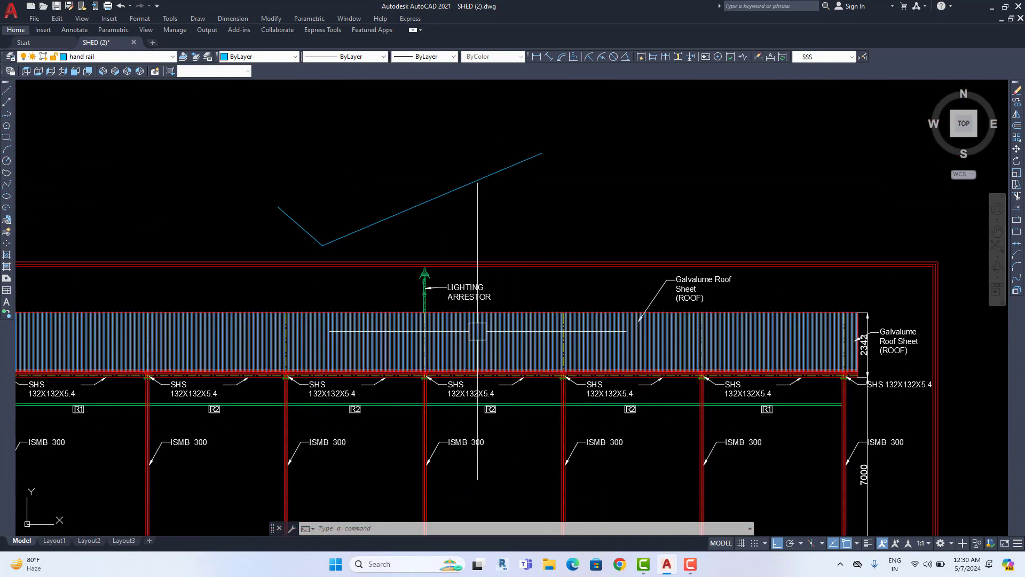
scroll(460, 347, up, 1)
scroll(443, 368, up, 1)
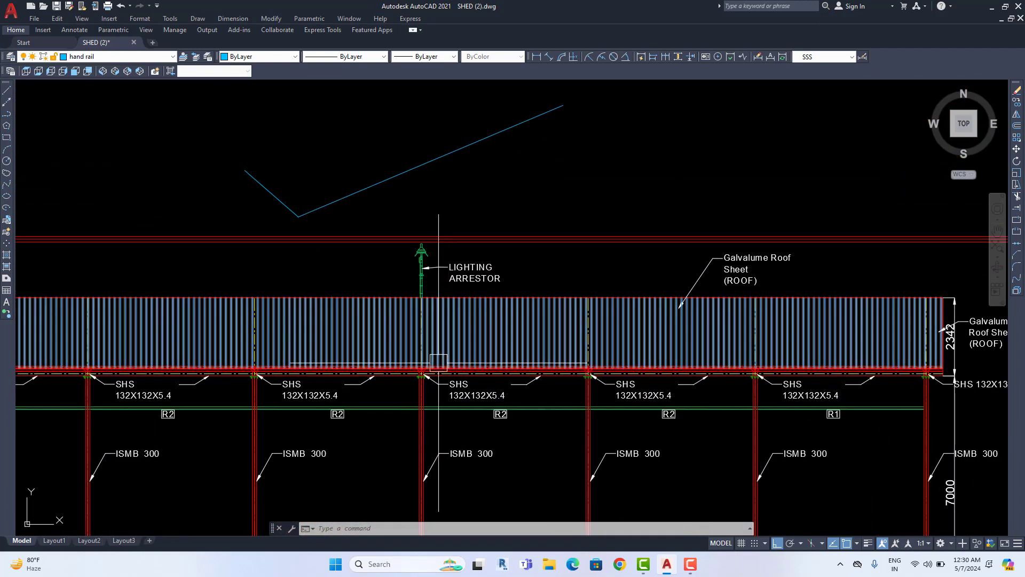
scroll(441, 369, down, 2)
scroll(438, 363, down, 1)
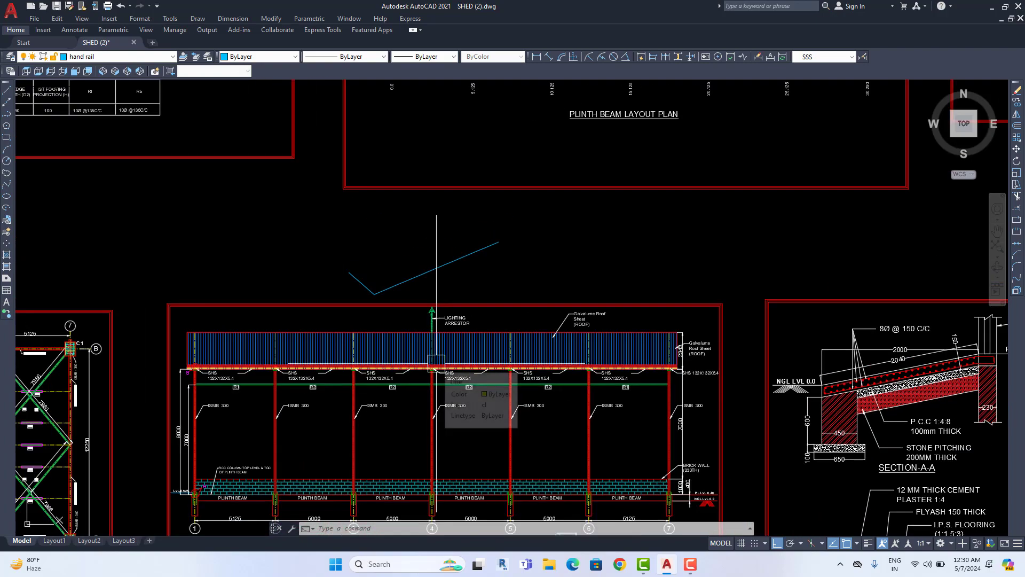
scroll(436, 363, down, 1)
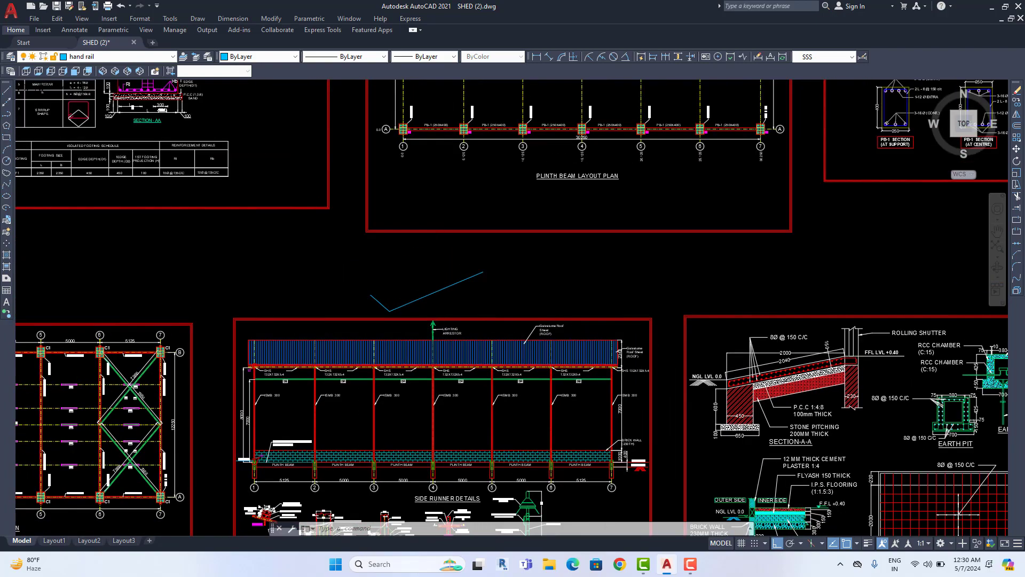
scroll(454, 421, down, 1)
scroll(458, 412, down, 1)
scroll(441, 419, down, 3)
Step: Centre all sheets of the shed drawing set in the window
middle_drag(442, 420, 635, 278)
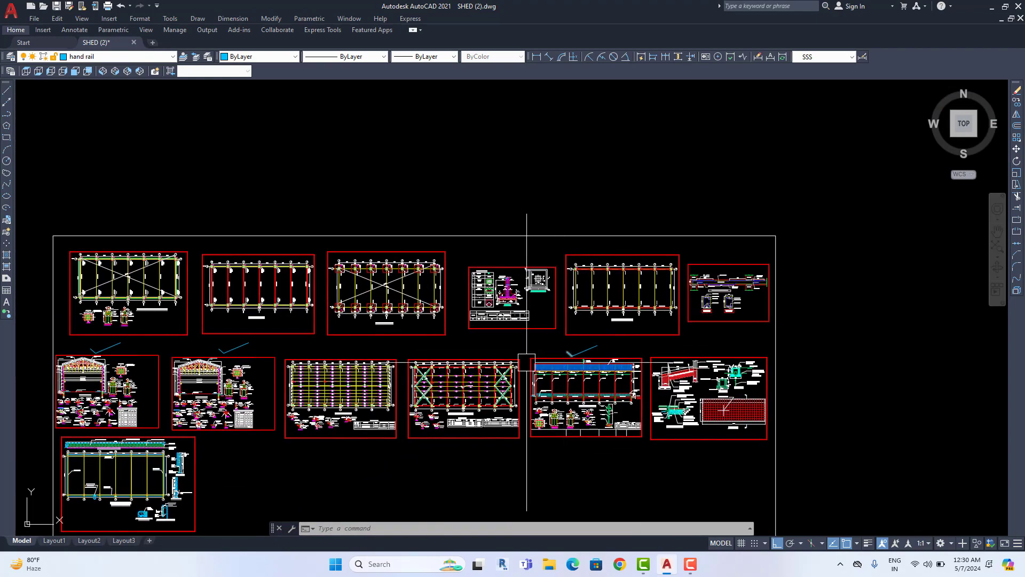
scroll(450, 319, up, 1)
middle_drag(450, 319, 495, 303)
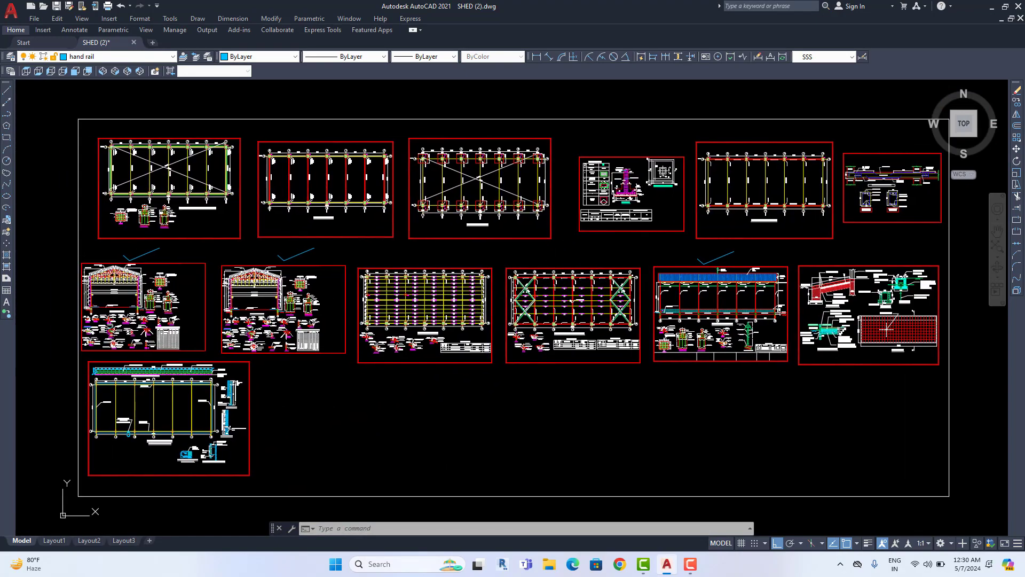
scroll(449, 344, up, 2)
scroll(449, 344, up, 1)
scroll(449, 344, down, 3)
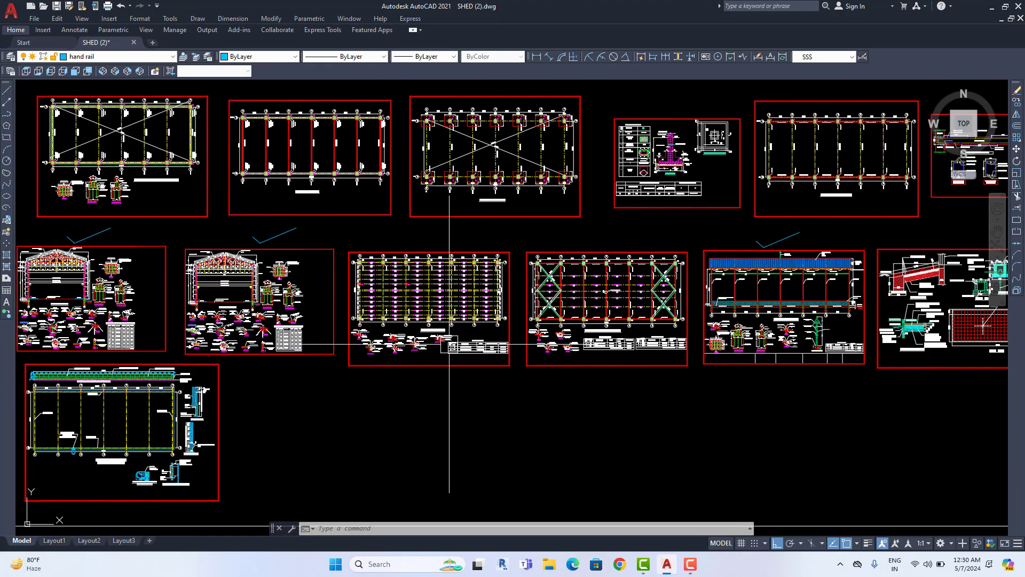
scroll(464, 349, down, 1)
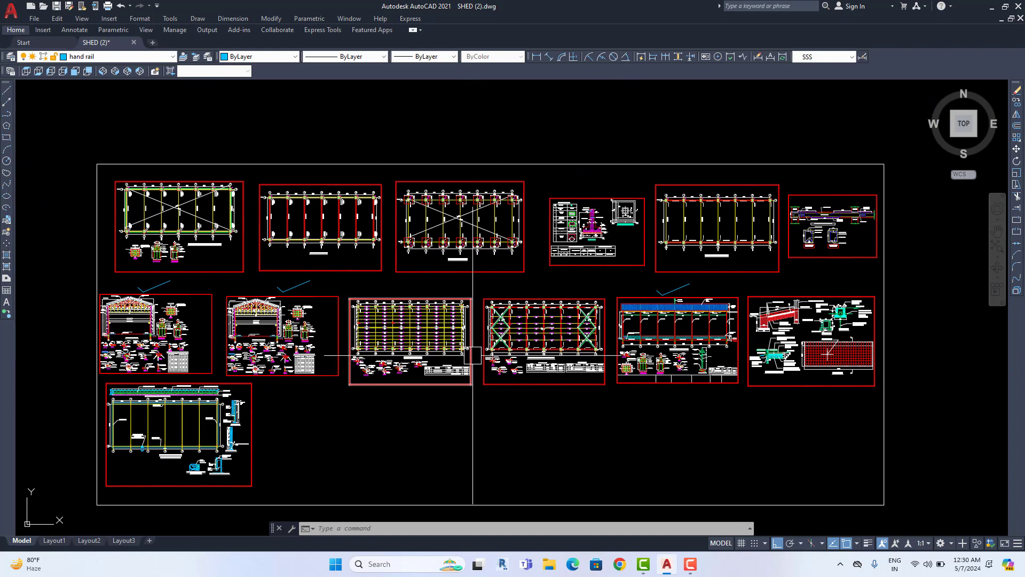